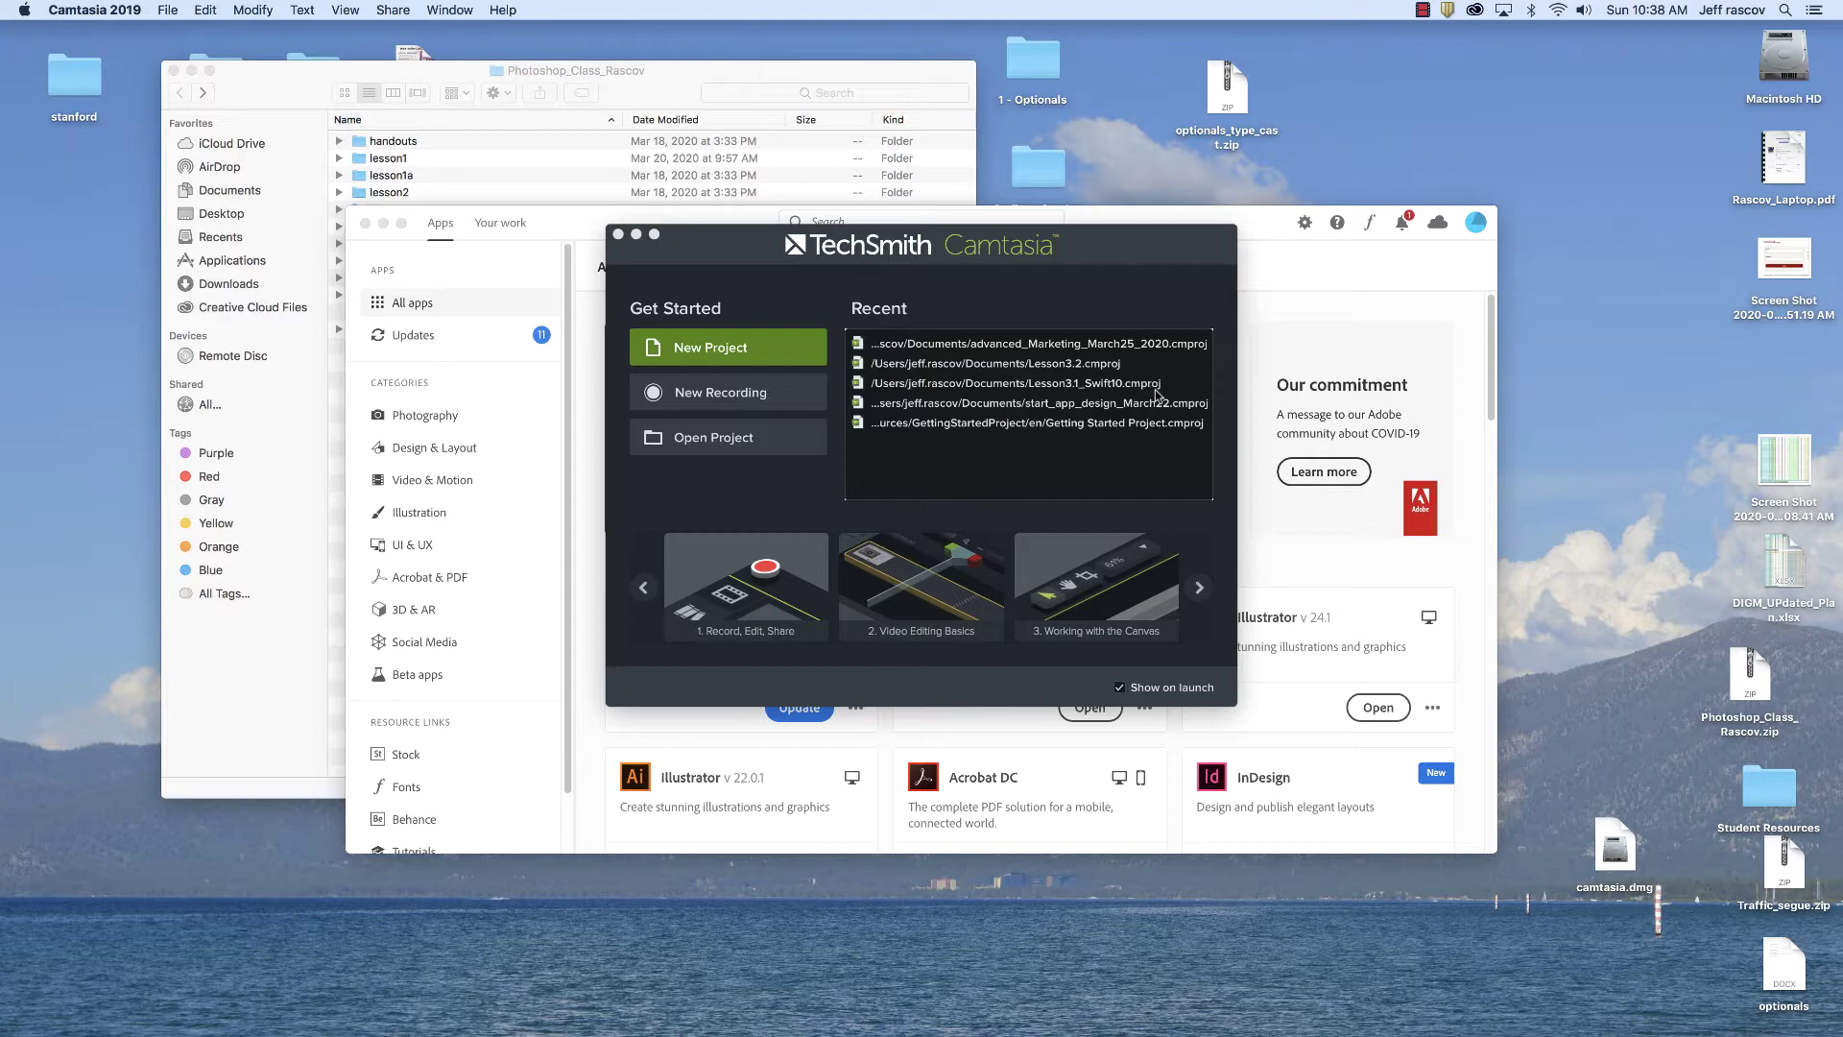
Close the Camtasia start window, and move and enlarge the Creative Cloud window
click(619, 236)
drag(710, 228, 436, 74)
drag(1221, 699, 1733, 1010)
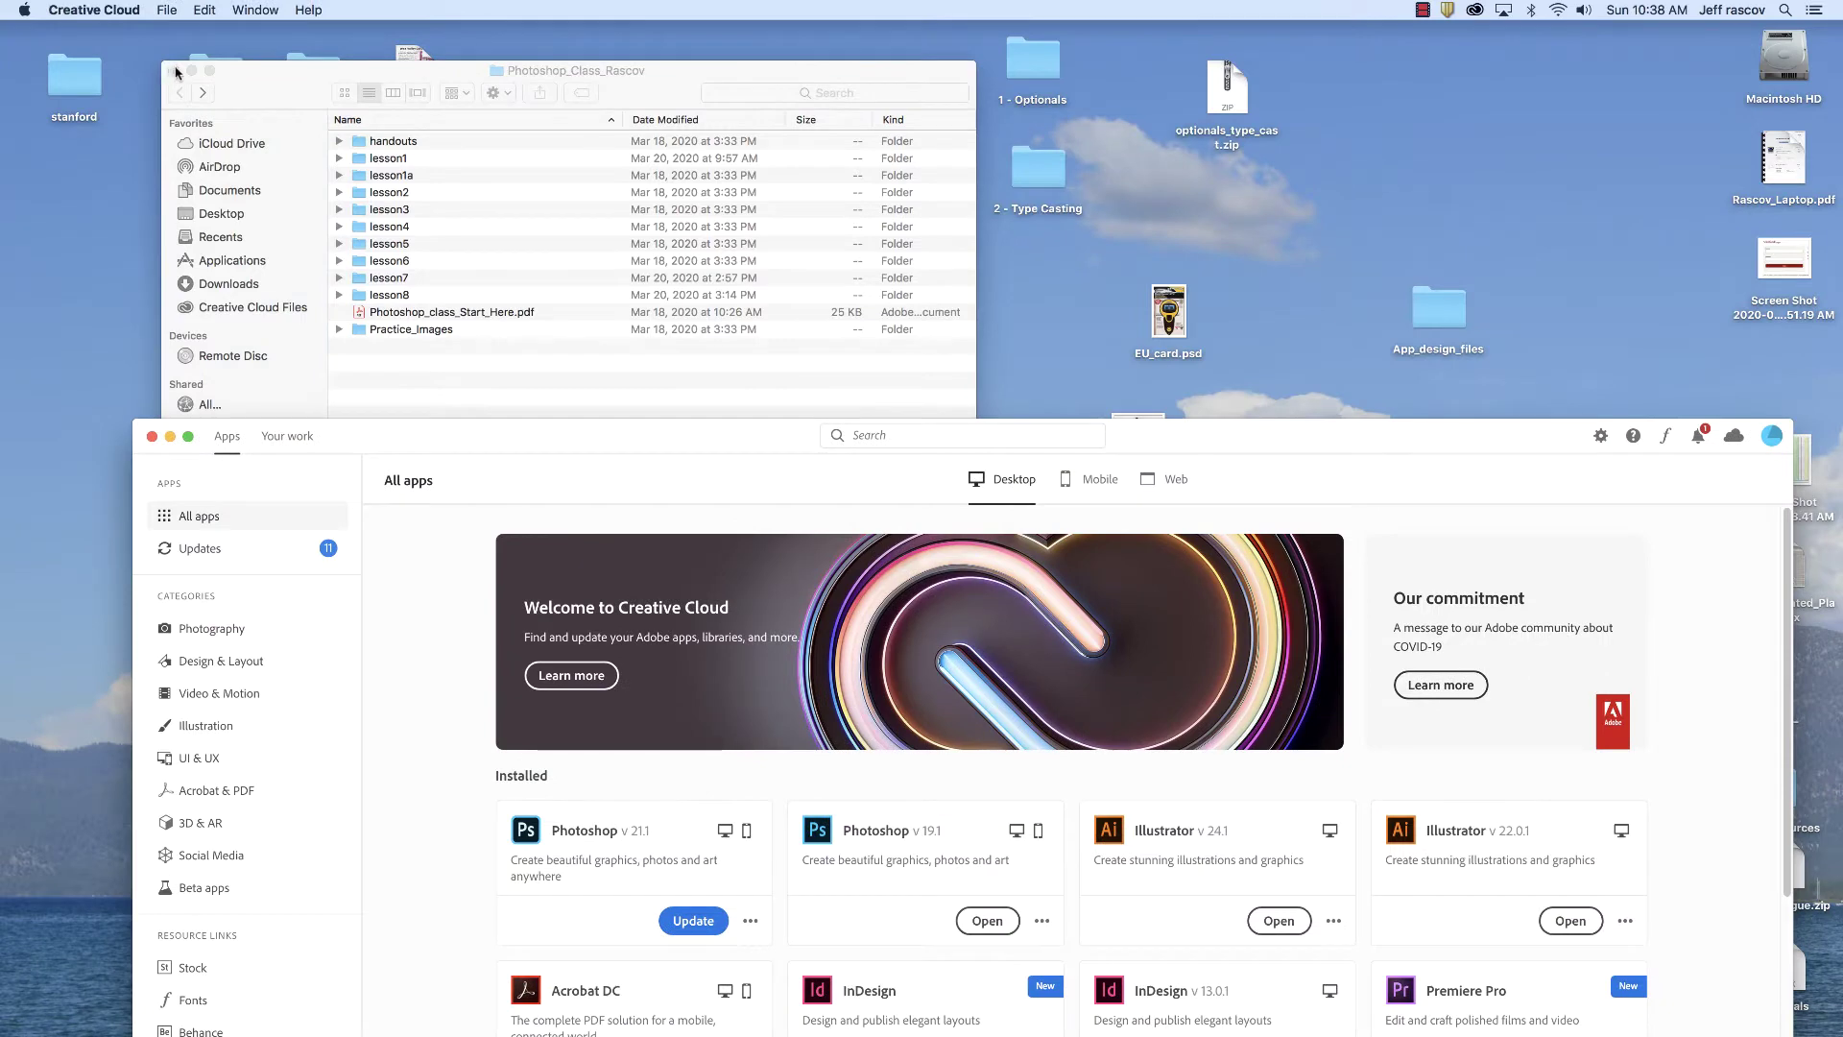
Close the Photoshop class folder's window, reopen the folder from the desktop and reposition its window
click(170, 73)
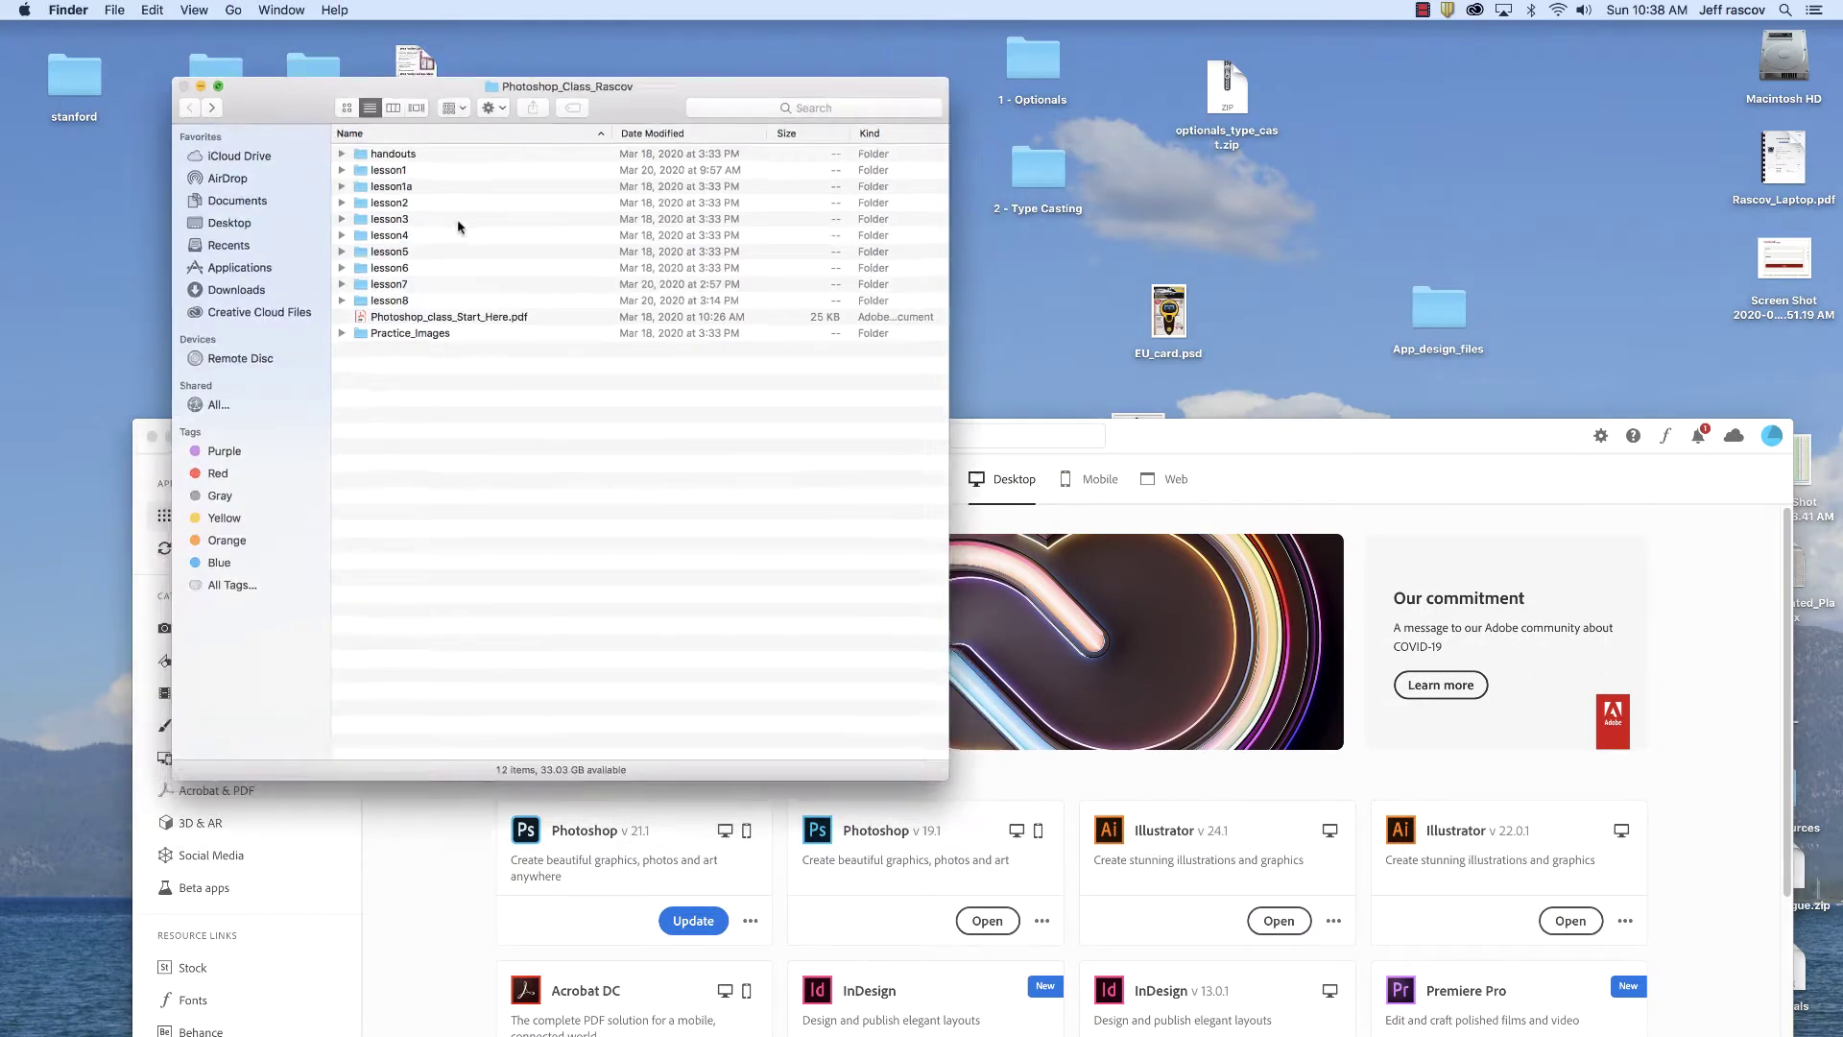
key(super+w)
drag(386, 410, 420, 233)
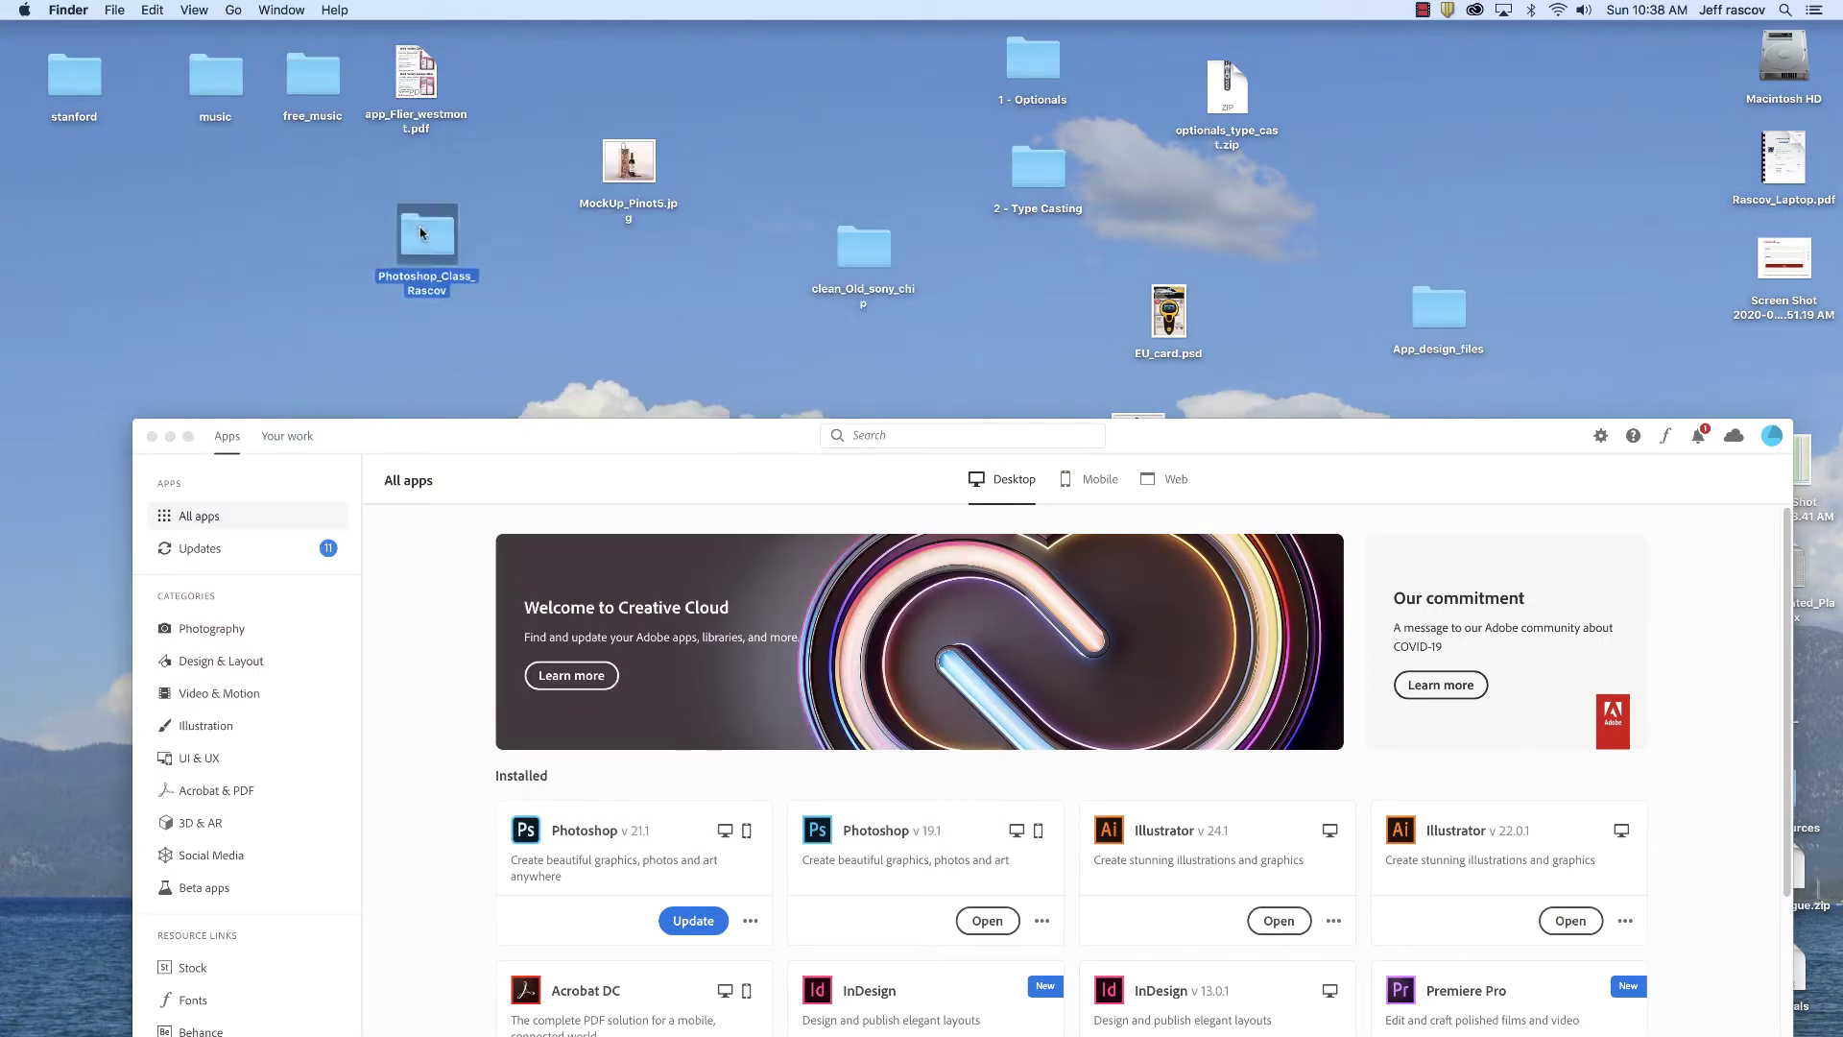
double_click(420, 233)
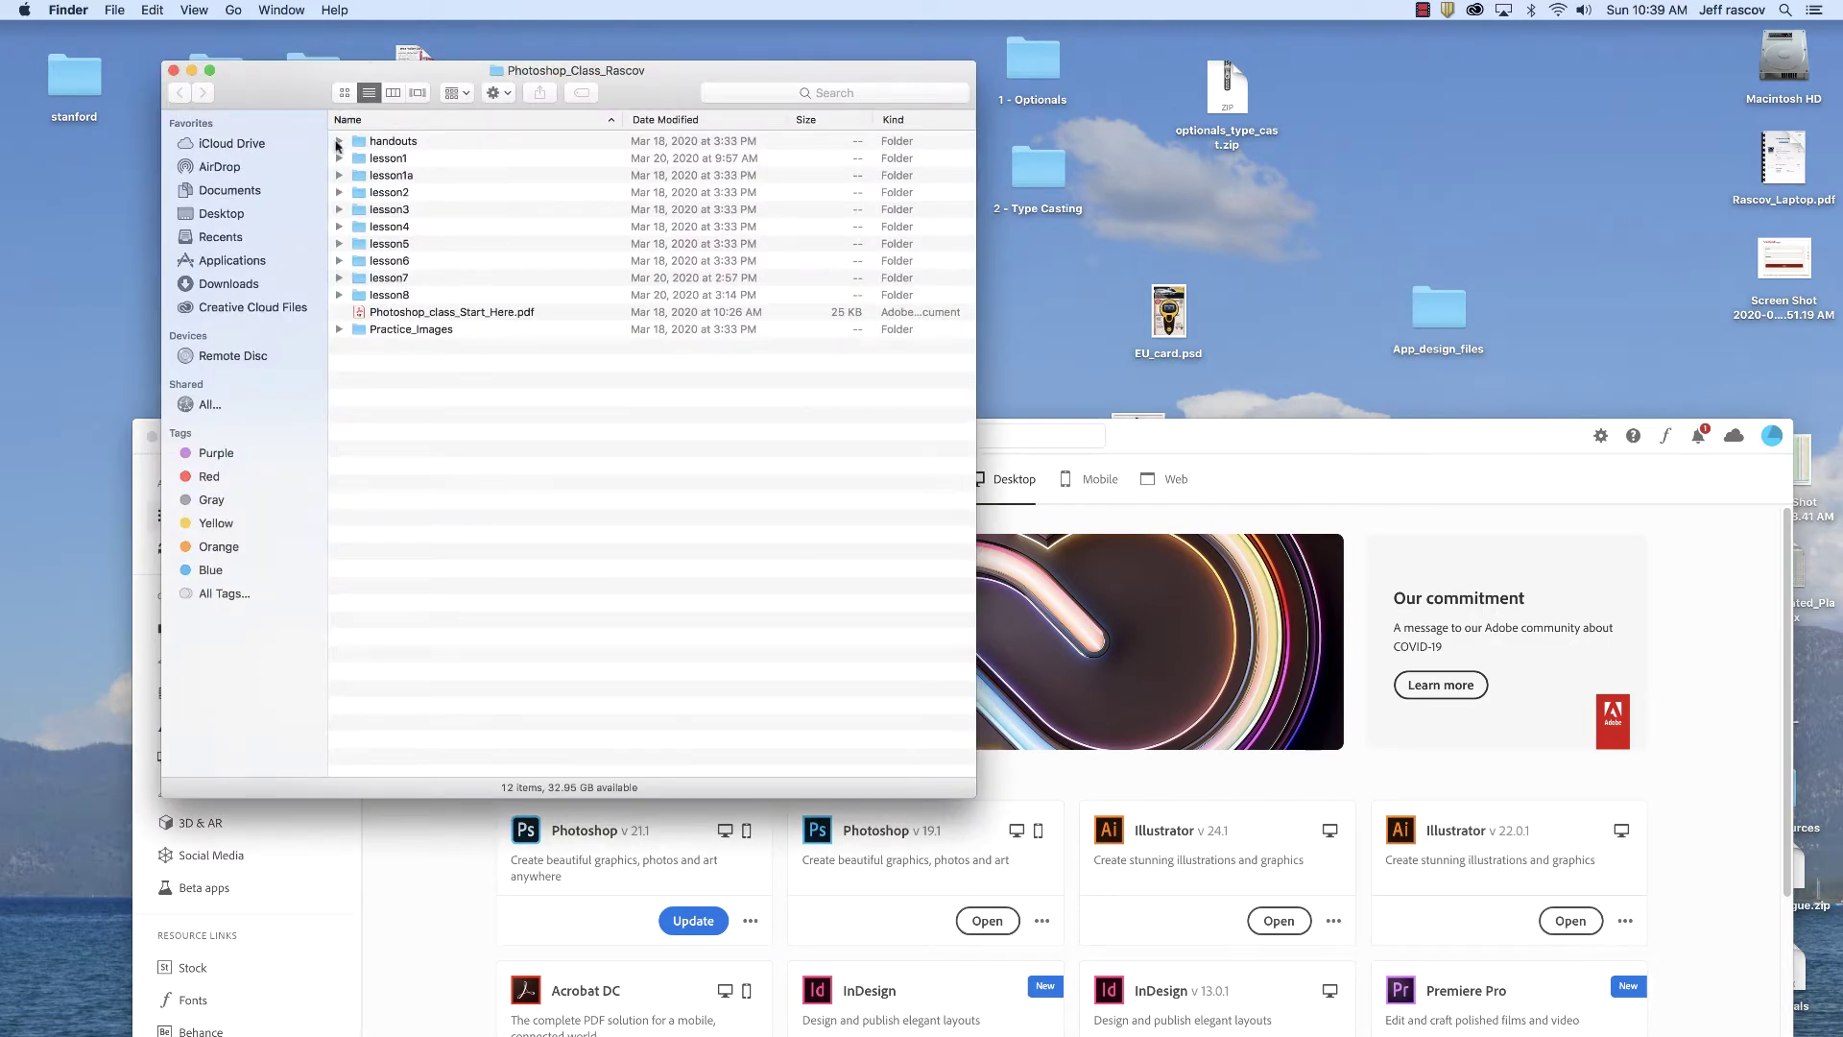
drag(299, 77, 248, 55)
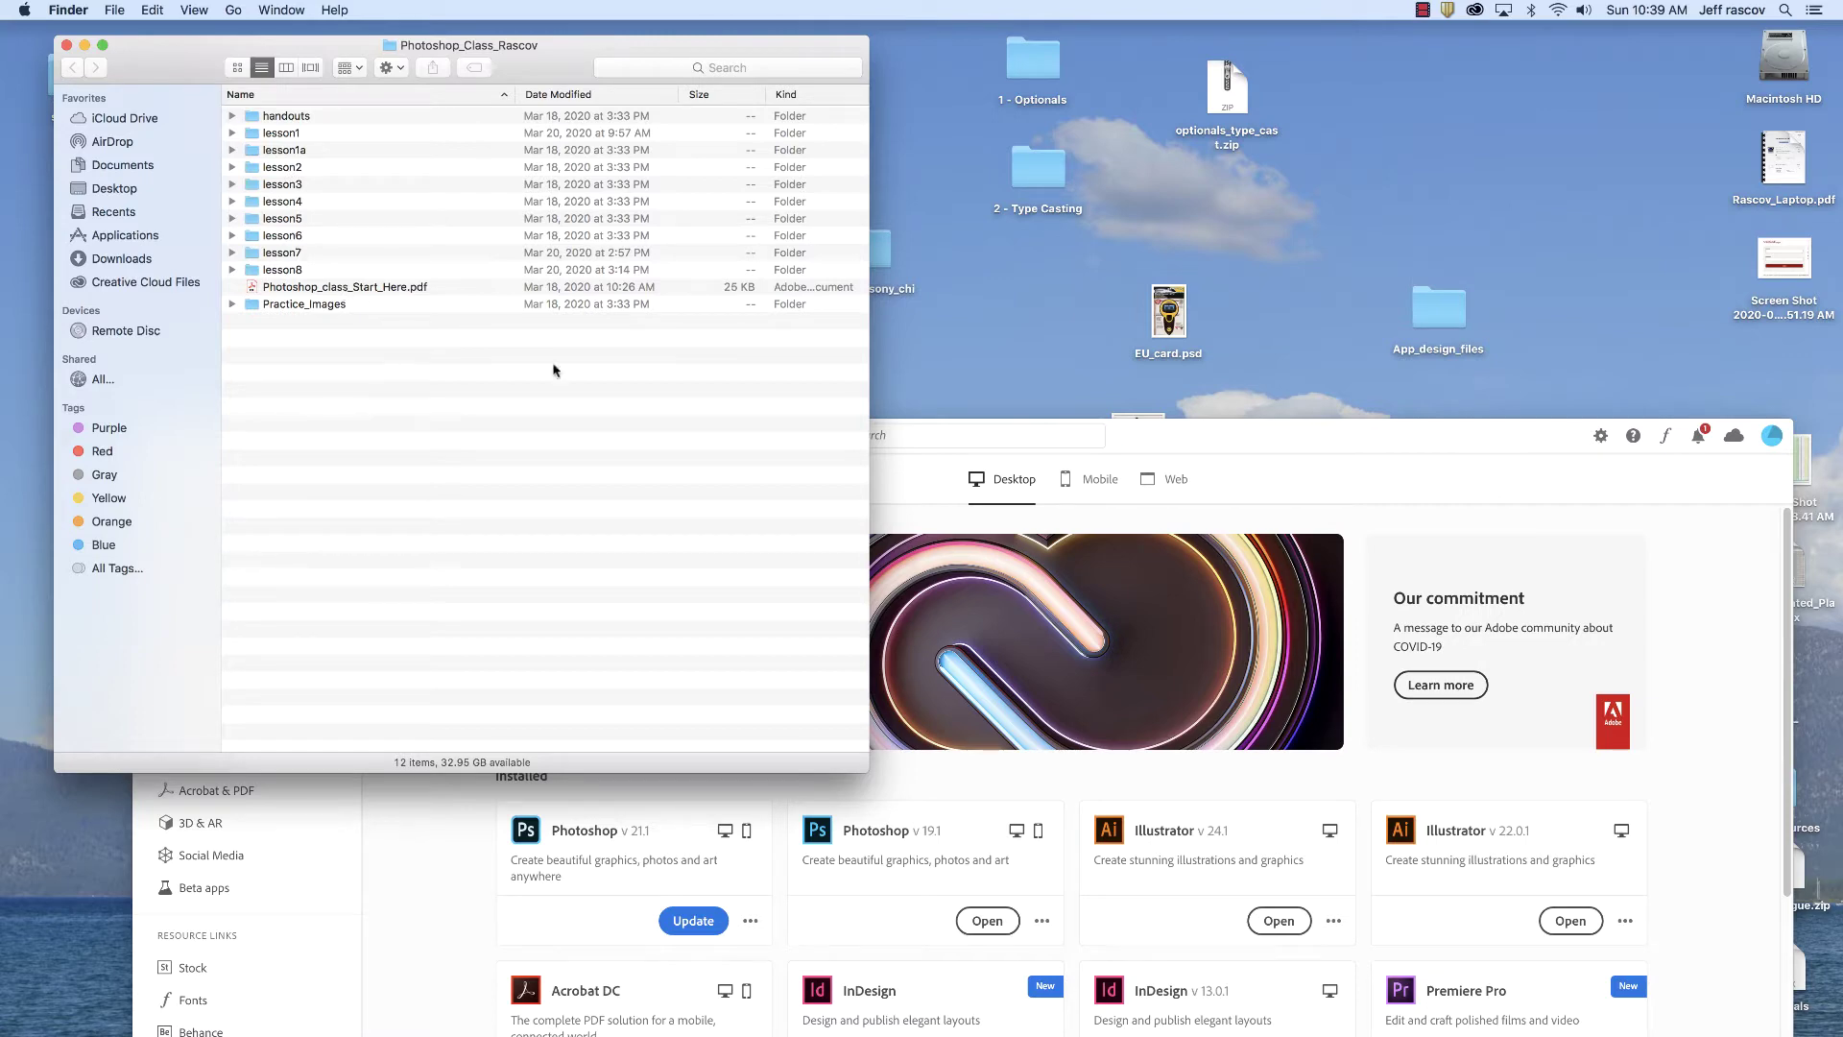
Open Photoshop_class_Start_Here.pdf and read the introduction, the reference links and the overview of Lessons 1 to 8
double_click(345, 287)
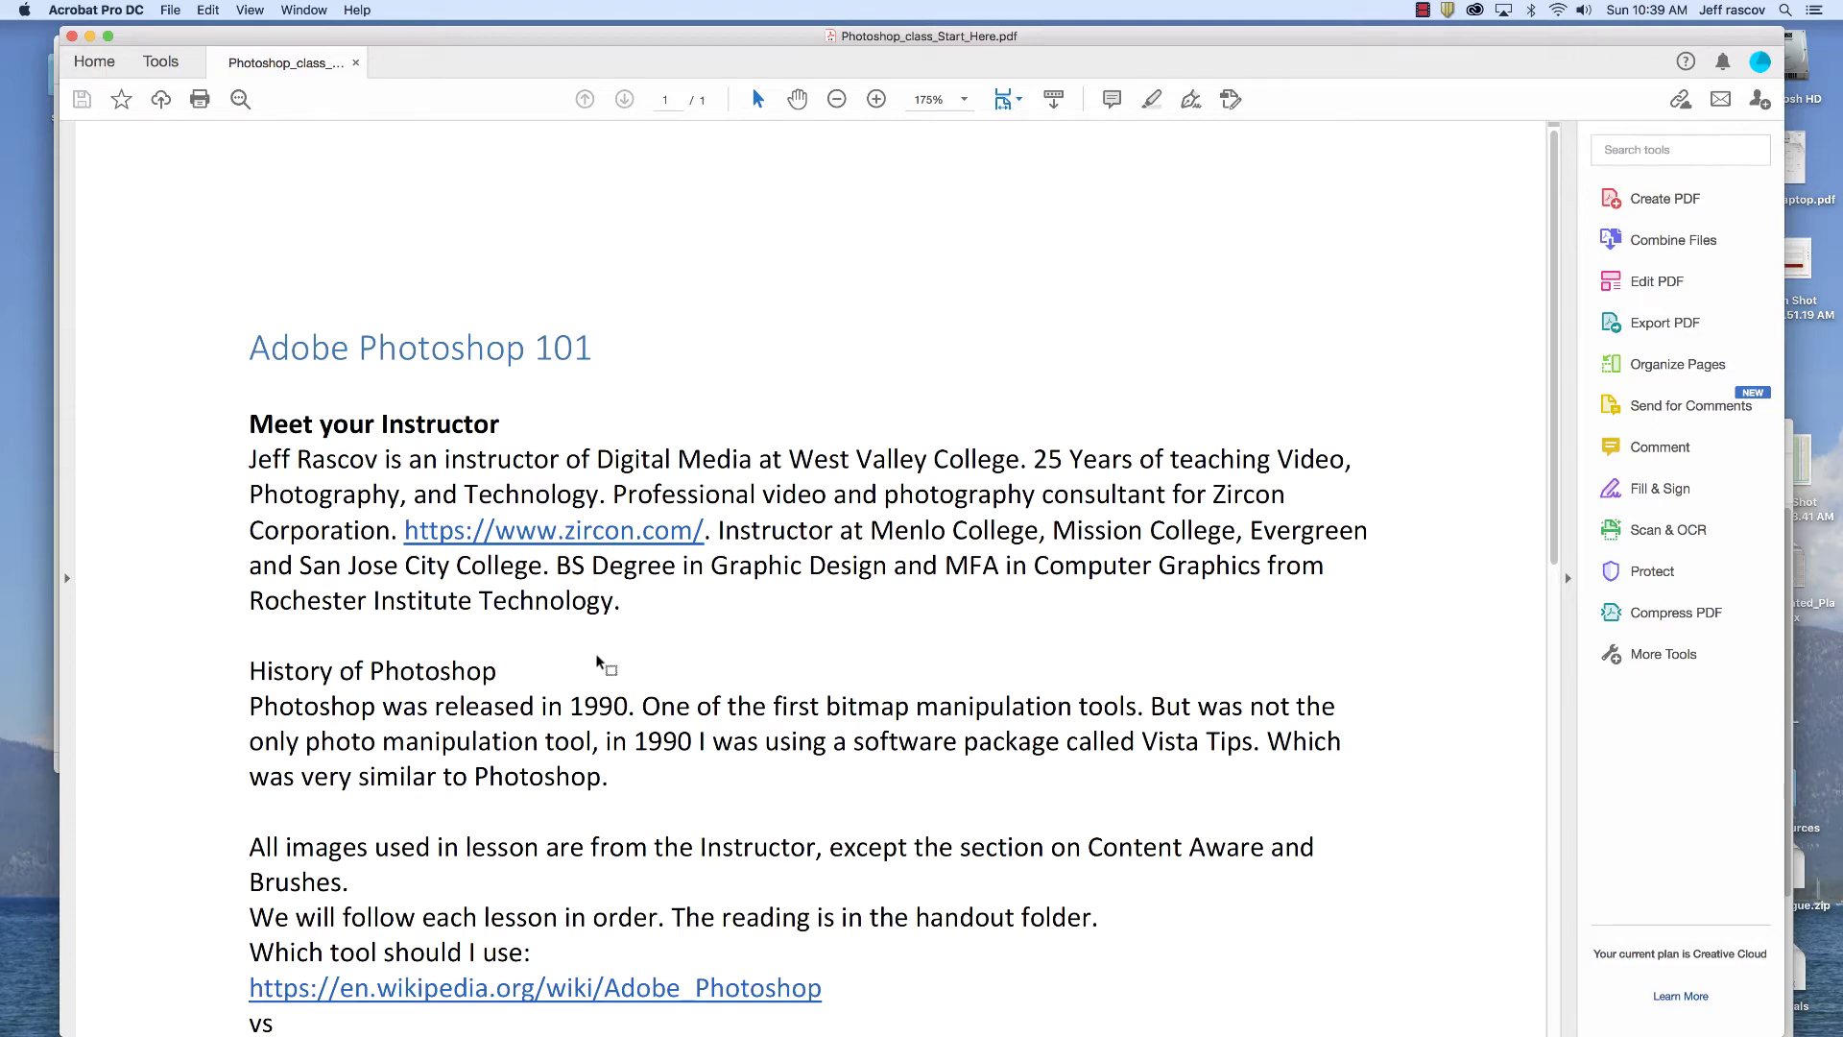
scroll(596, 655, down, 10)
scroll(596, 657, up, 10)
scroll(596, 657, down, 13)
scroll(596, 656, up, 13)
scroll(596, 662, down, 5)
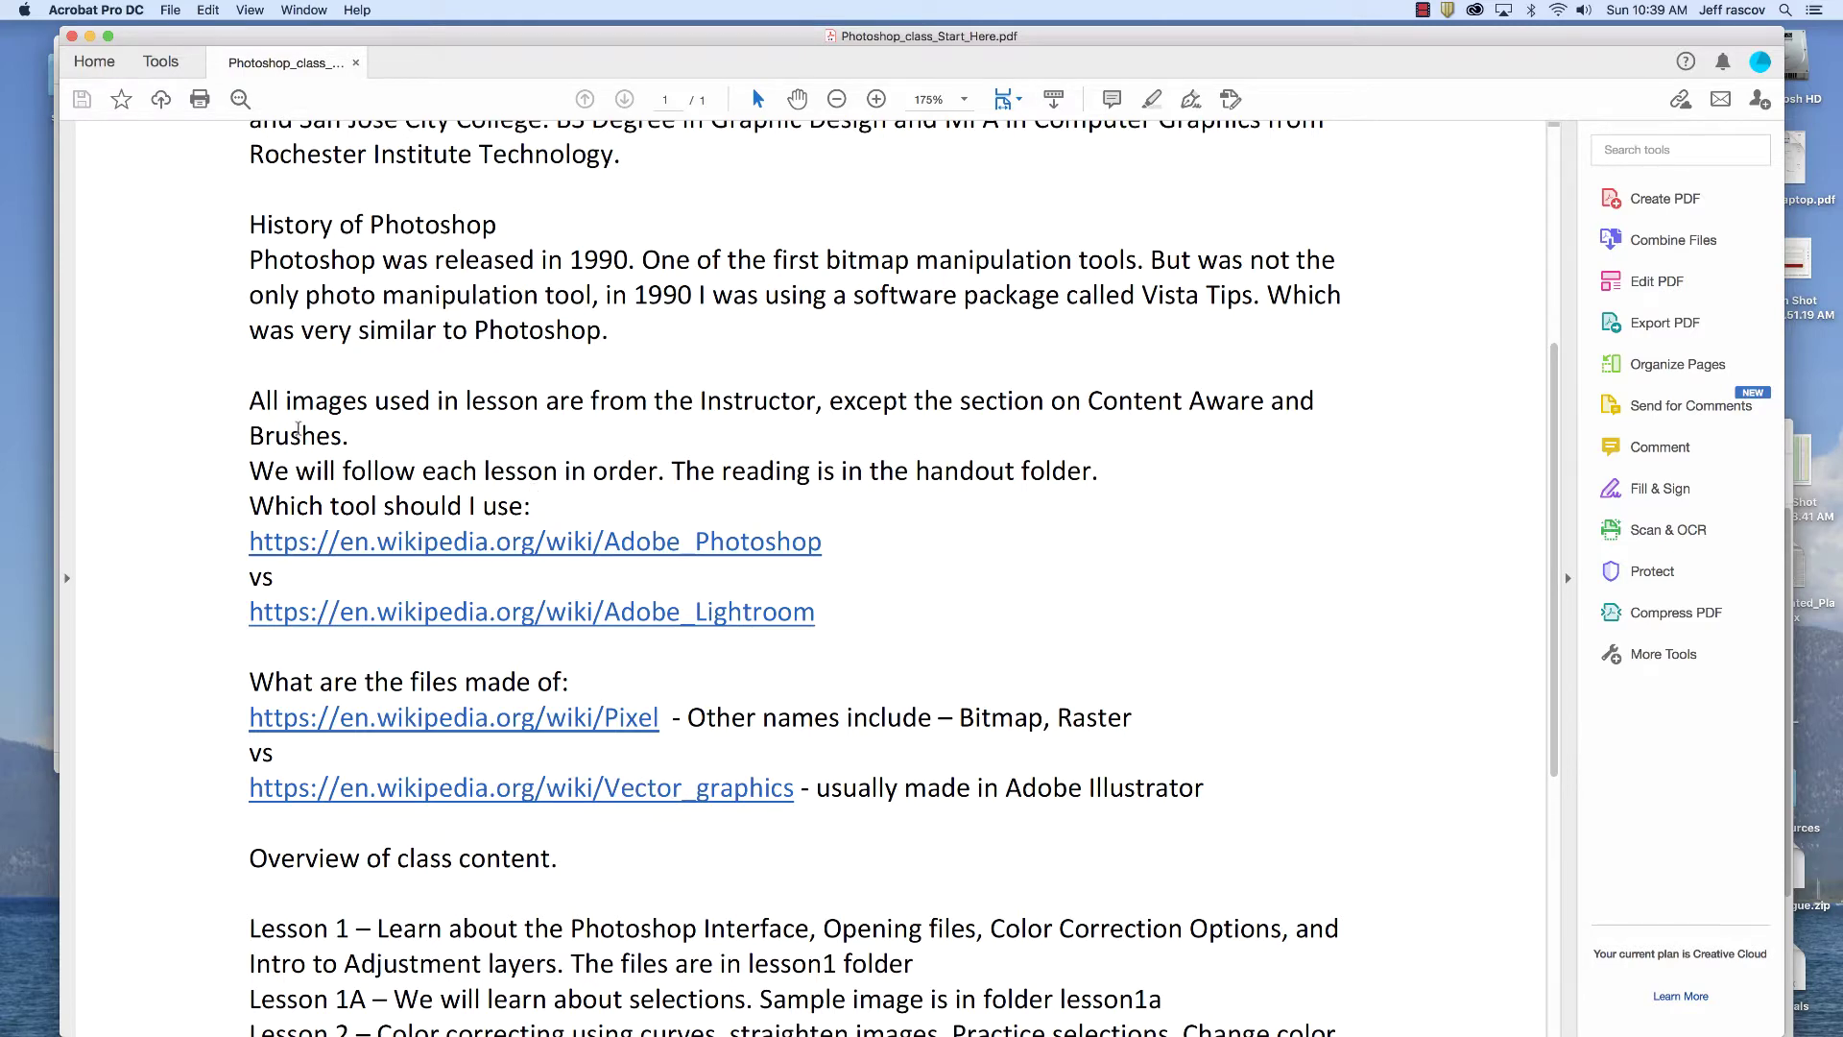
scroll(317, 412, down, 5)
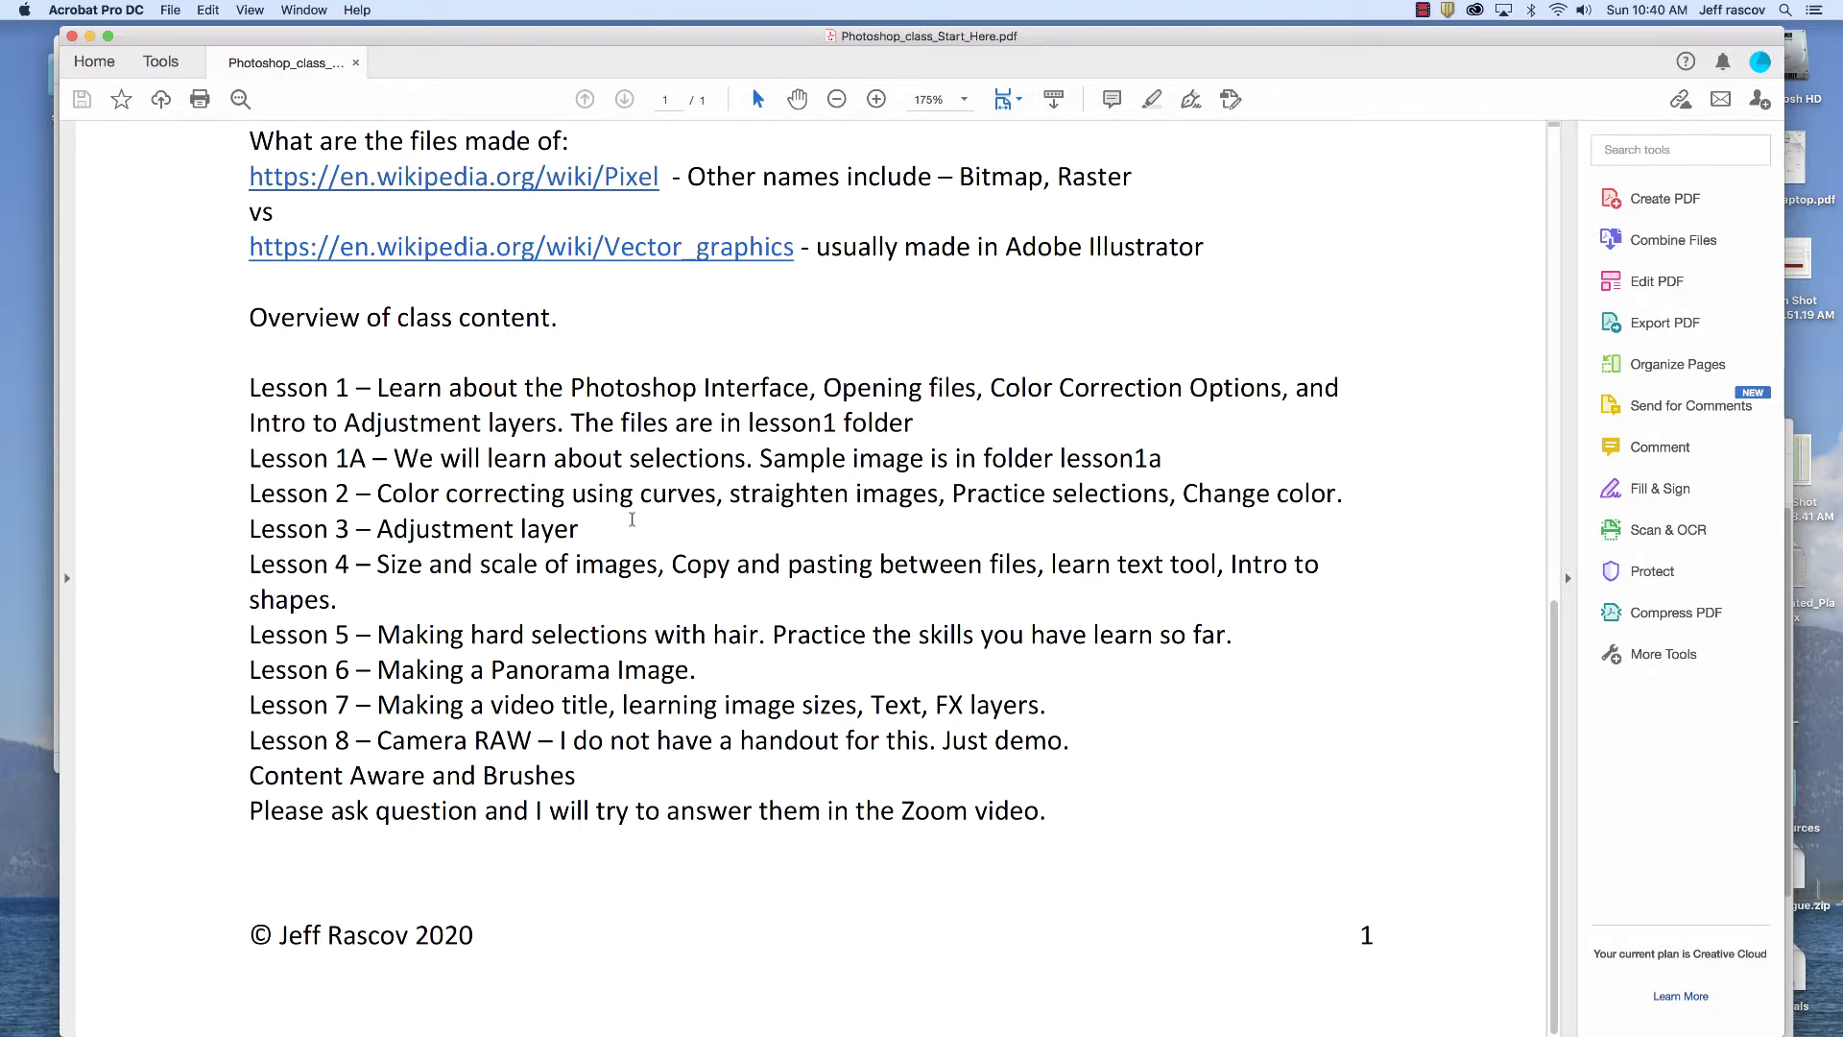
scroll(635, 517, up, 10)
scroll(632, 519, down, 5)
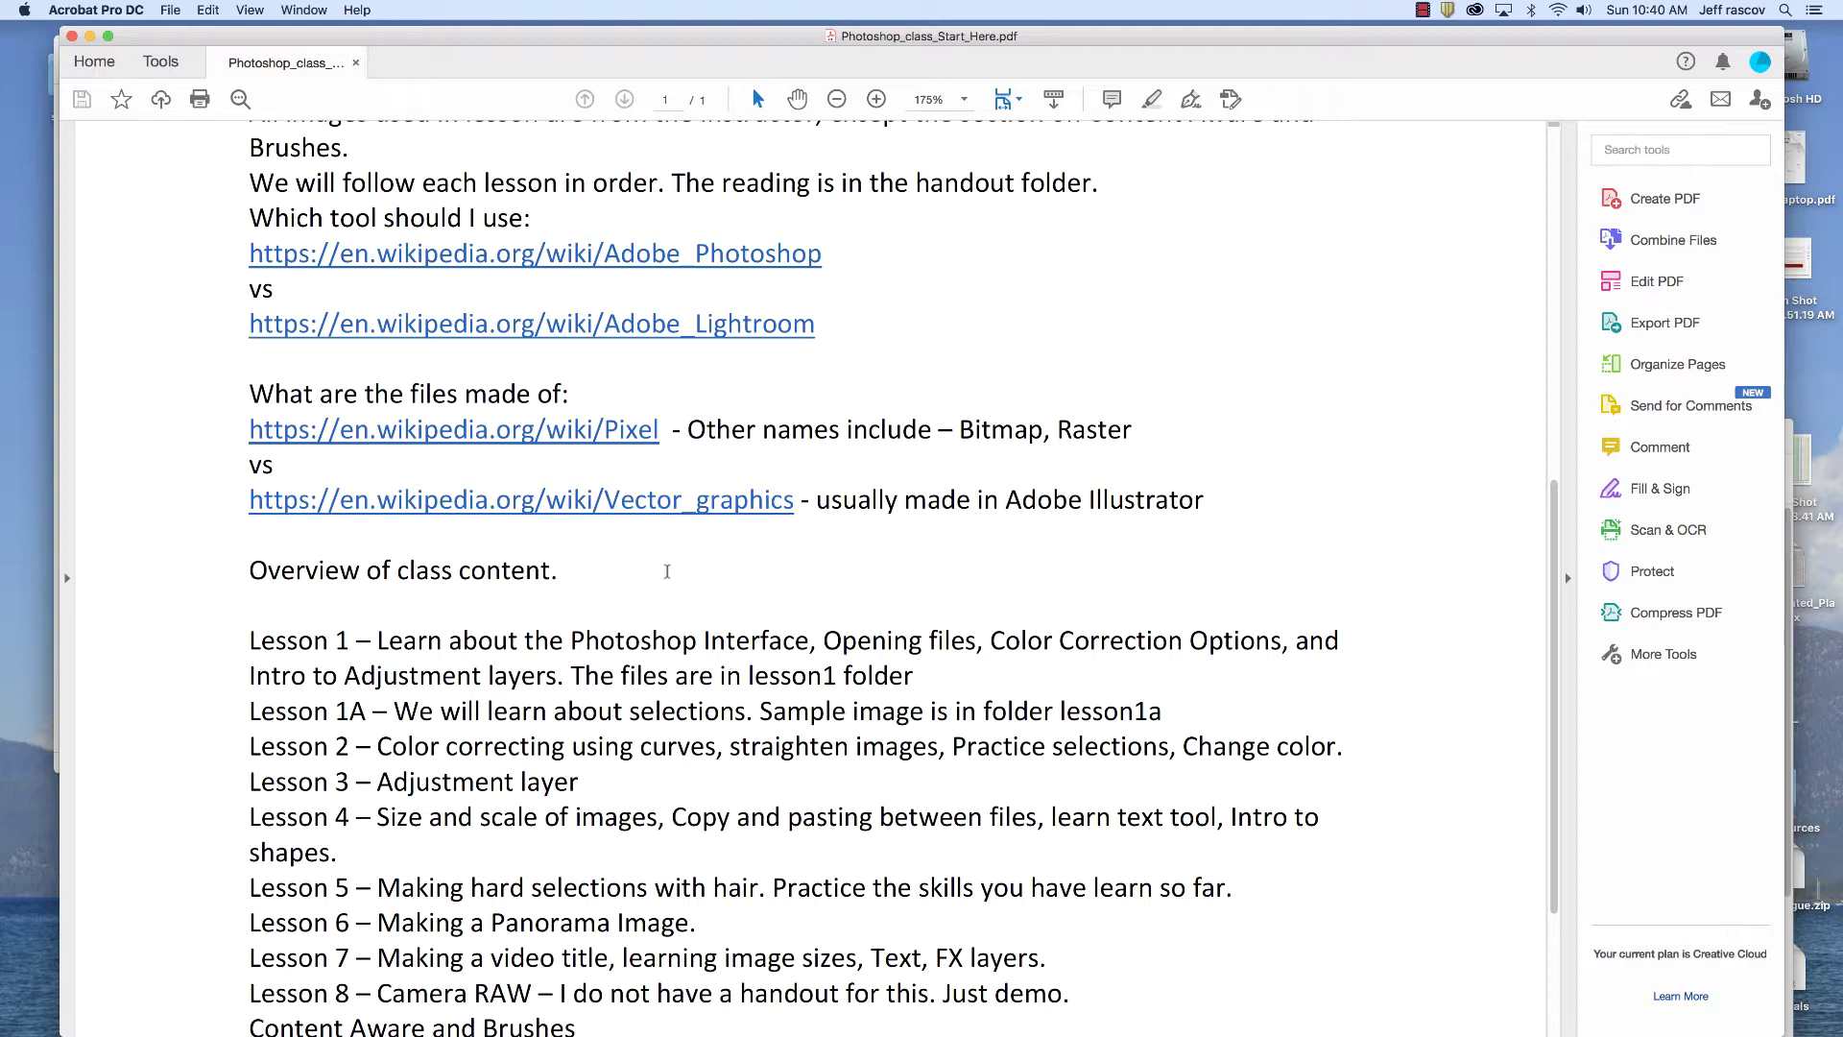
scroll(622, 533, up, 10)
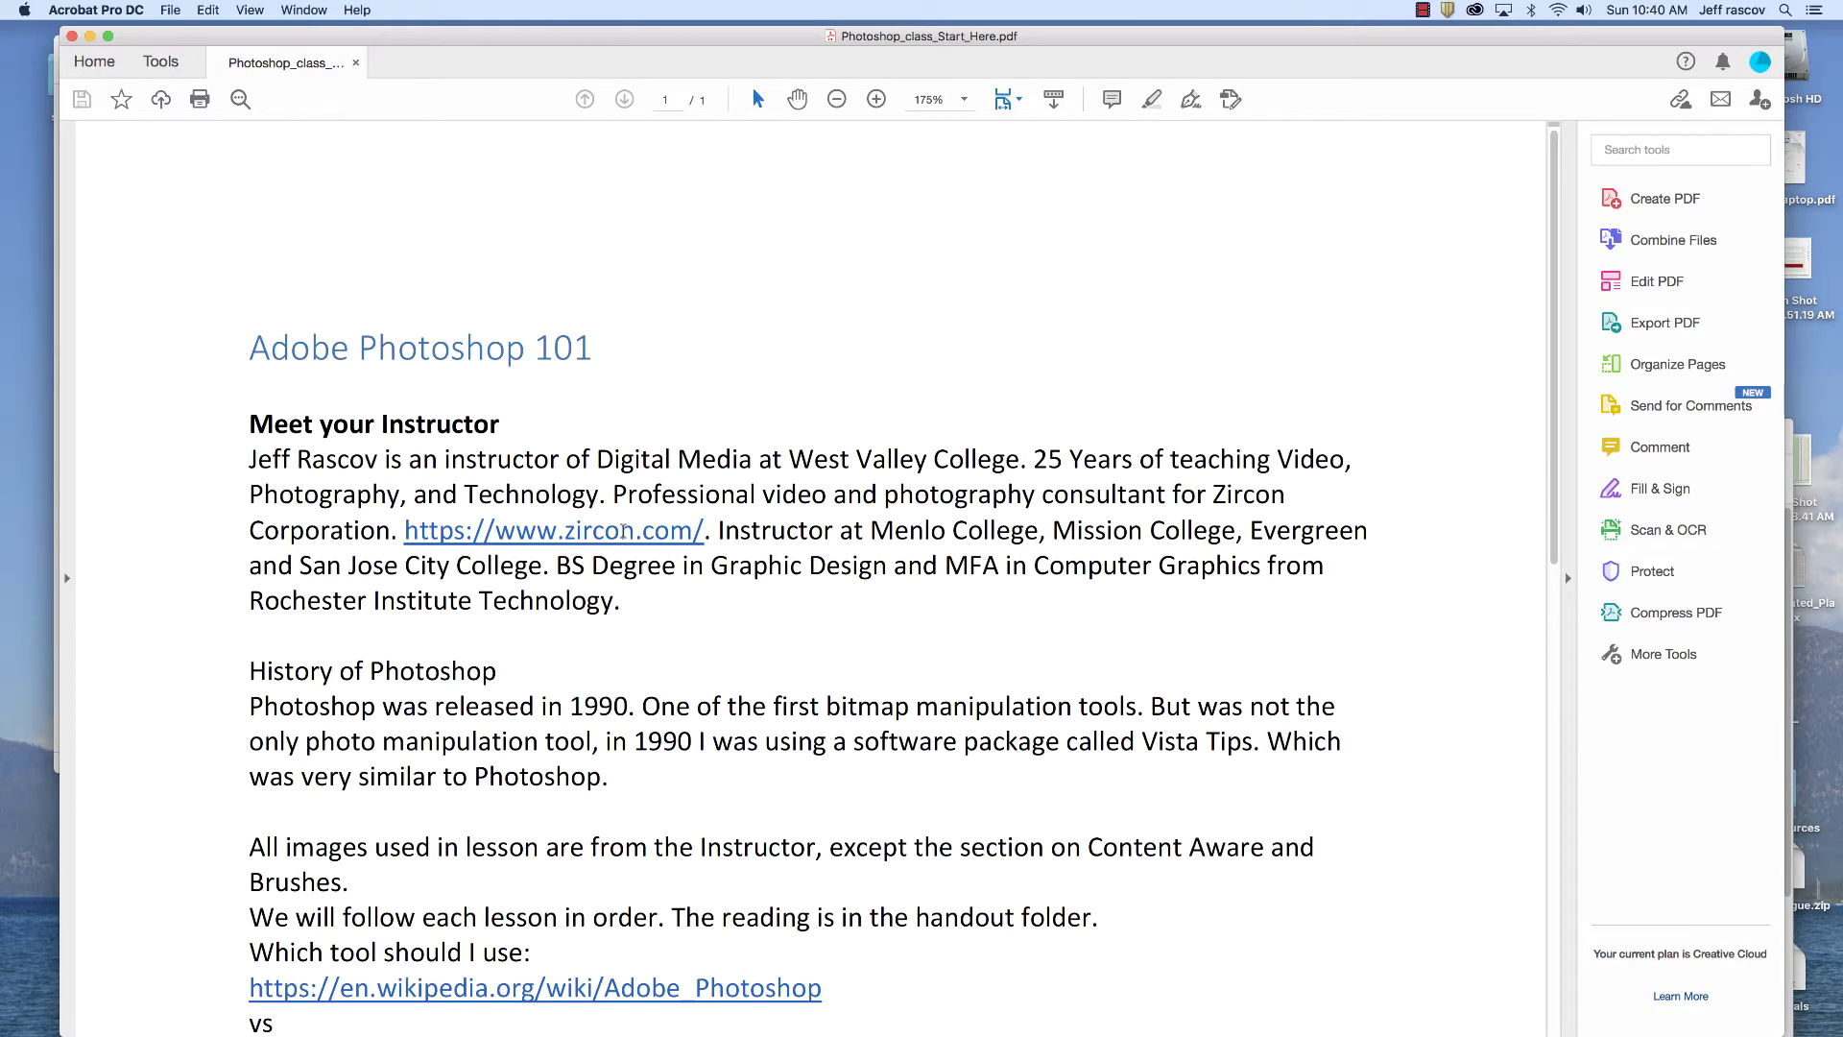
Open the zircon.com link from the instructor section and look through the website's articles and product categories
click(624, 529)
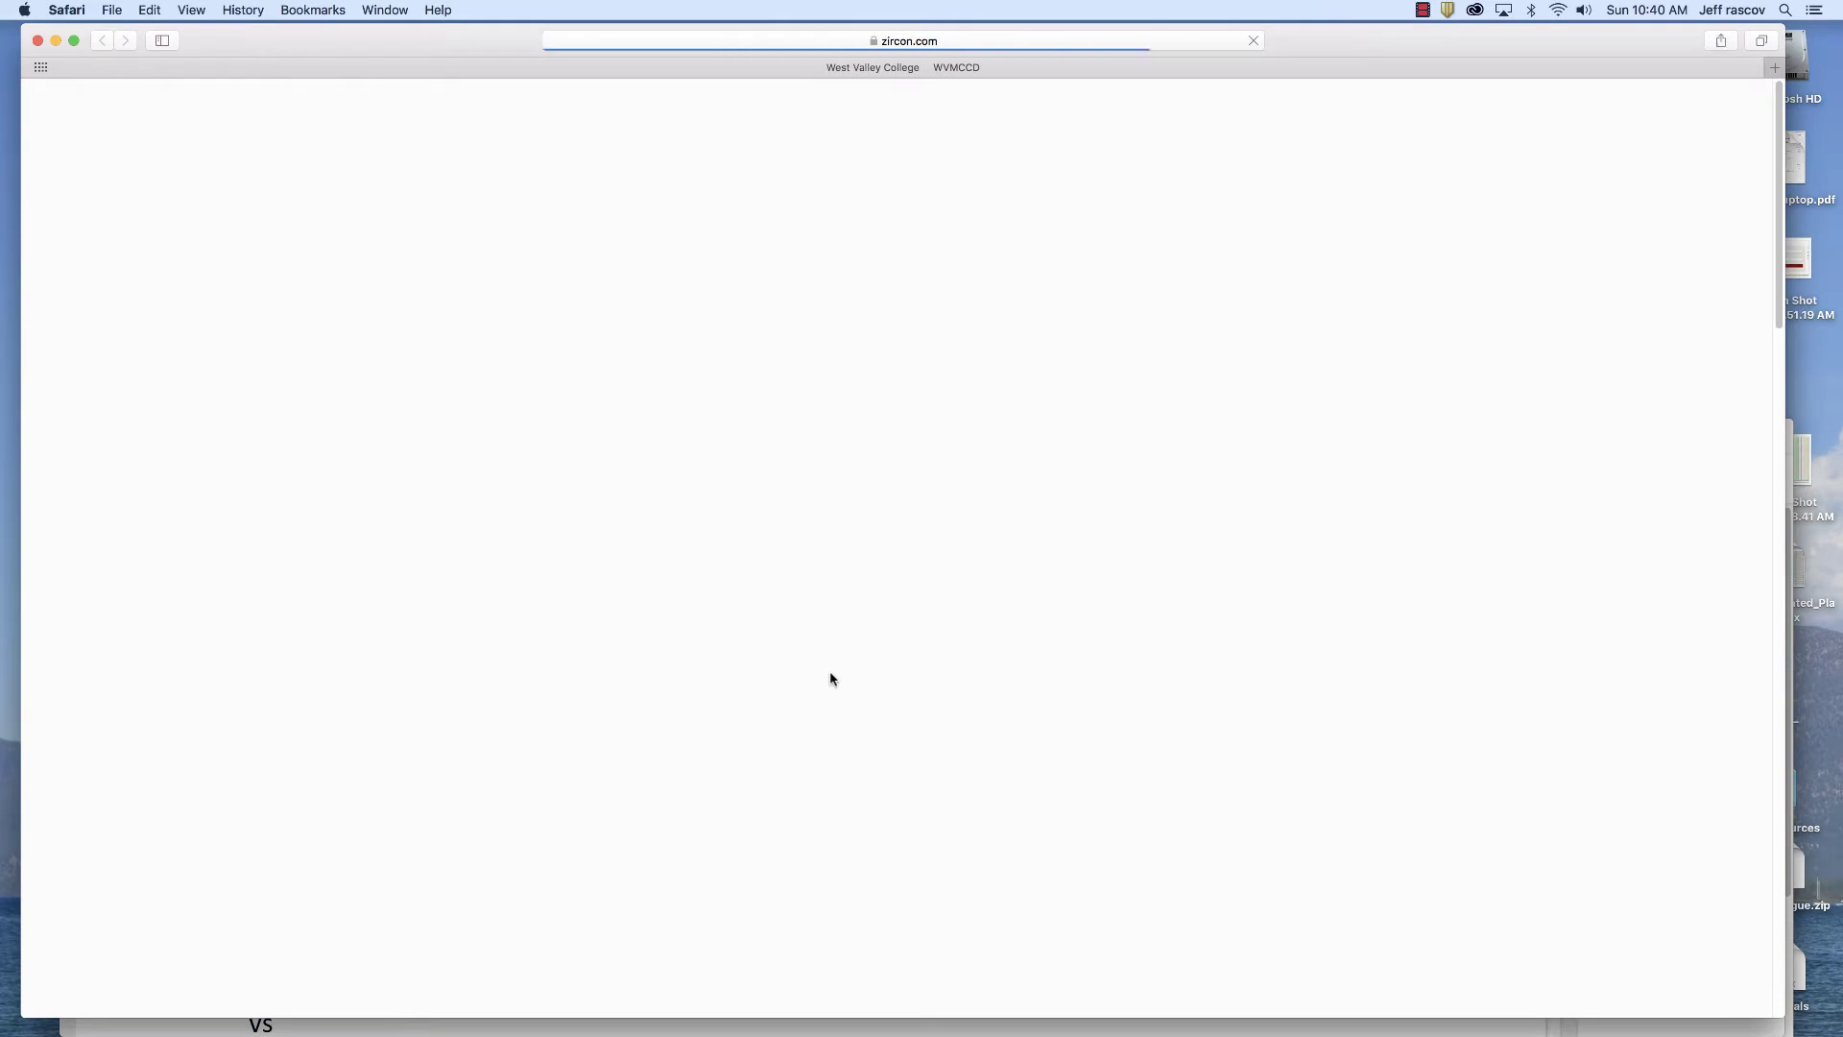
scroll(773, 700, down, 3)
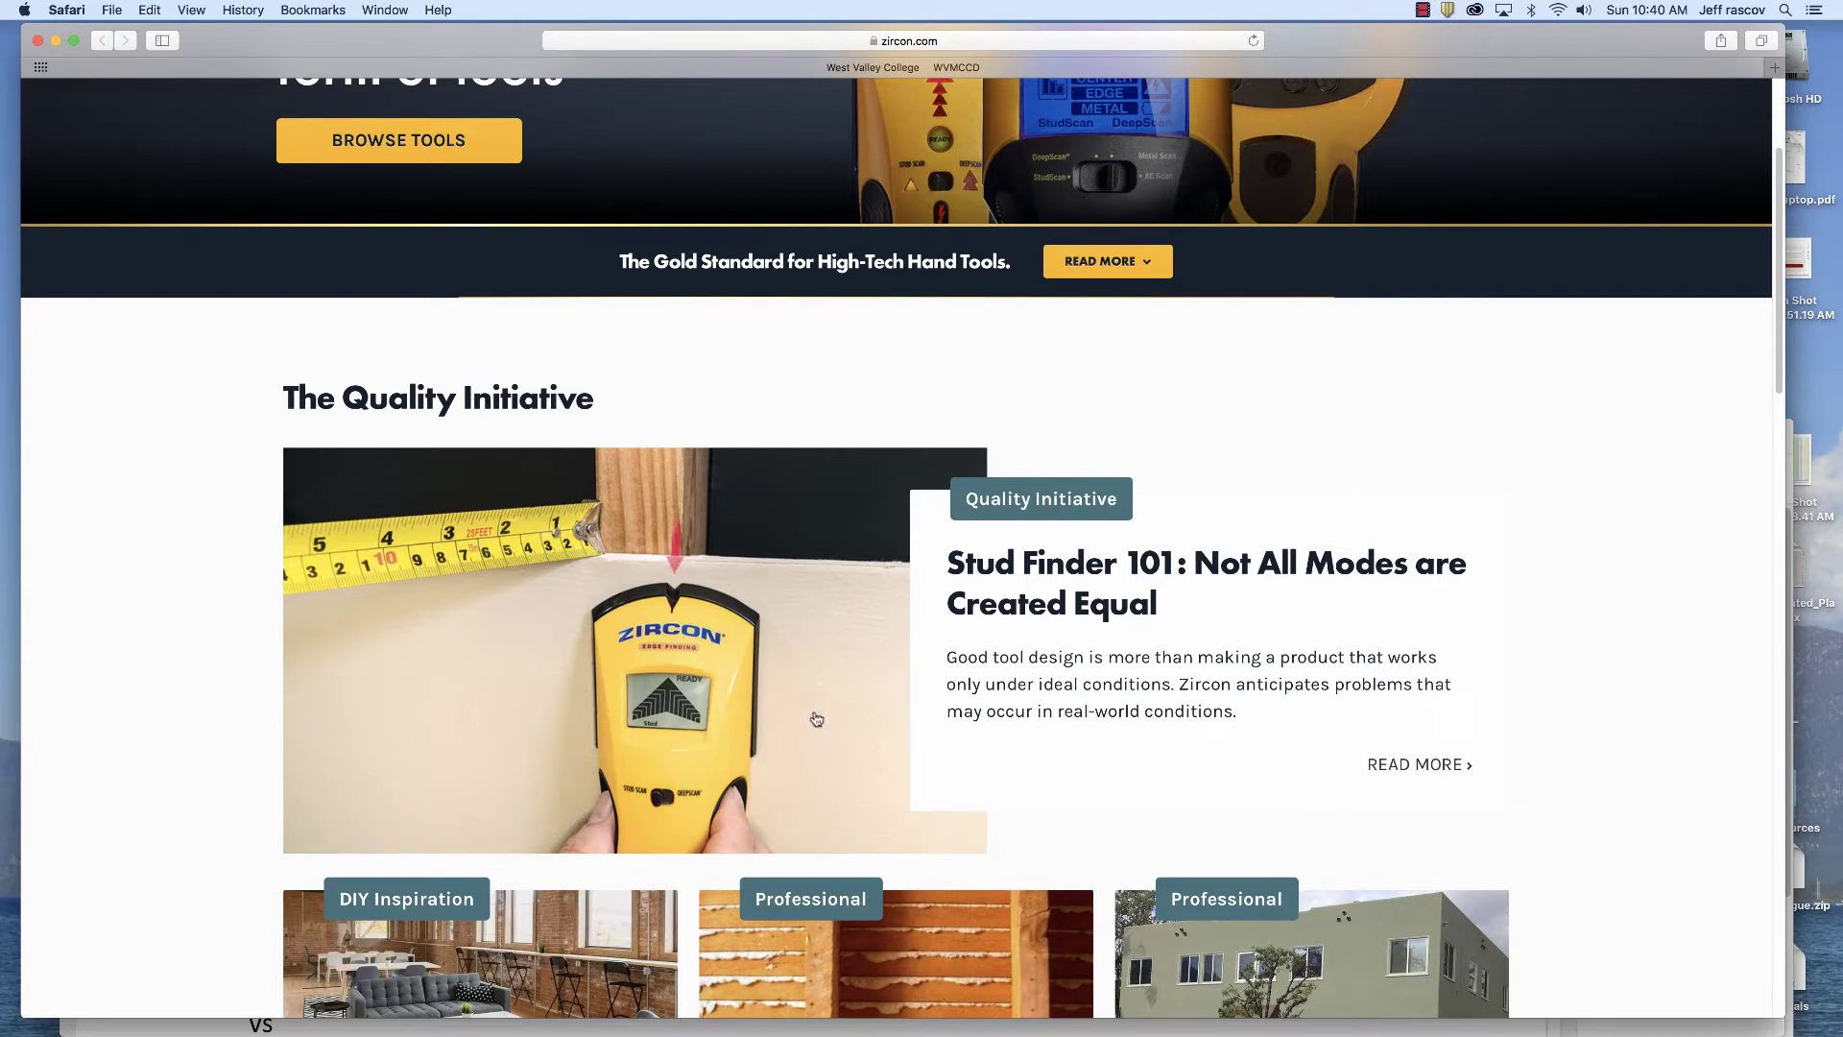
scroll(816, 719, down, 6)
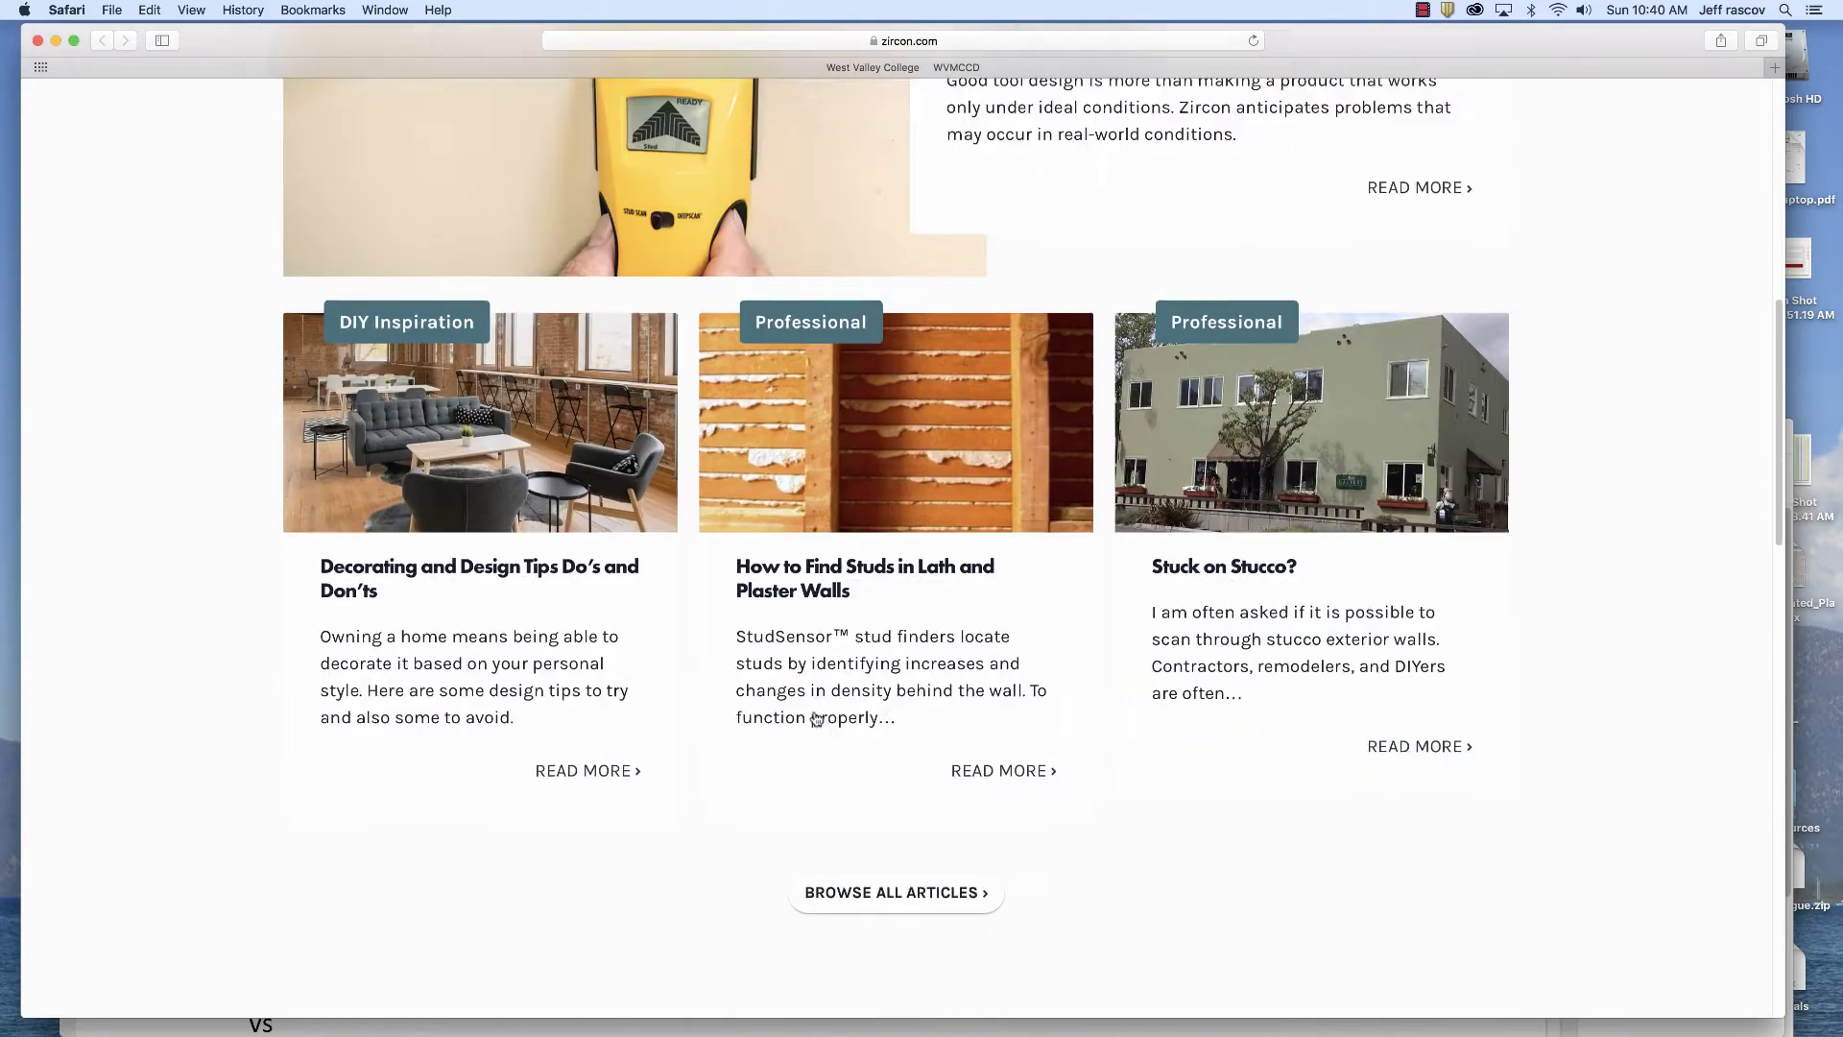
scroll(812, 716, down, 3)
scroll(719, 532, down, 5)
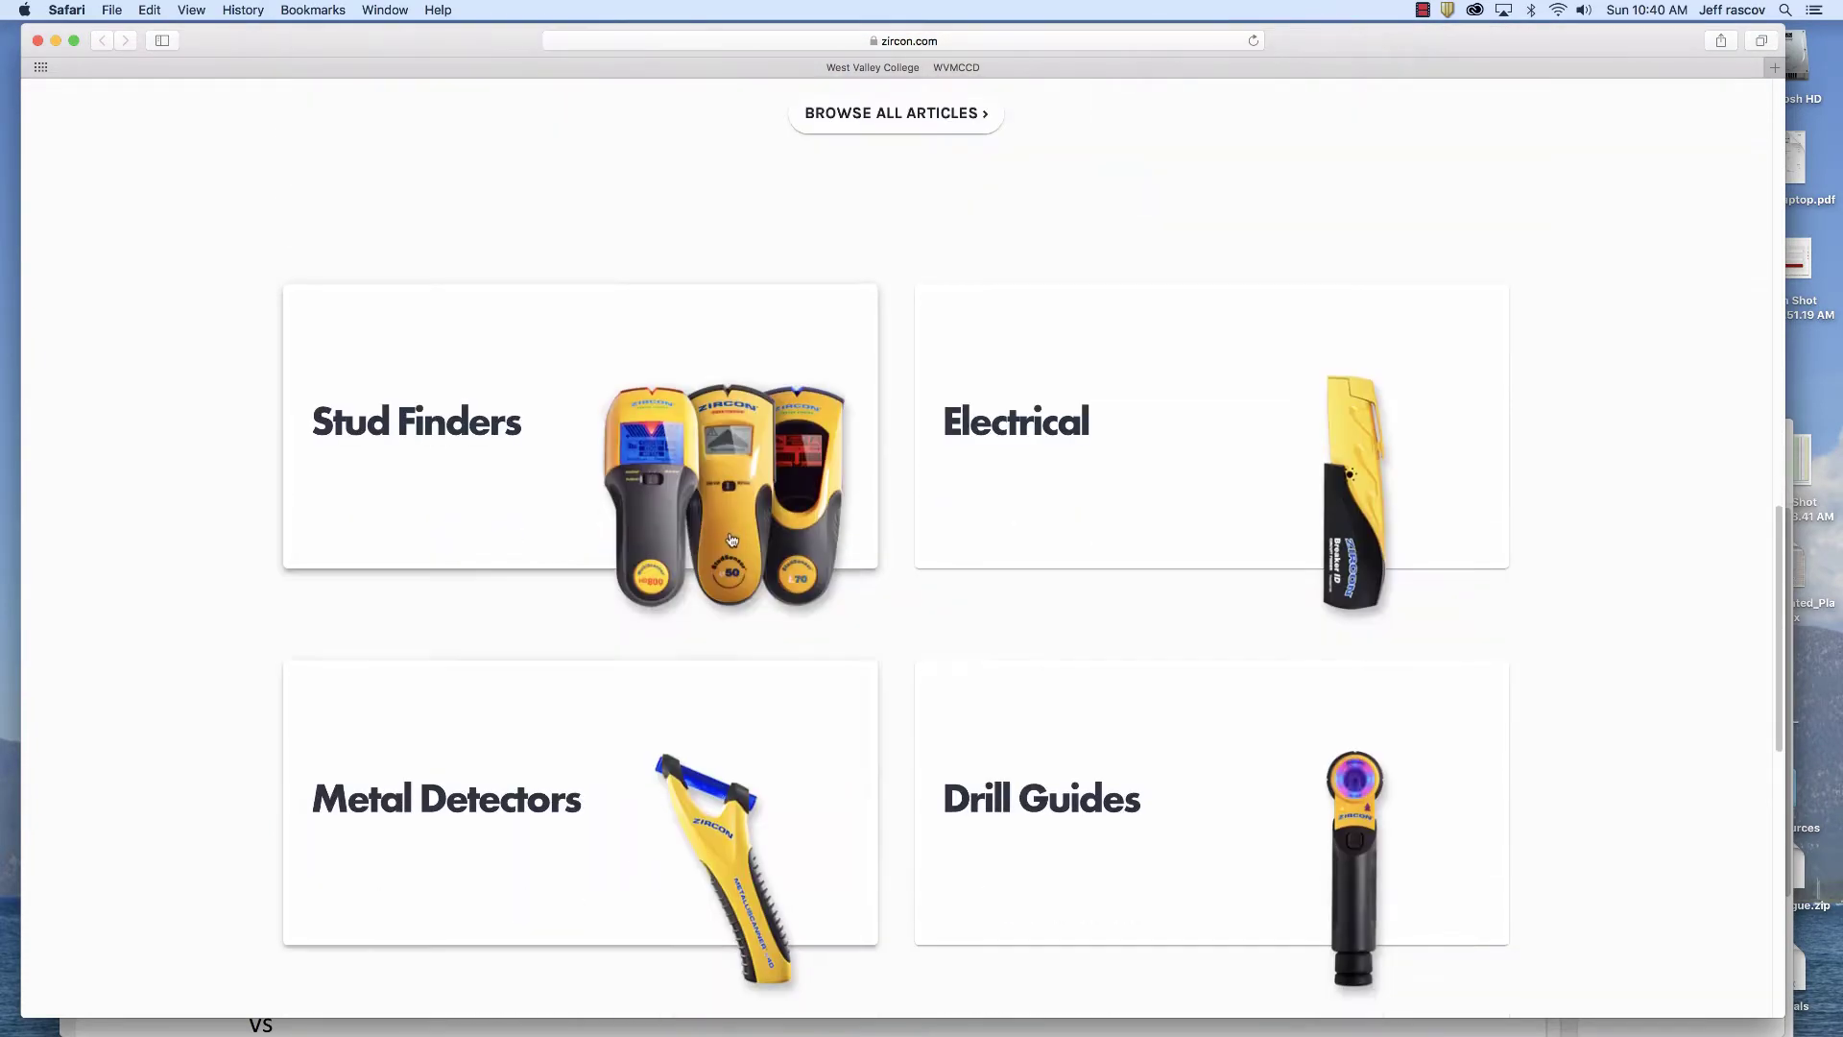
scroll(732, 539, down, 3)
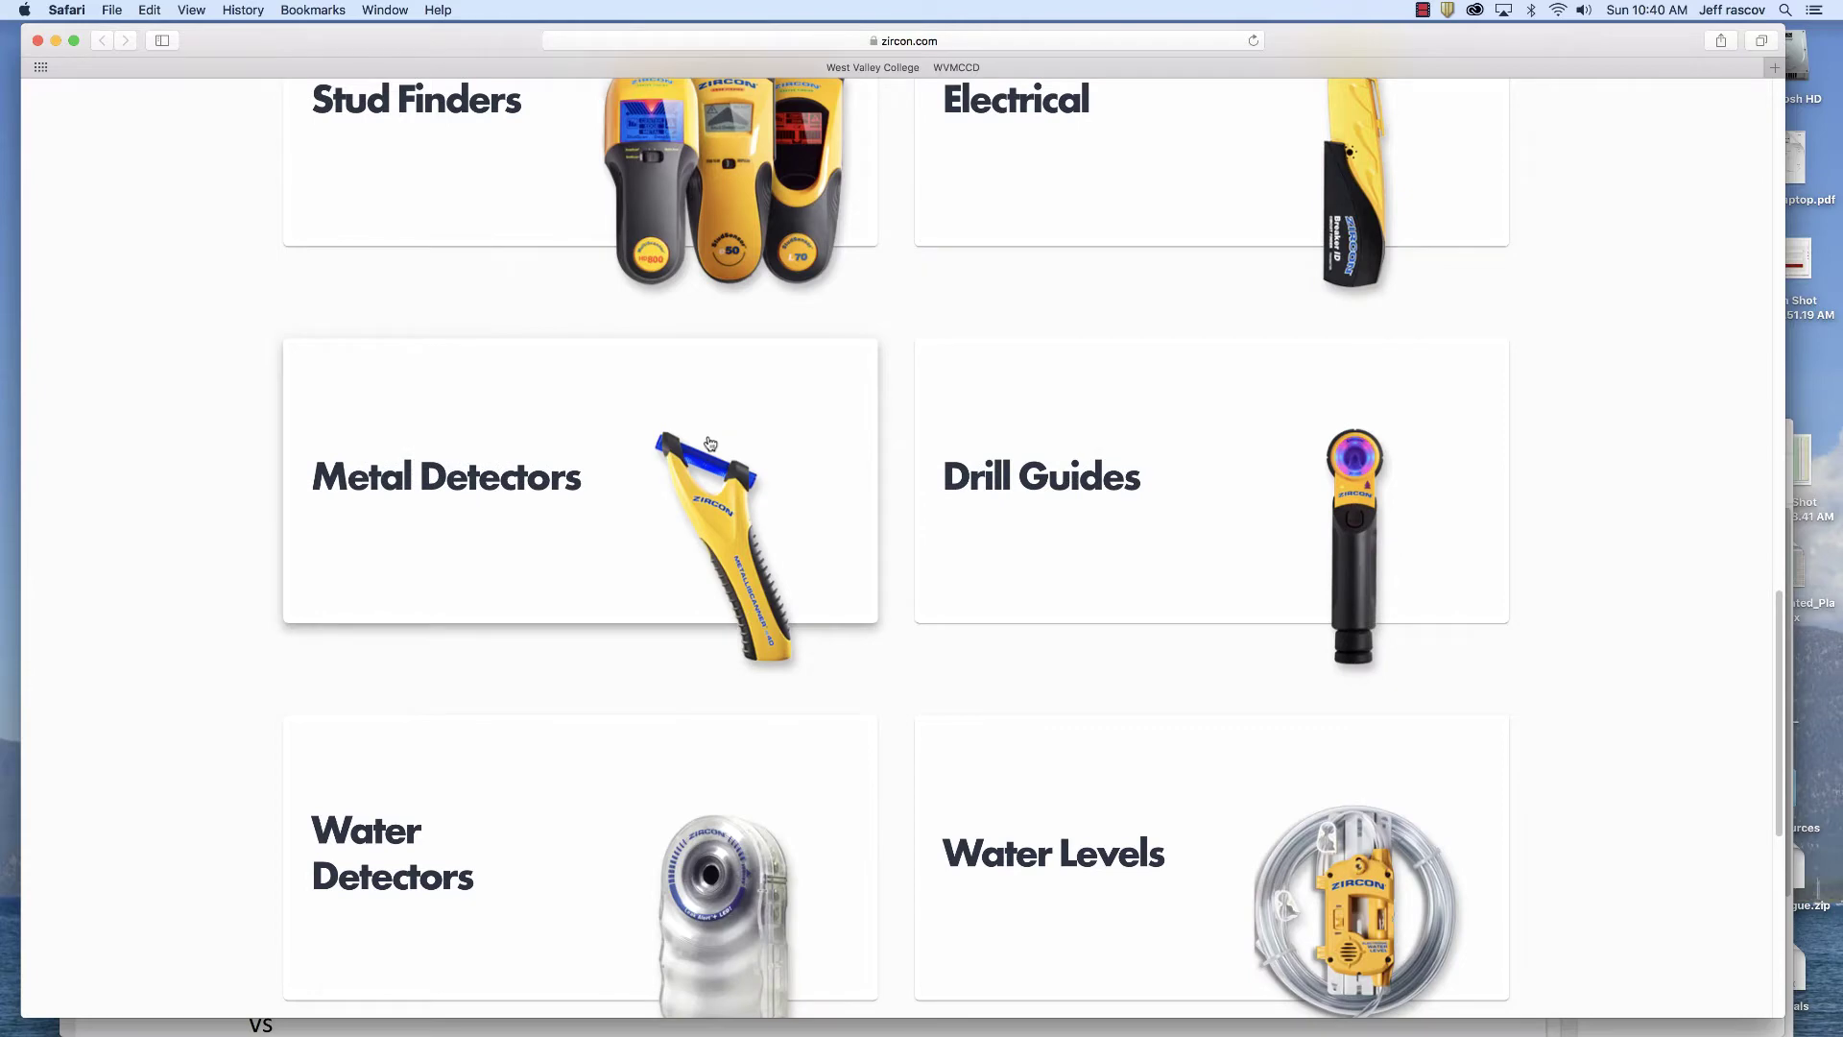
scroll(897, 654, up, 3)
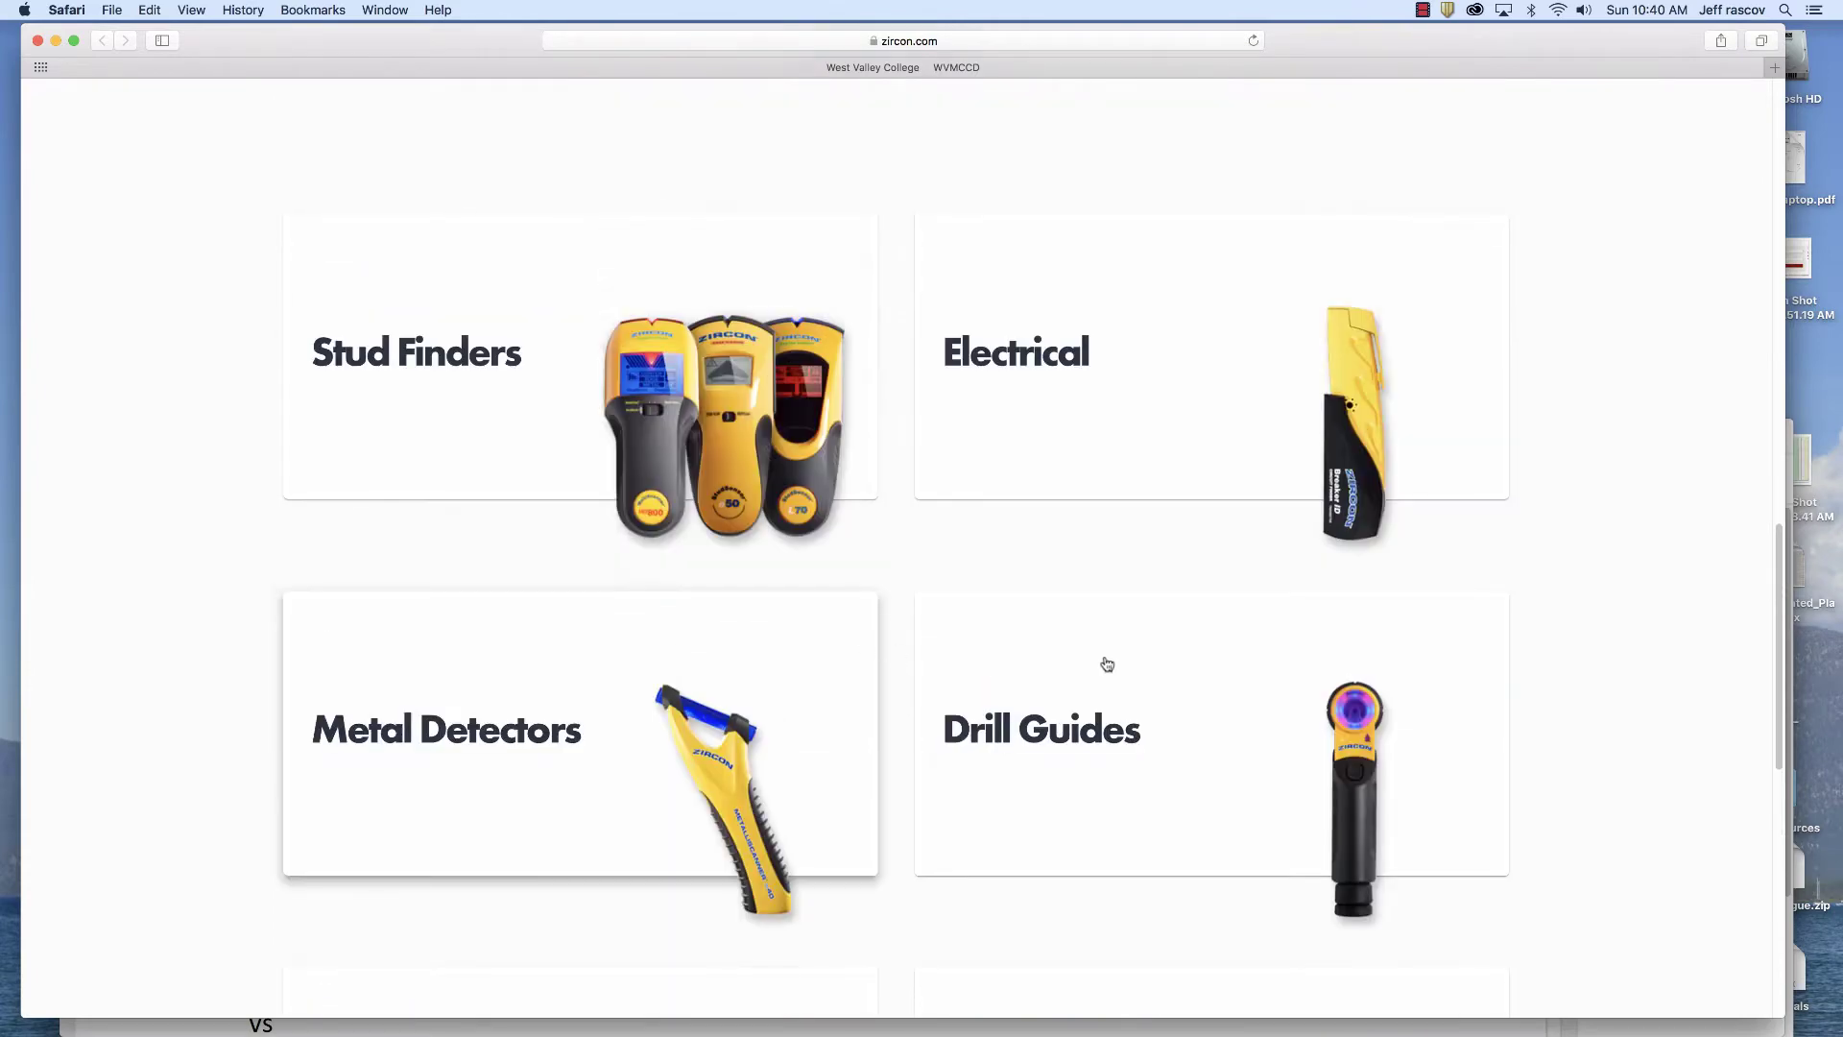
Open the Stud Finders category and view the MultiScanner HD900 OneStep product page
click(1043, 693)
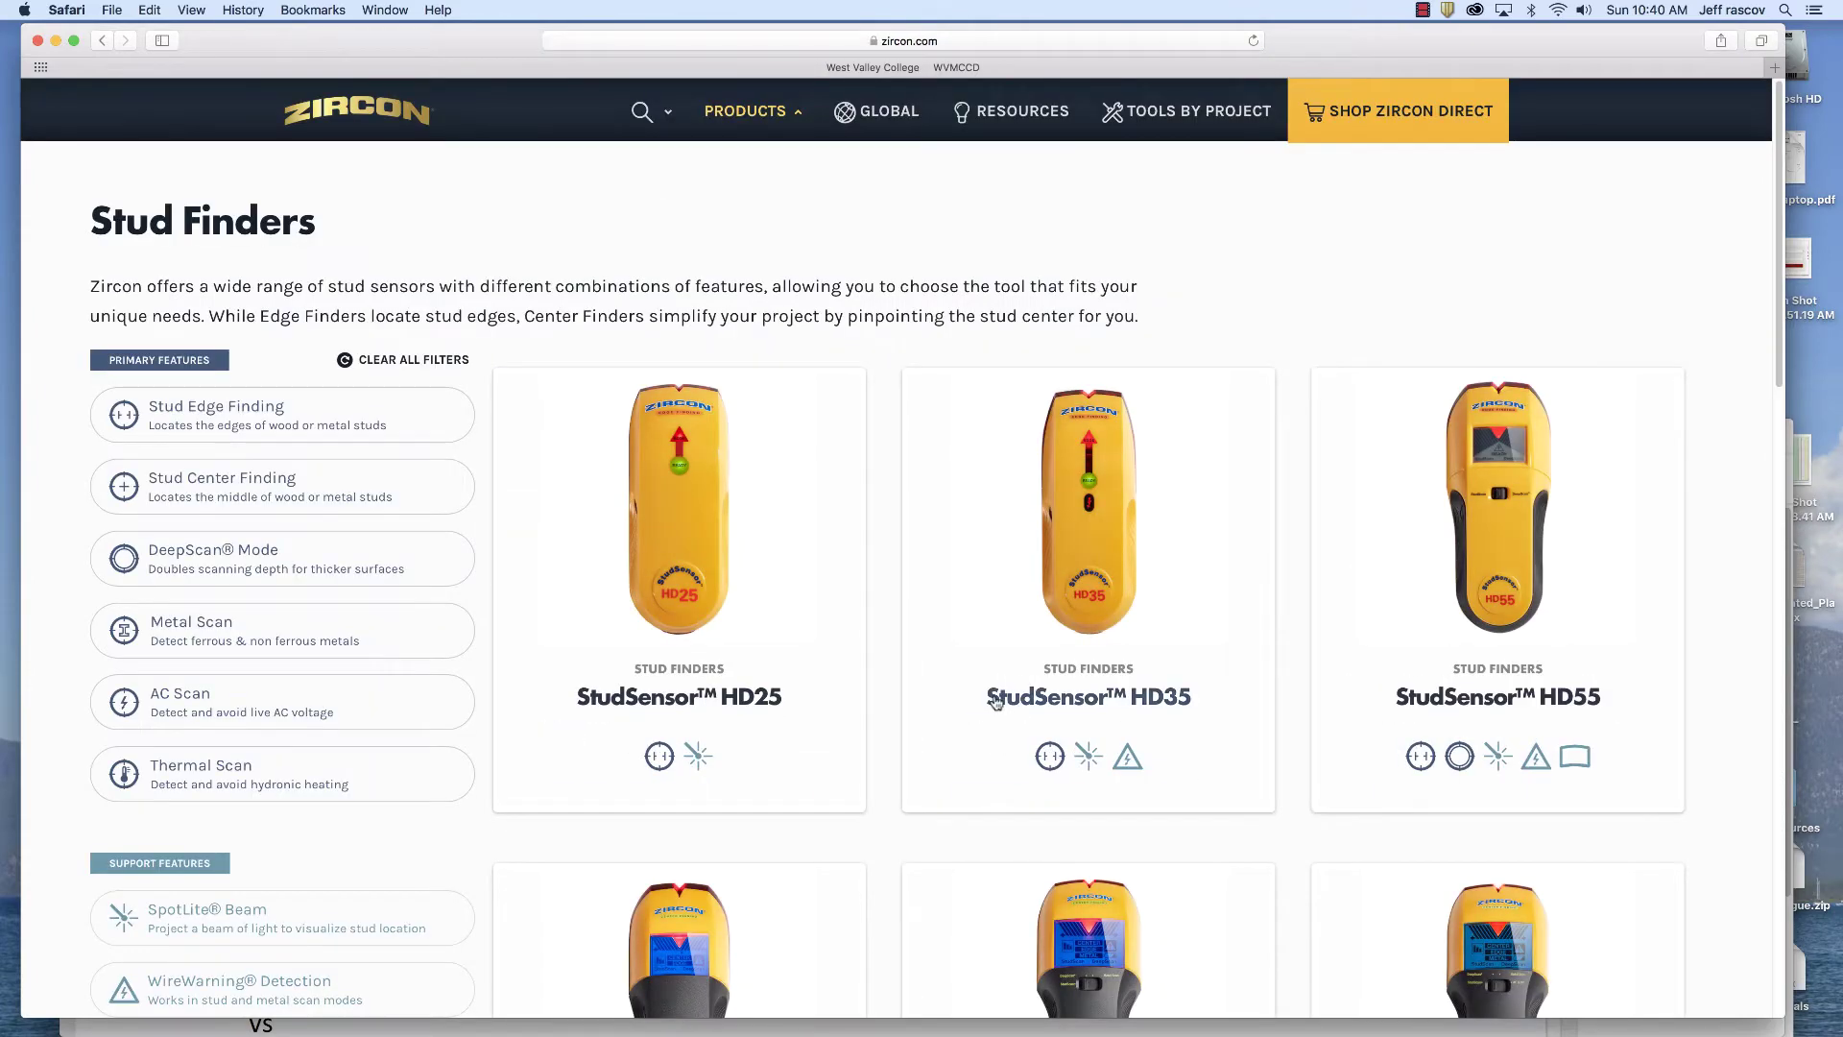
scroll(1420, 821, down, 2)
click(1378, 808)
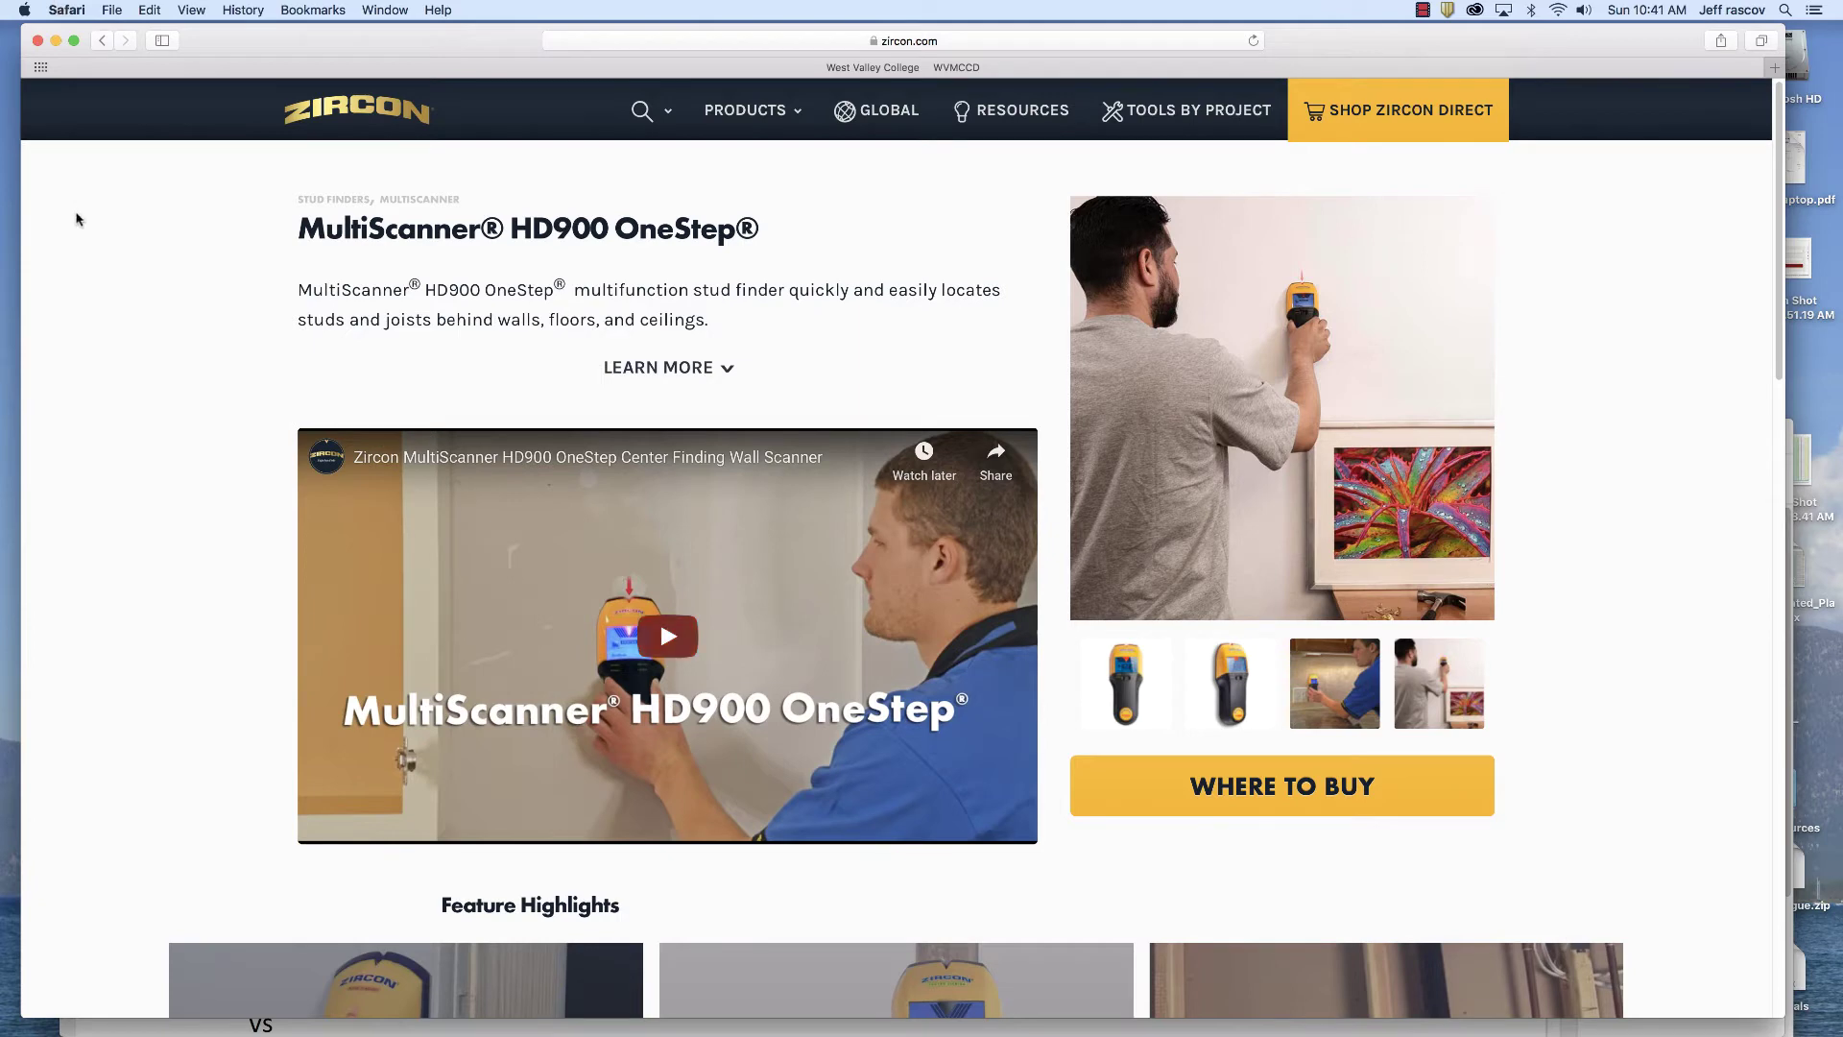
Quit the browser and close Photoshop_class_Start_Here.pdf
click(68, 9)
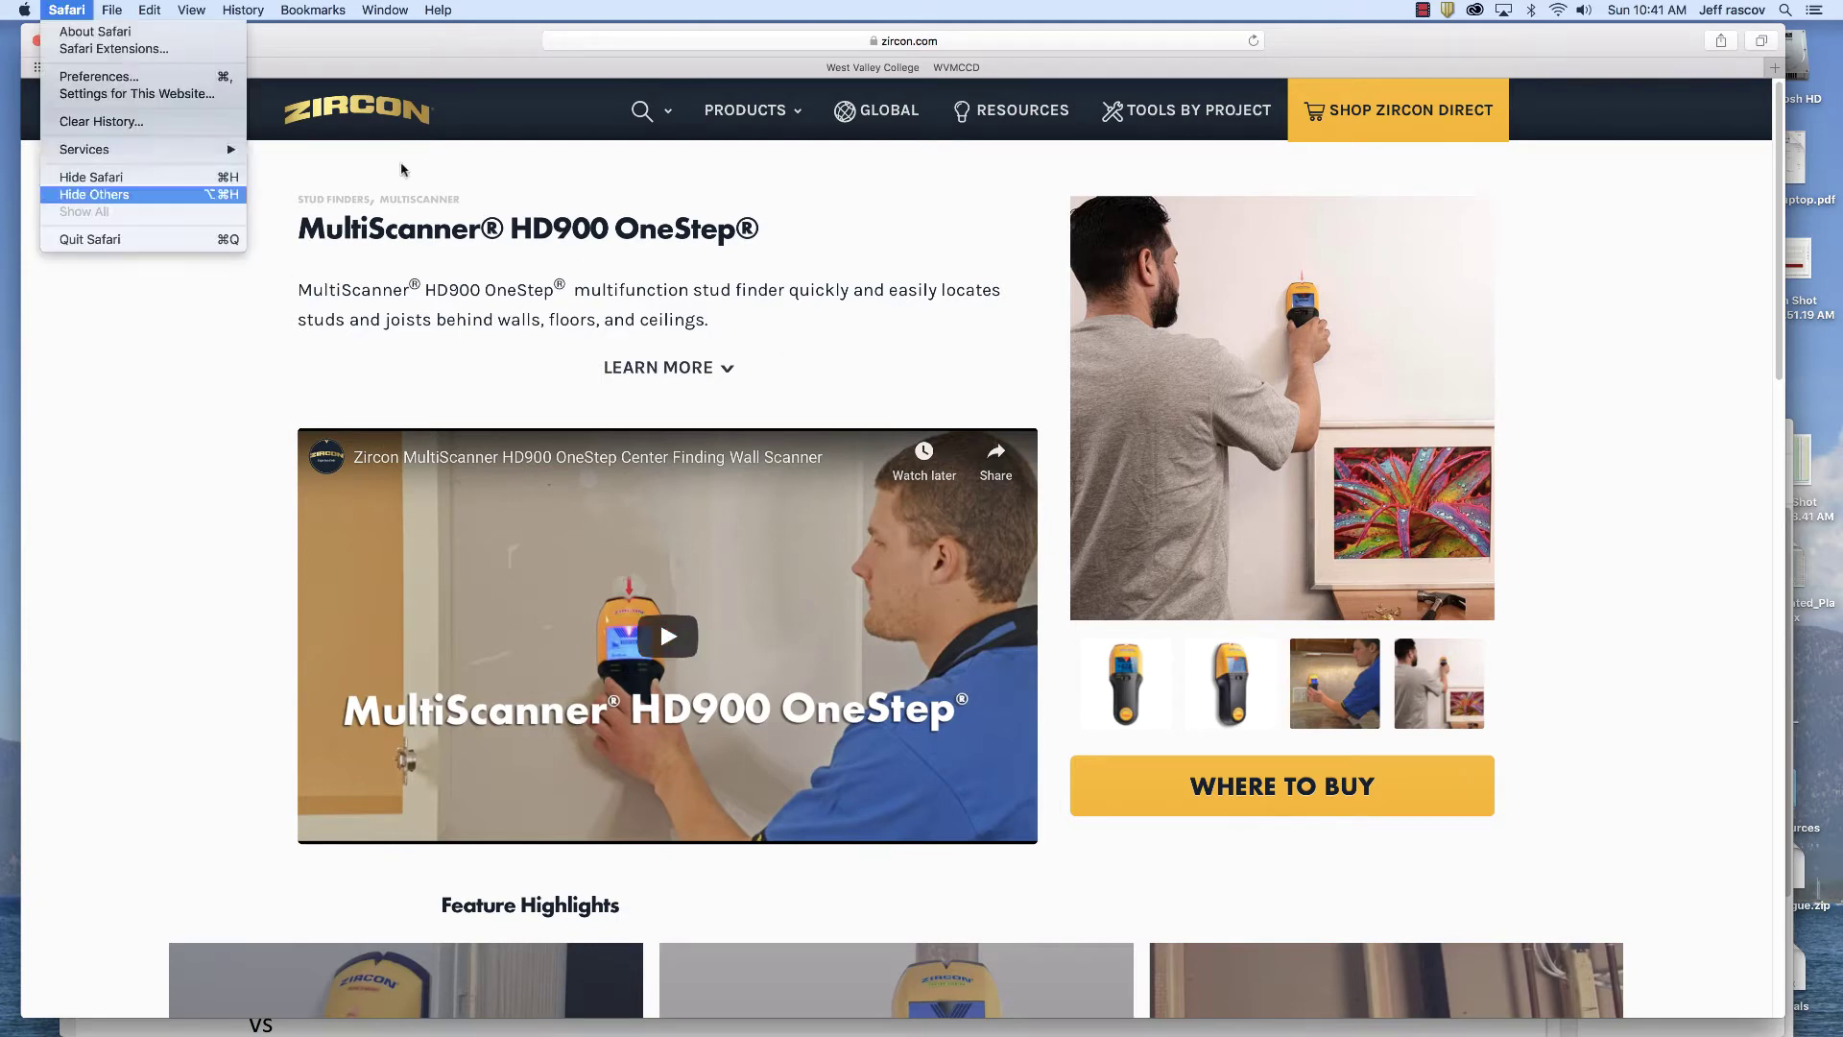
key(Return)
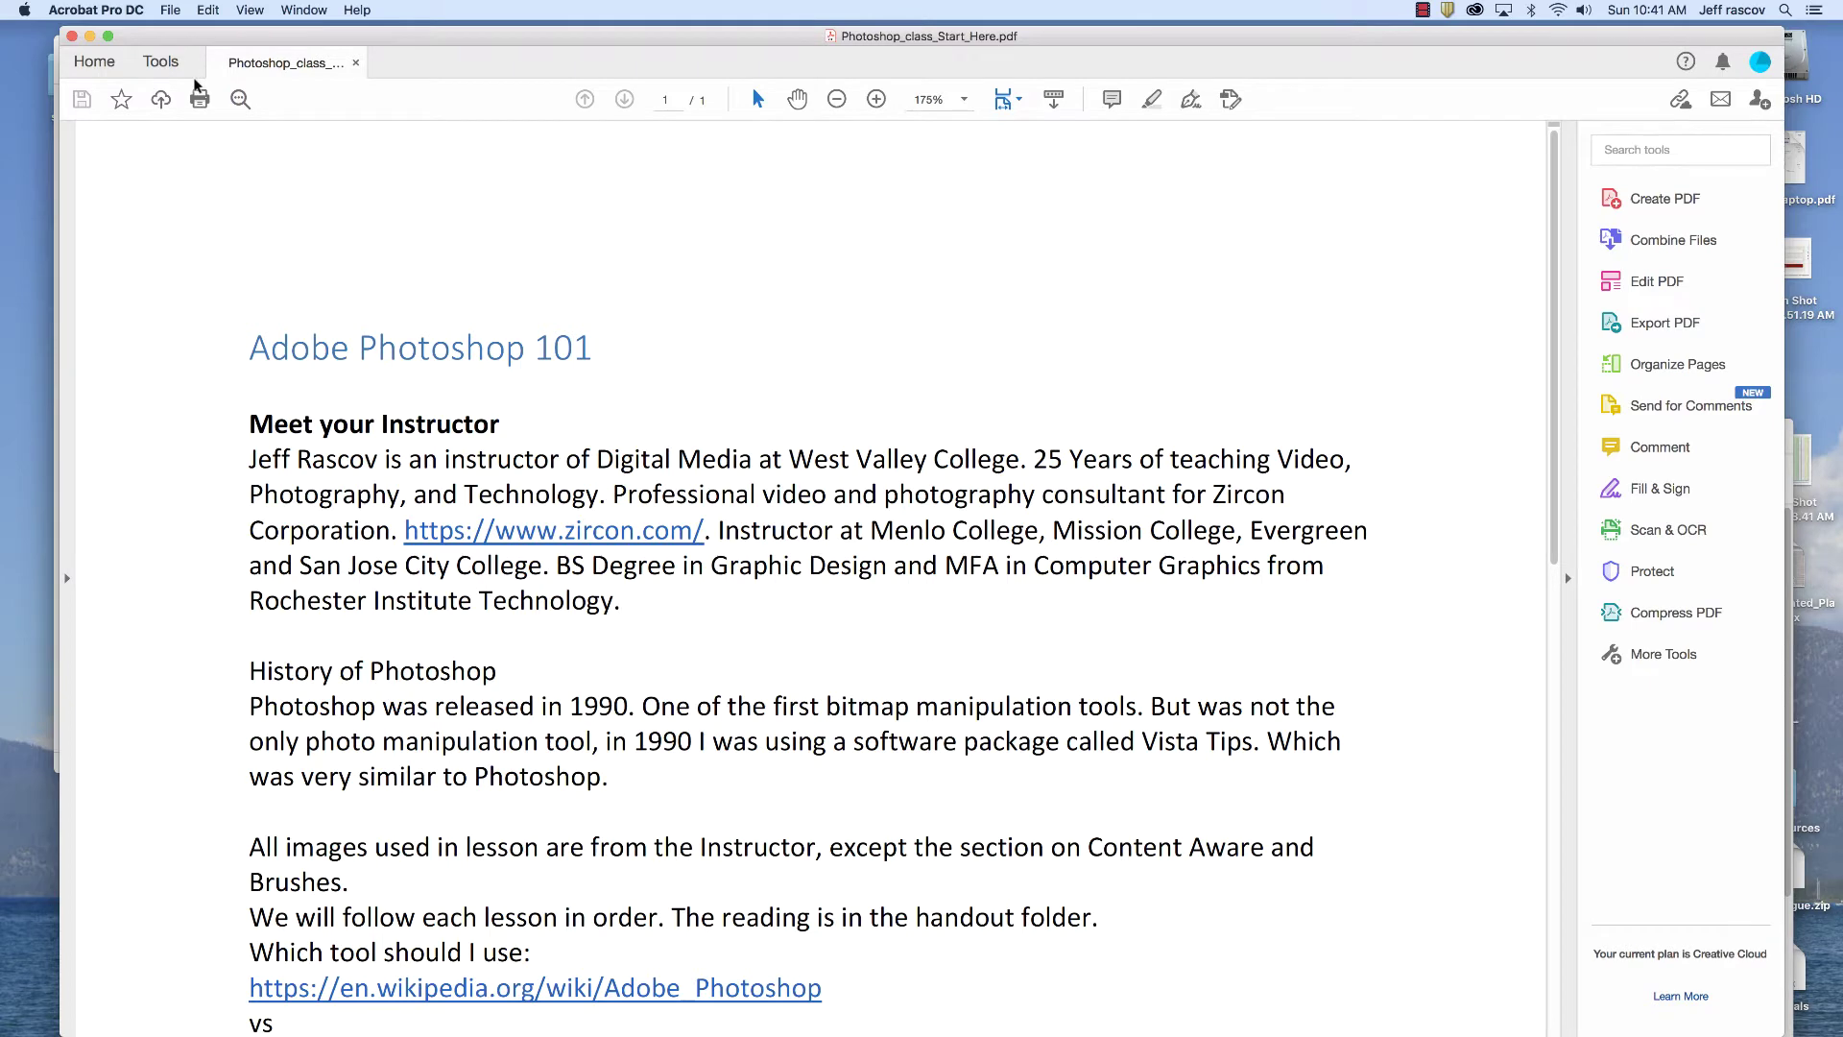
click(72, 40)
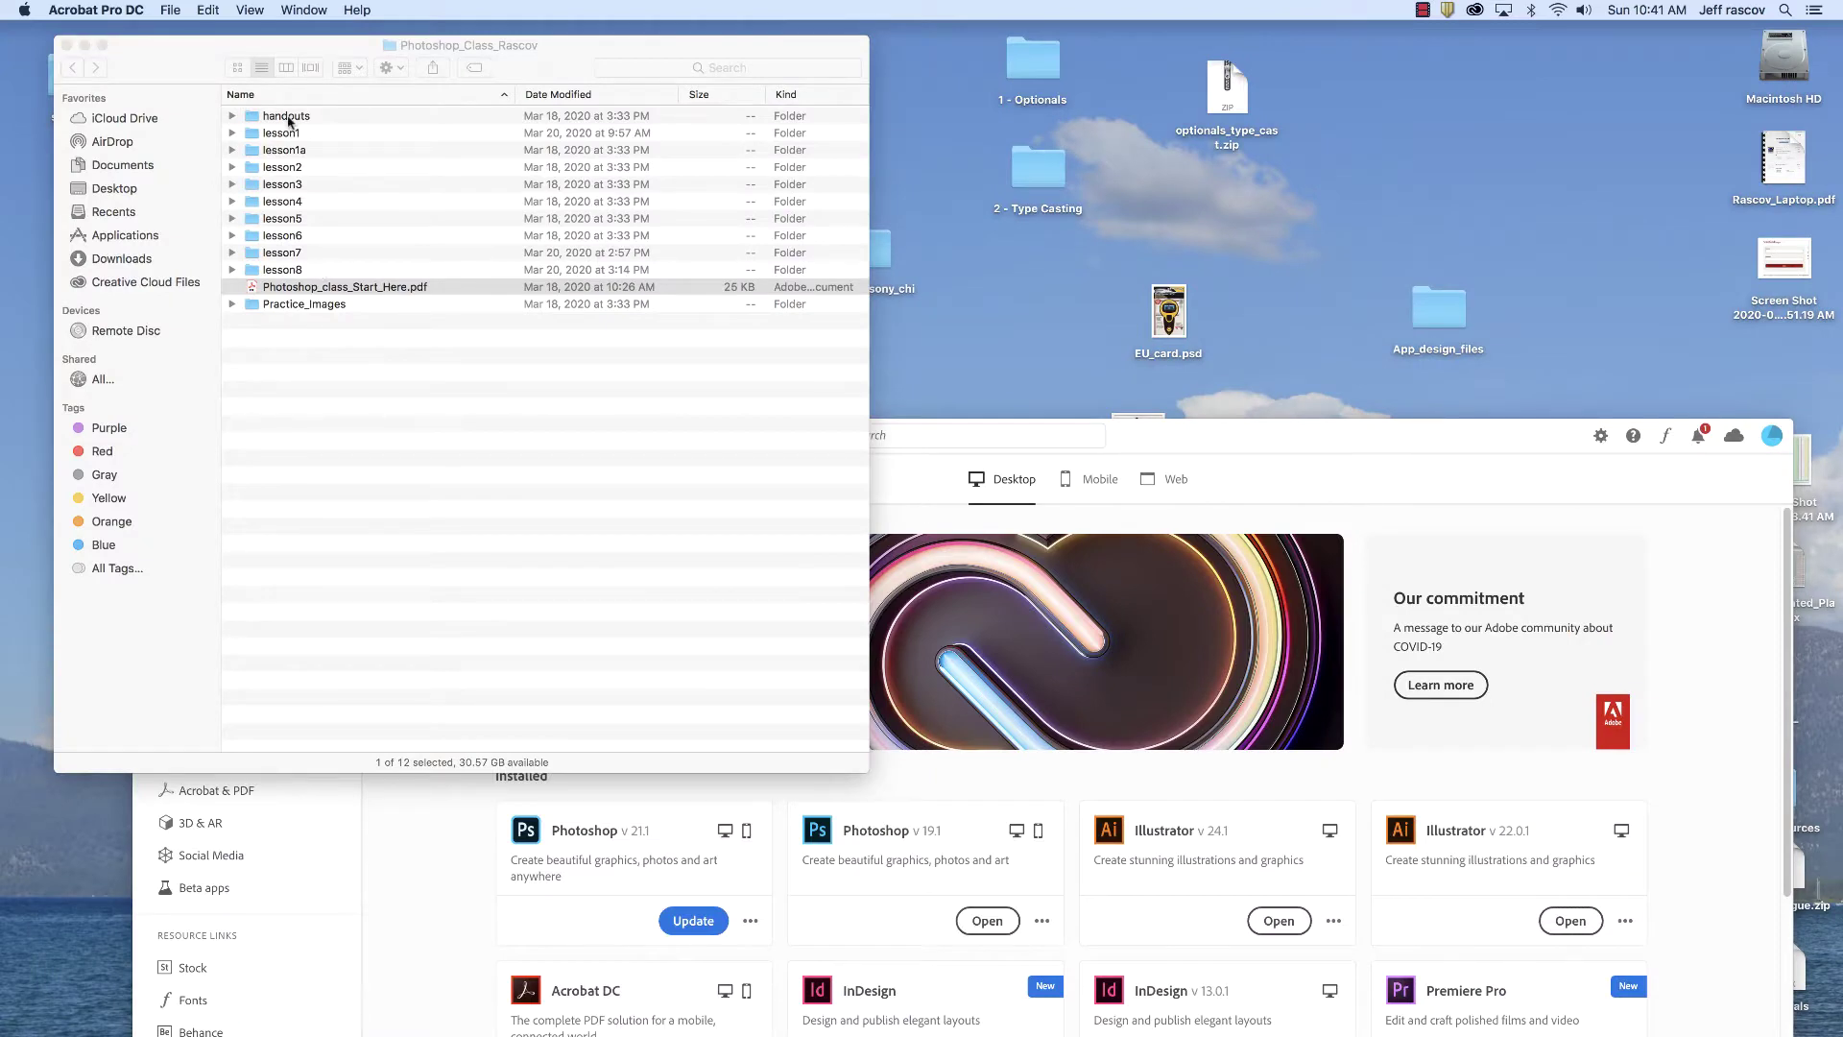
Open Lesson1_fixing_photos.pdf from the handouts folder and skim its workspace and zooming instructions
double_click(288, 120)
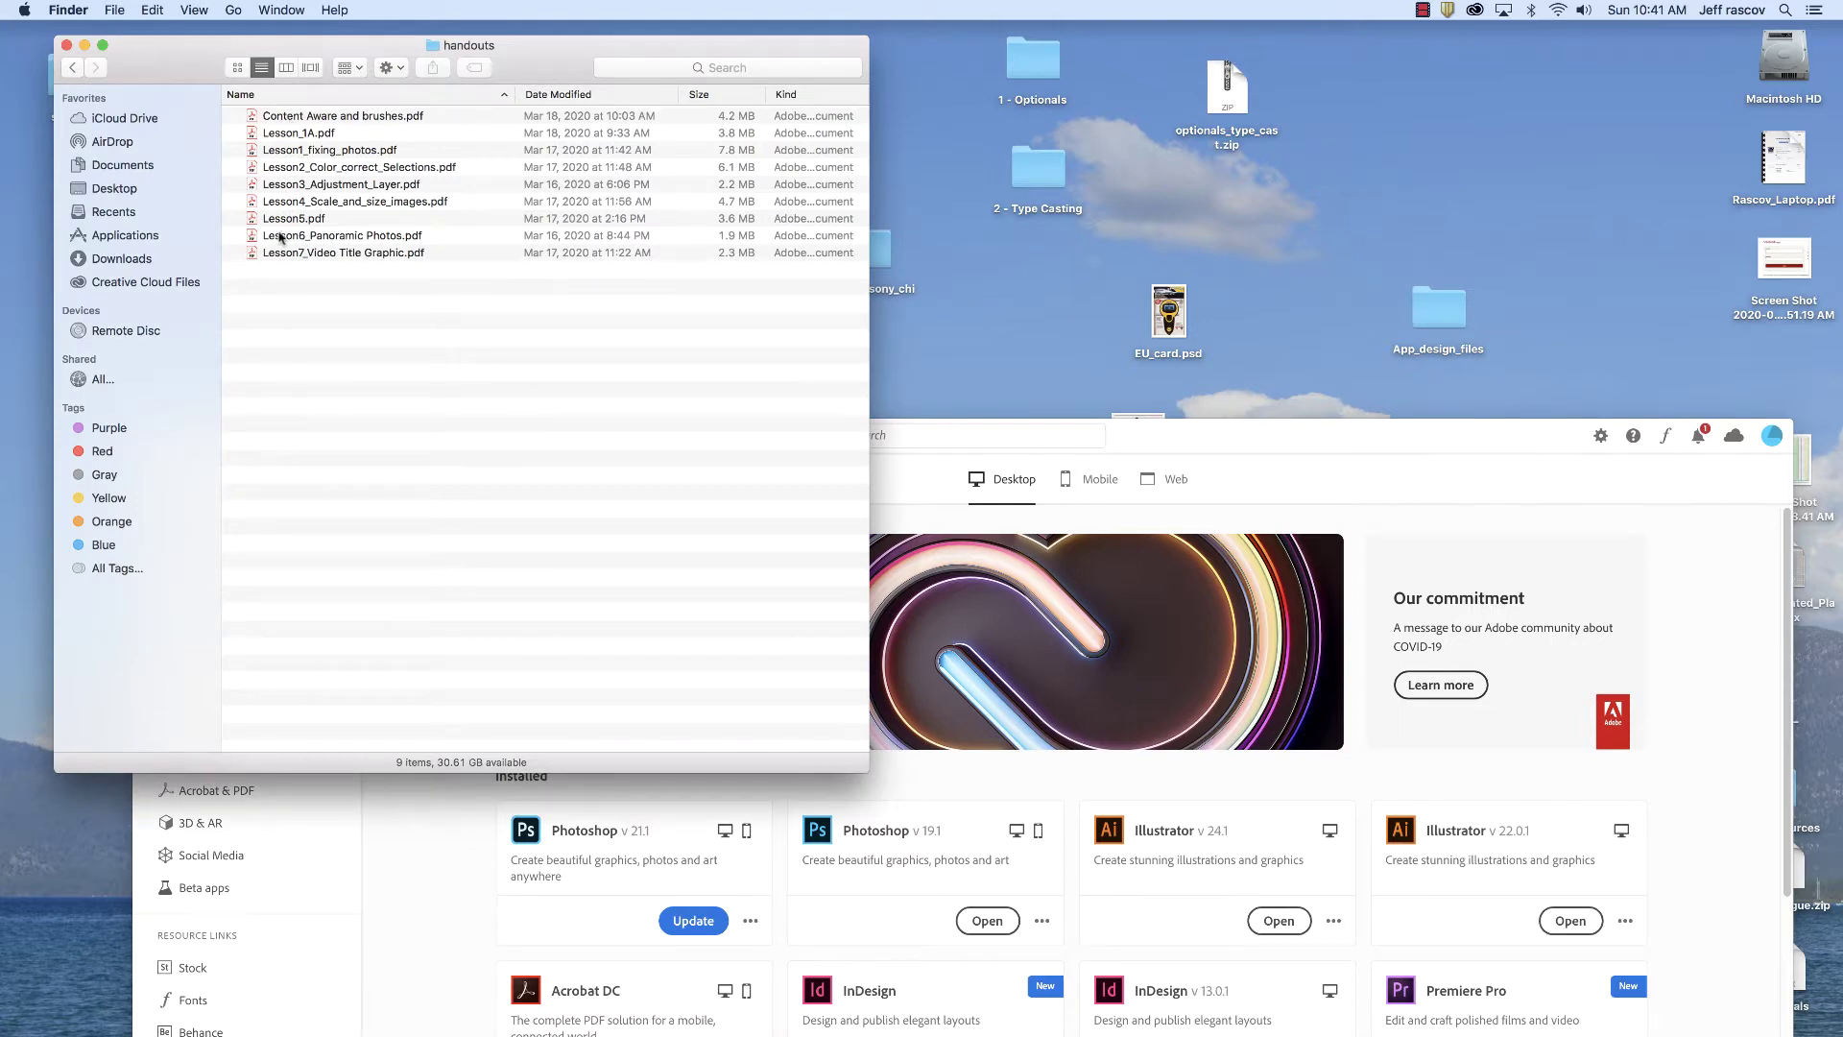
double_click(323, 150)
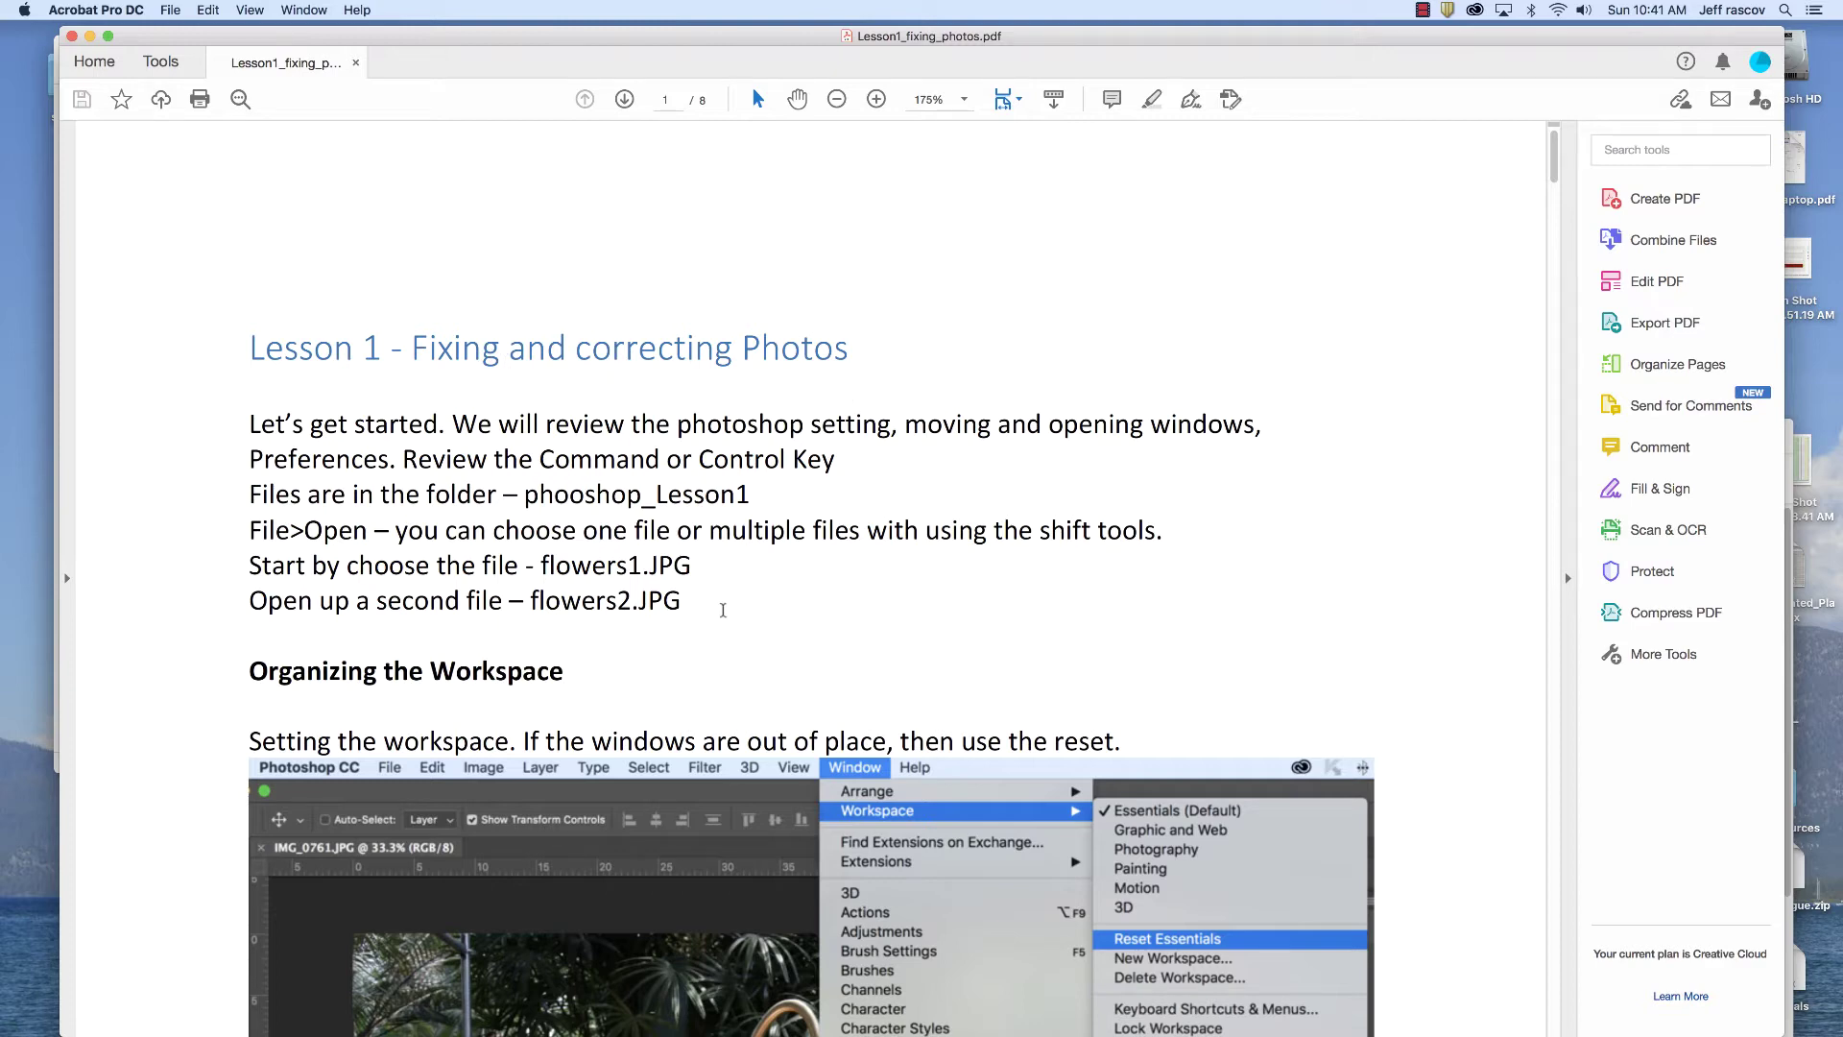
scroll(723, 610, down, 10)
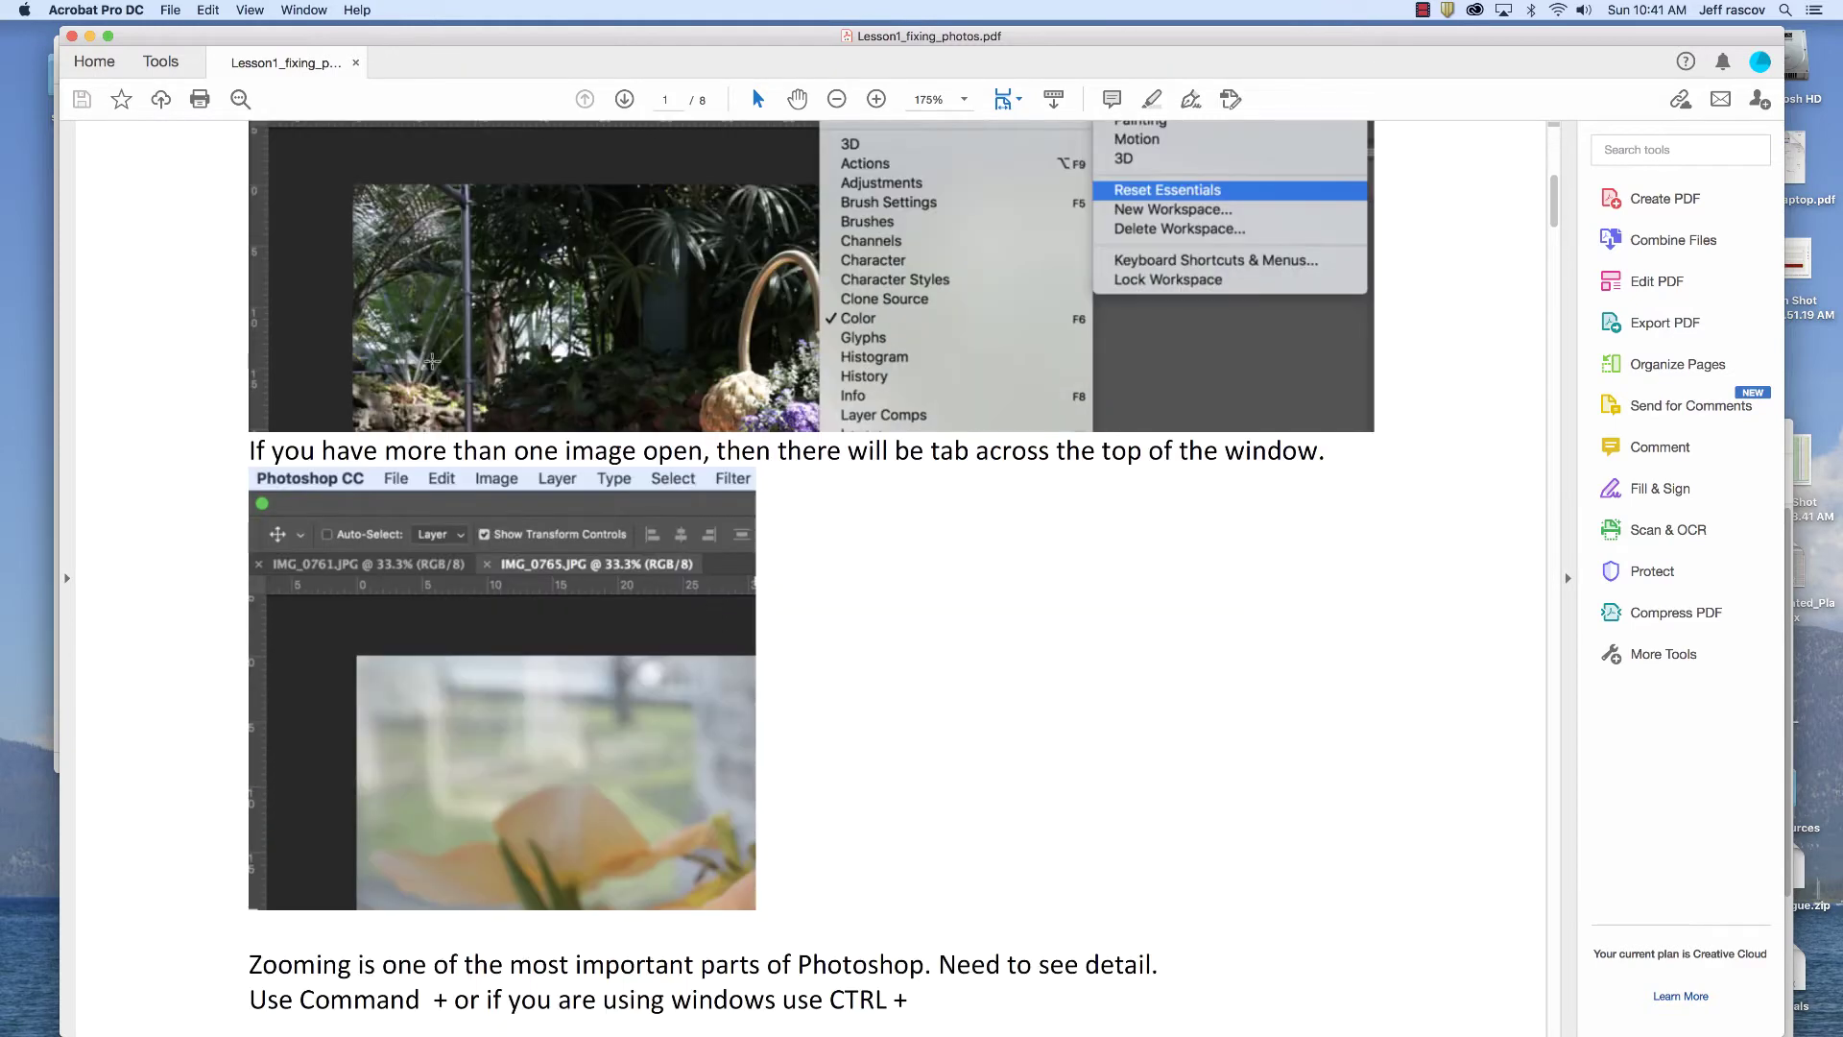
scroll(372, 332, down, 15)
scroll(372, 332, up, 20)
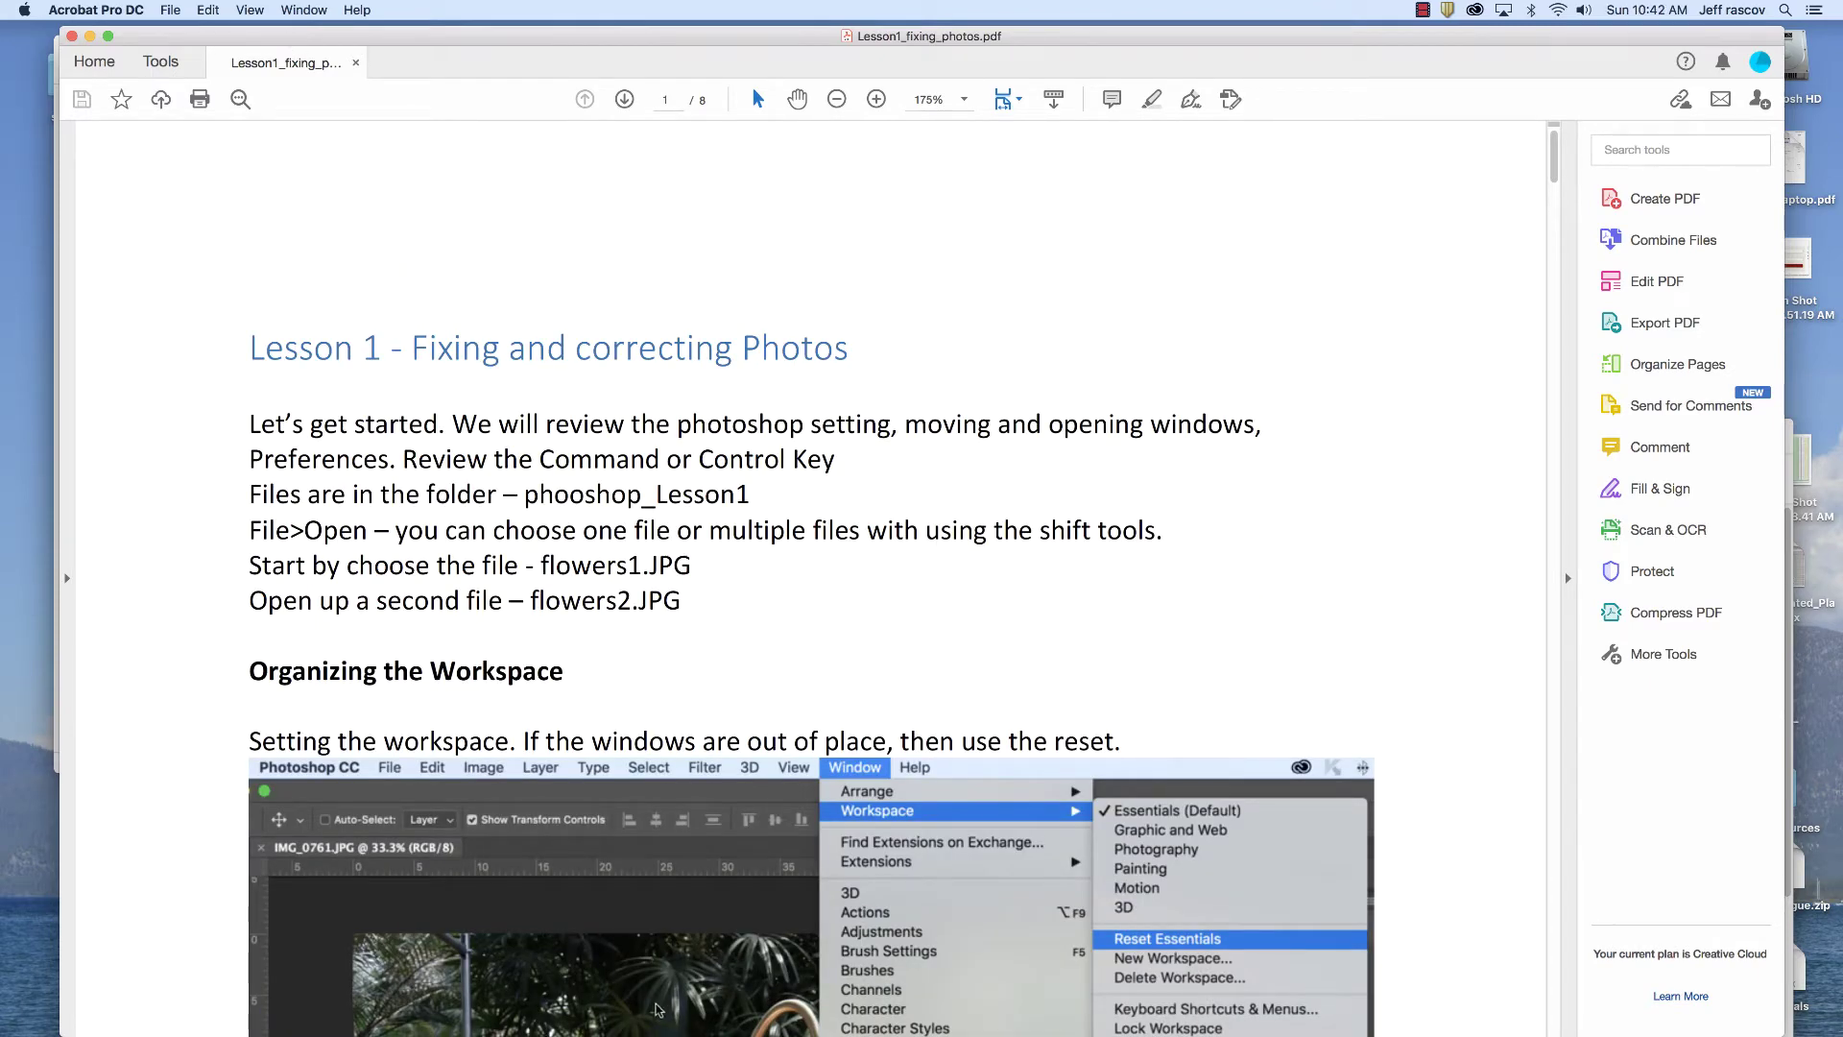
mouse_move(659, 1009)
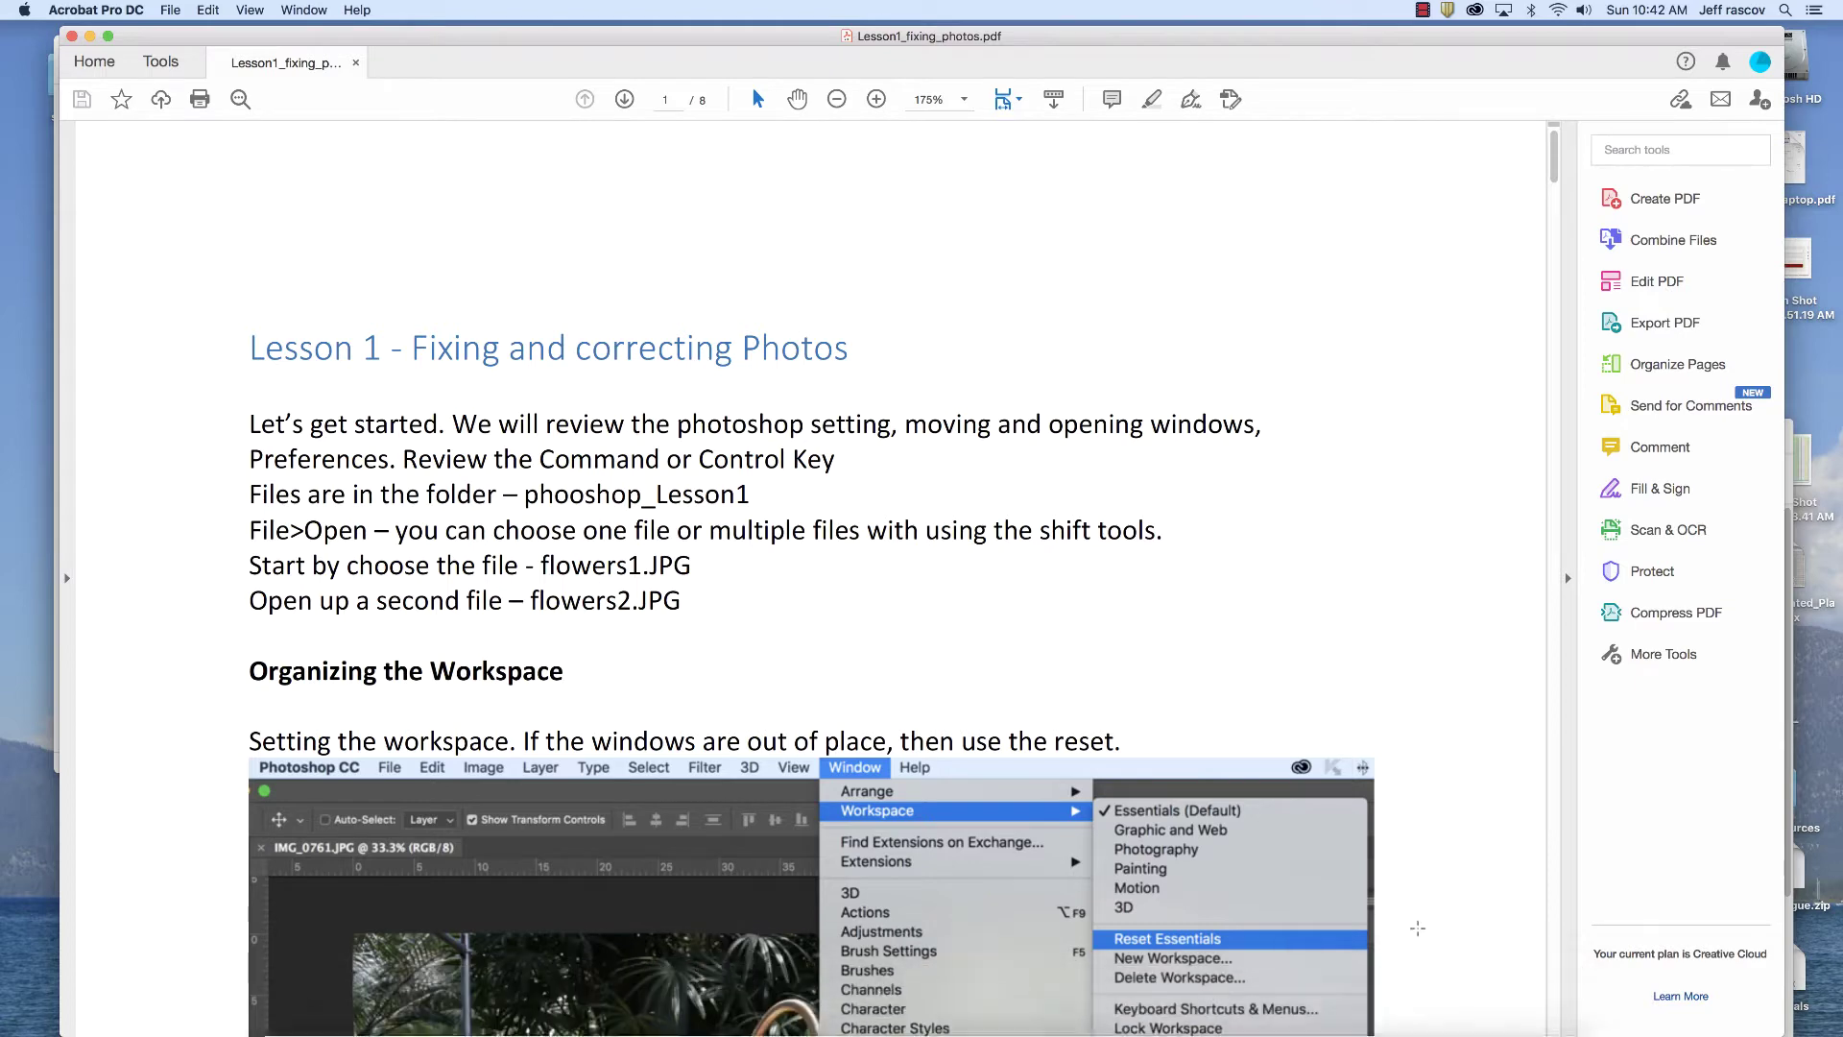
Cancel quitting Creative Cloud and minimize its window instead
right_click(1397, 998)
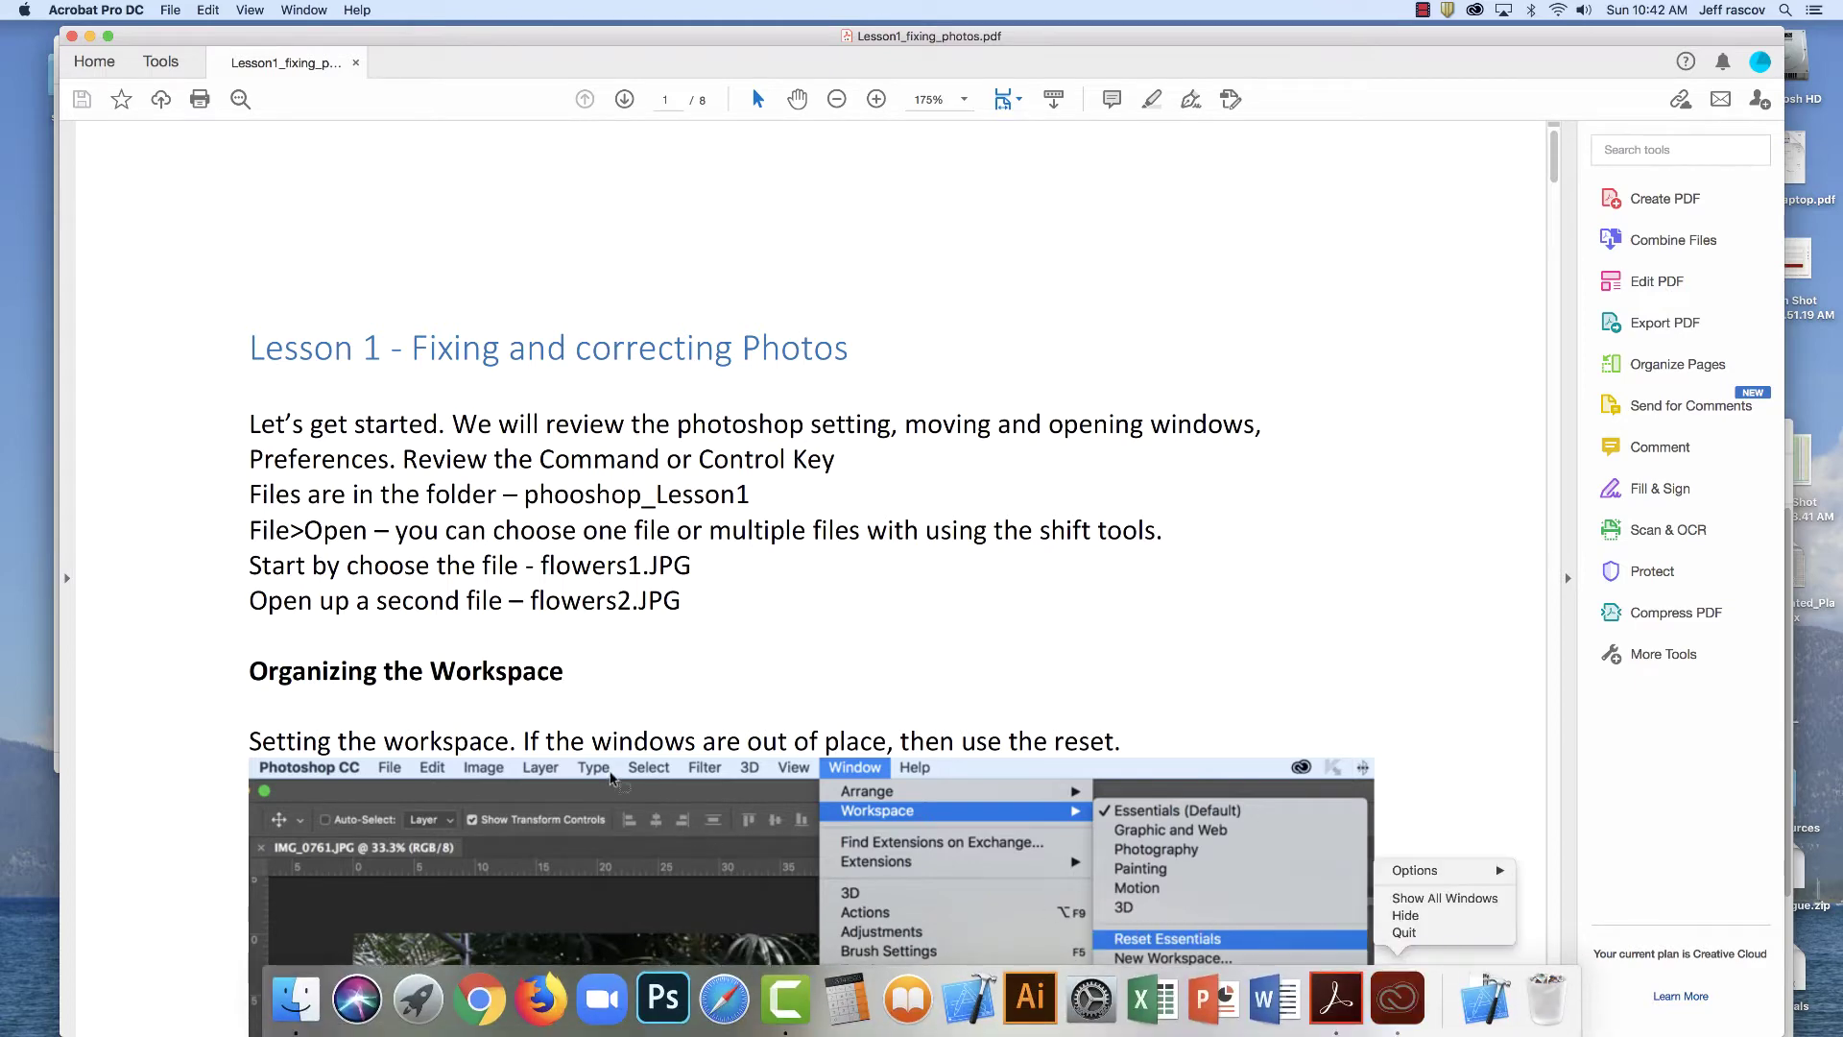
key(Return)
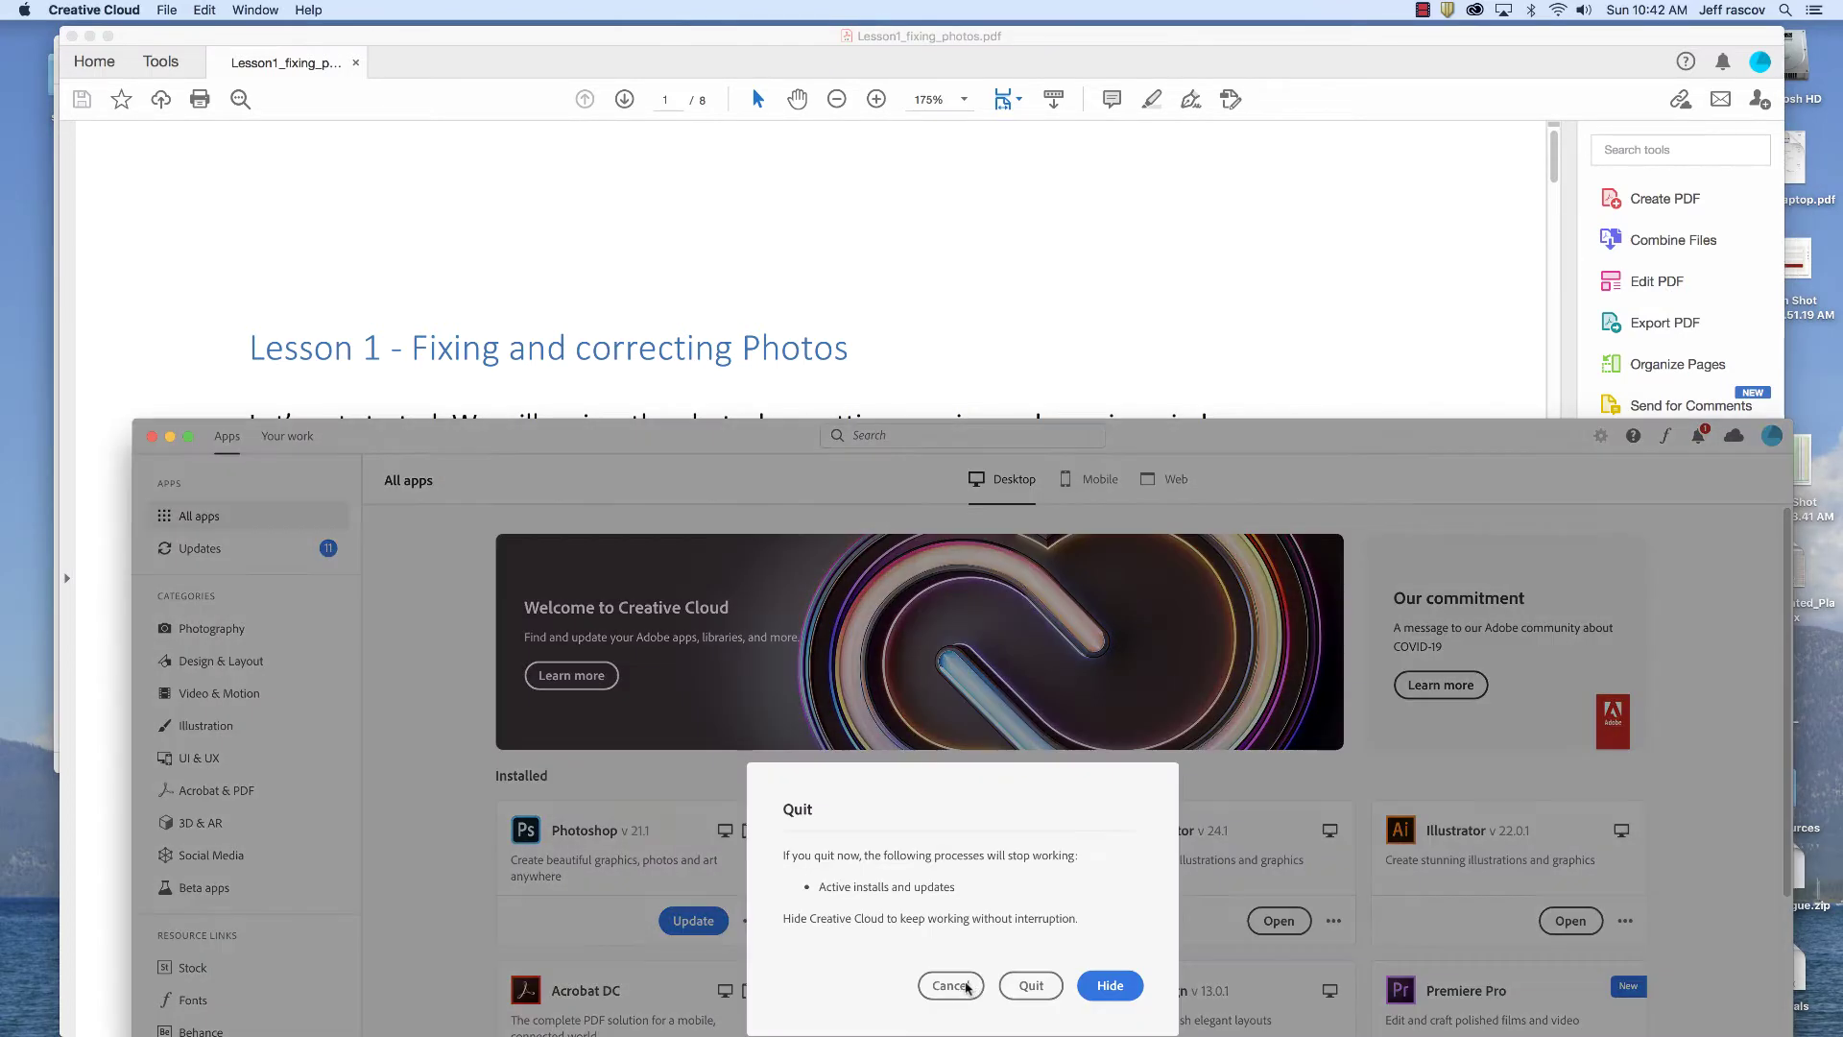
key(Escape)
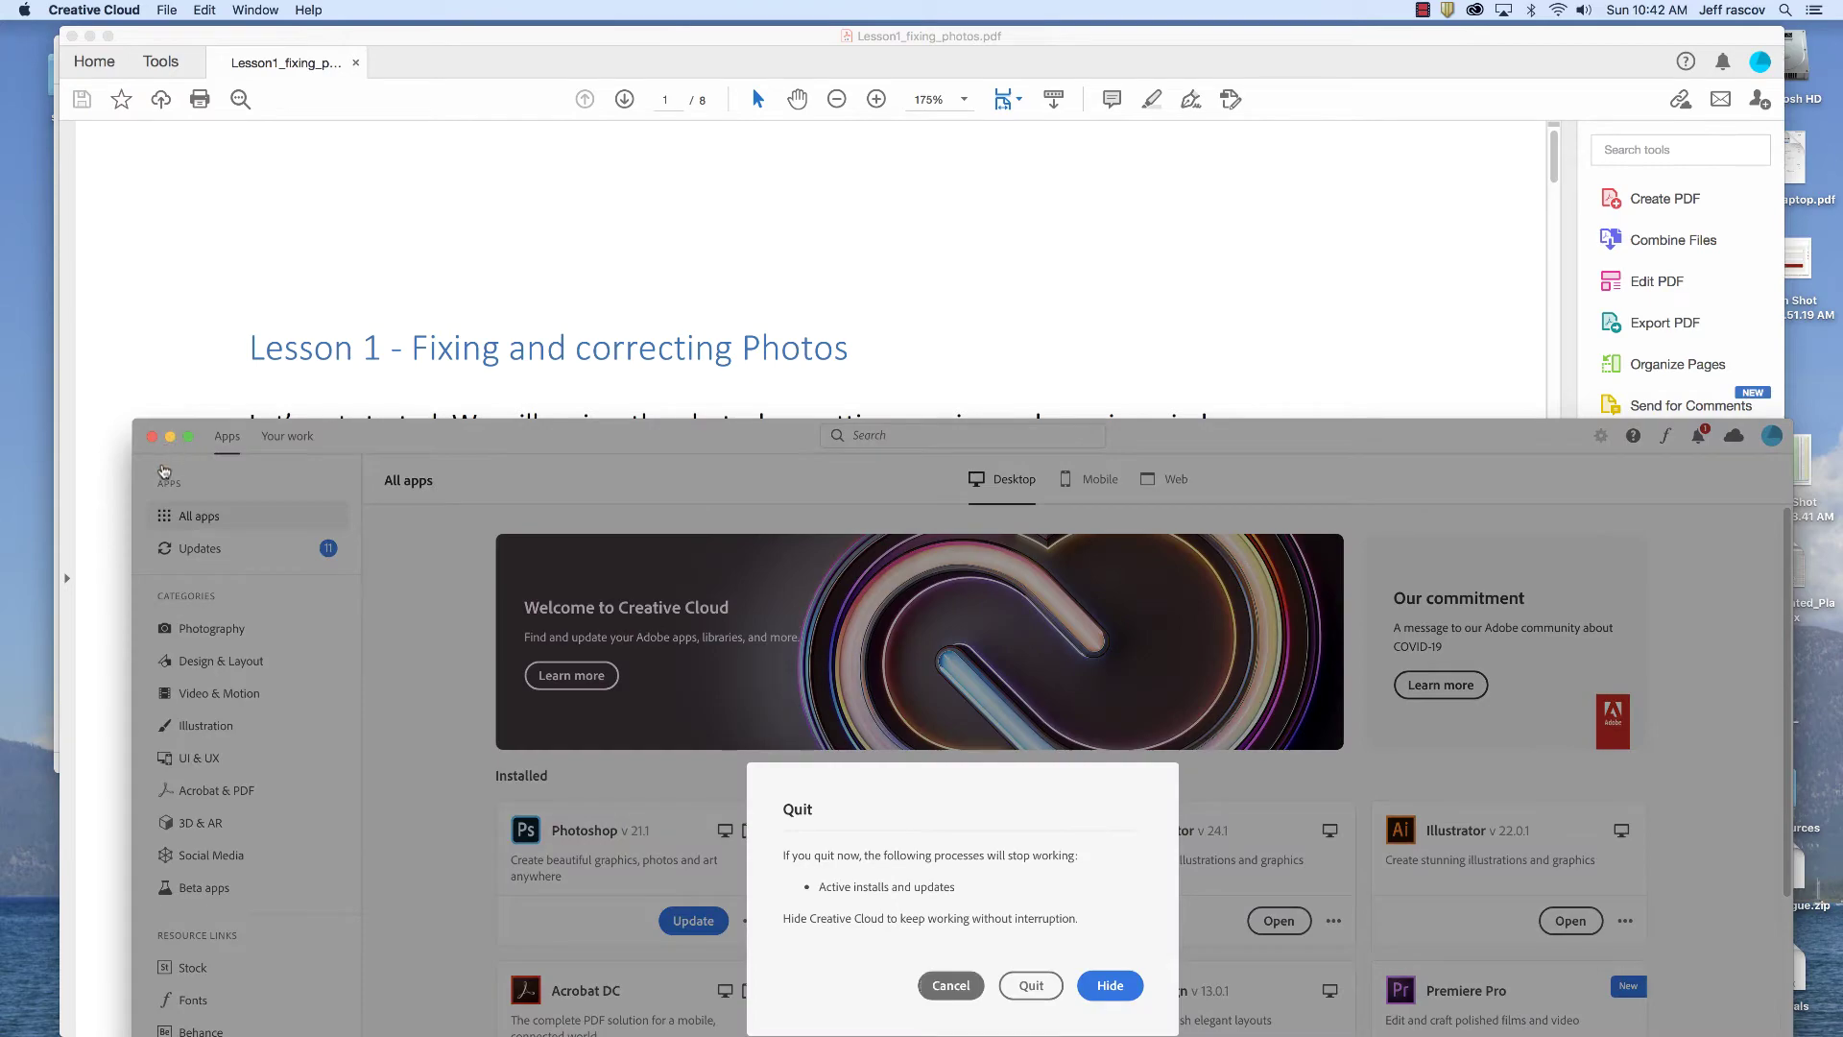
key(super+m)
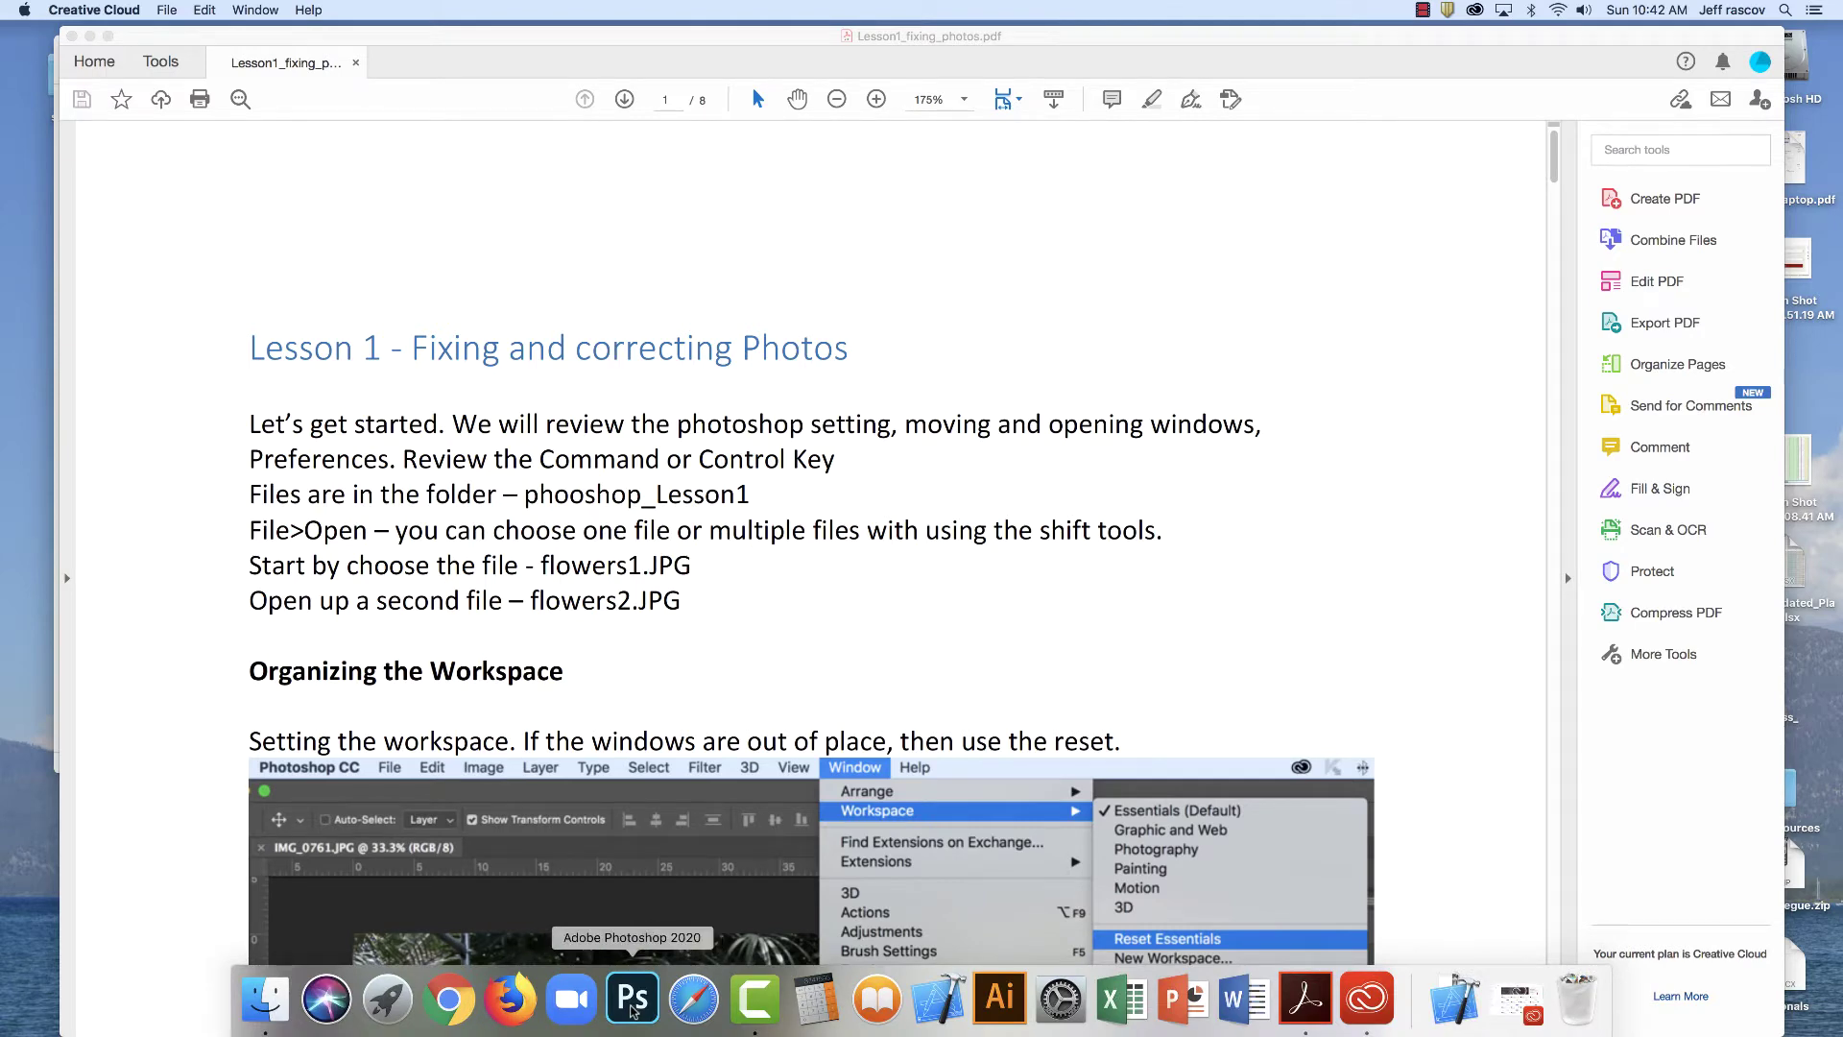
Launch Adobe Photoshop 2020 and display the list of available workspaces and the Reset Essentials option
click(632, 1008)
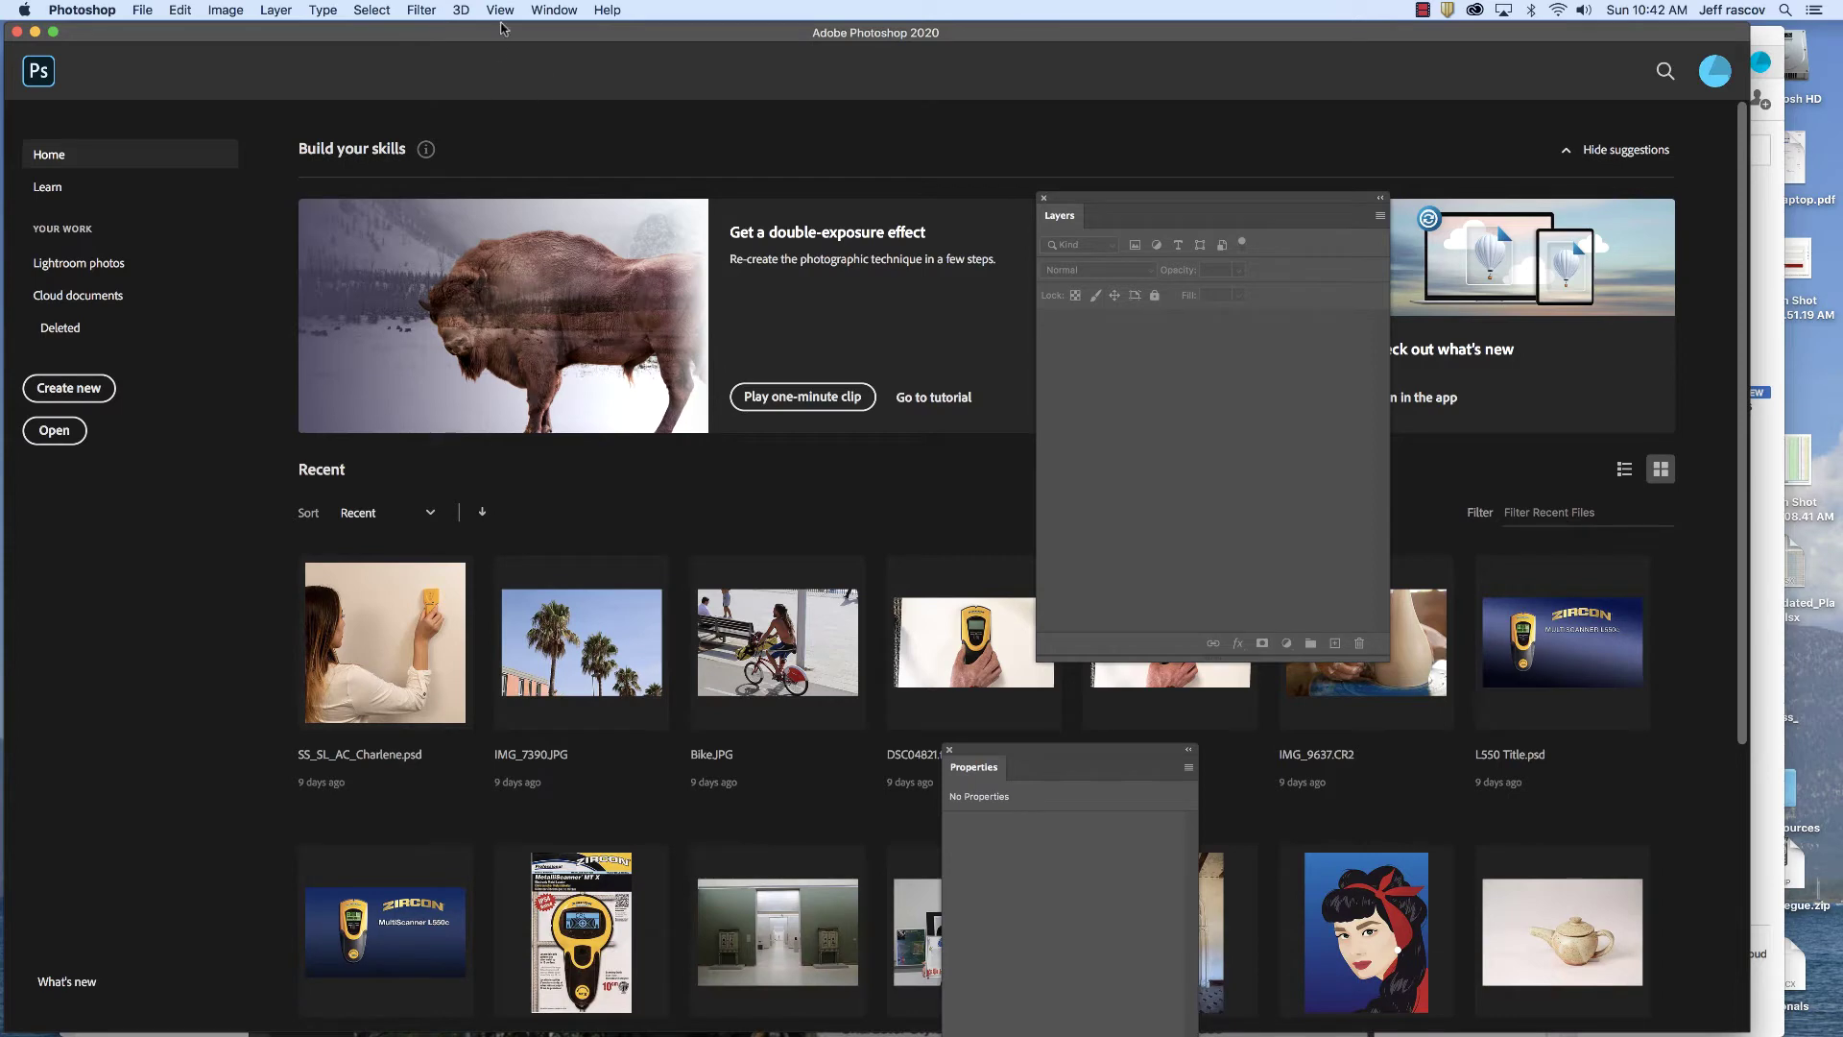
click(554, 7)
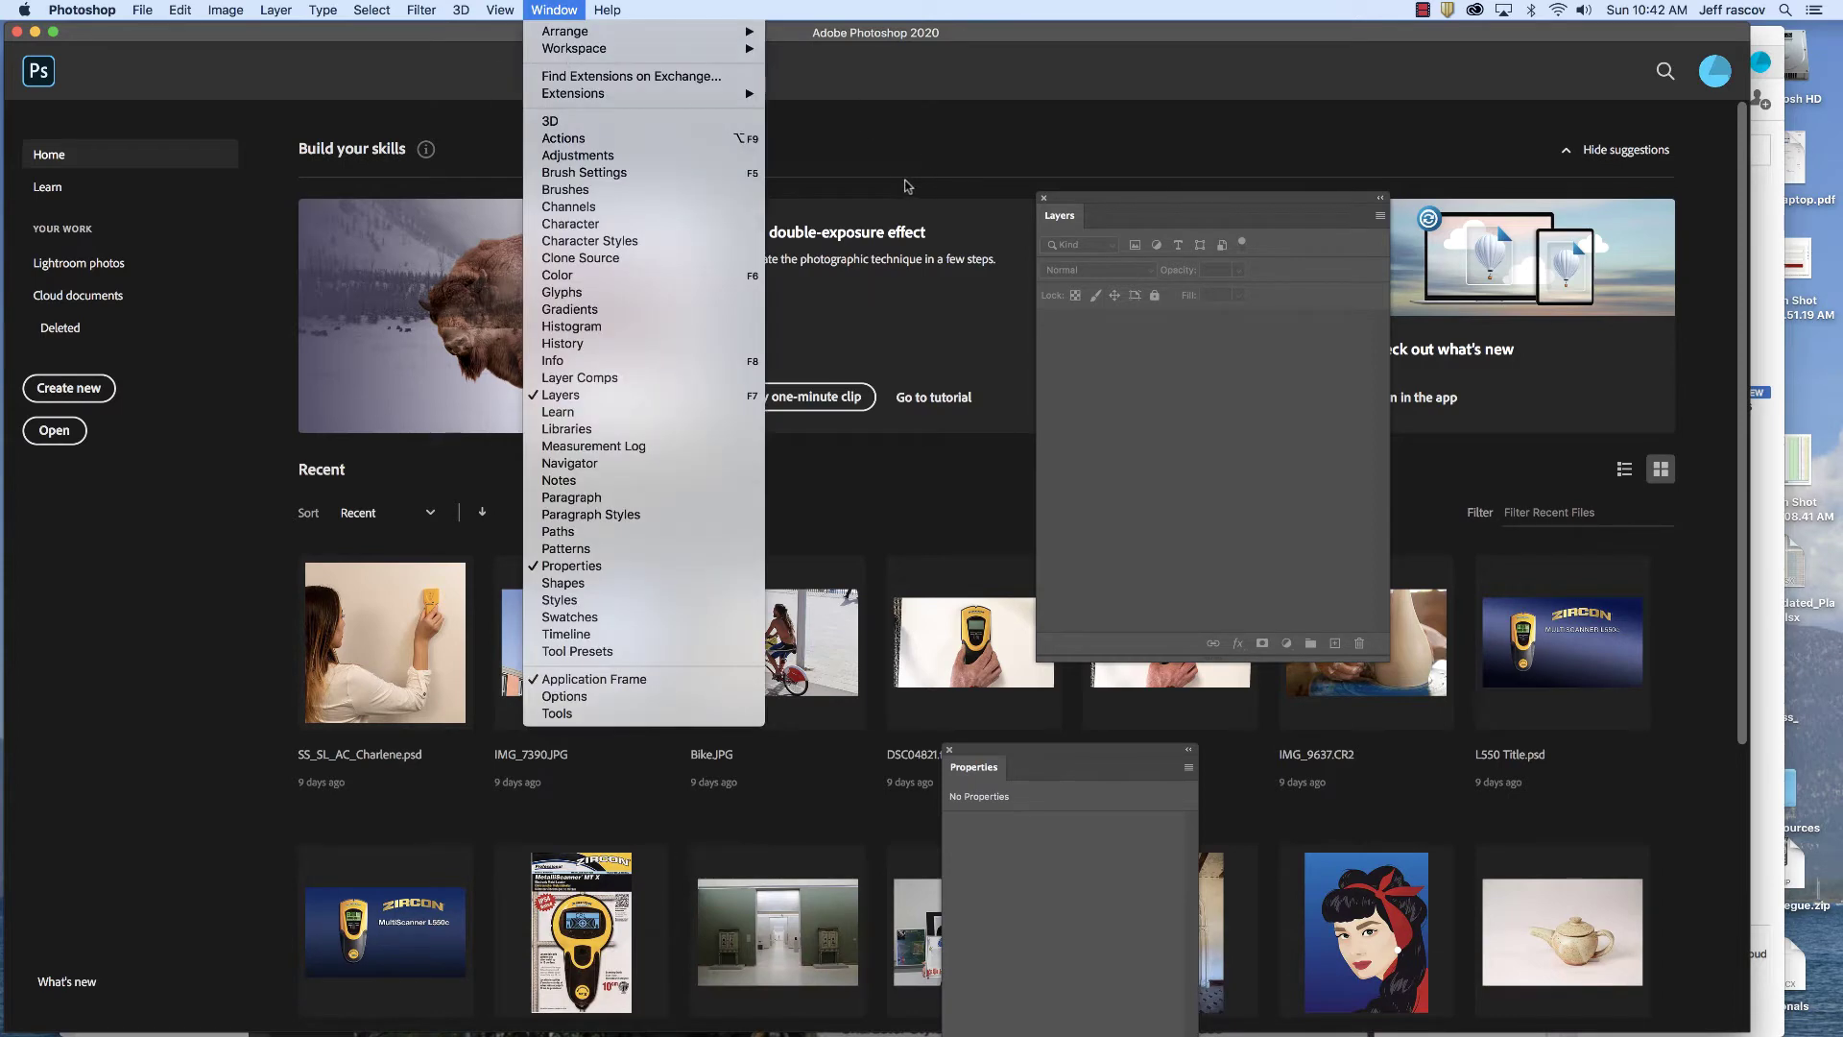
mouse_move(574, 48)
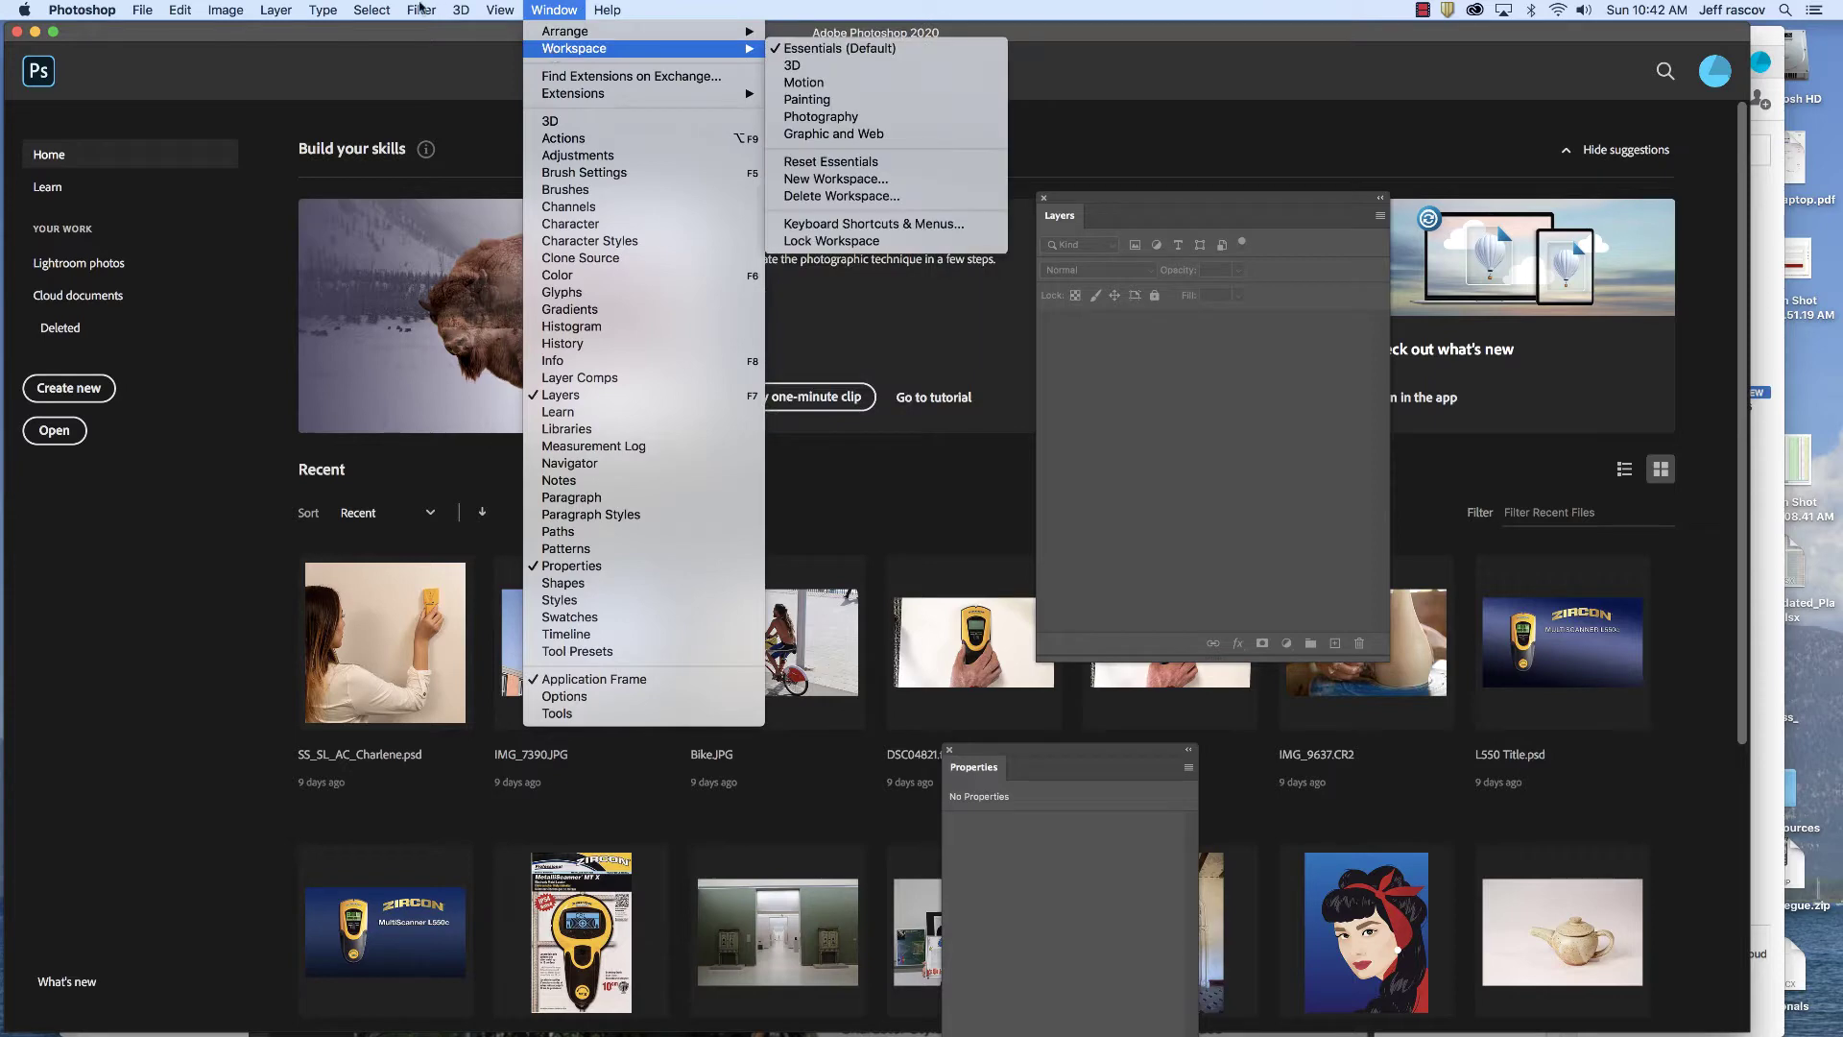
key(Left)
key(Left)
key(Left)
key(Left)
key(Left)
key(Left)
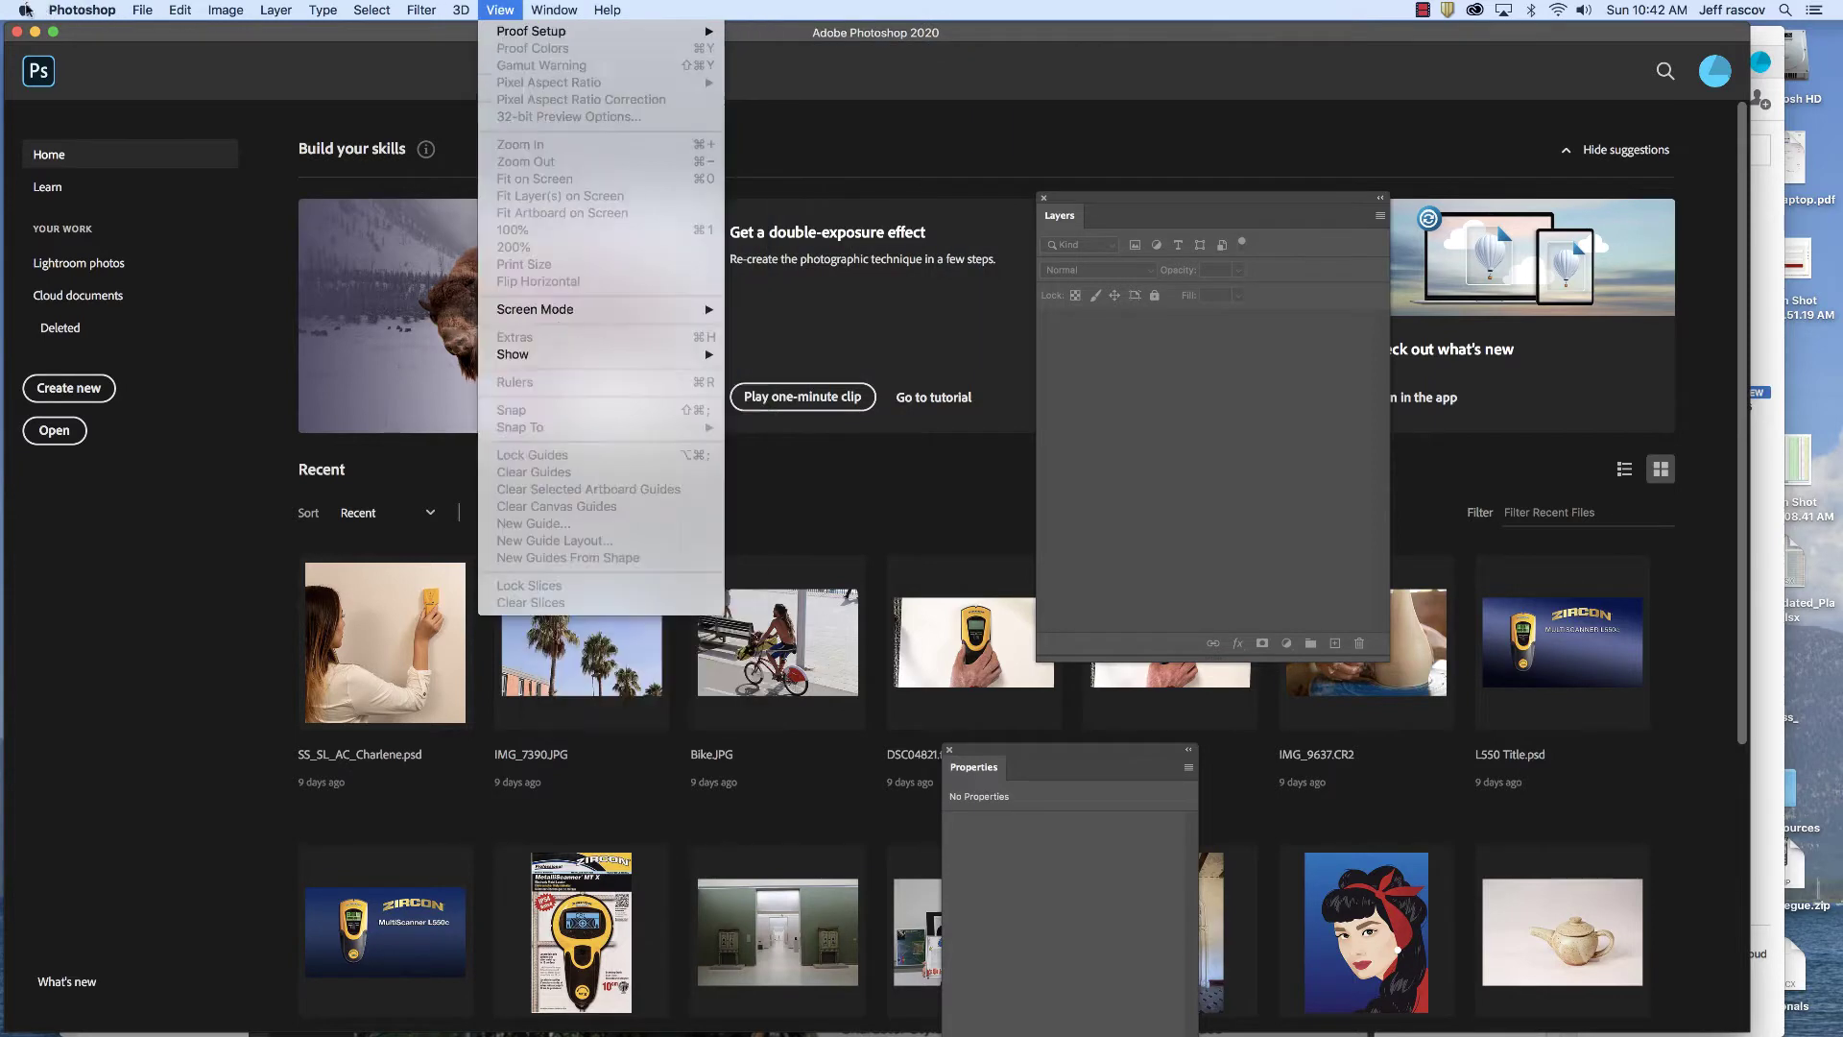
key(Left)
key(Left)
key(Left)
key(Left)
key(Left)
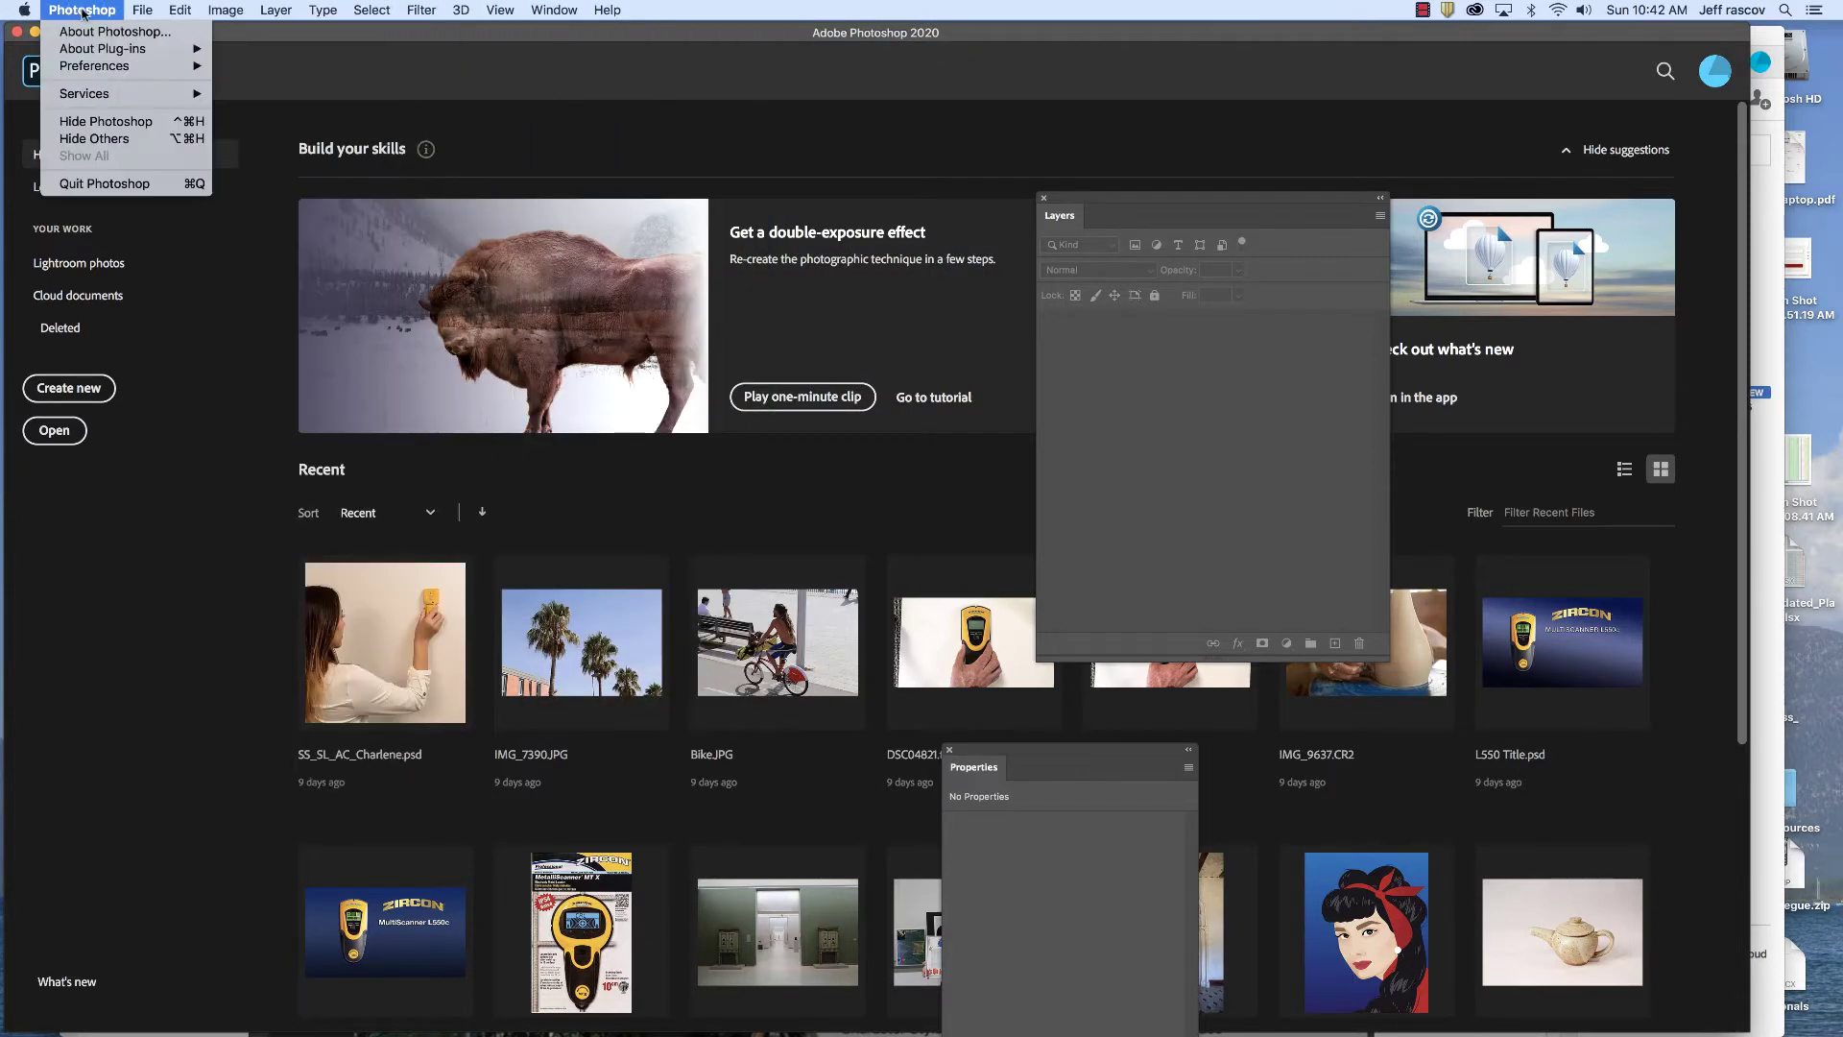
Reset the Essentials workspace to its default panel arrangement
click(558, 10)
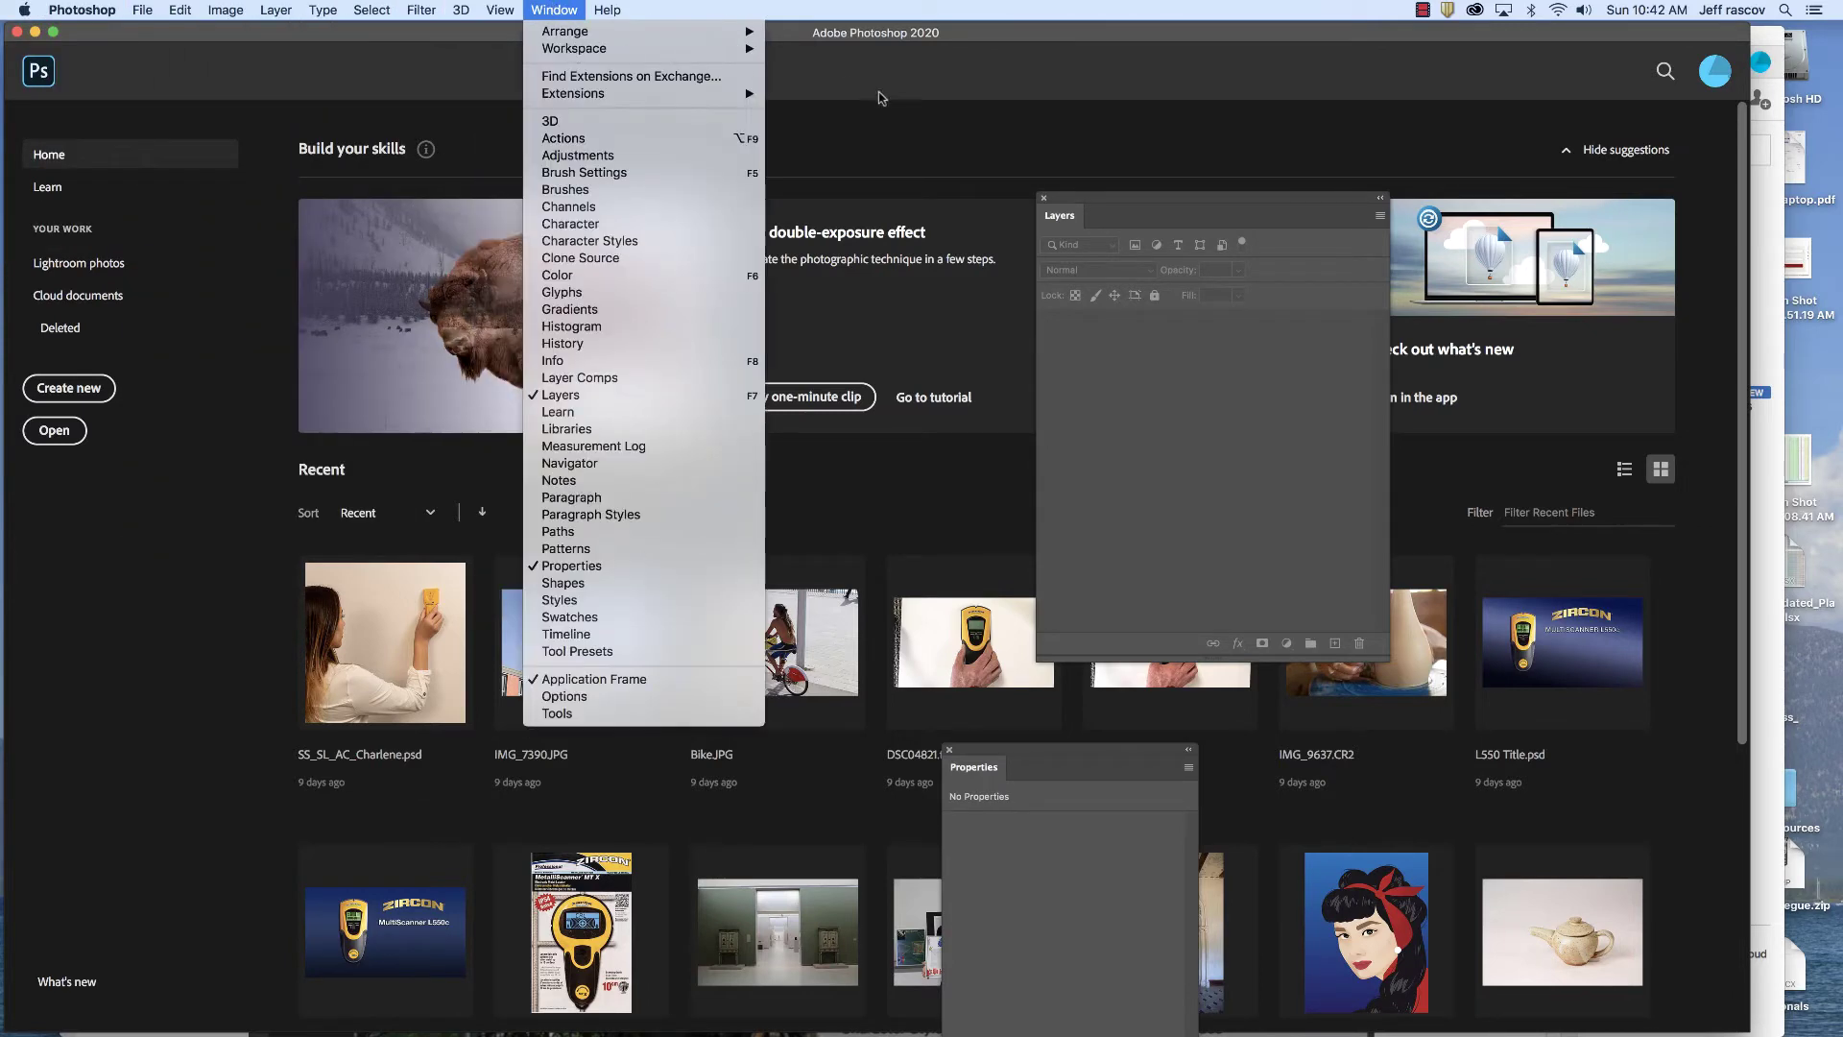
key(Down)
key(Down)
key(Right)
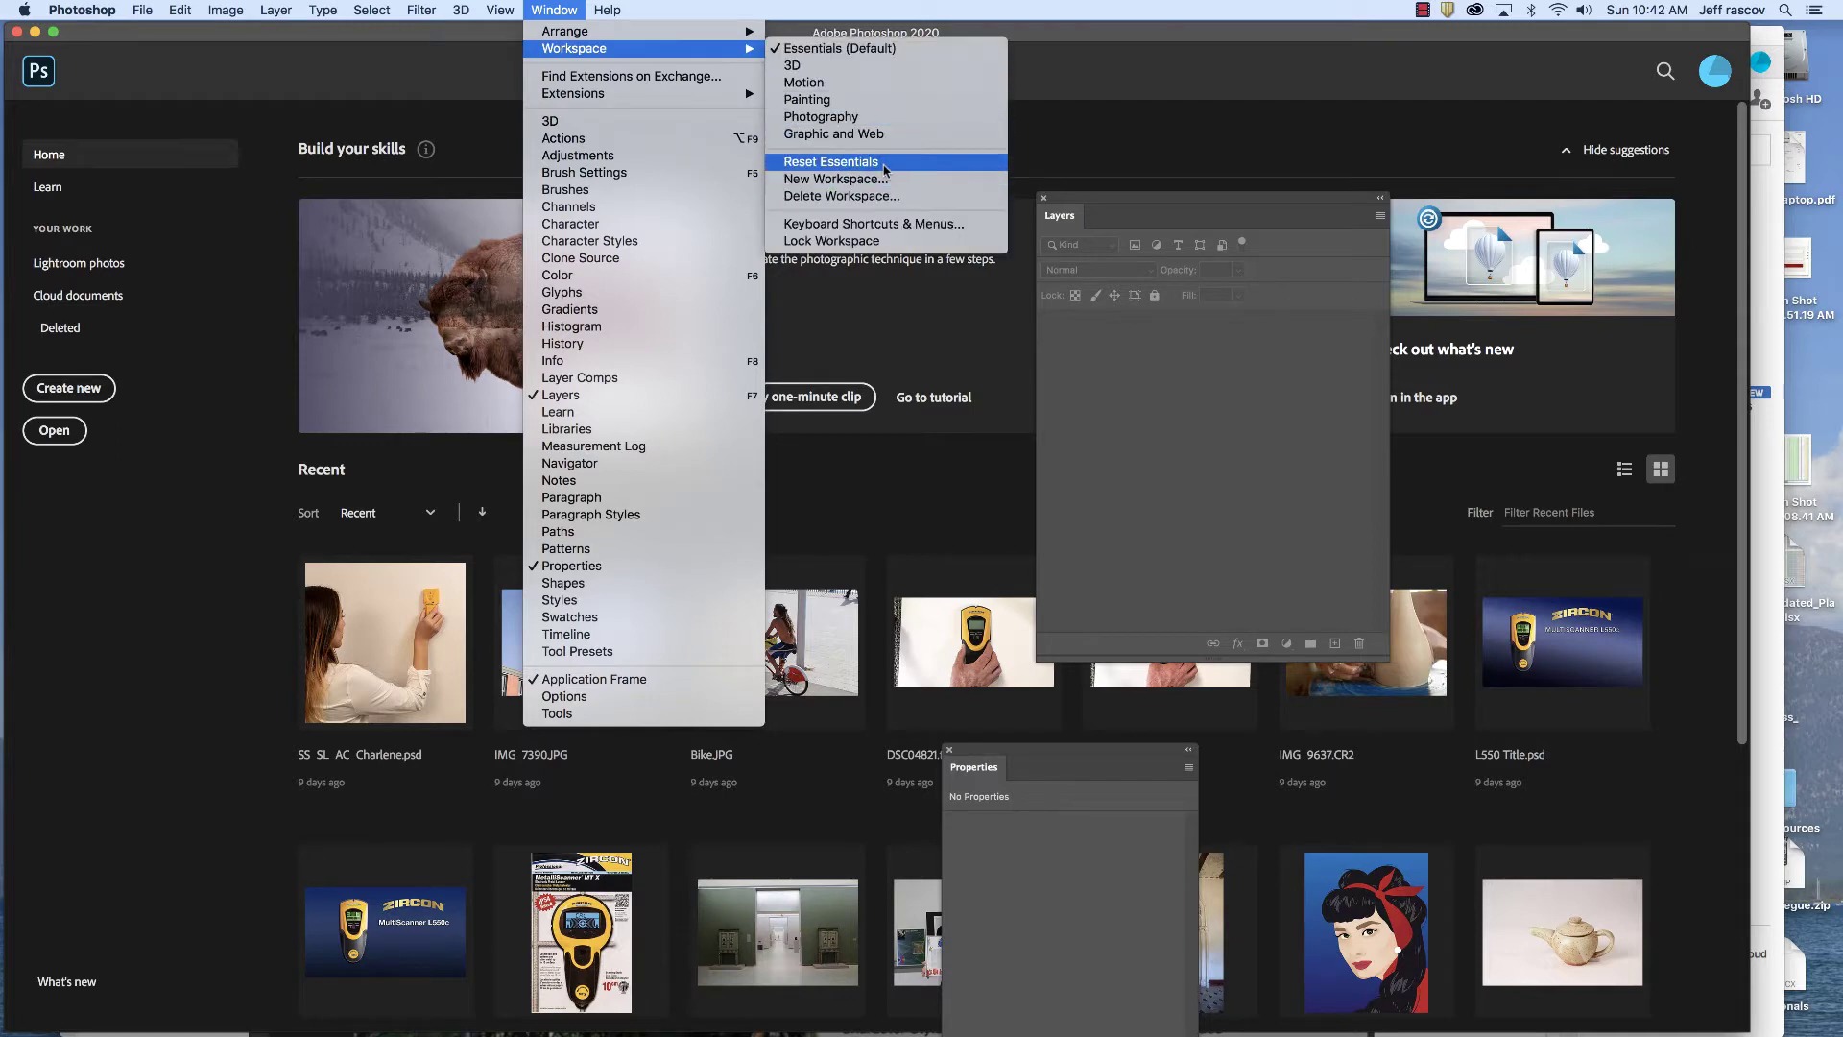
click(884, 170)
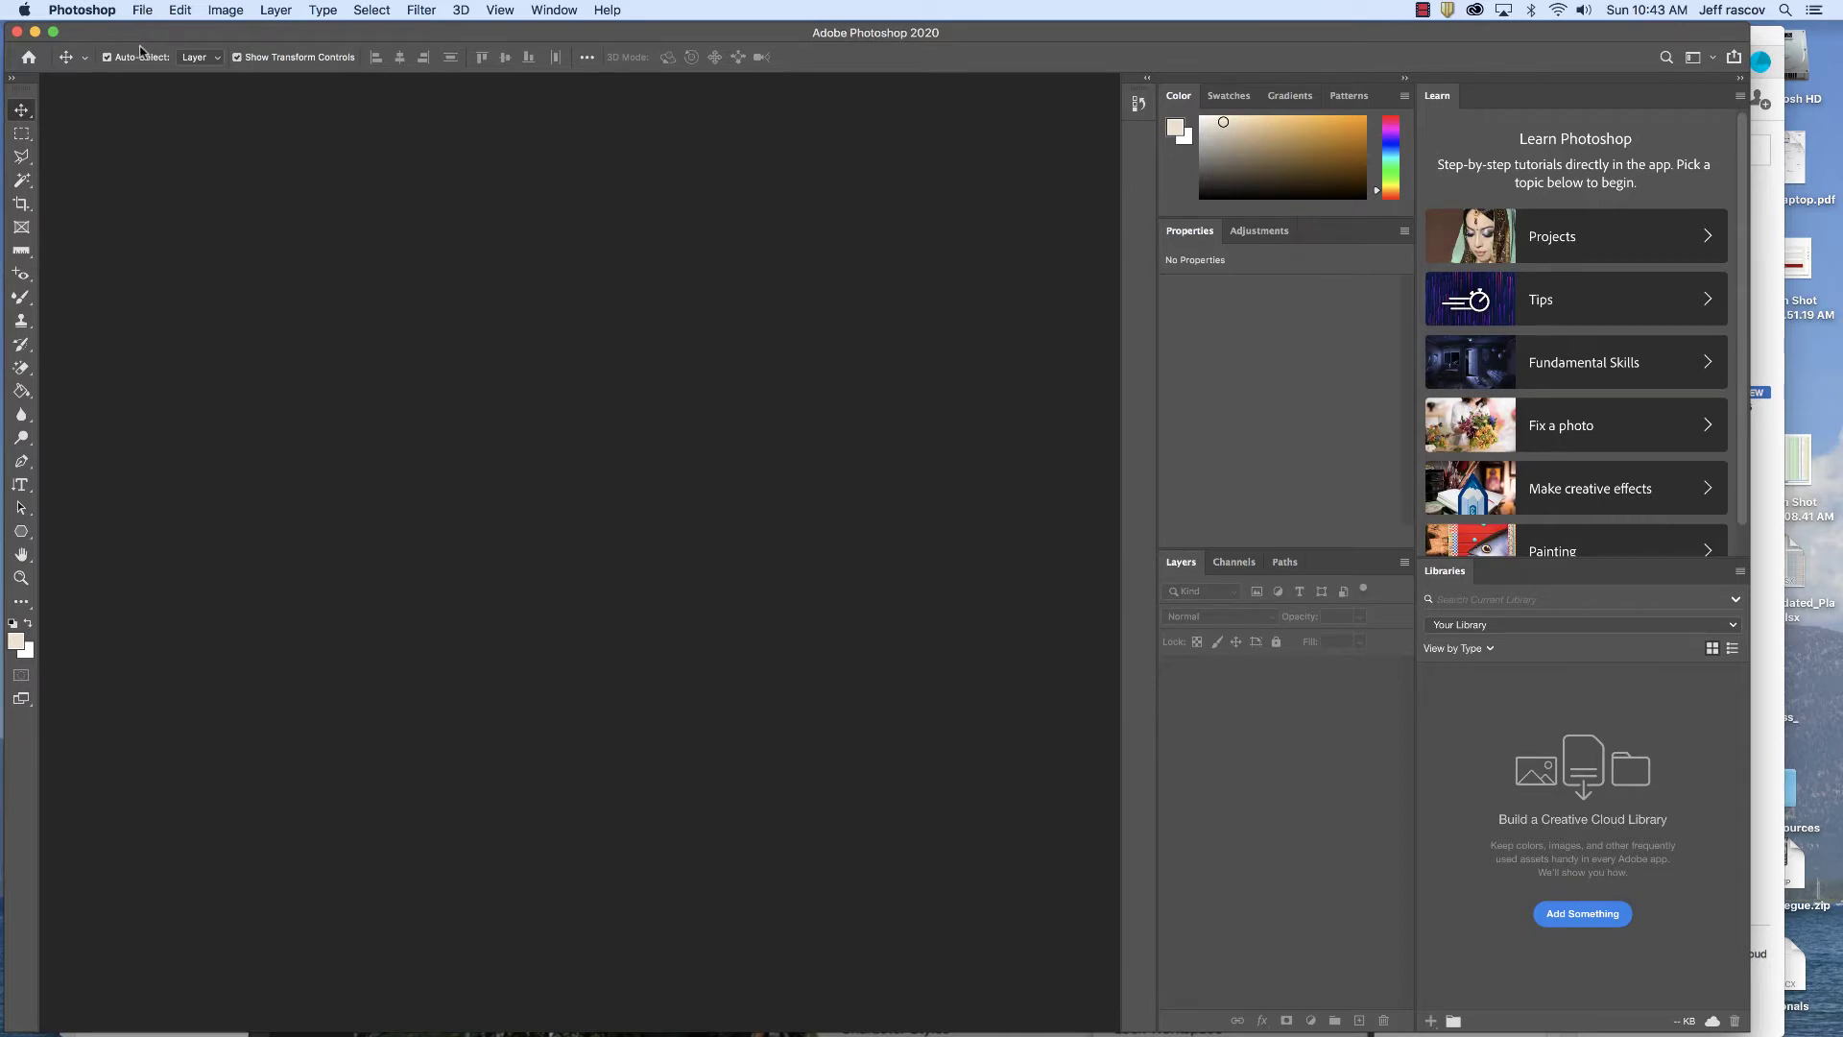
Start opening a file and browse to the lesson1 folder inside the Photoshop class folder
click(142, 11)
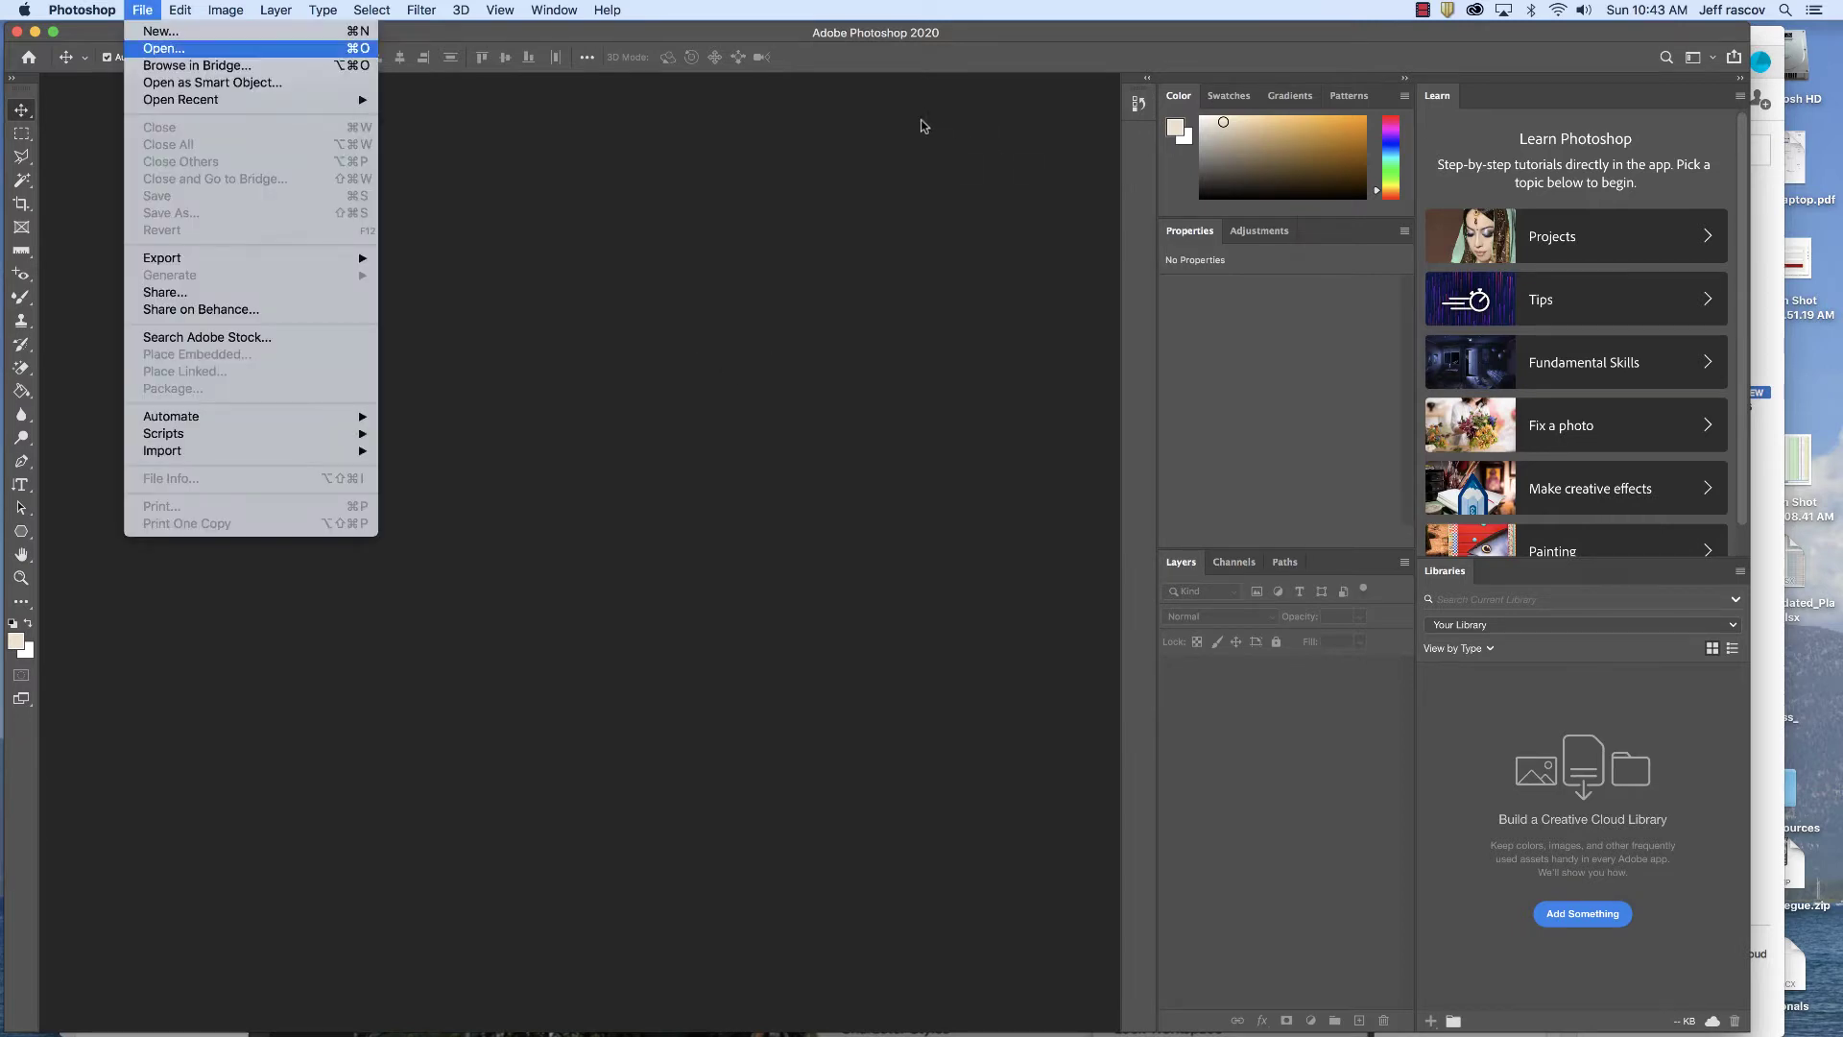
click(164, 48)
click(885, 121)
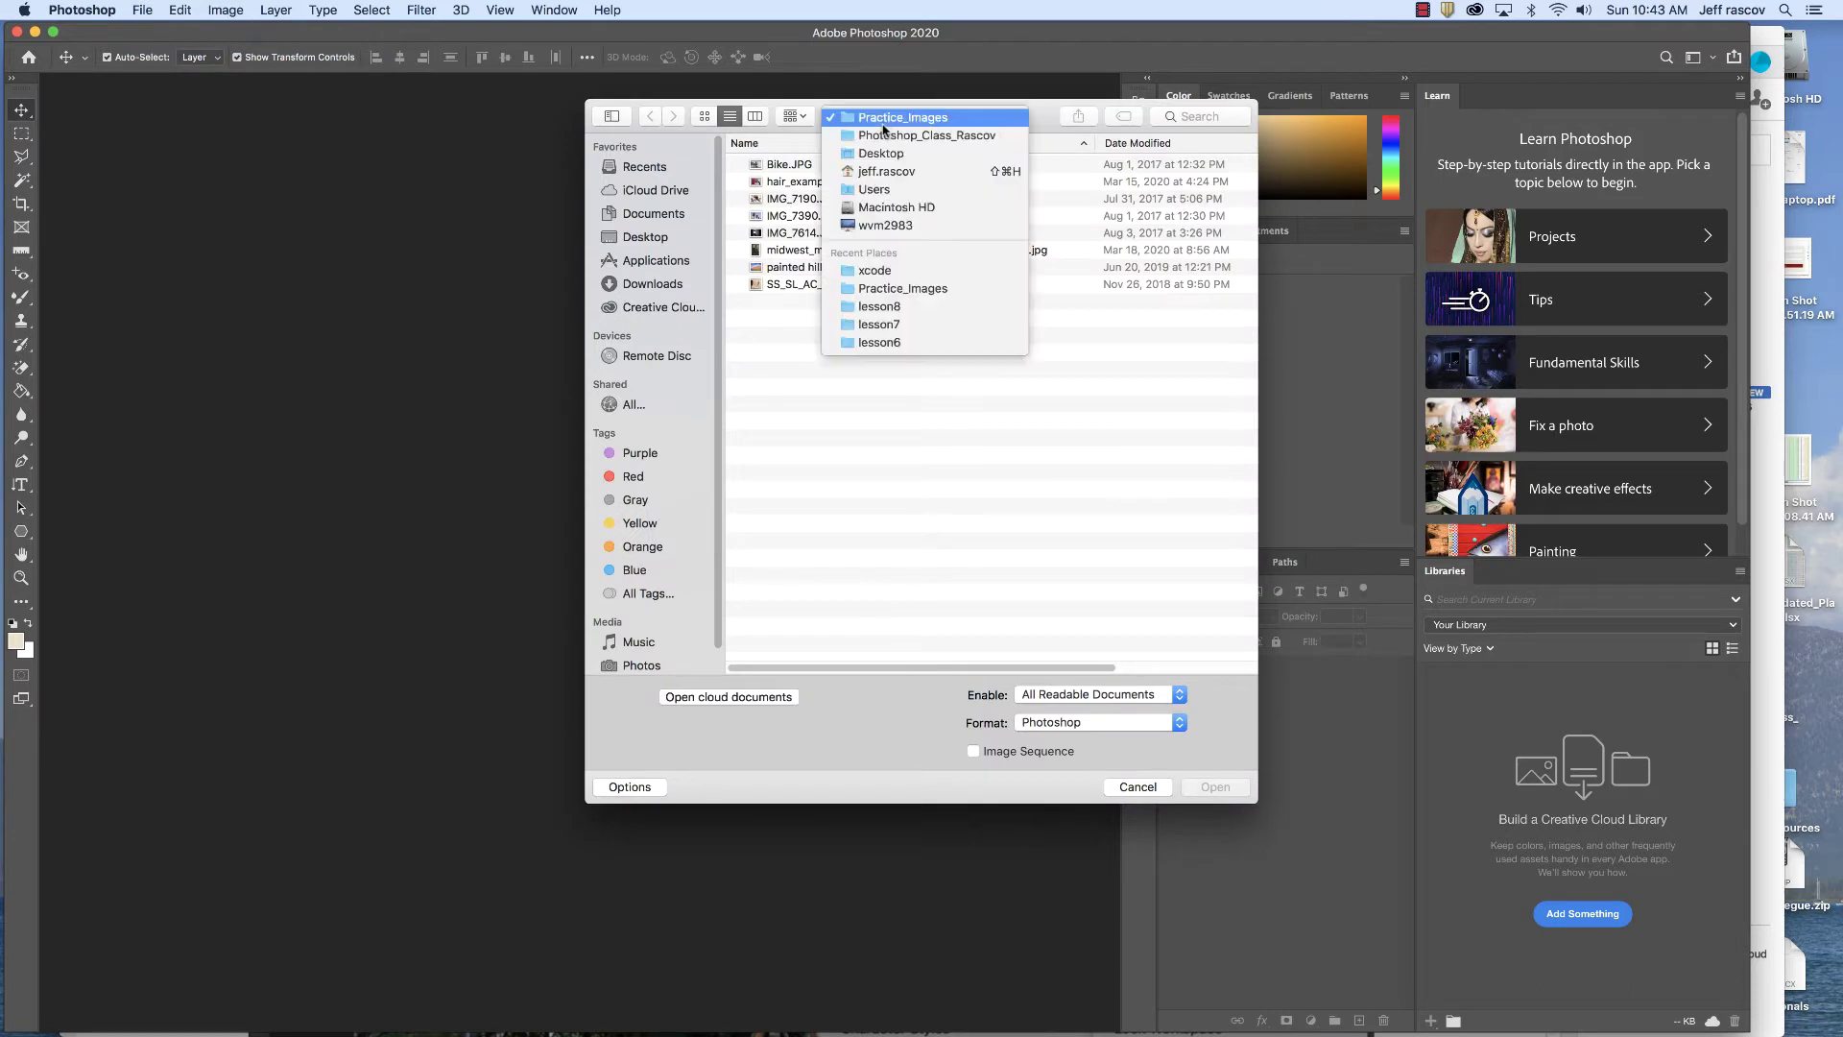
click(878, 135)
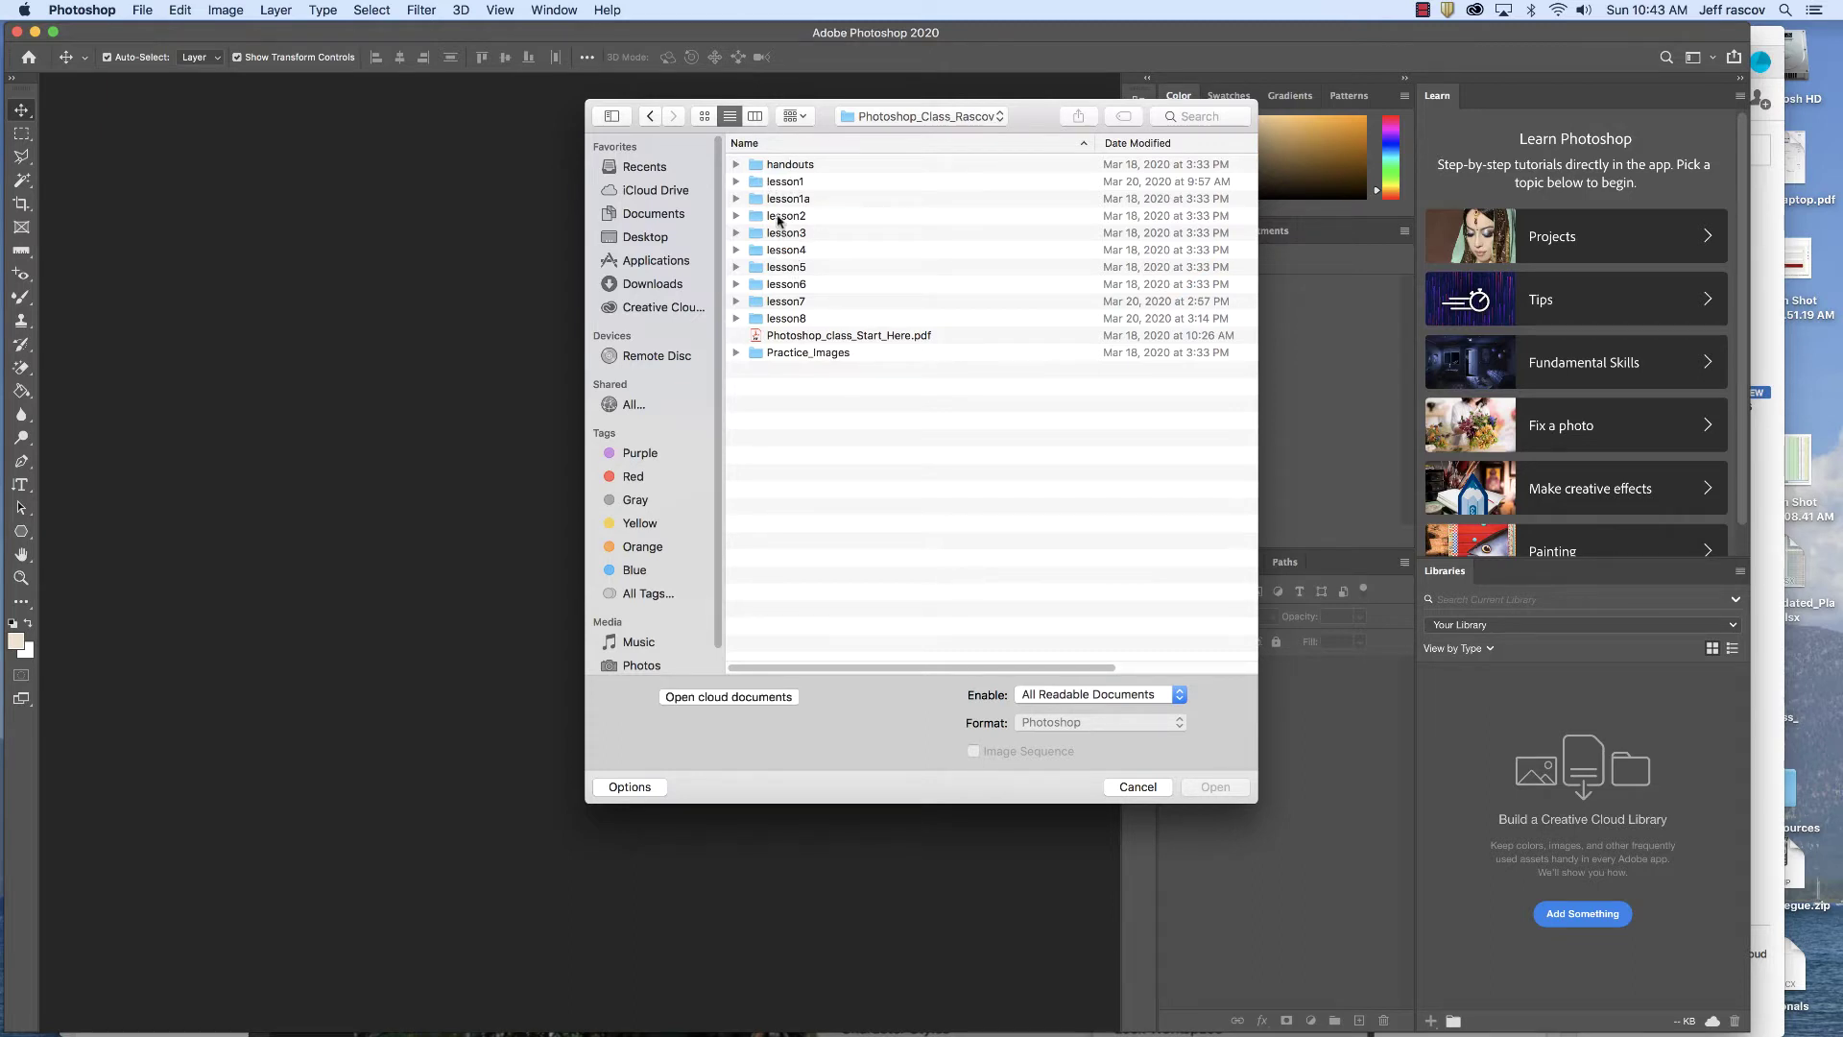
double_click(786, 183)
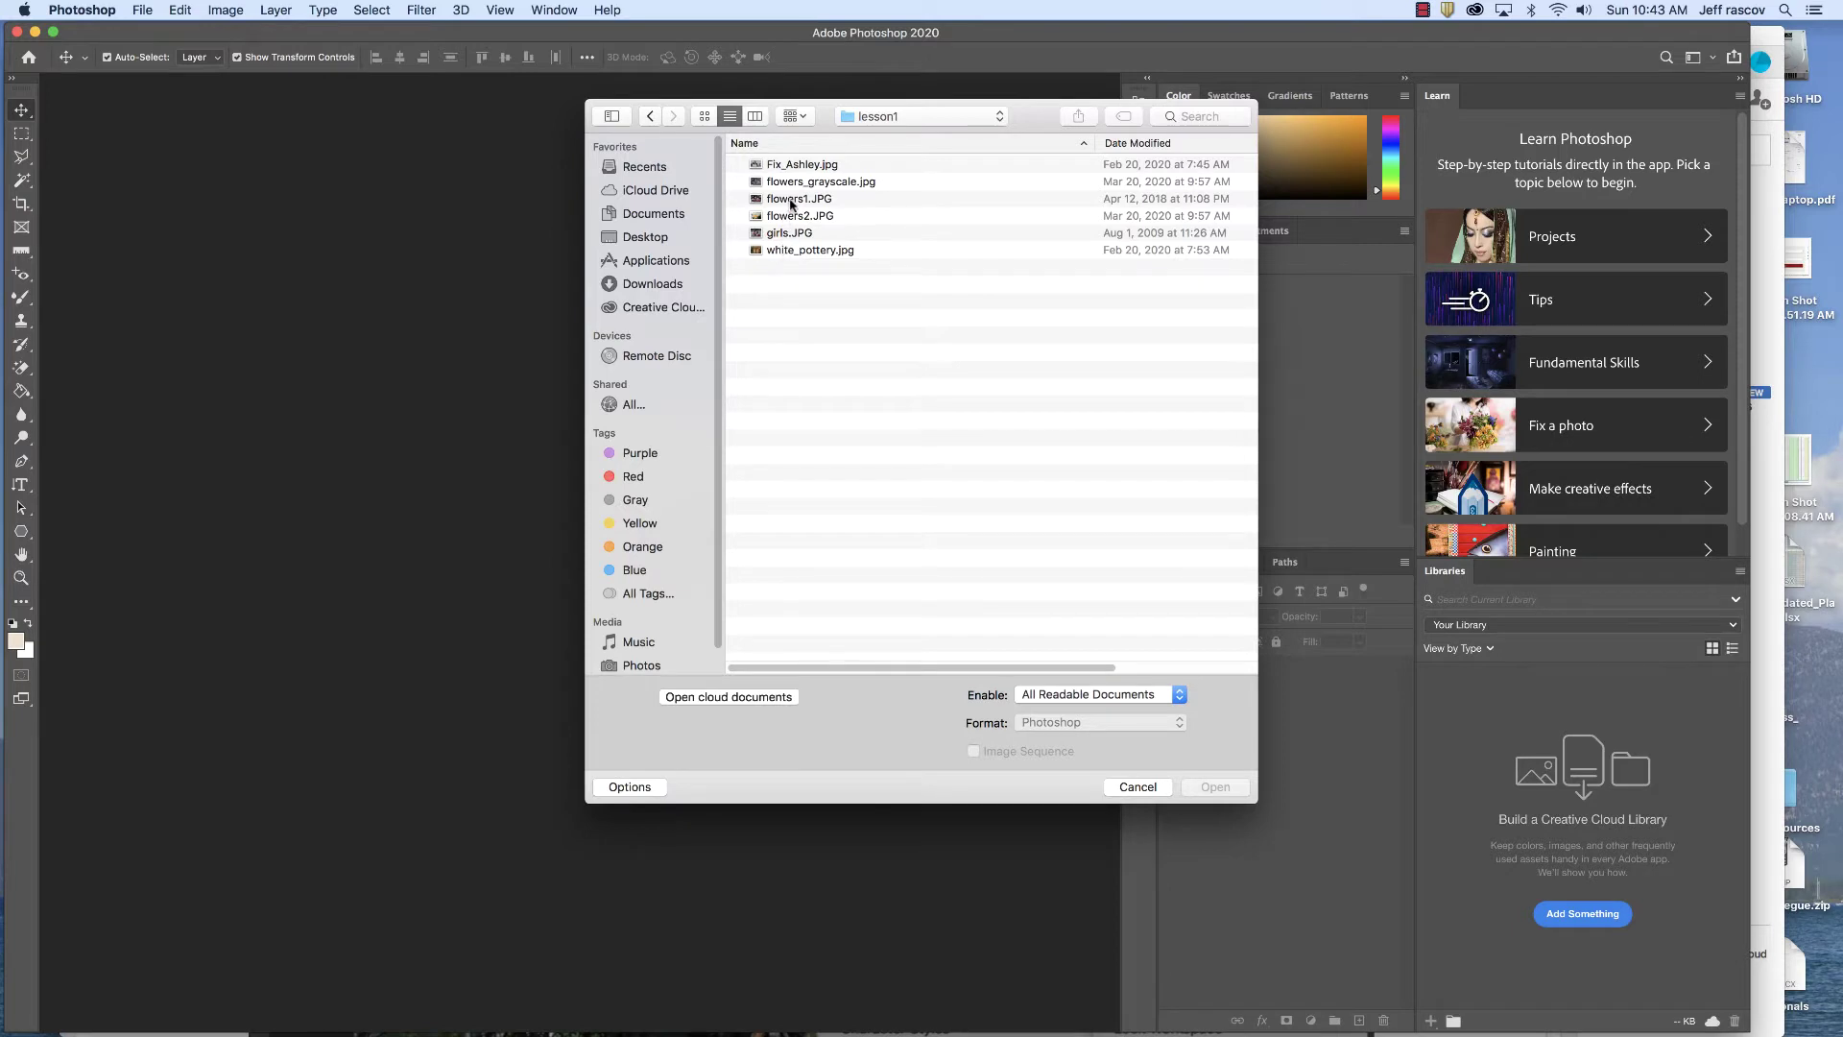
Select flowers1.JPG and flowers2.JPG together in the lesson1 folder and open both
click(797, 199)
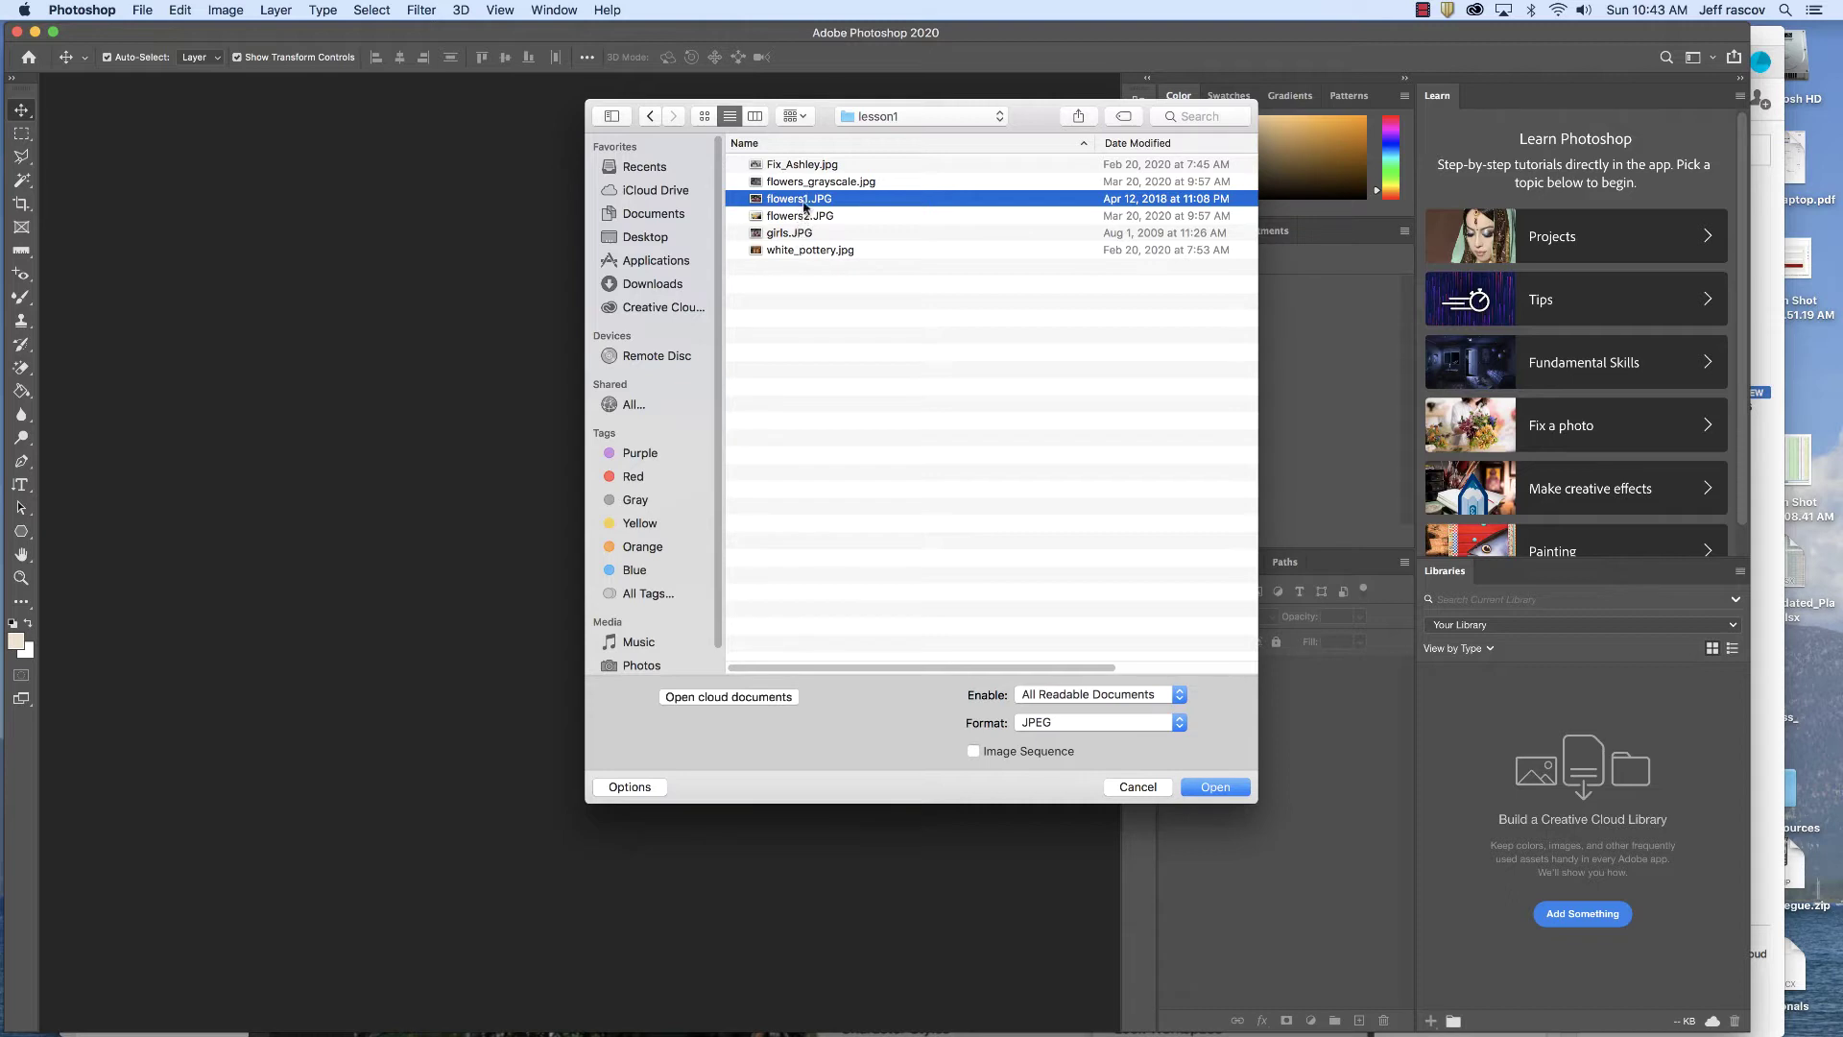
shift+click(803, 216)
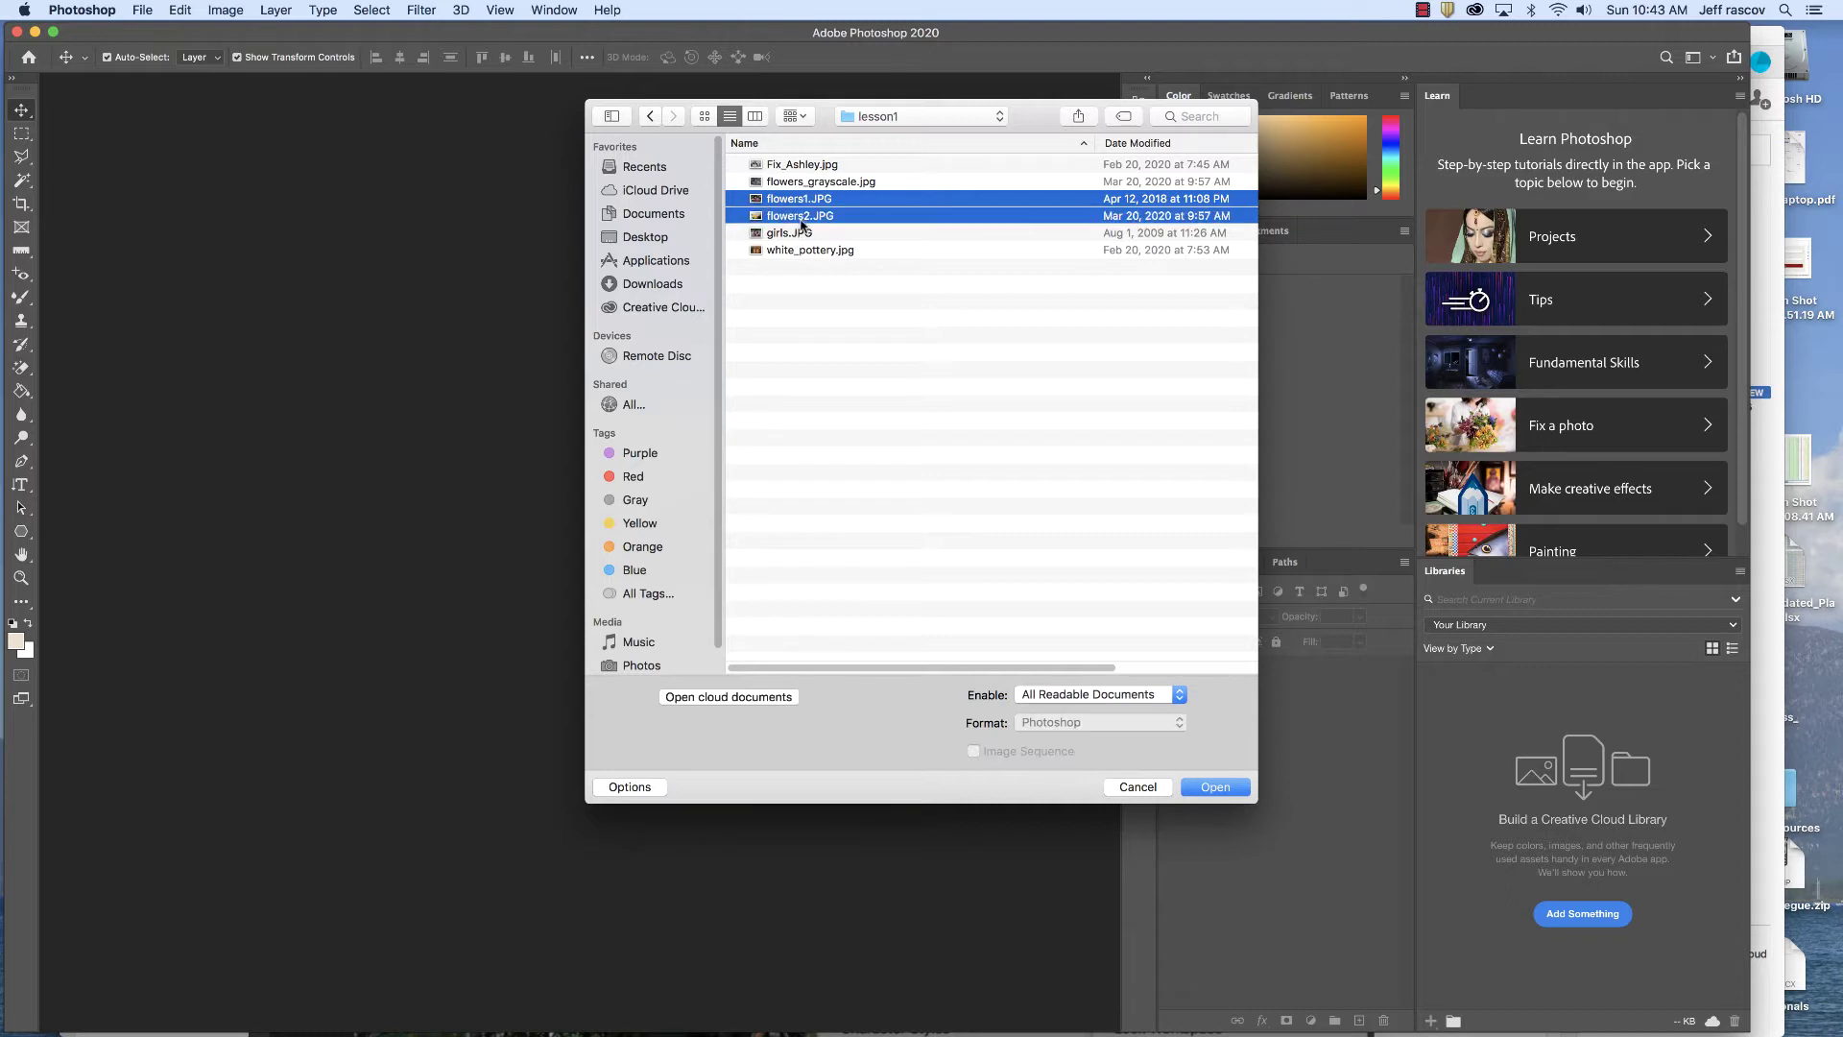
click(142, 9)
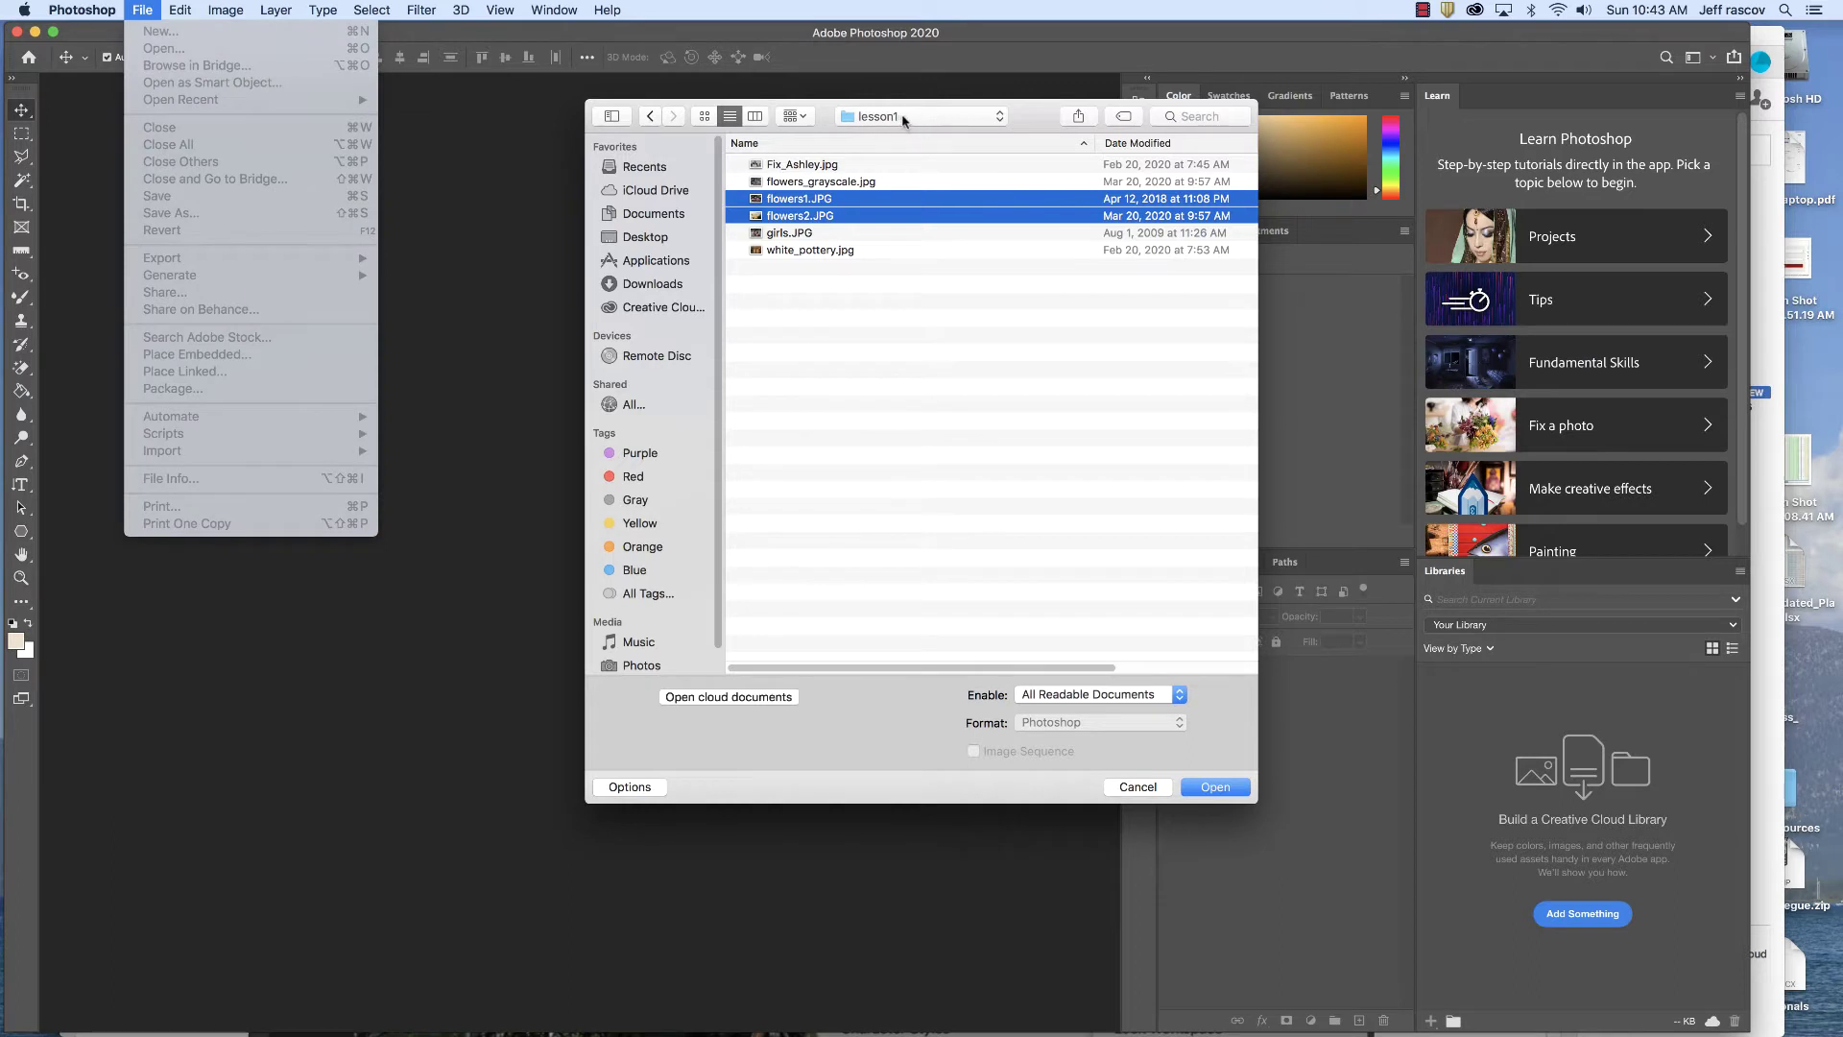
click(910, 142)
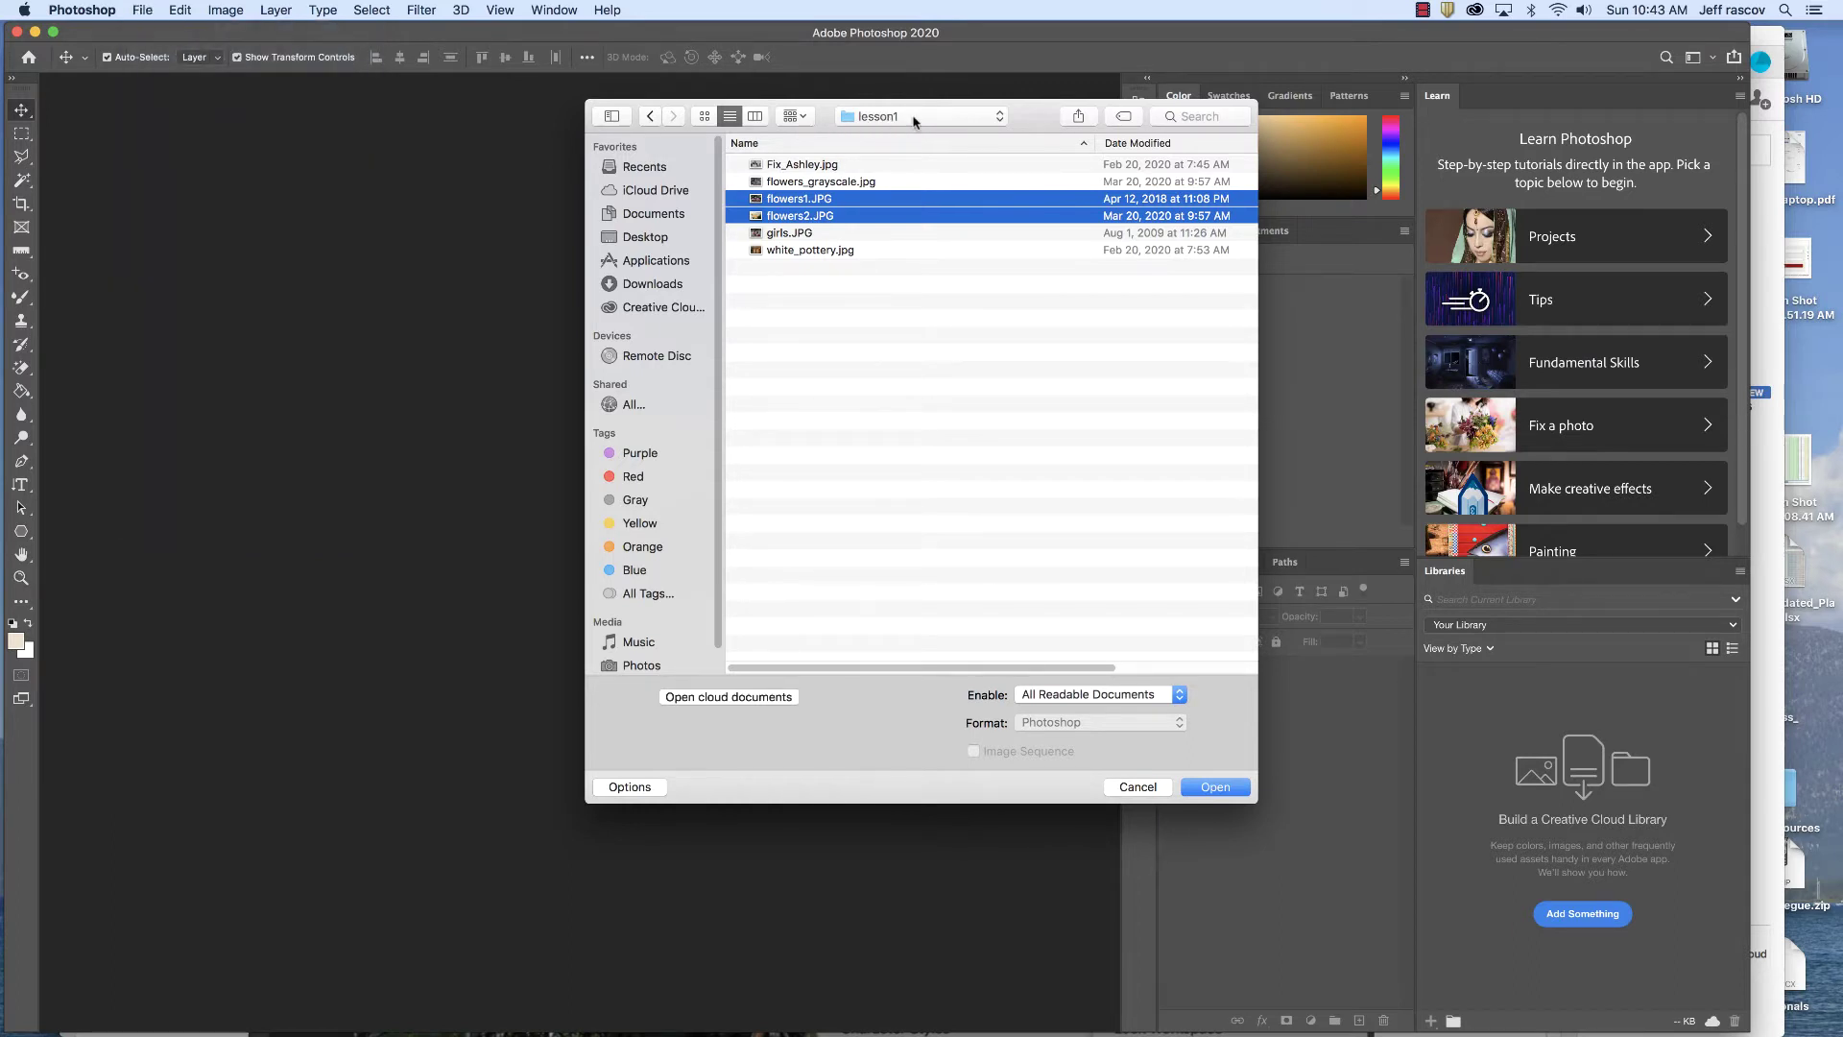
click(825, 200)
key(shift+Down)
key(Return)
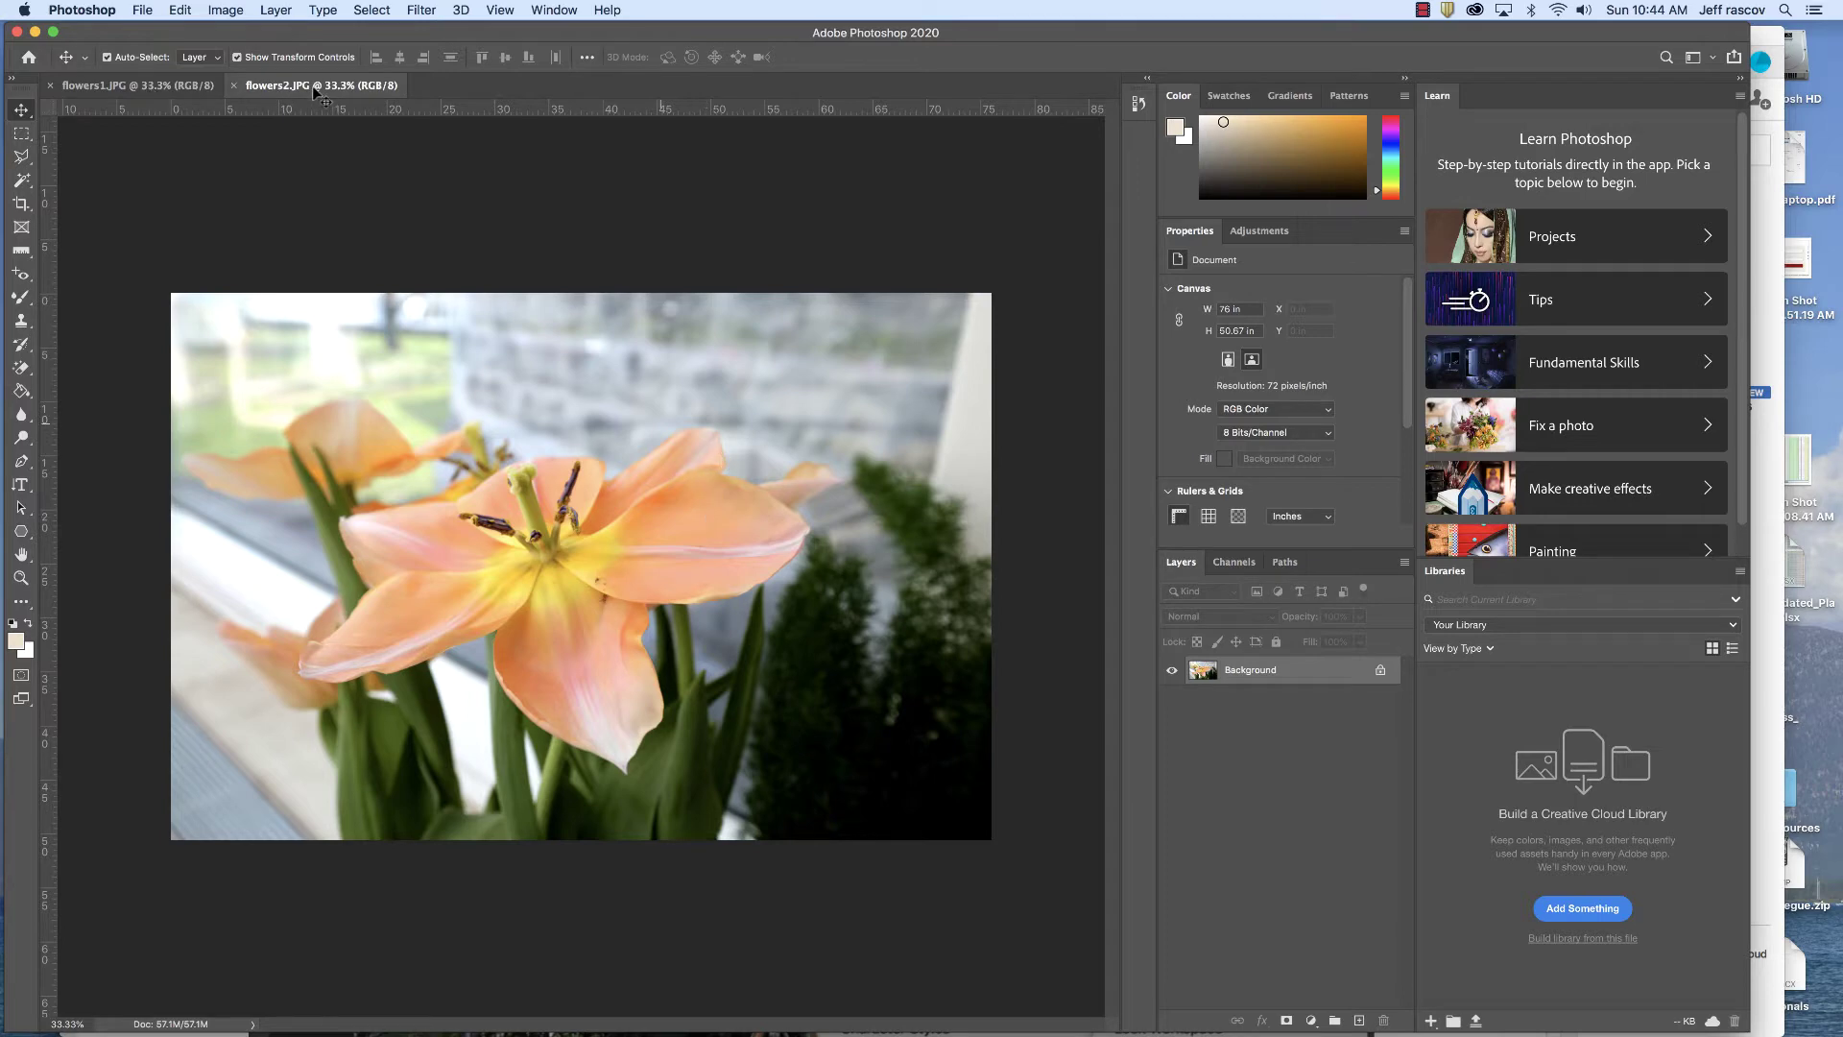
Switch back and forth between the open flowers1.JPG and flowers2.JPG documents, ending on flowers1.JPG
click(173, 90)
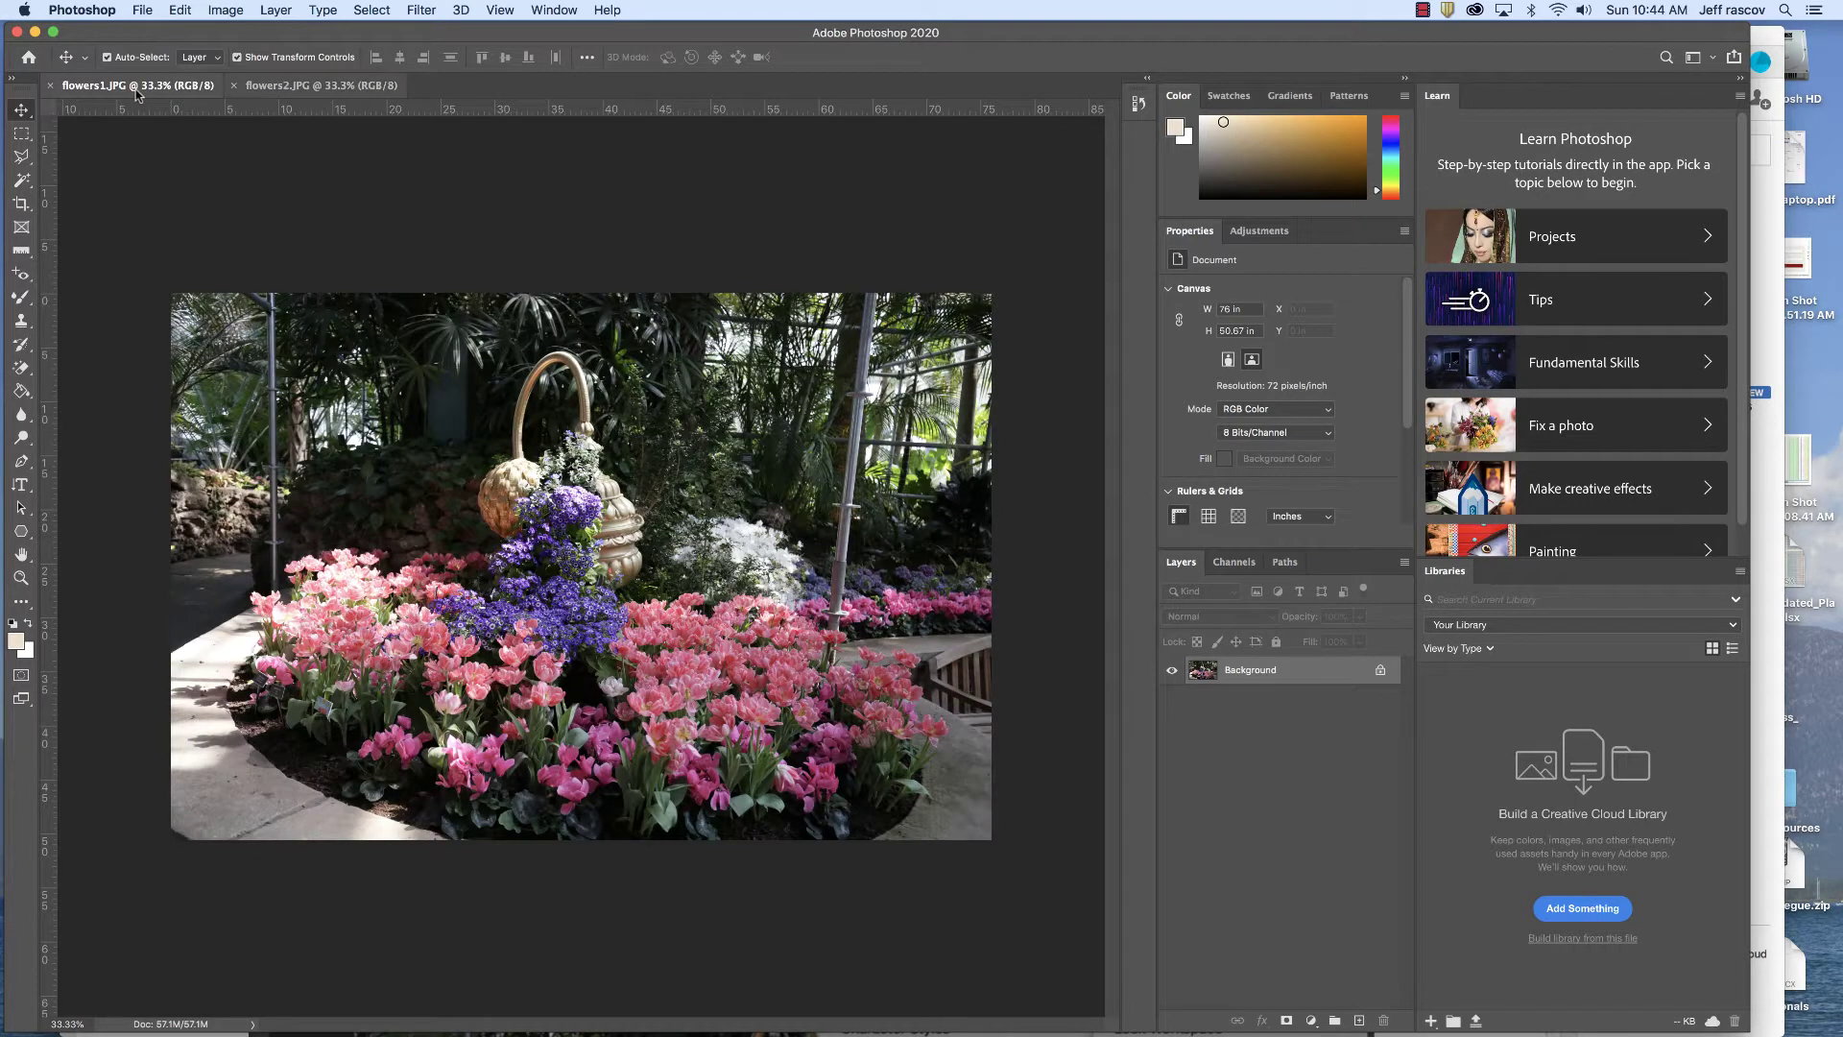
key(ctrl+Tab)
key(ctrl+Tab)
key(ctrl+Tab)
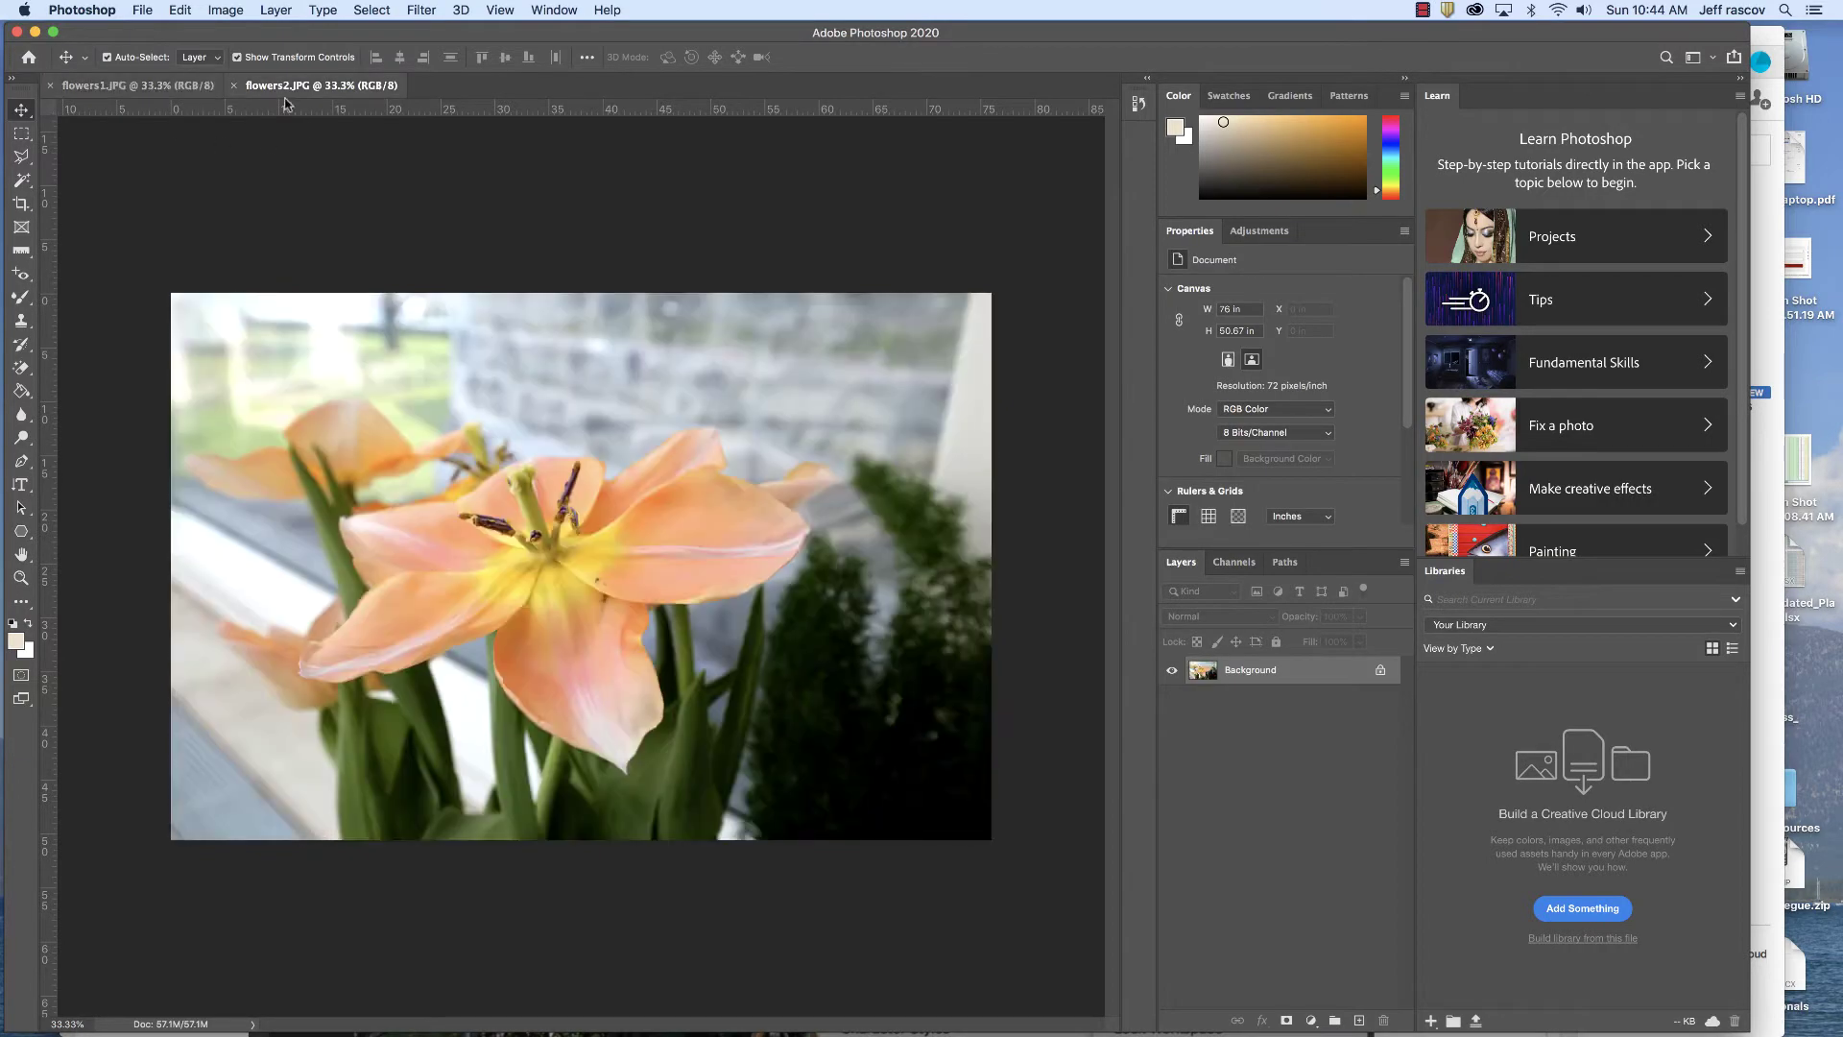
key(ctrl+Tab)
key(ctrl+Tab)
key(ctrl+Tab)
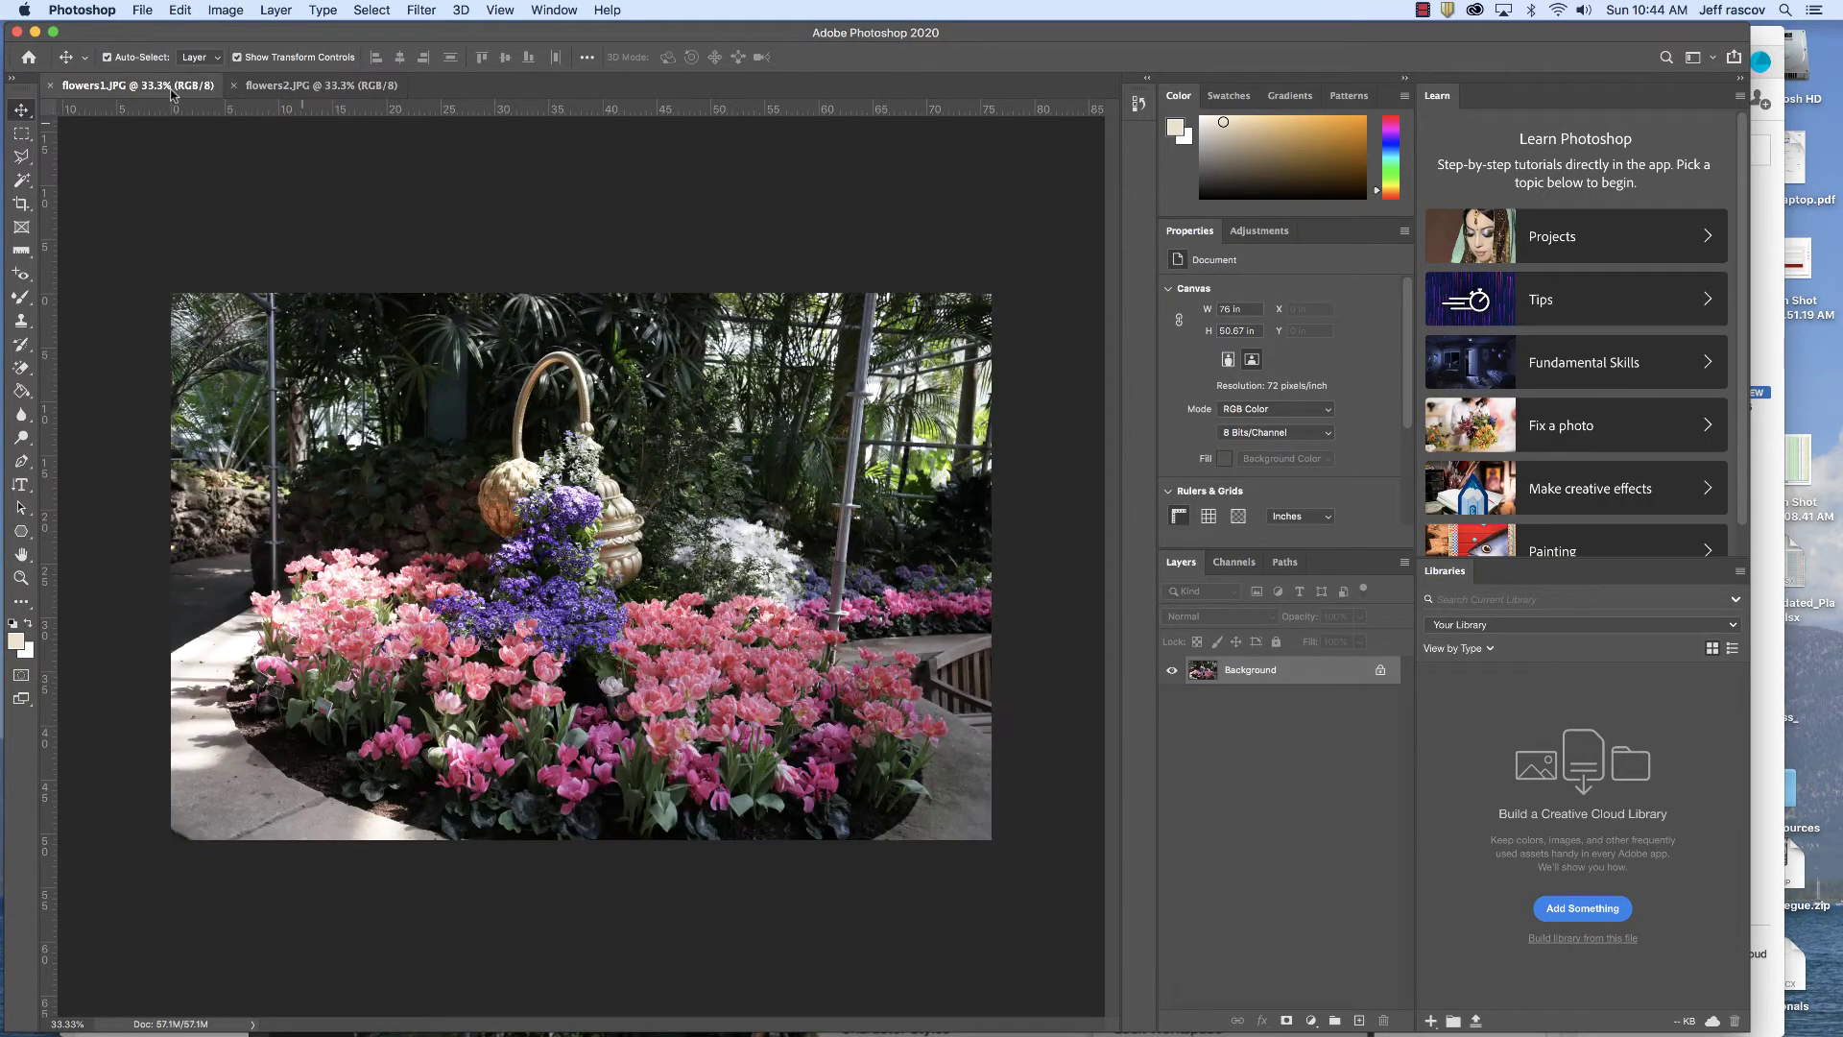
click(321, 91)
key(ctrl+Tab)
key(ctrl+Tab)
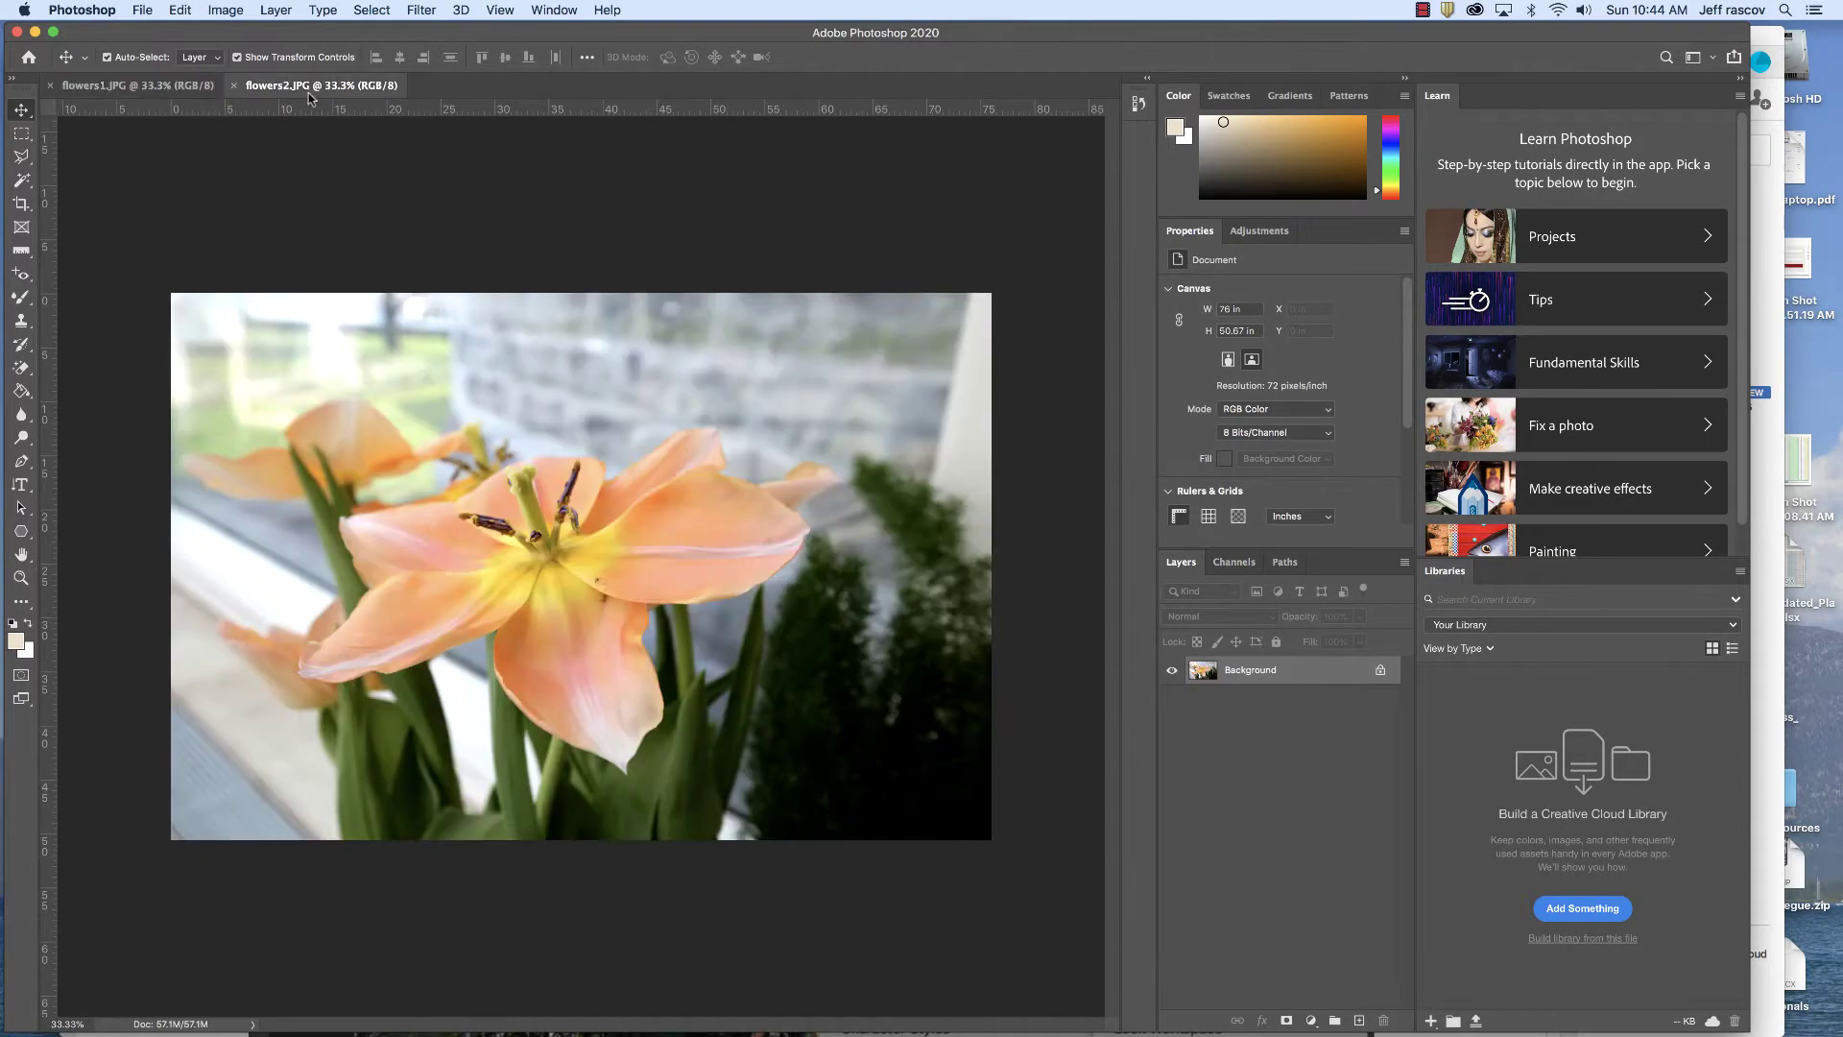
key(ctrl+Tab)
key(ctrl+Tab)
key(ctrl+Tab)
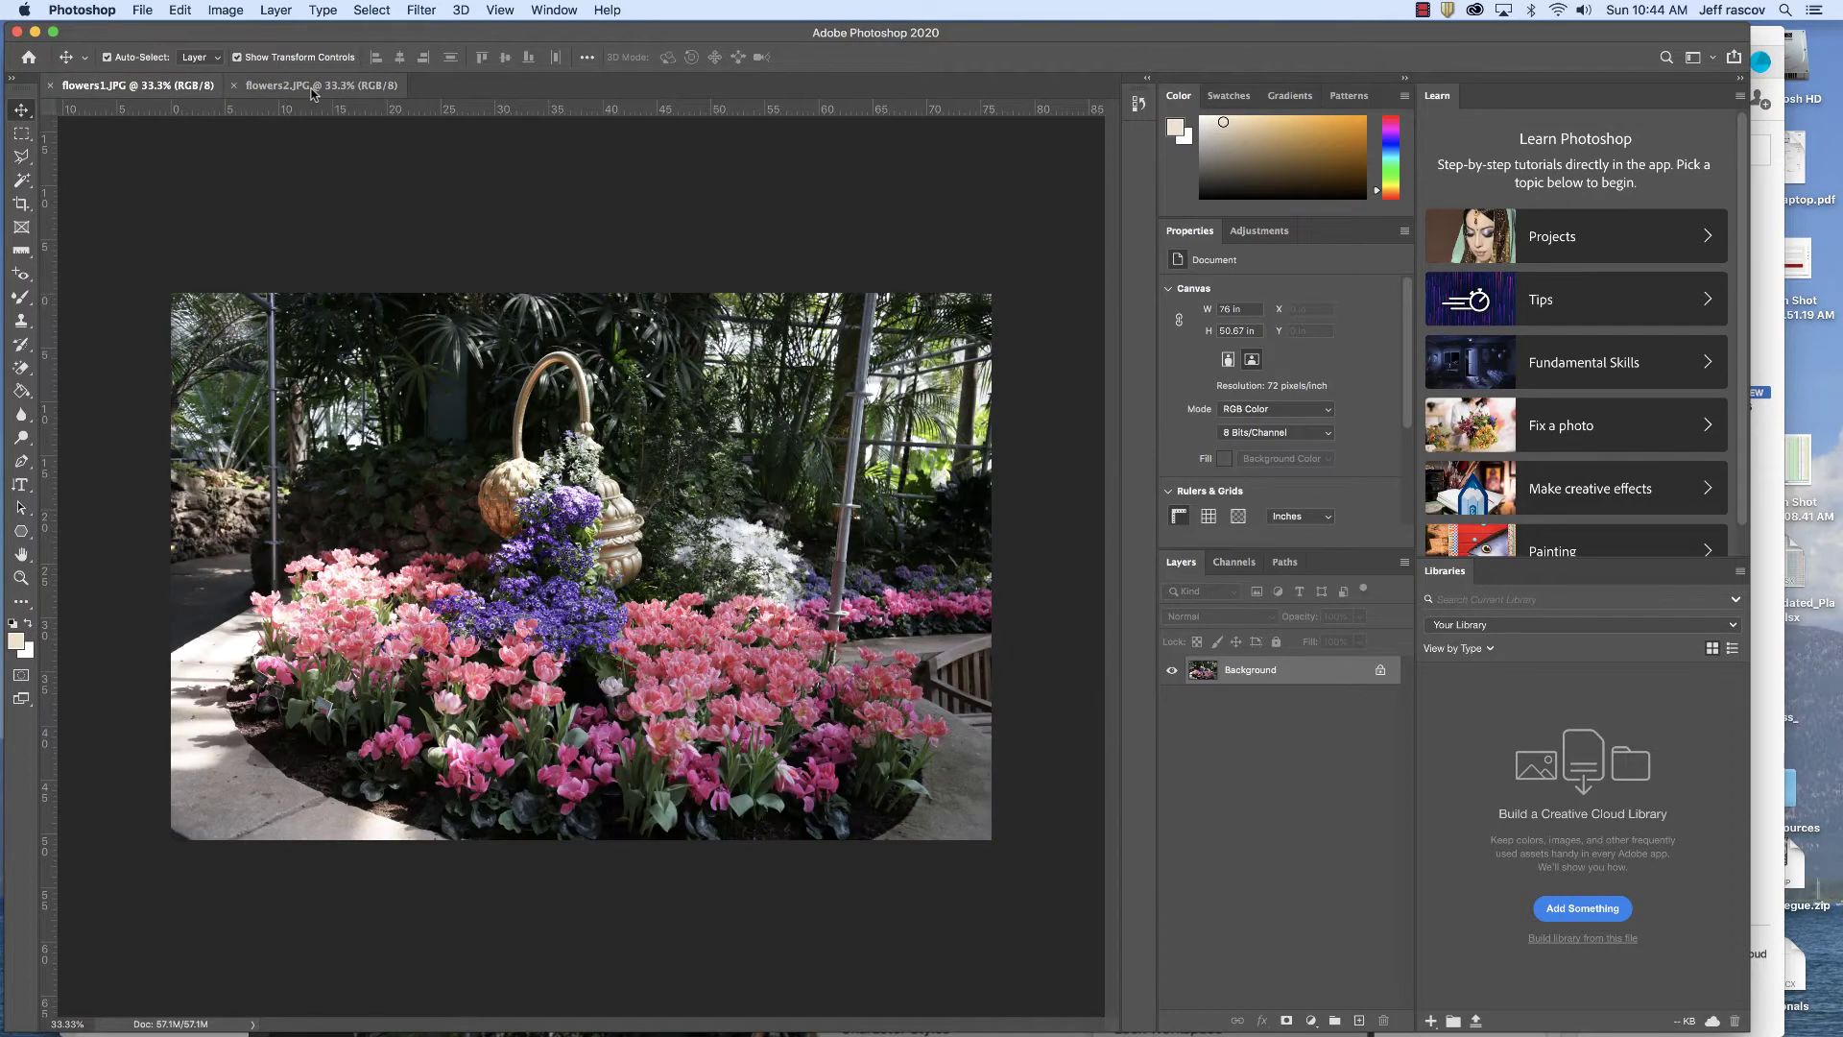
key(ctrl+Tab)
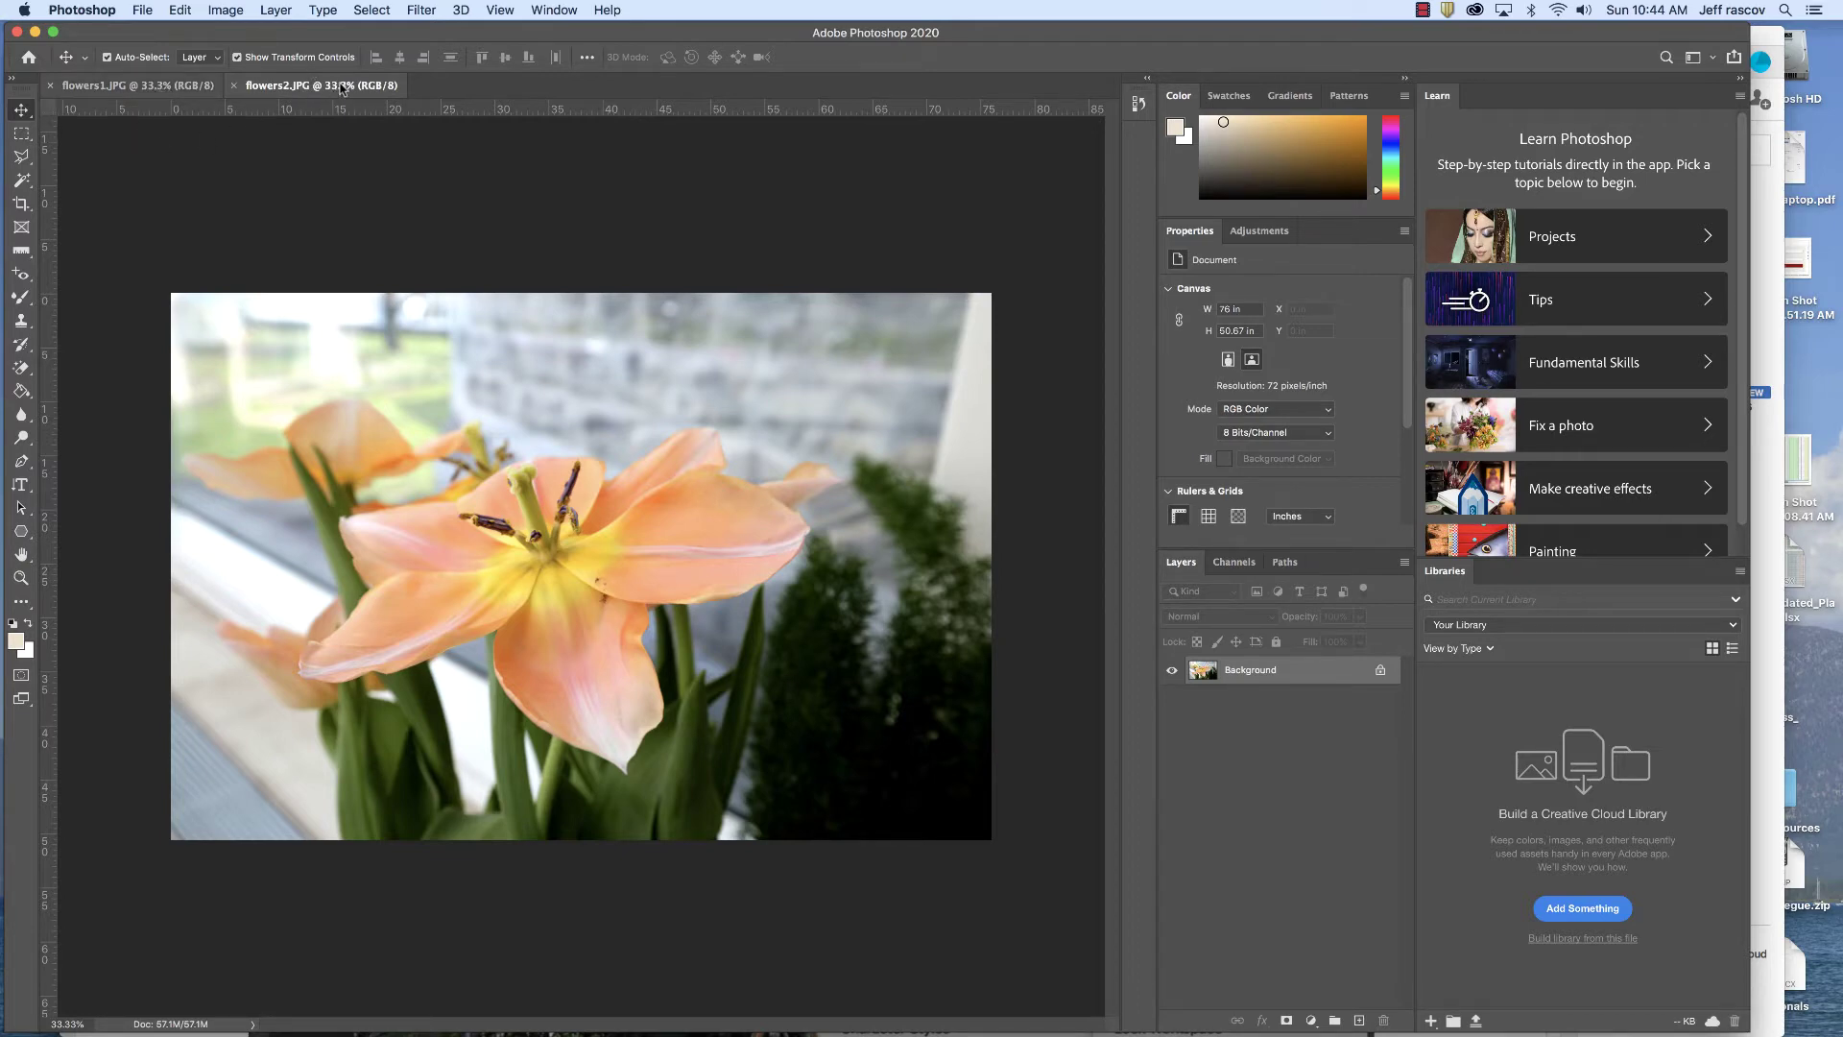
key(ctrl+Tab)
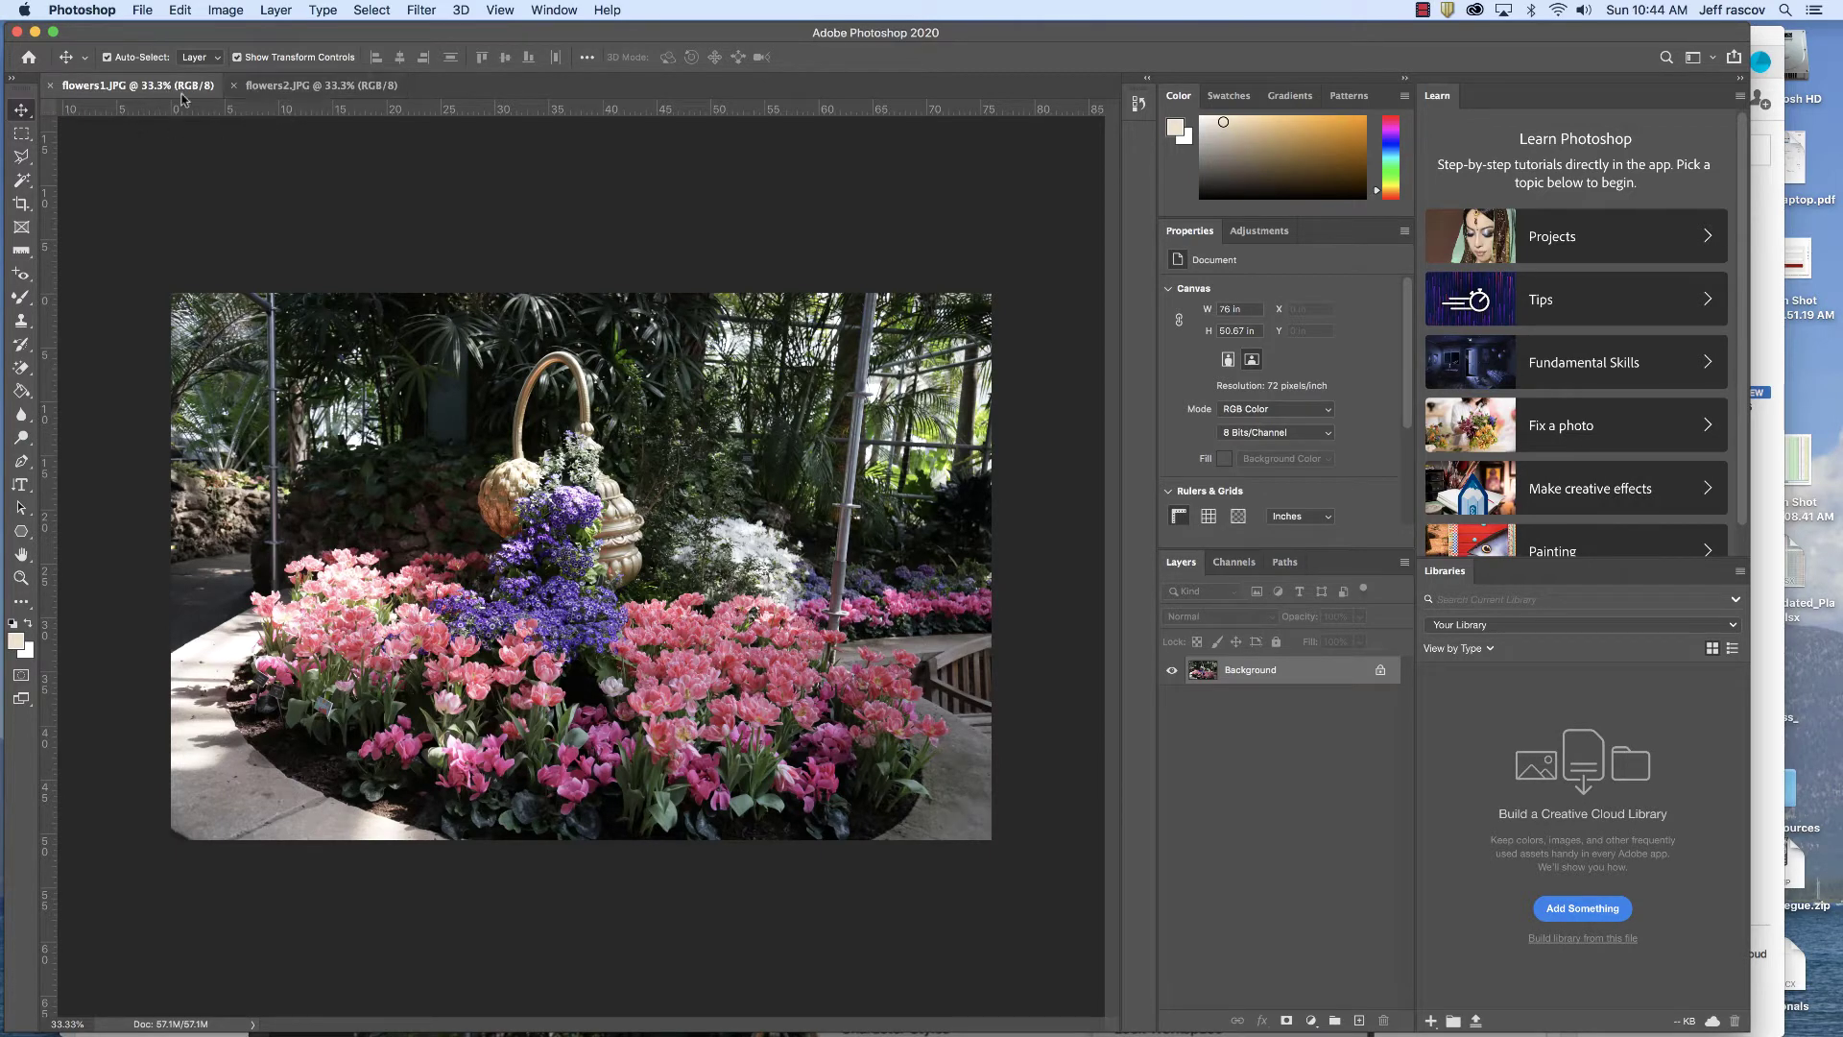
key(ctrl+Tab)
key(ctrl+Tab)
key(ctrl+Tab)
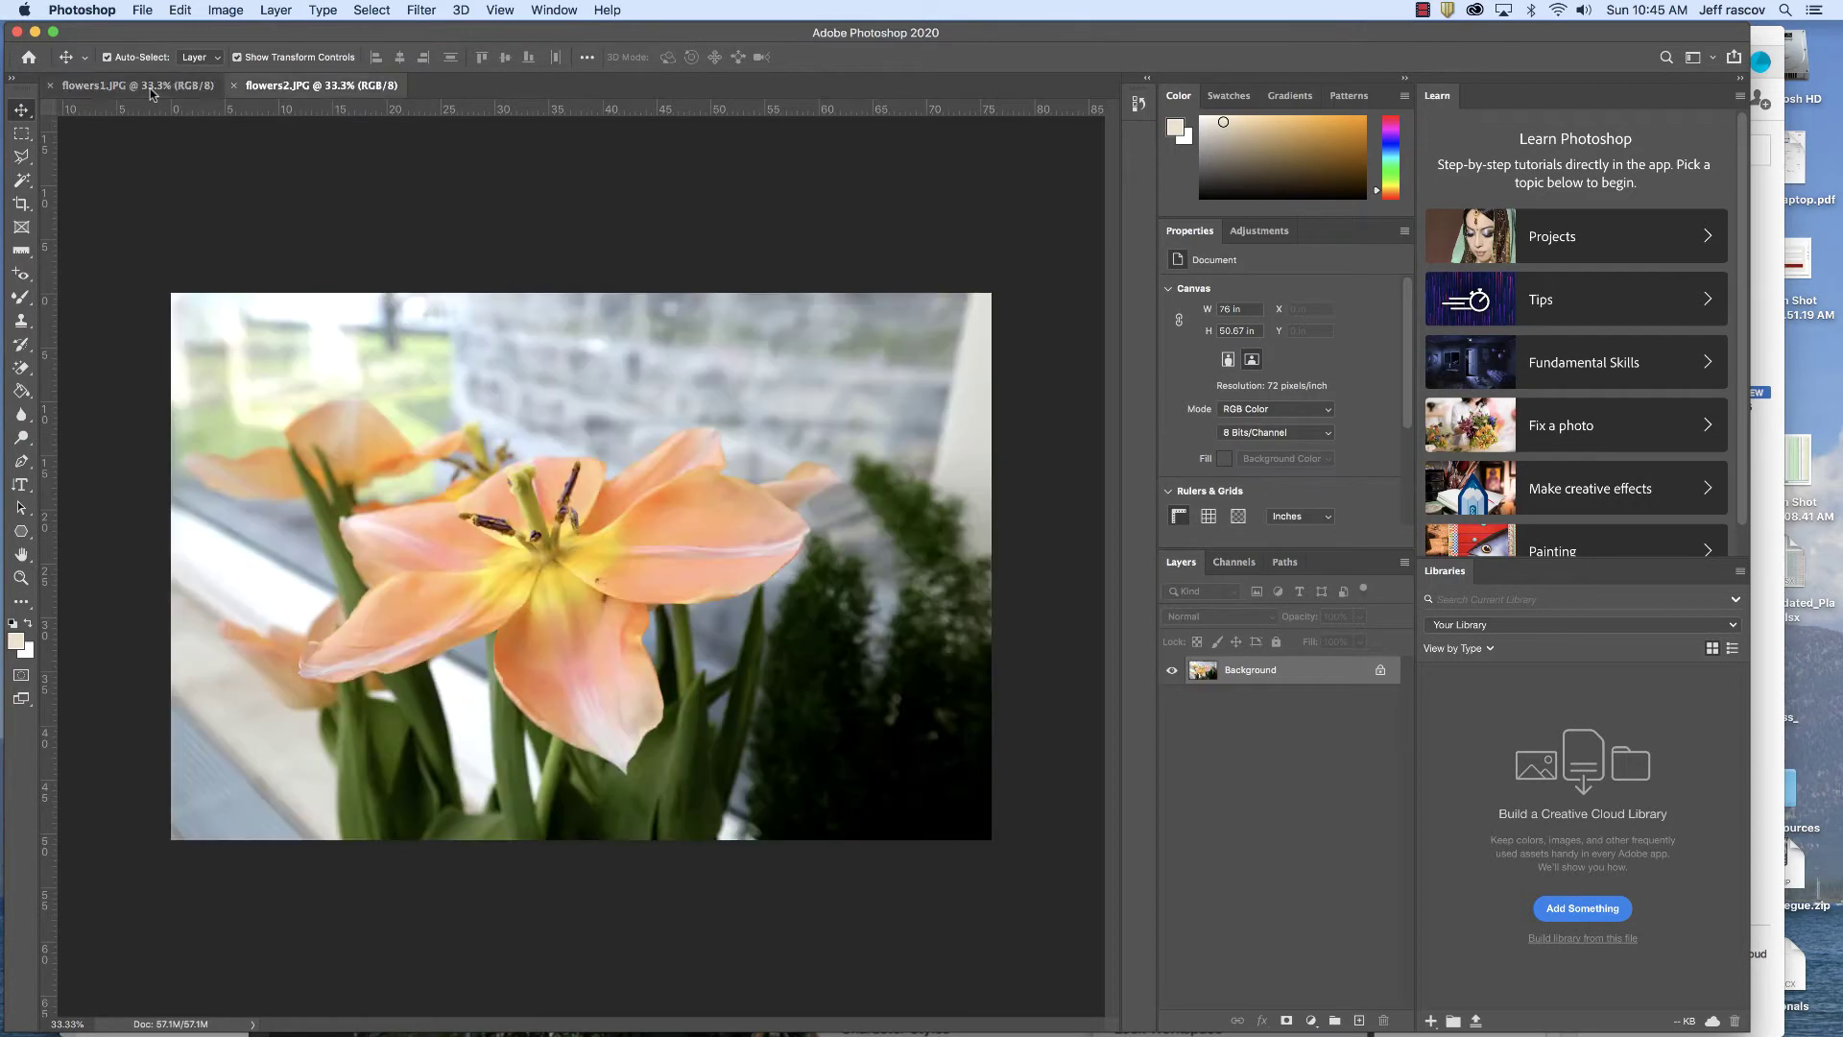
key(ctrl+Tab)
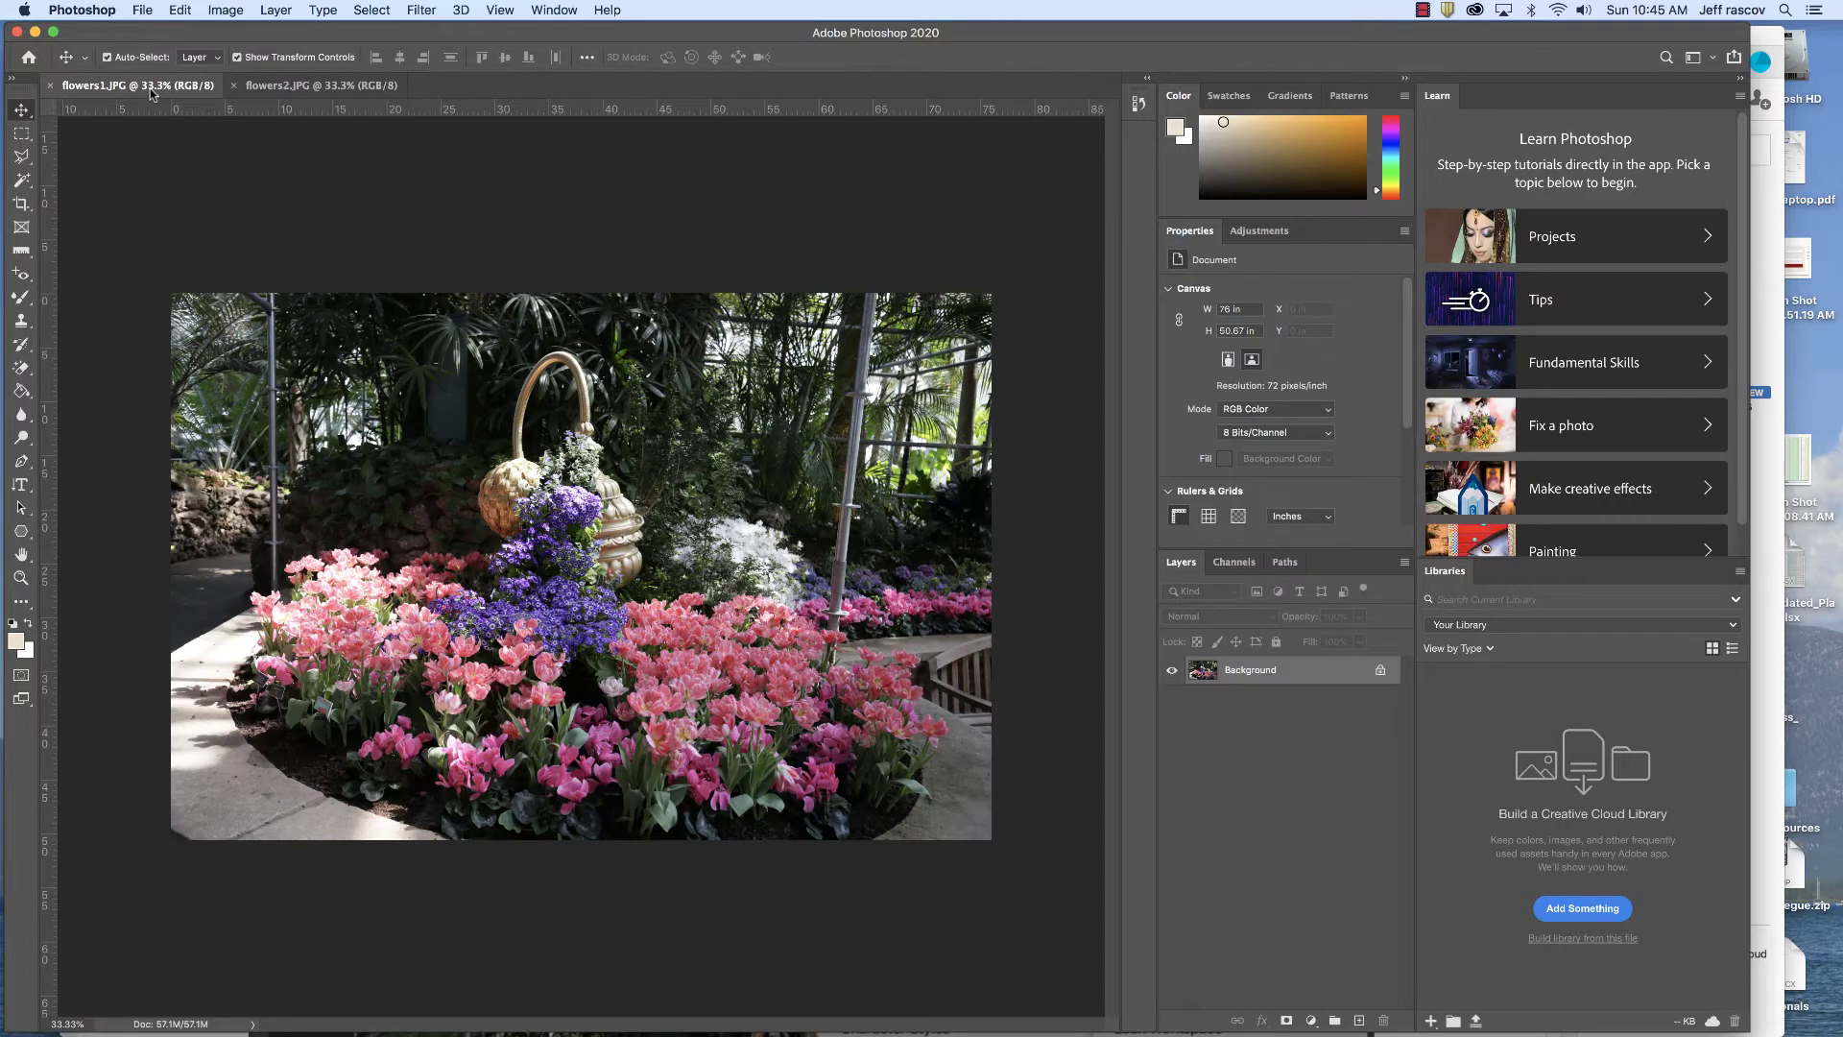
View flowers1.JPG at 100%, zoom in to 300% and out to 66.7%, and return to 100% with the Zoom tool
key(super+1)
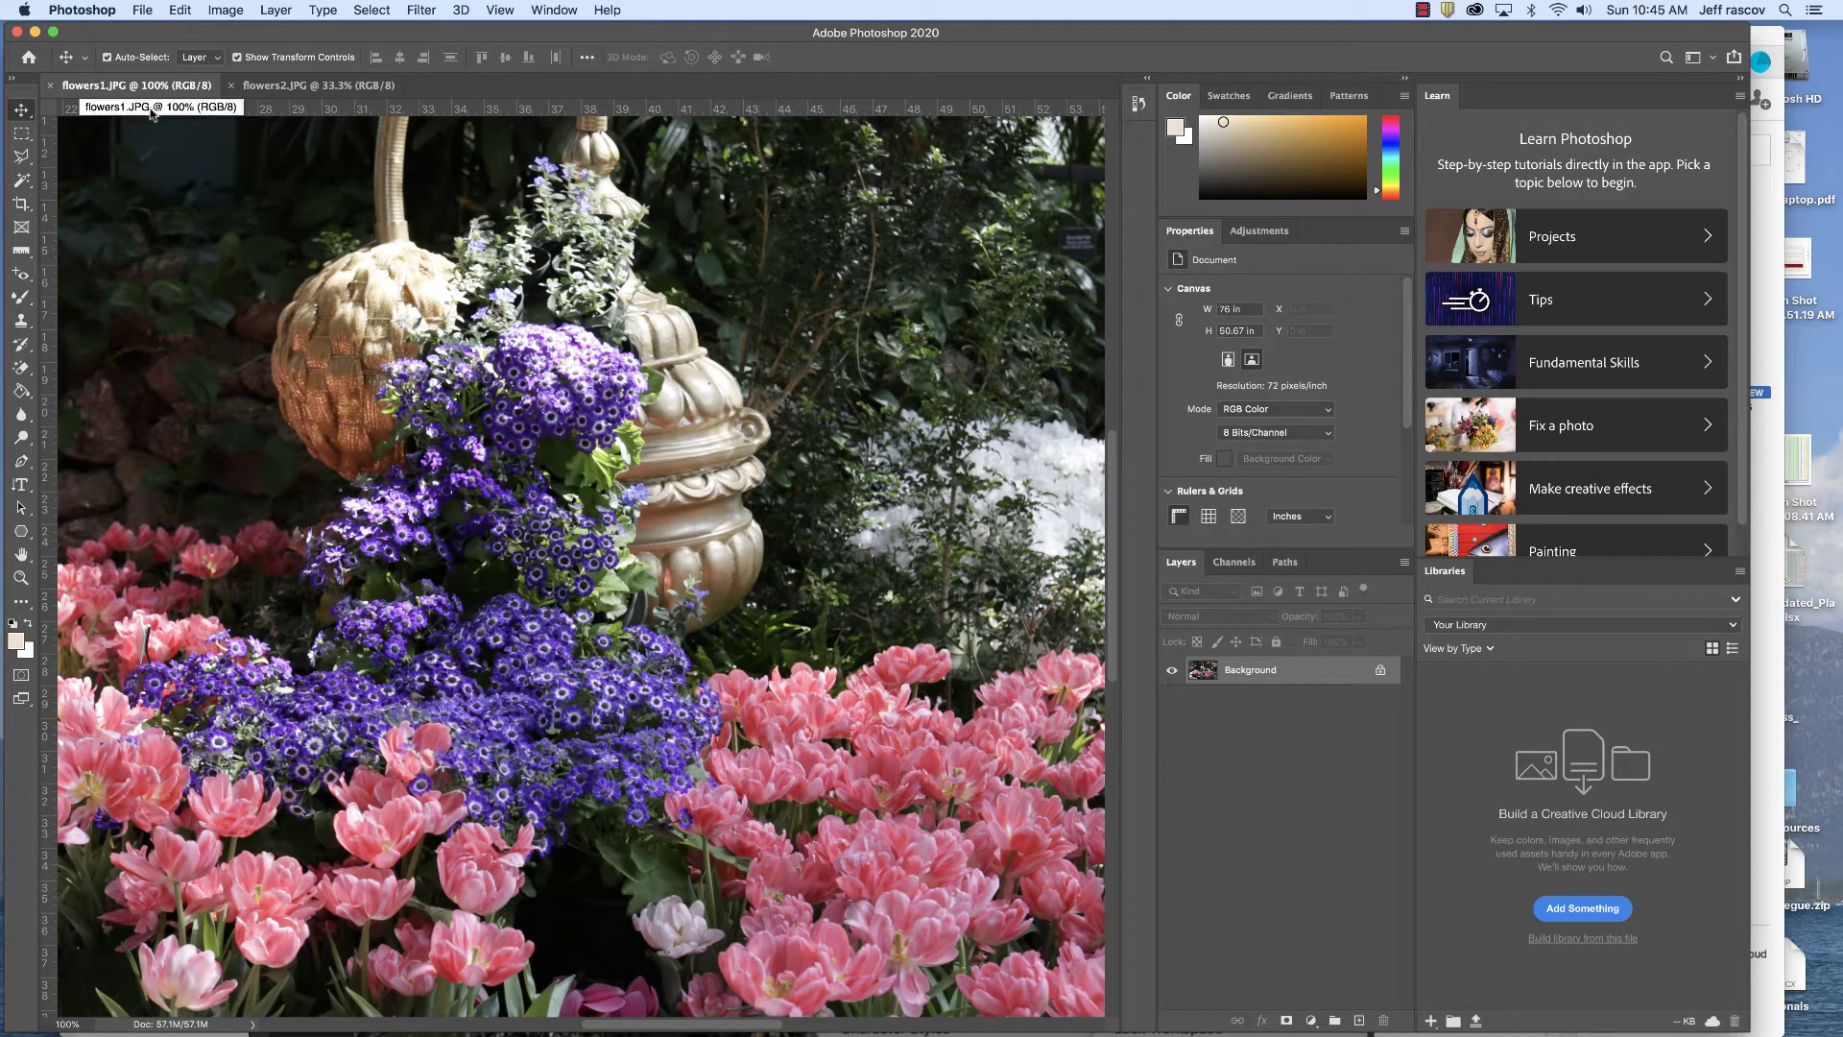
click(20, 578)
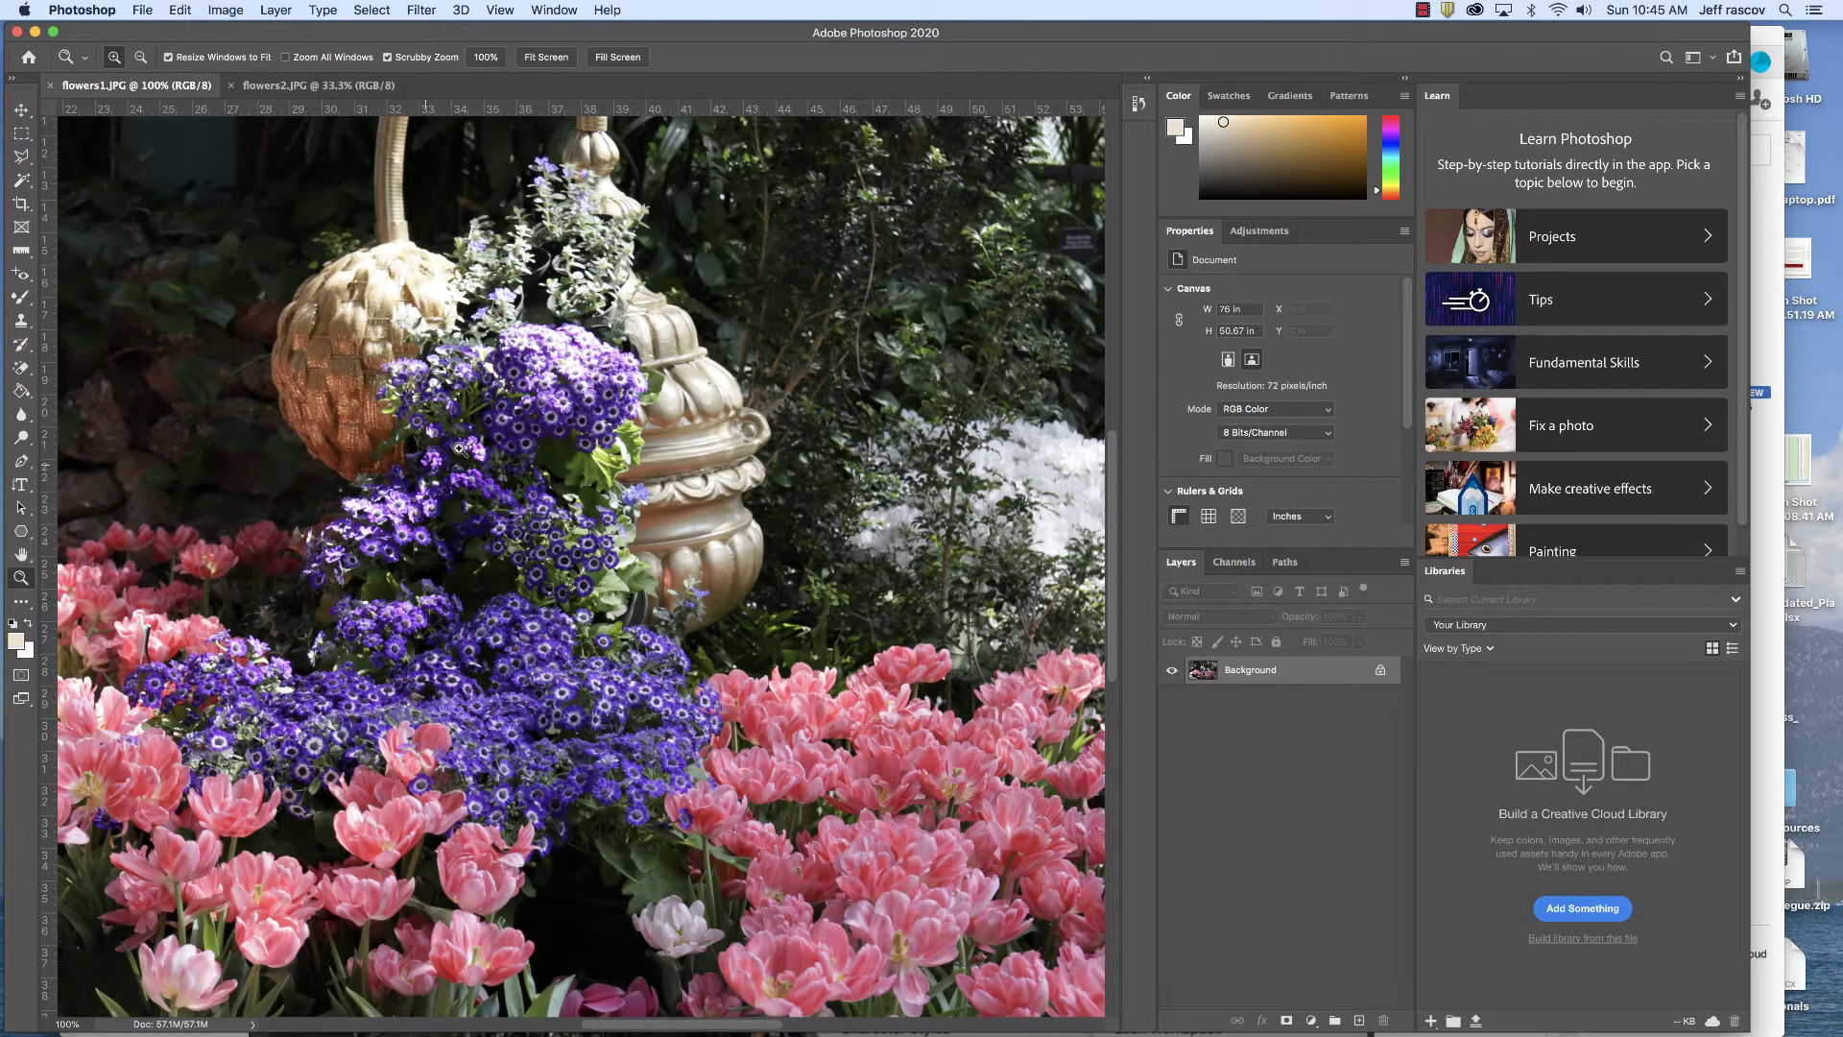
drag(459, 448, 459, 448)
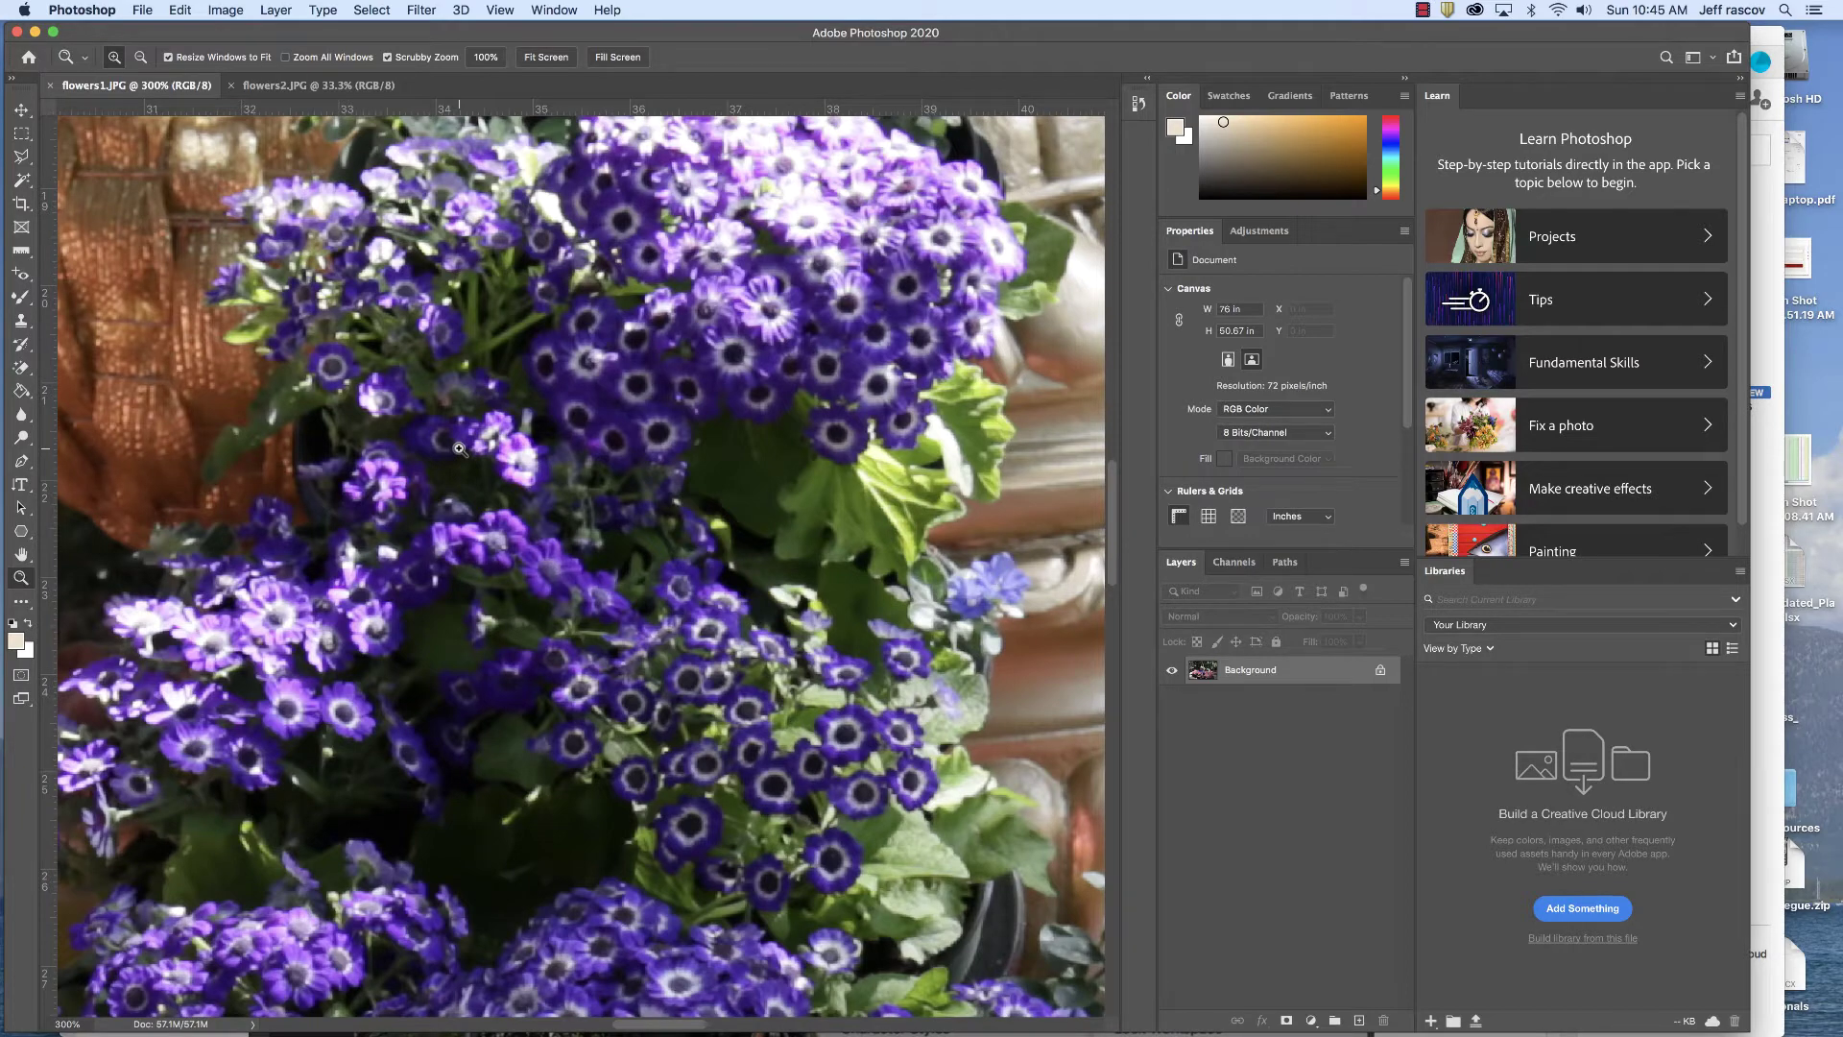
key(super+minus)
key(super+minus)
key(super+minus)
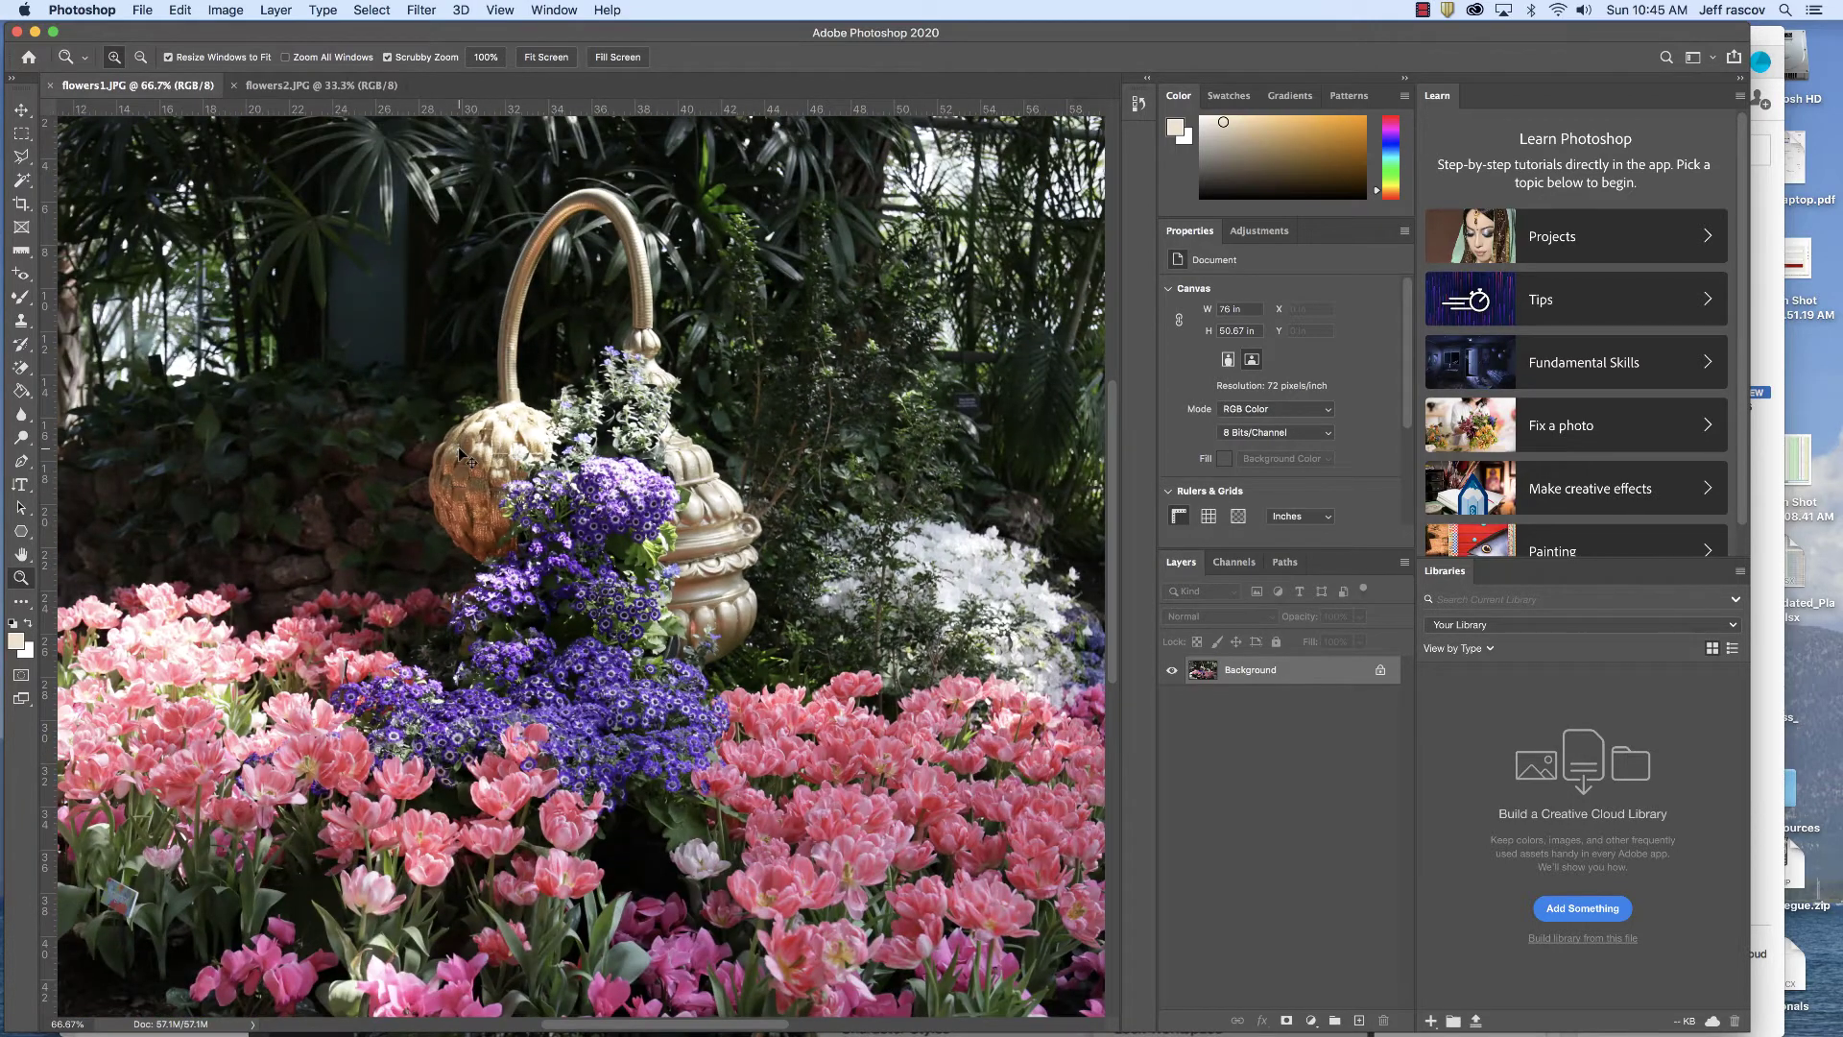
double_click(19, 578)
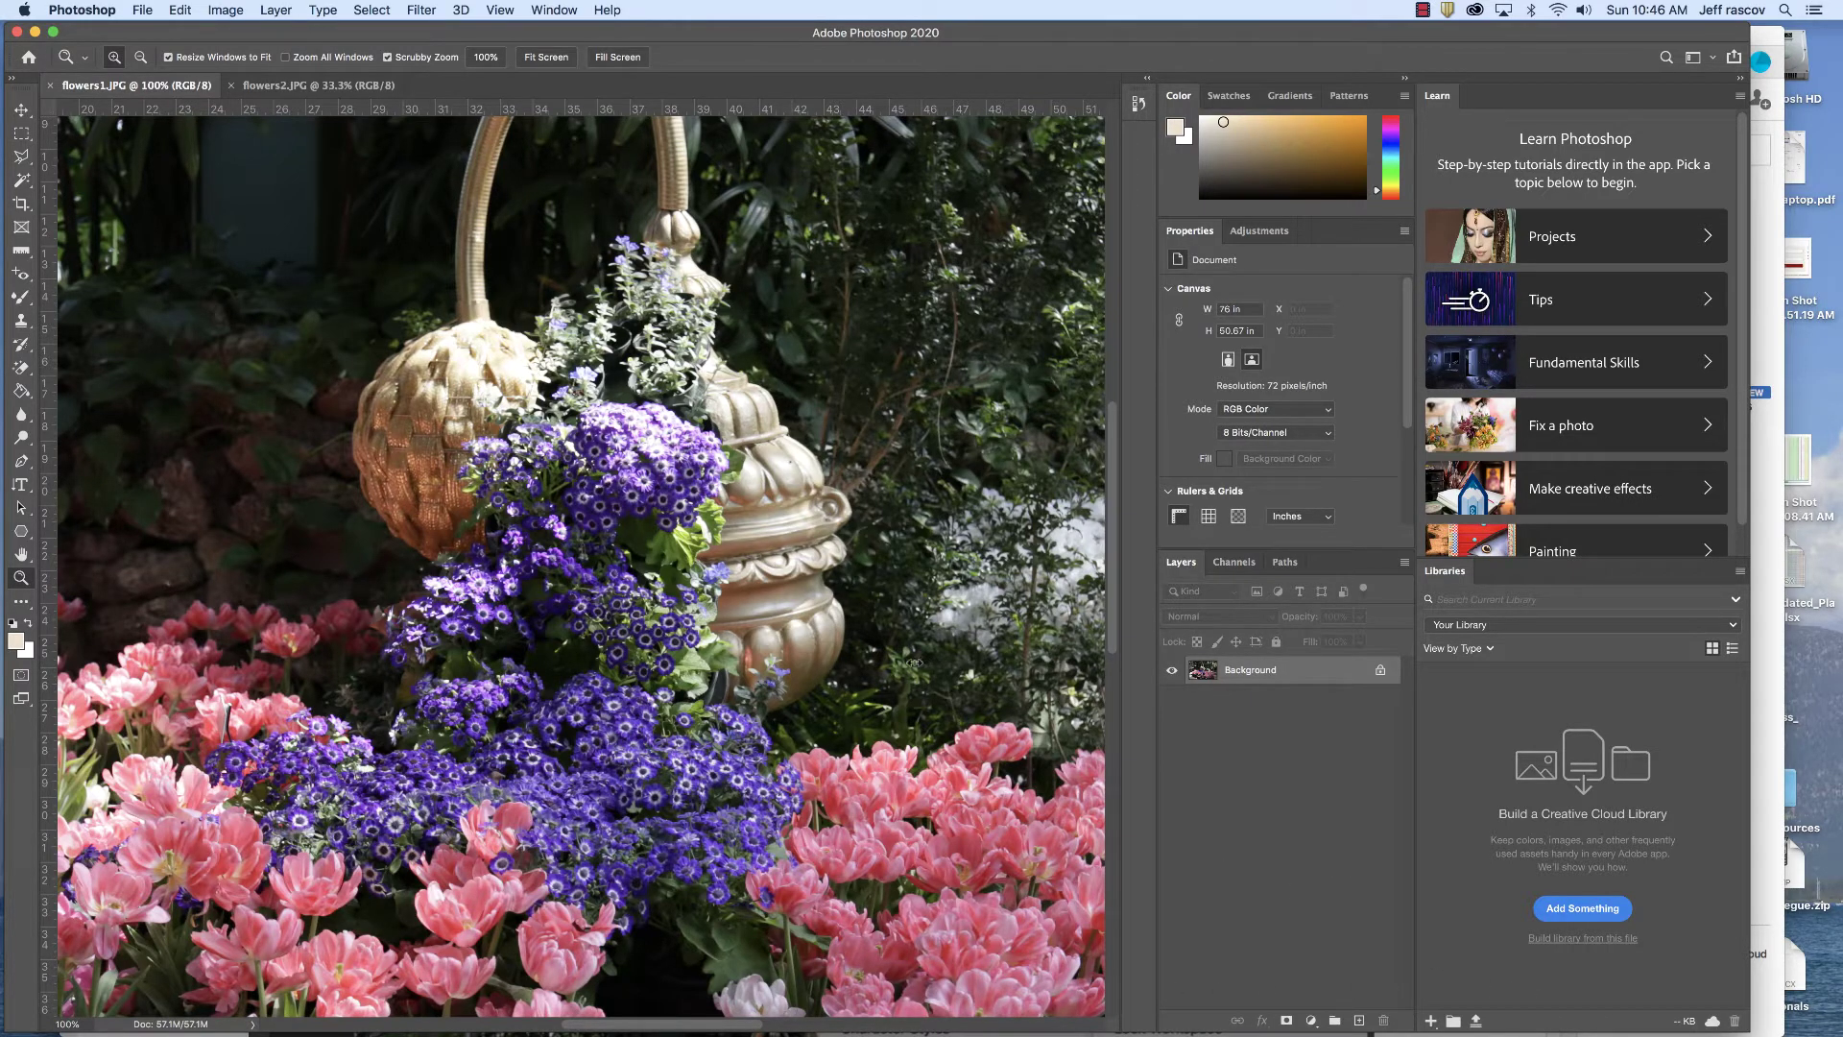
Close the Learn and Libraries panels to enlarge the image area
right_click(1444, 96)
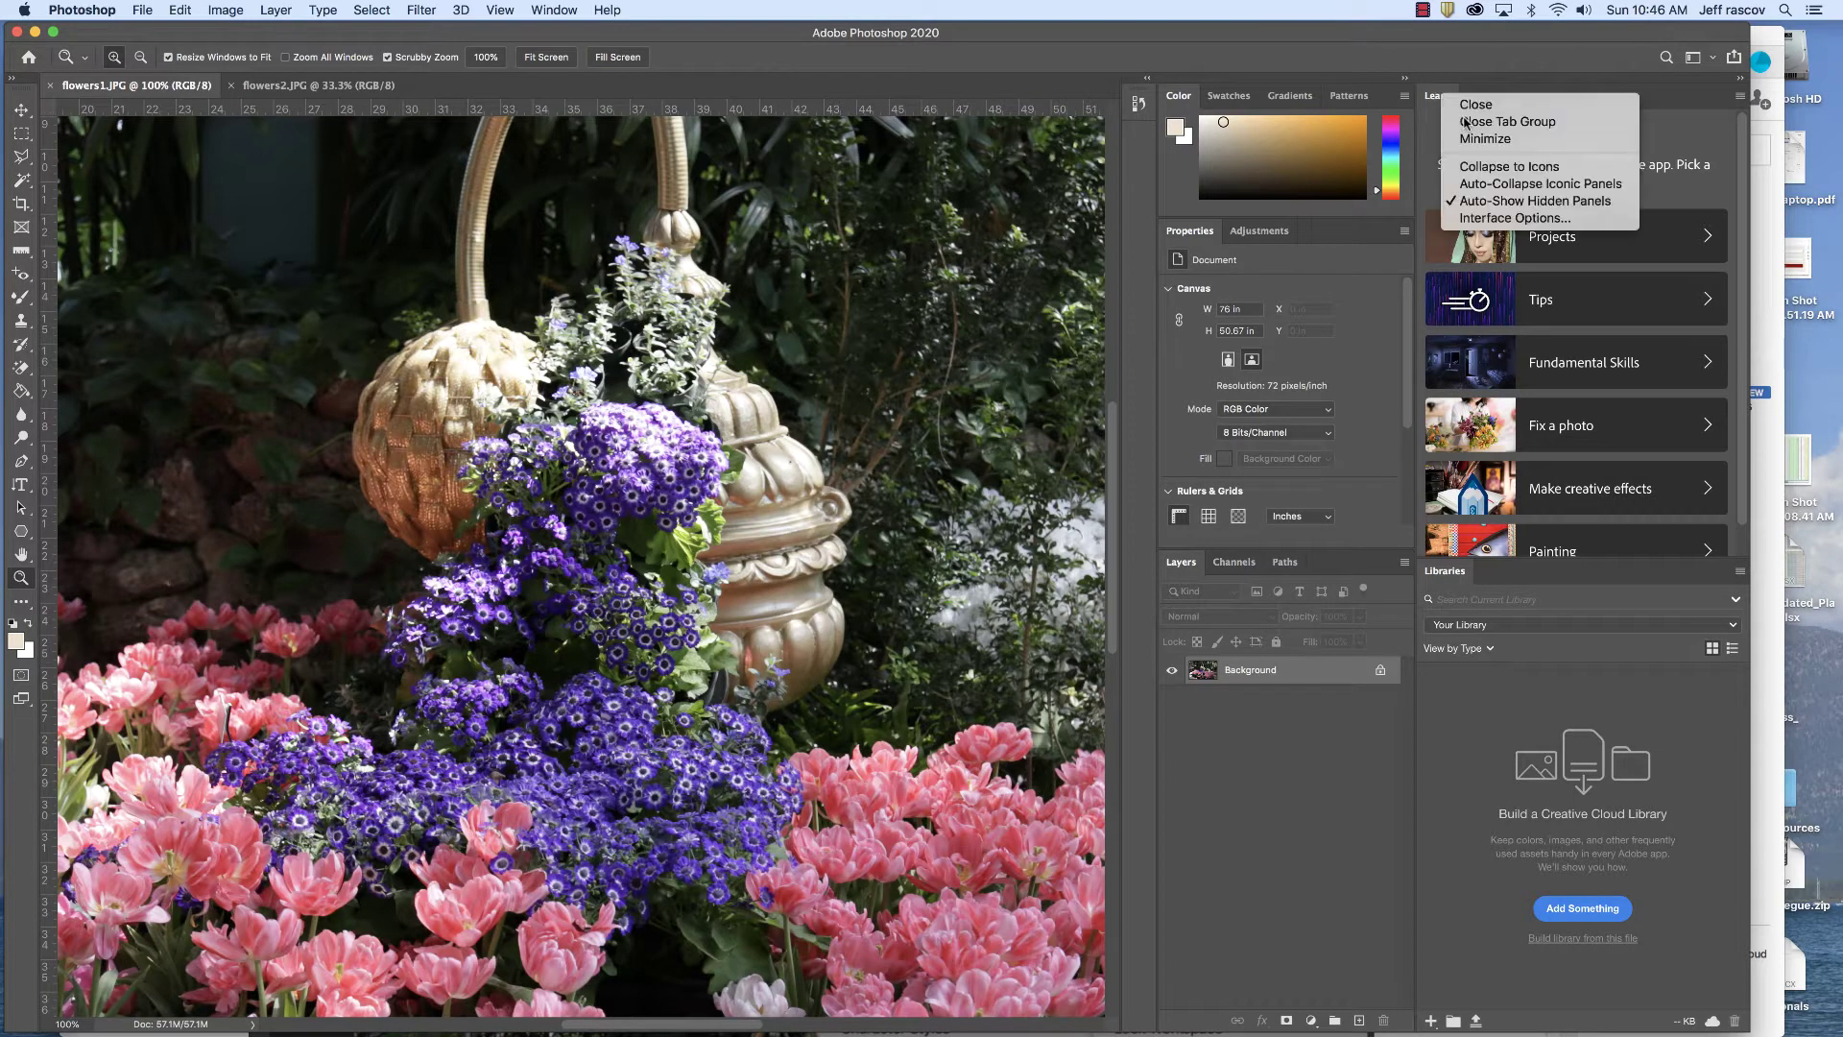
click(1462, 113)
right_click(1440, 96)
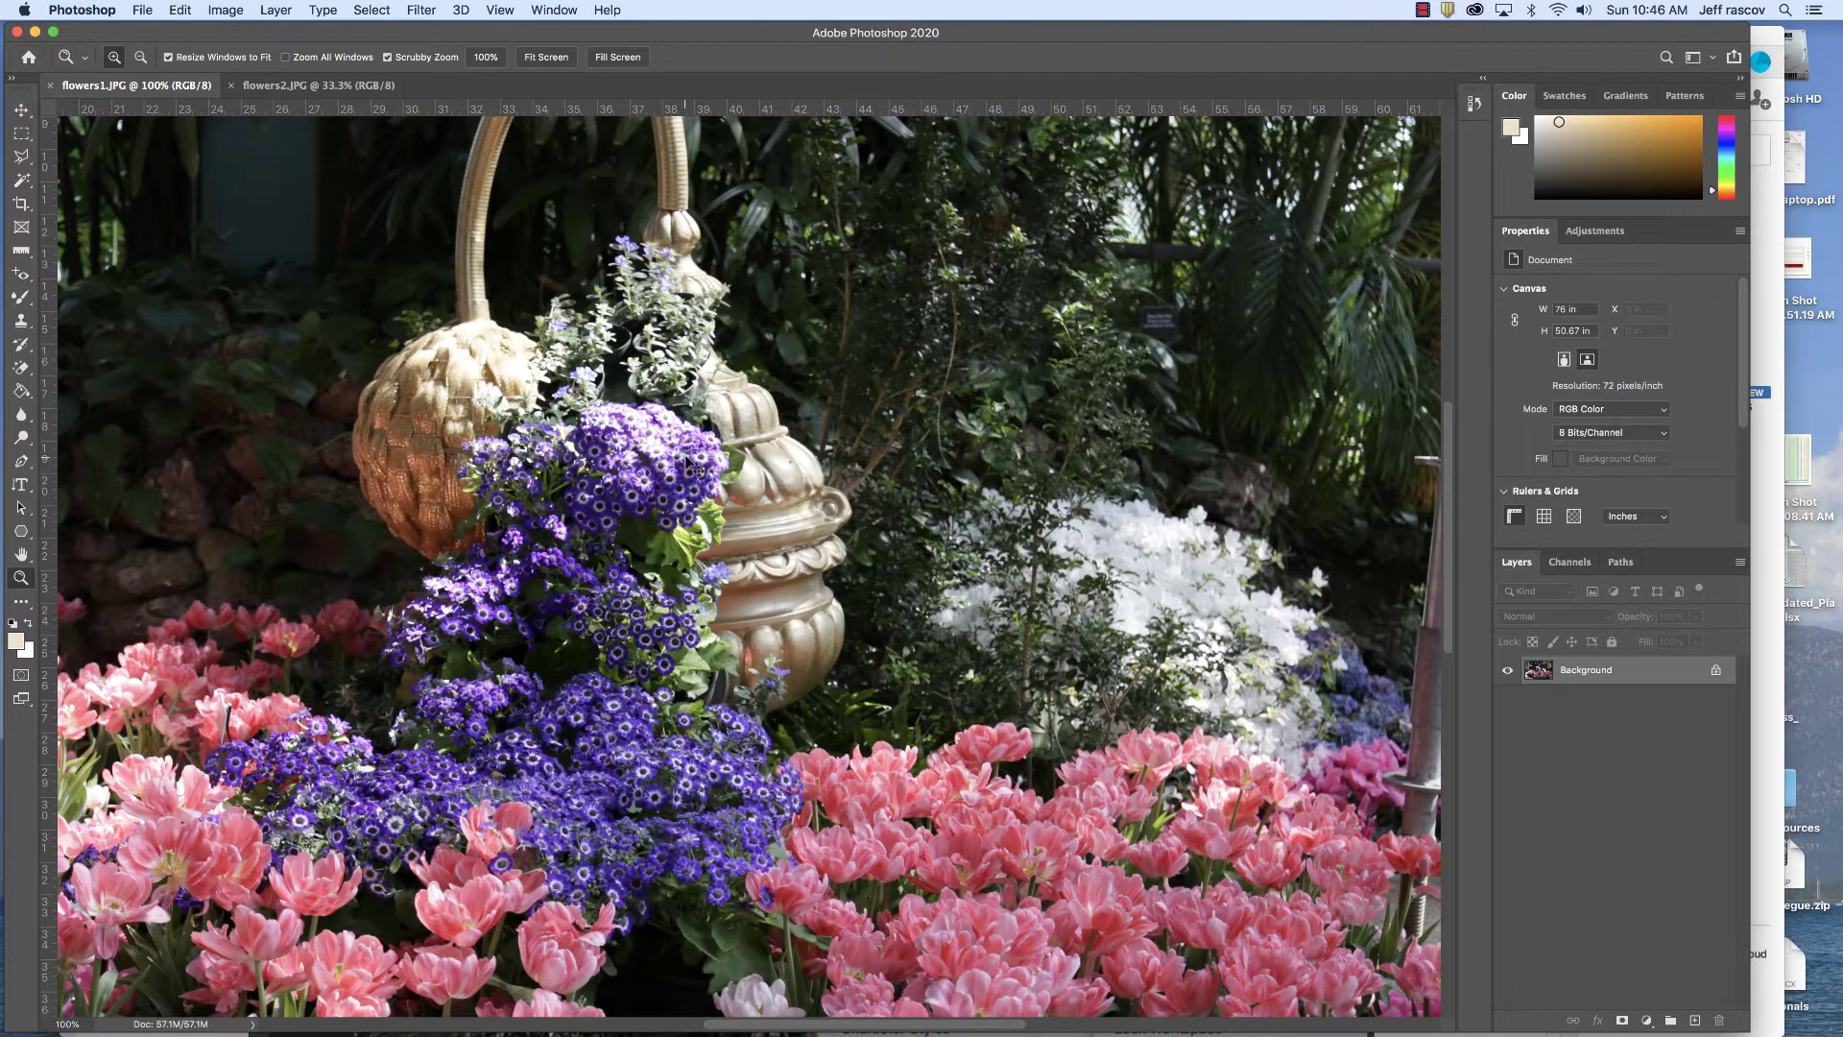
Magnify flowers1.JPG to 12800% around the golden vase and examine the individual dark and light pixels
key(super+plus)
key(super+plus)
key(super+plus)
key(super+plus)
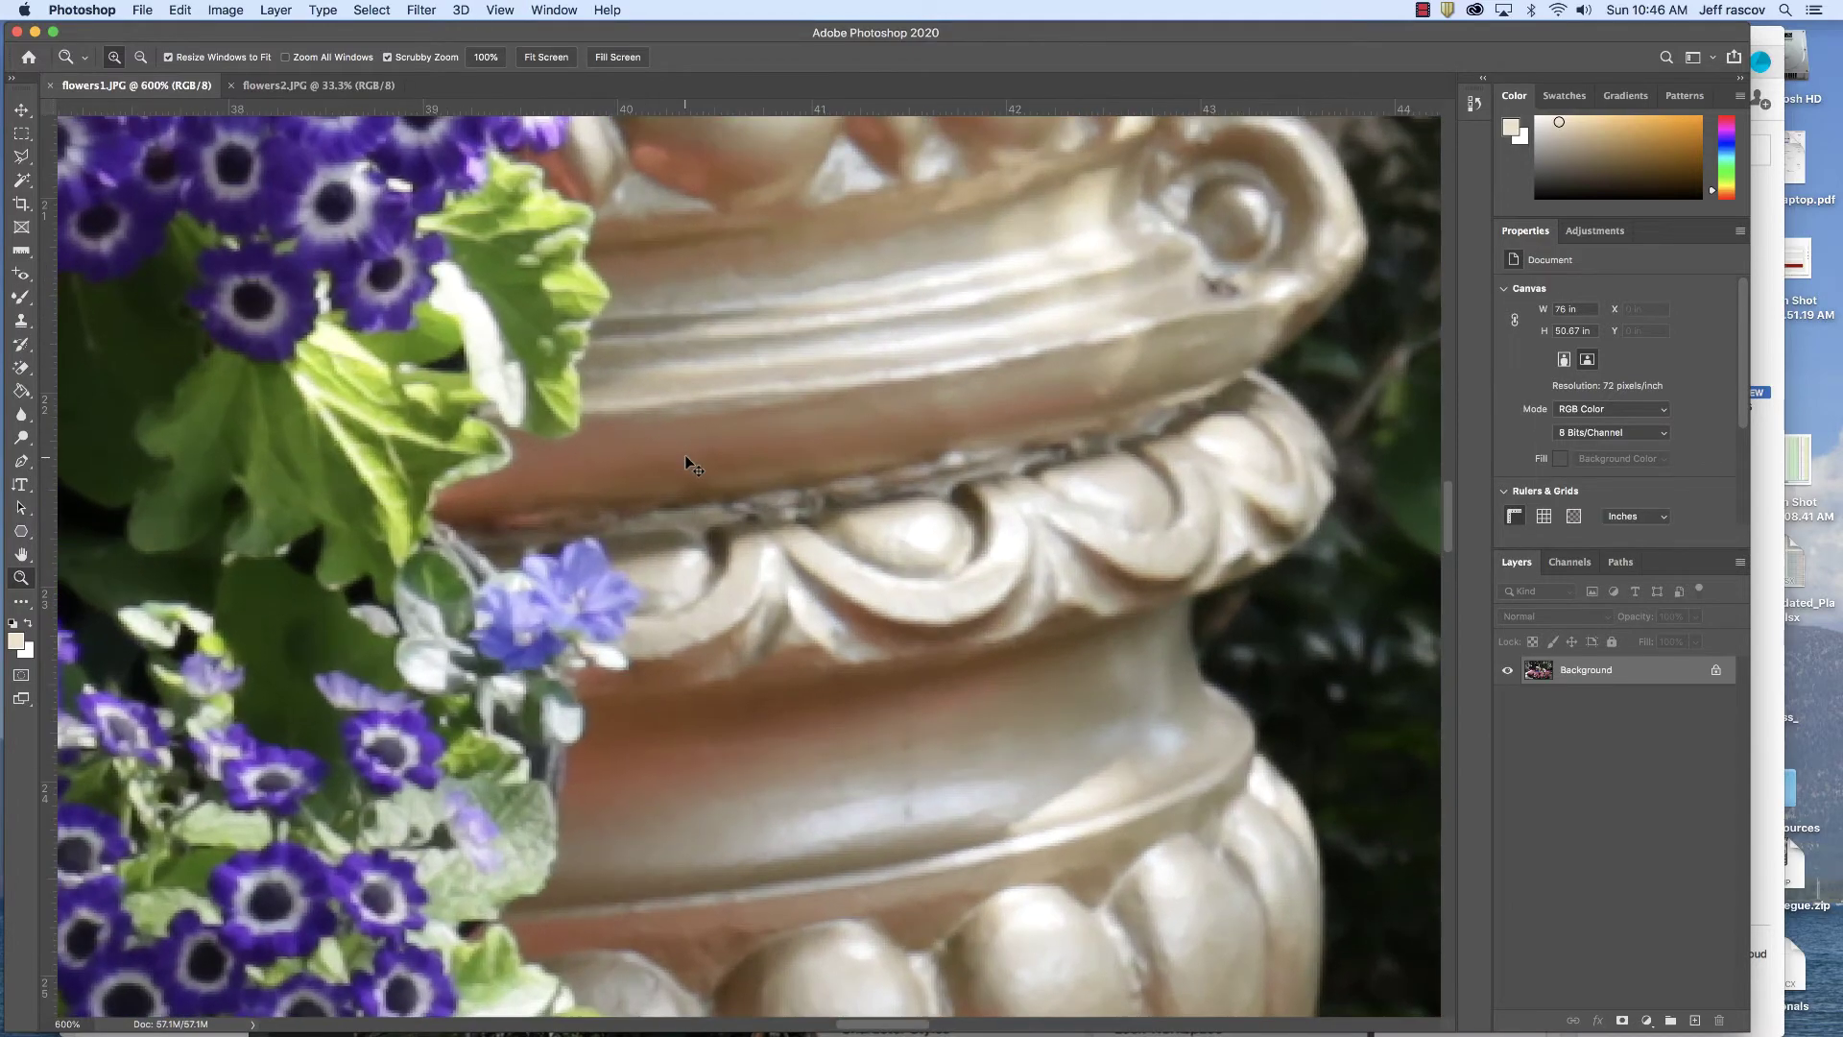
key(super+plus)
key(super+plus)
key(super+plus)
key(super+plus)
key(super+plus)
key(super+plus)
key(super+plus)
key(super+plus)
key(super+plus)
key(super+plus)
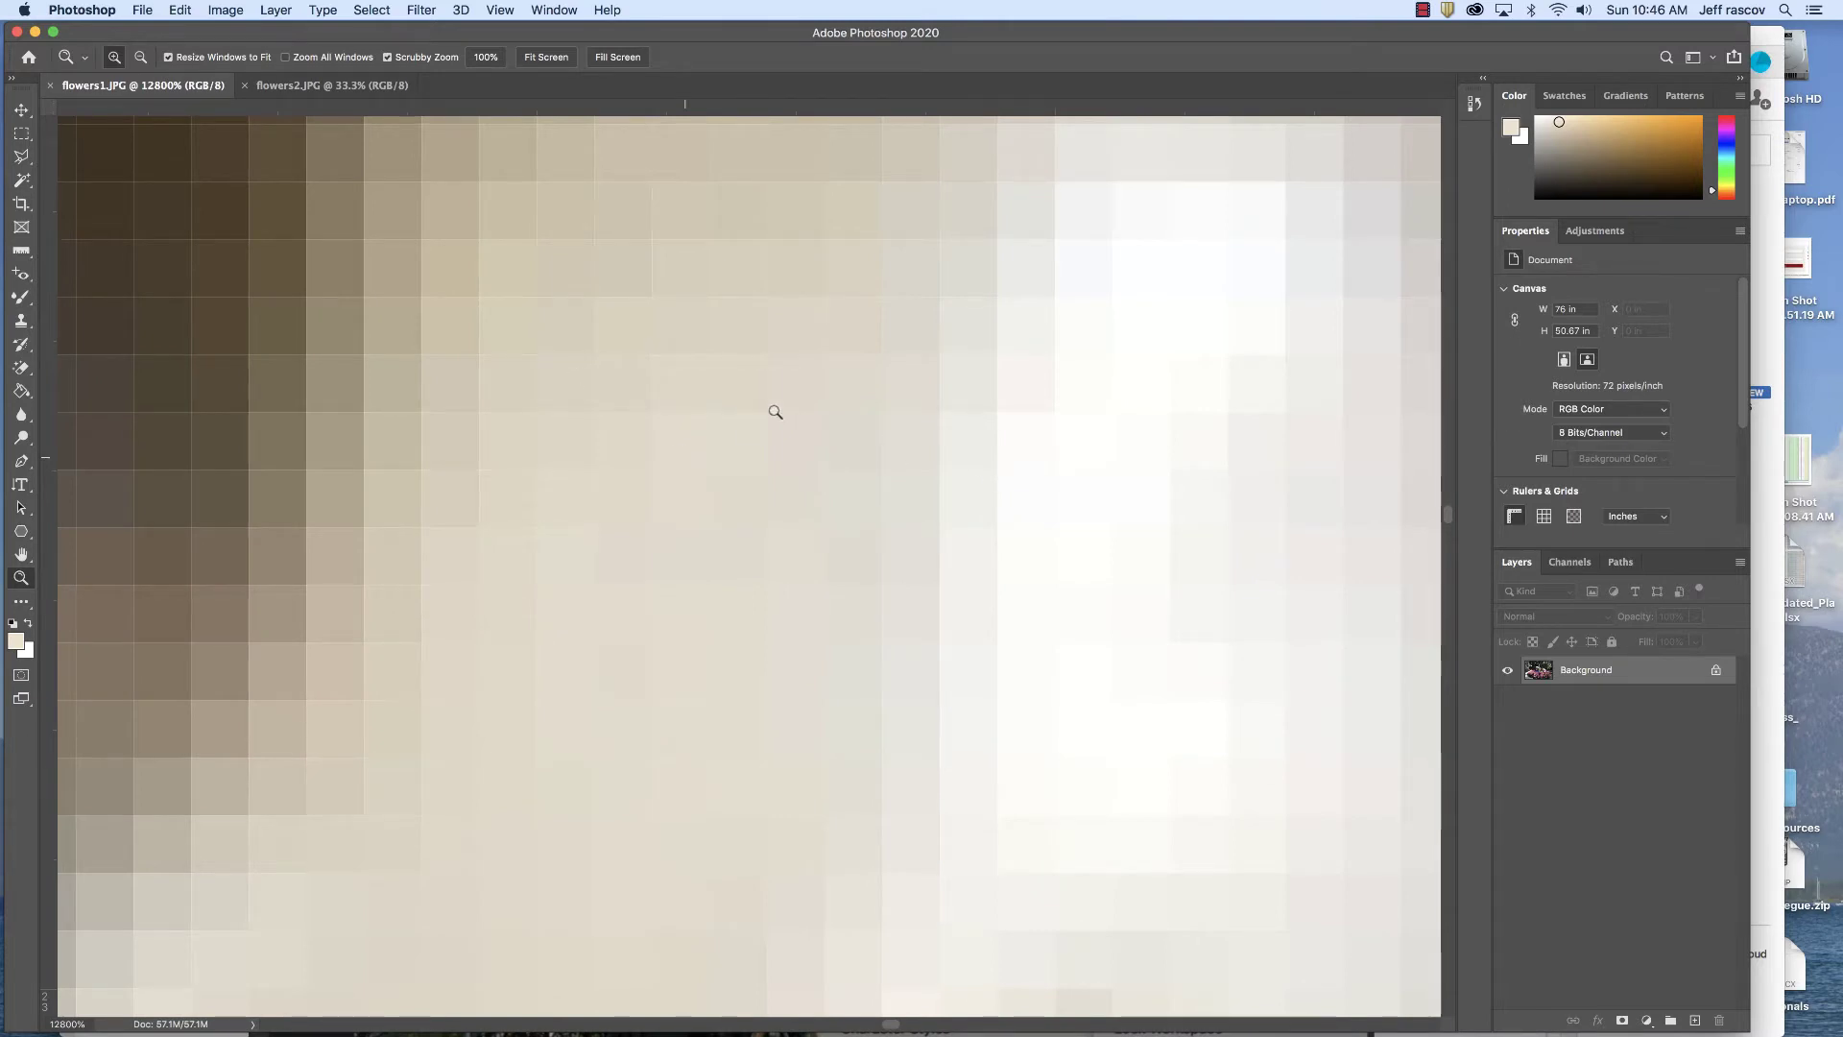
key(super+minus)
scroll(160, 89, left, 5)
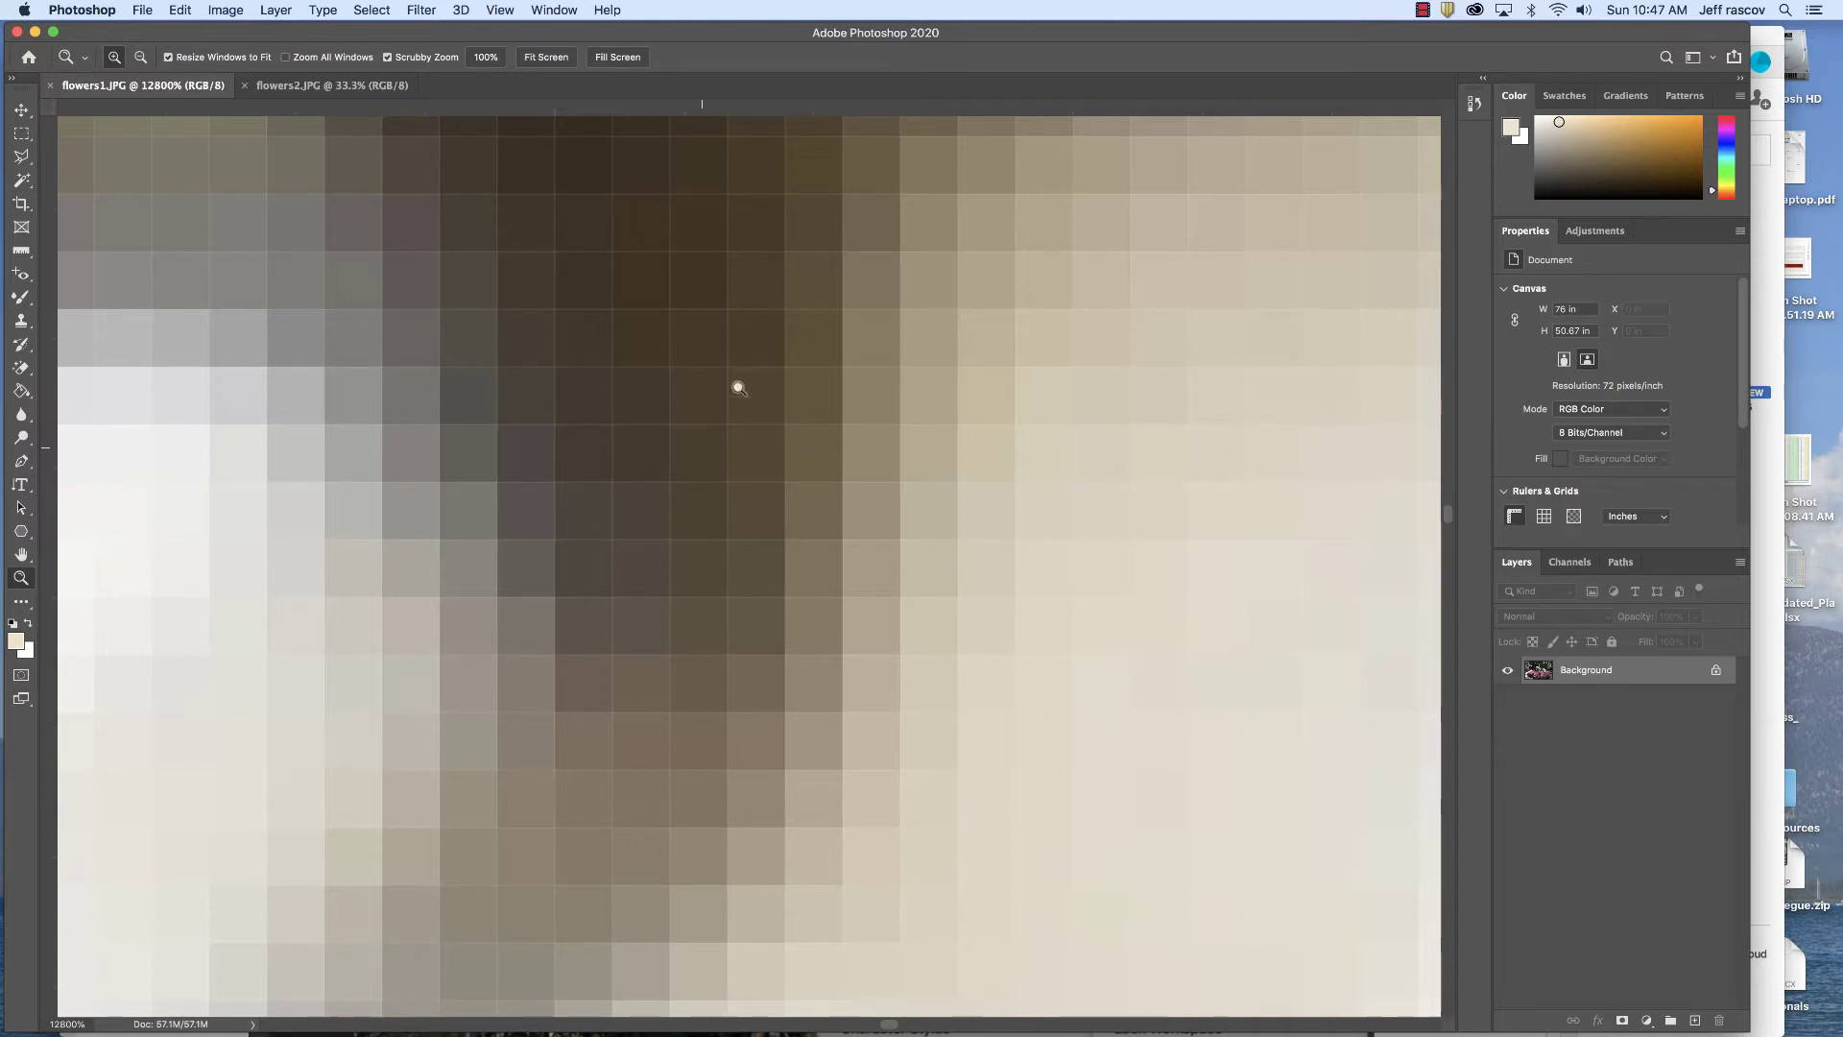
Sample several dark and light pixels of the magnified vase with the foreground Color Picker and accept the beige #d2c7b1
click(18, 643)
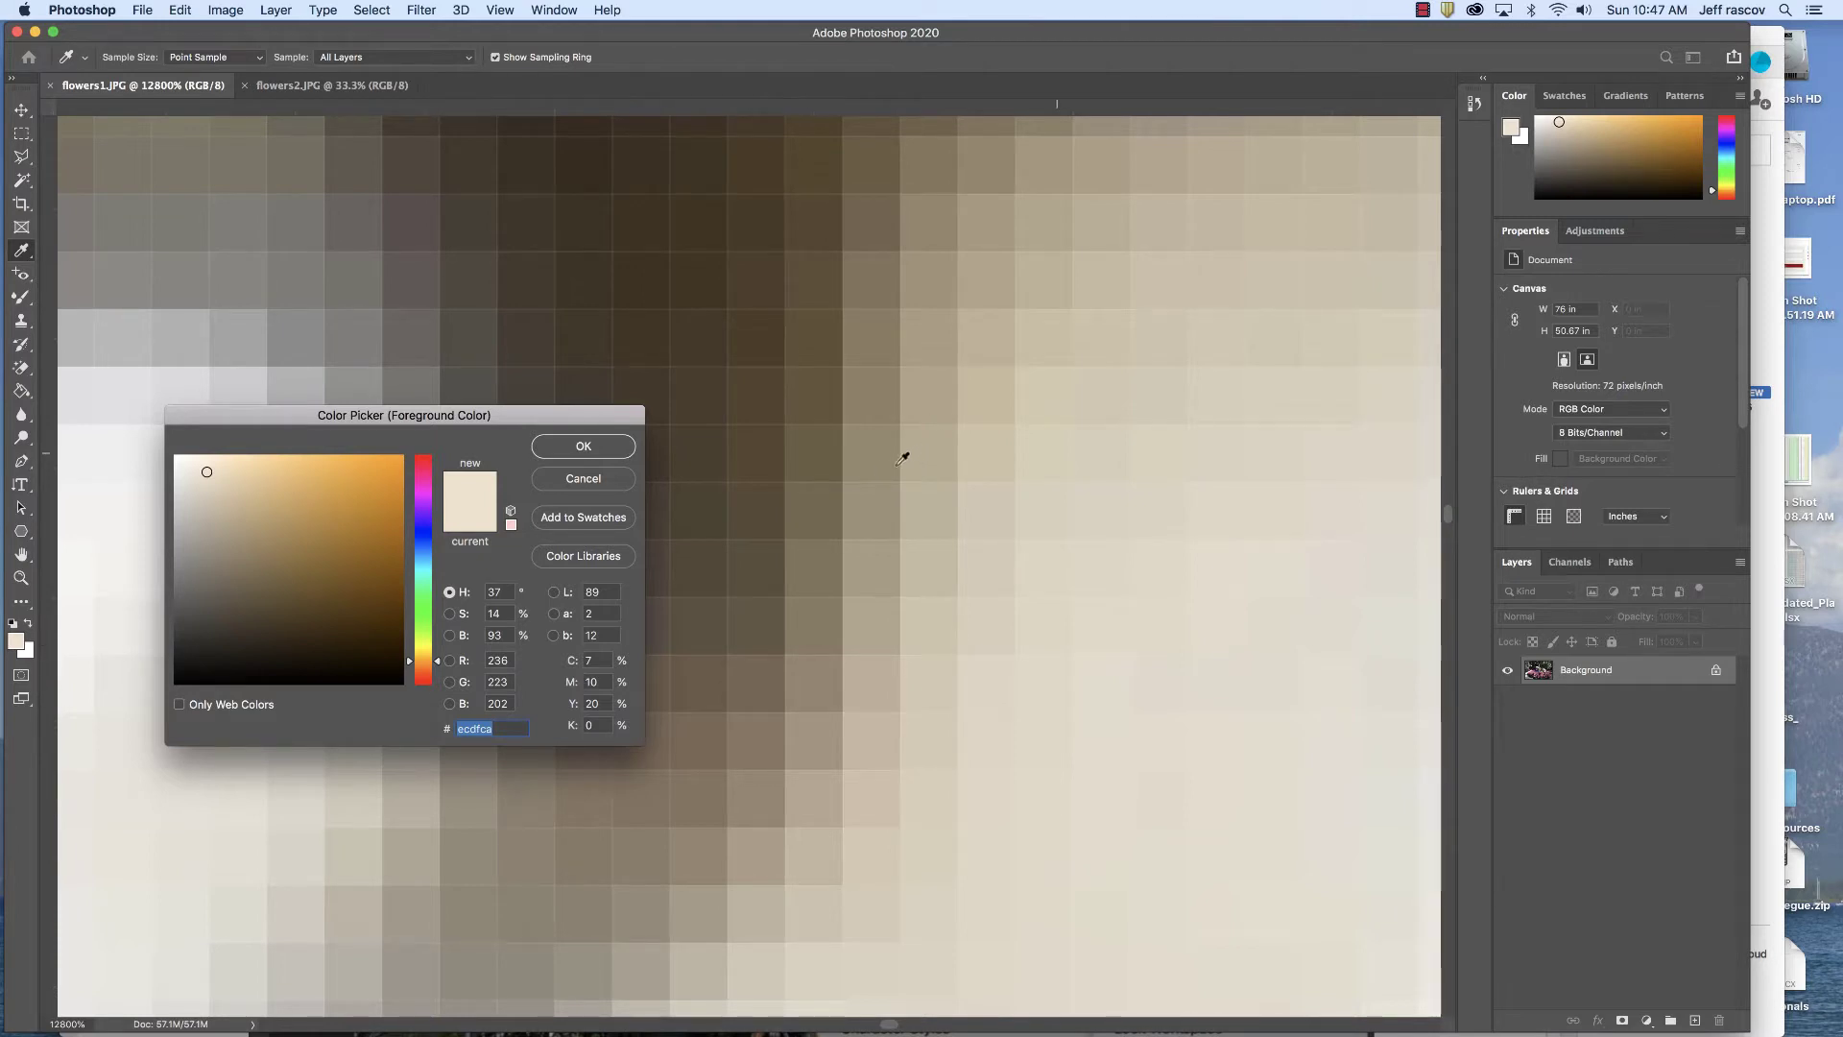
click(816, 401)
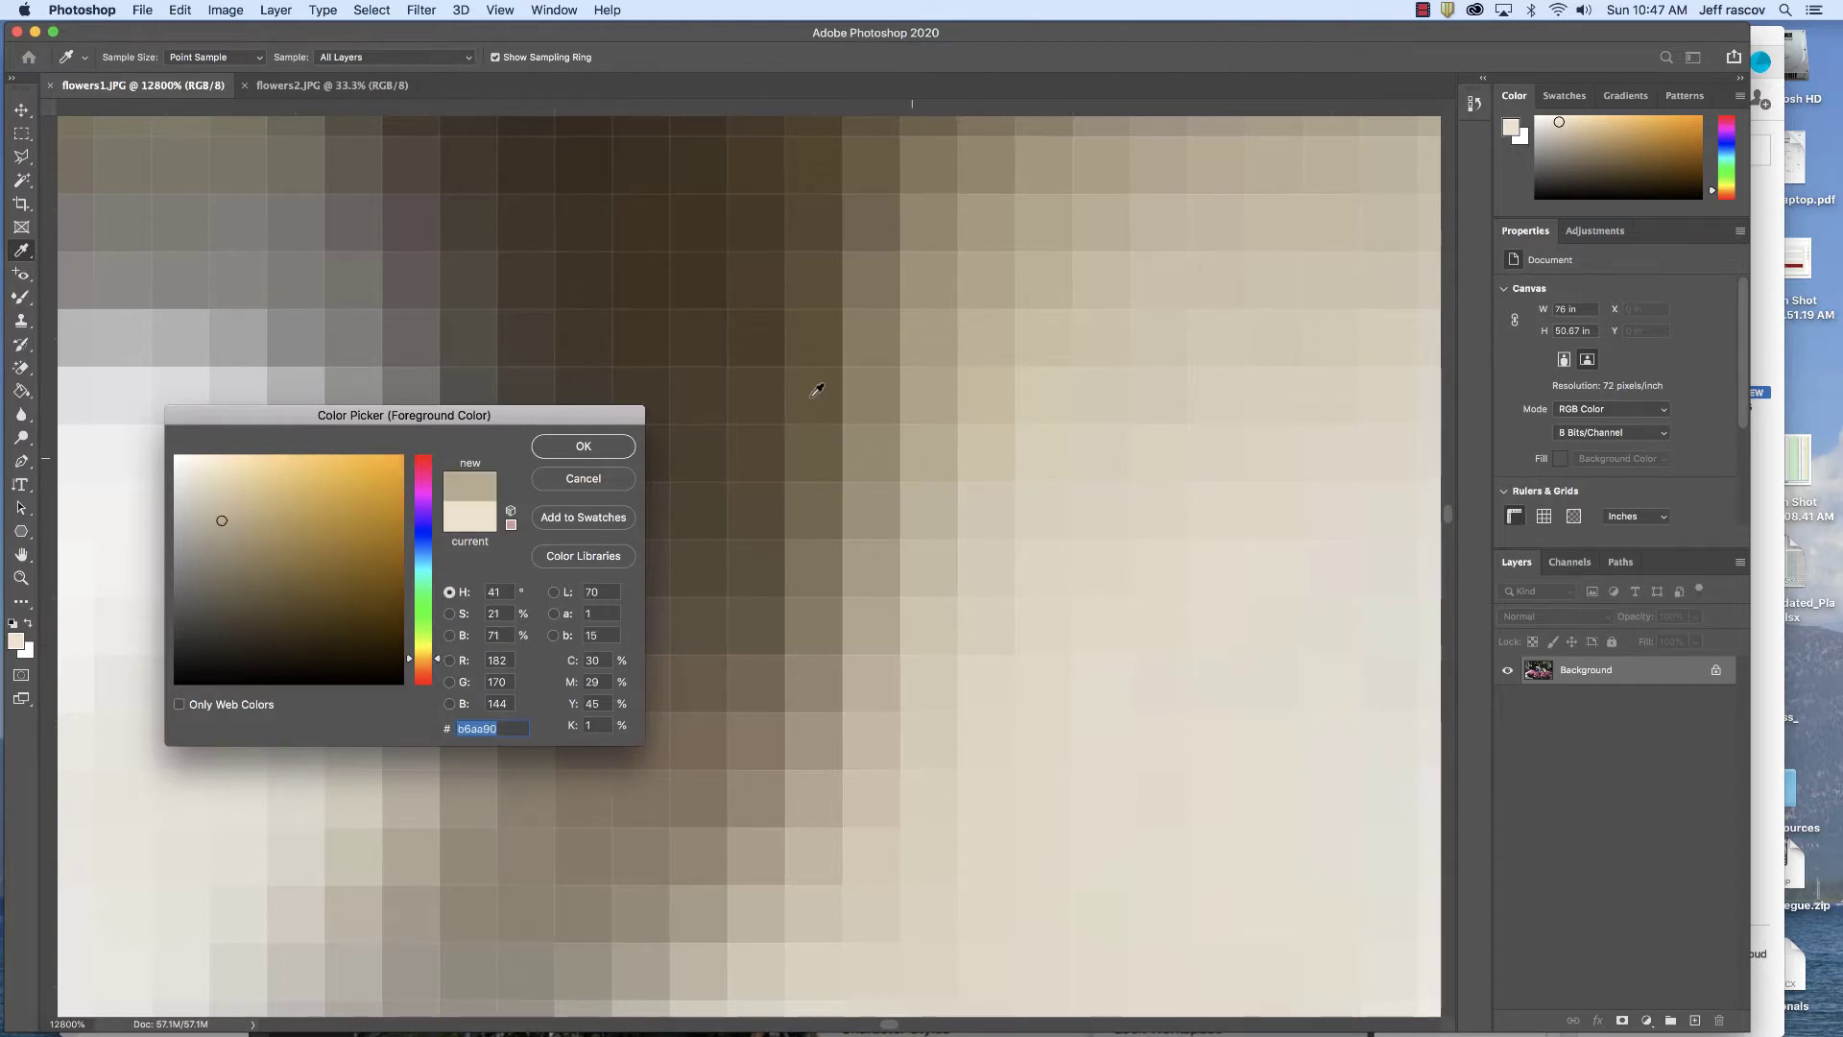
click(705, 343)
click(758, 425)
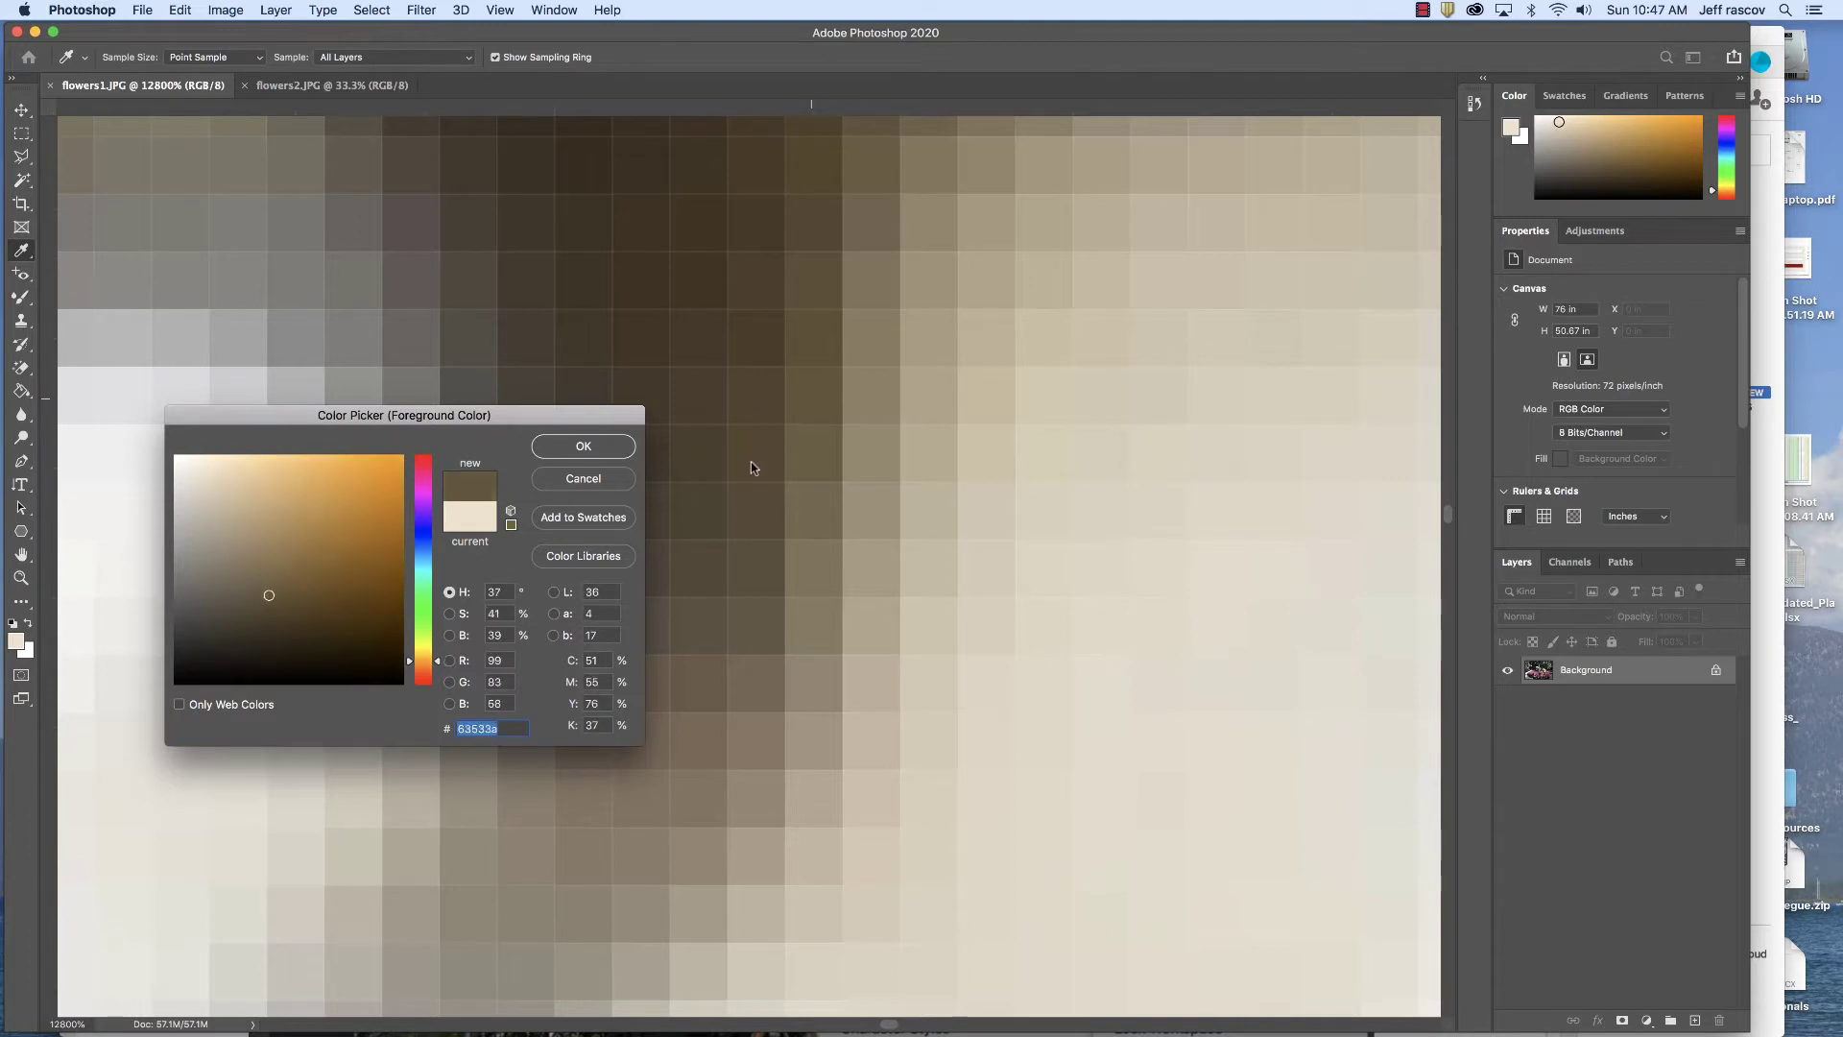
click(765, 560)
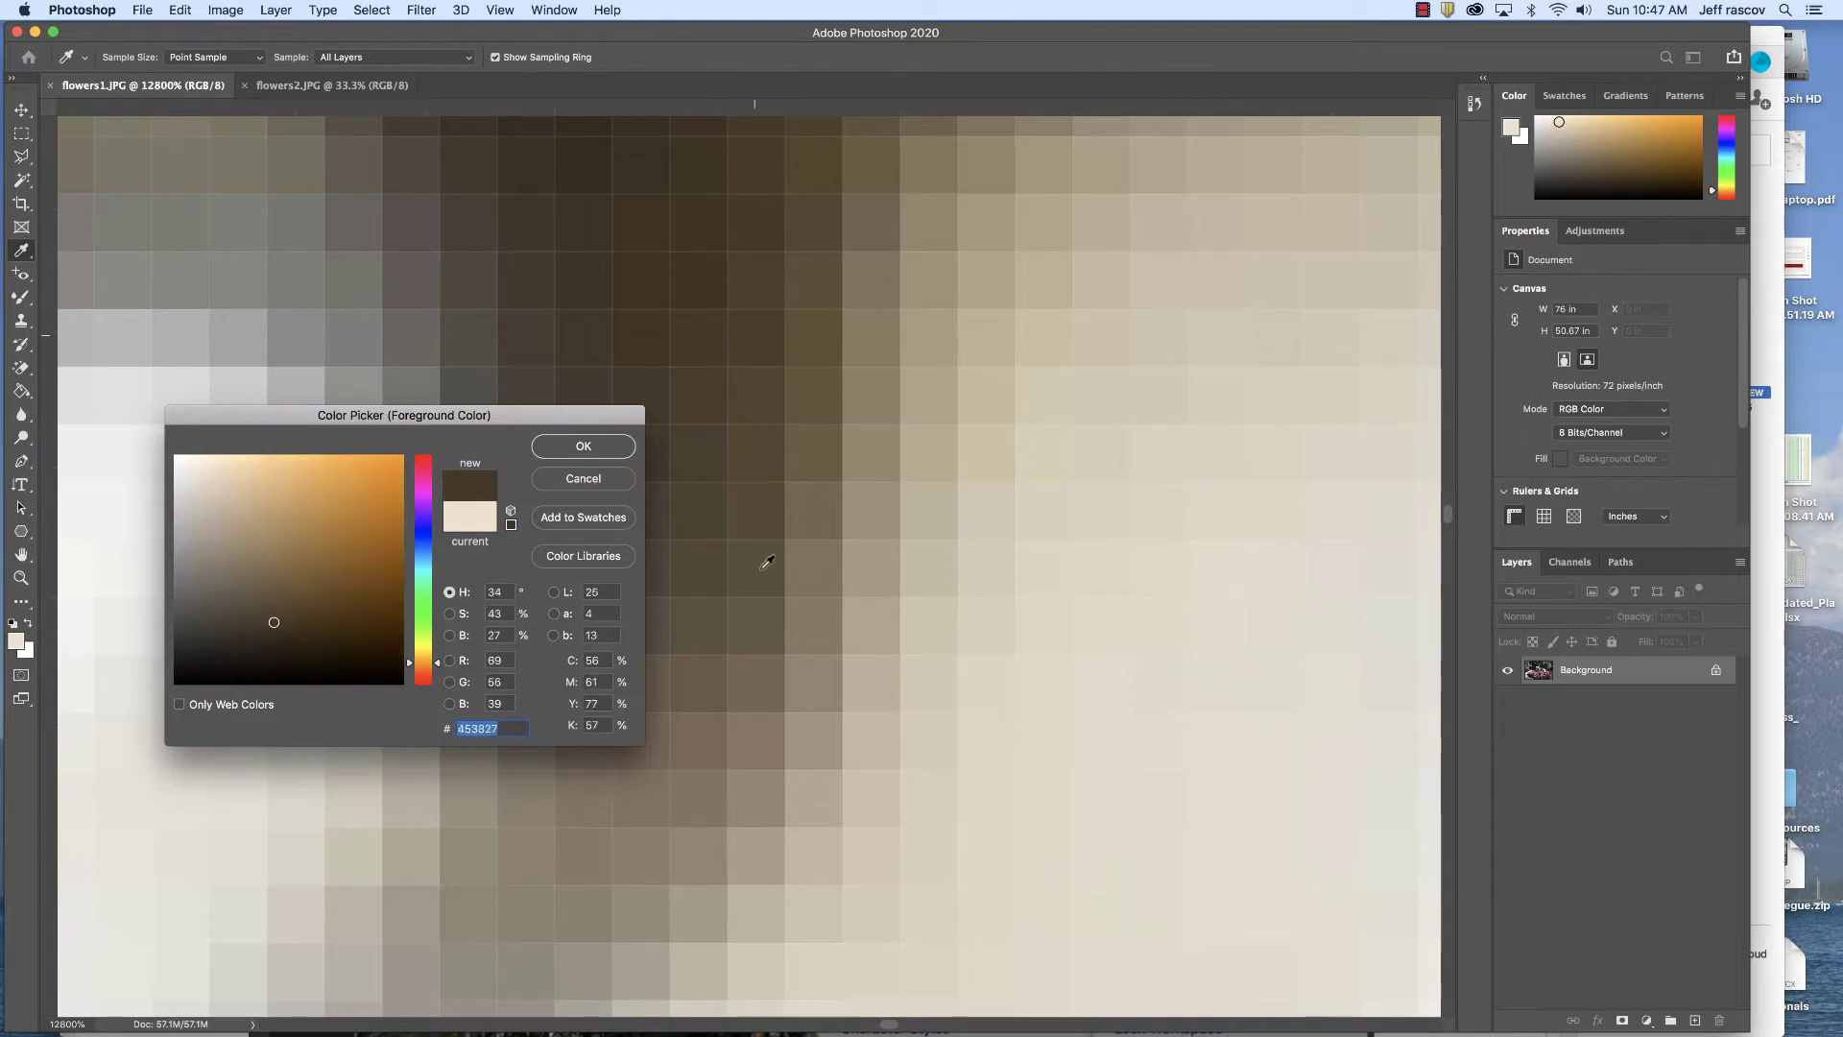
click(771, 741)
click(883, 789)
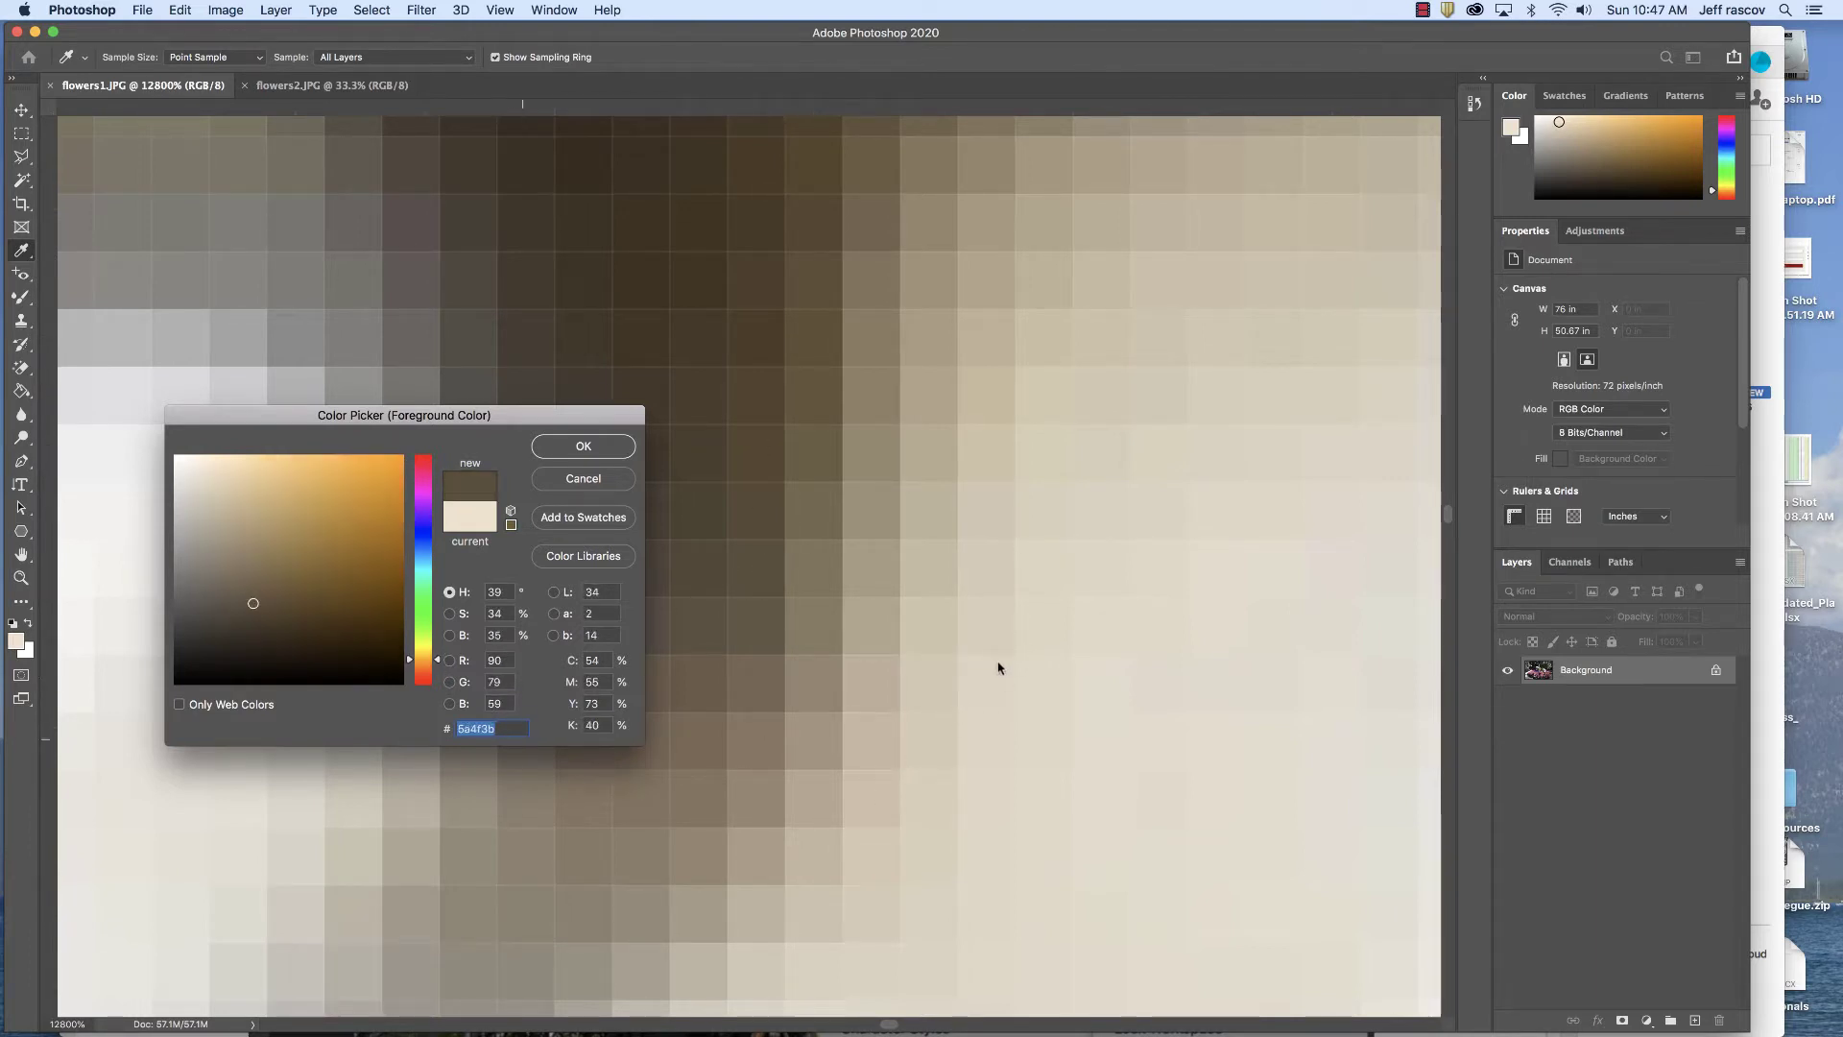
drag(1202, 644, 939, 687)
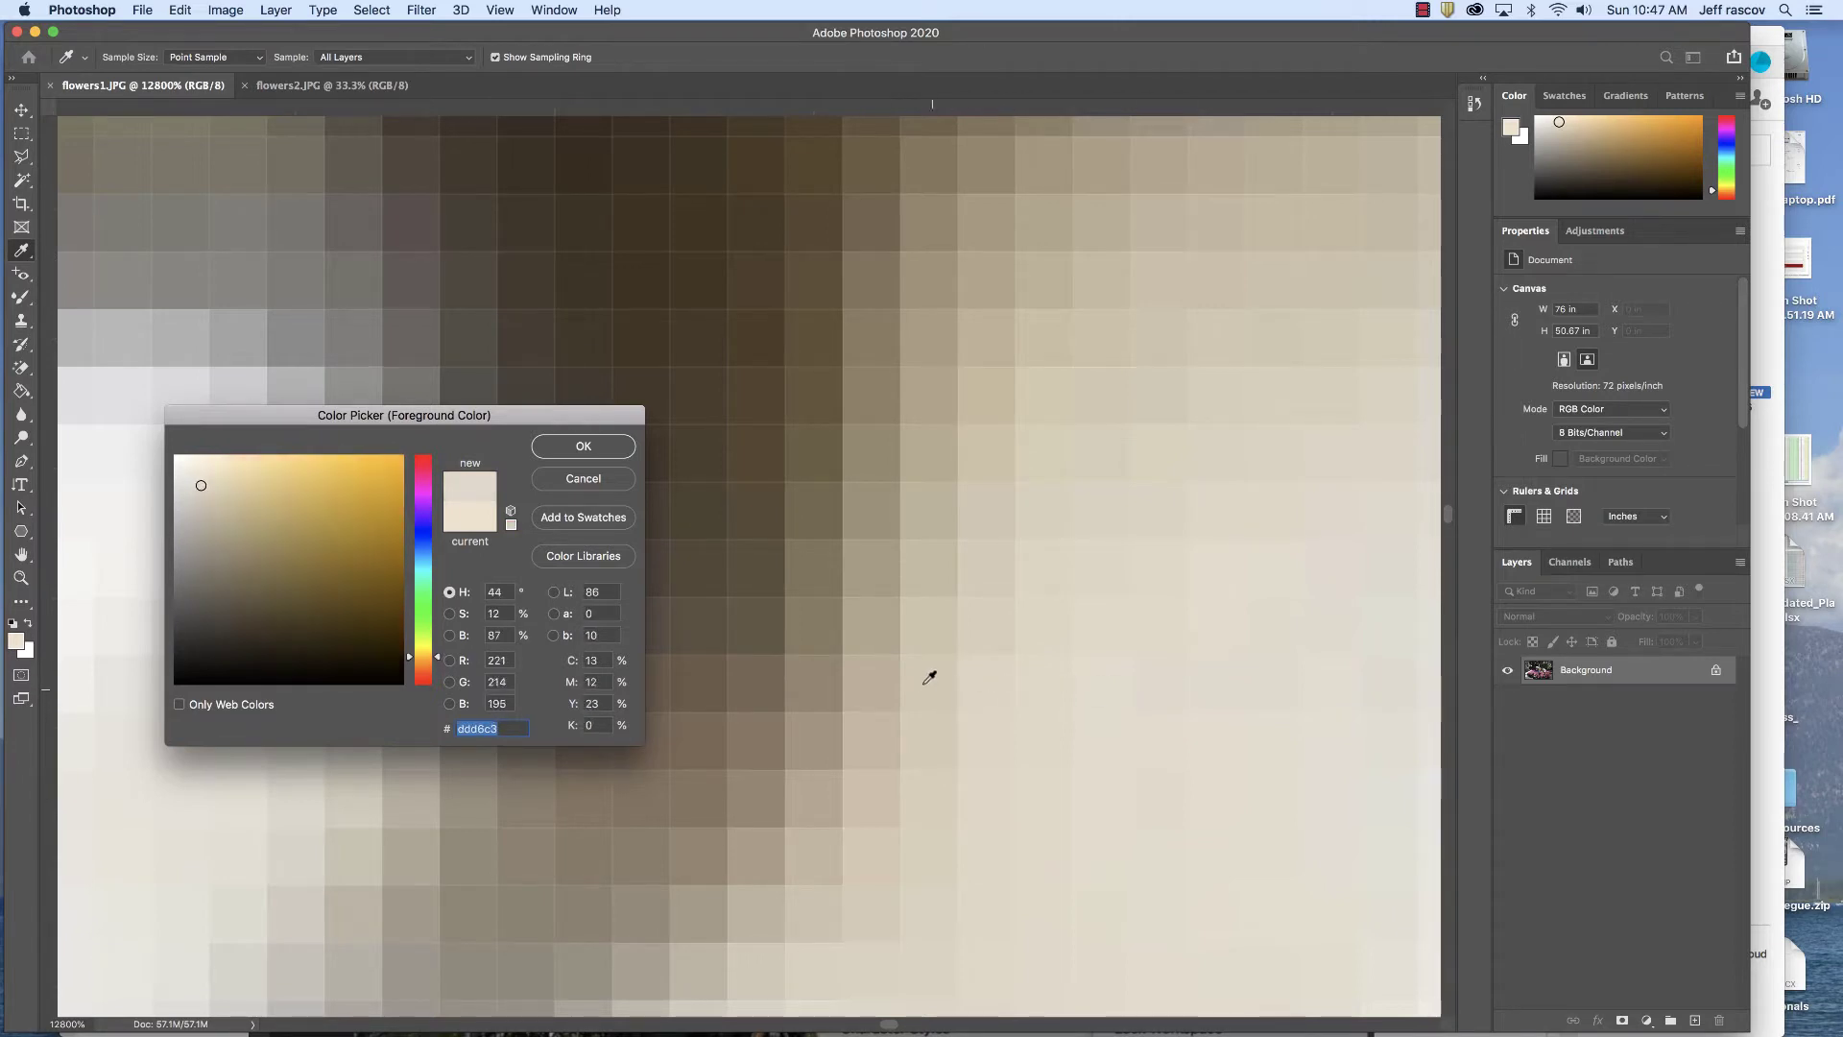
click(844, 619)
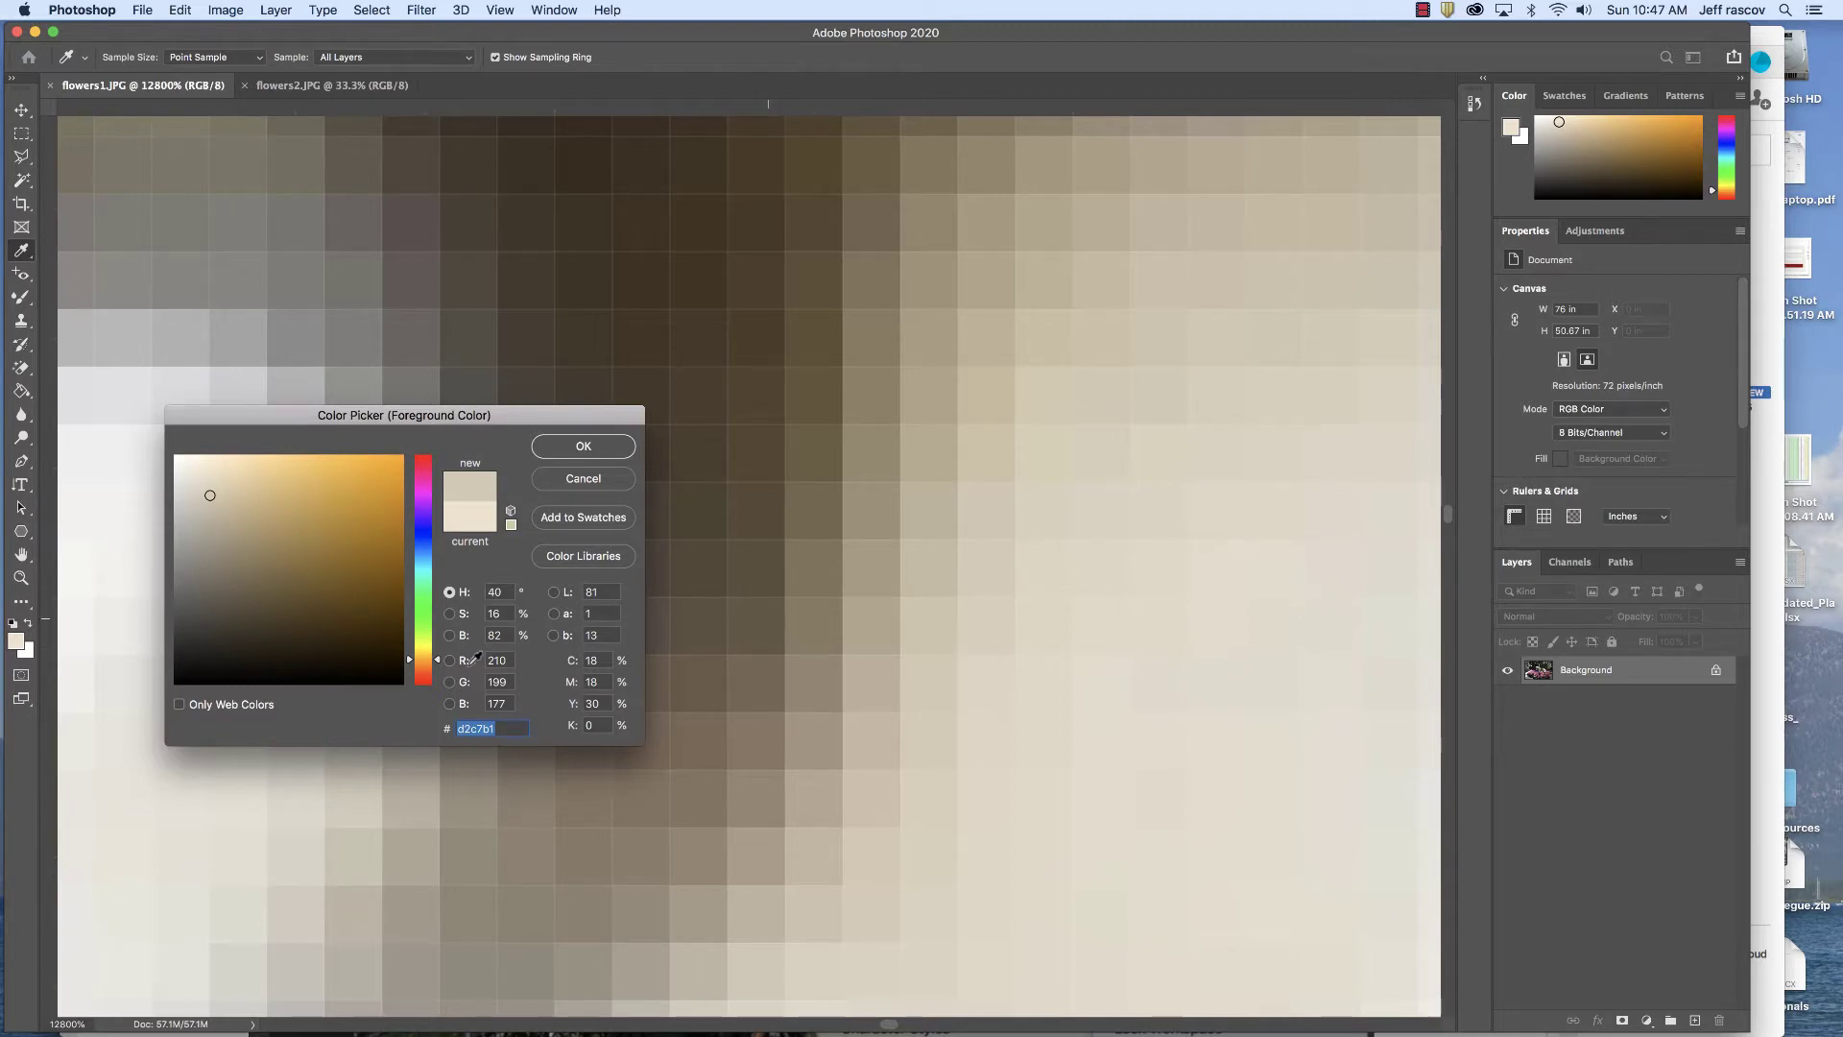
click(583, 446)
Zoom flowers1.JPG out from the pixel grid to 400% with the Zoom tool
key(z)
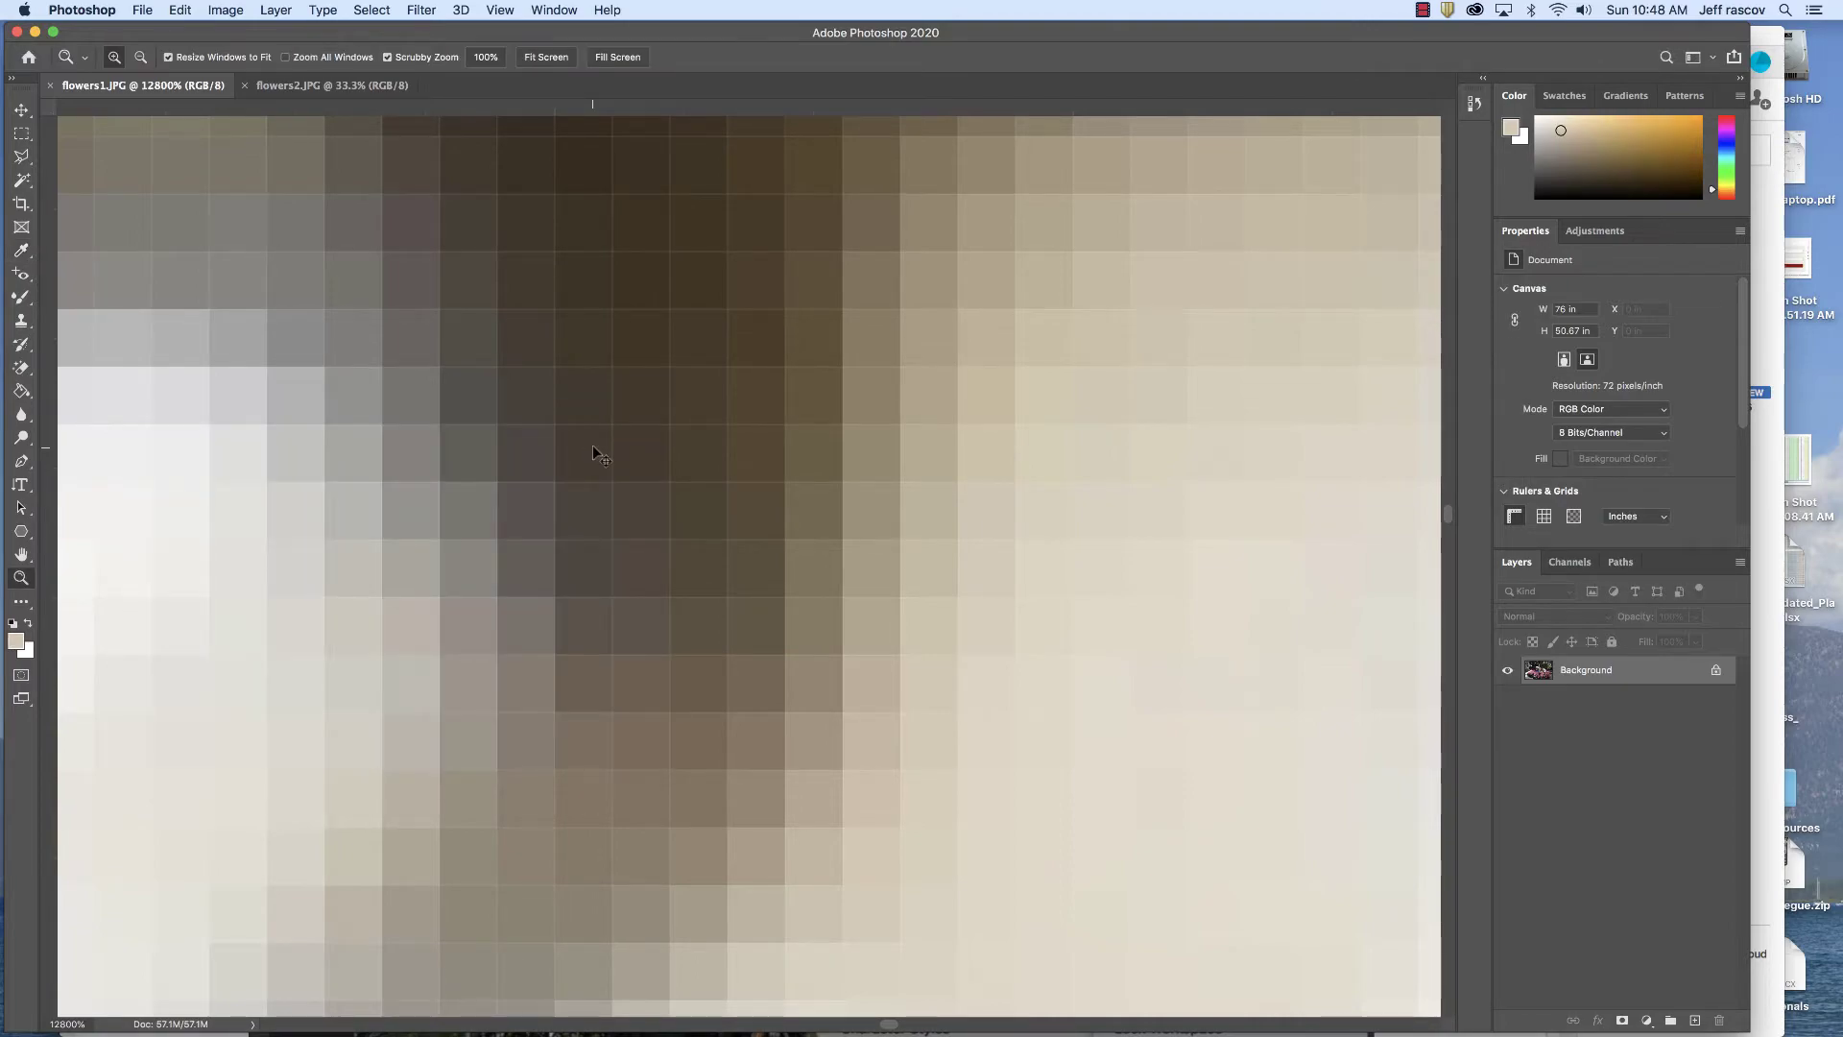
alt+click(593, 448)
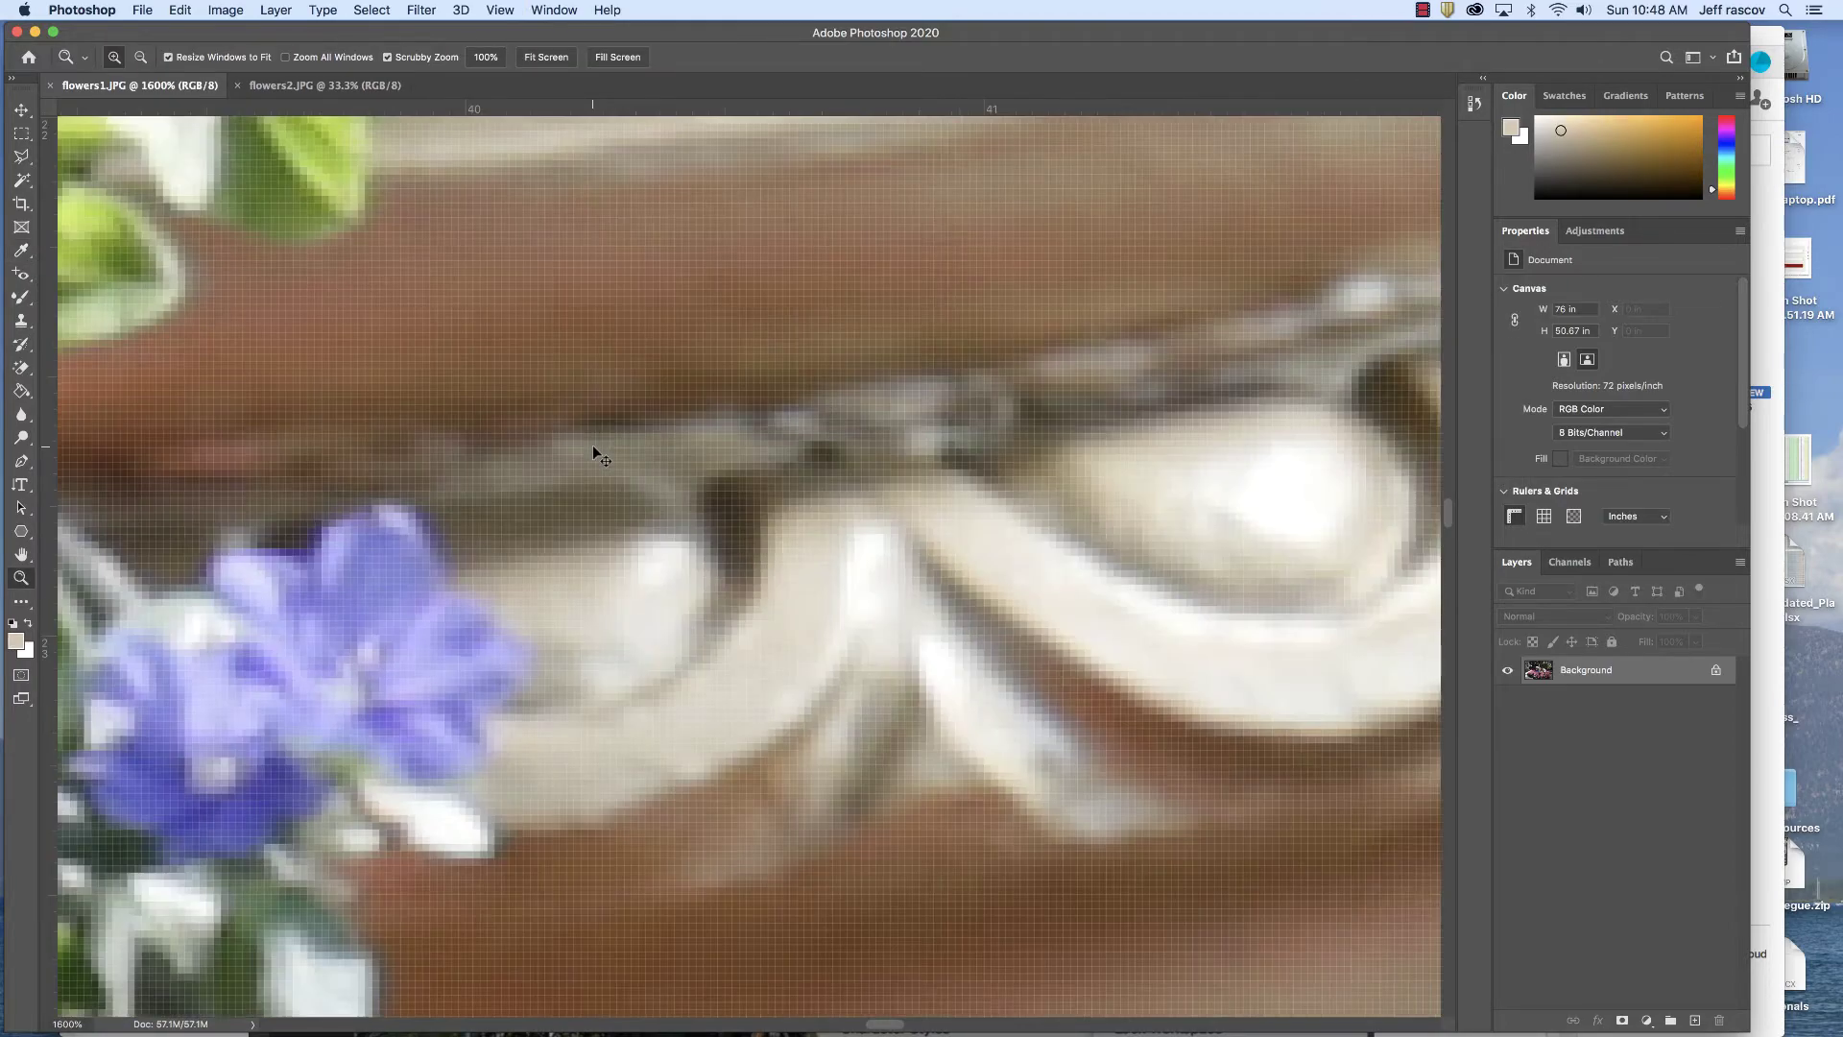
alt+click(592, 446)
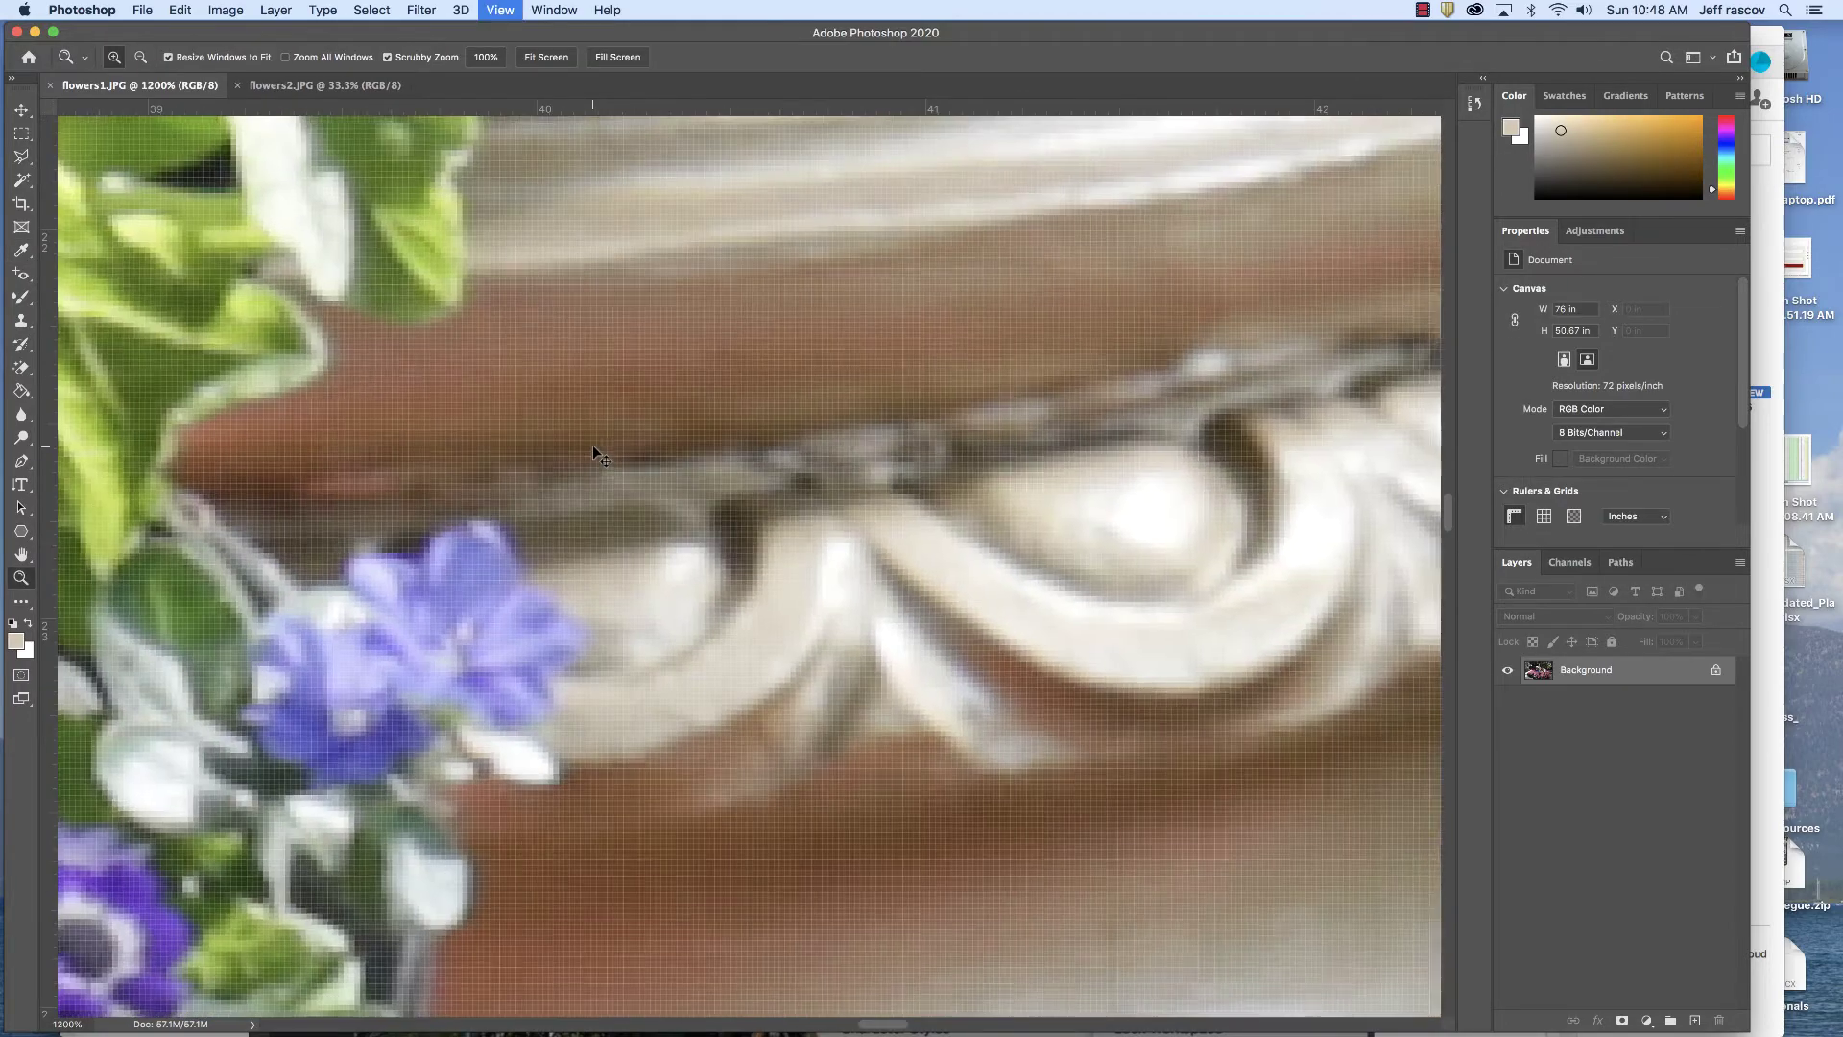
alt+click(592, 447)
alt+click(592, 447)
alt+click(593, 446)
alt+click(592, 446)
alt+click(592, 447)
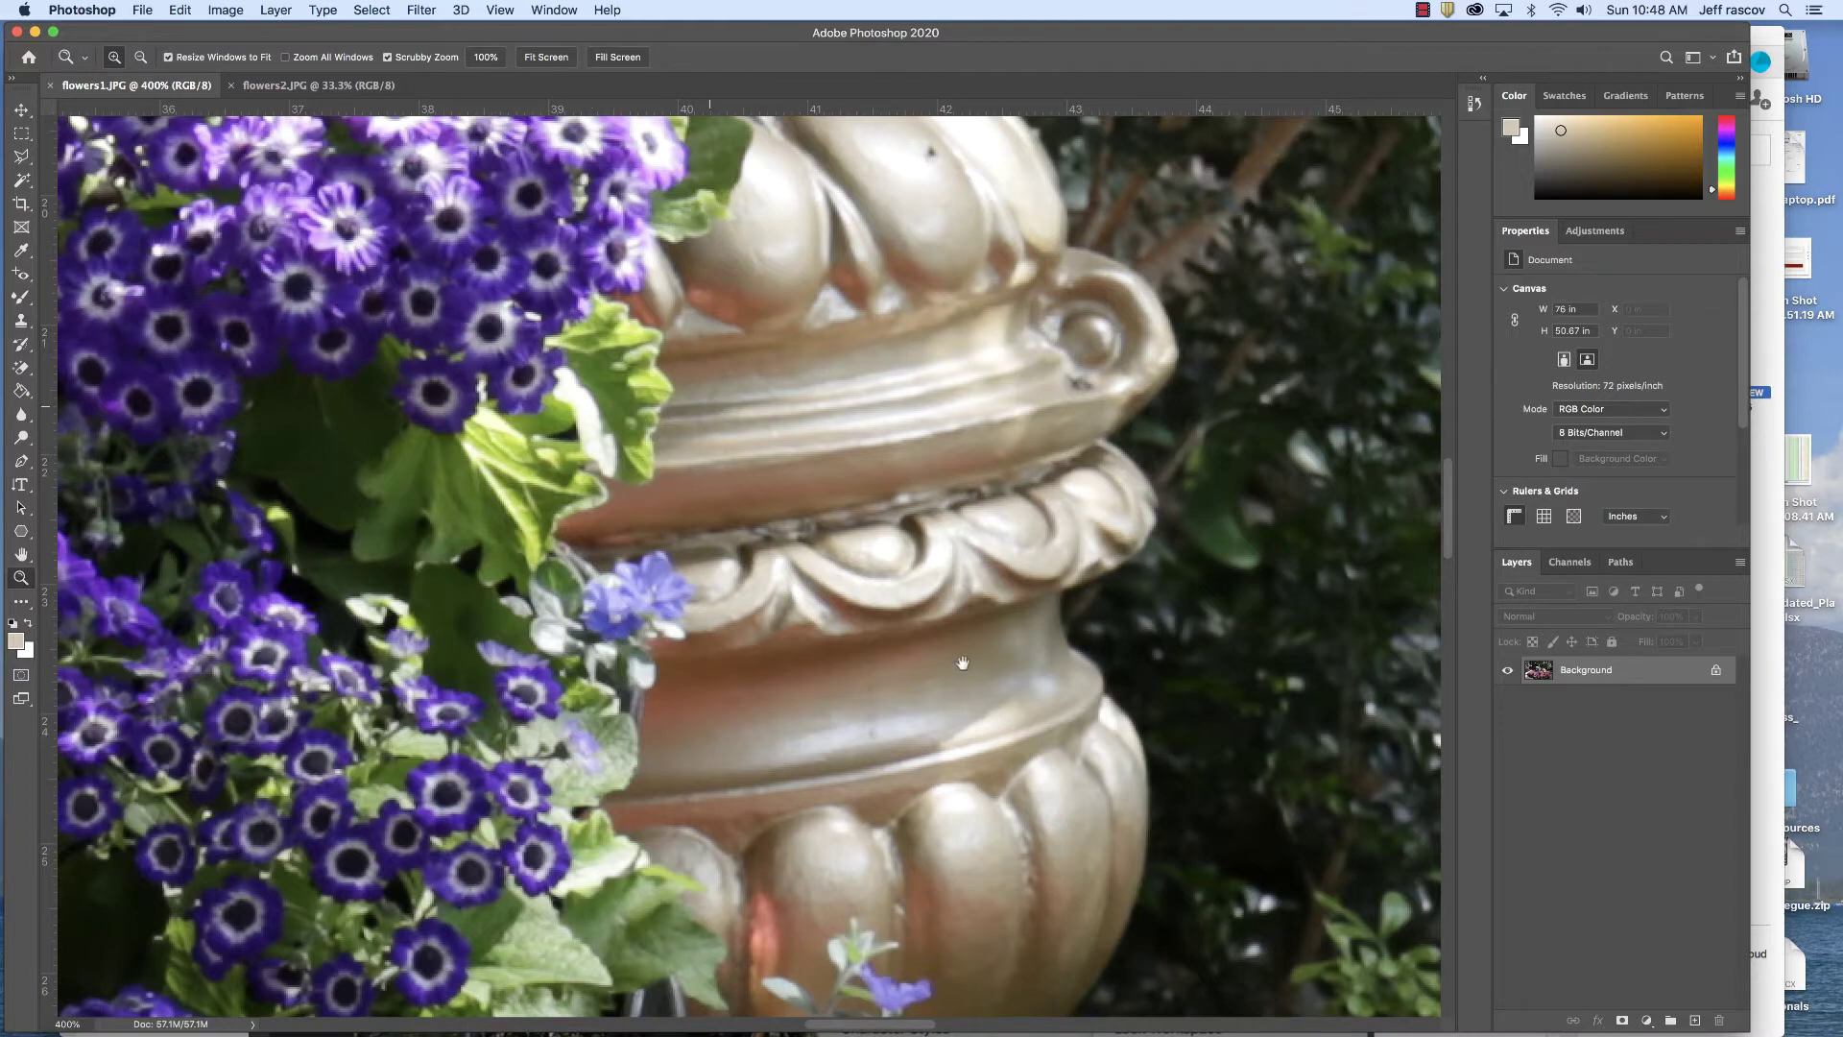
Pan across the vase, purple flowers and woven basket in flowers1.JPG at 400% and 200% magnification
drag(678, 430, 681, 381)
scroll(680, 381, right, 5)
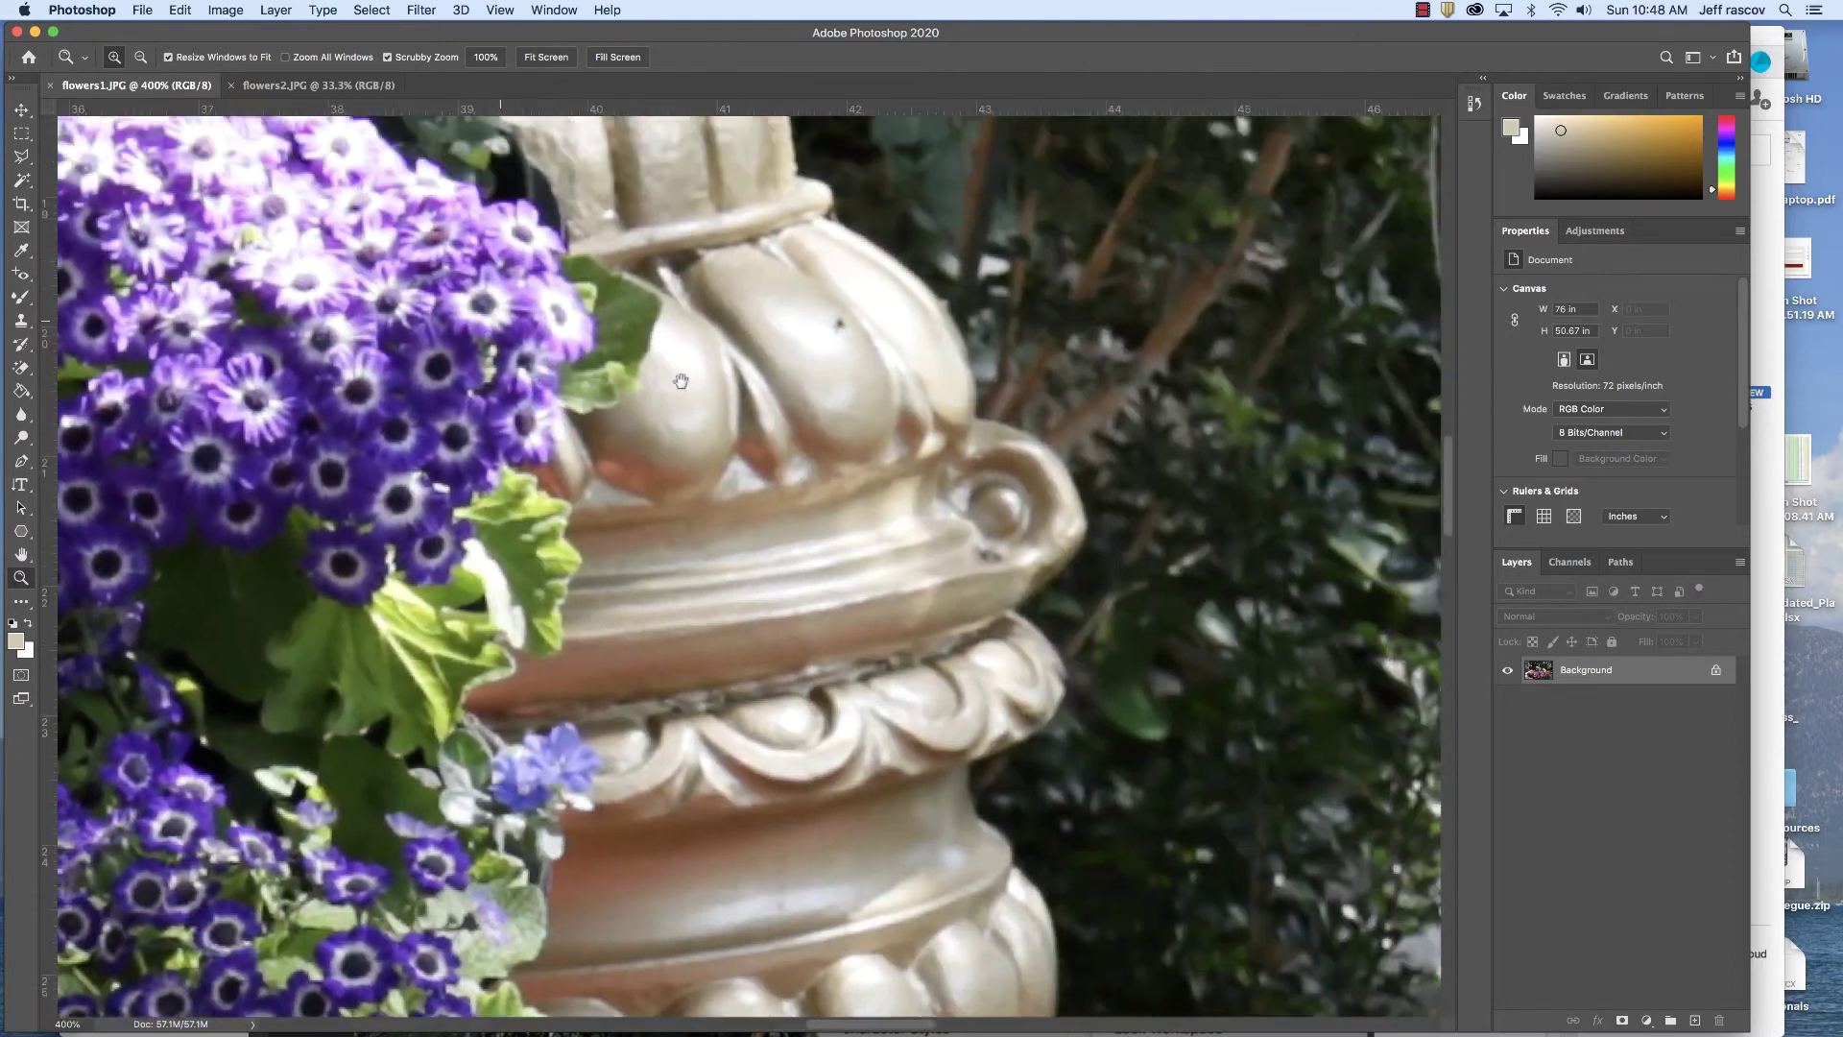
scroll(681, 381, left, 10)
scroll(681, 381, up, 4)
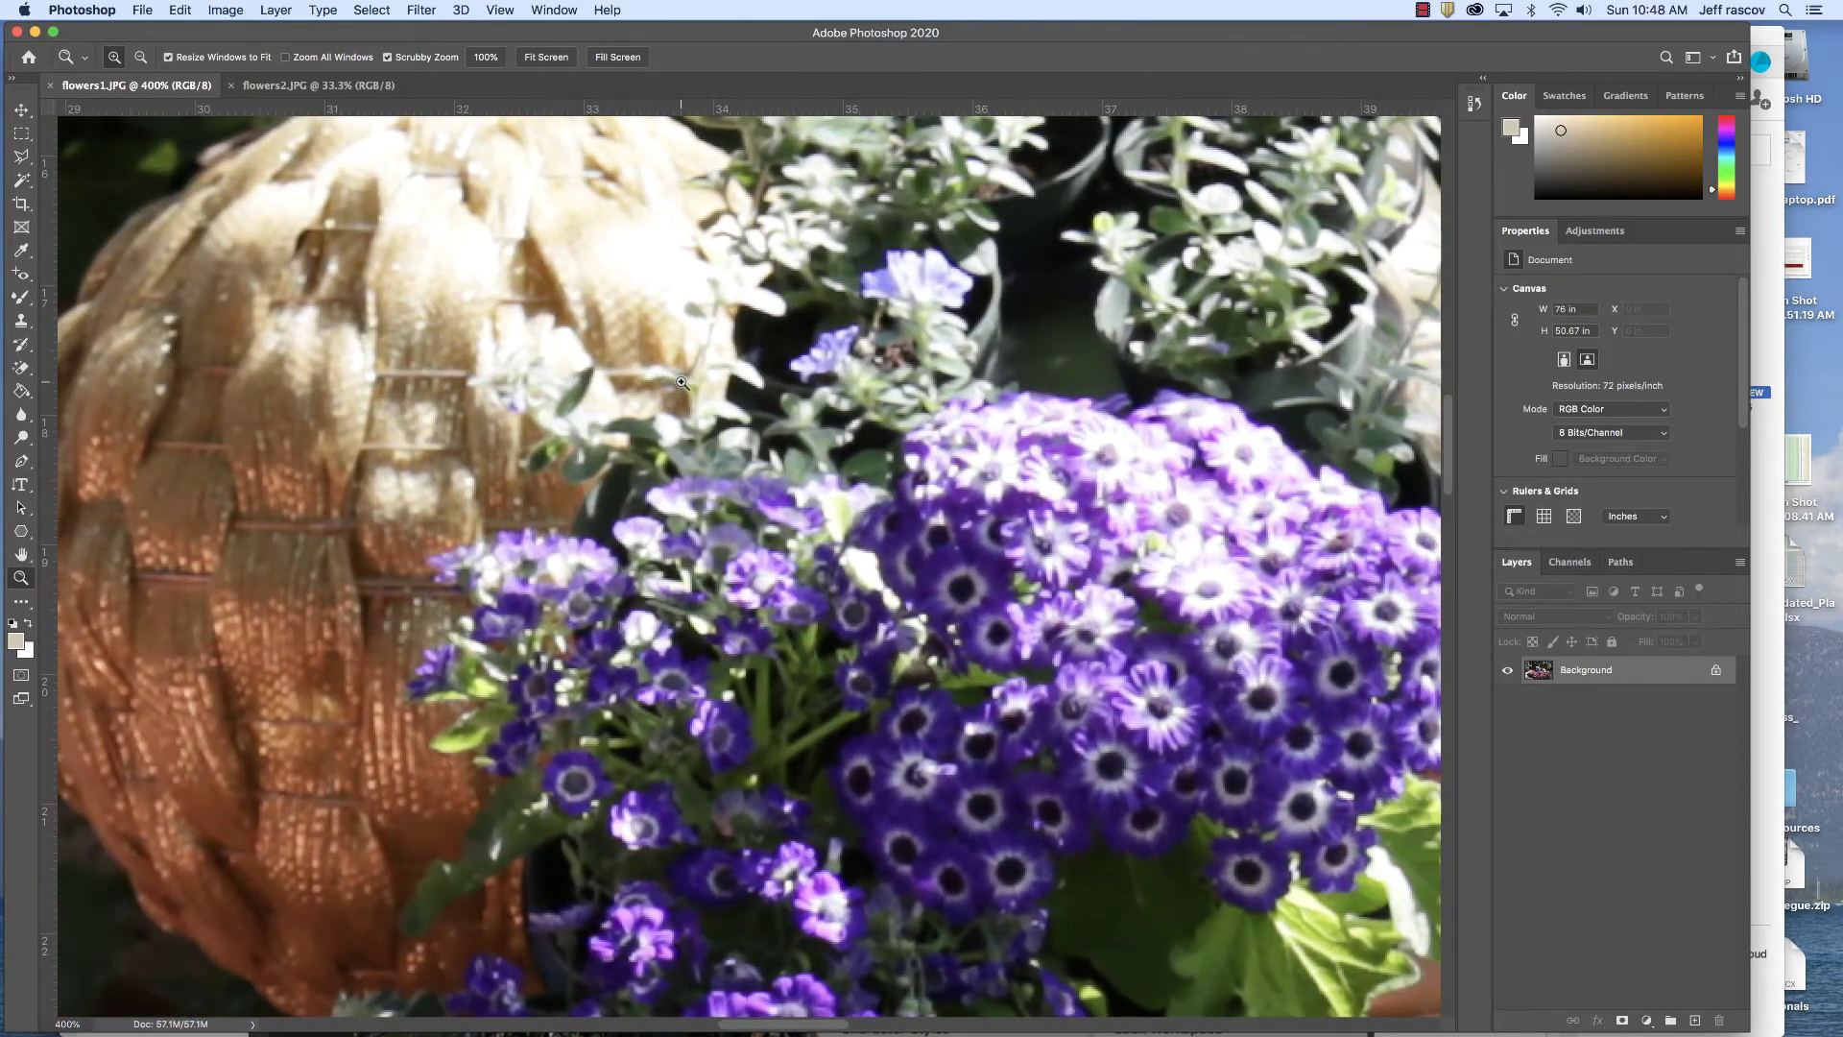
alt+click(972, 582)
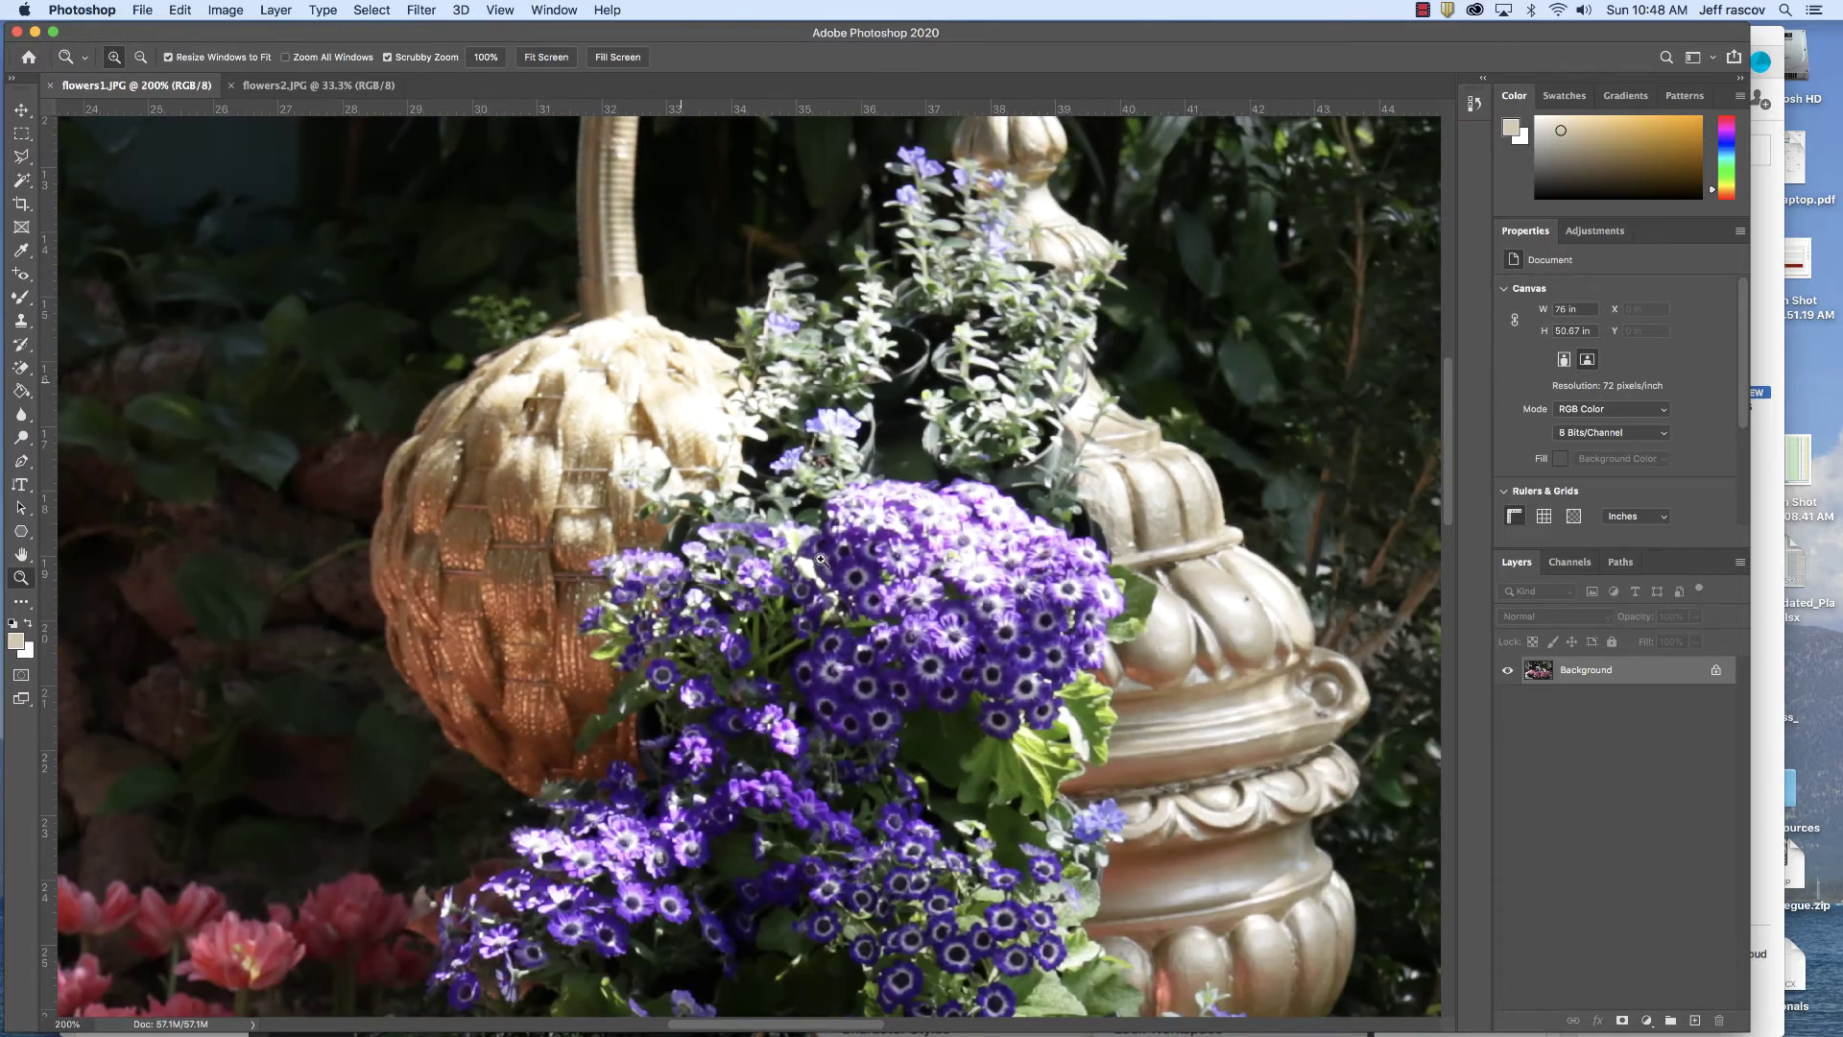
scroll(817, 372, up, 3)
scroll(816, 372, left, 3)
scroll(816, 372, right, 4)
scroll(816, 373, up, 3)
scroll(679, 543, left, 6)
scroll(679, 543, down, 3)
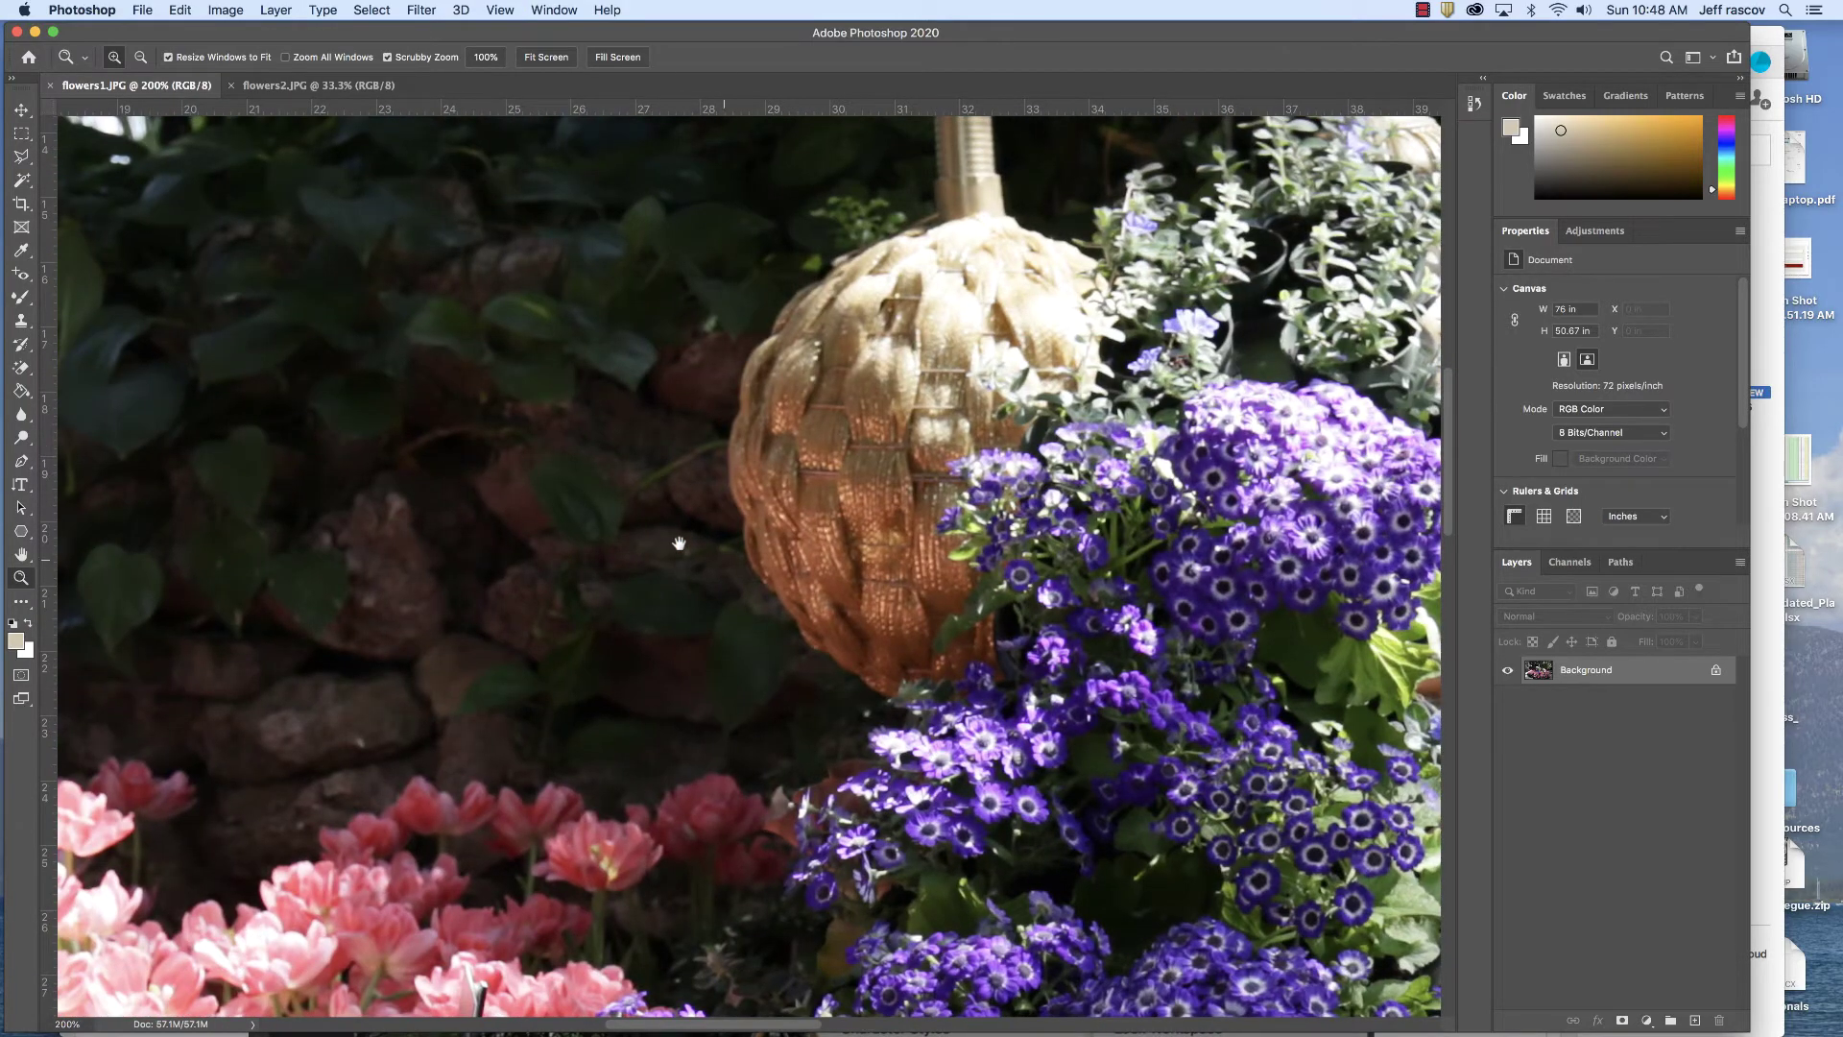
Zoom flowers1.JPG out to 50% to show the whole image
key(super+minus)
key(super+minus)
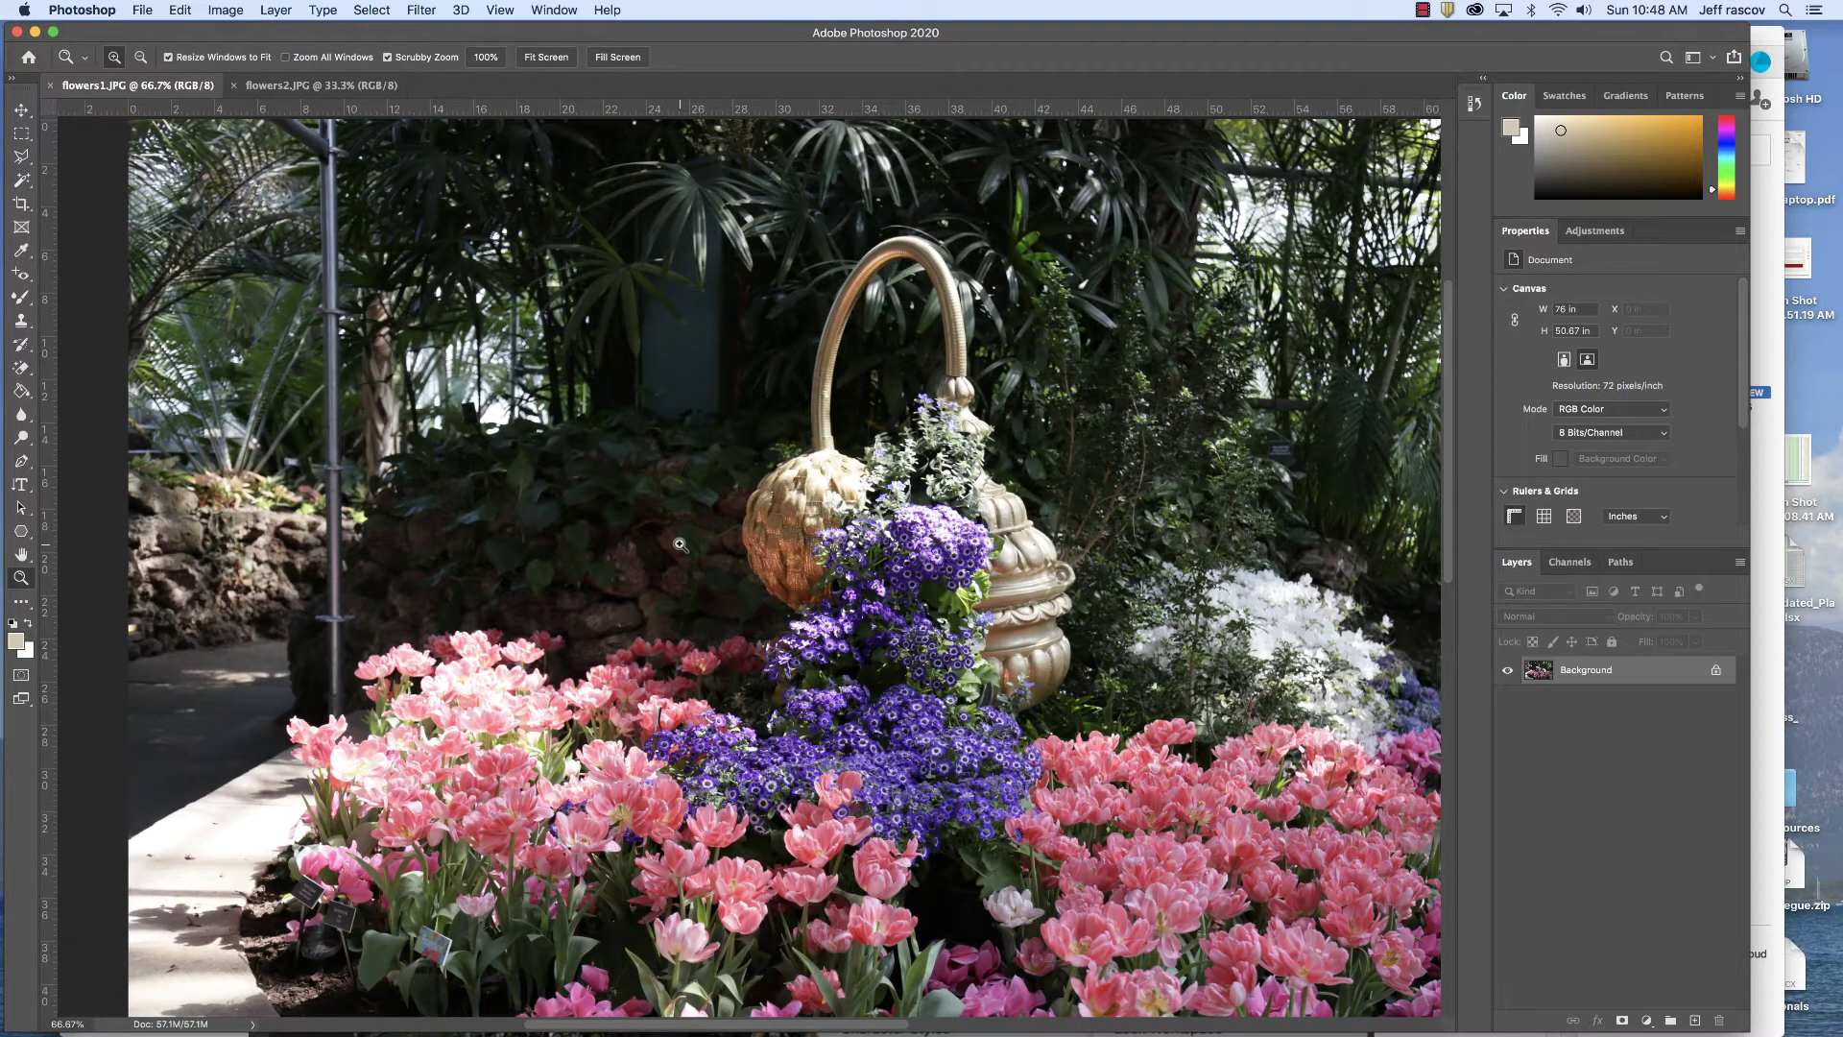
key(super+minus)
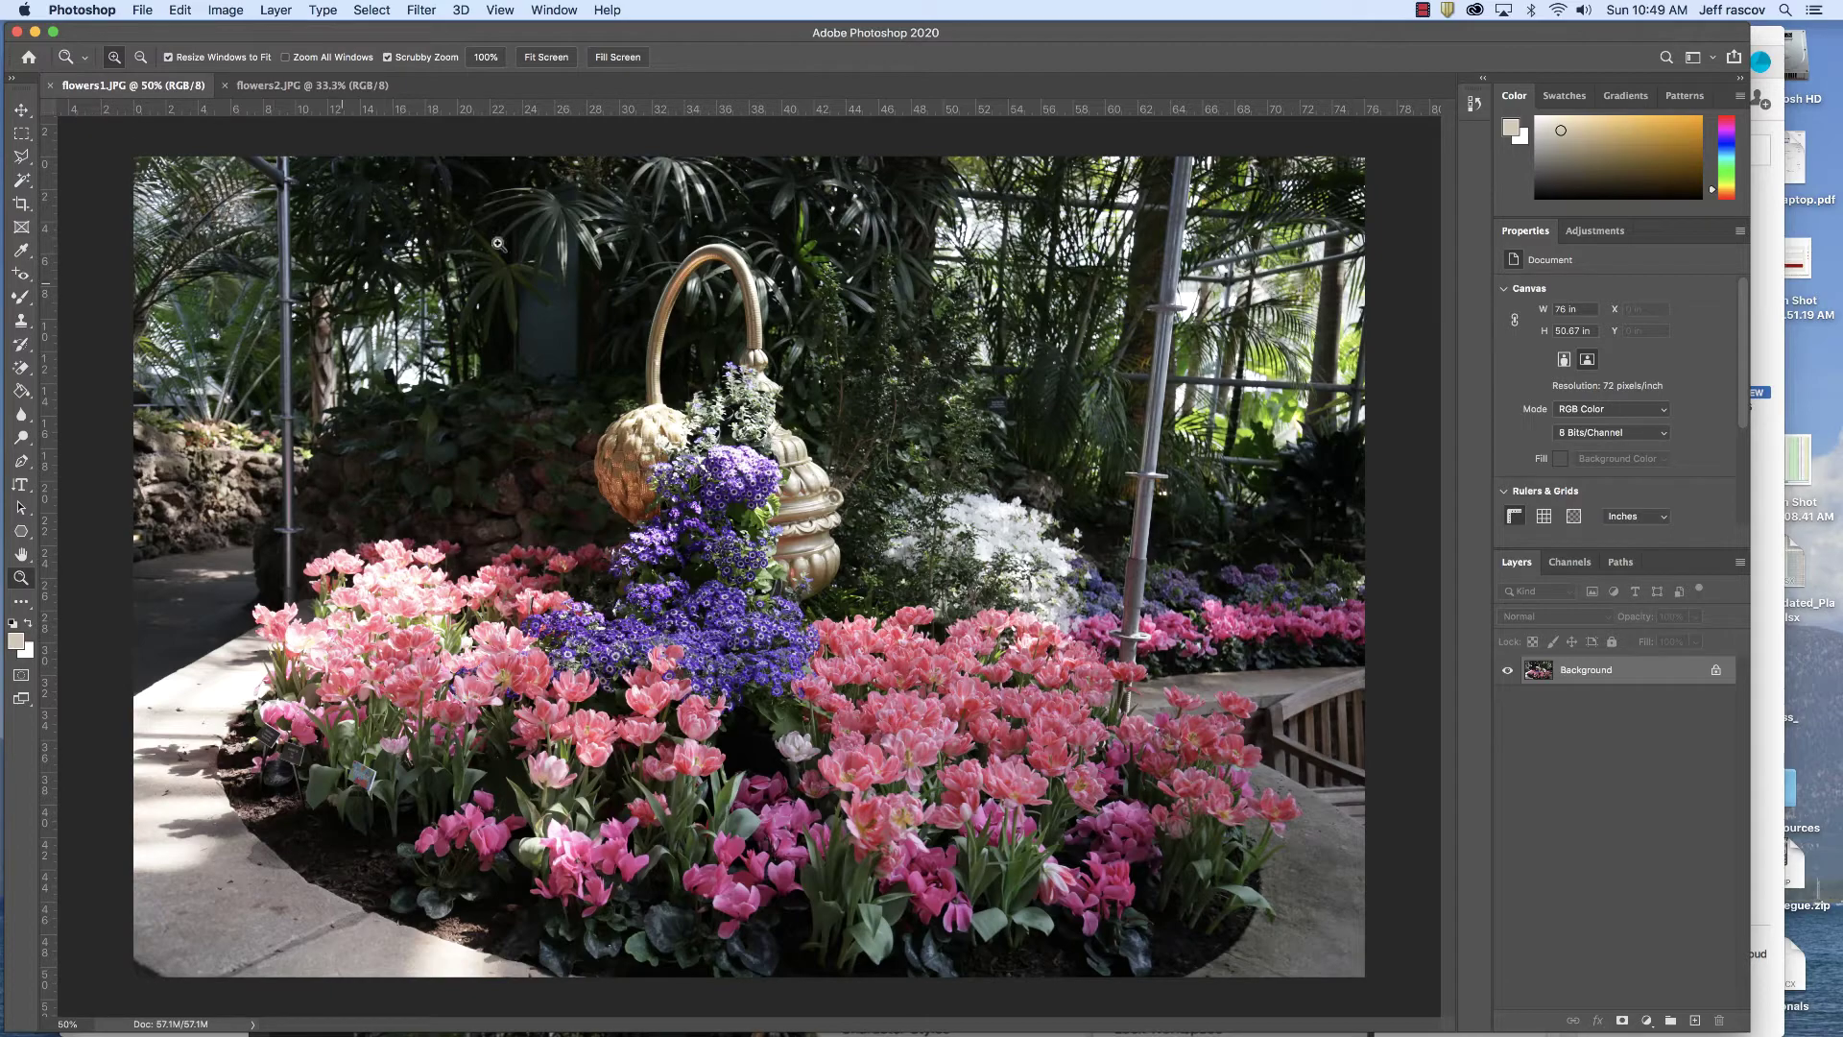
Hide Photoshop to switch to the lesson document Lesson1_fixing_photos.pdf in Acrobat
key(ctrl+F2)
key(Down)
key(Down)
key(Down)
key(Down)
key(Down)
key(Return)
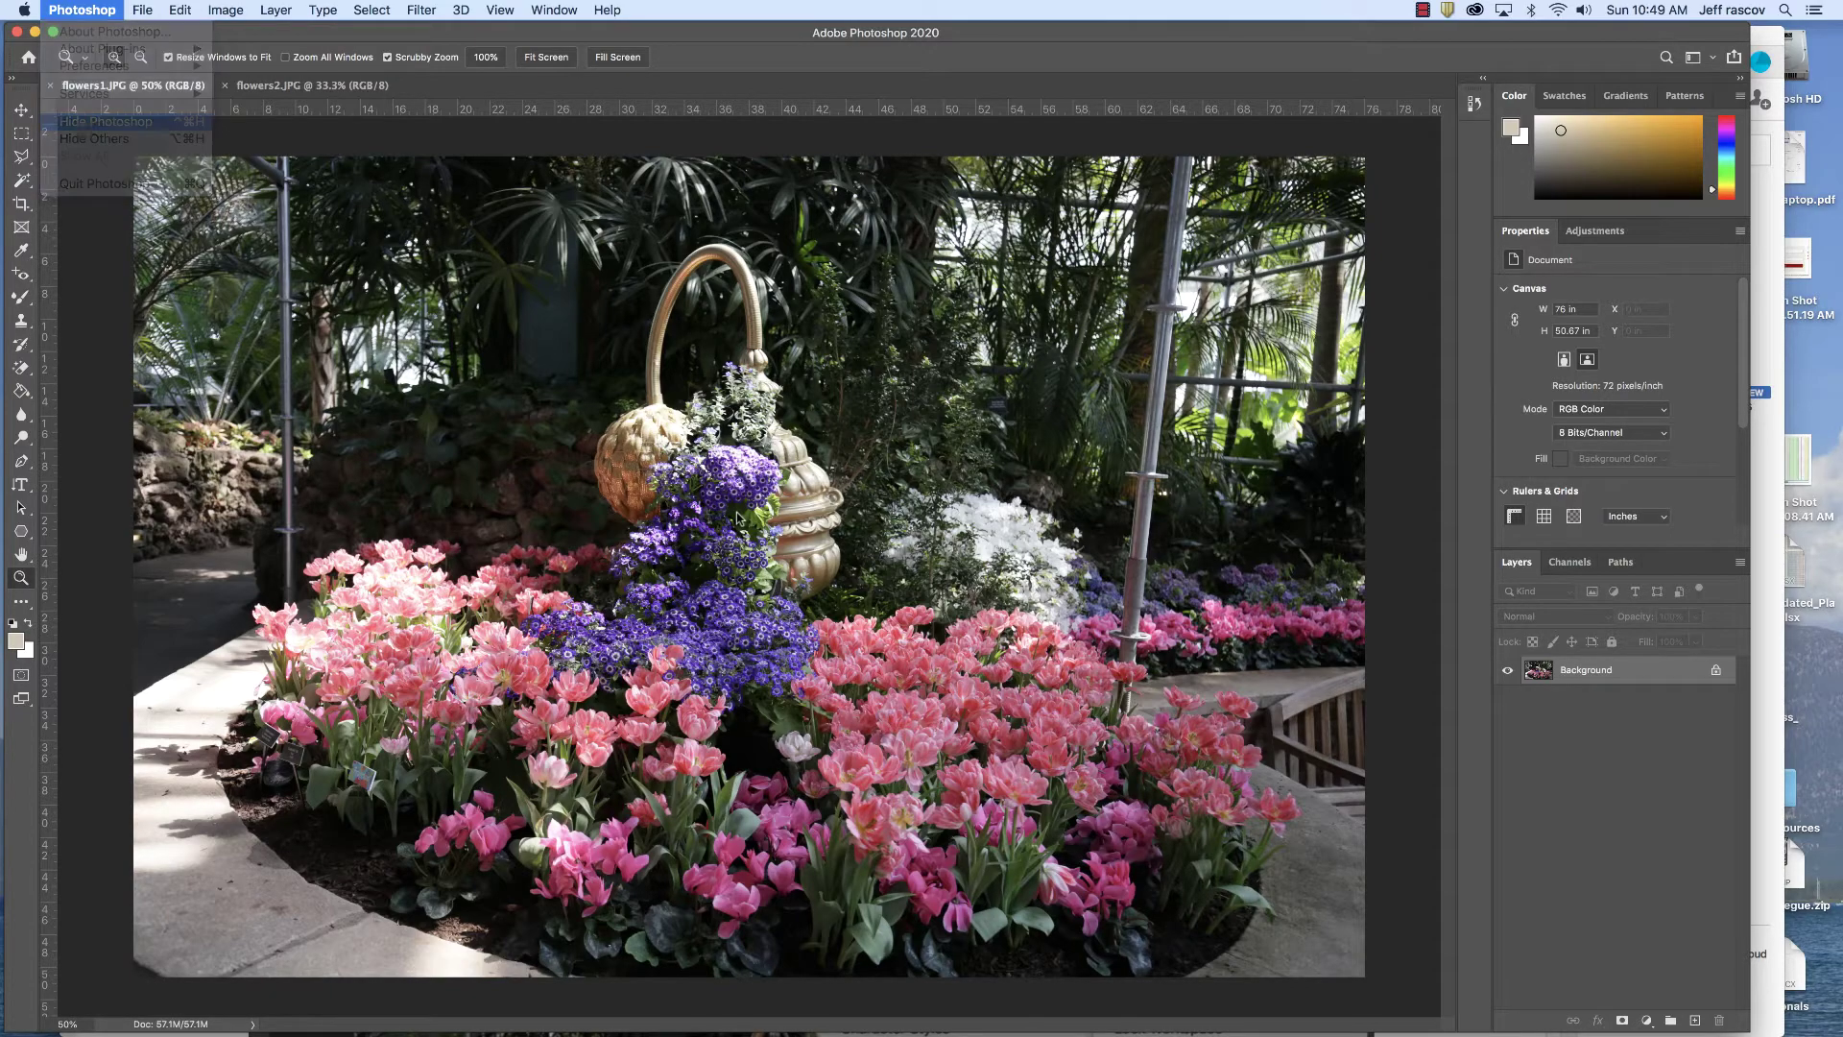
Read through the lesson PDF's zooming and pixel notes down to the page 2 section on image adjustments and Flowers2.JPG
scroll(738, 518, down, 10)
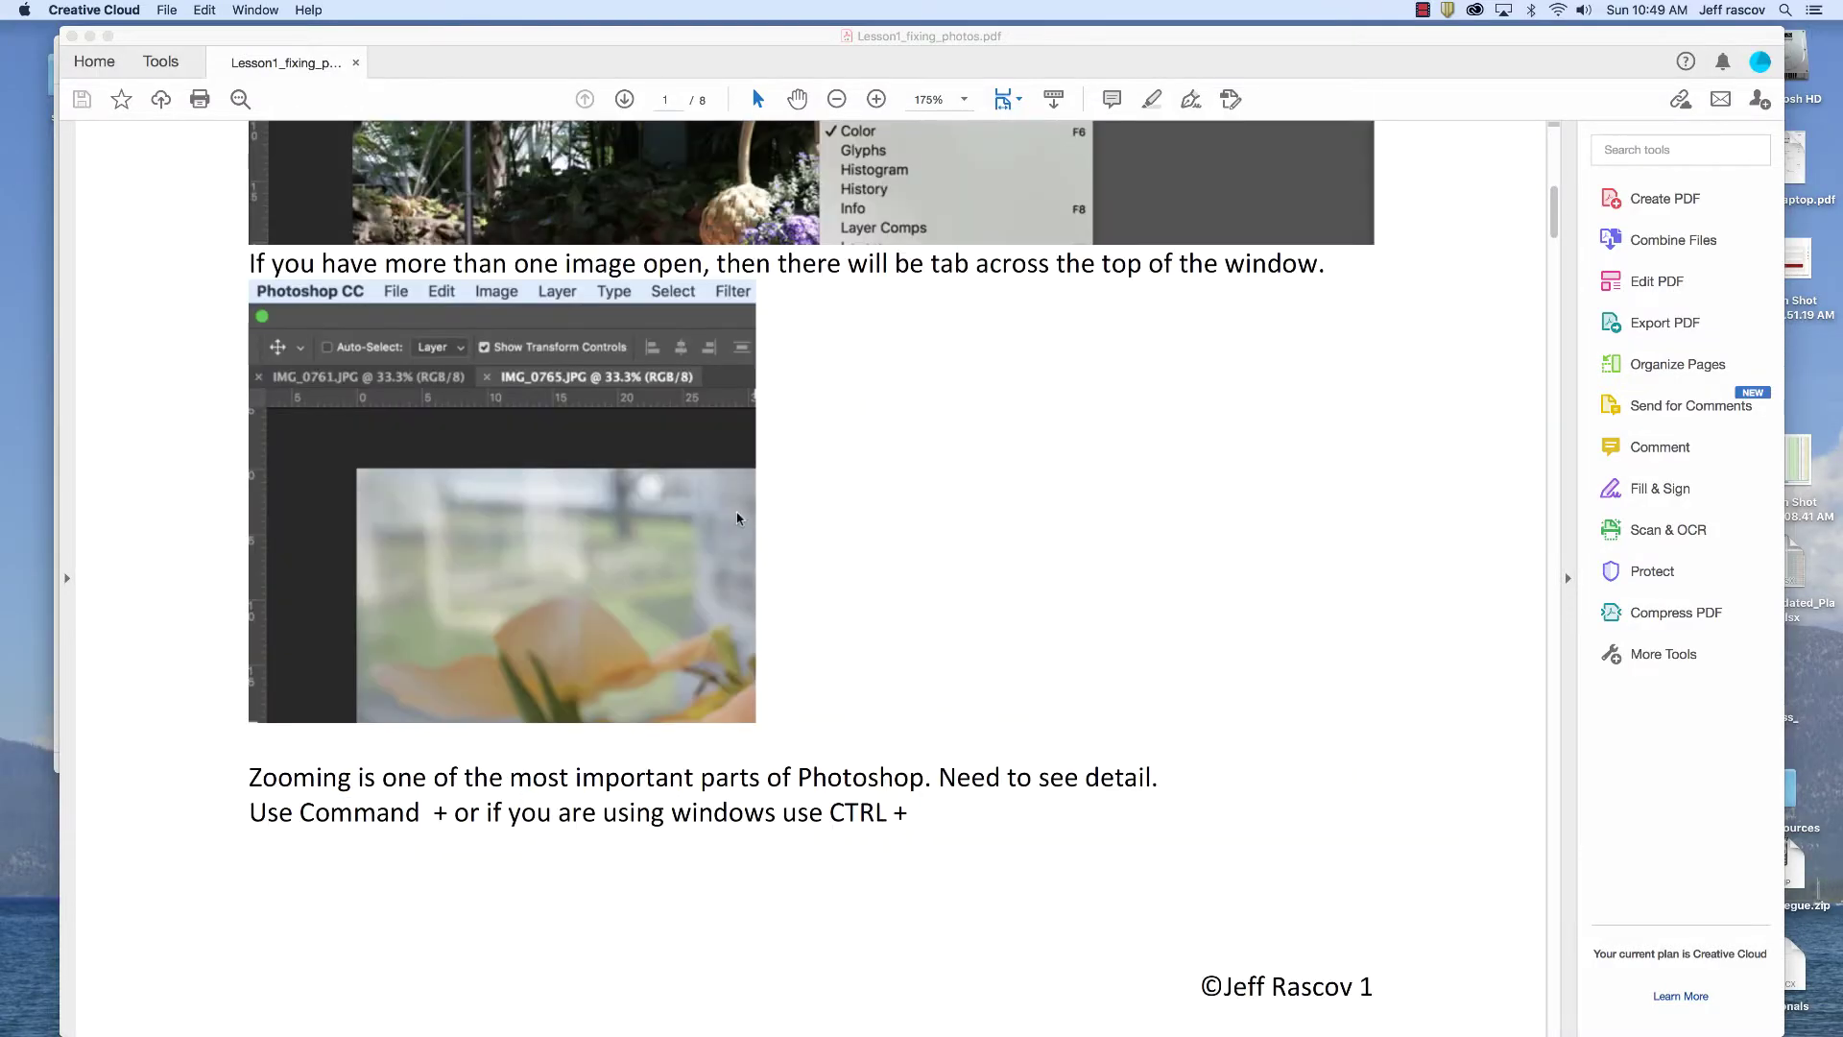
scroll(738, 518, up, 5)
scroll(738, 518, down, 10)
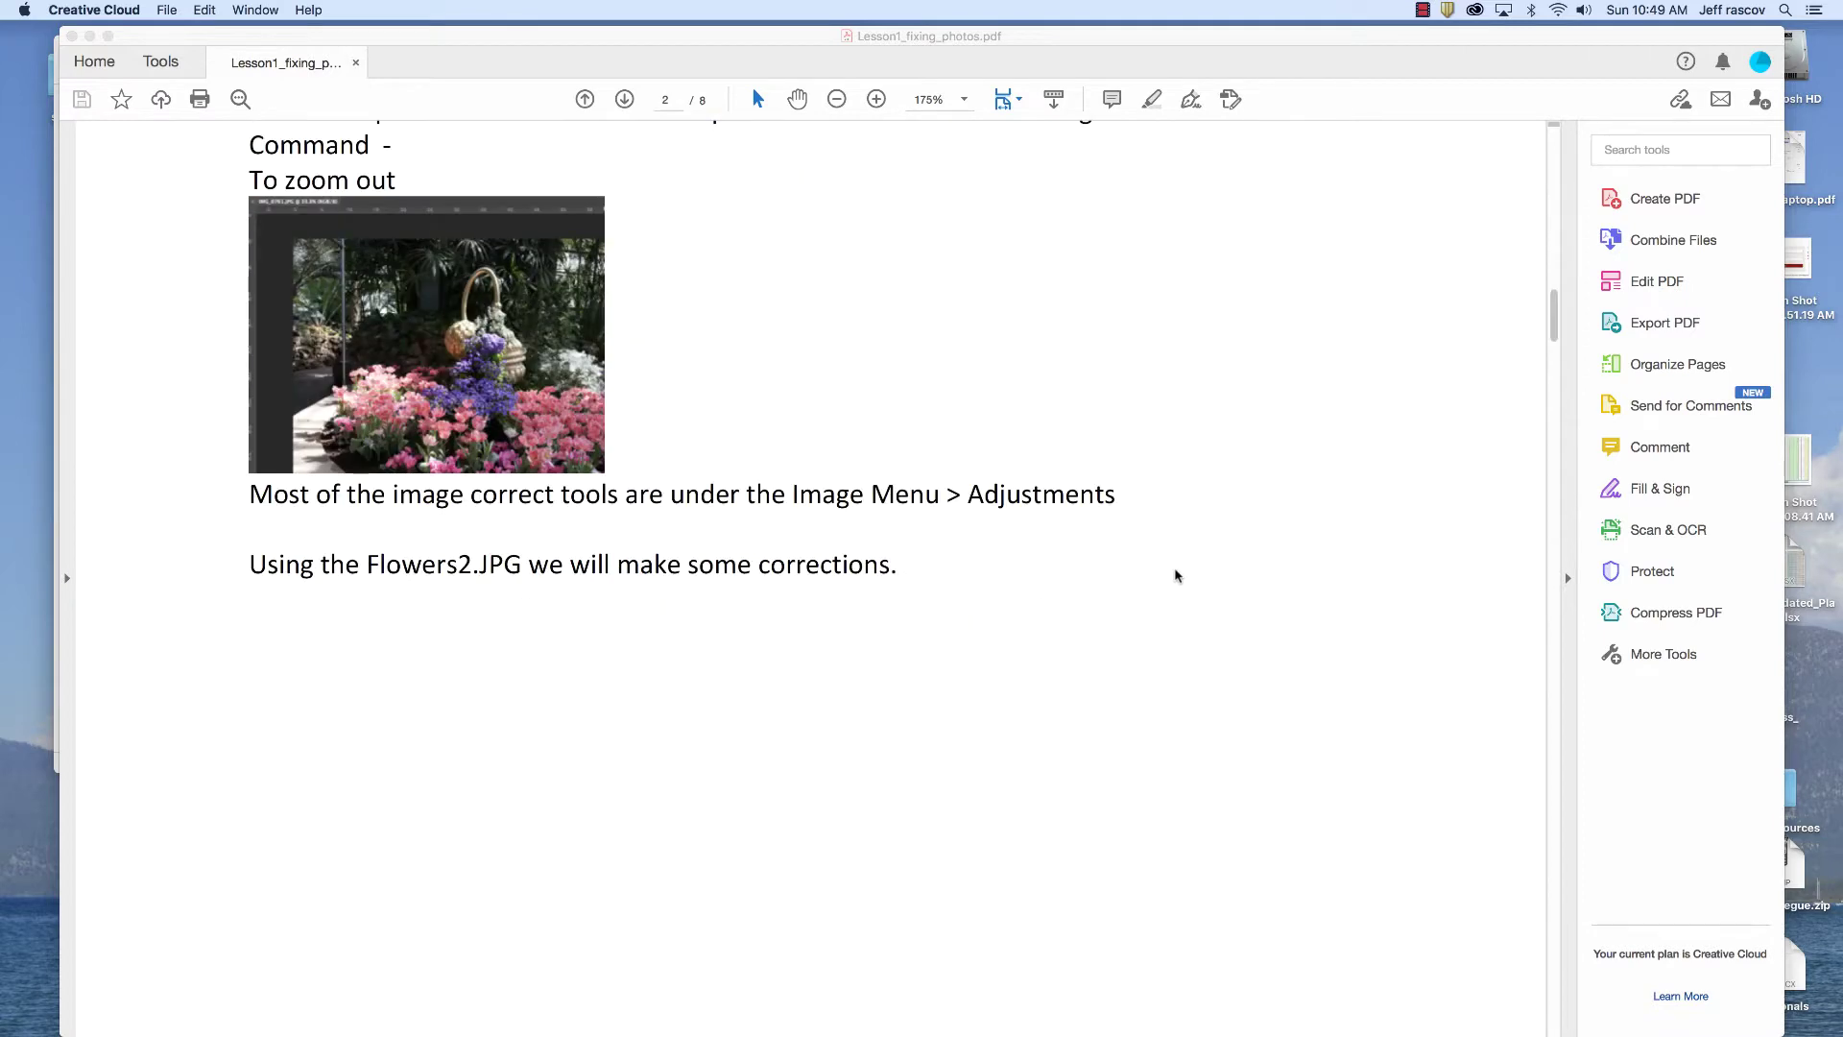
scroll(1174, 572, up, 6)
scroll(1555, 257, down, 5)
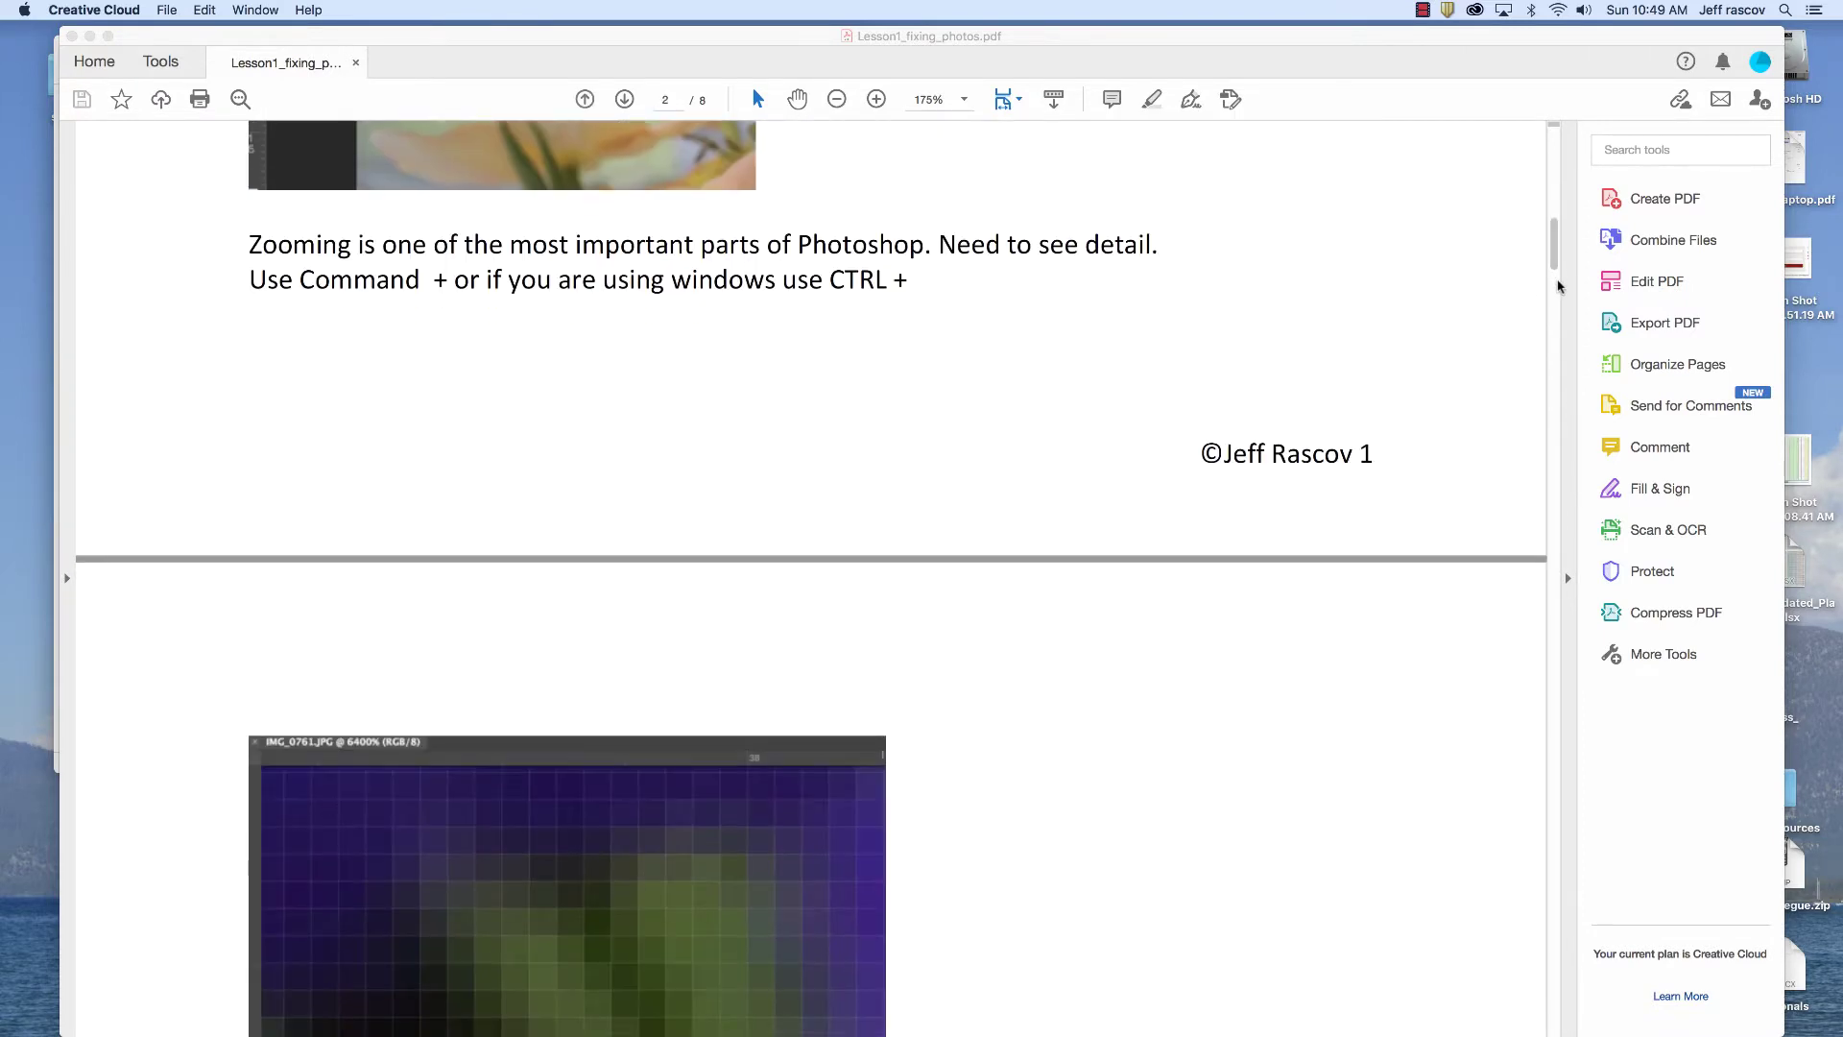
click(1555, 324)
scroll(1554, 327, down, 5)
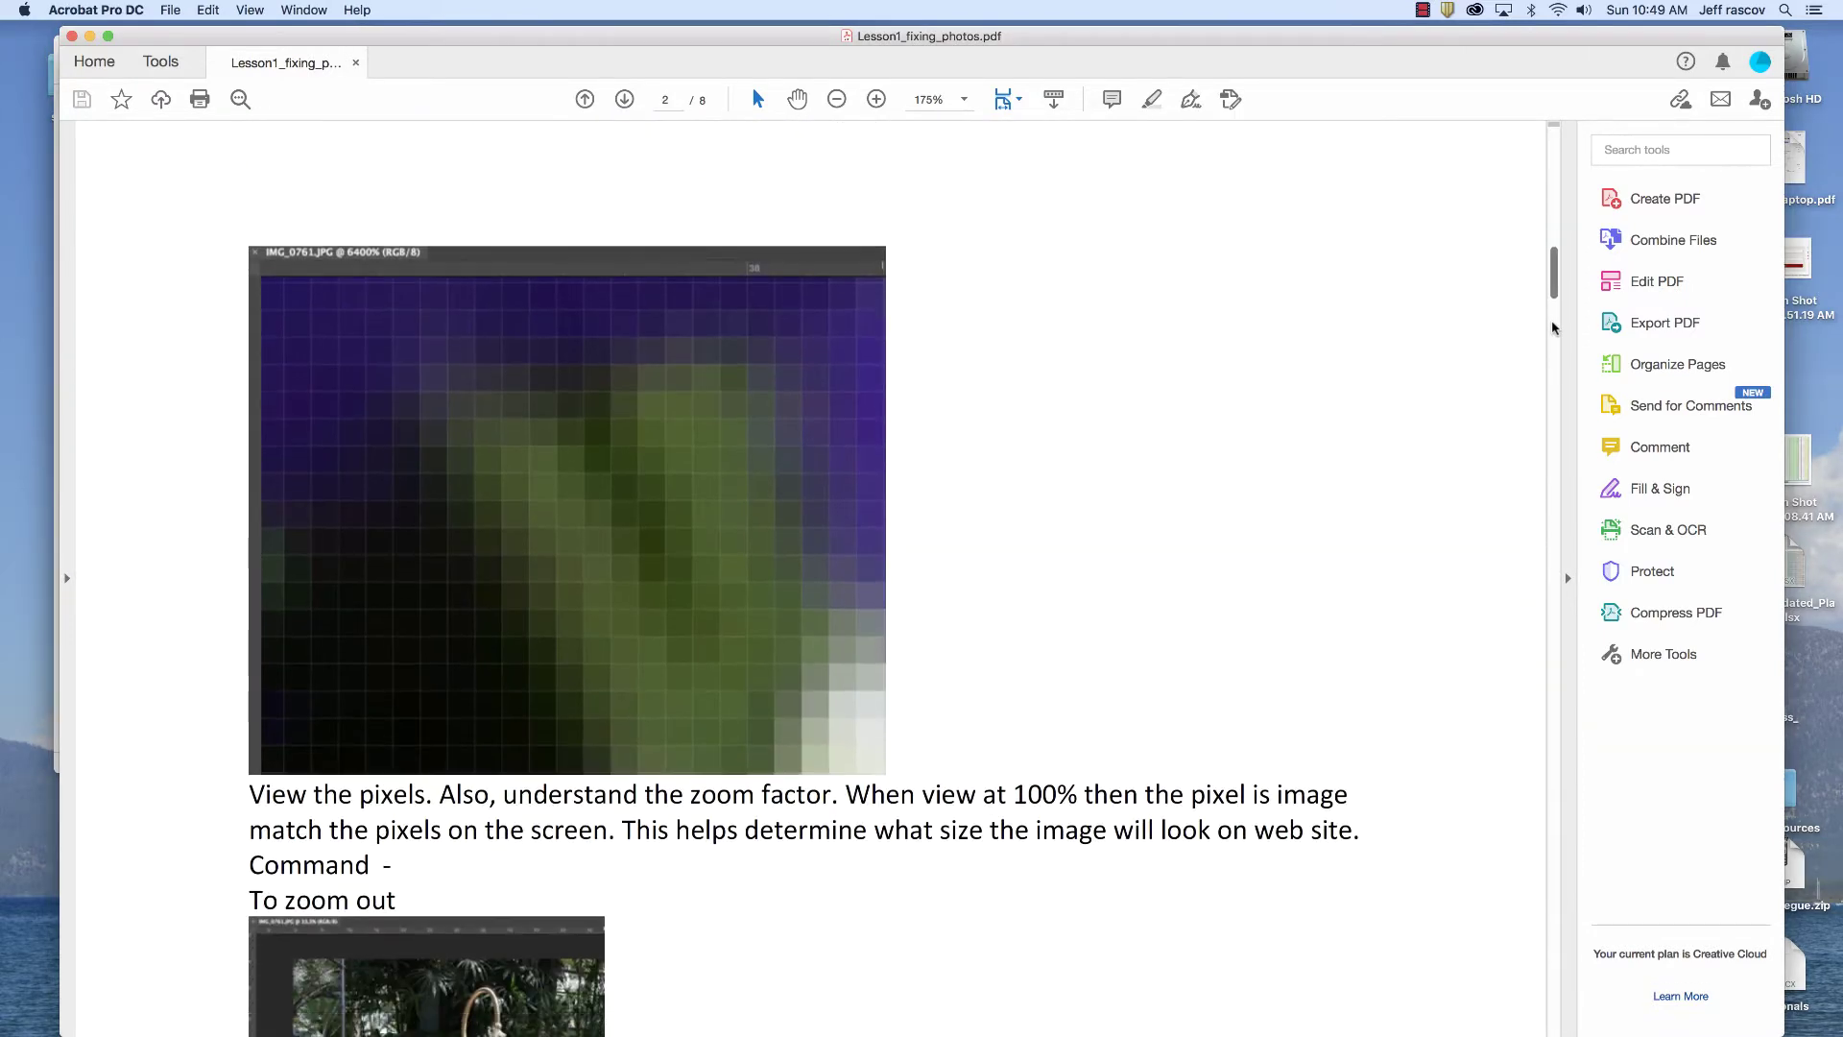
scroll(1555, 327, down, 7)
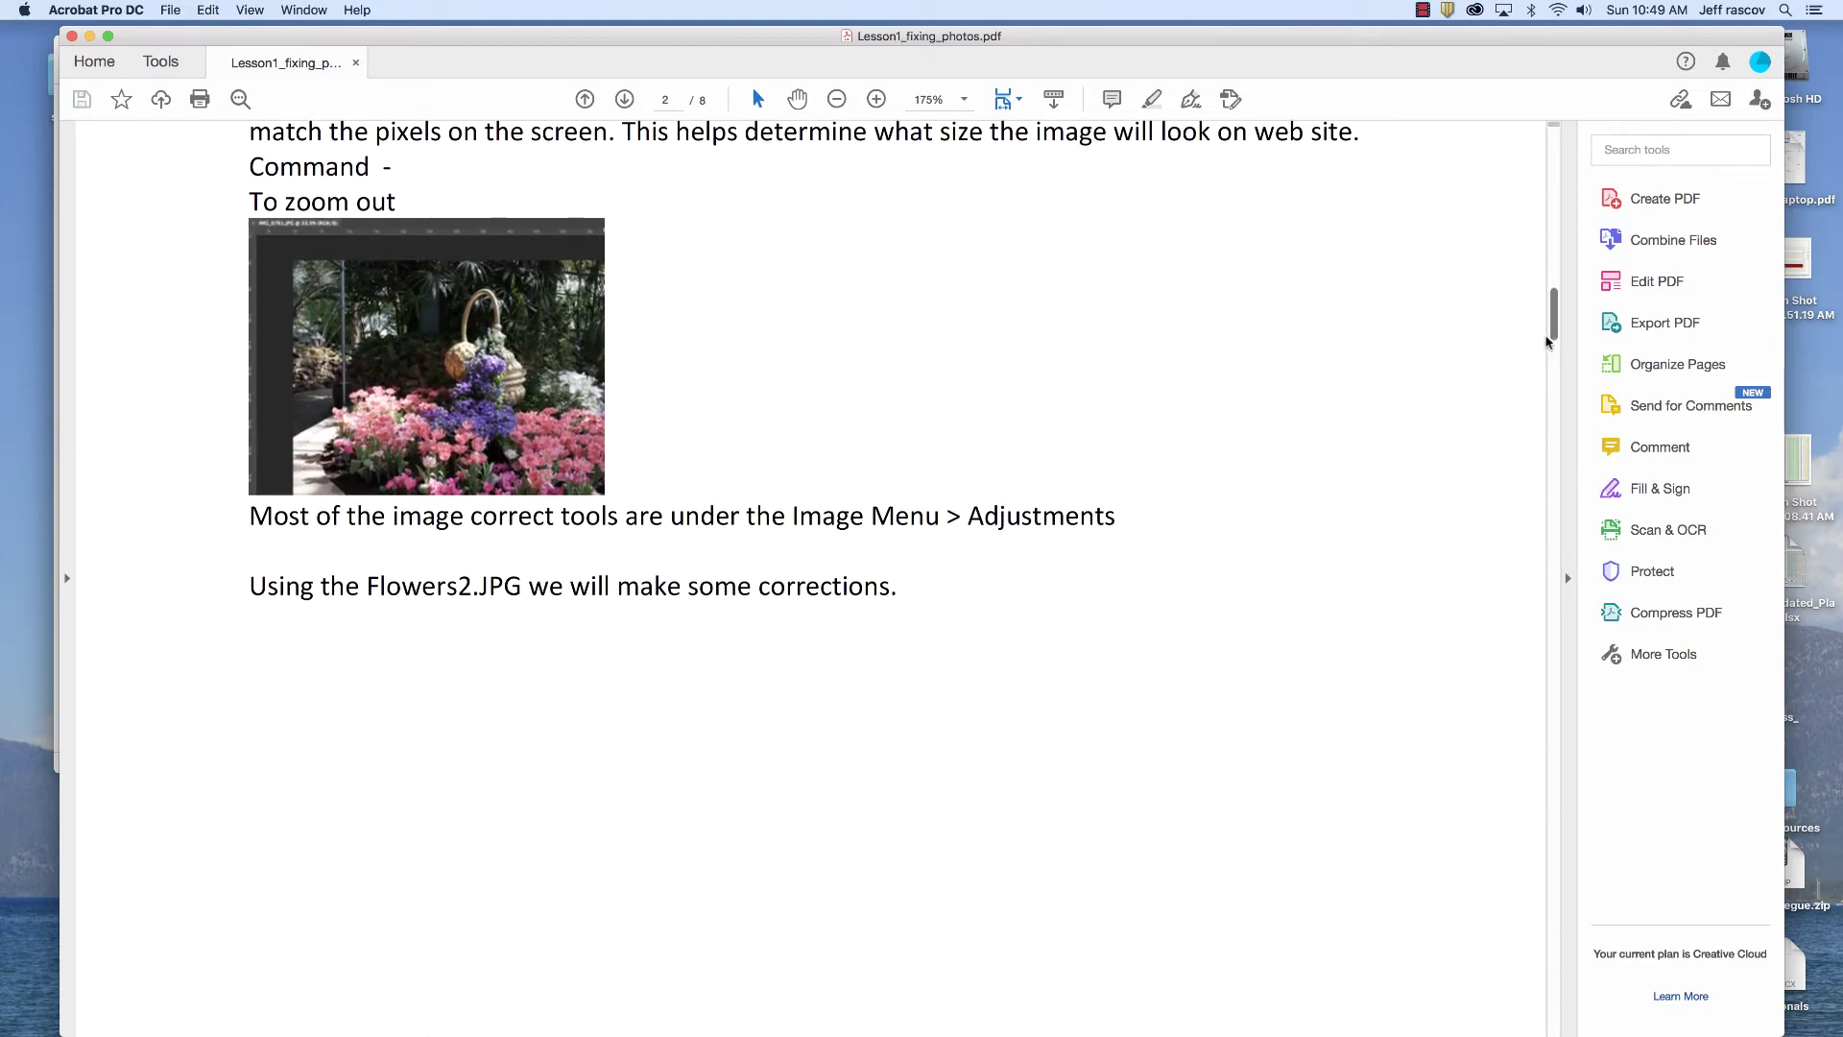
scroll(1534, 398, down, 10)
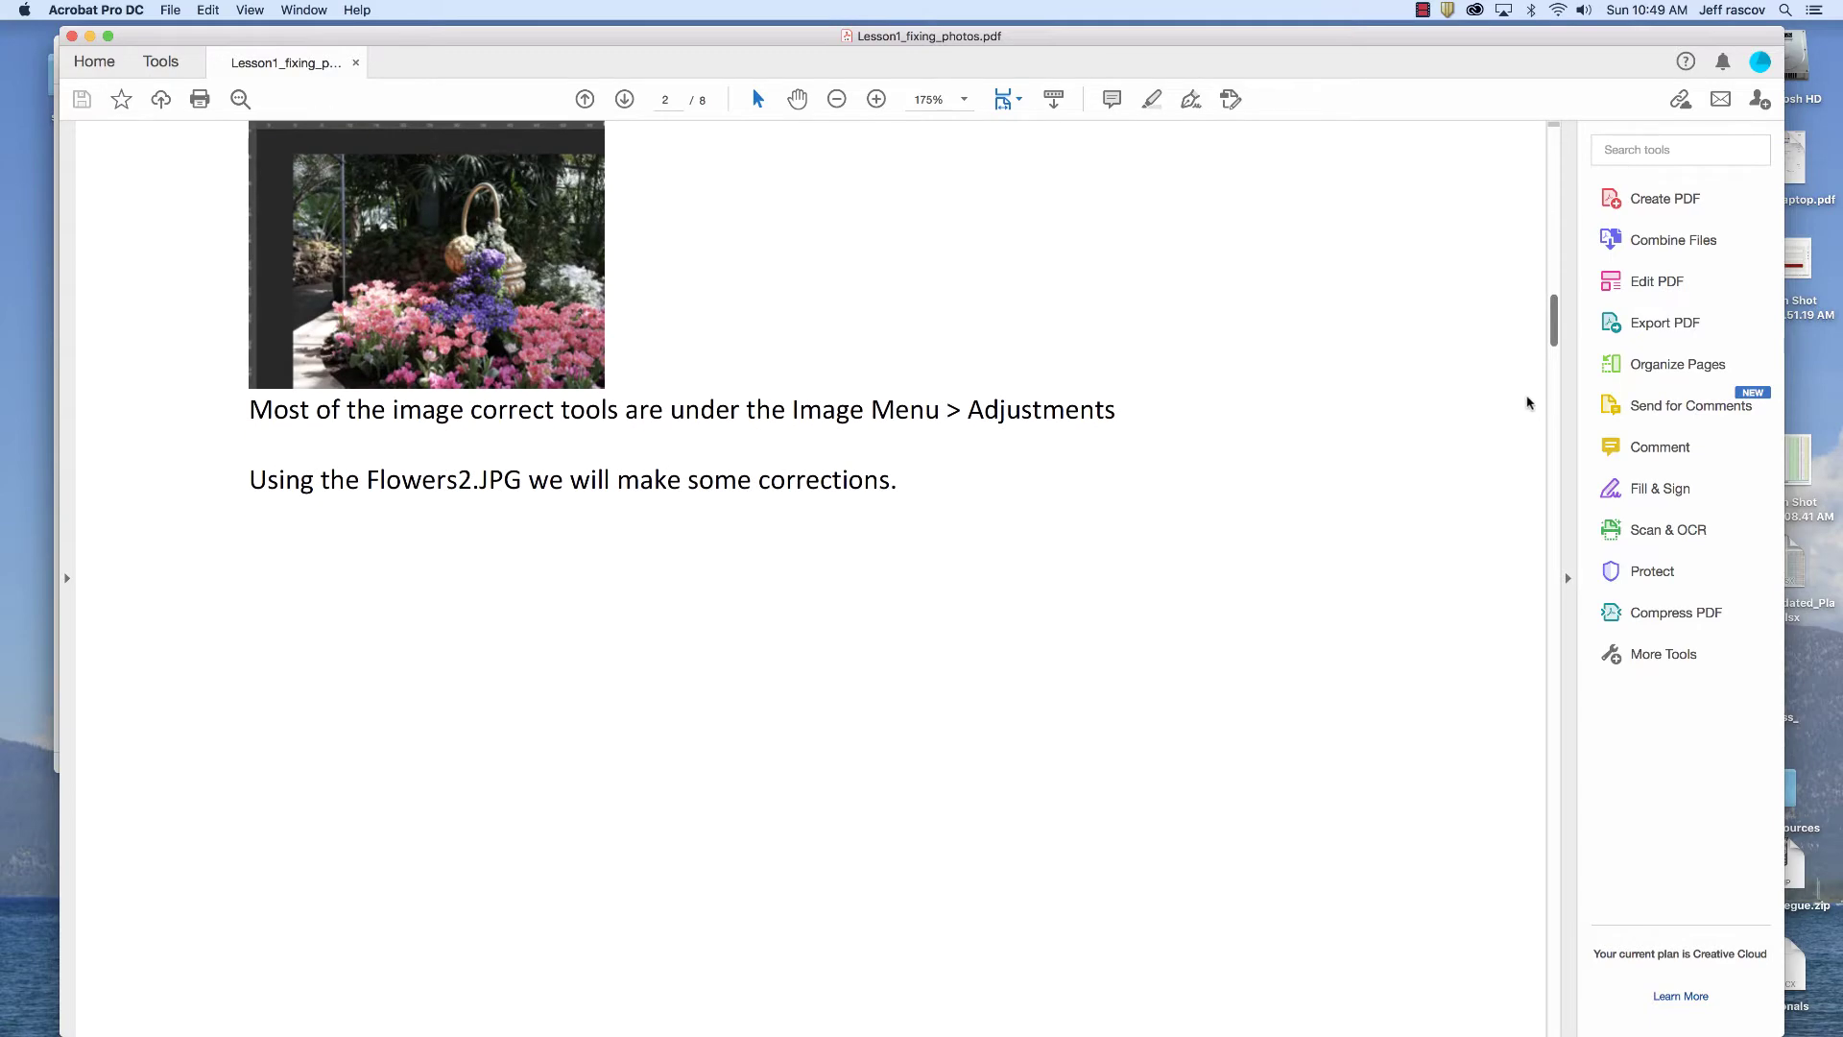
scroll(778, 288, down, 3)
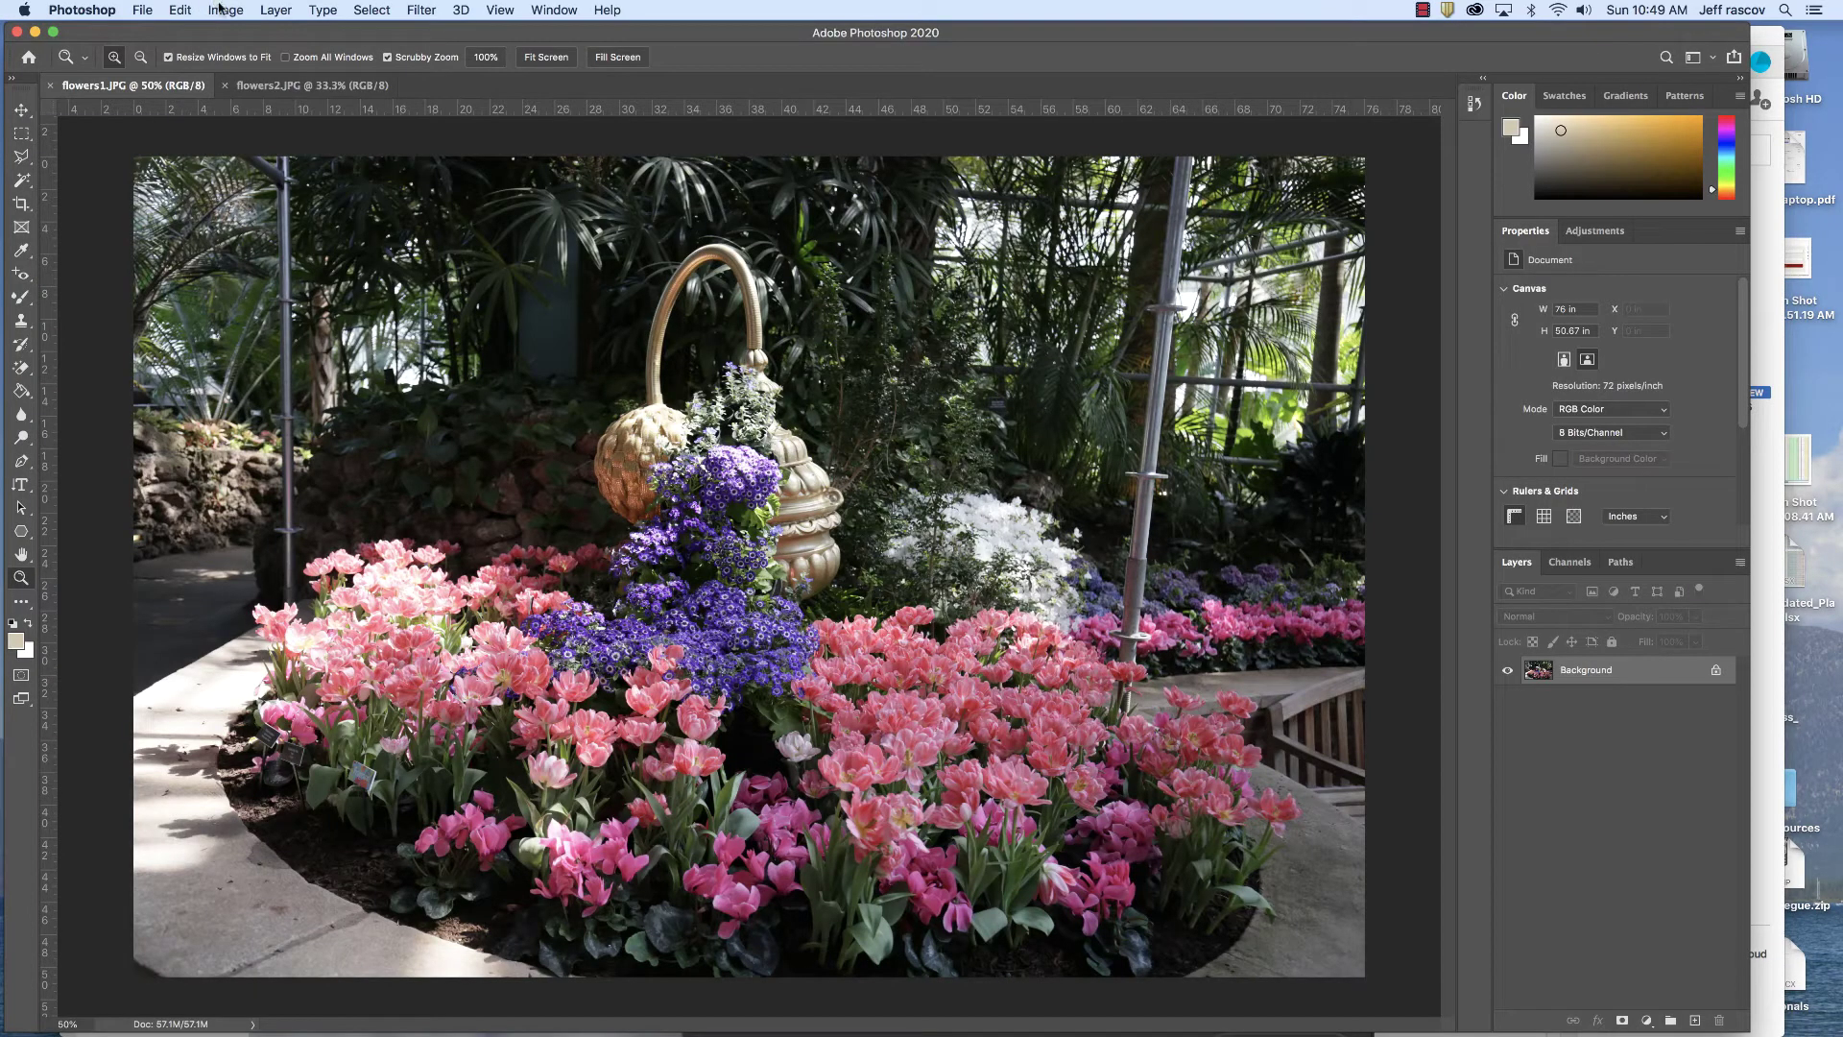
Start a Levels adjustment on flowers1.JPG, move the dialog aside, and set the midtone input level to 1.30
click(220, 8)
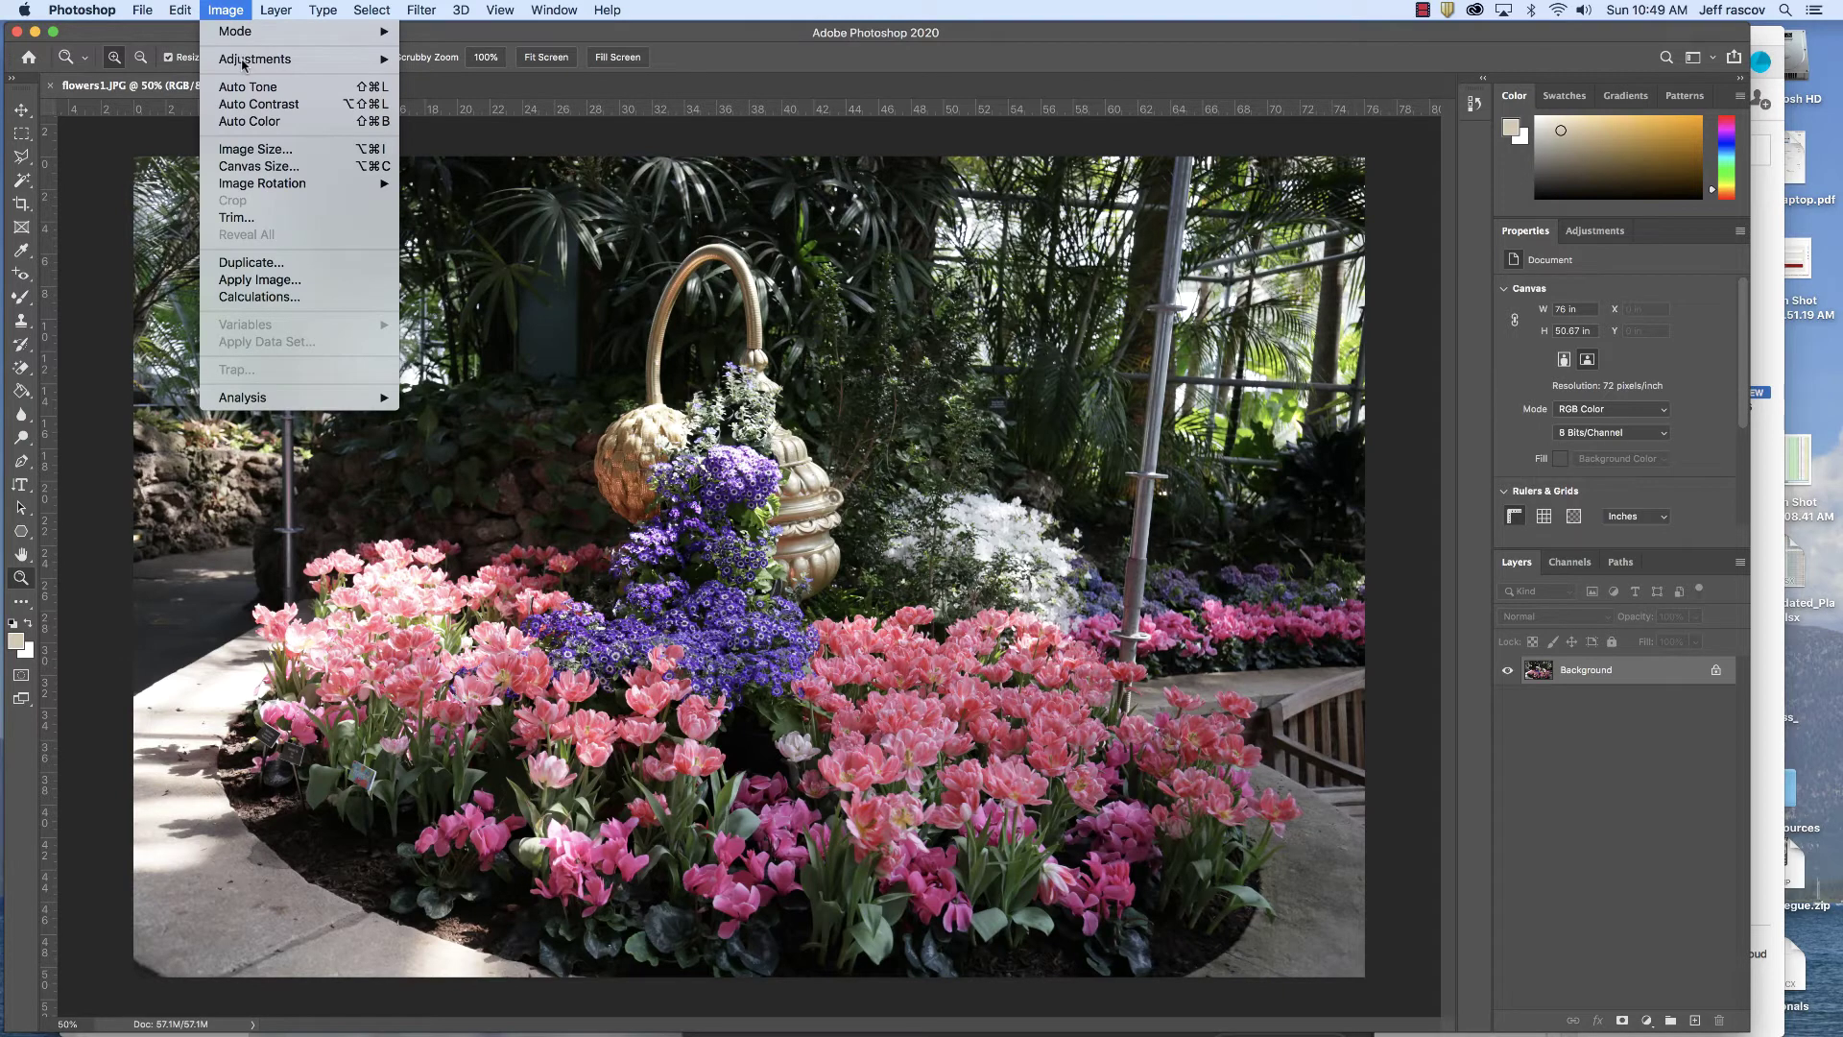
mouse_move(304, 61)
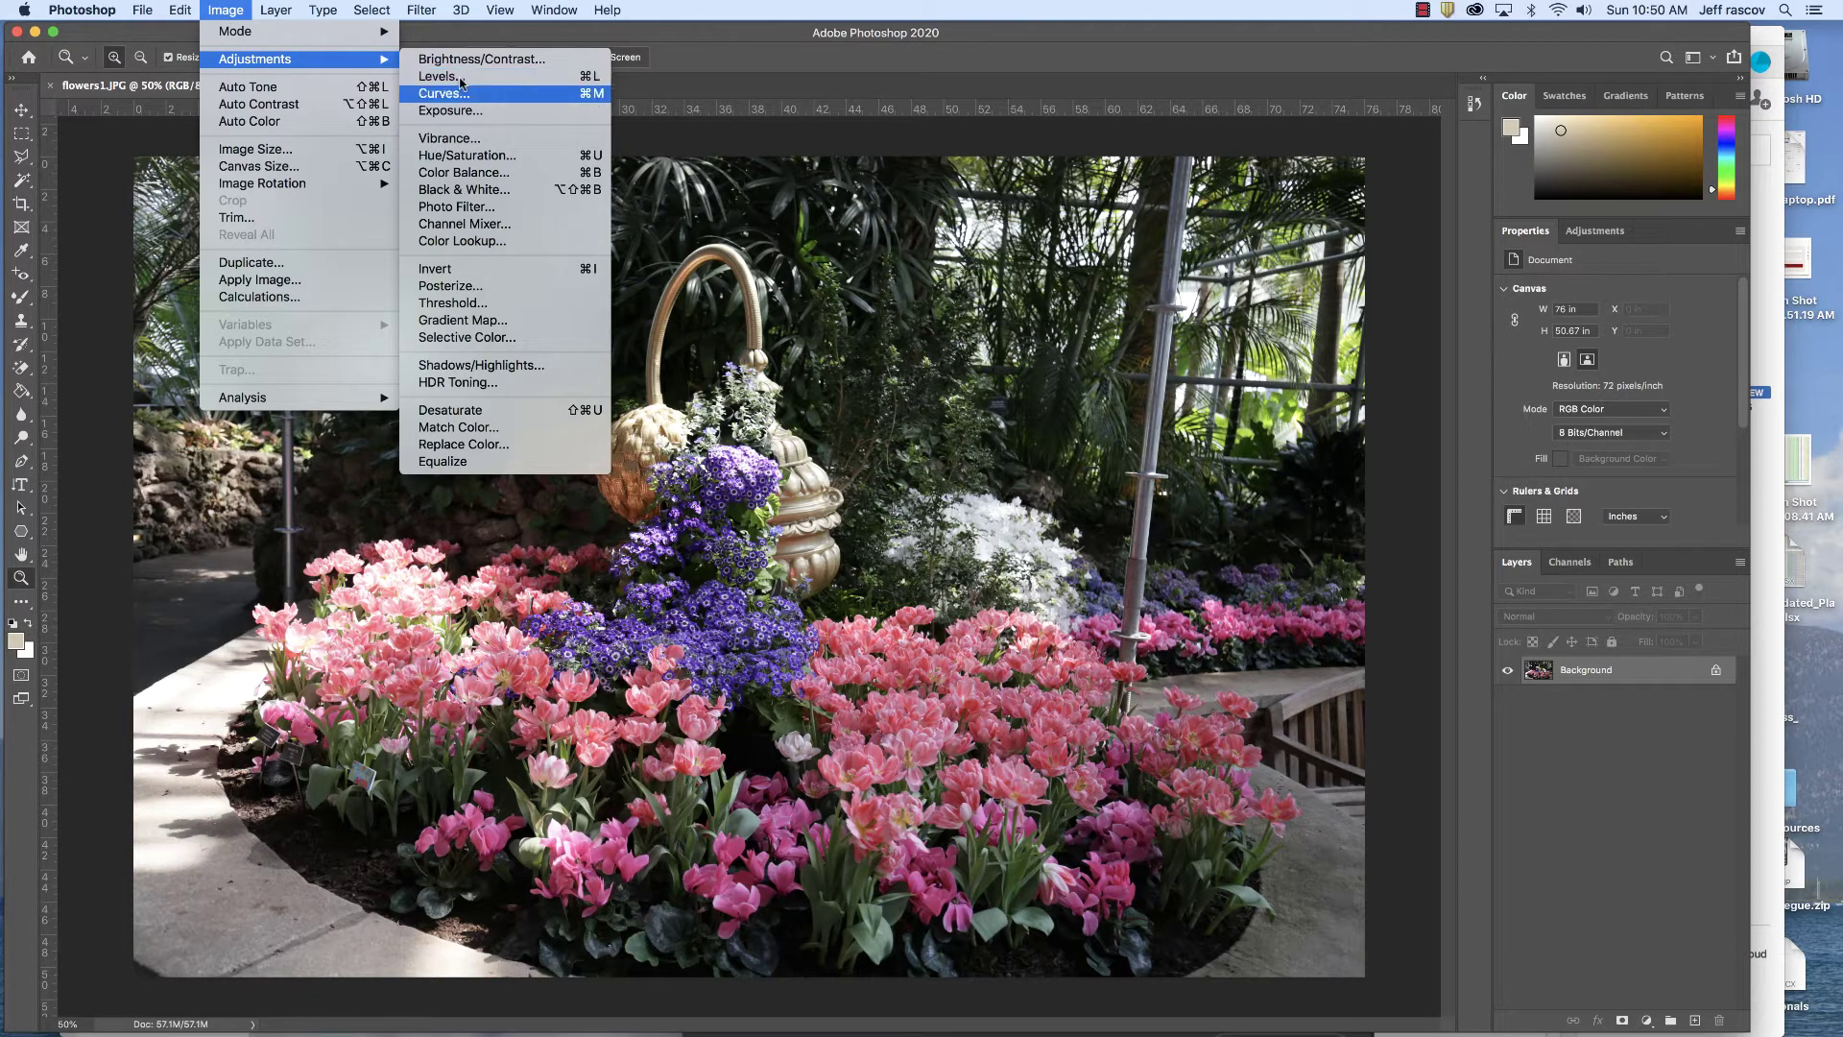
click(461, 77)
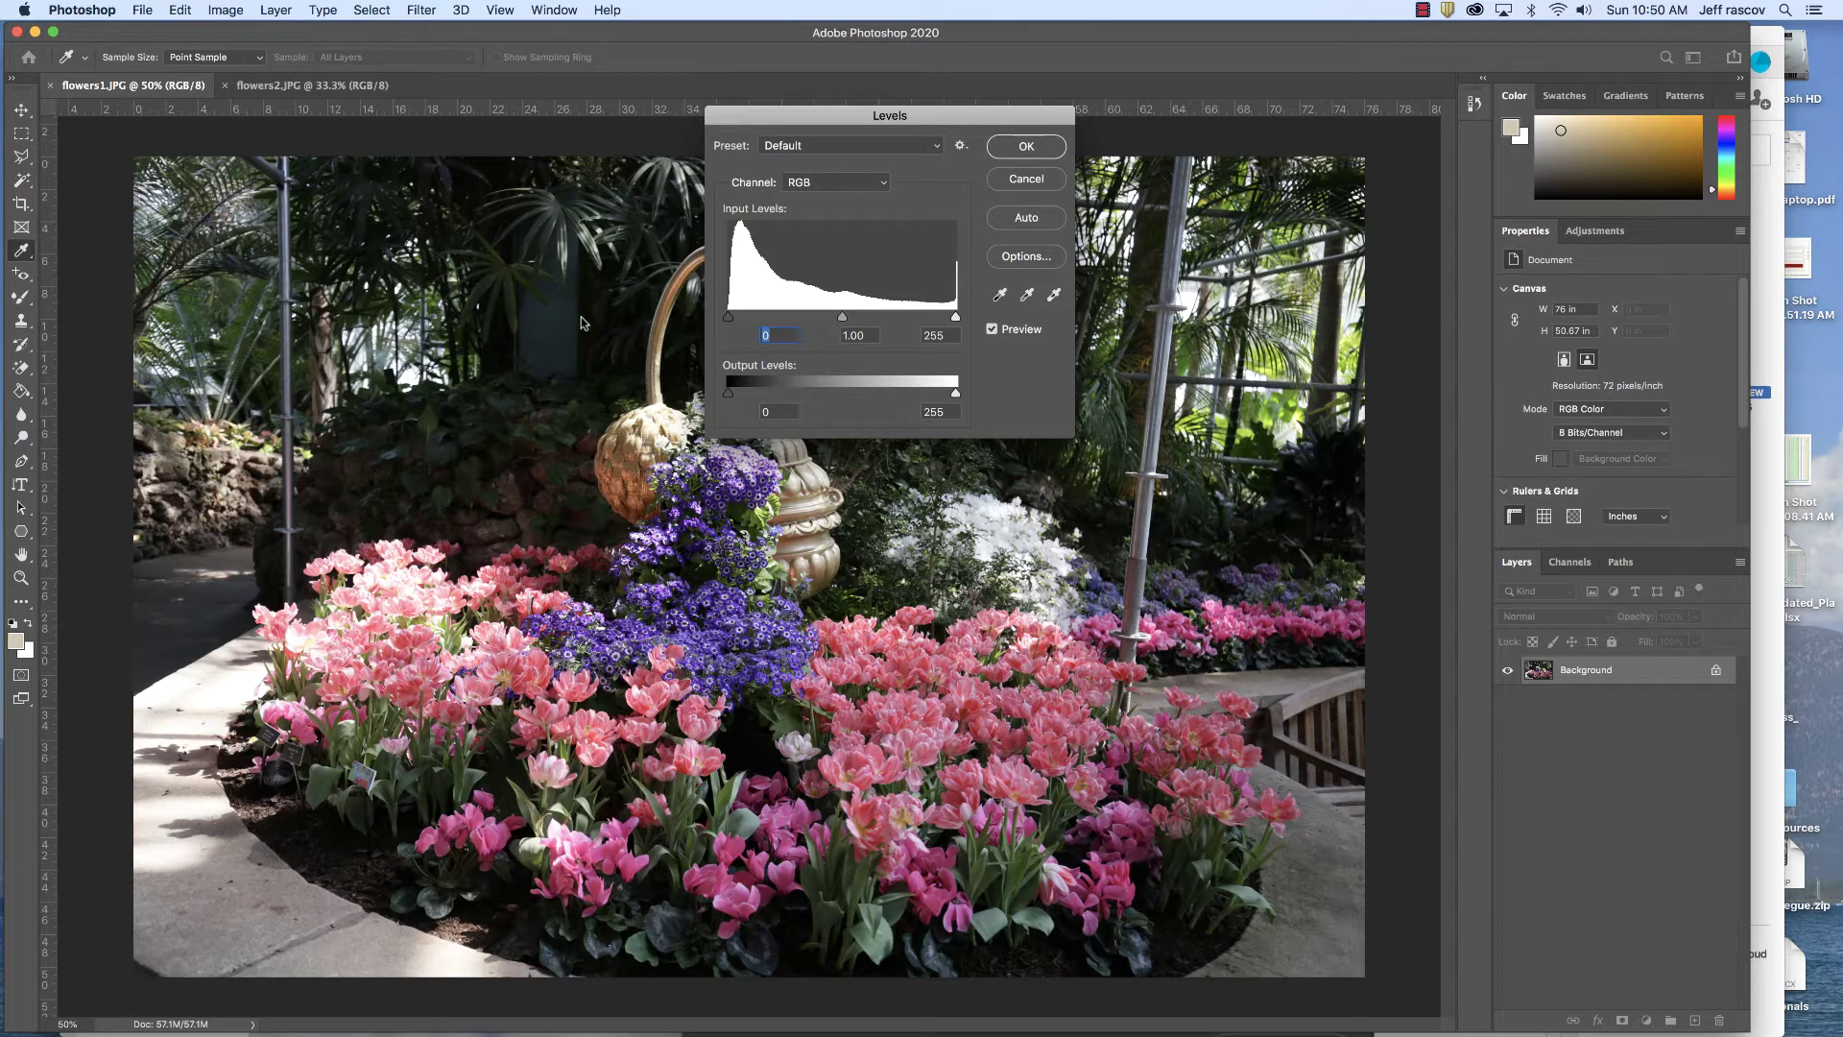
drag(710, 356, 549, 396)
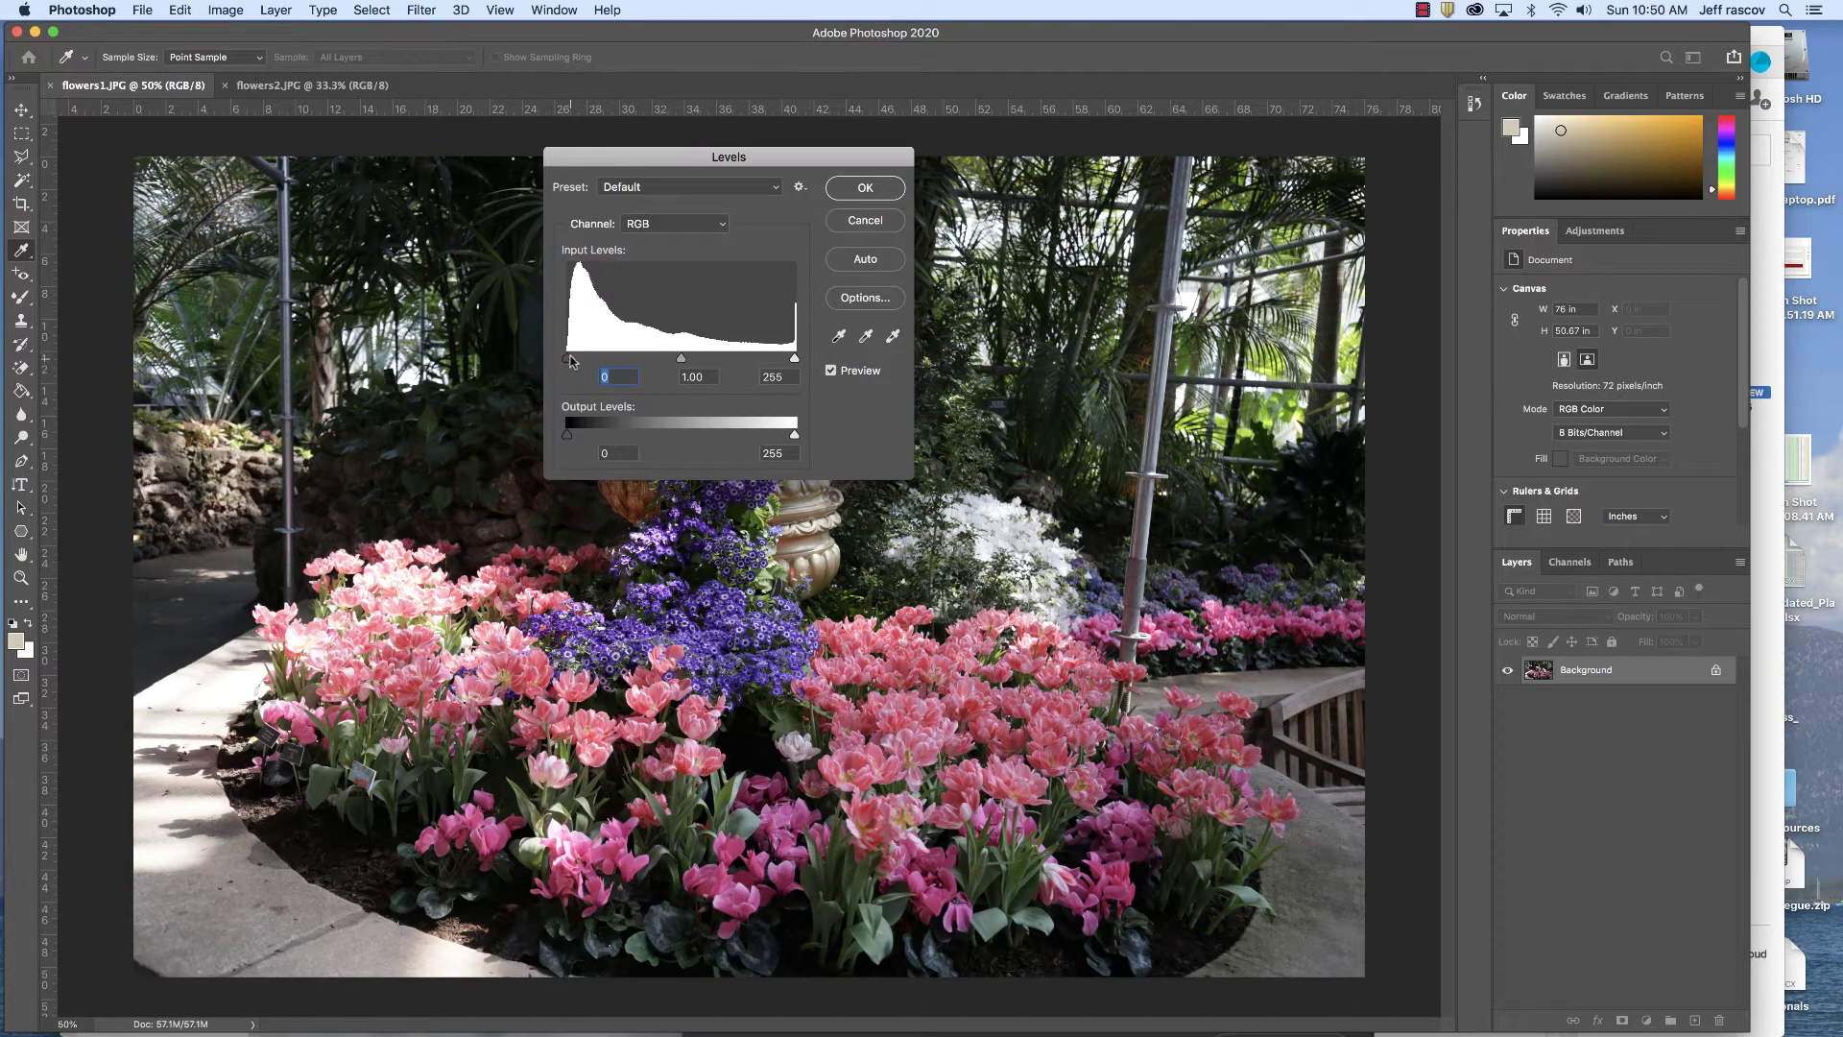
drag(568, 358, 567, 359)
drag(680, 359, 645, 359)
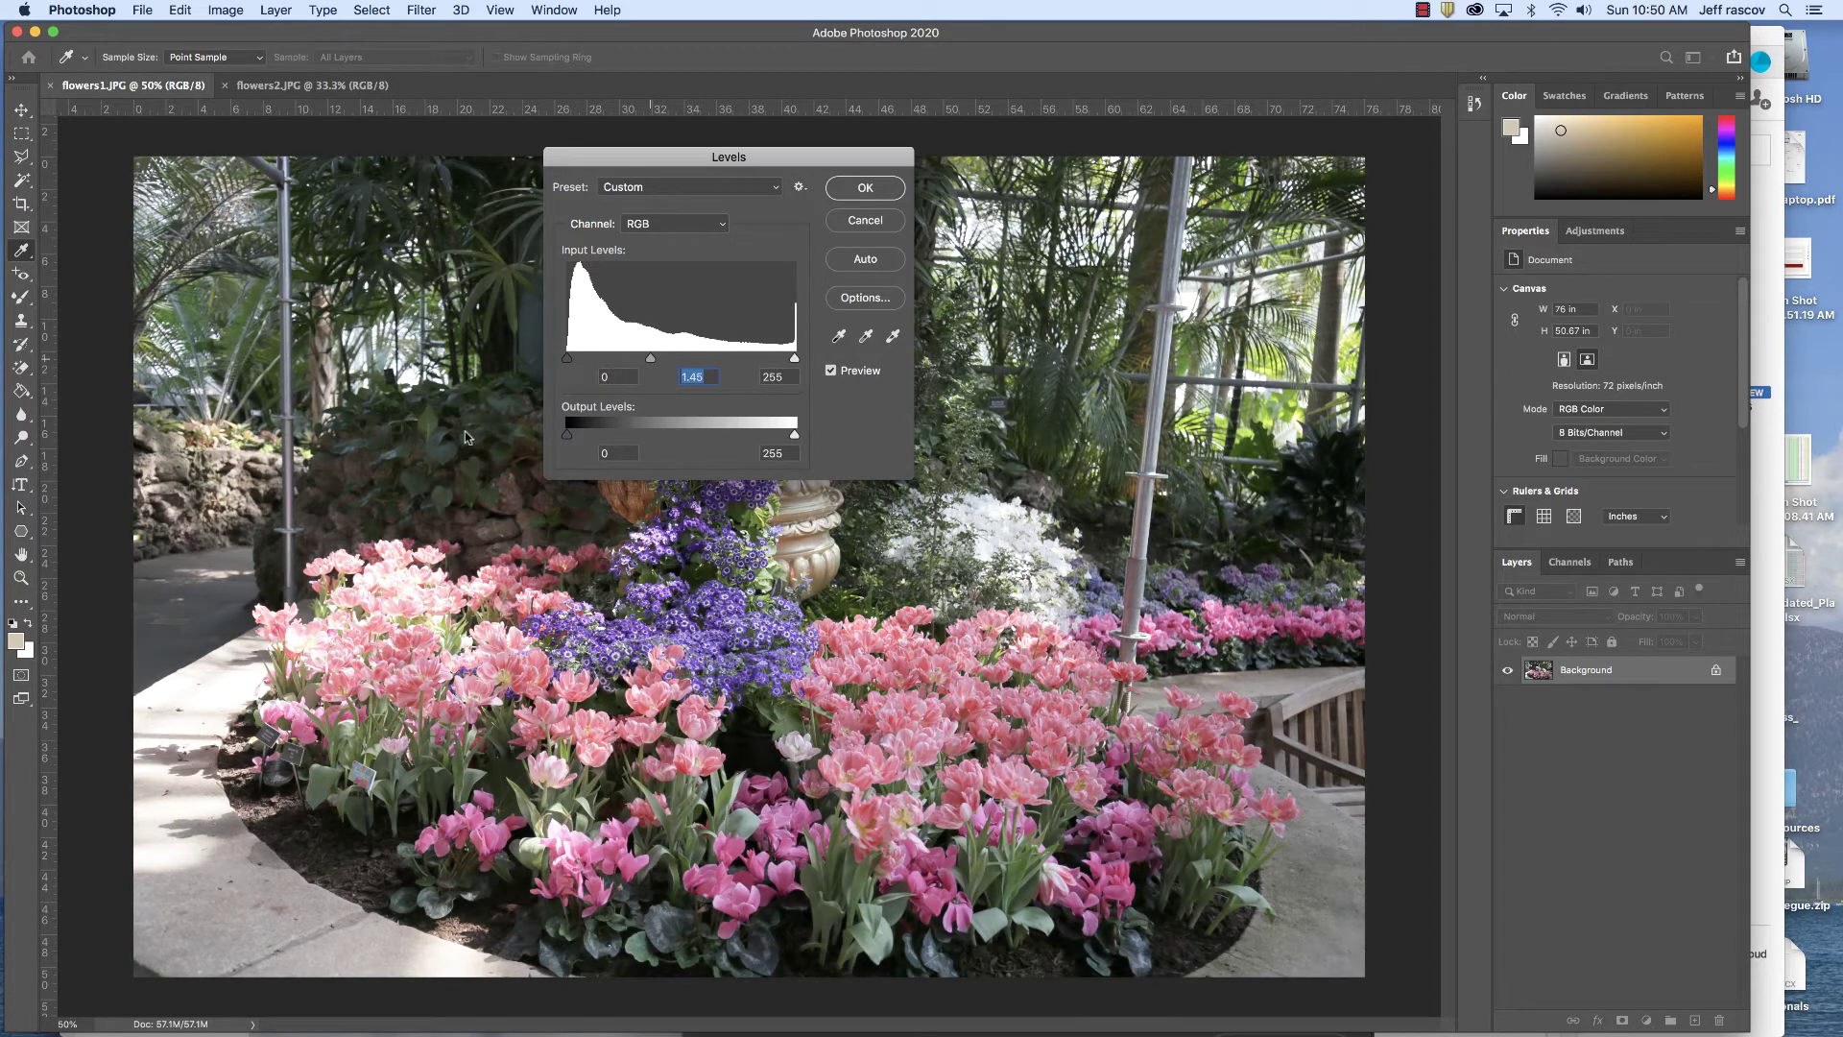
key(super+z)
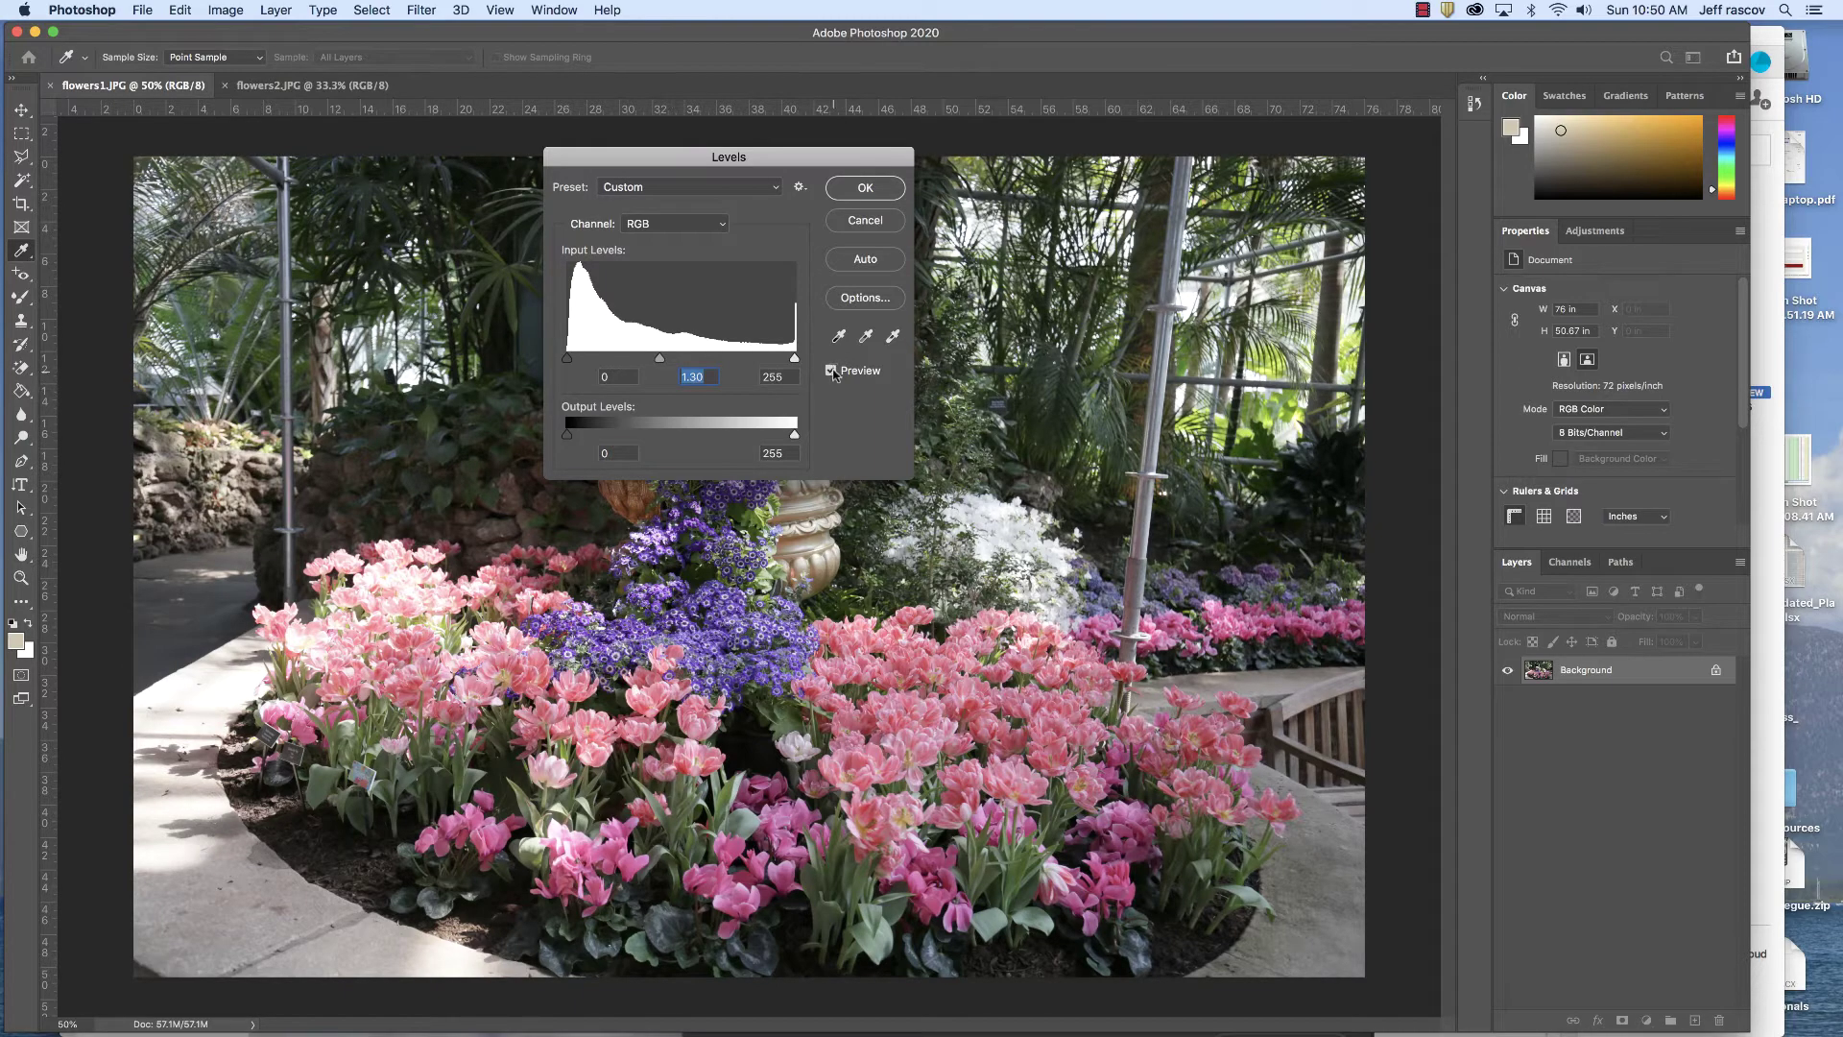
Toggle the Levels preview off and on repeatedly to compare the original and adjusted photo
click(833, 371)
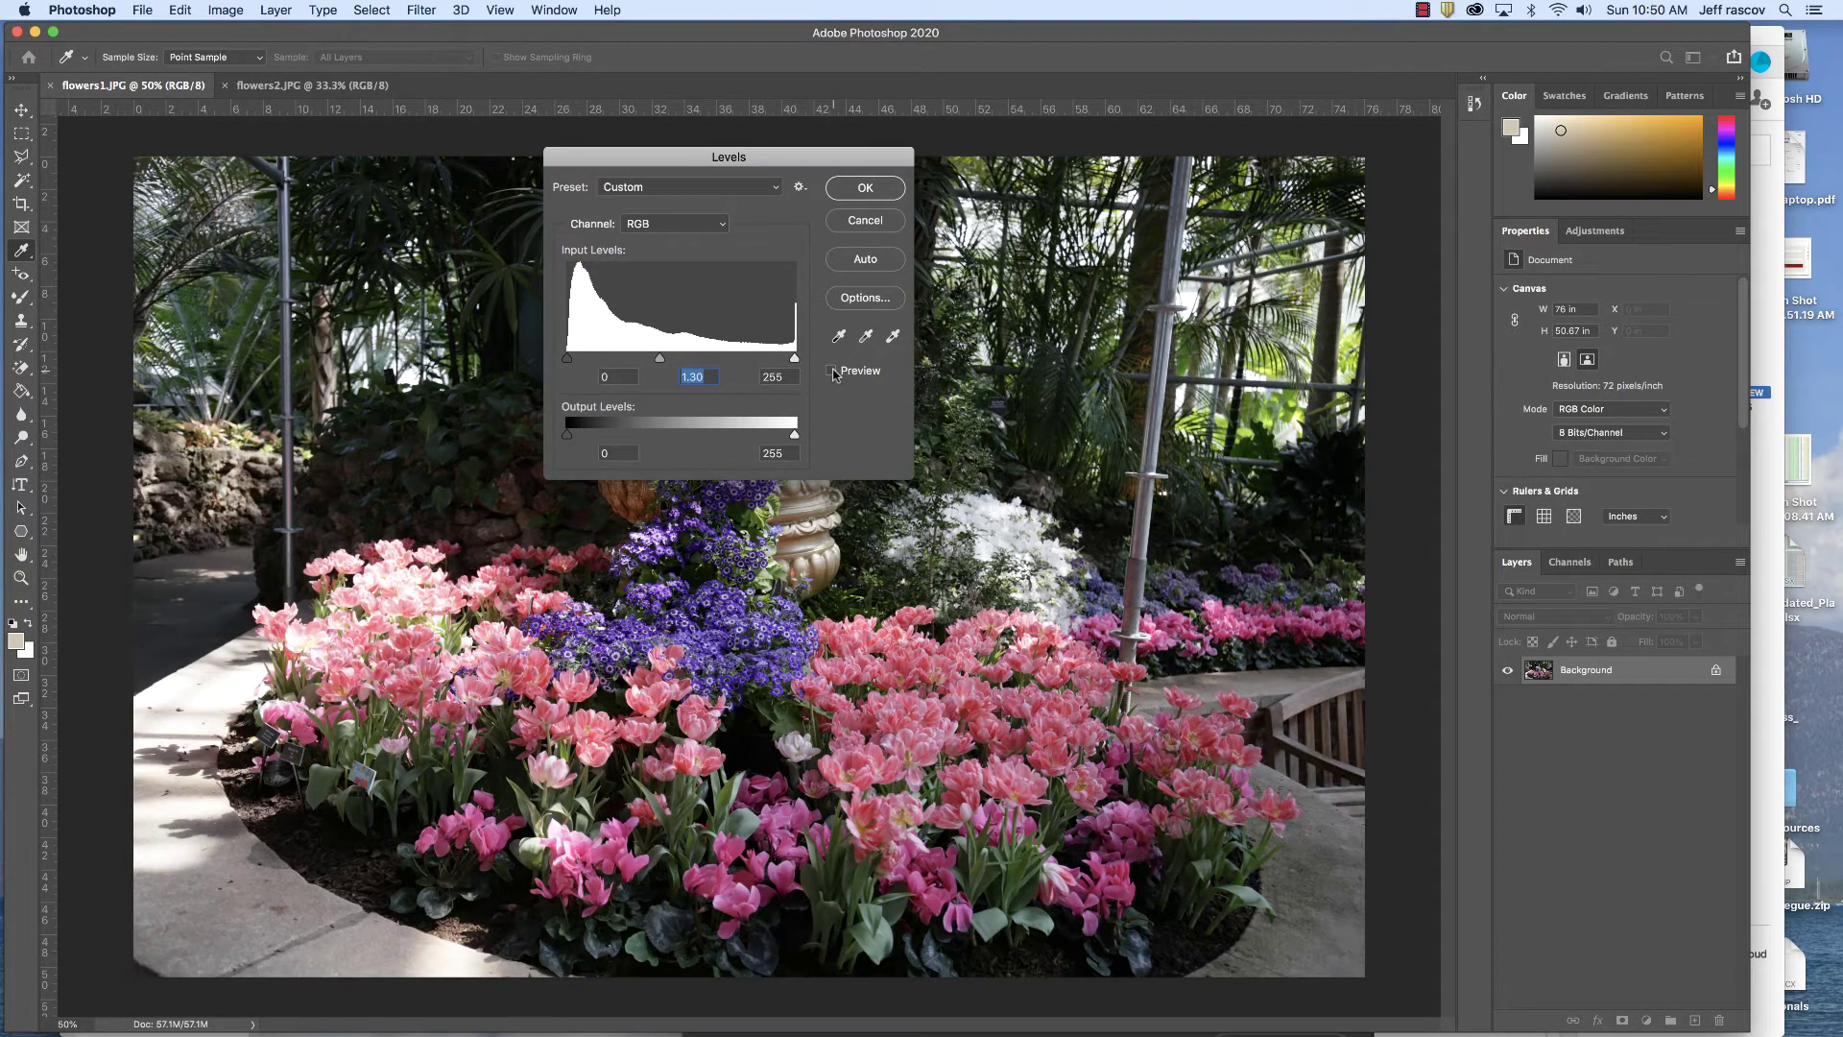
click(832, 370)
click(832, 370)
click(831, 371)
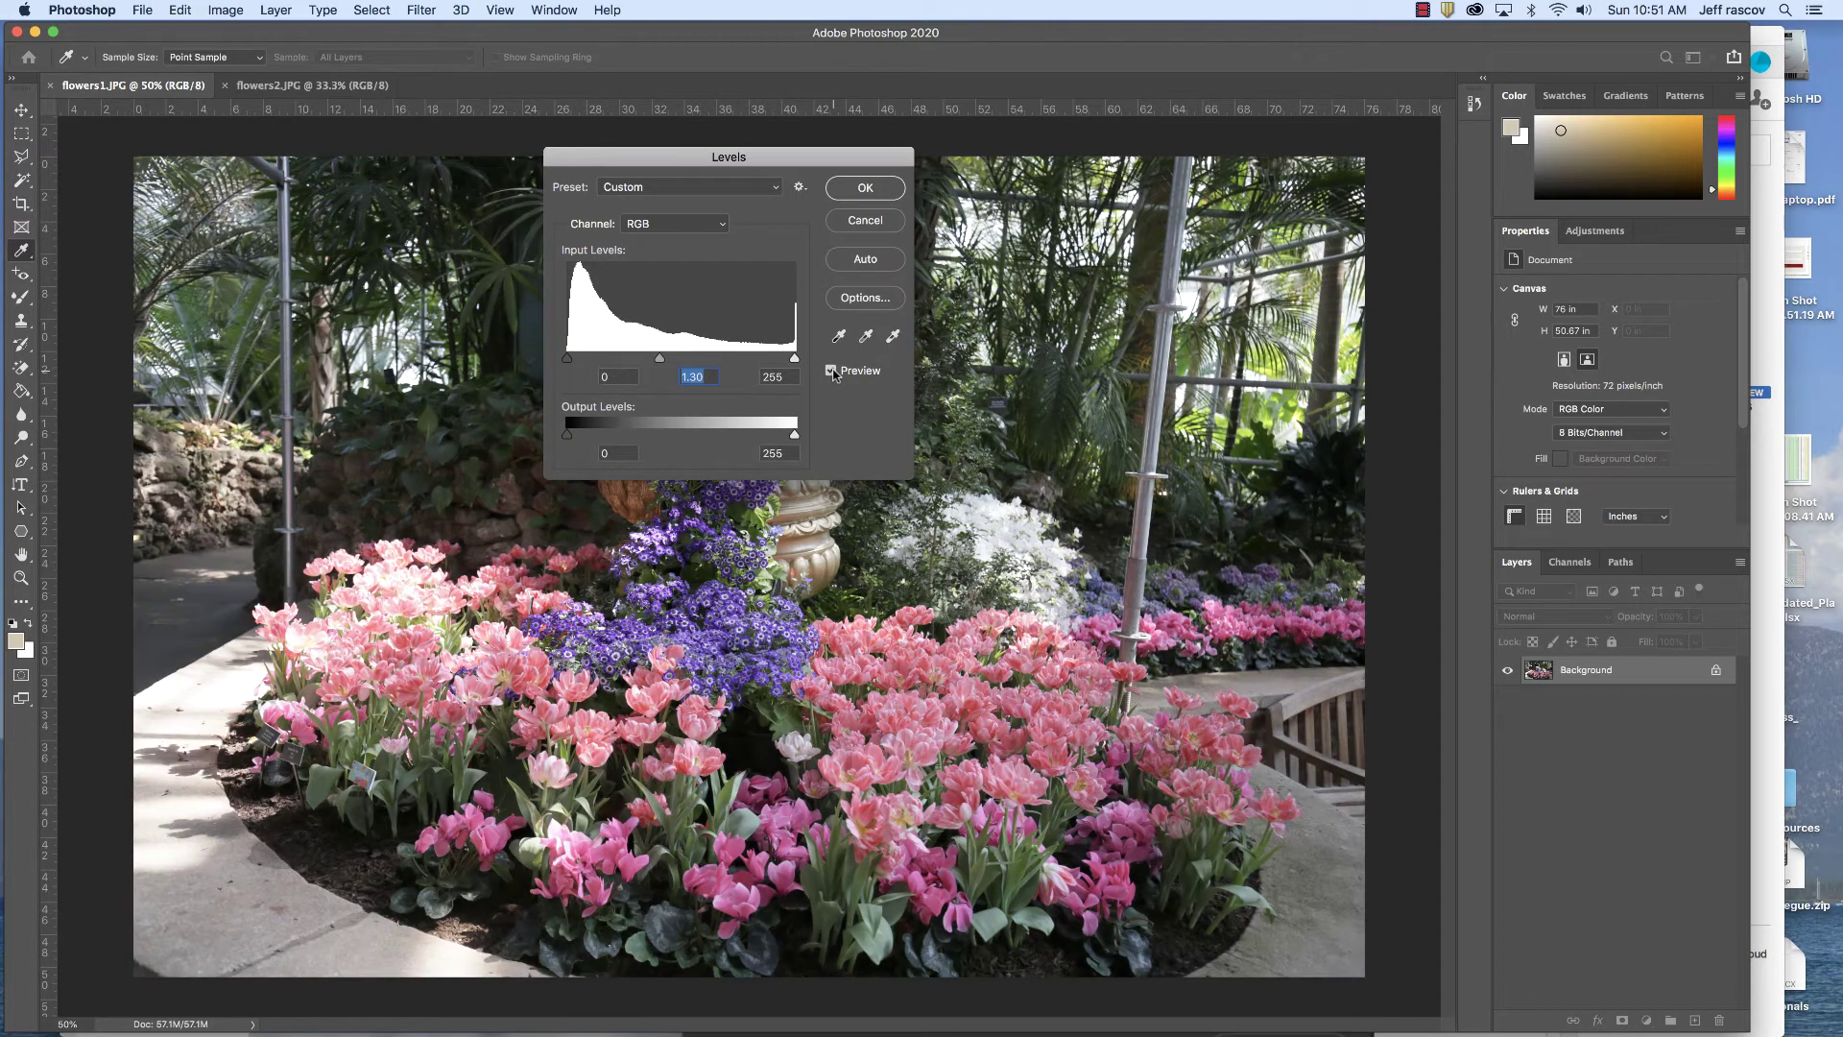
click(831, 371)
click(832, 371)
Set the Levels shadow input to 11 and midtones to 1.45, trying highlights at 171 before setting them back to 255
drag(577, 361, 651, 362)
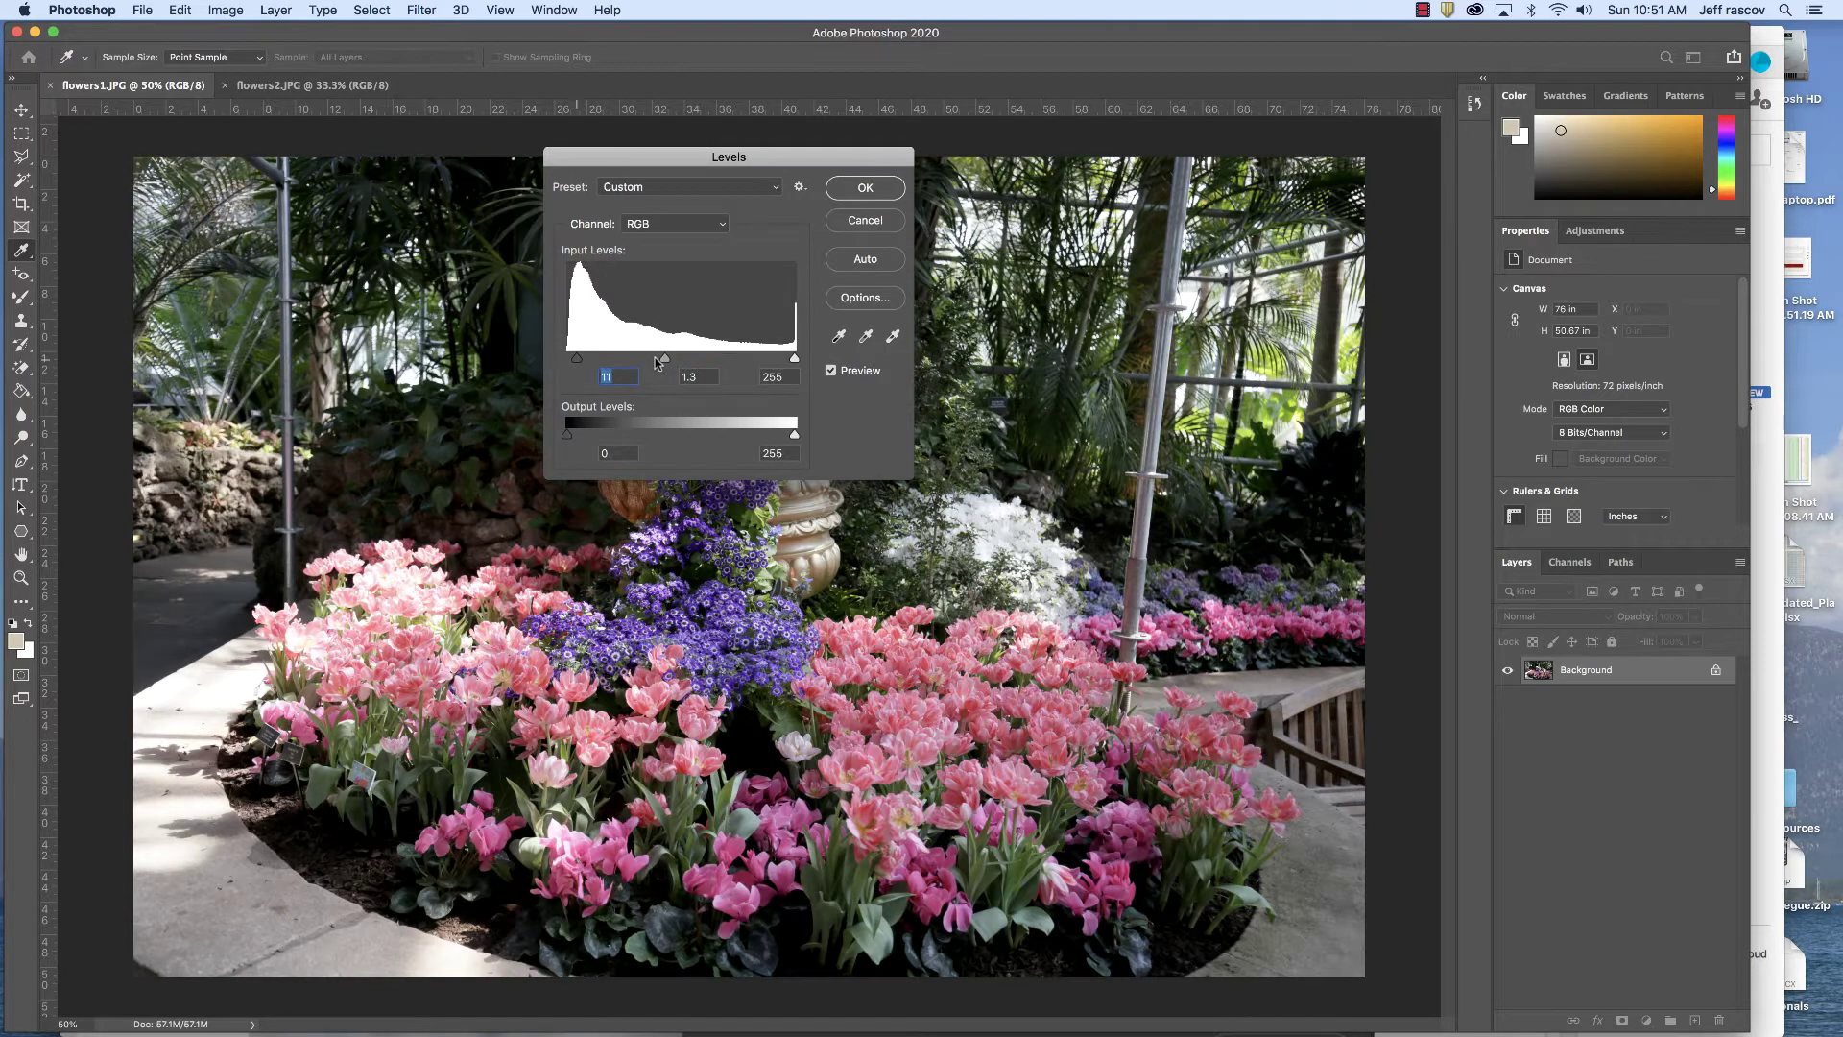
key(Tab)
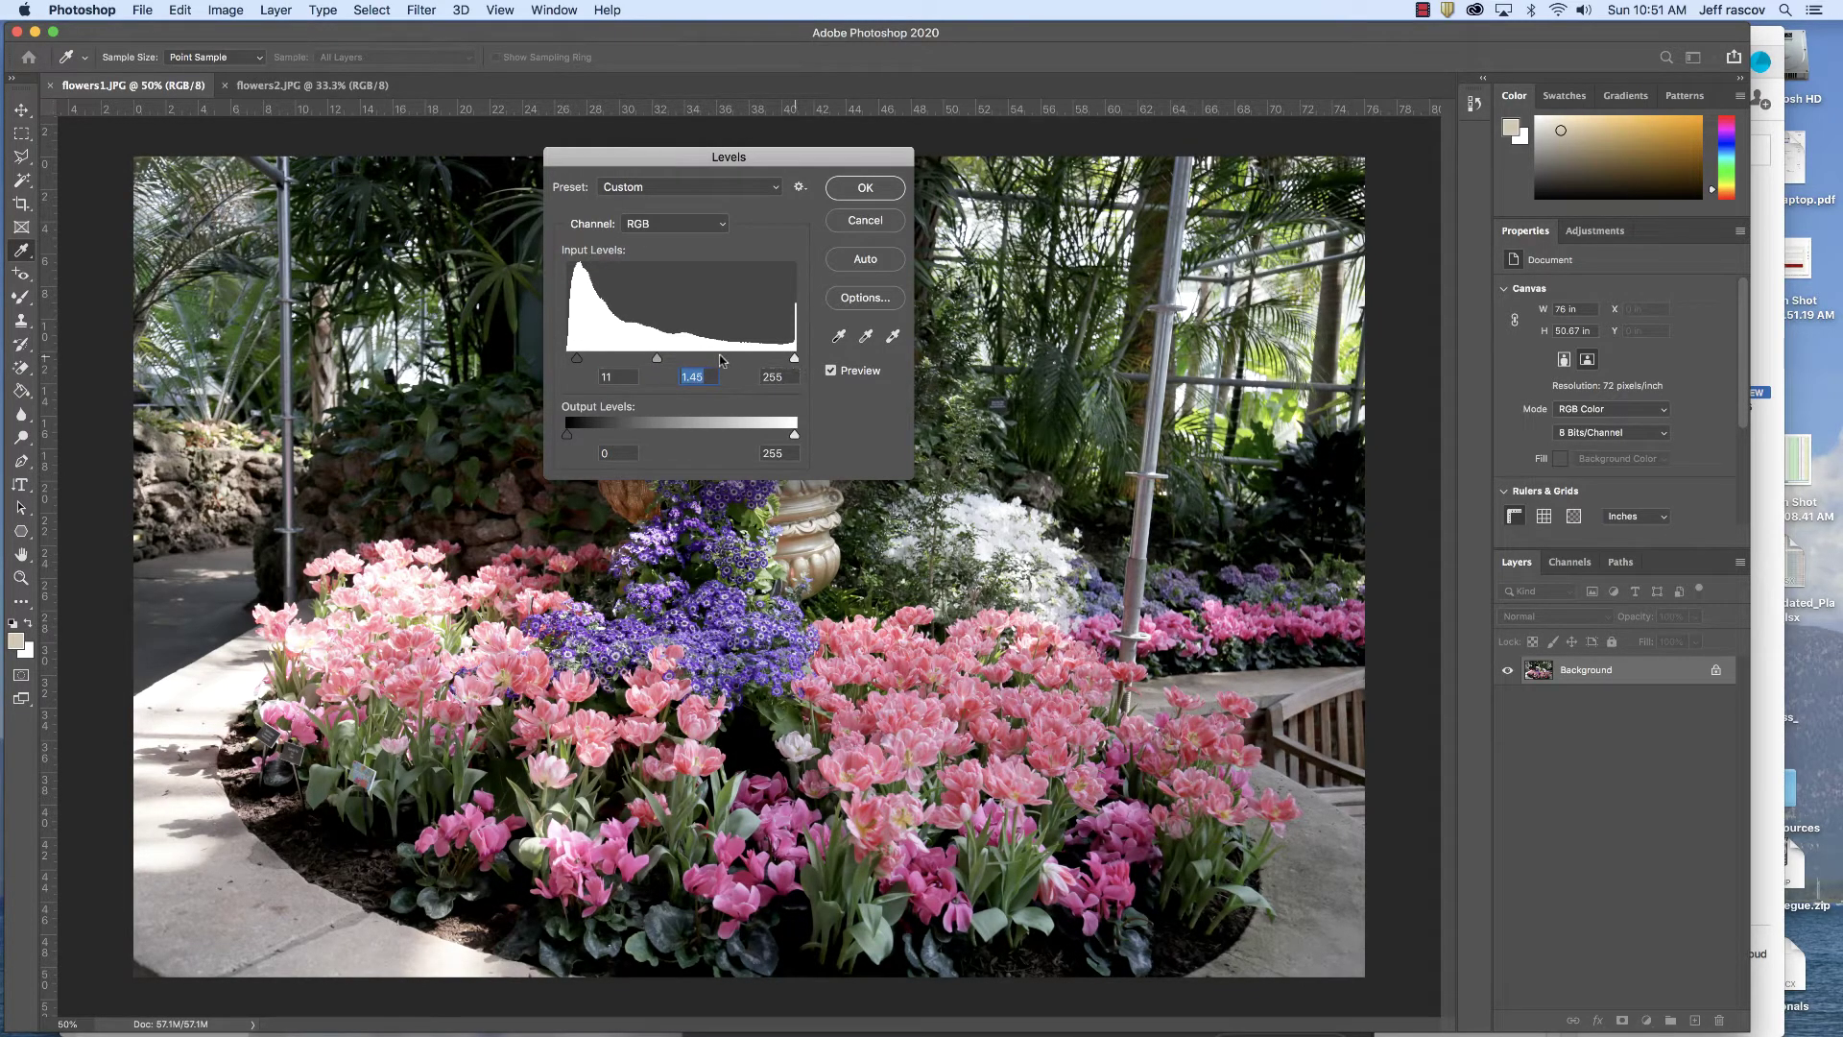
key(Tab)
text(171)
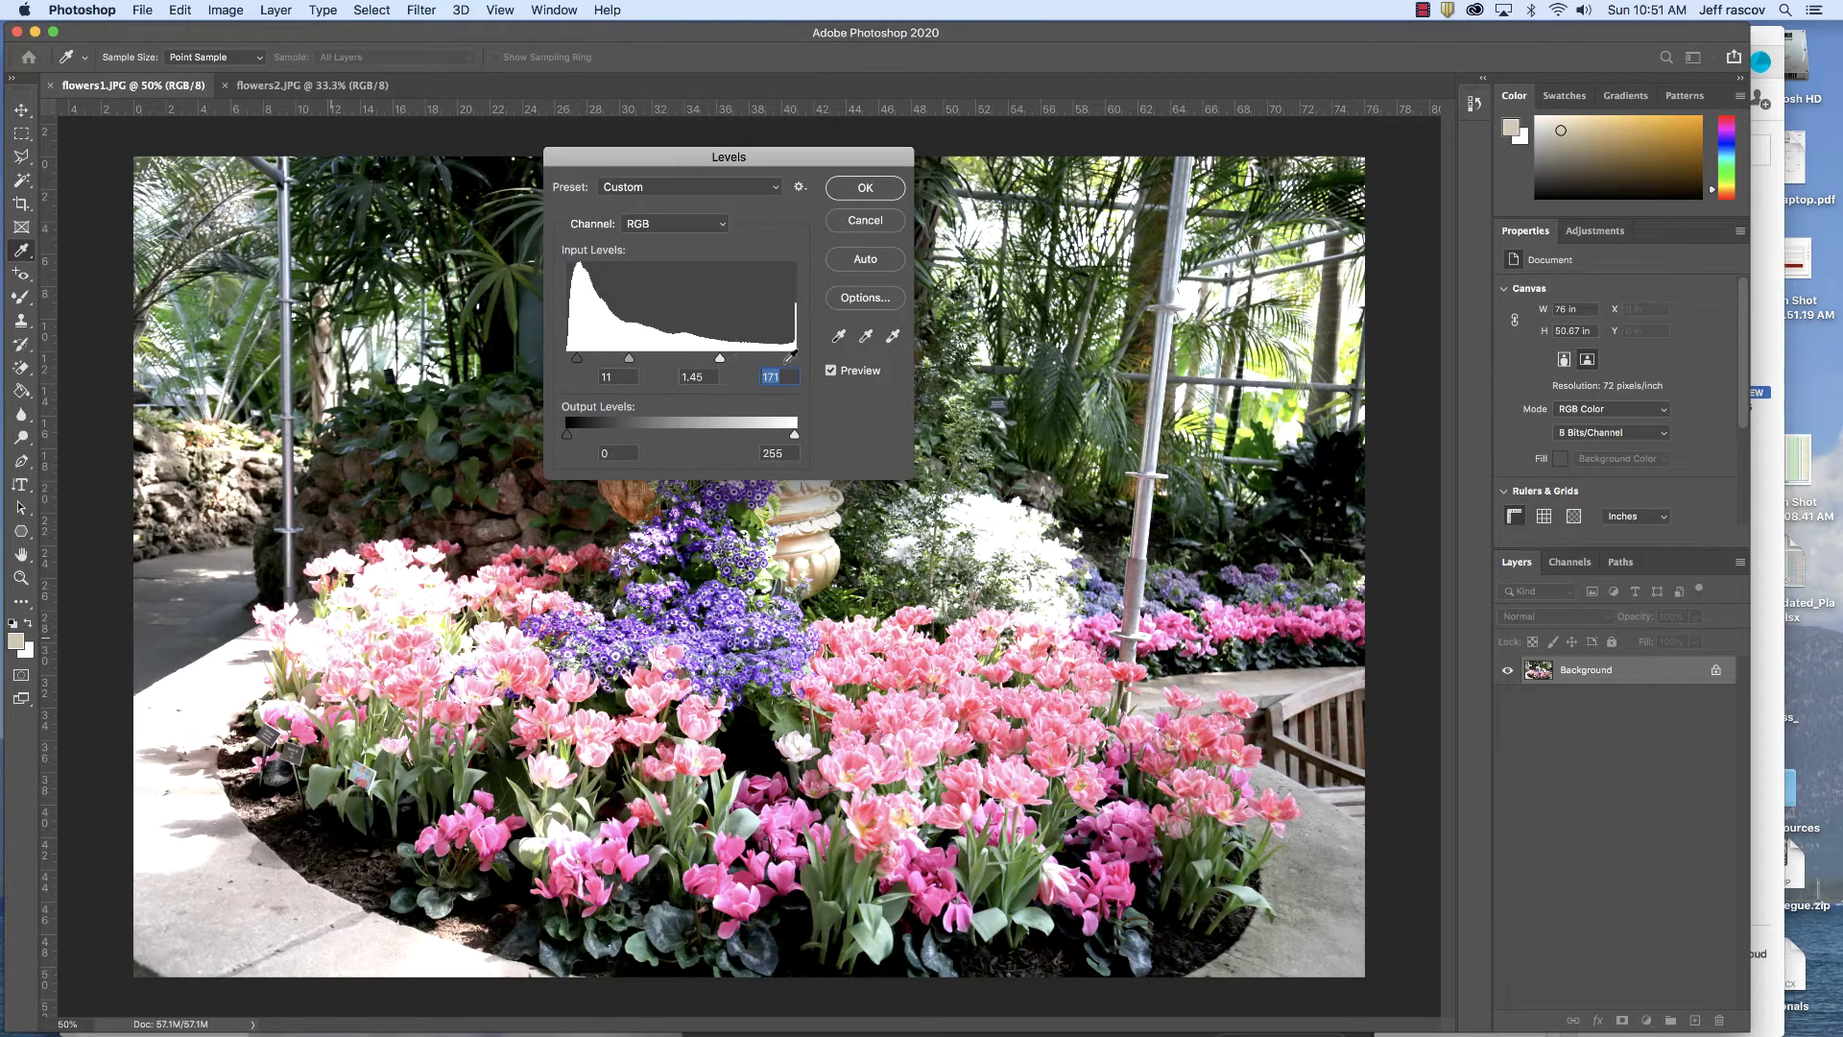
text(197255)
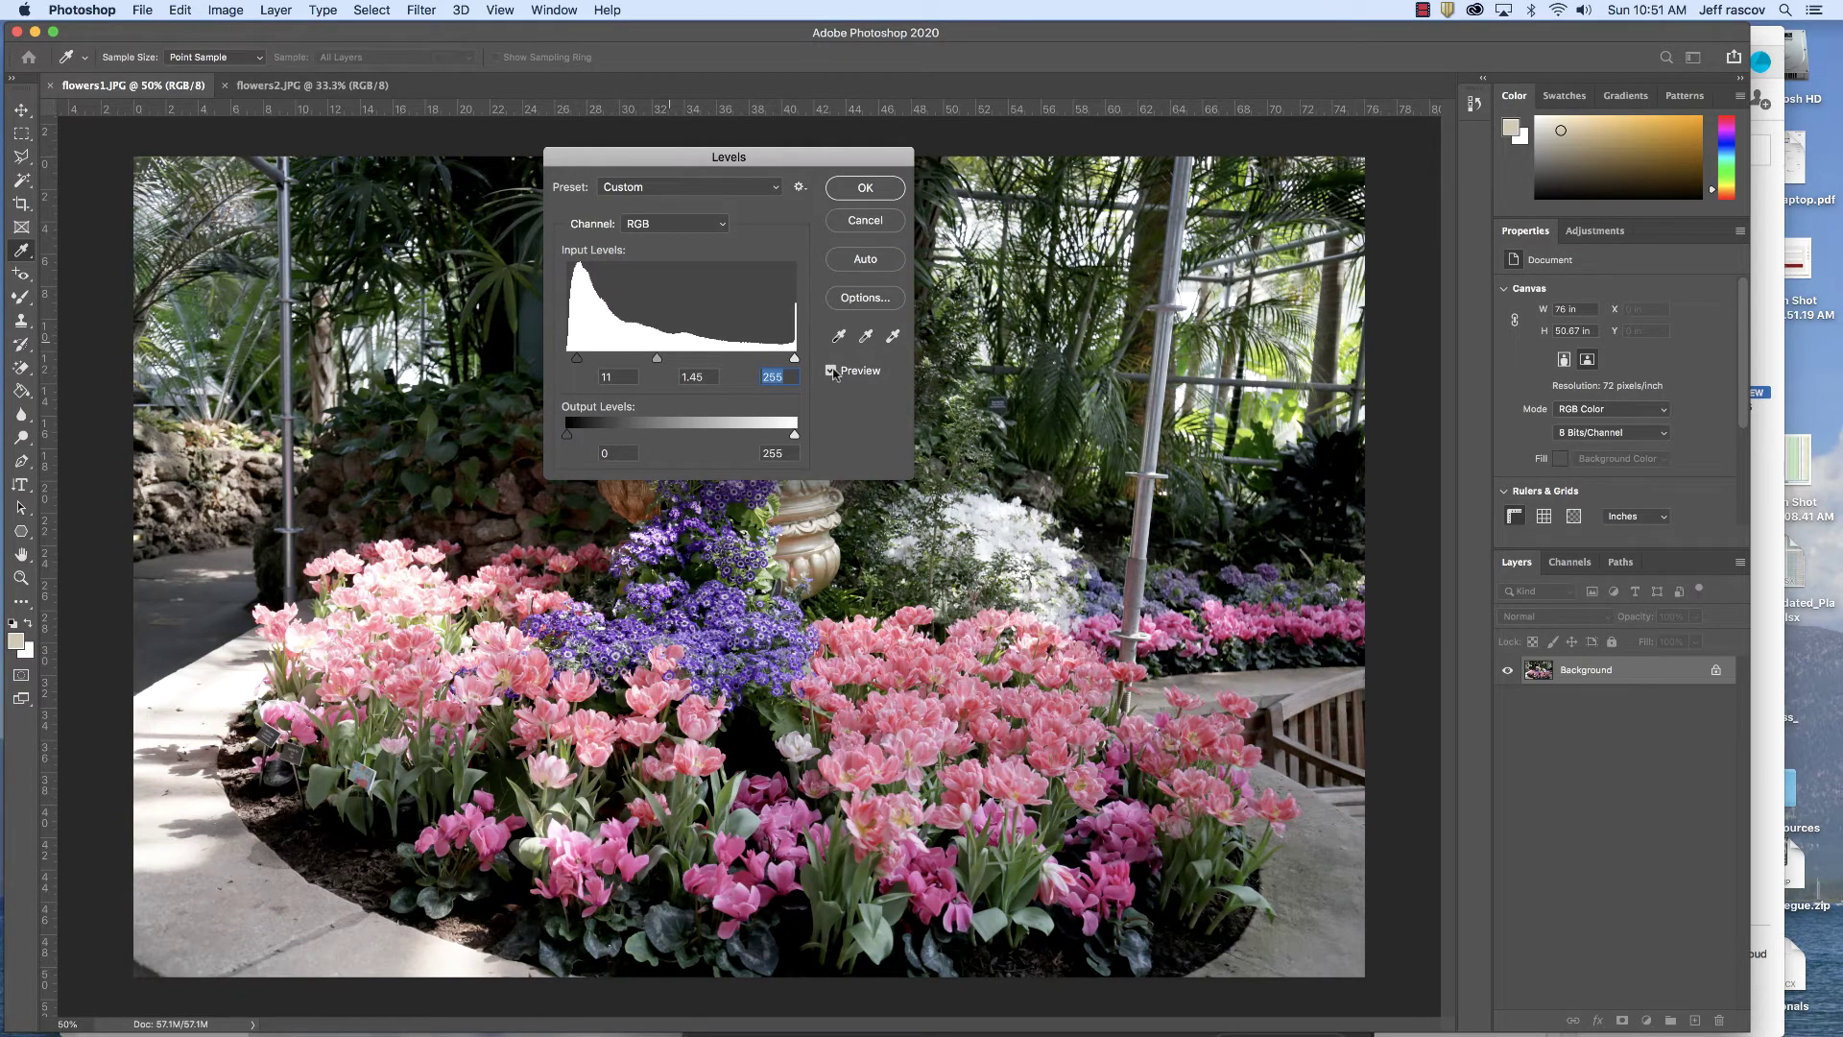
Toggle the Levels preview off and on to compare the photo before and after, and apply the adjustment
click(831, 370)
click(831, 371)
click(831, 370)
click(831, 371)
click(831, 371)
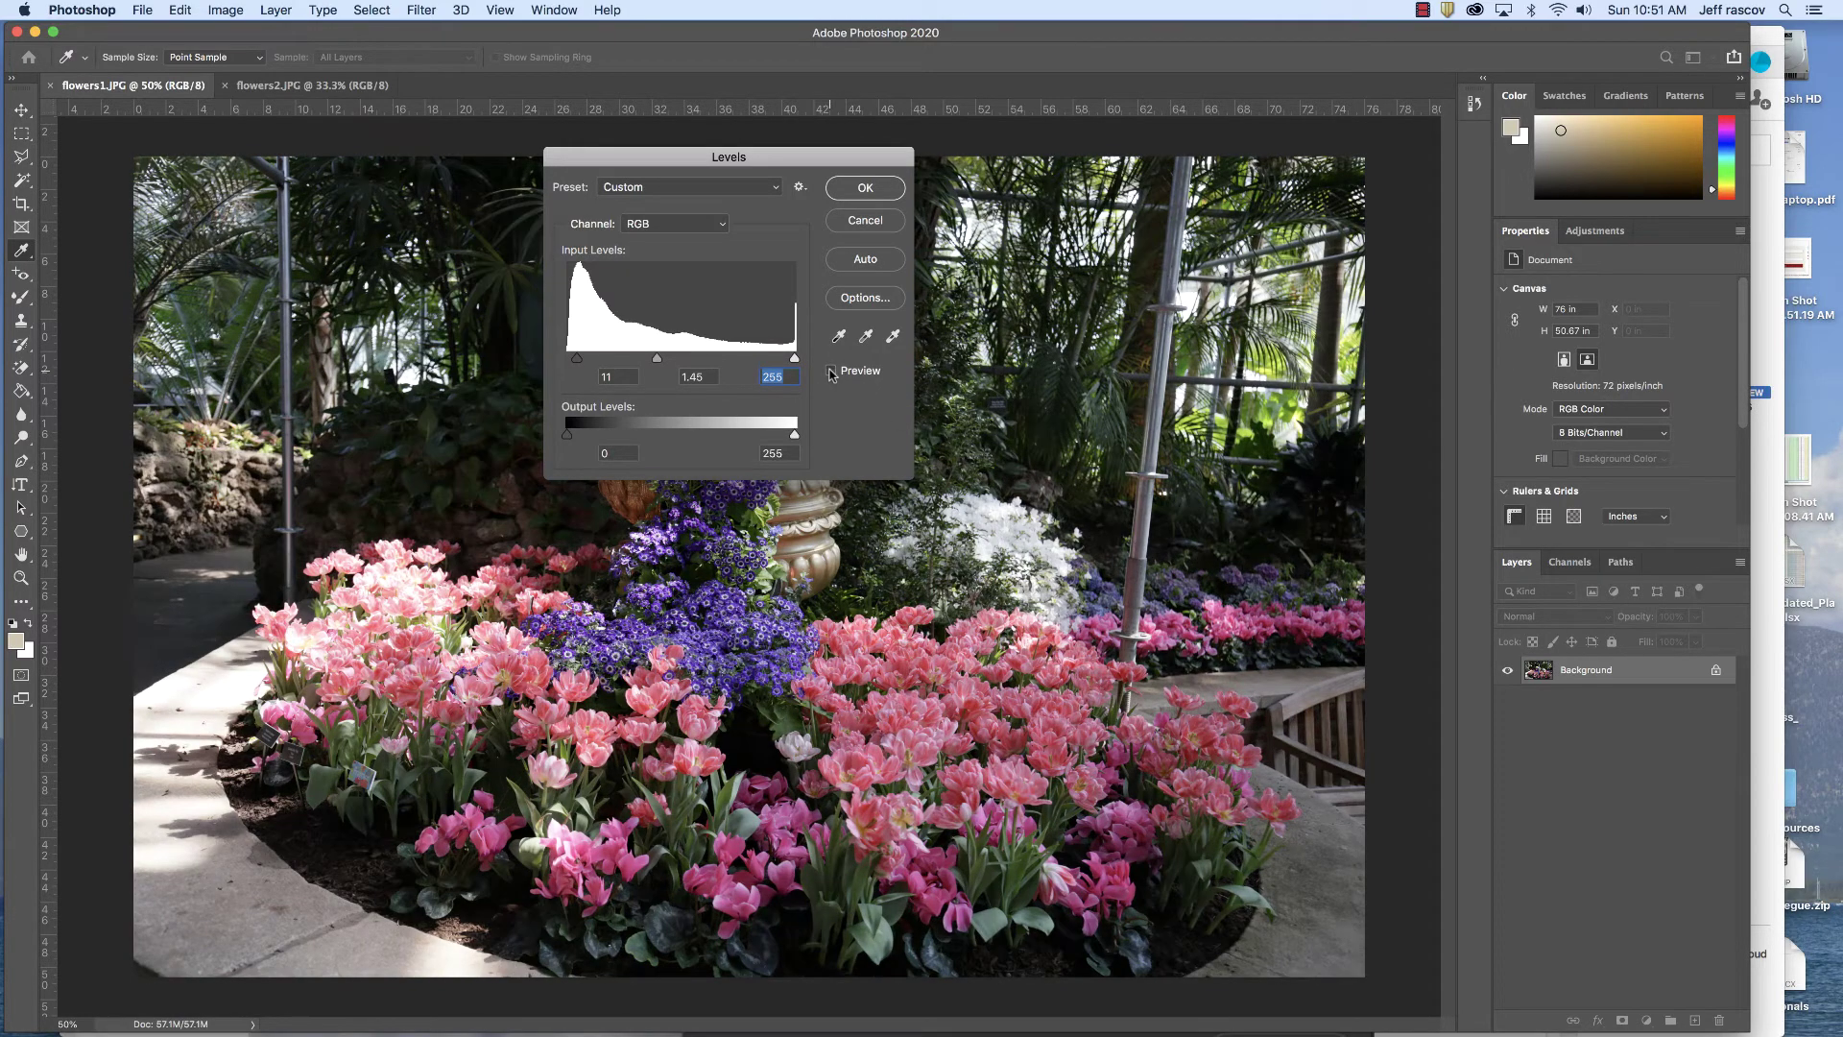
click(831, 370)
click(831, 370)
click(831, 372)
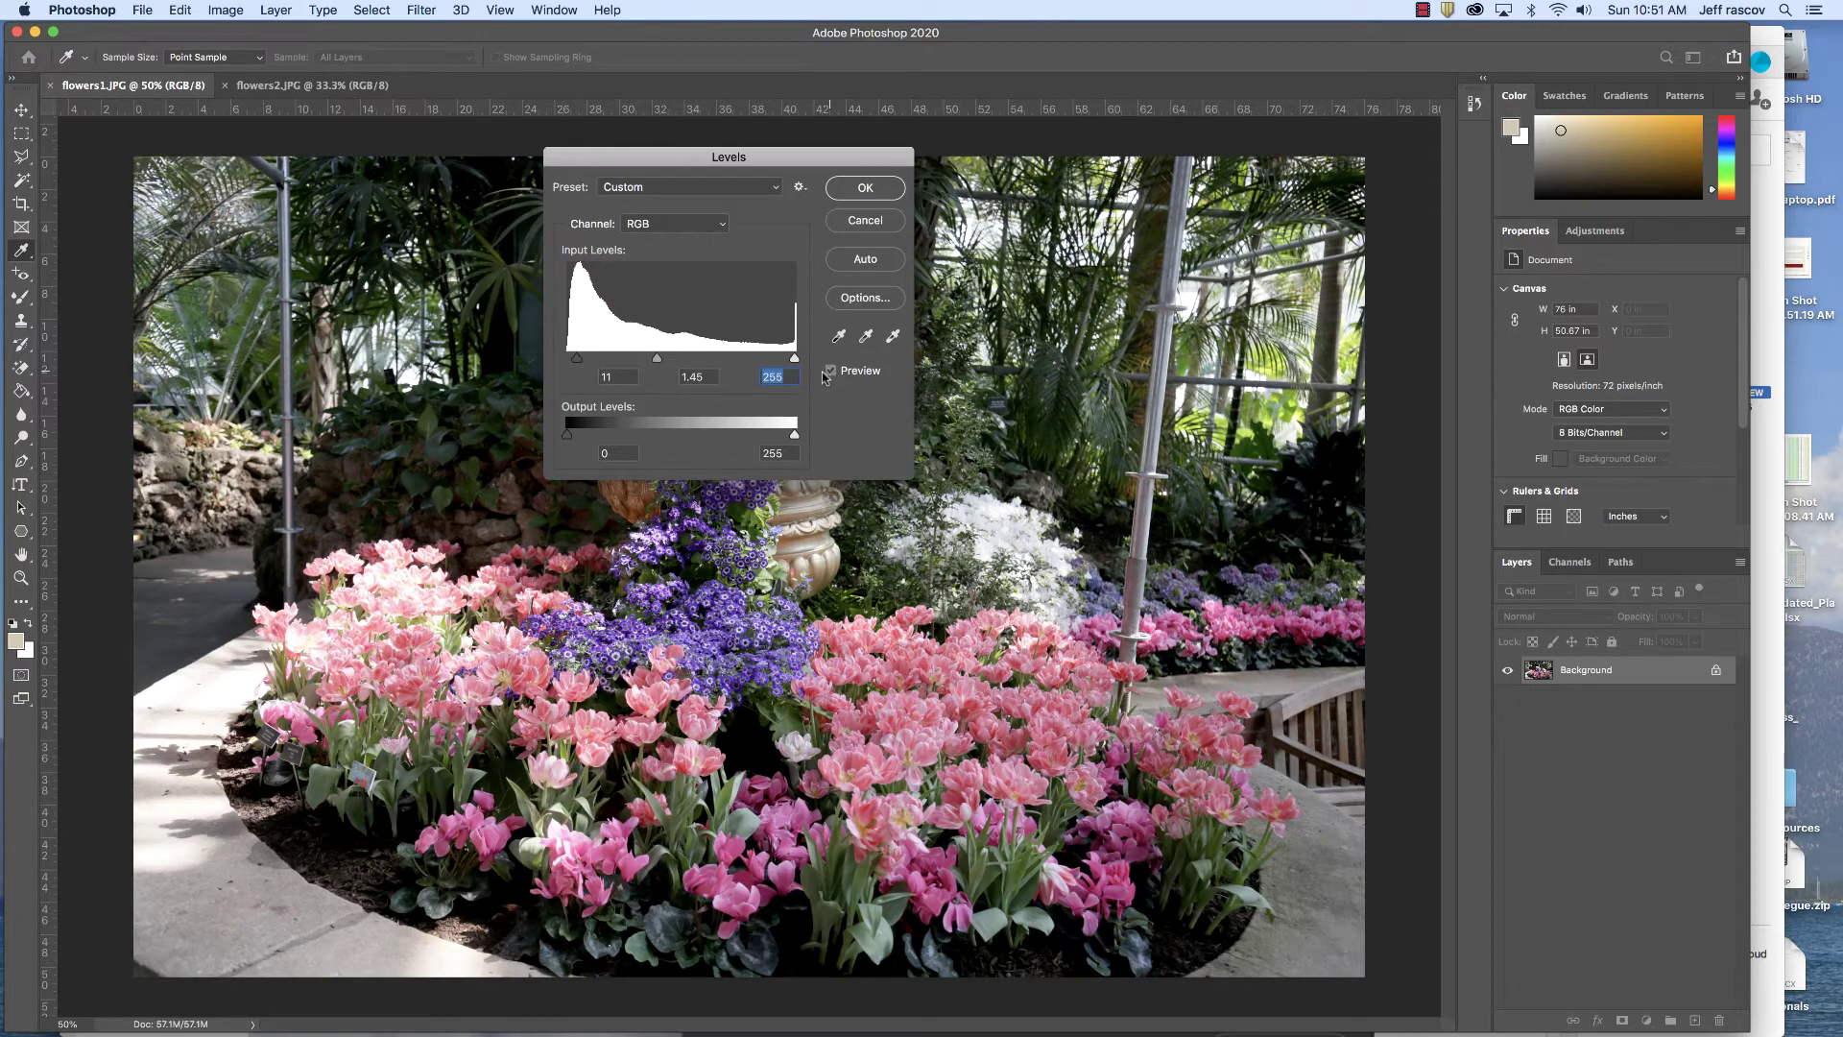
key(p)
click(865, 188)
key(z)
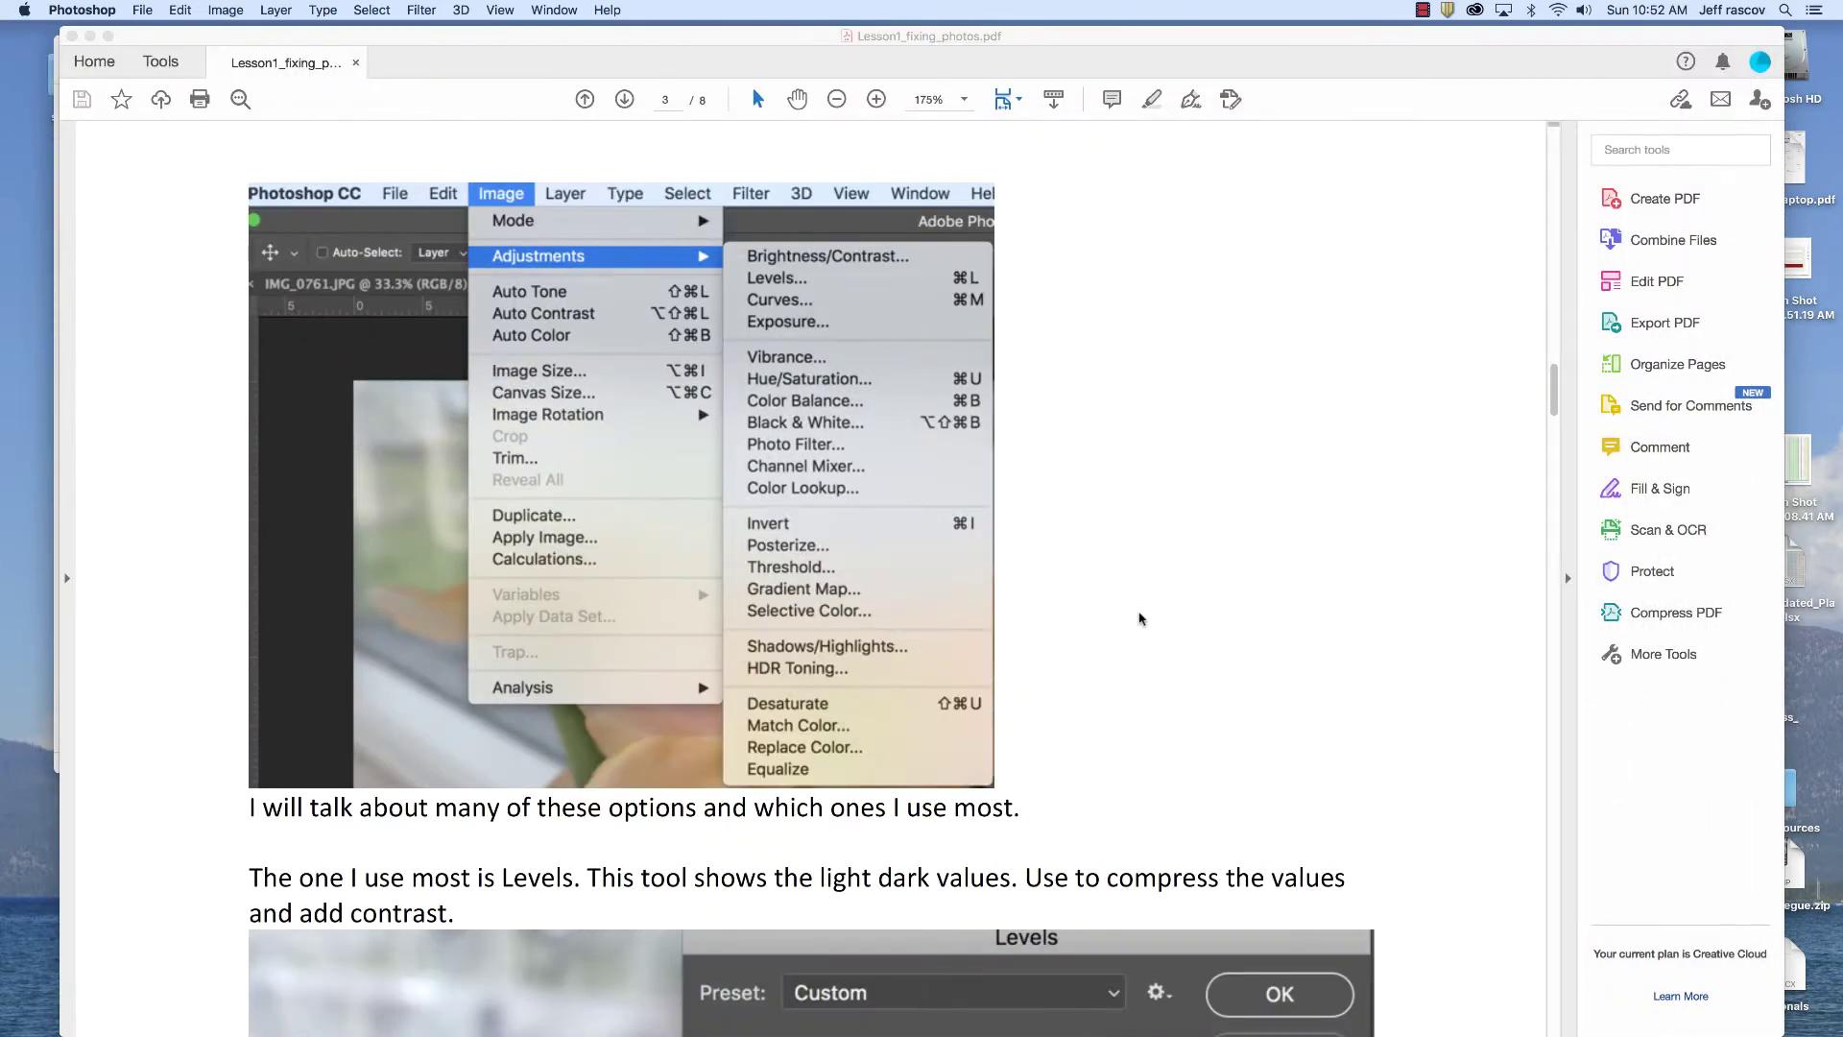
Review the Levels and Hue/Saturation sections on pages 3 and 4 of the lesson PDF, and return to its first page
scroll(1142, 617, down, 10)
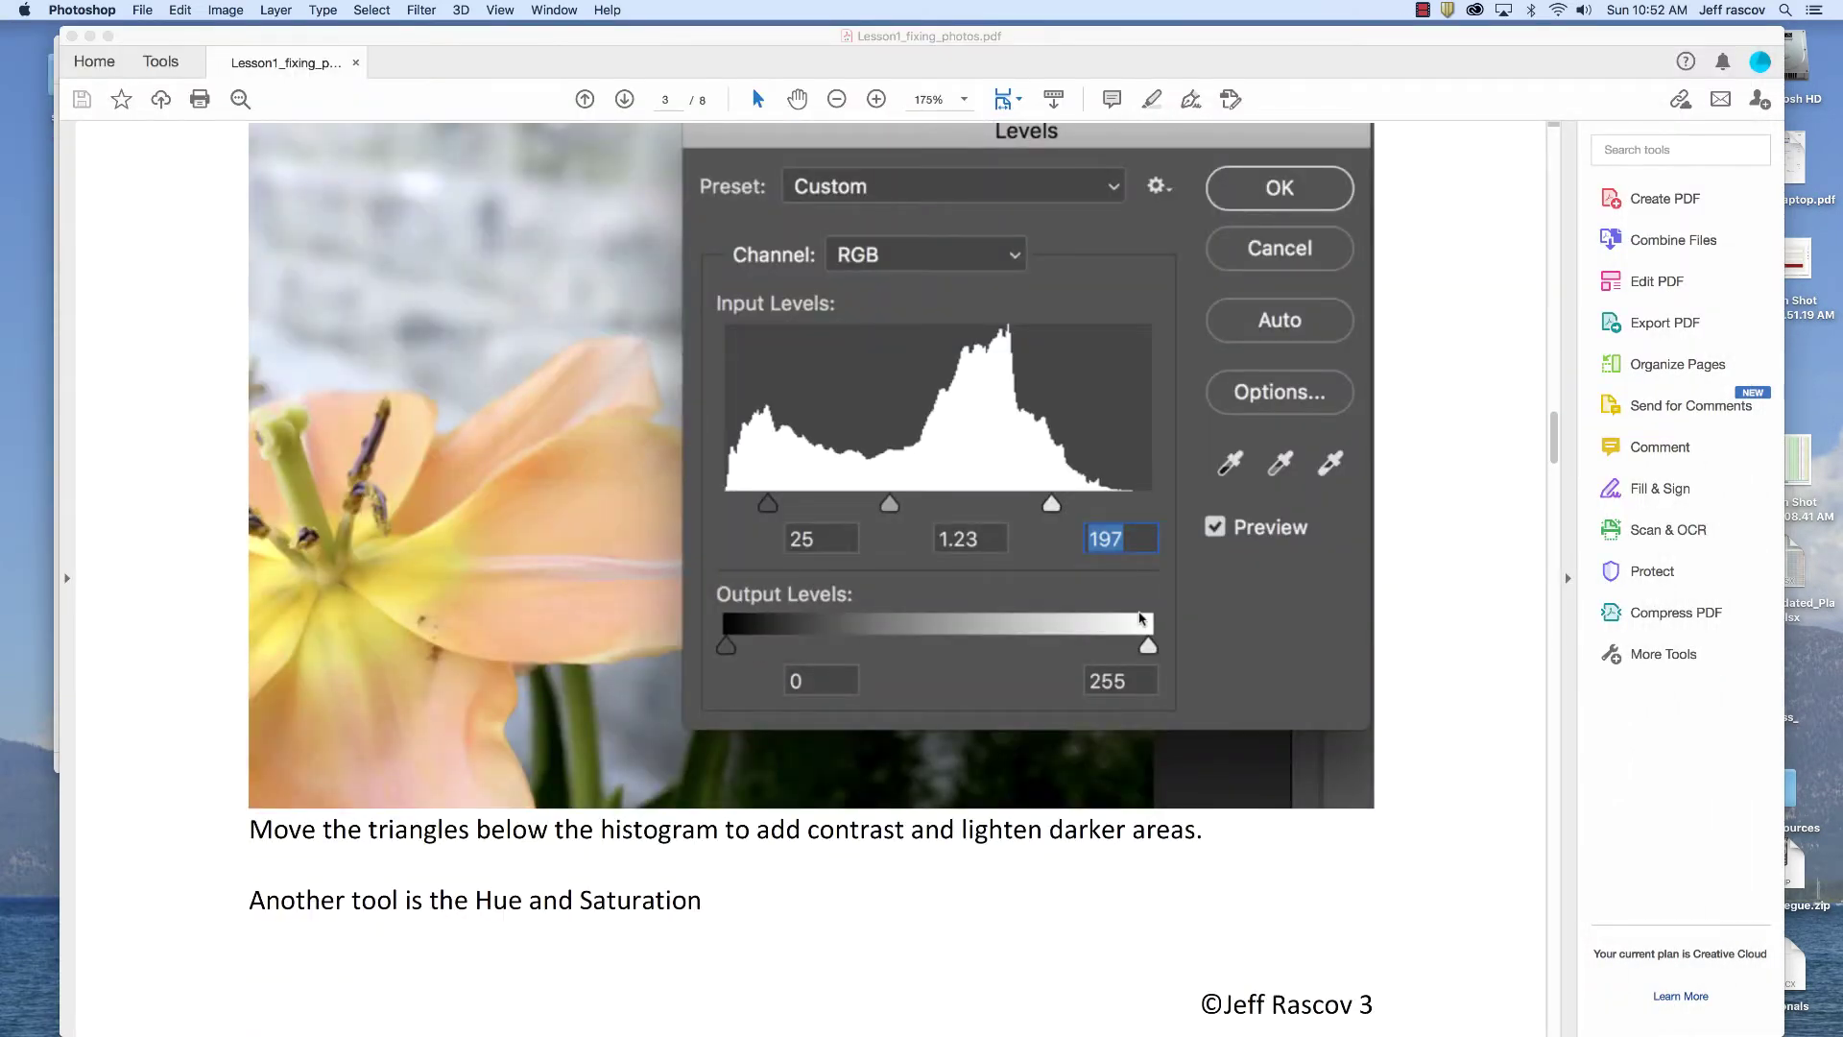
scroll(501, 701, up, 5)
scroll(787, 715, down, 15)
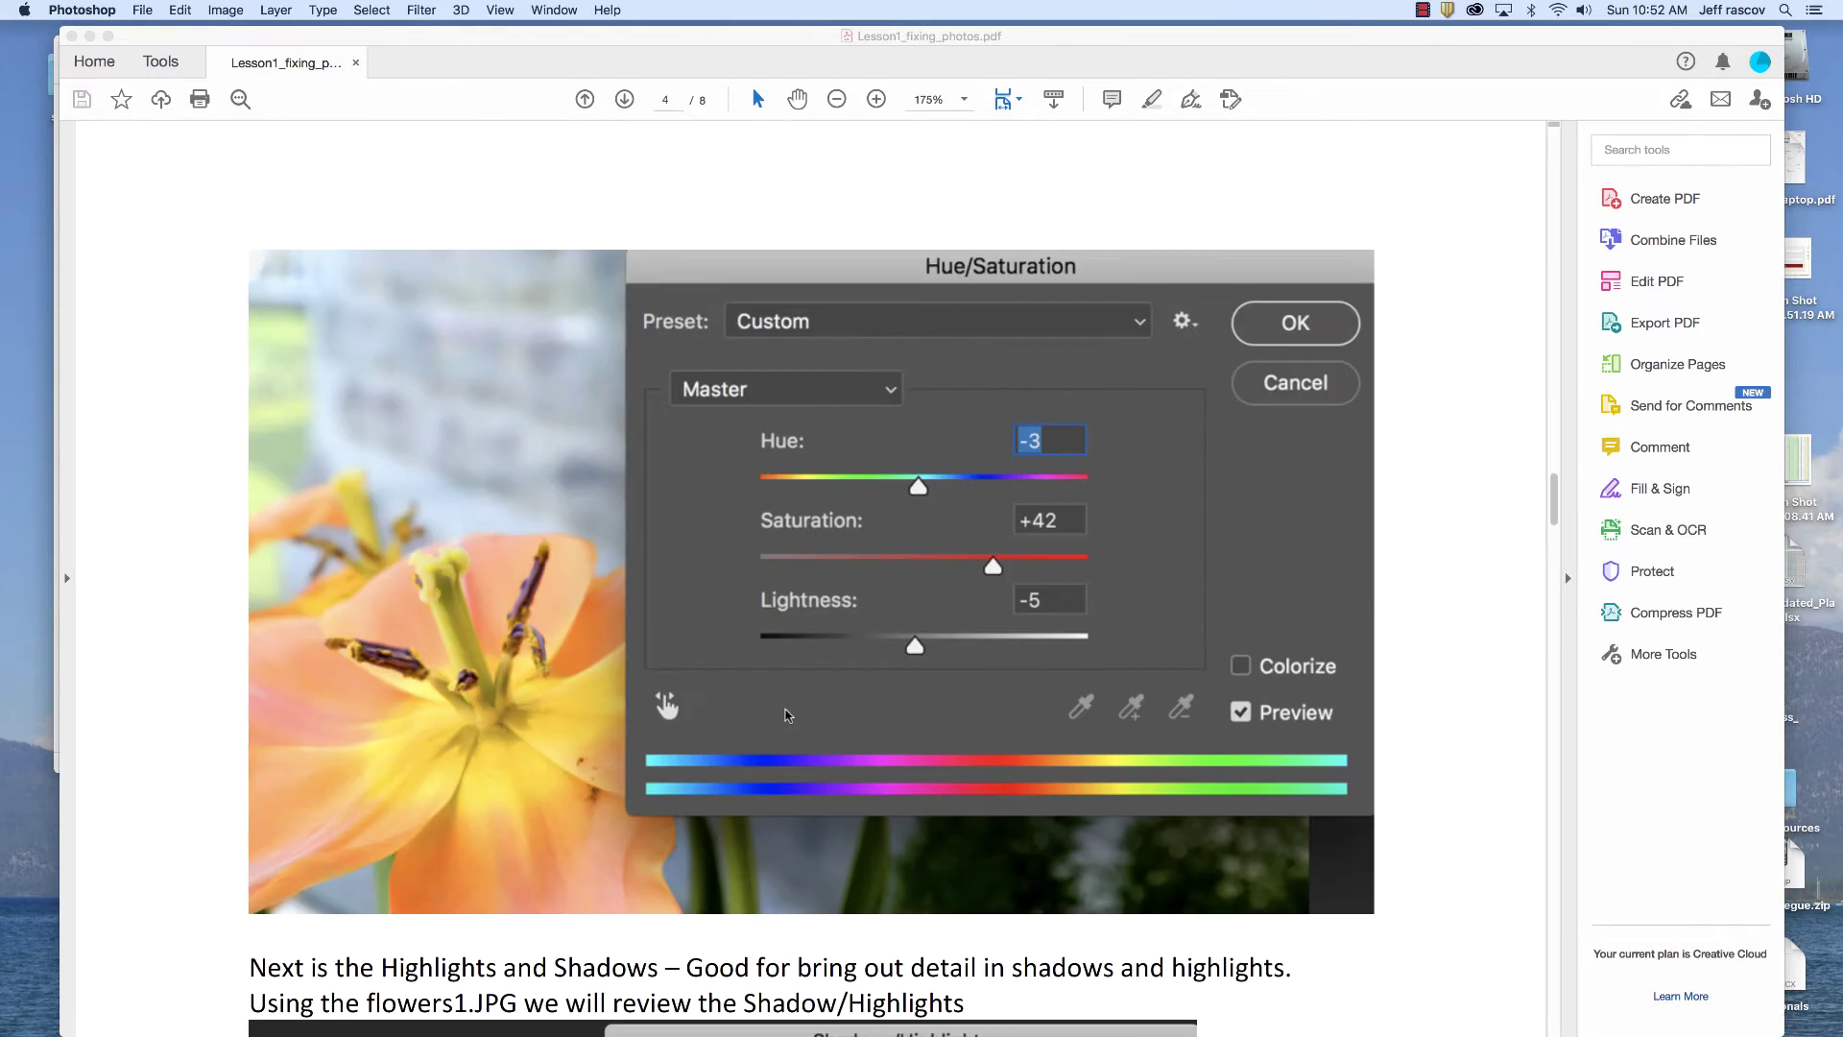
scroll(787, 714, up, 20)
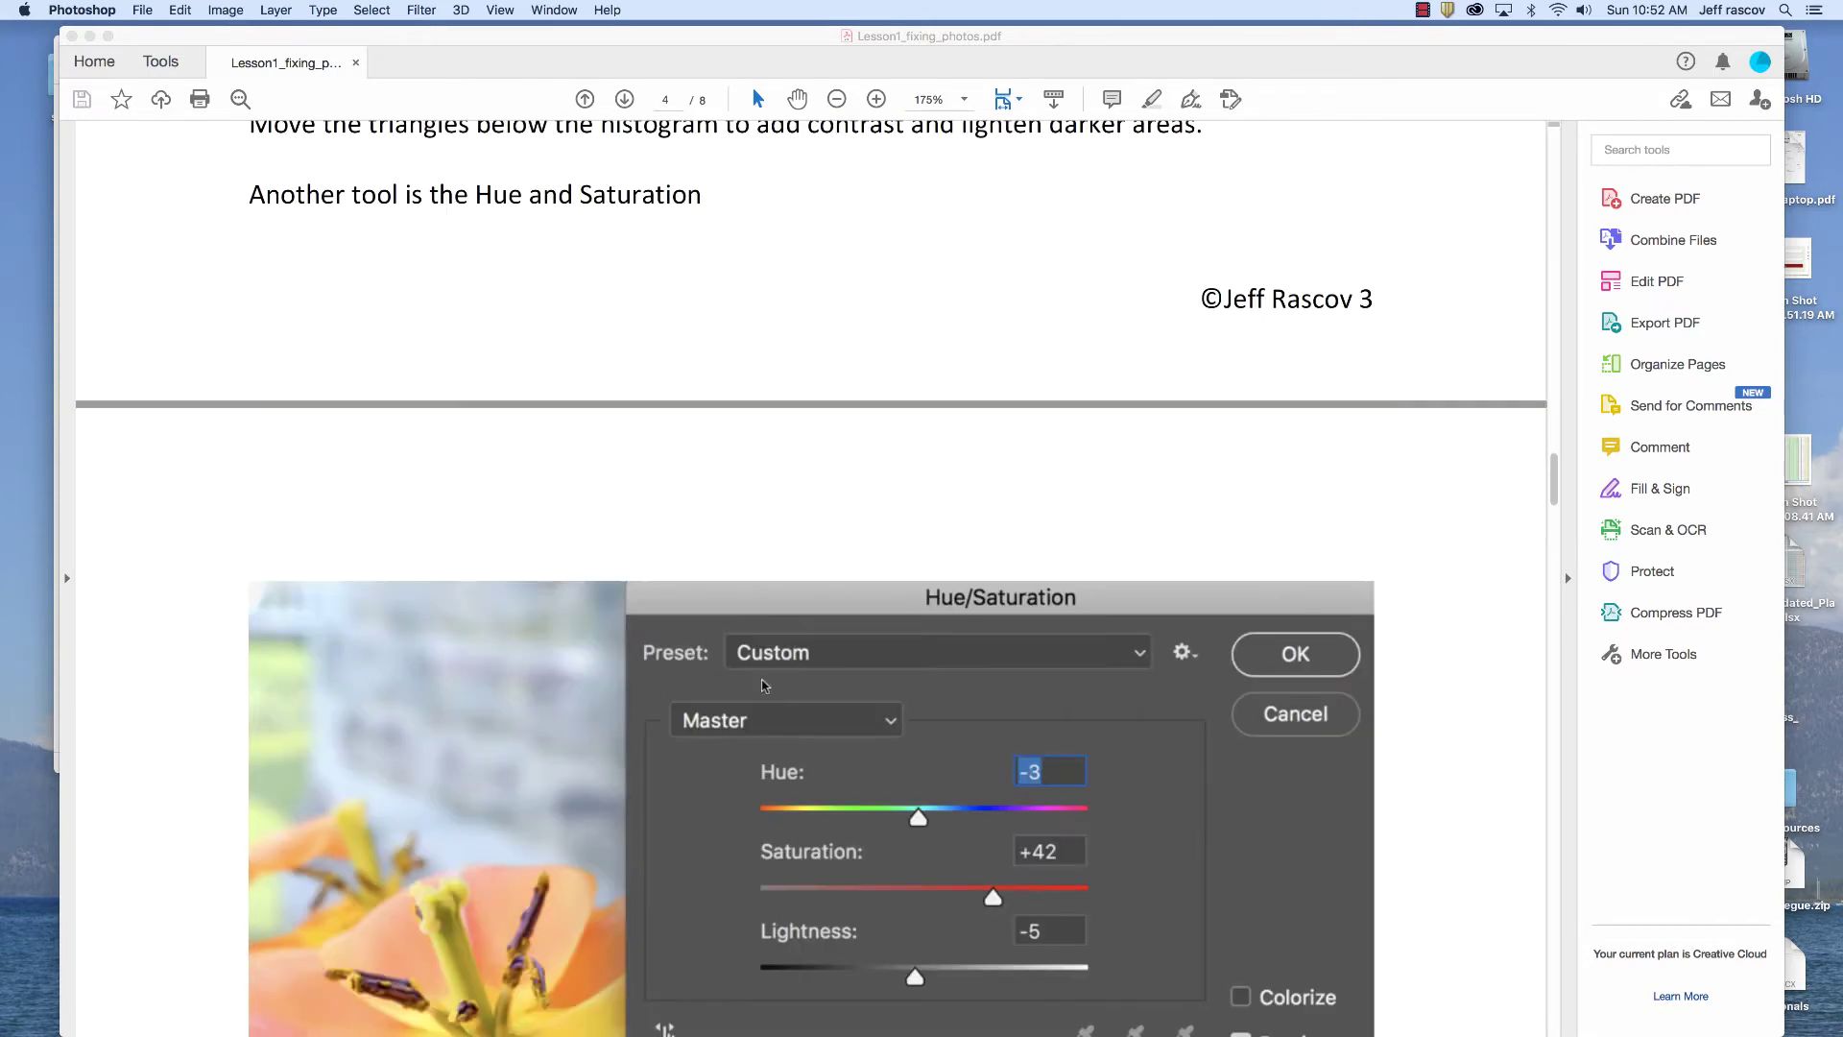
scroll(854, 999, up, 10)
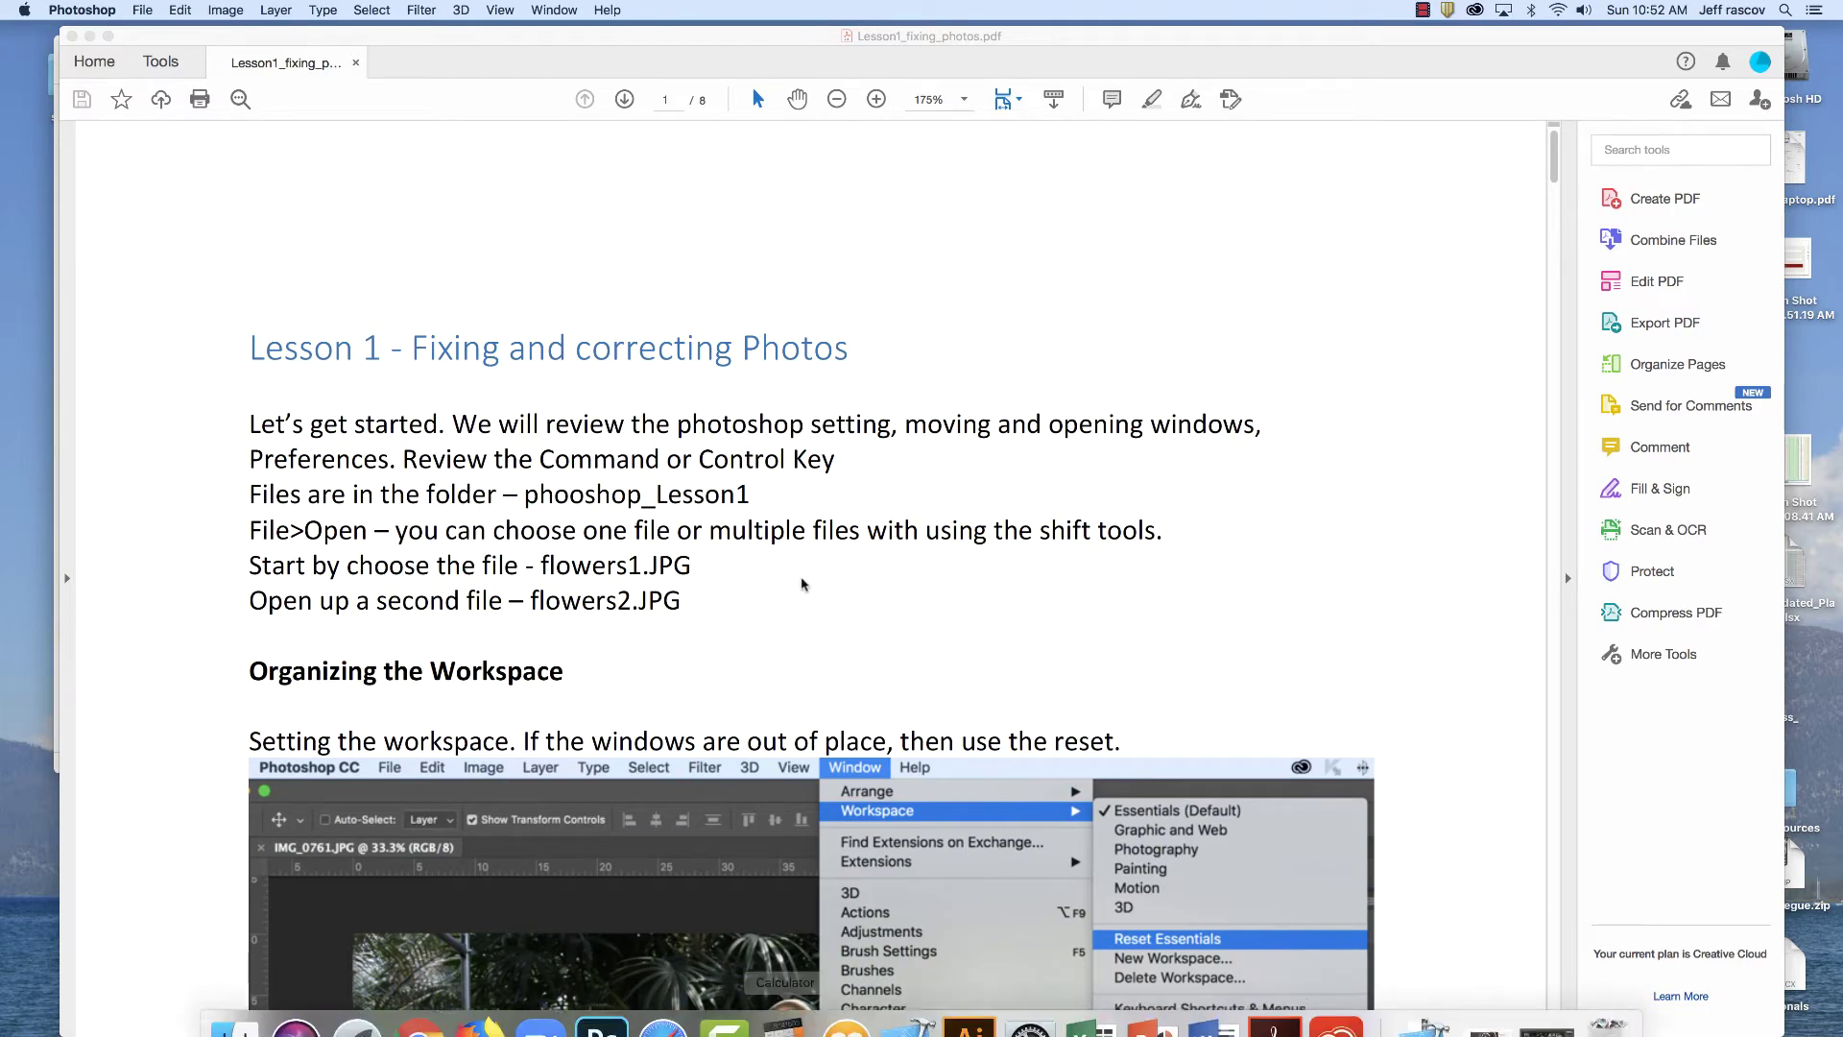
Switch back to Photoshop and start a Hue/Saturation adjustment on flowers1.JPG
click(619, 998)
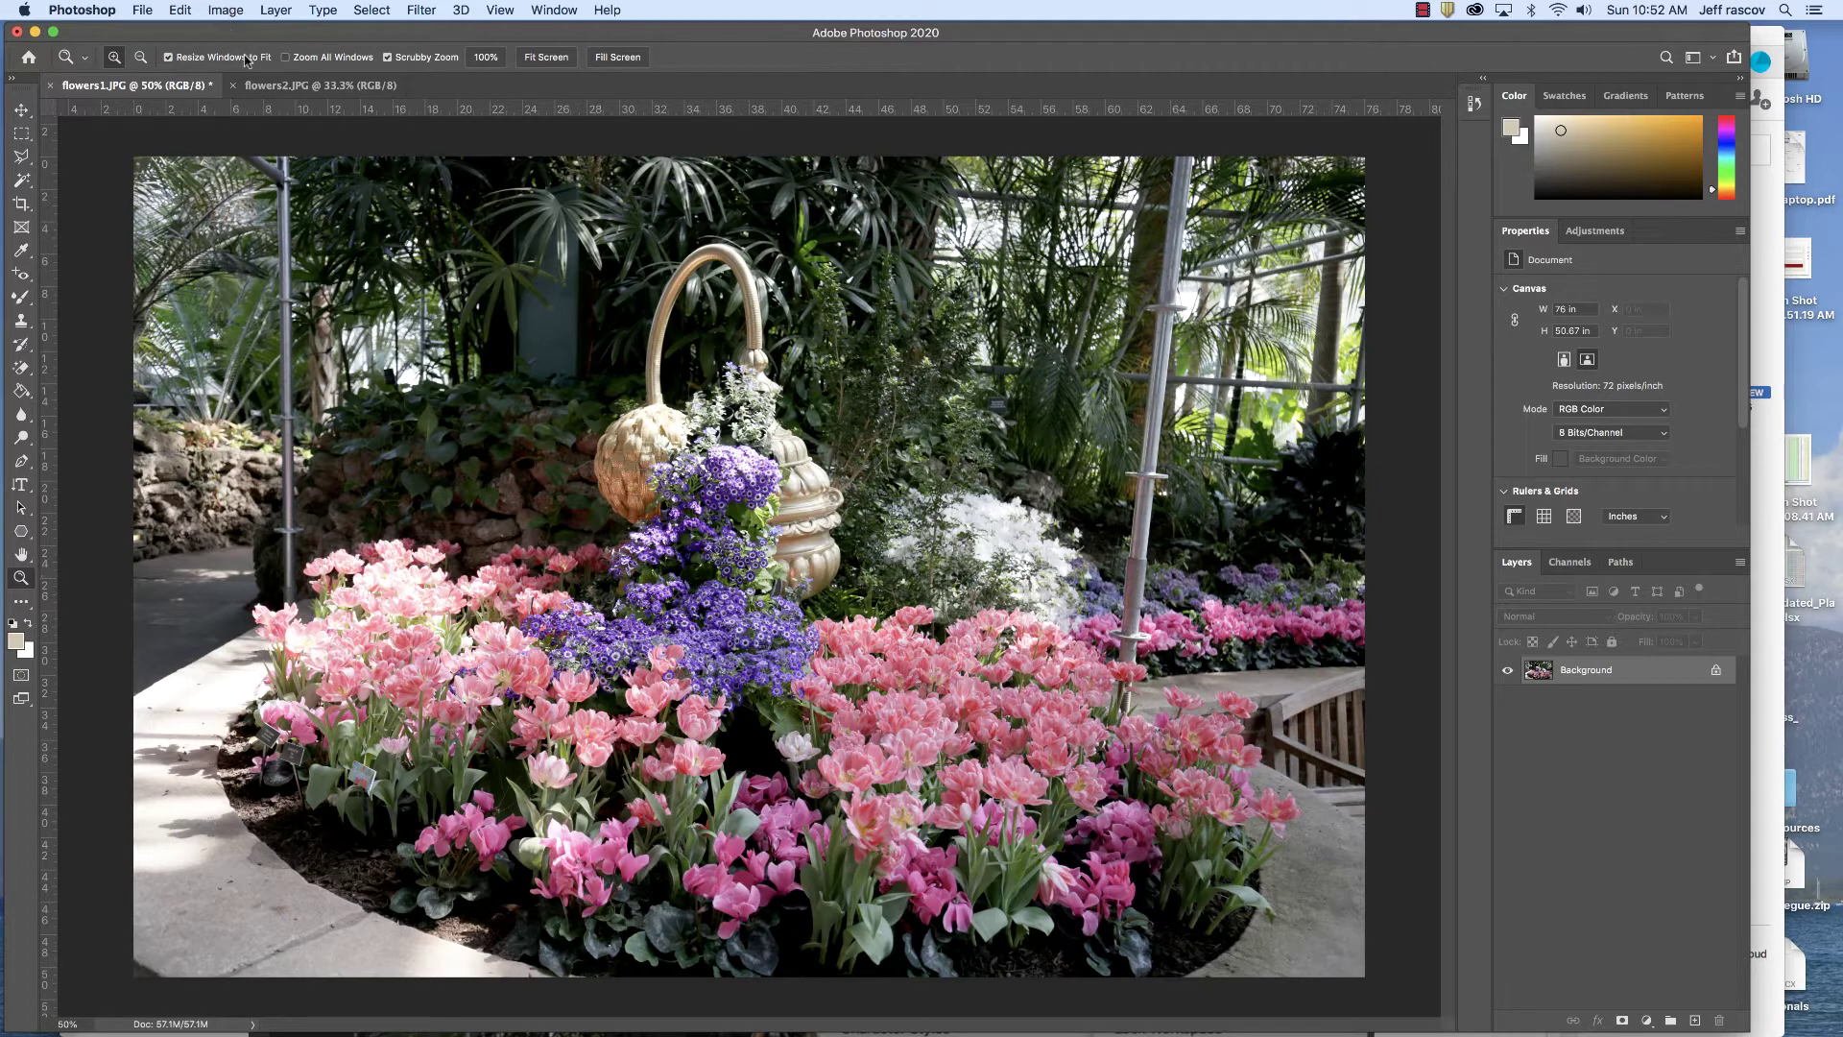
click(226, 10)
mouse_move(308, 60)
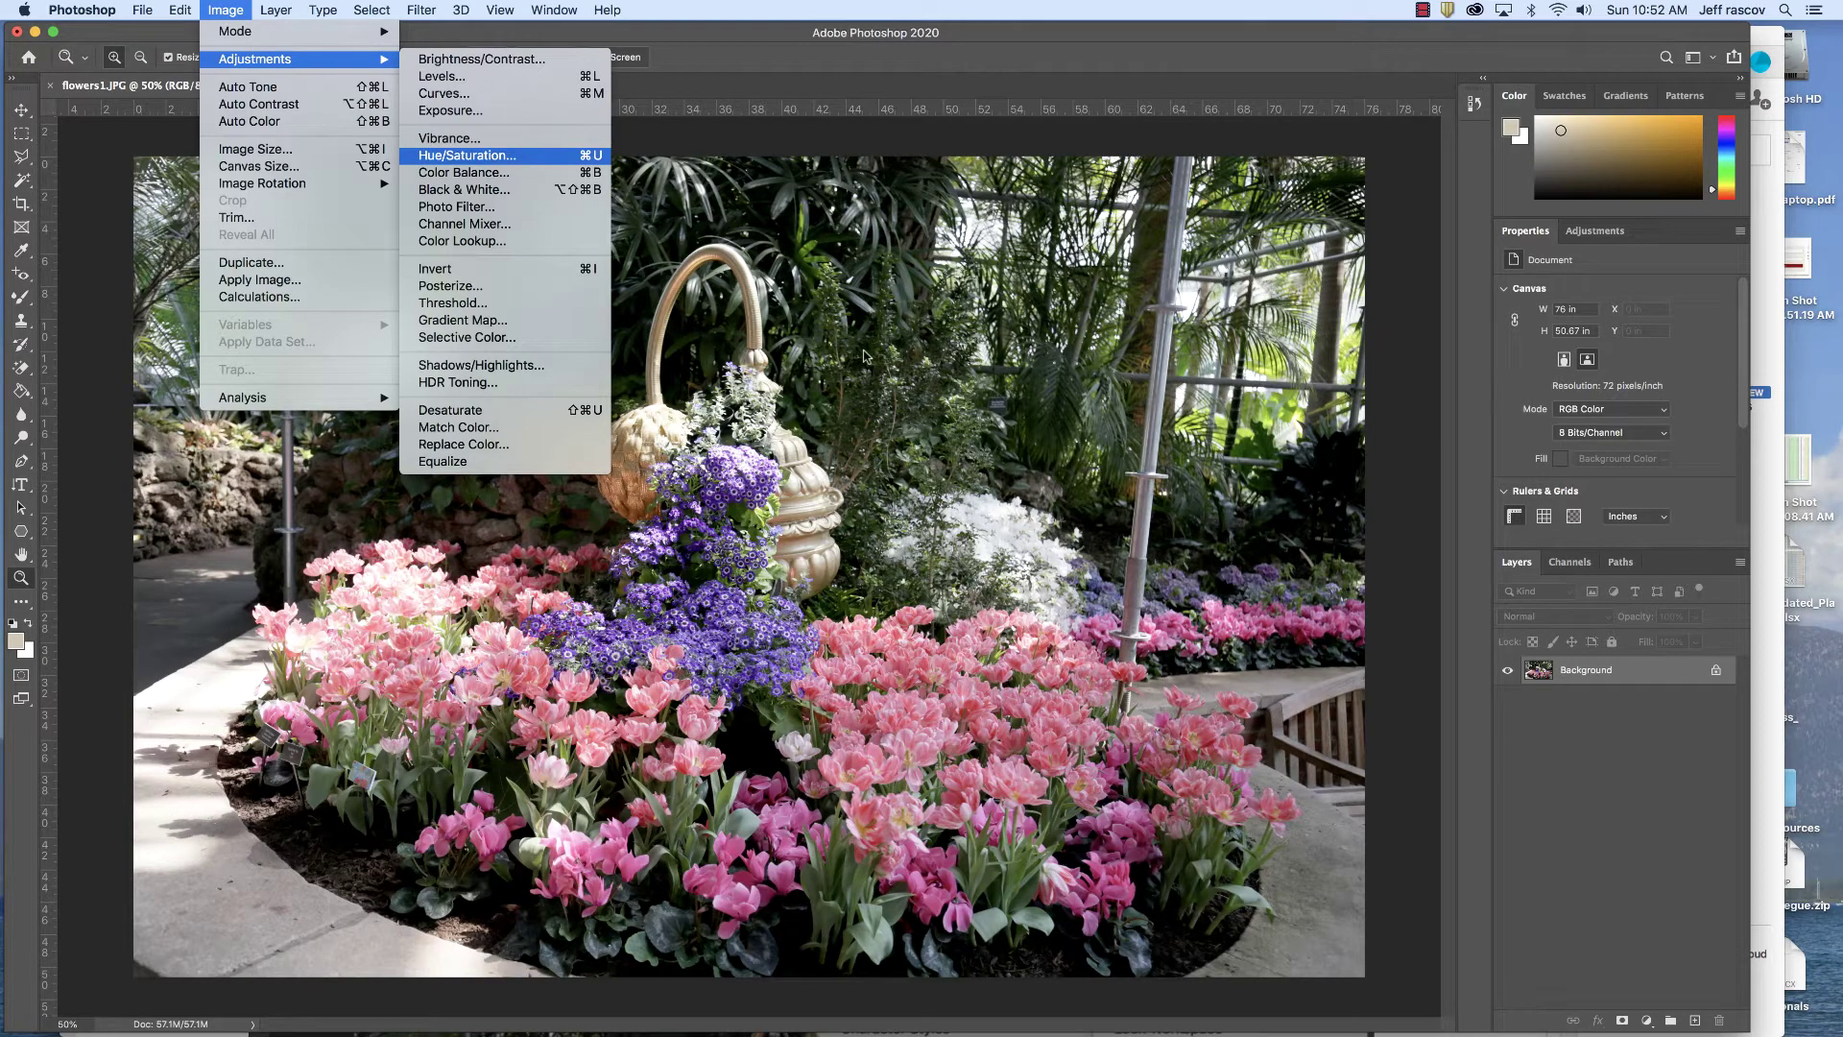
key(Return)
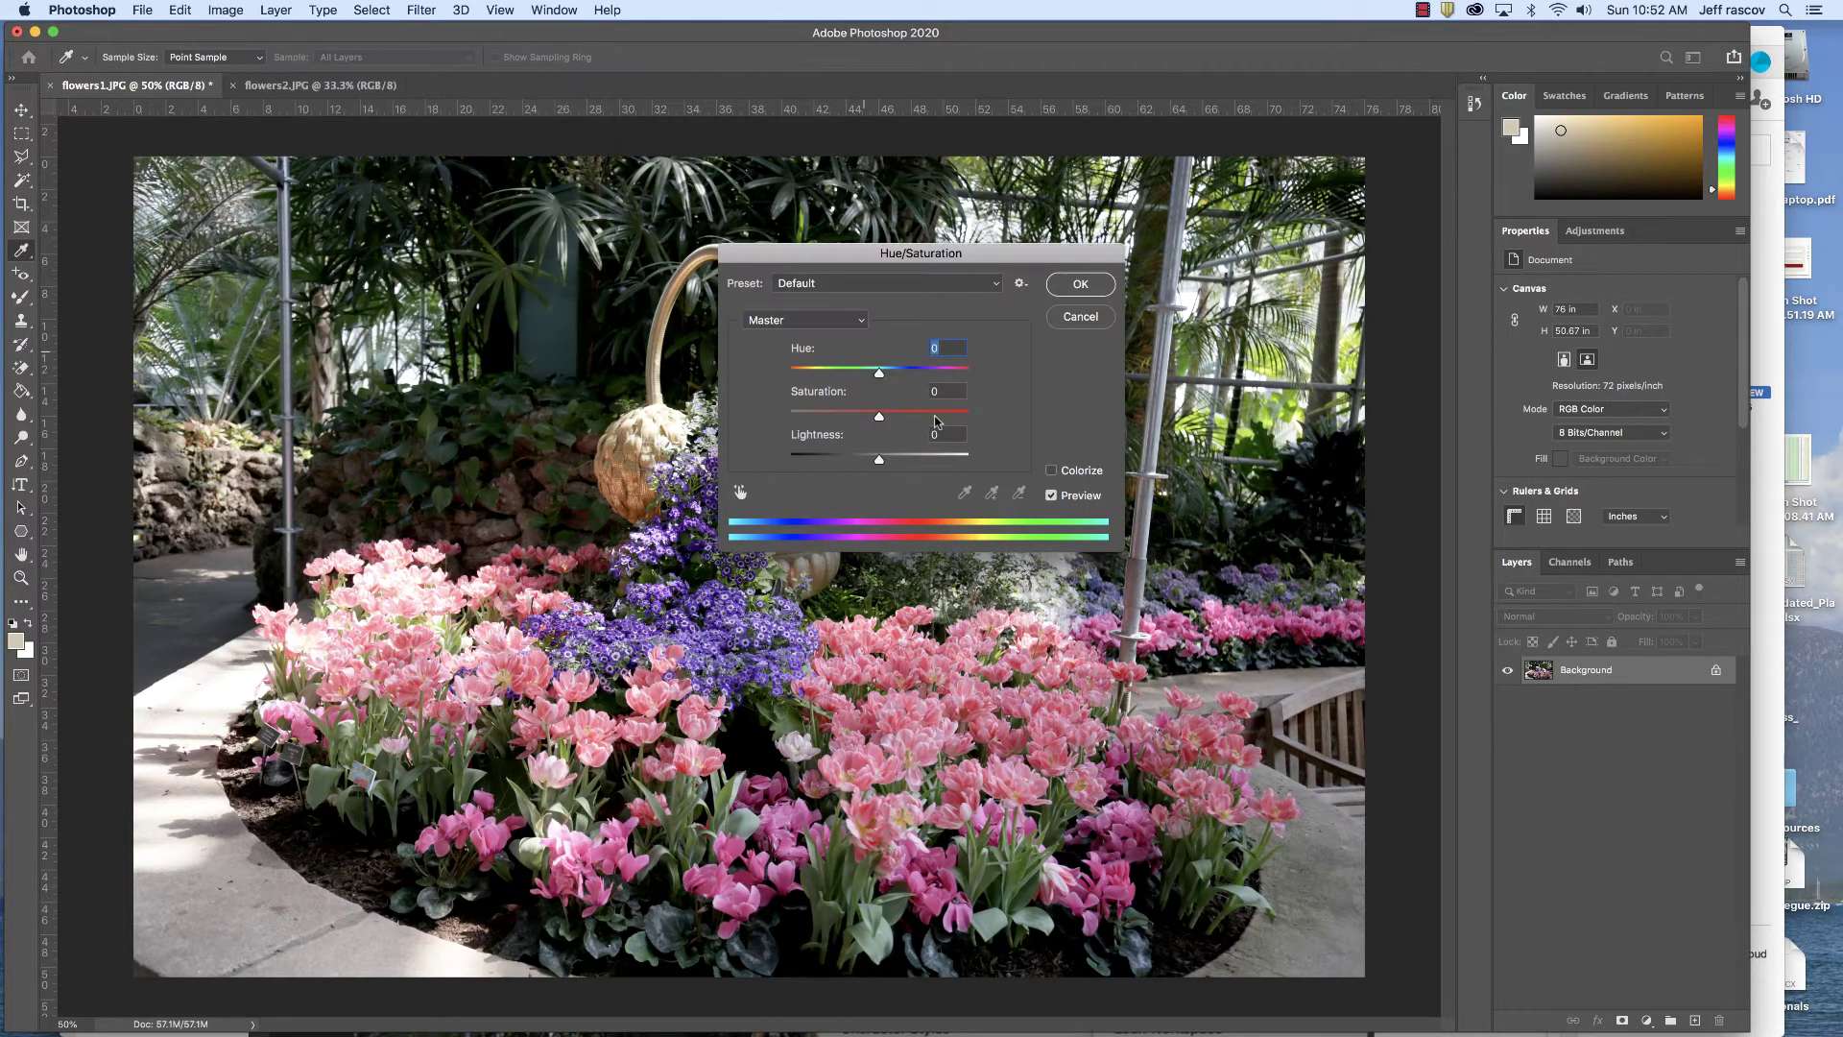
Try saturation at +79, +42 and +26, compare with the preview off and on, and lower it to +19
click(950, 414)
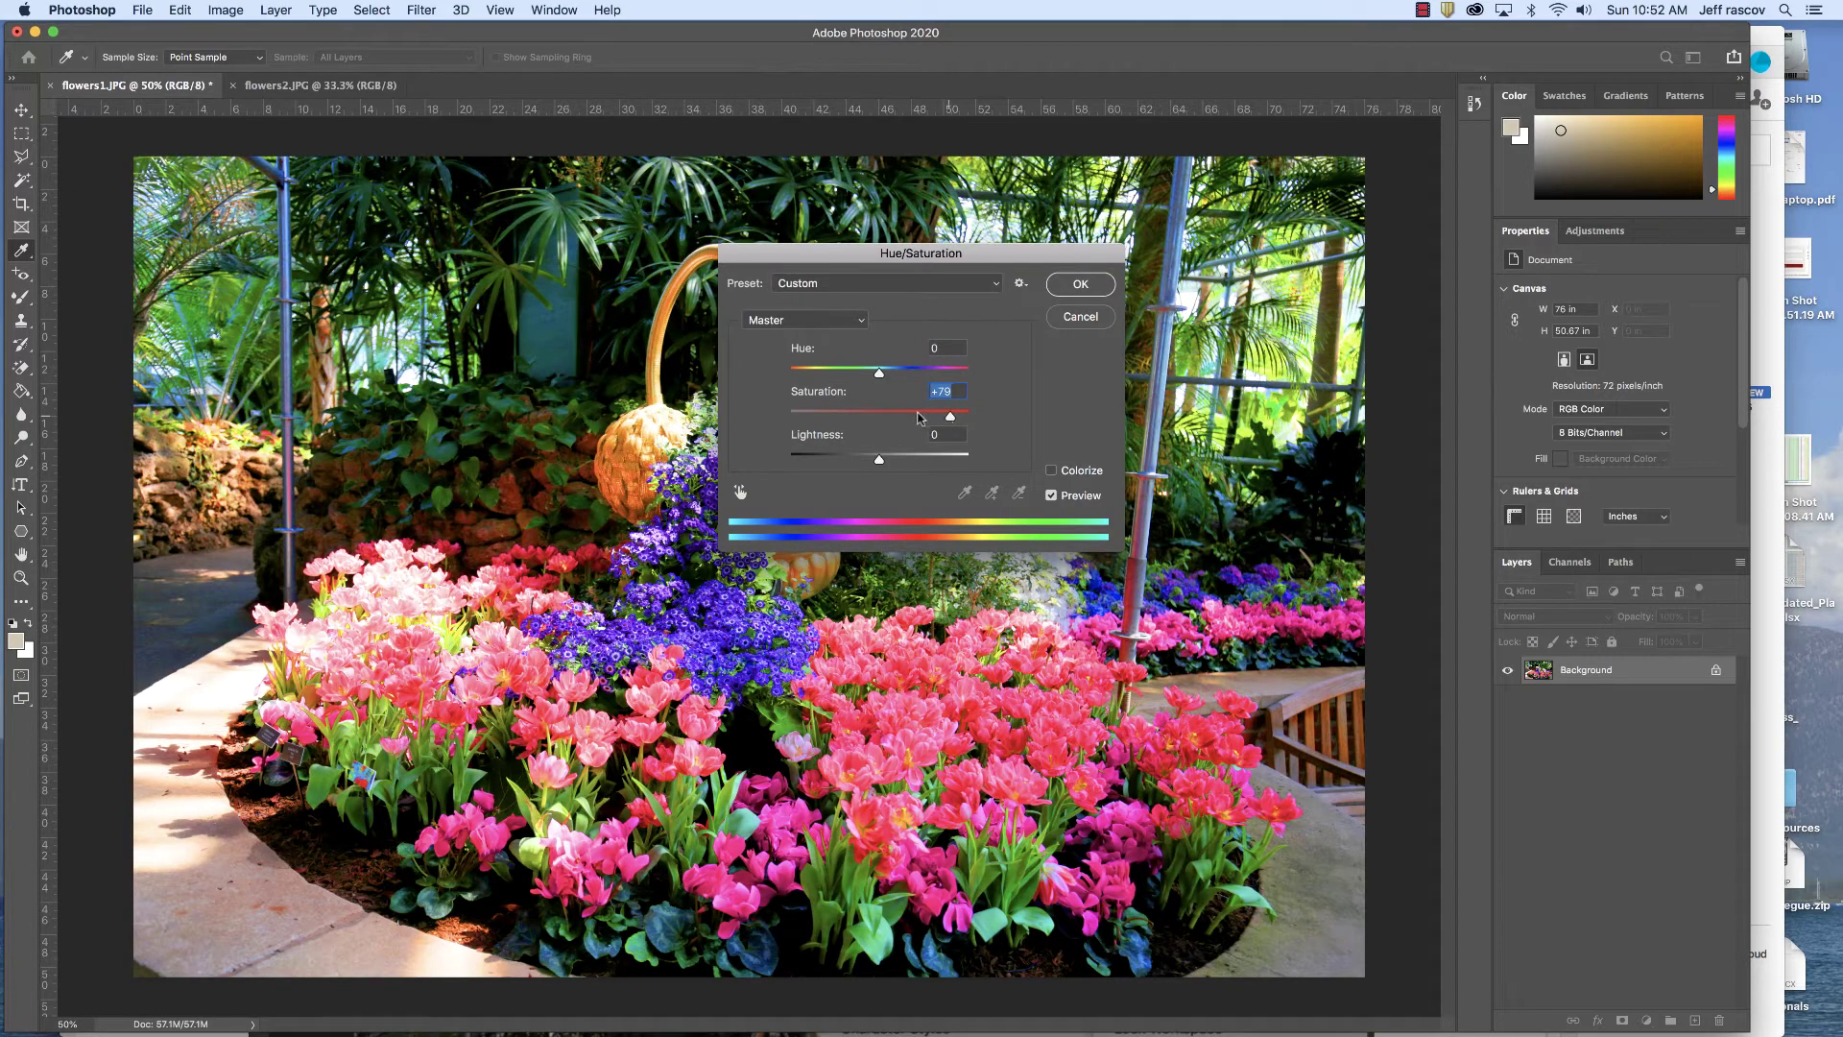
click(917, 415)
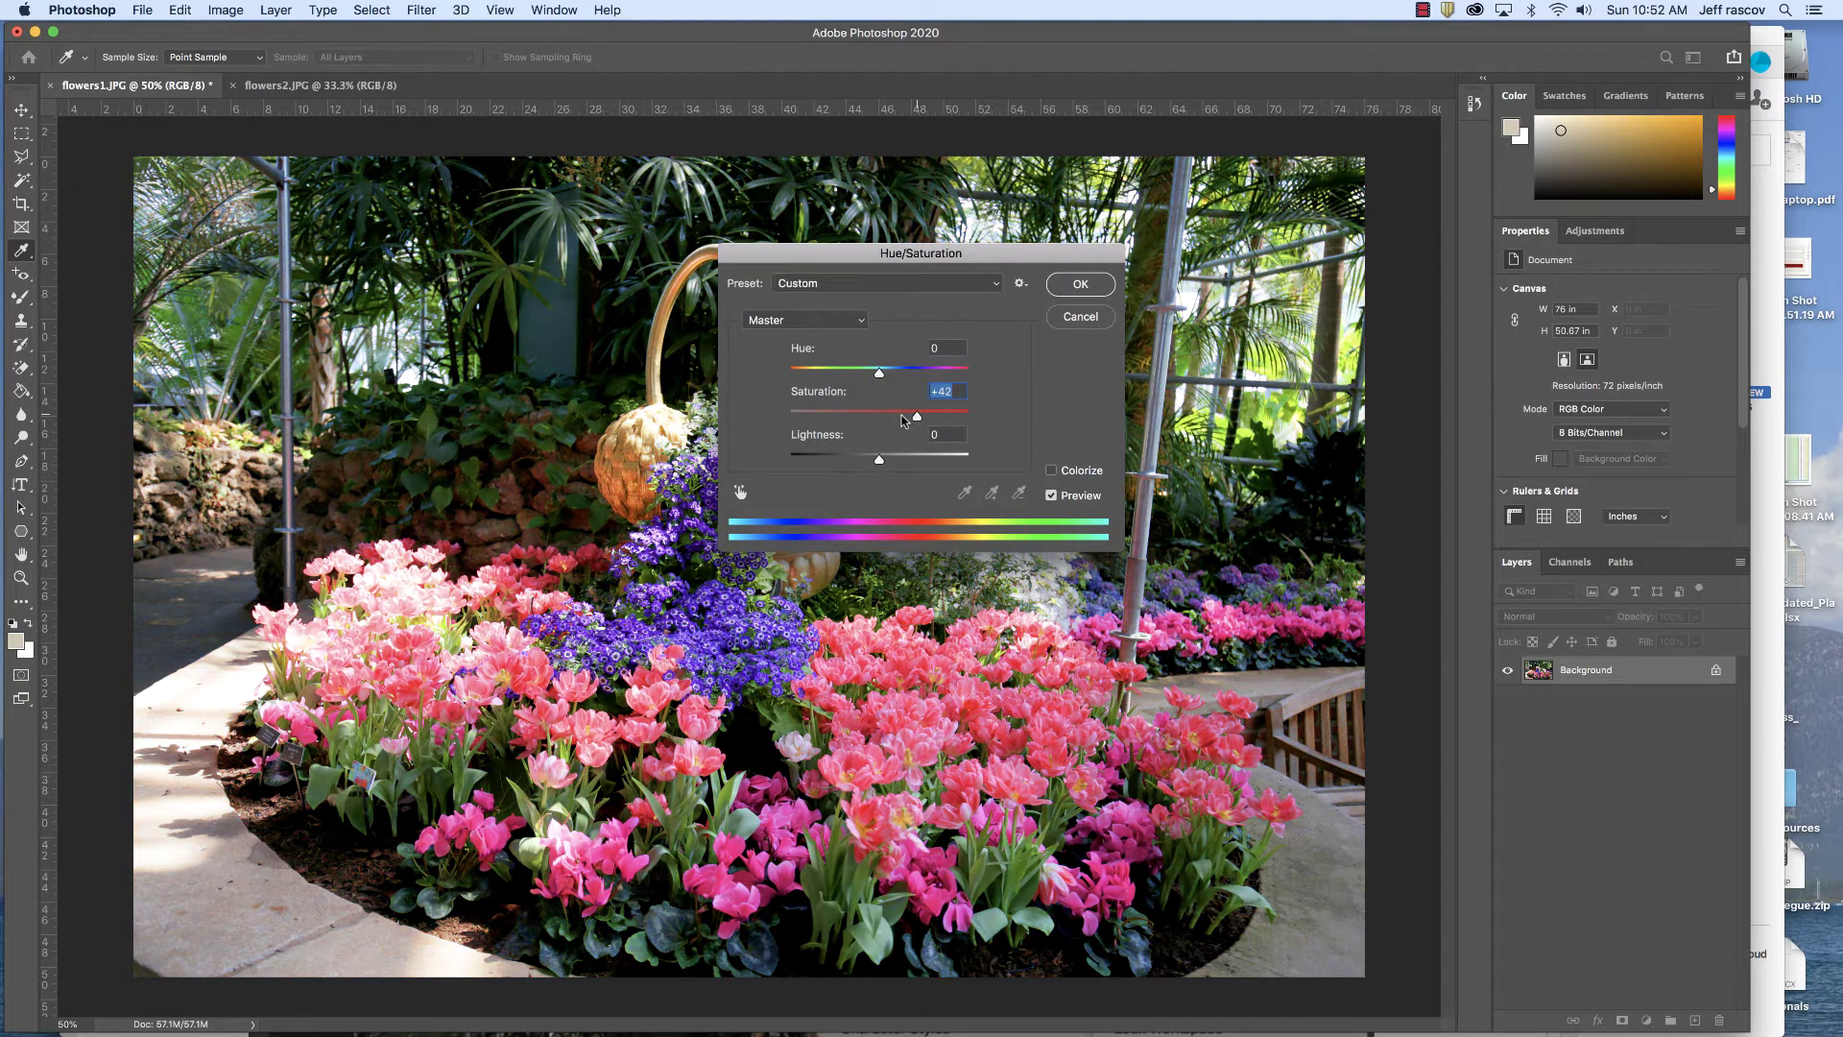
click(902, 416)
click(1051, 497)
click(1051, 496)
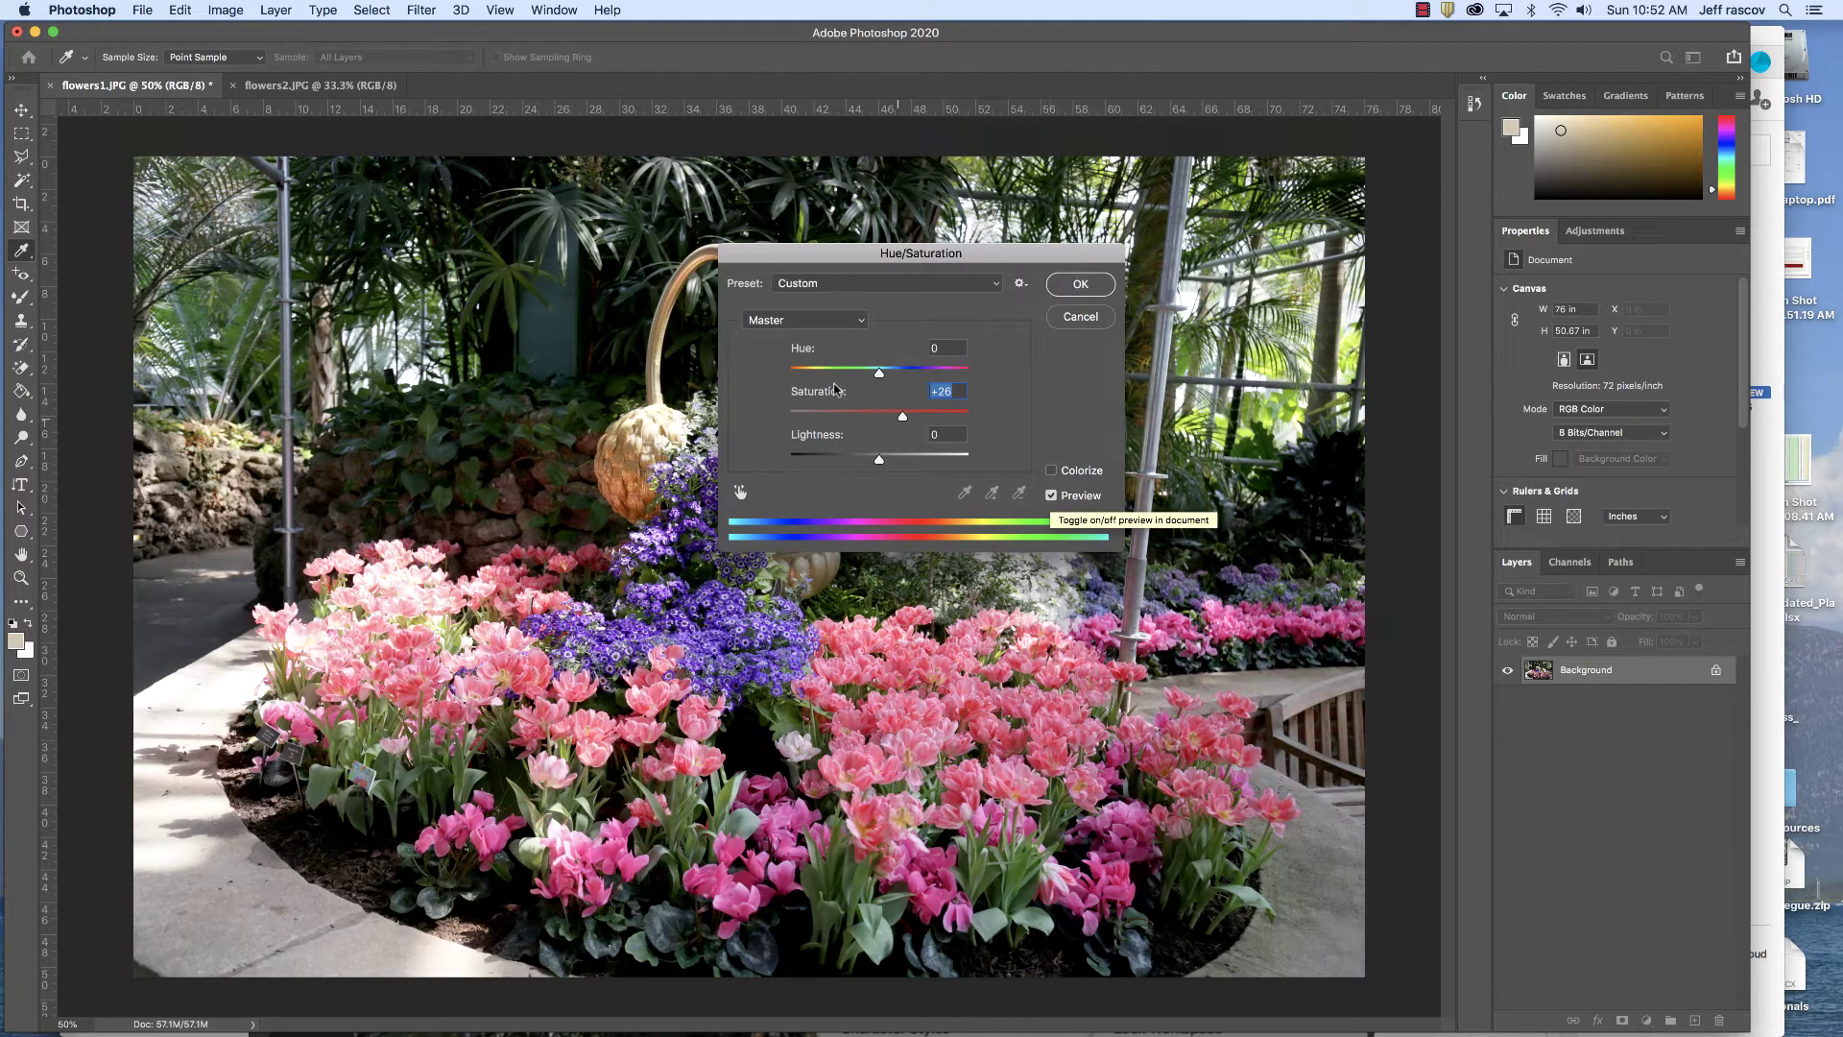
key(Down)
key(Down)
key(Down)
key(Down)
key(Down)
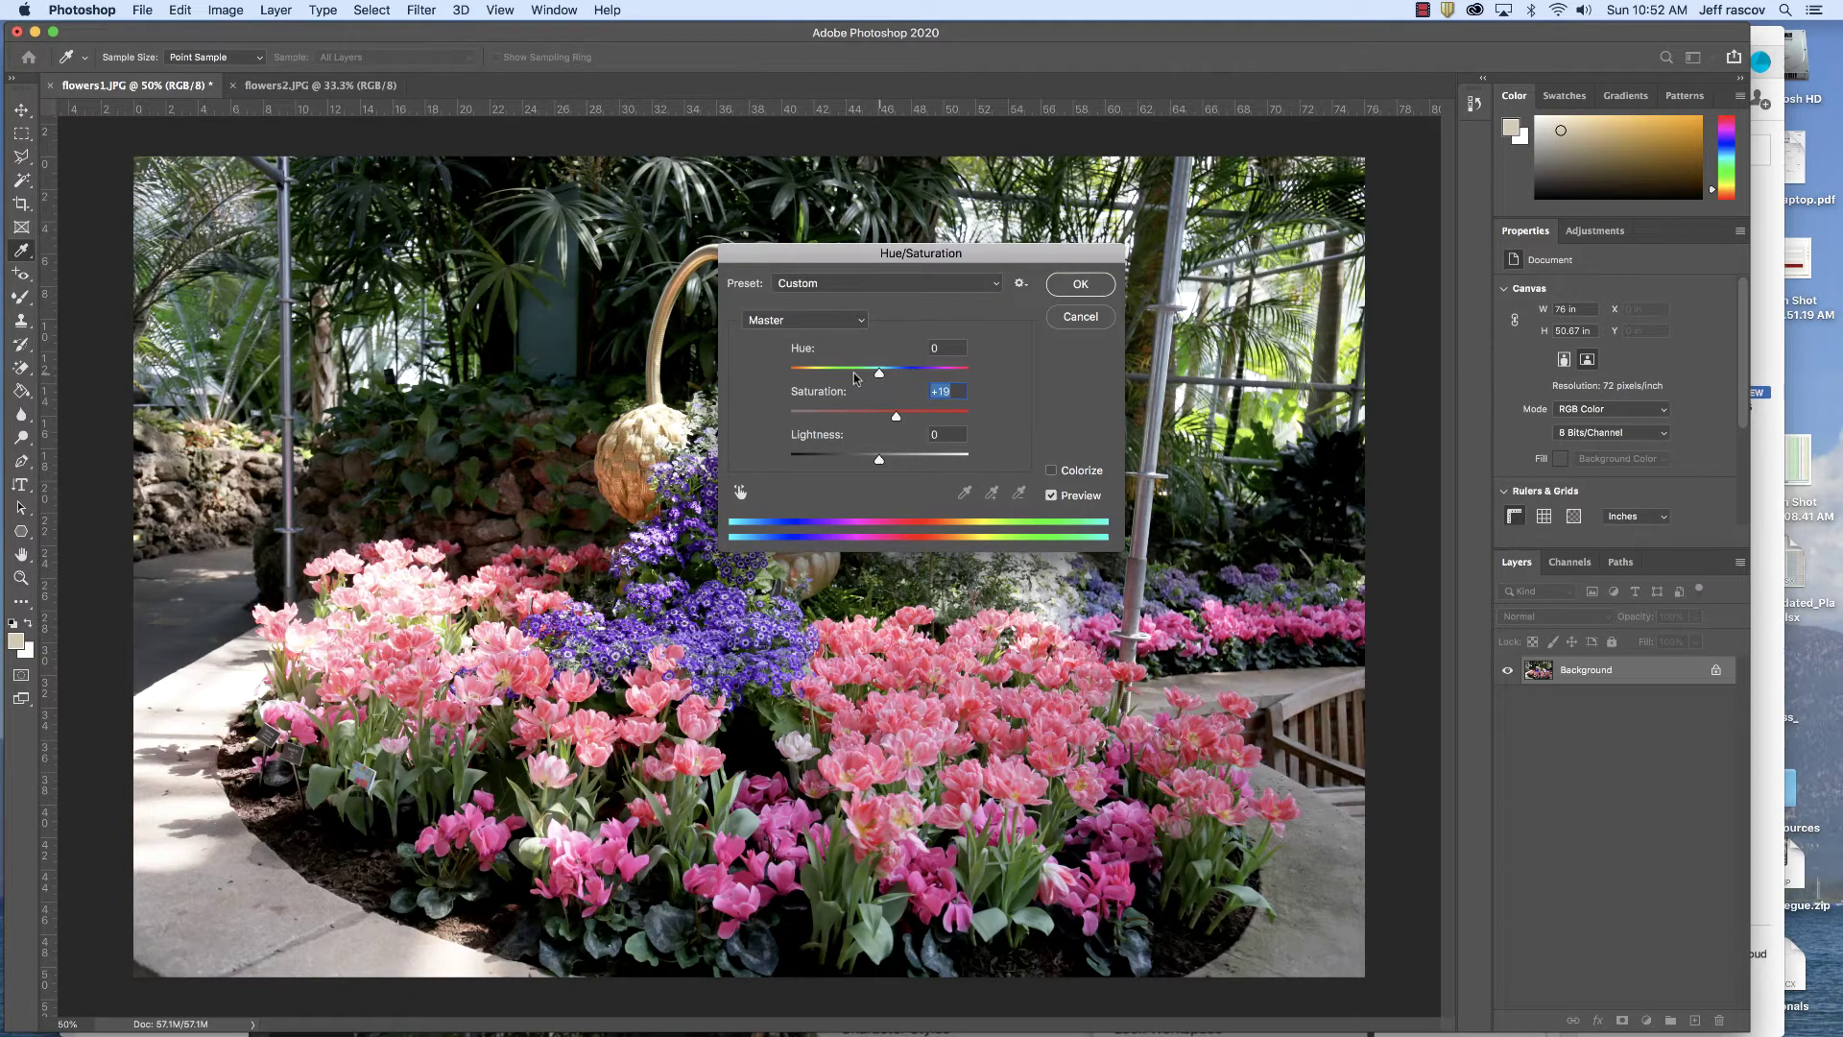
Try hue shifts of -28, -5 and +60 to see how the flower colors change
click(854, 370)
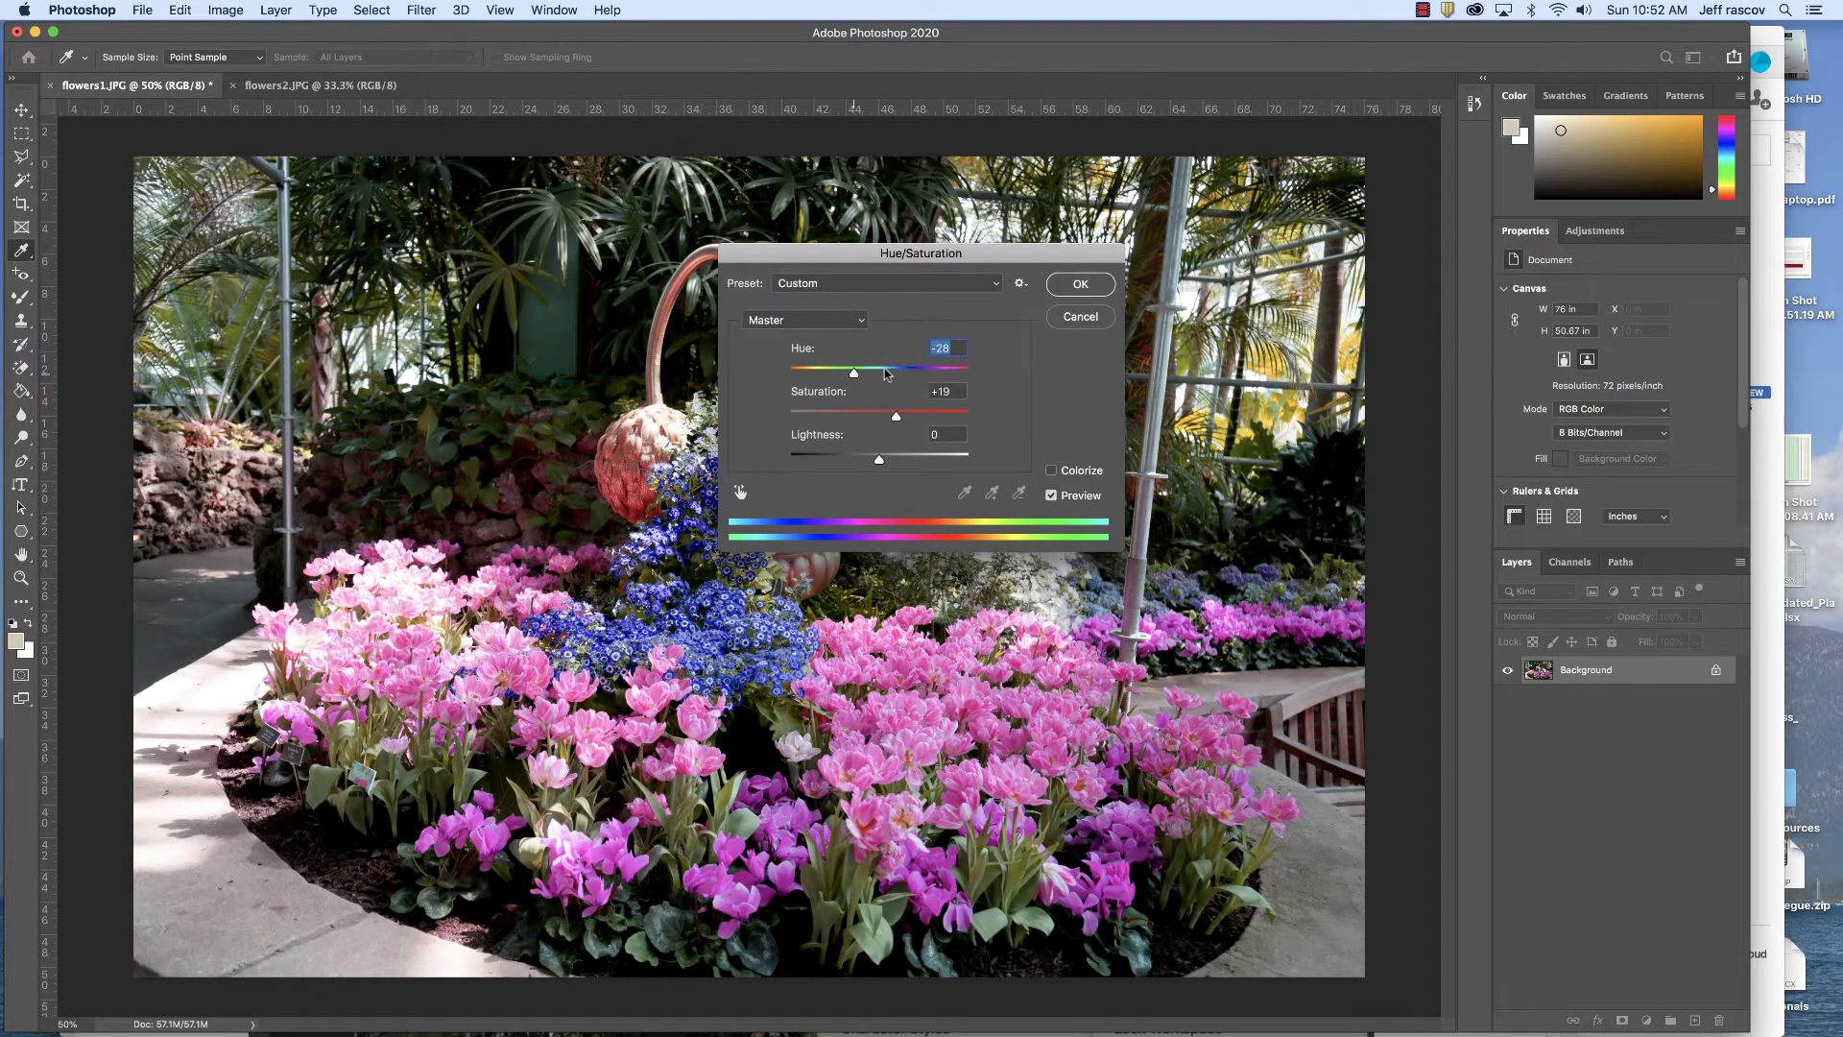
key(shift+Up)
key(shift+Up)
key(Up)
key(Up)
key(Up)
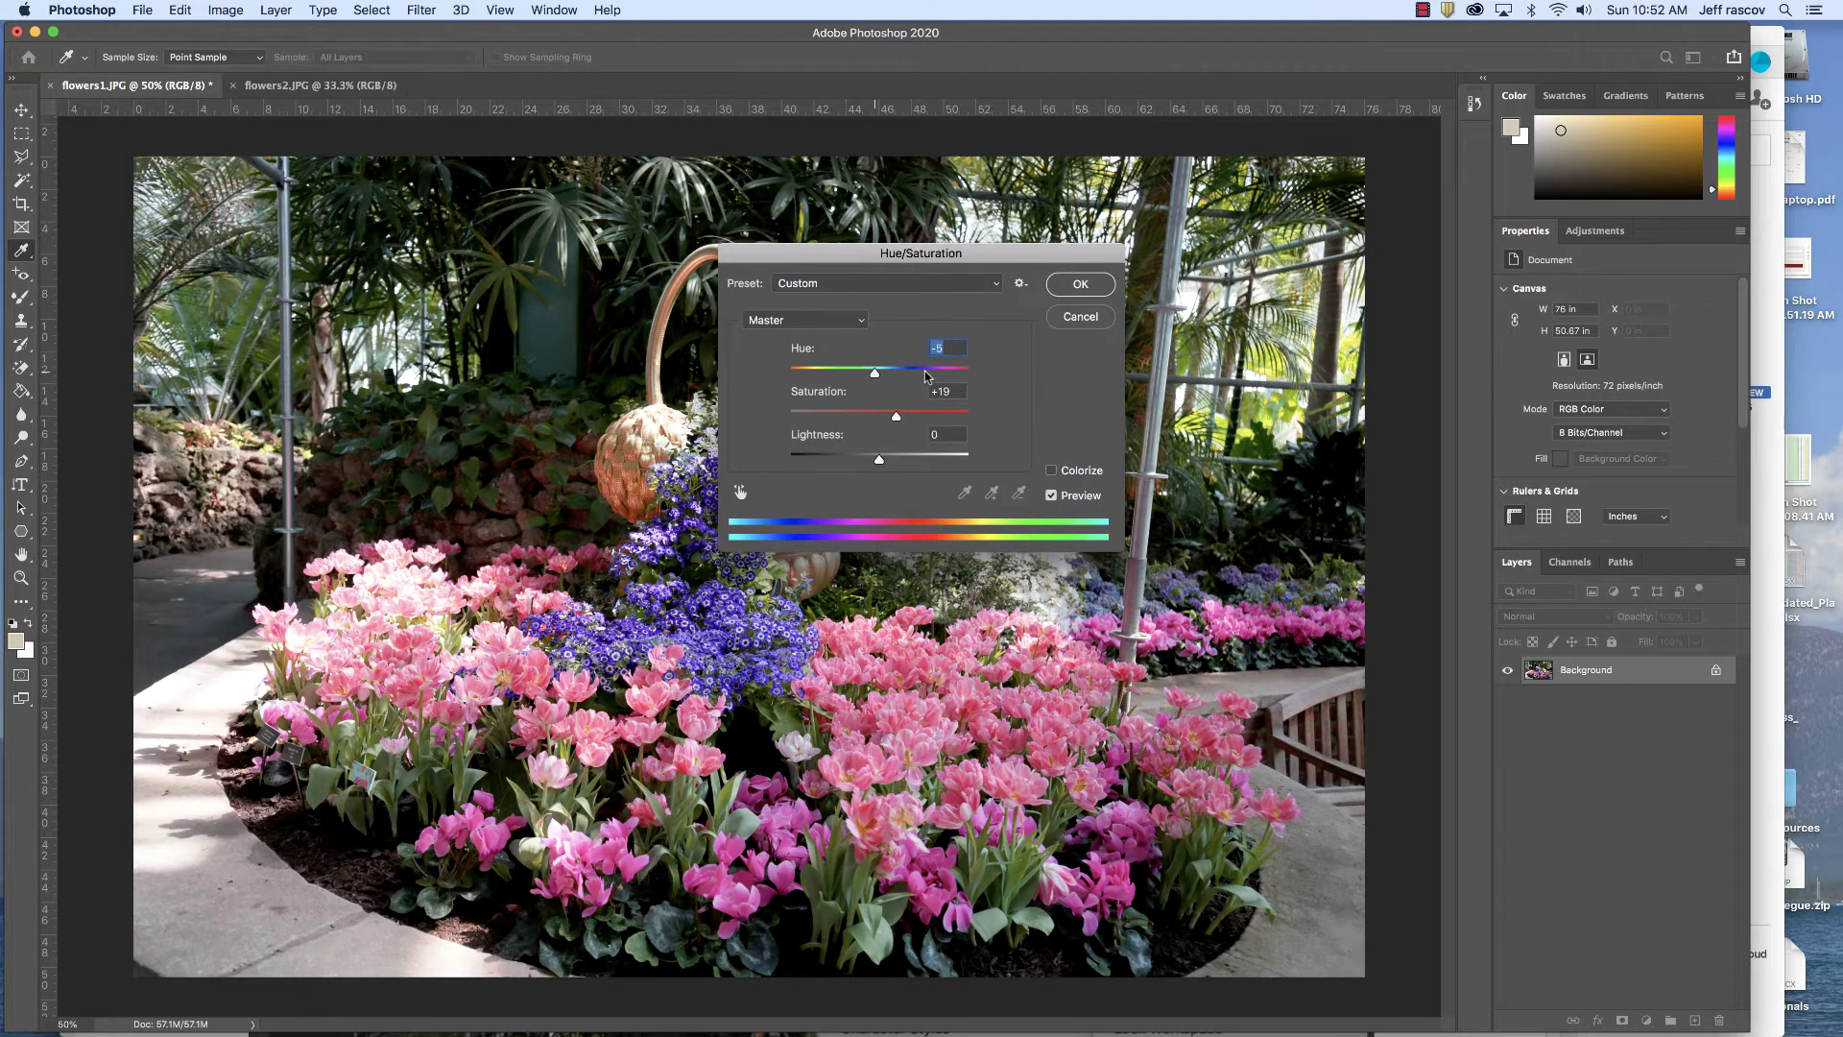
key(shift+Up)
key(shift+Up)
key(shift+Up)
key(shift+Up)
key(shift+Up)
key(shift+Up)
key(Up)
key(Up)
key(Up)
key(Up)
key(Up)
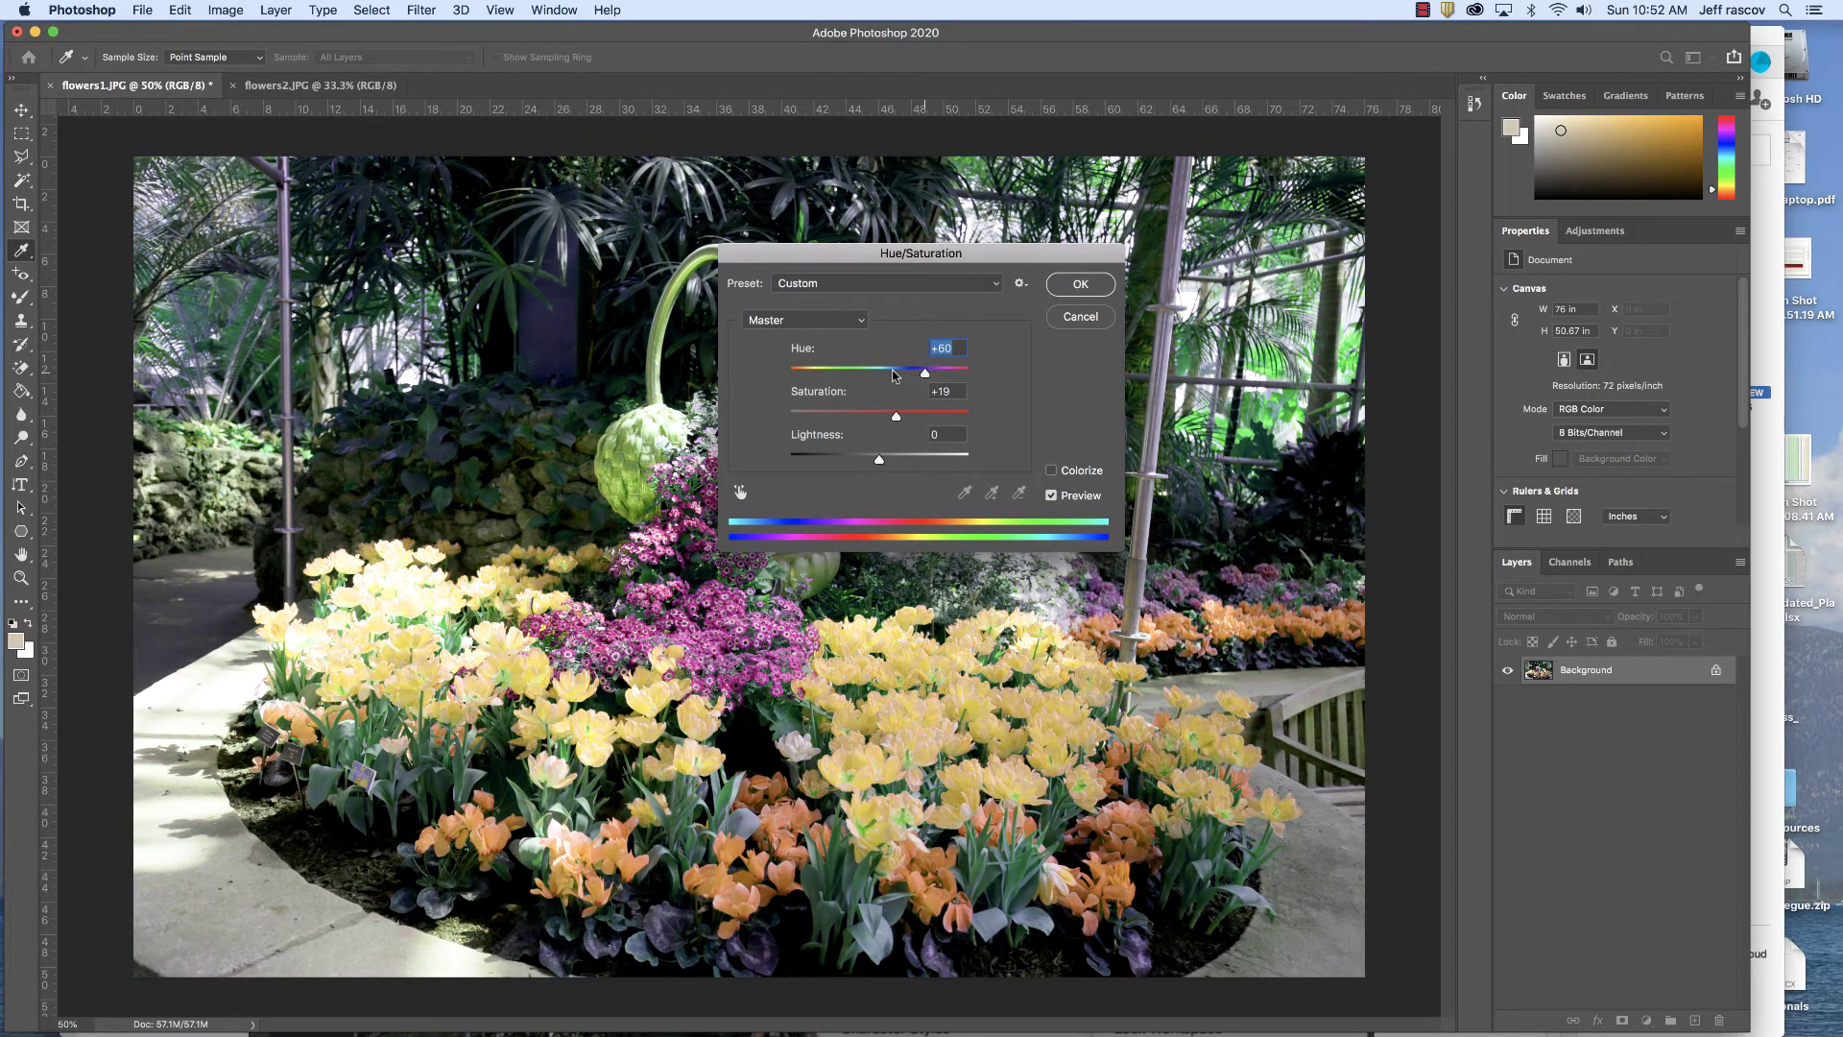
Bring the hue back down past +14 to about +5 or slightly lower, and apply the Hue/Saturation adjustment
key(shift+Down)
key(shift+Down)
key(shift+Down)
key(shift+Down)
key(Down)
key(Down)
key(Down)
key(Down)
key(Down)
key(Down)
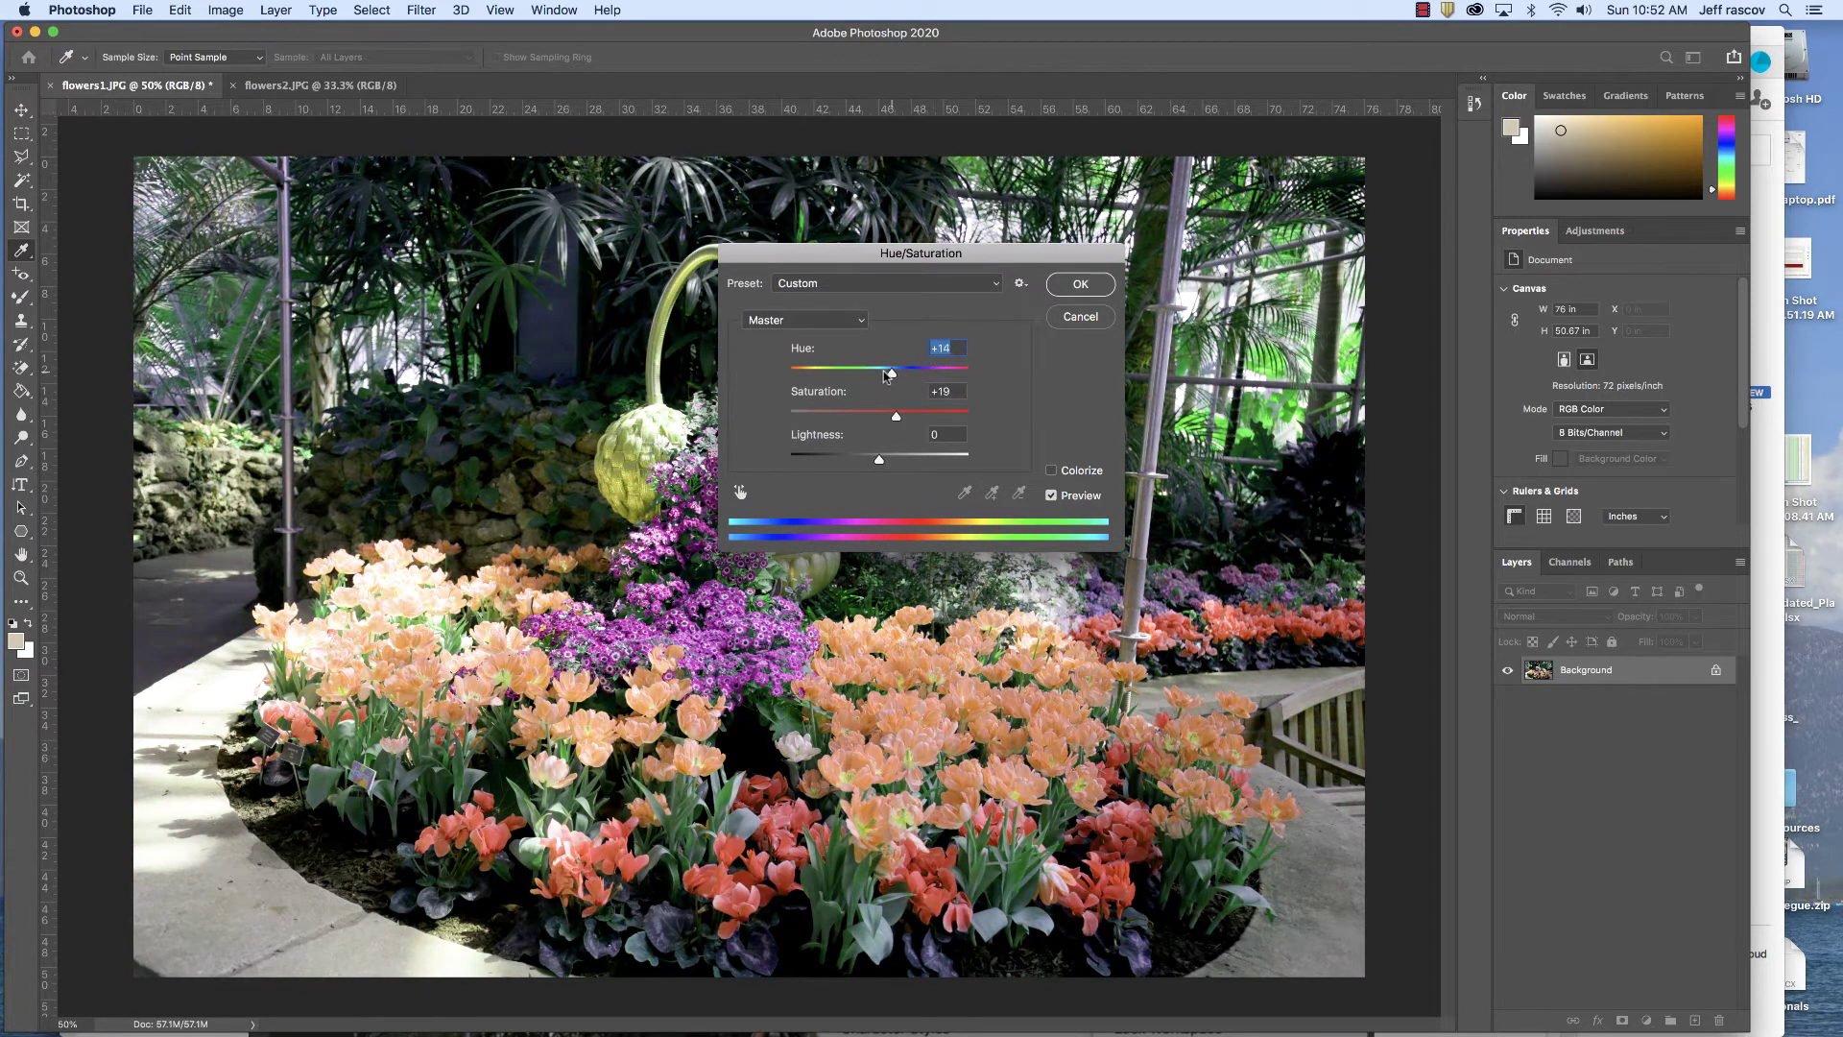
key(Down)
key(Down)
key(Down)
key(Down)
key(Down)
key(Down)
key(Down)
key(Down)
key(Down)
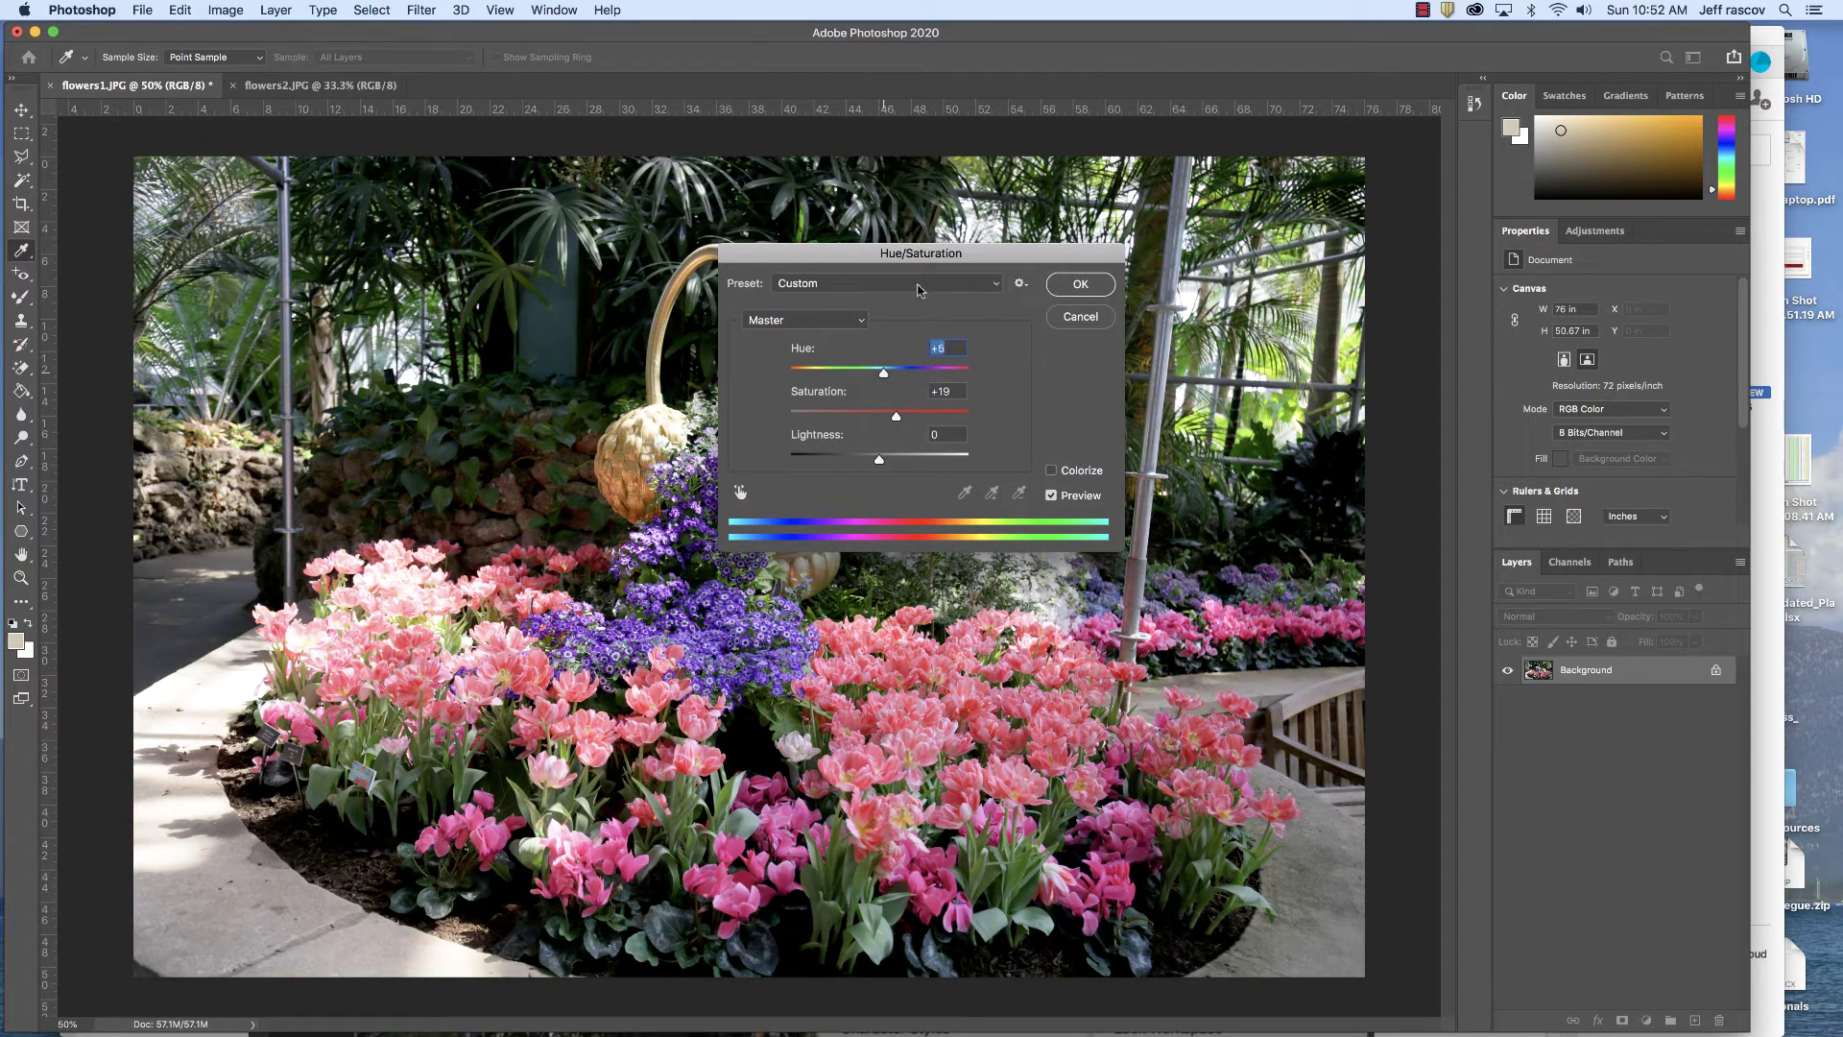
key(Down)
key(Down)
click(1079, 284)
key(z)
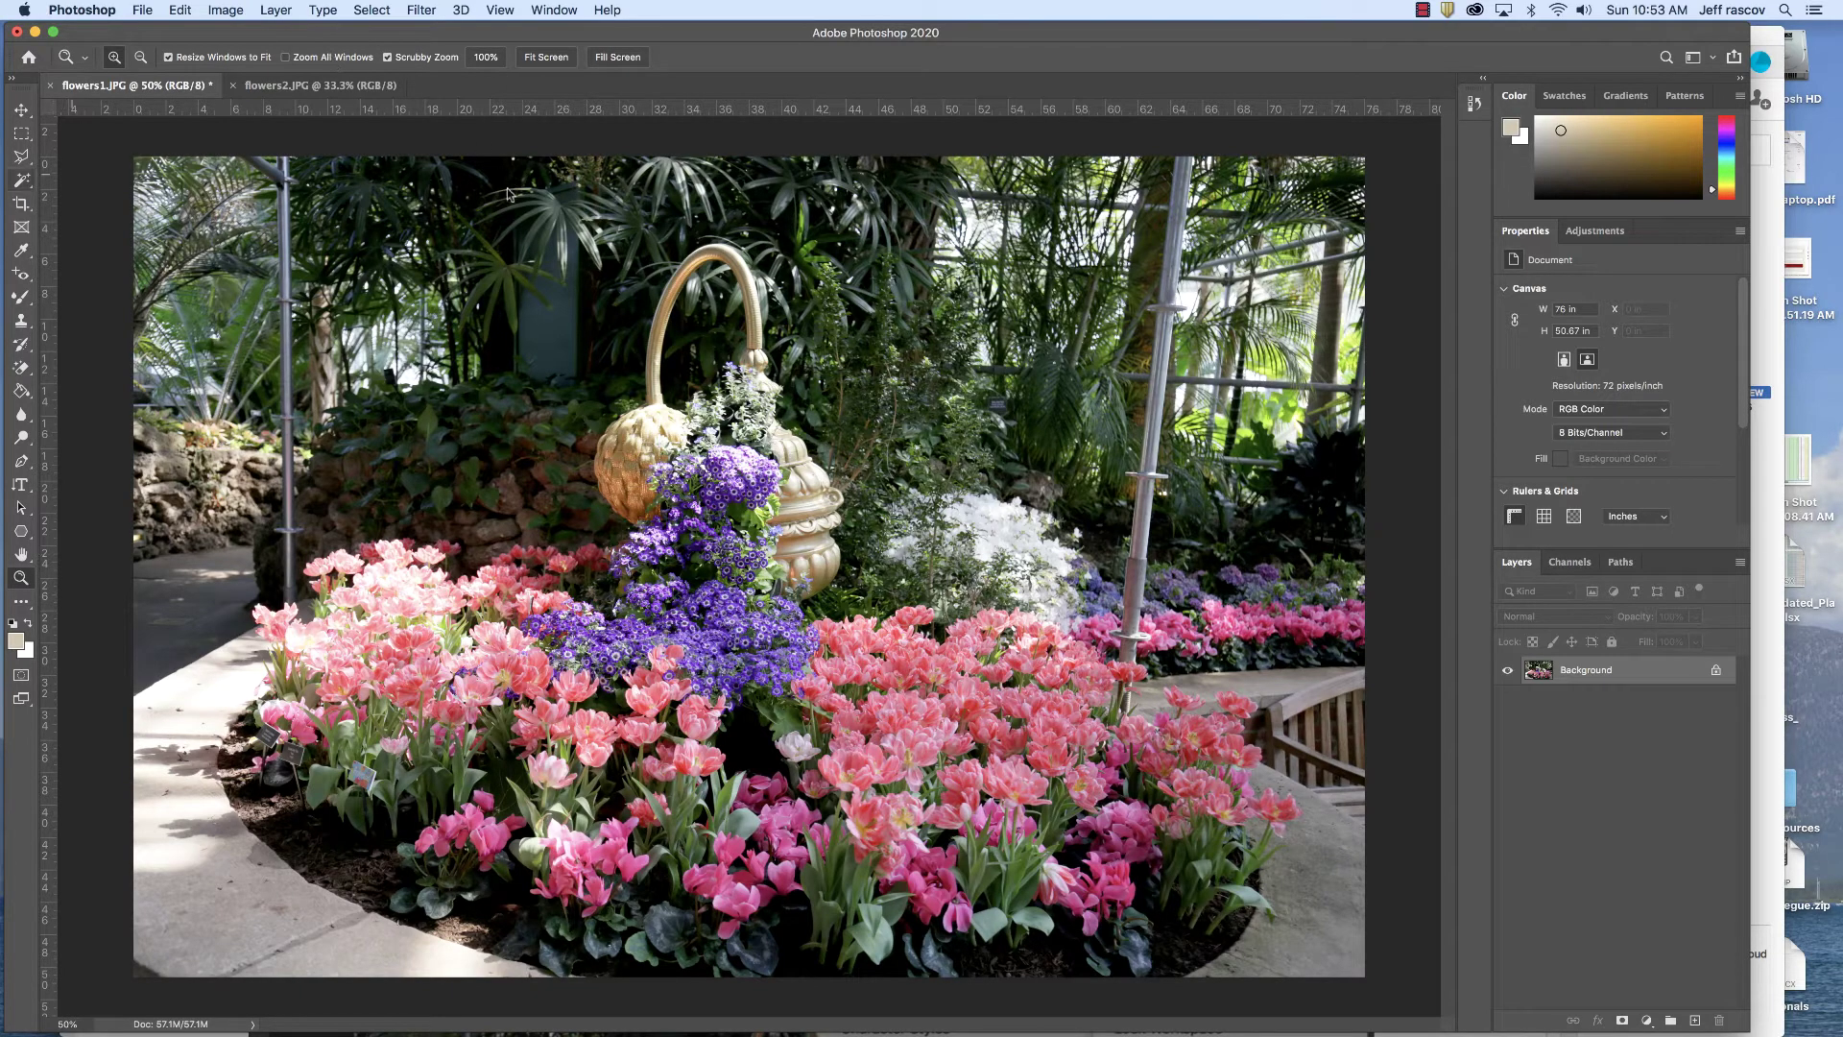
click(237, 7)
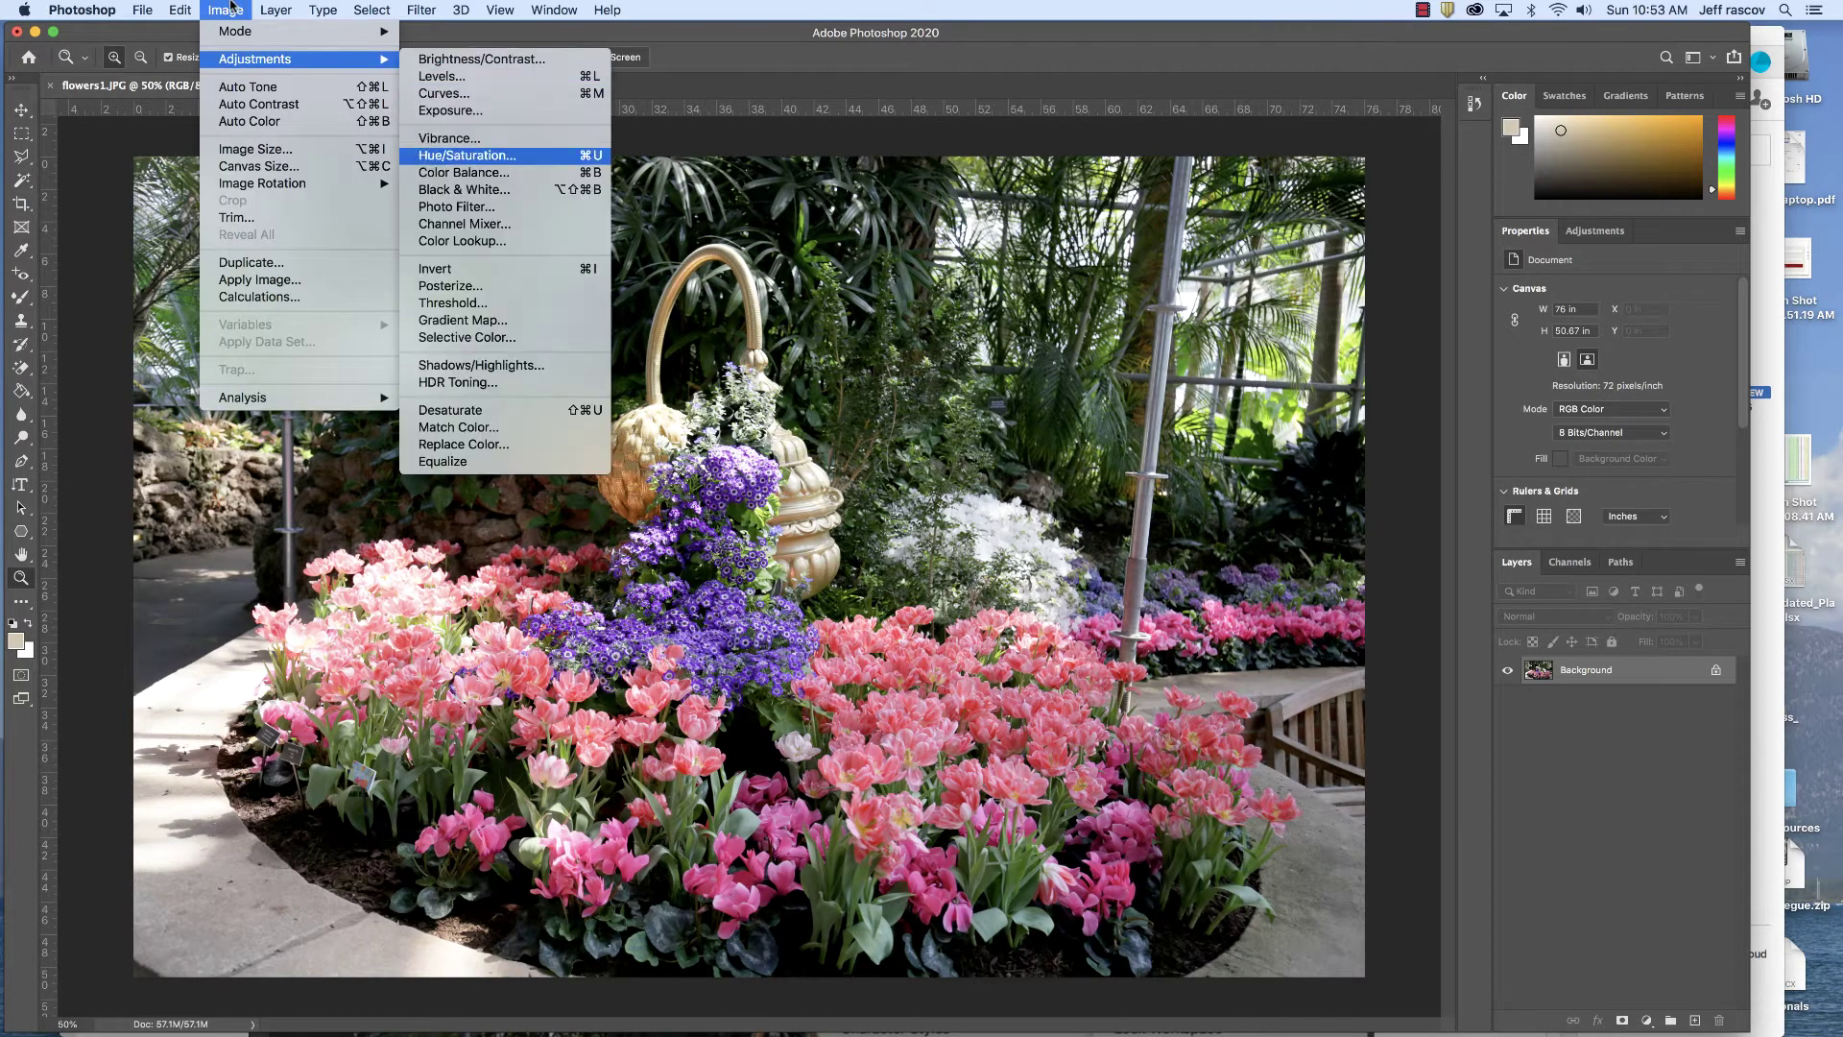
click(34, 538)
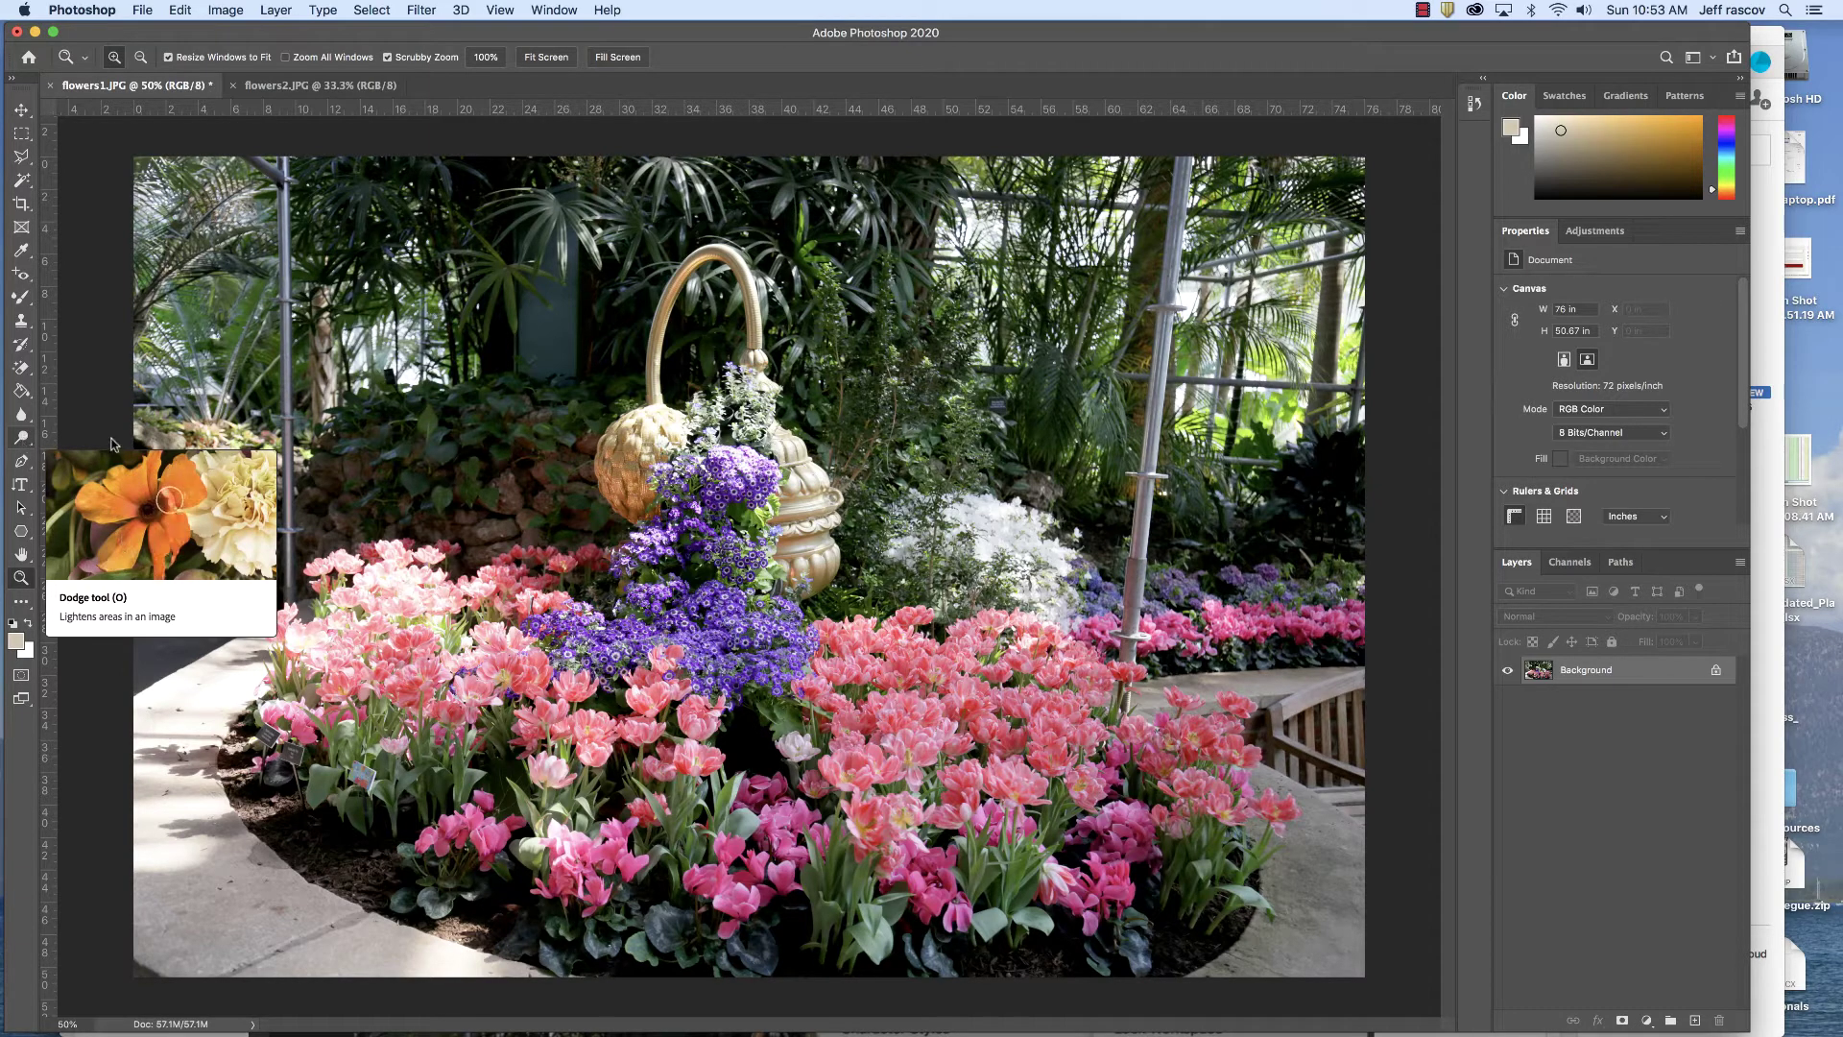
With the Burn tool set to Highlights at 50% exposure, reduce the brush to 332 px and darken the bright tulips and adjacent path
key(o)
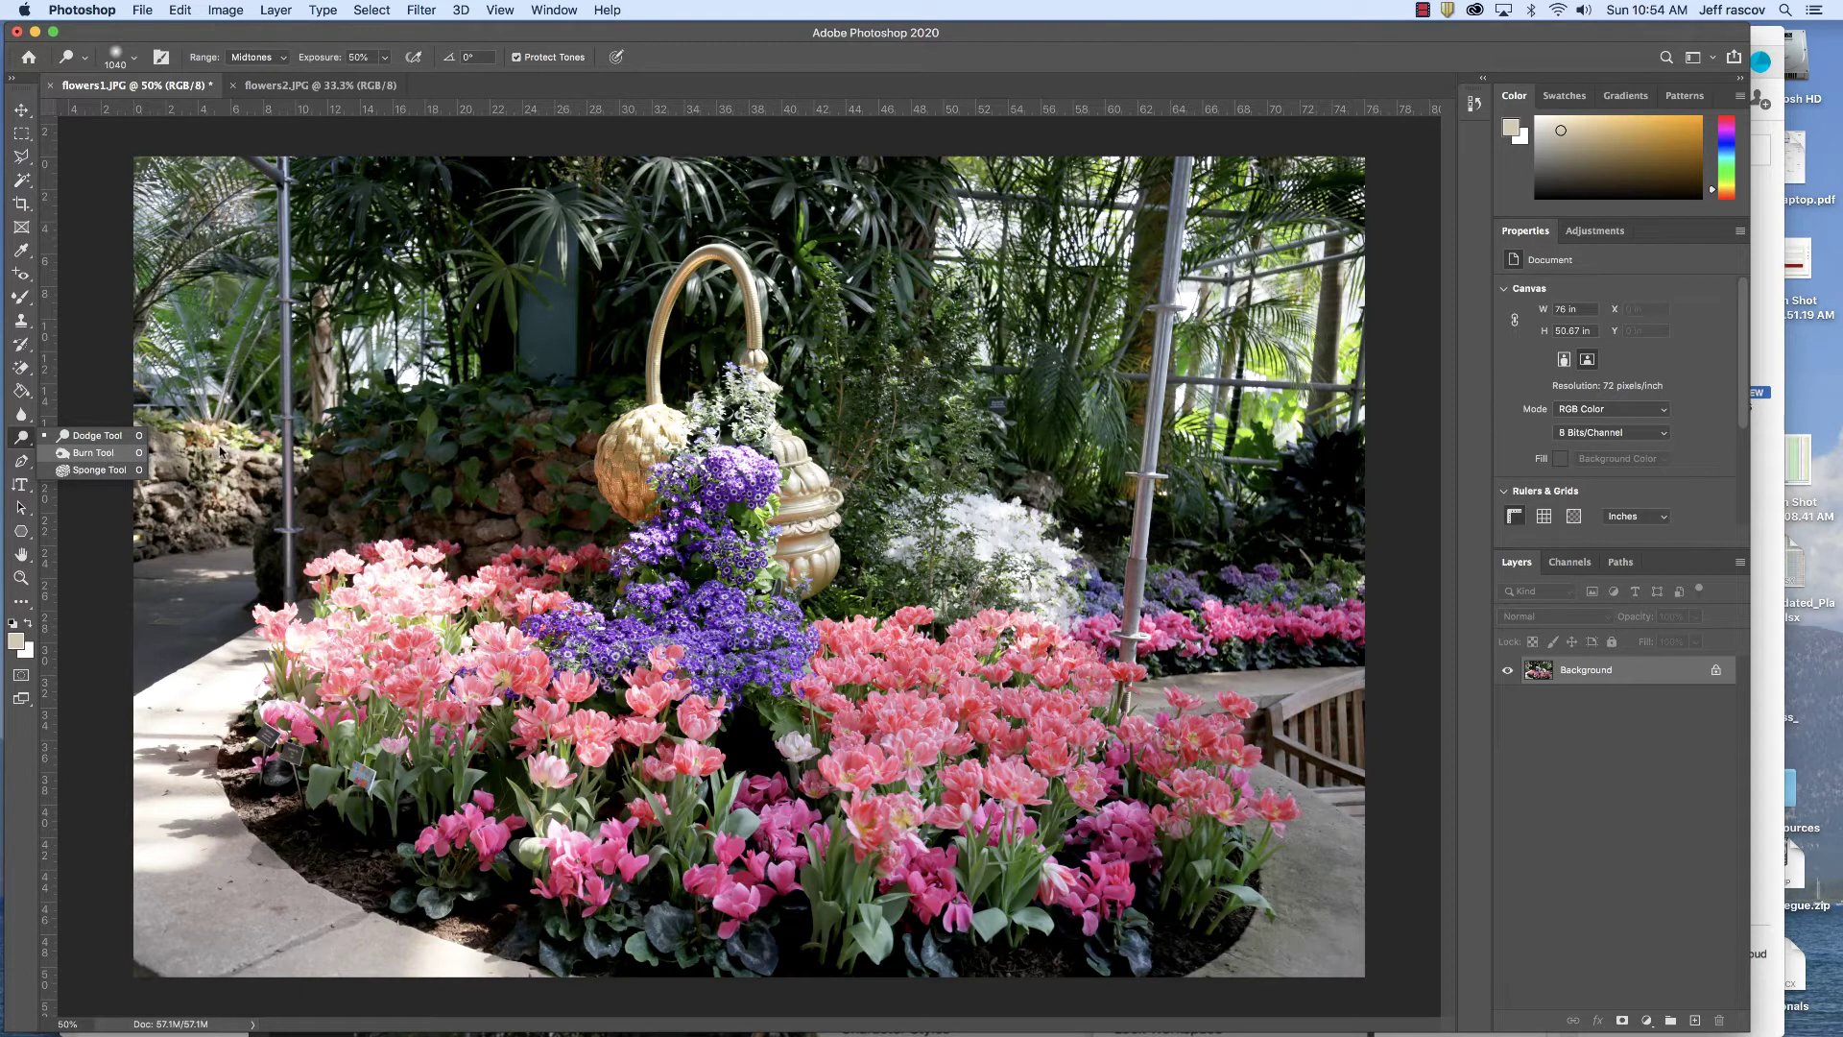
click(96, 452)
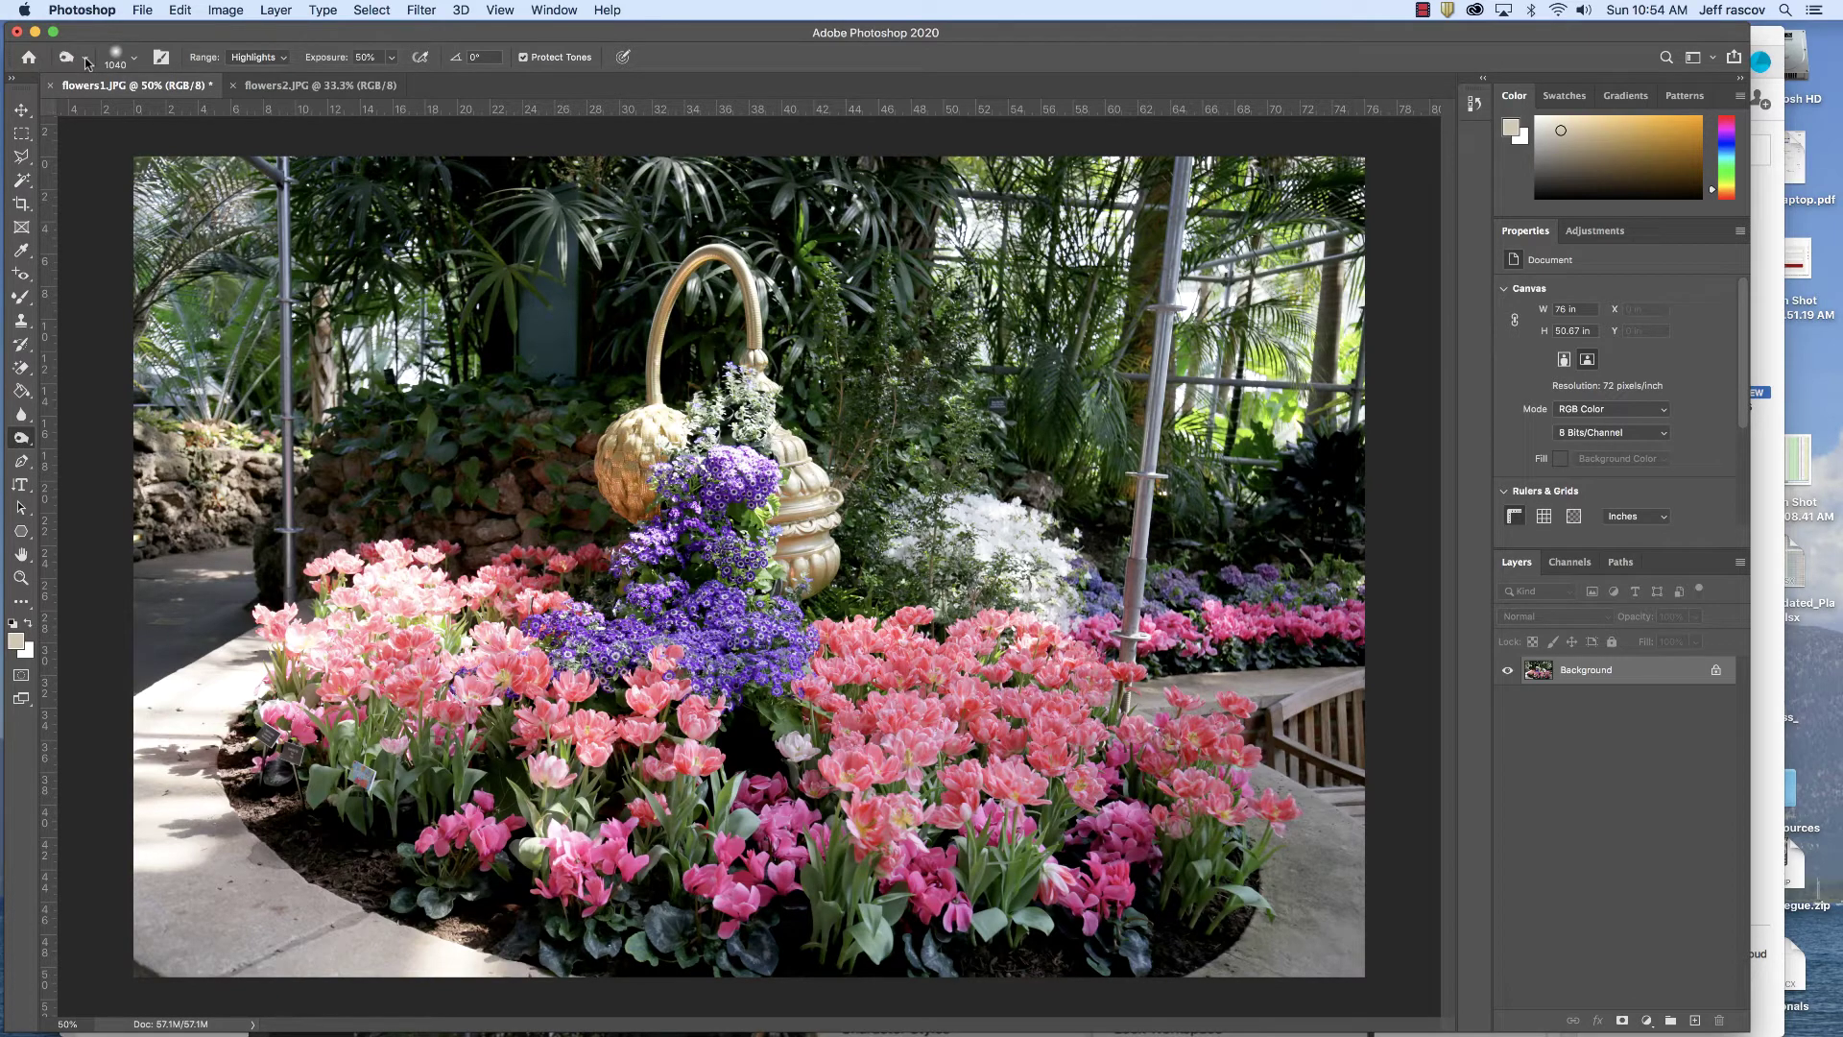
click(134, 62)
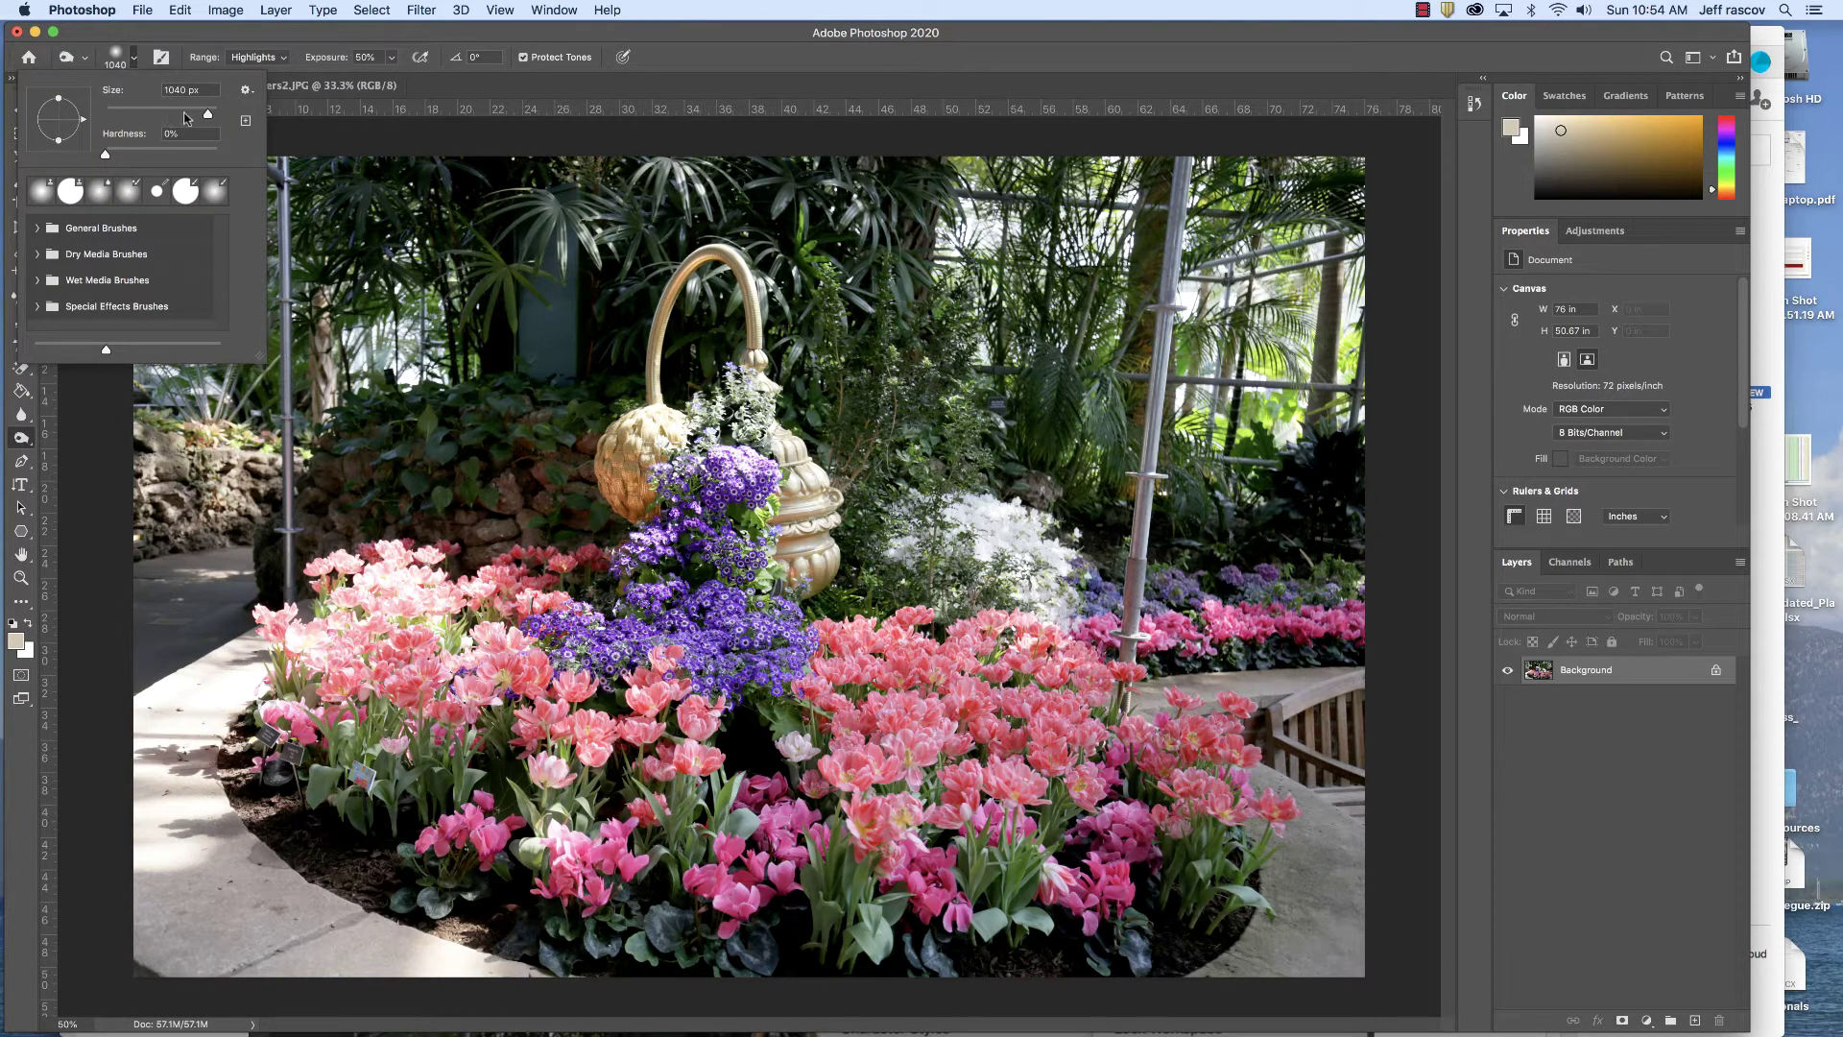
mouse_move(200, 117)
mouse_down()
mouse_move(165, 115)
mouse_move(197, 115)
mouse_up()
mouse_move(437, 600)
mouse_down()
mouse_move(360, 580)
mouse_move(384, 579)
mouse_move(248, 701)
mouse_move(188, 719)
mouse_move(152, 804)
mouse_move(181, 703)
mouse_move(158, 792)
mouse_move(213, 841)
mouse_move(179, 715)
mouse_move(257, 641)
mouse_move(173, 739)
mouse_move(164, 713)
mouse_move(193, 649)
mouse_up()
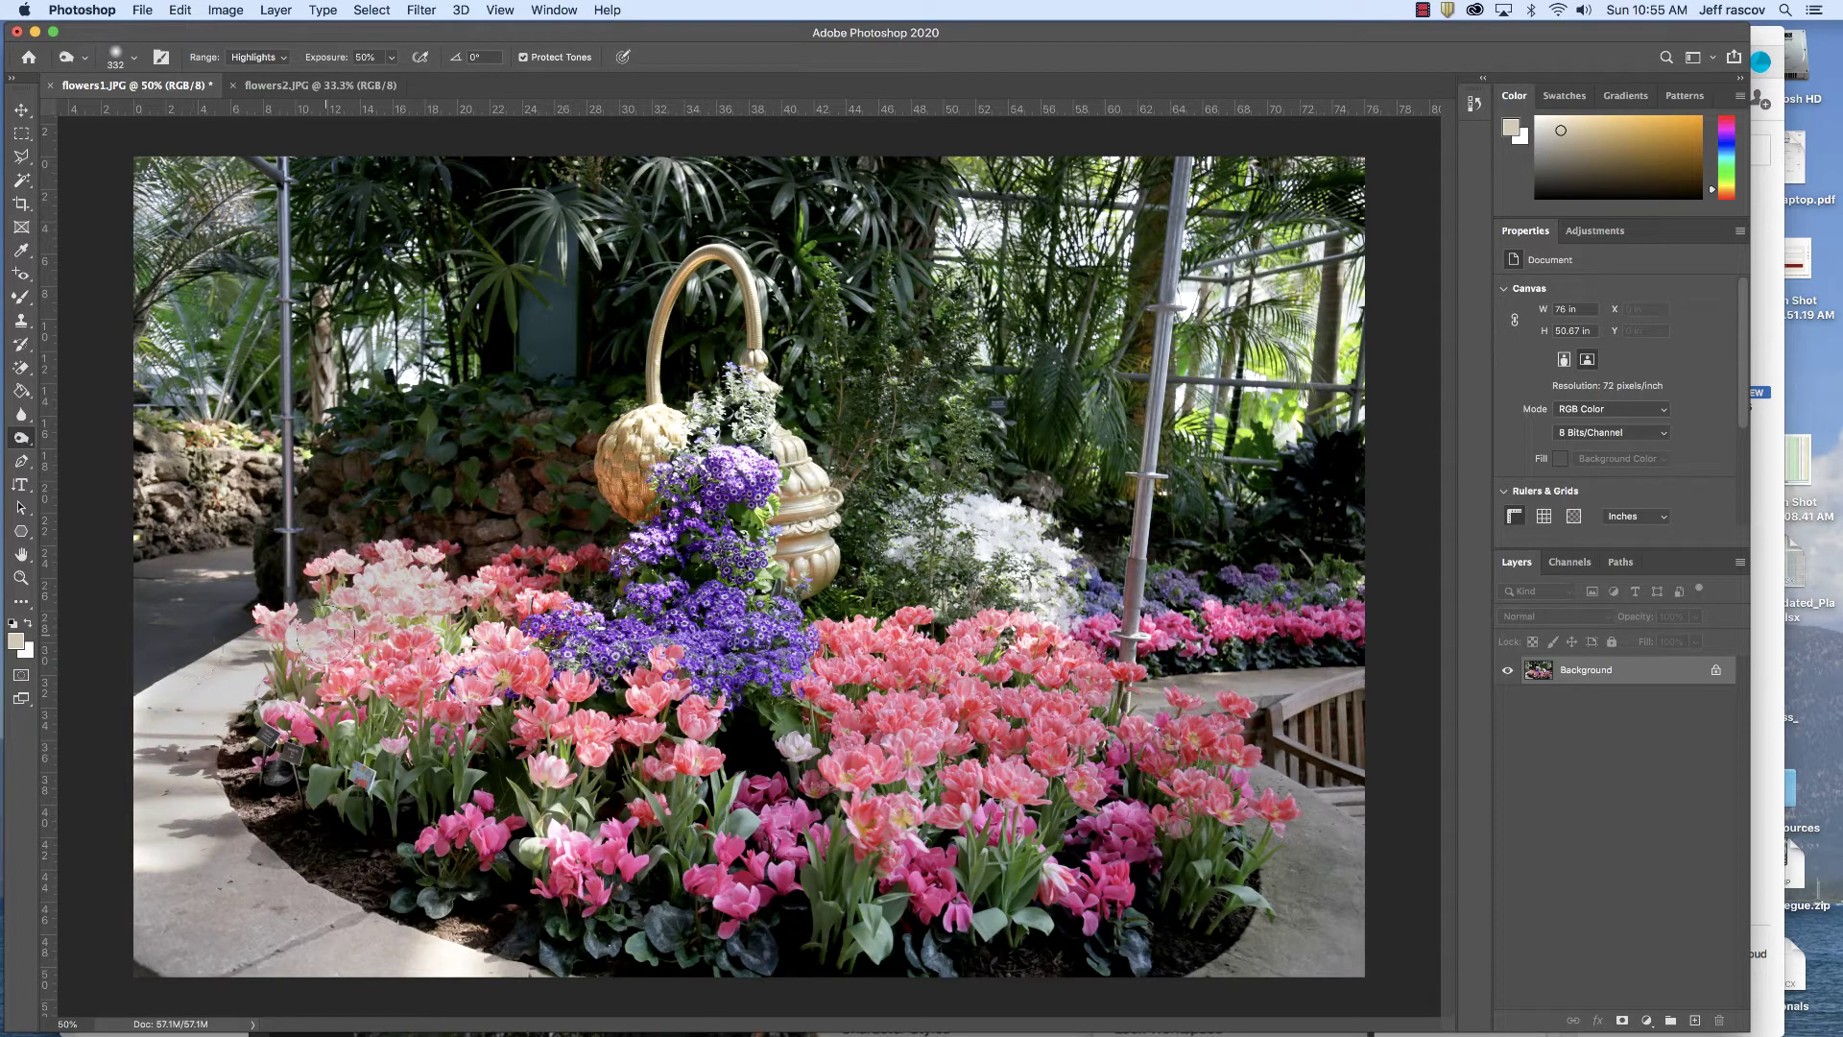
Set the Burn range to Midtones and step back through the edits to undo the highlight burning
click(259, 56)
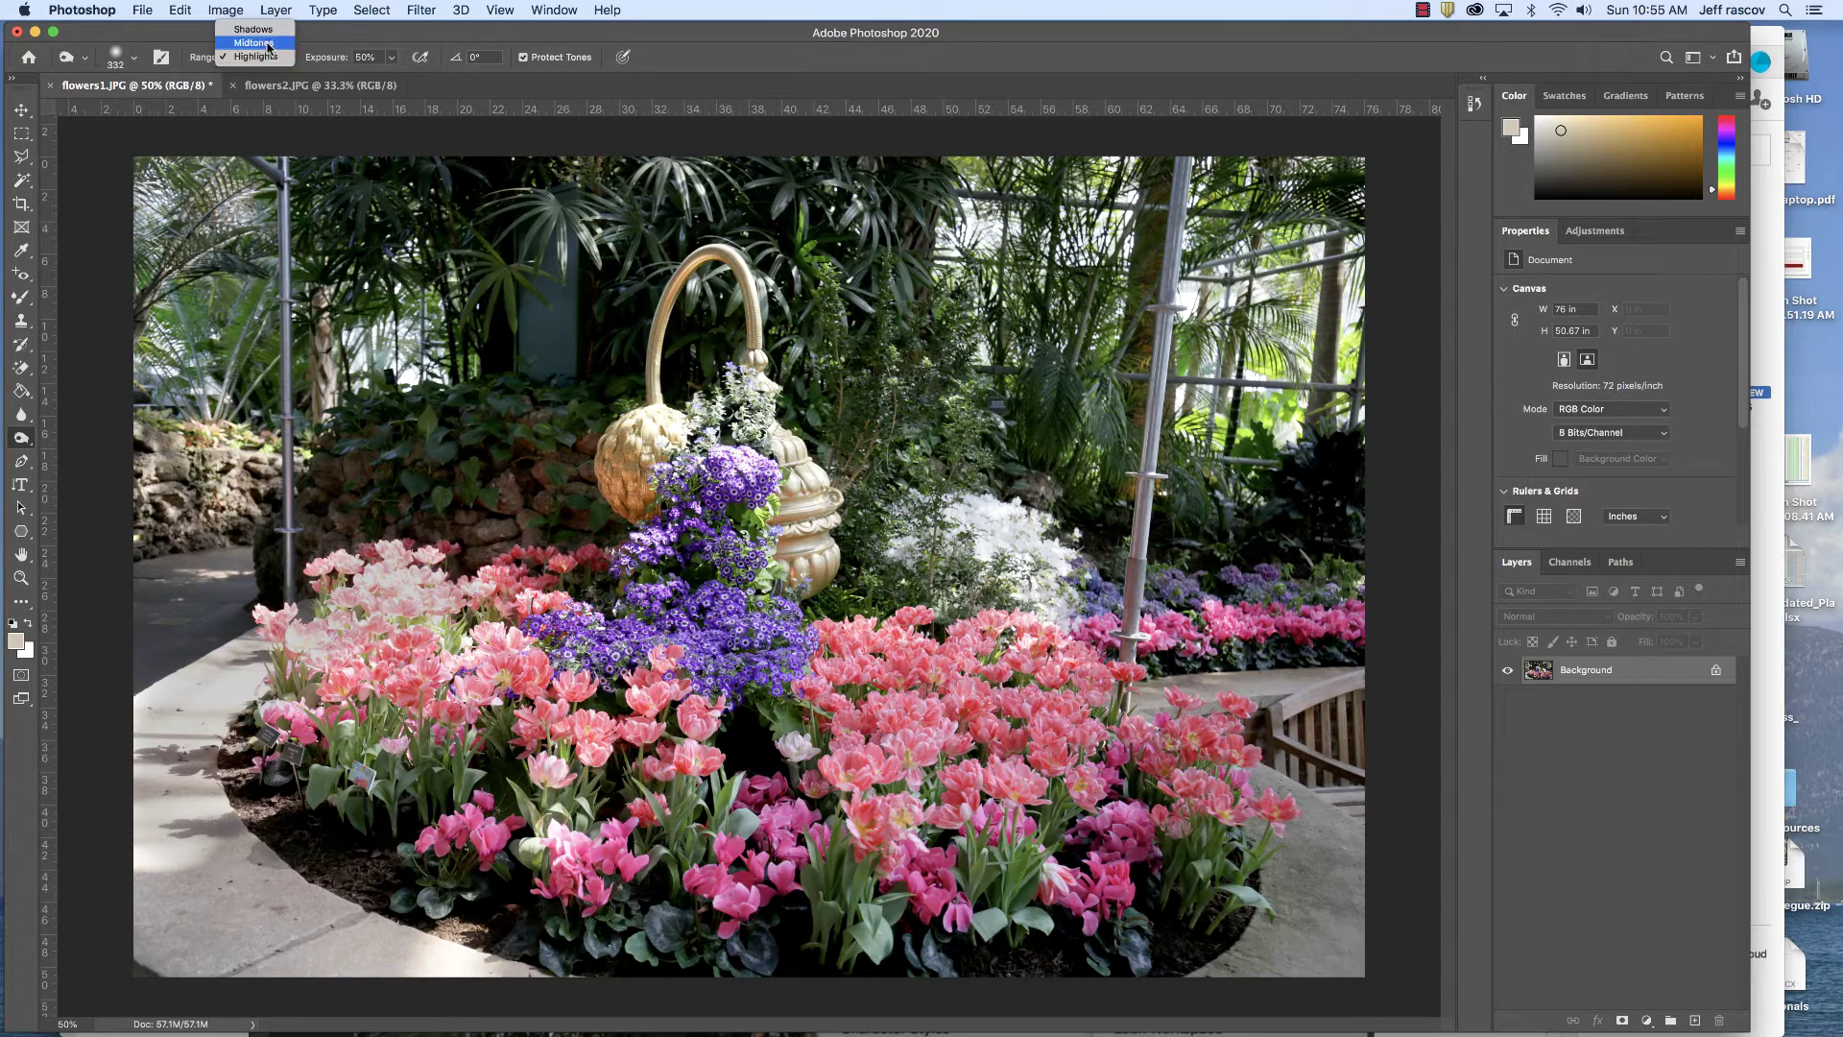
click(253, 42)
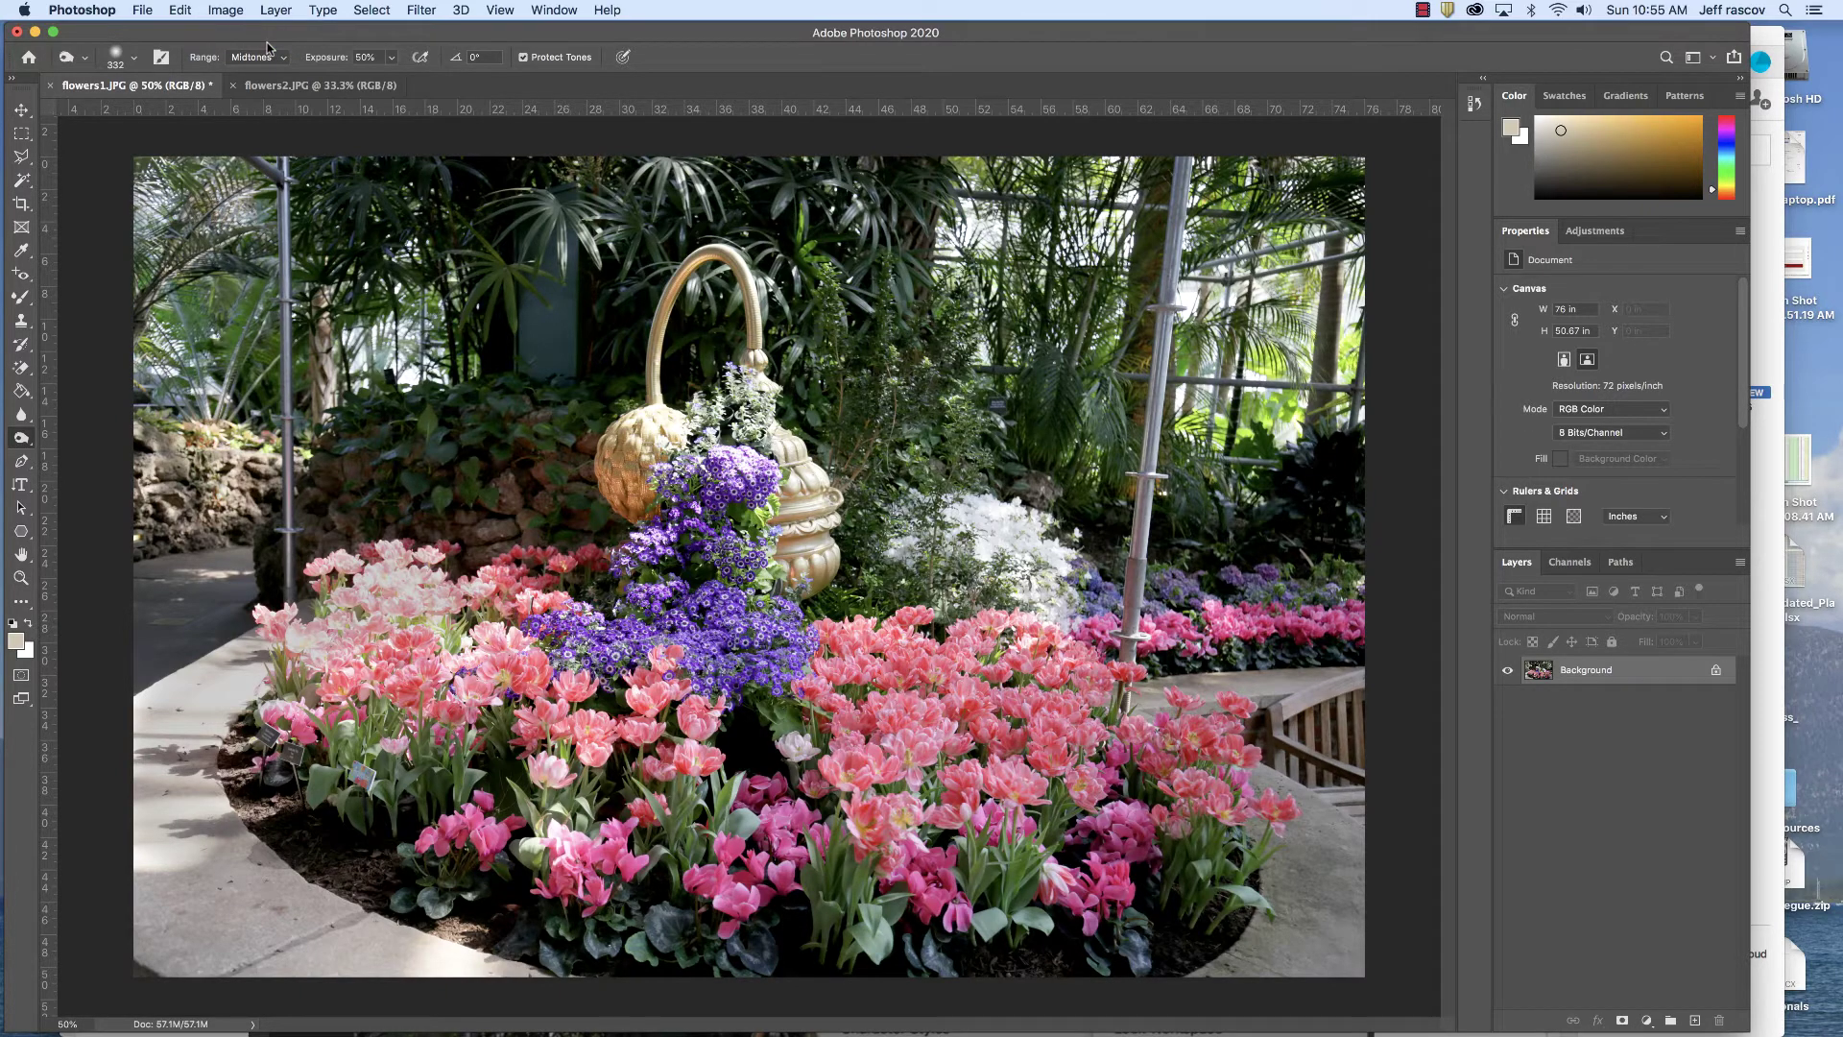
click(176, 8)
click(192, 31)
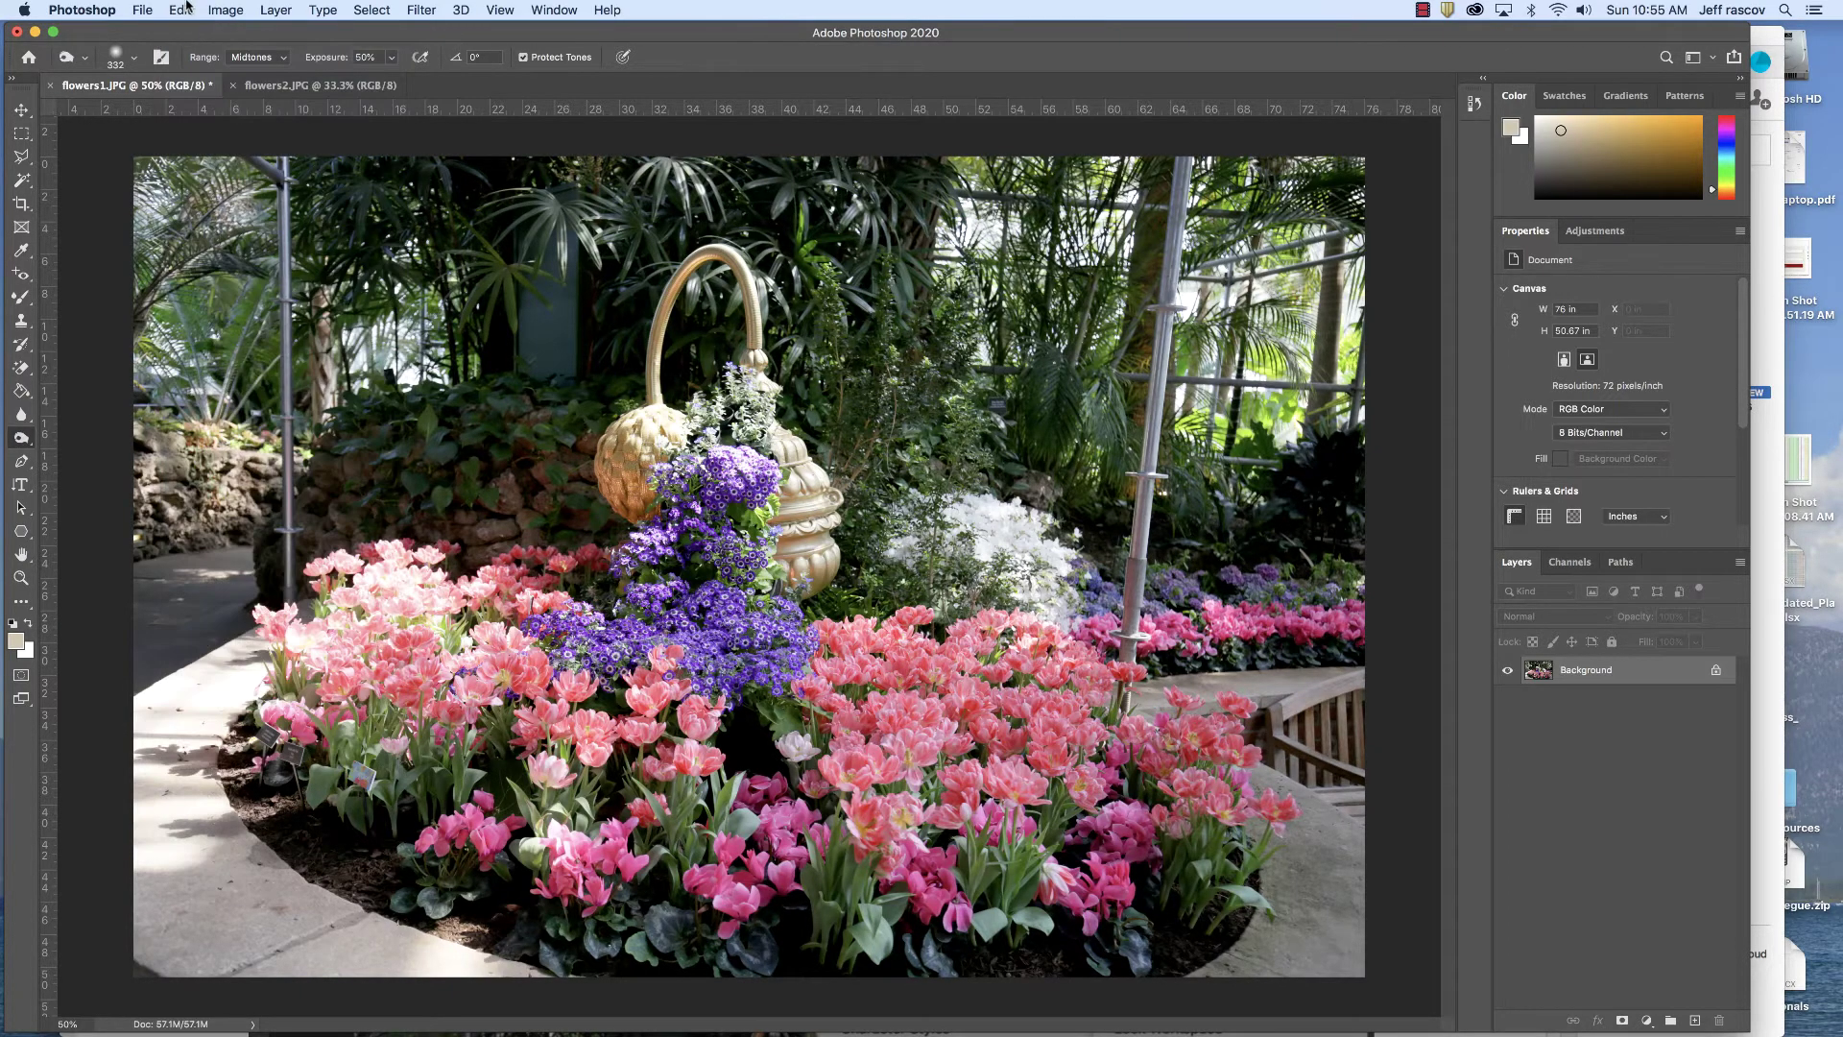
click(186, 5)
click(190, 25)
click(180, 10)
click(192, 30)
Burn the midtones at 50% exposure across the bright pink tulips on the photo's left side, down toward the path
click(259, 58)
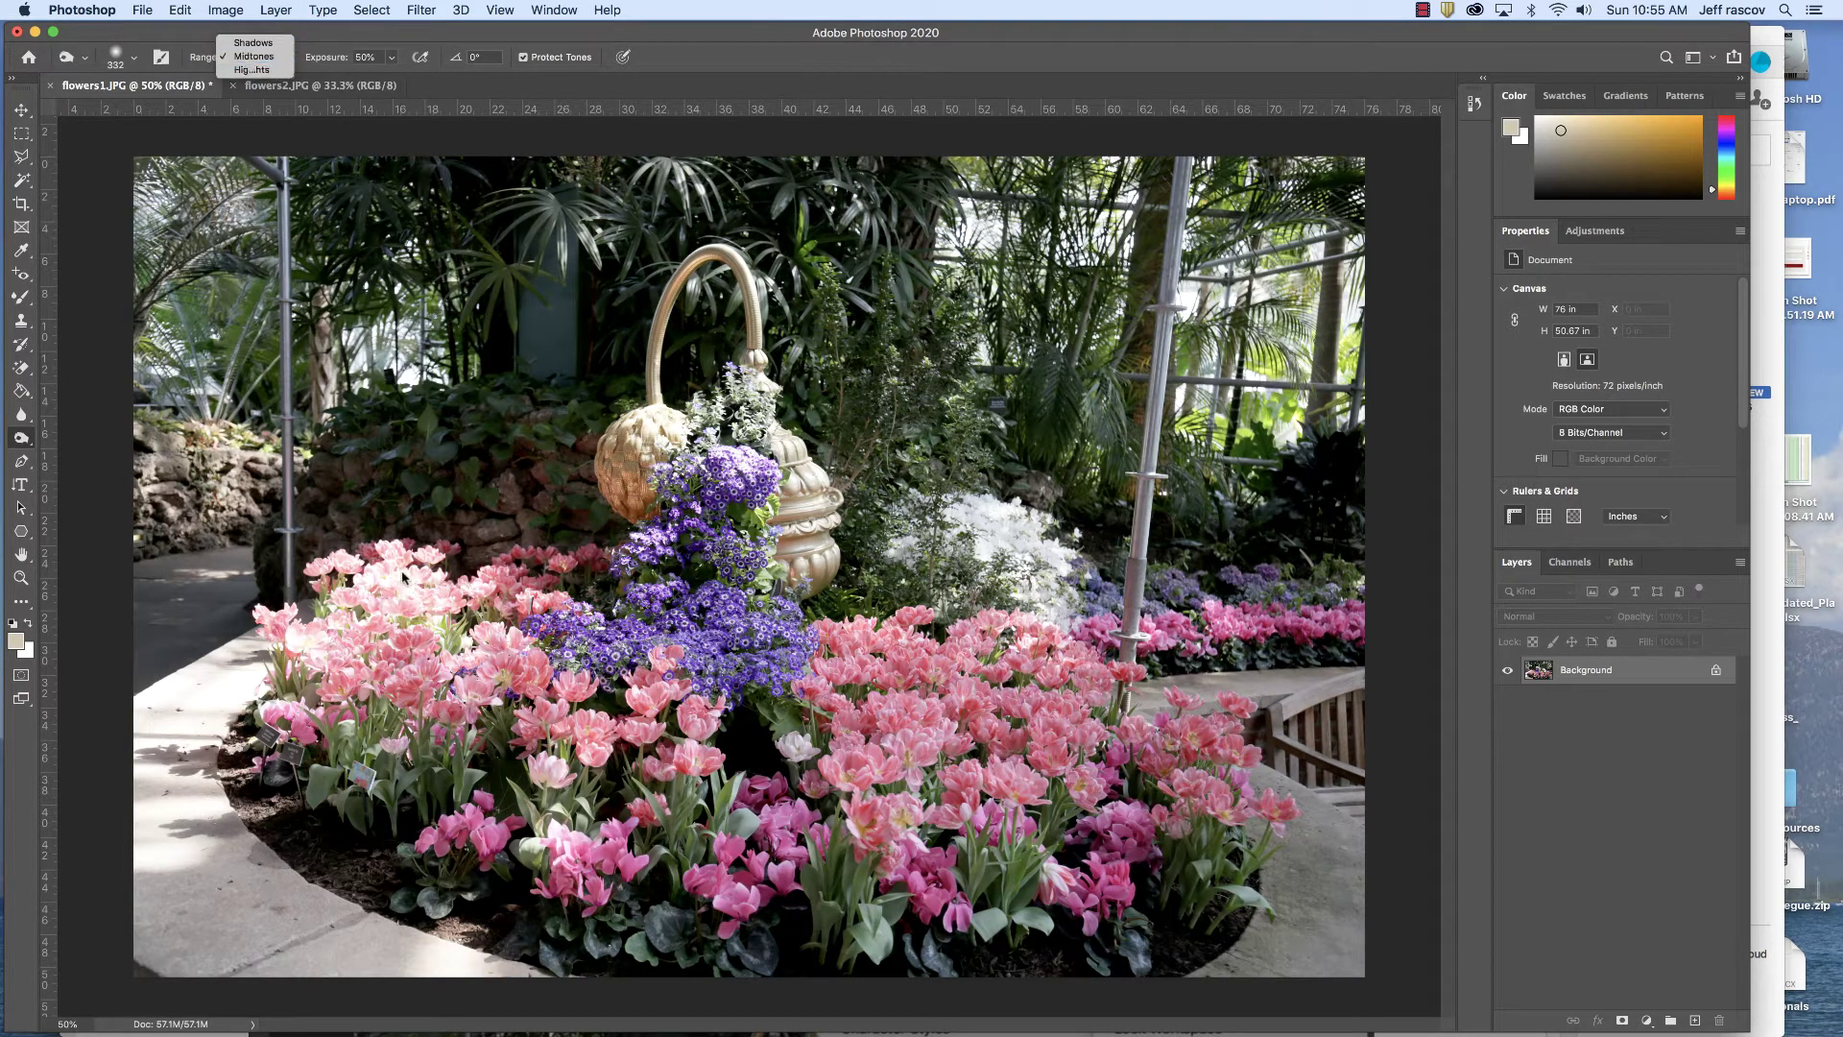
click(403, 580)
mouse_move(379, 586)
mouse_down()
mouse_move(432, 595)
mouse_move(370, 586)
mouse_move(316, 657)
mouse_move(384, 580)
mouse_move(221, 691)
mouse_move(240, 689)
mouse_move(163, 715)
mouse_move(182, 851)
mouse_move(244, 667)
mouse_up()
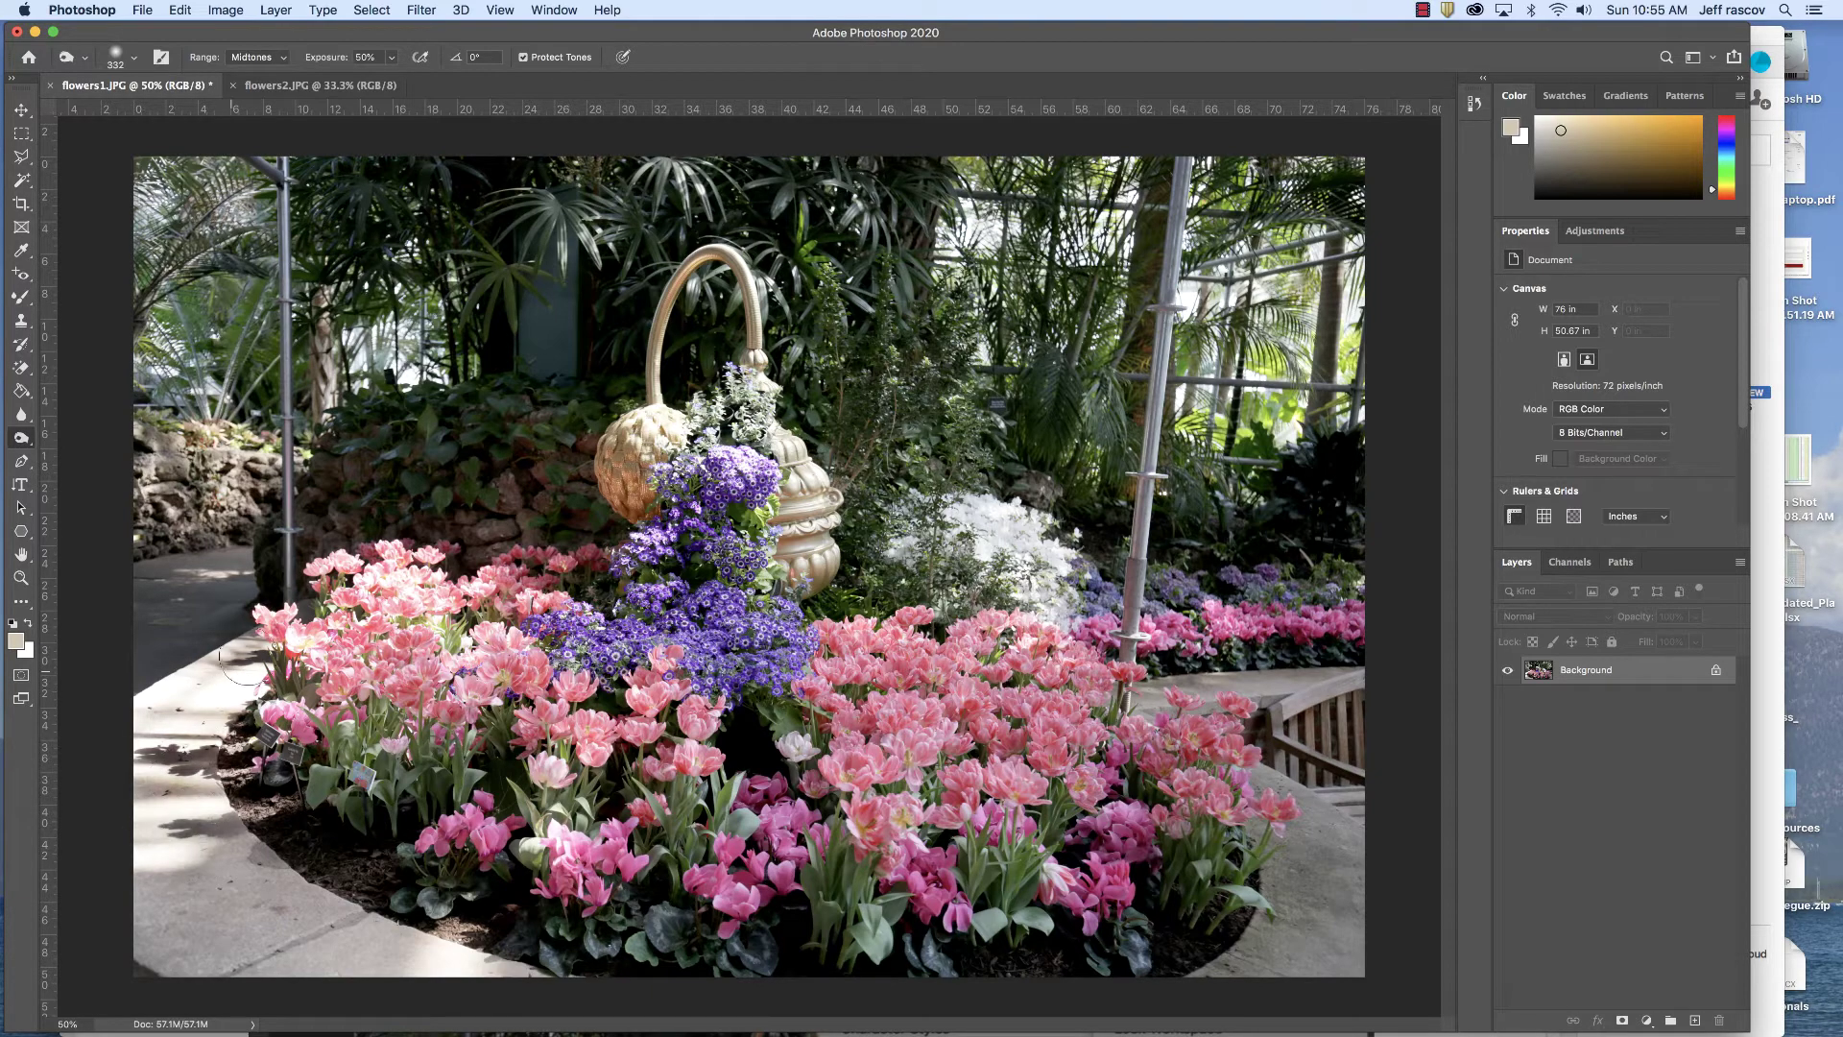
Set the Burn range to Highlights and darken the sunlit path beside the tulips in the photo's left part at 50% exposure
key(alt+shift+h)
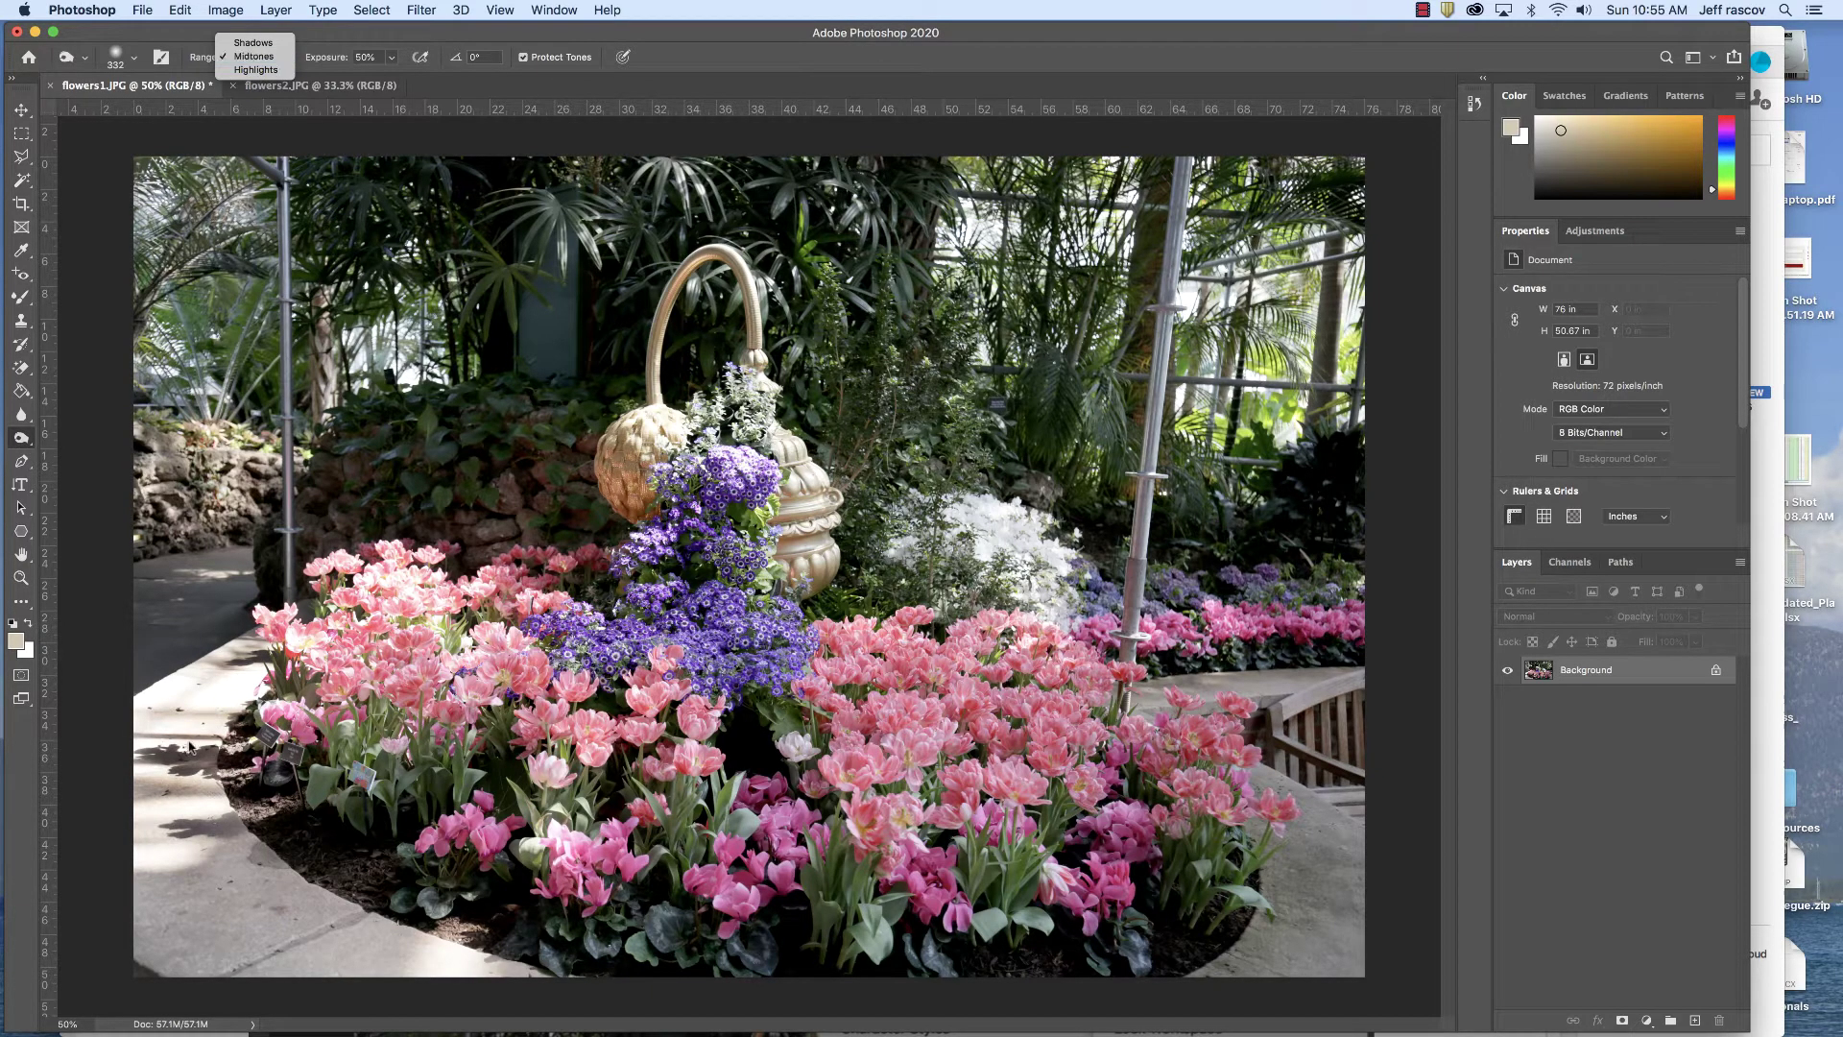
mouse_move(209, 687)
mouse_down()
mouse_move(146, 760)
mouse_move(206, 679)
mouse_move(159, 739)
mouse_move(188, 847)
mouse_move(235, 820)
mouse_move(222, 811)
mouse_move(179, 858)
mouse_move(169, 749)
mouse_move(240, 676)
mouse_up()
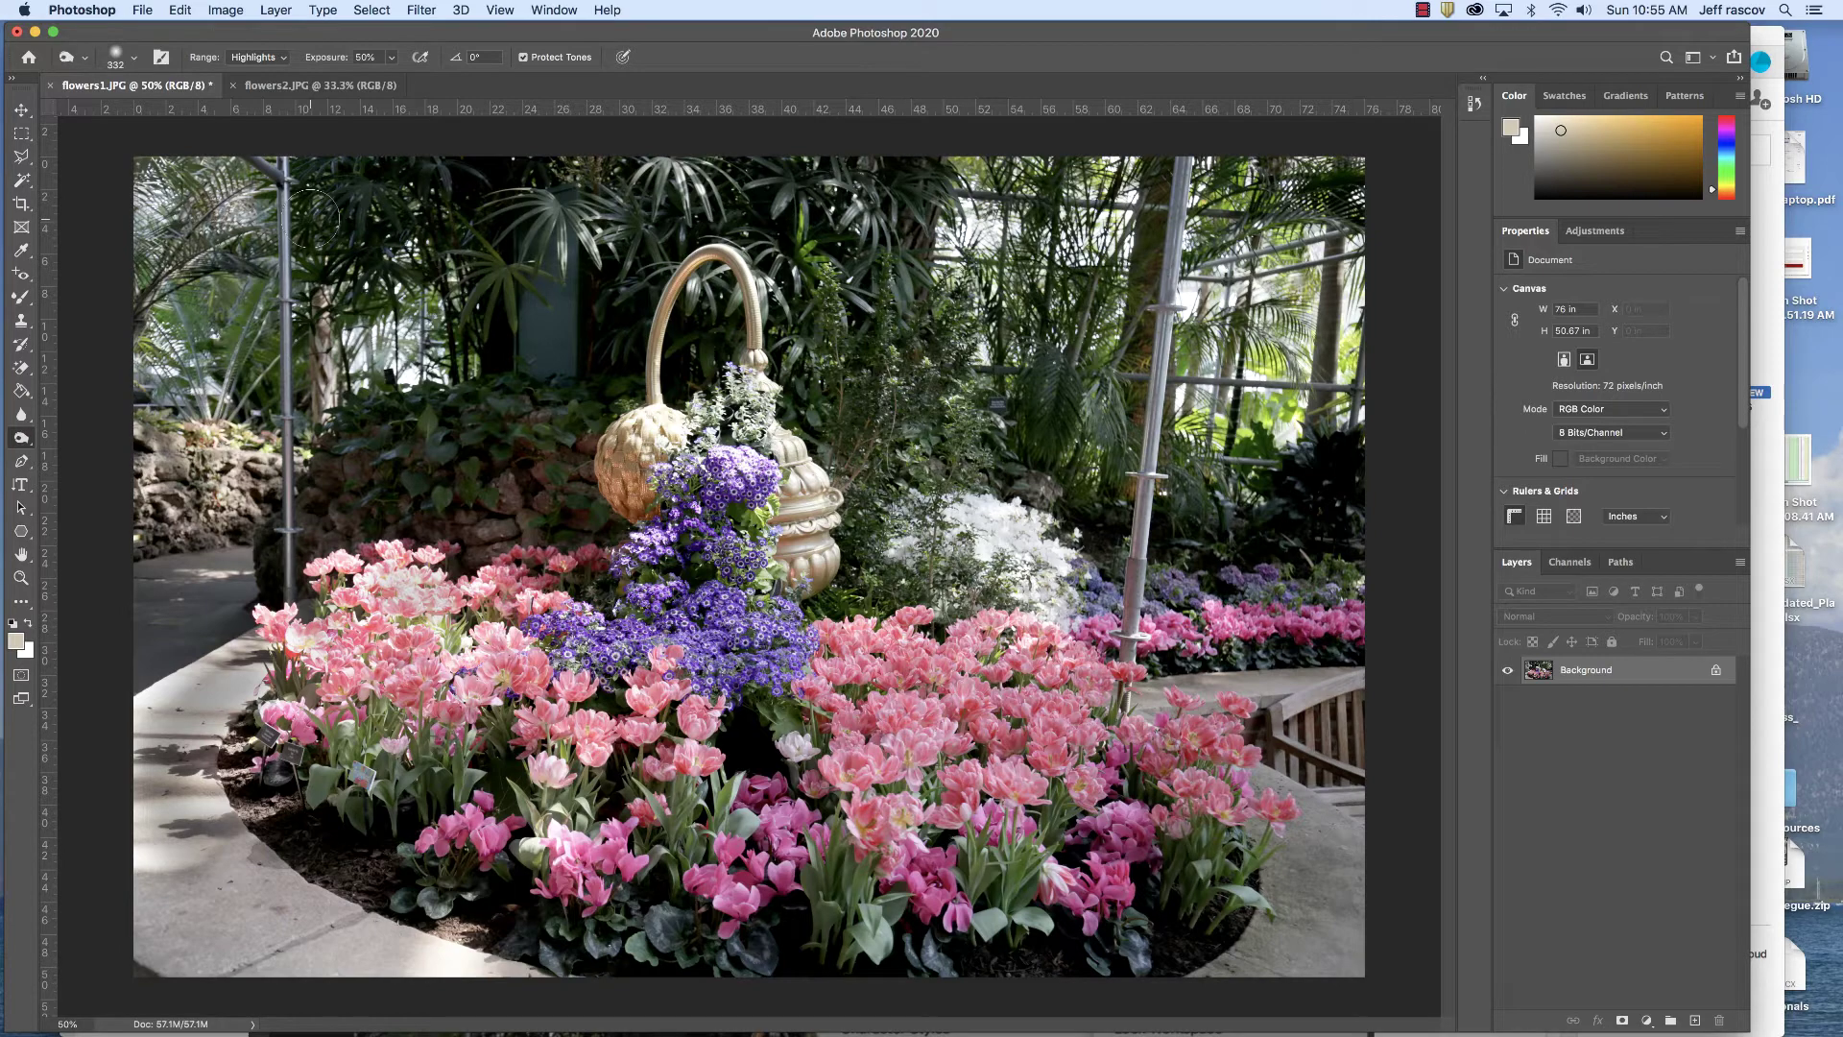
With the Dodge tool at 428 px, Midtones range and 50% exposure, lighten the pink tulips in the middle and right of the flowerbed
click(21, 438)
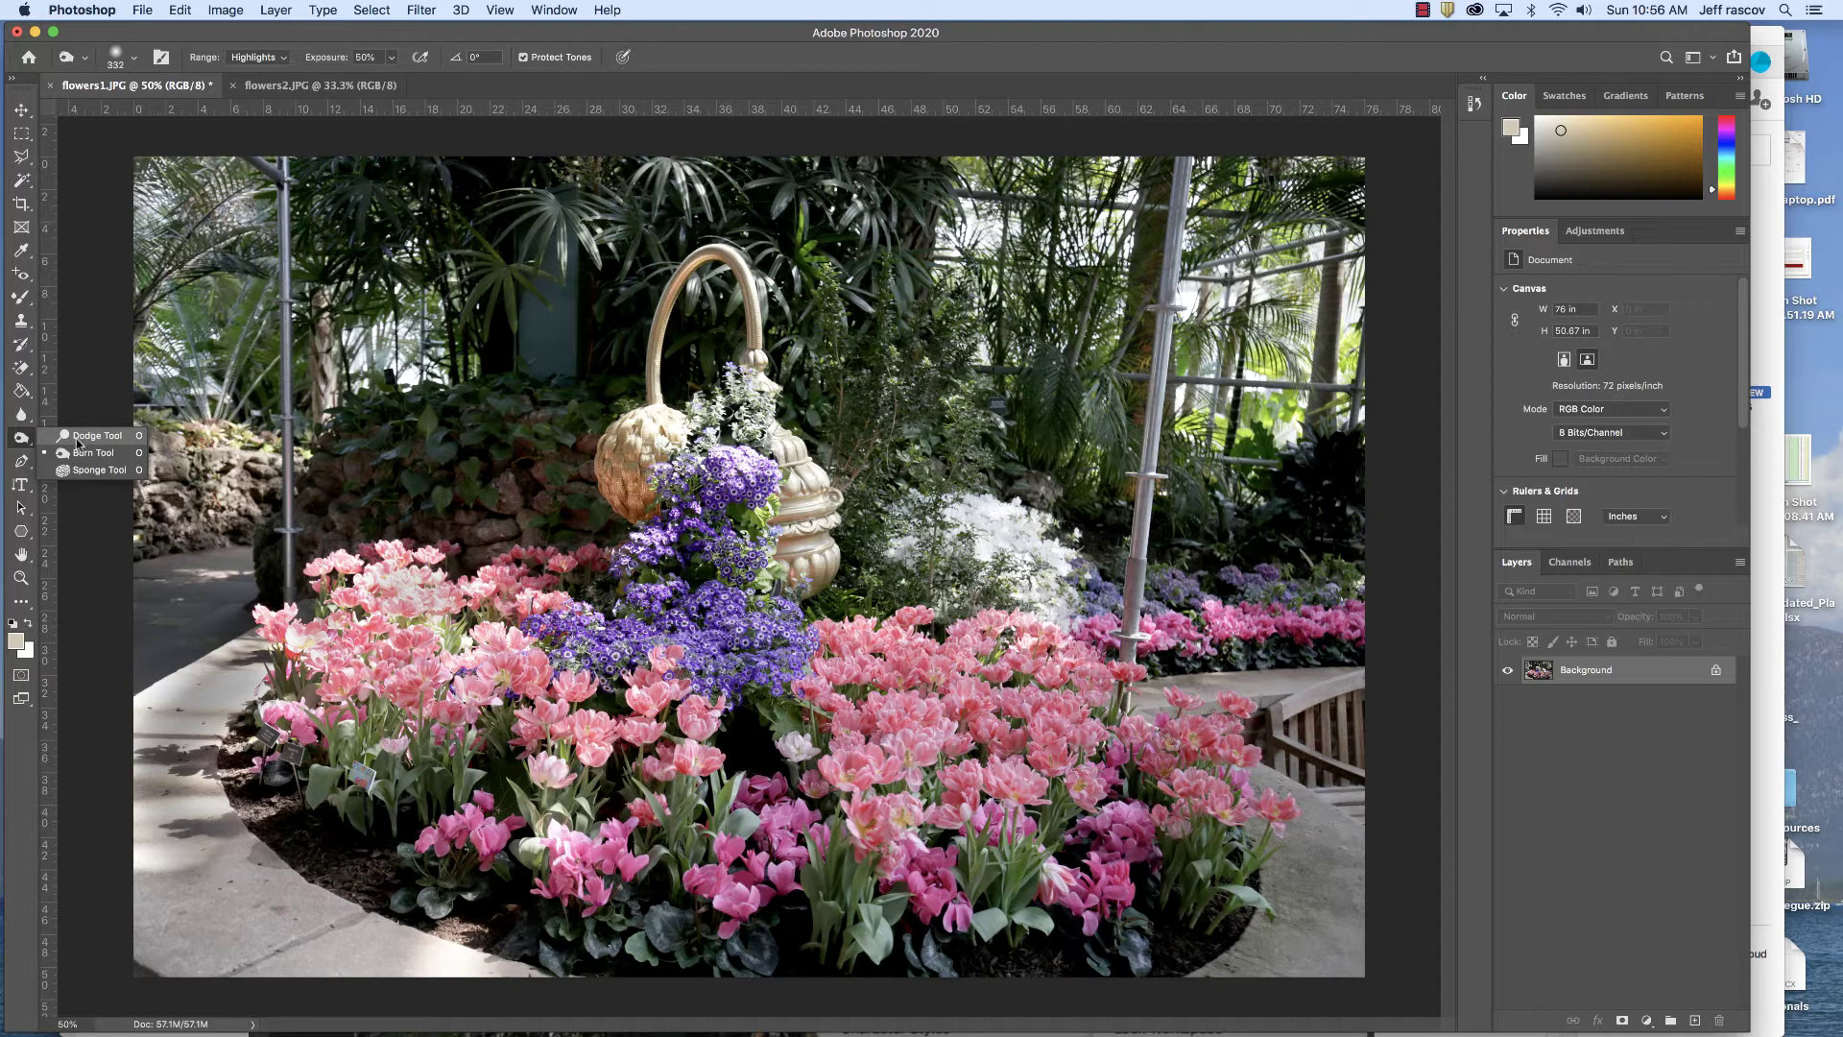
key(shift+o)
key(shift+o)
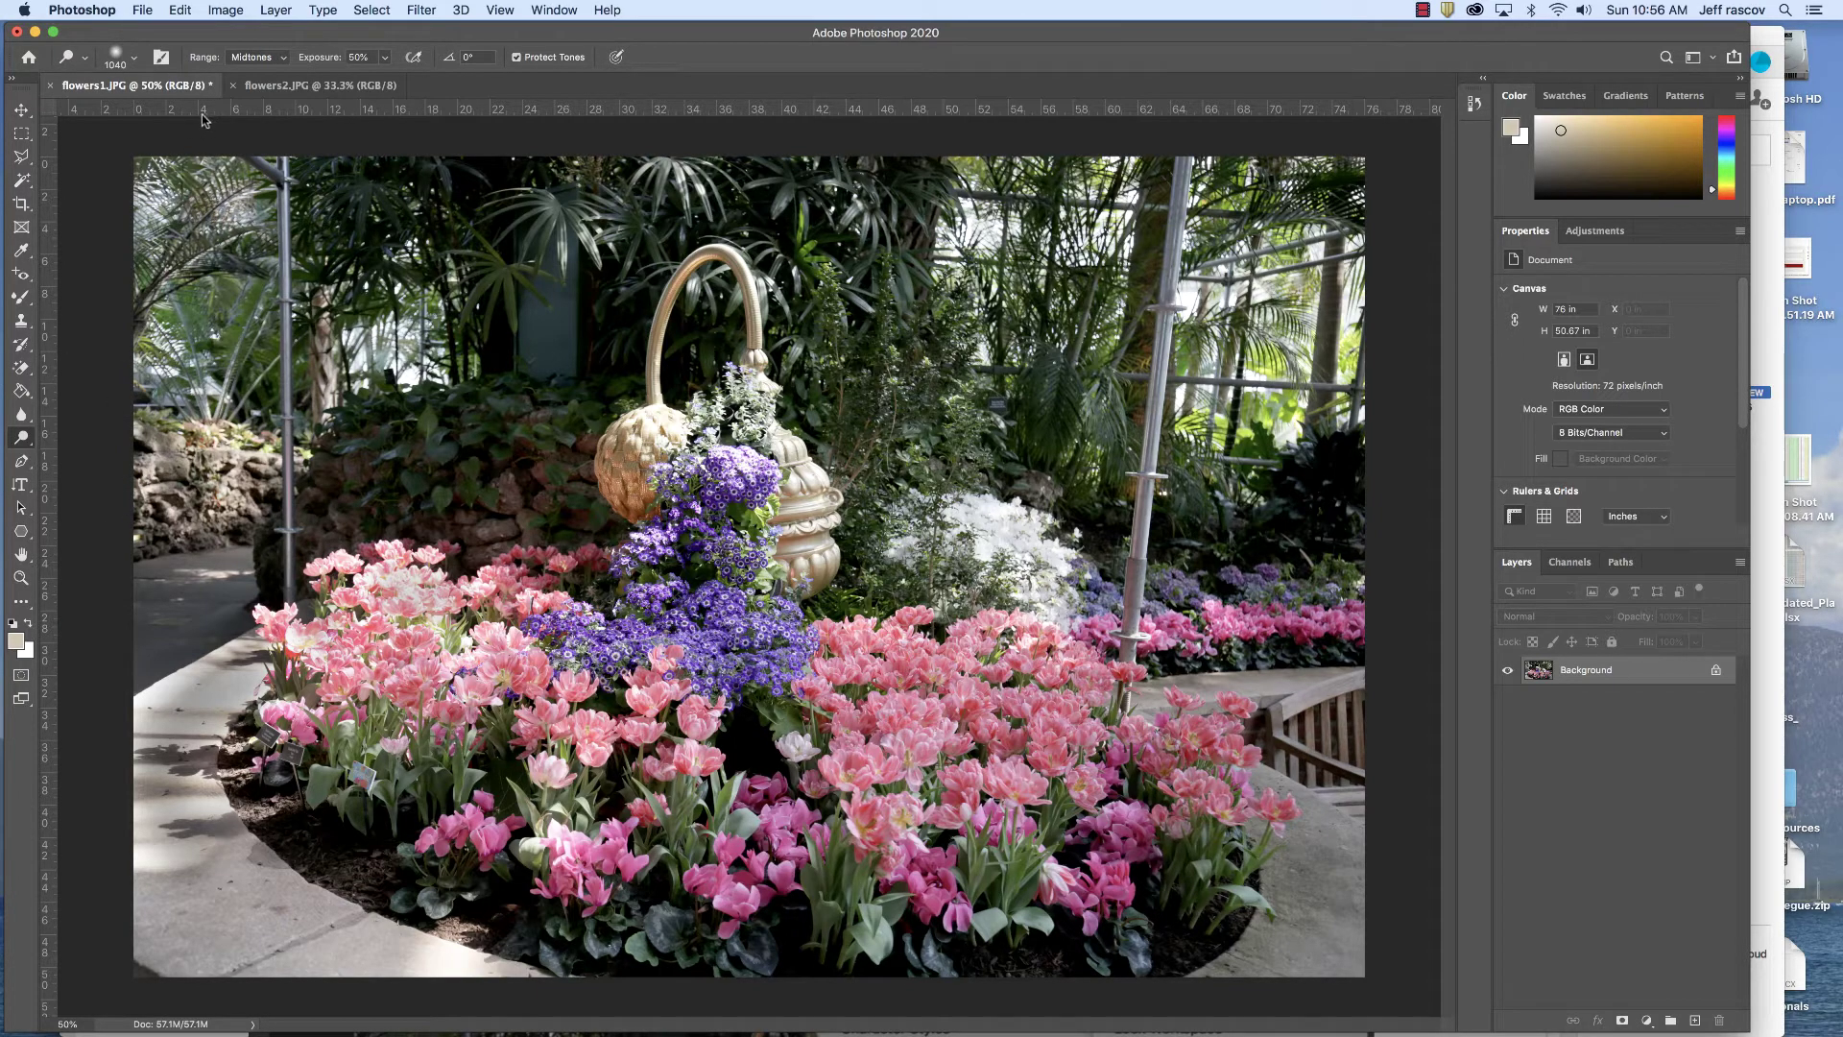
right_click(219, 166)
text(428)
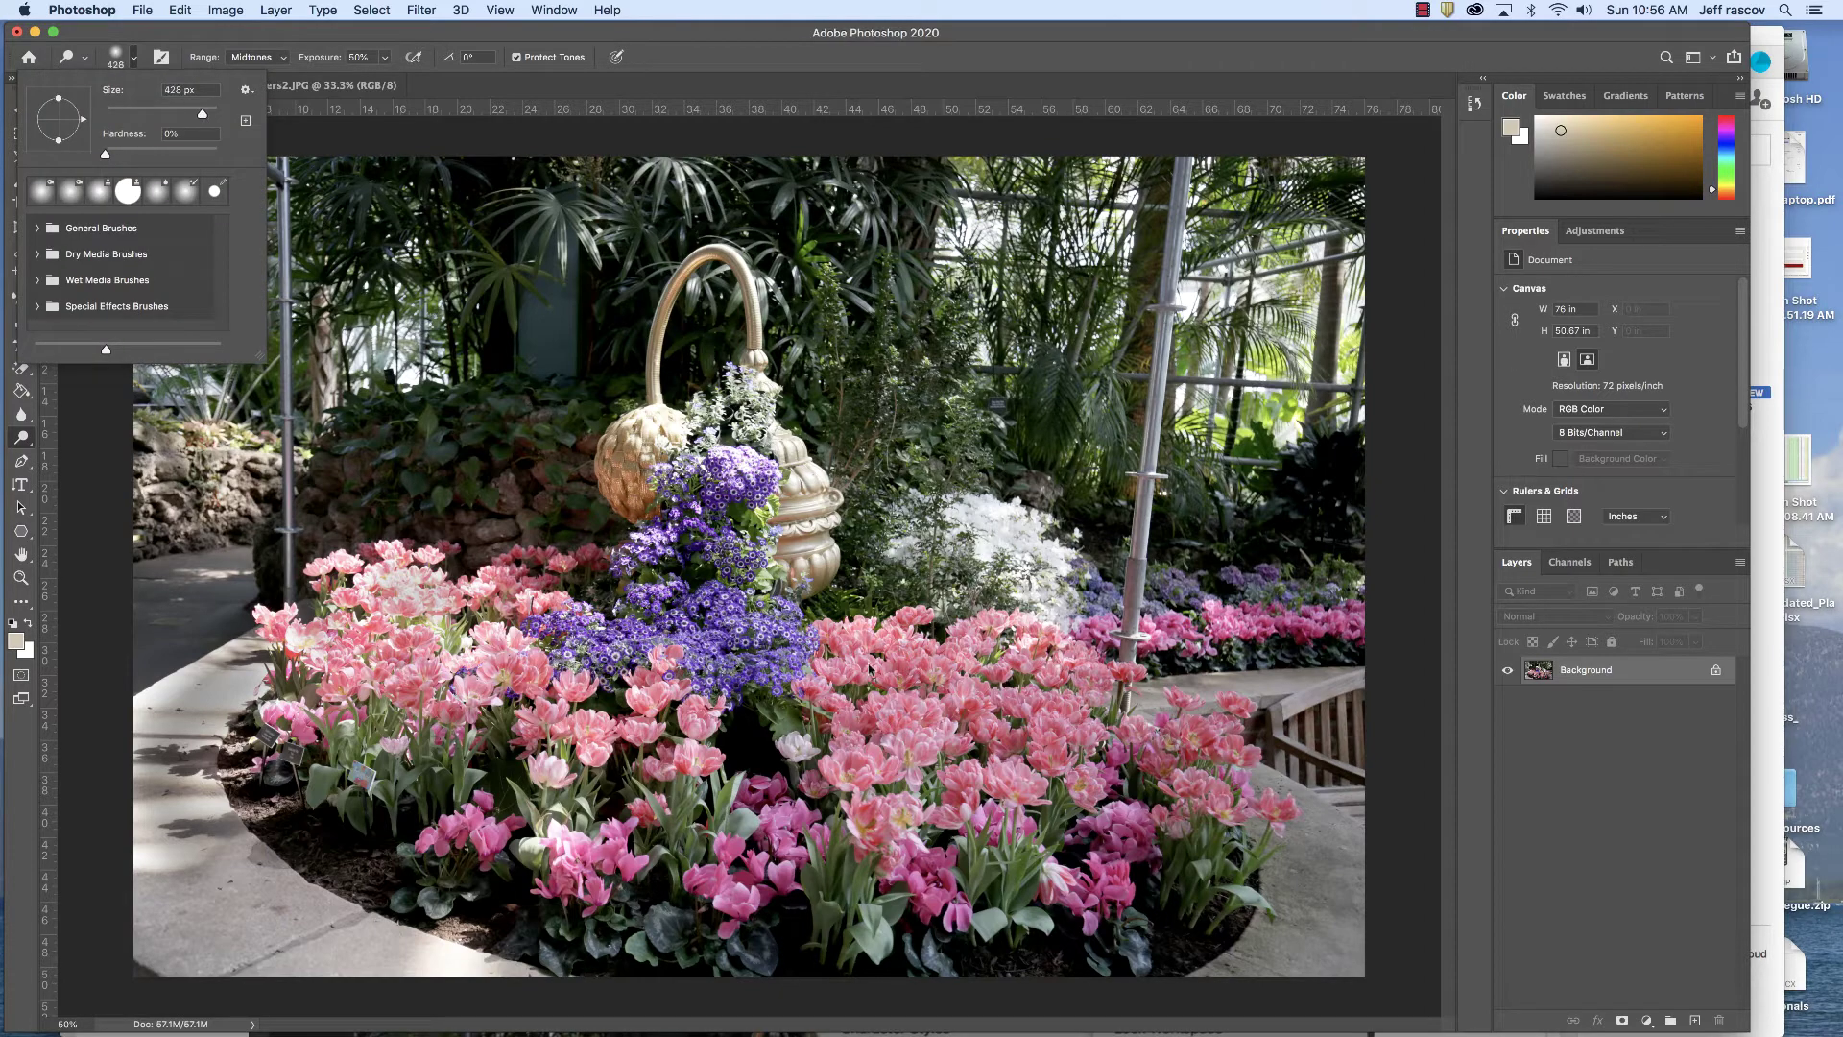
key(Return)
right_click(21, 437)
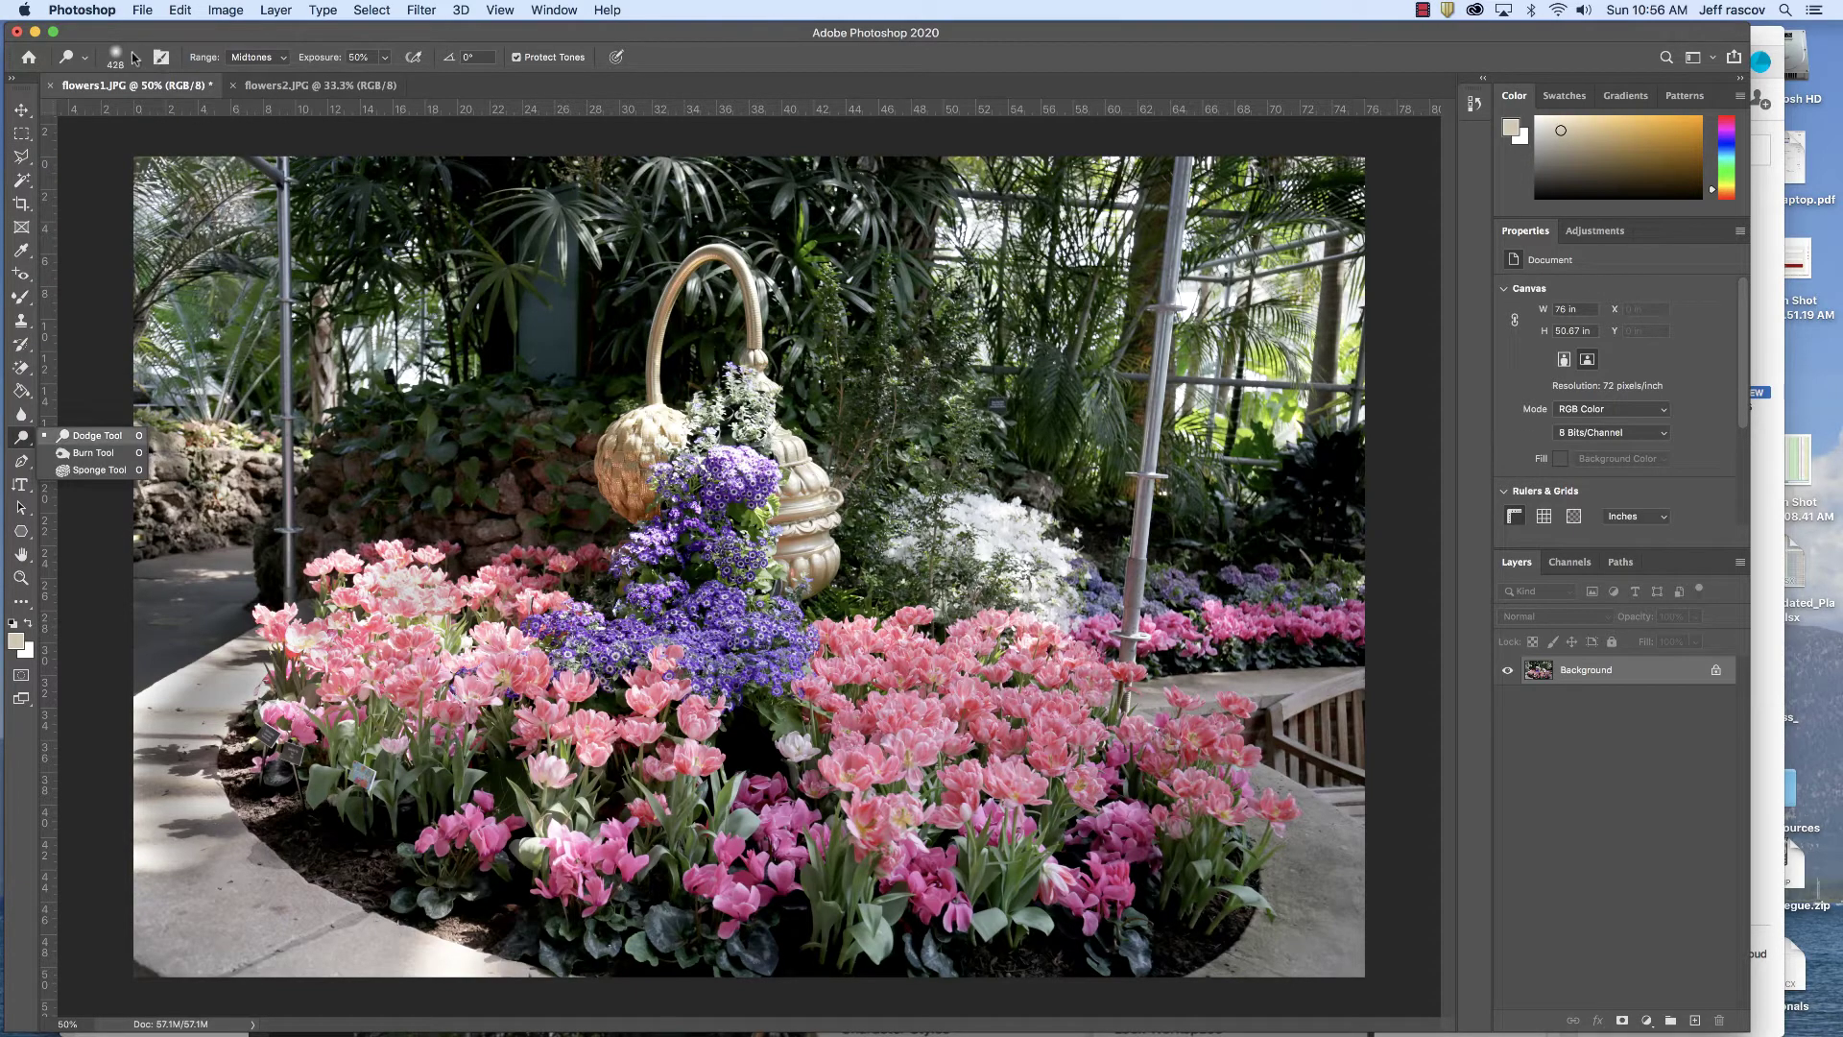
key(Escape)
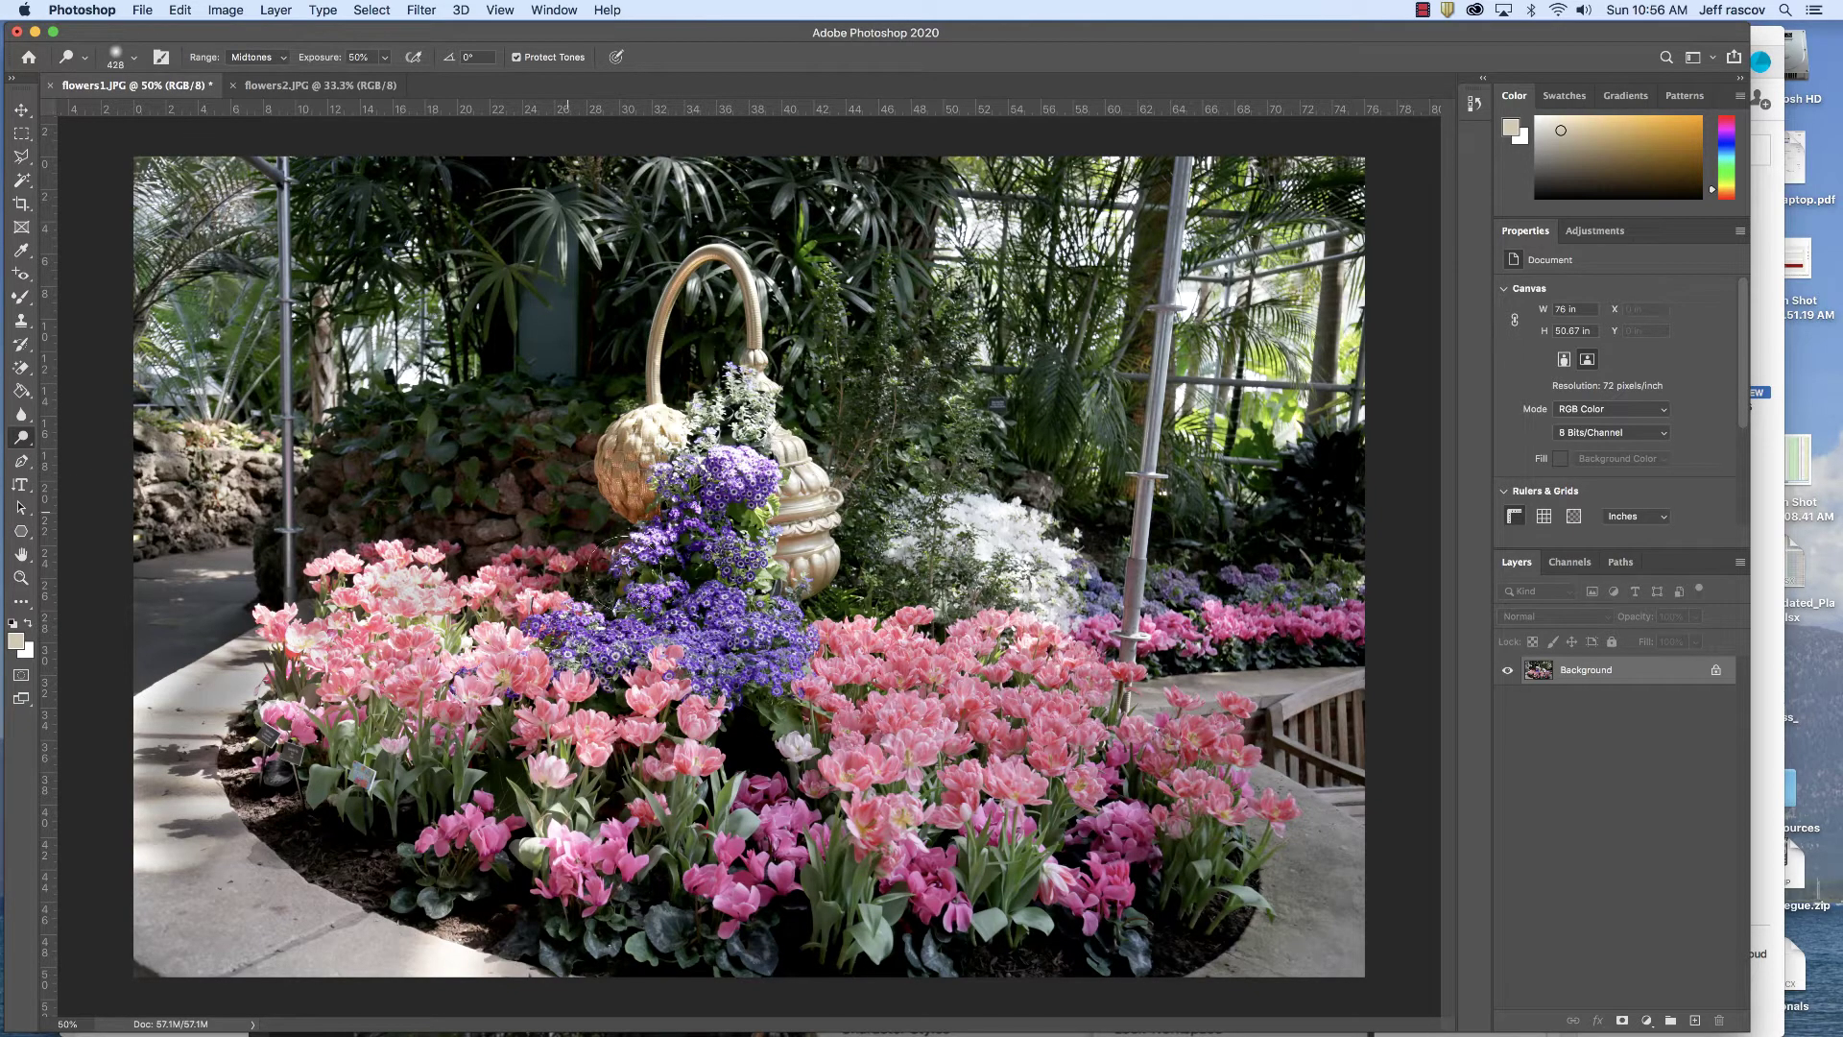
mouse_move(854, 758)
mouse_down()
mouse_move(1006, 718)
mouse_move(941, 681)
mouse_move(1059, 688)
mouse_move(904, 854)
mouse_move(1103, 864)
mouse_move(1190, 777)
mouse_move(1085, 806)
mouse_move(864, 801)
mouse_move(758, 844)
mouse_move(758, 796)
mouse_up()
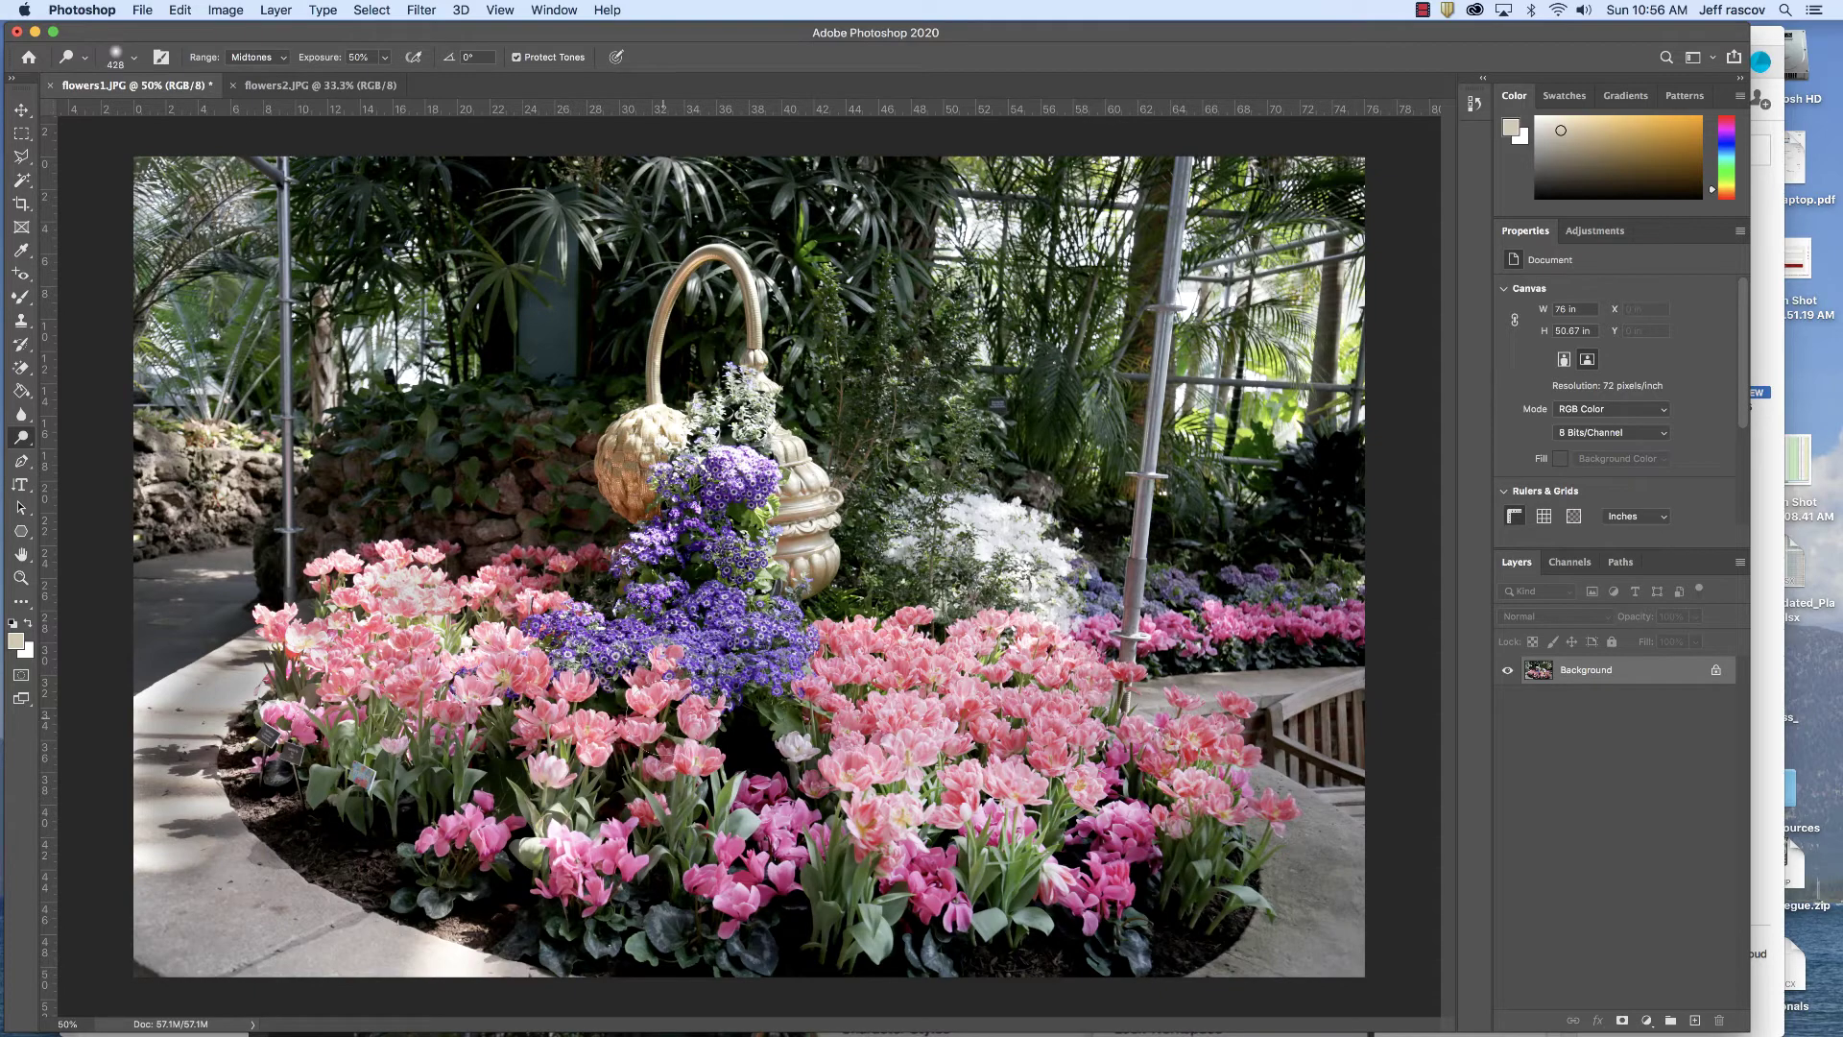
drag(1209, 605, 1288, 614)
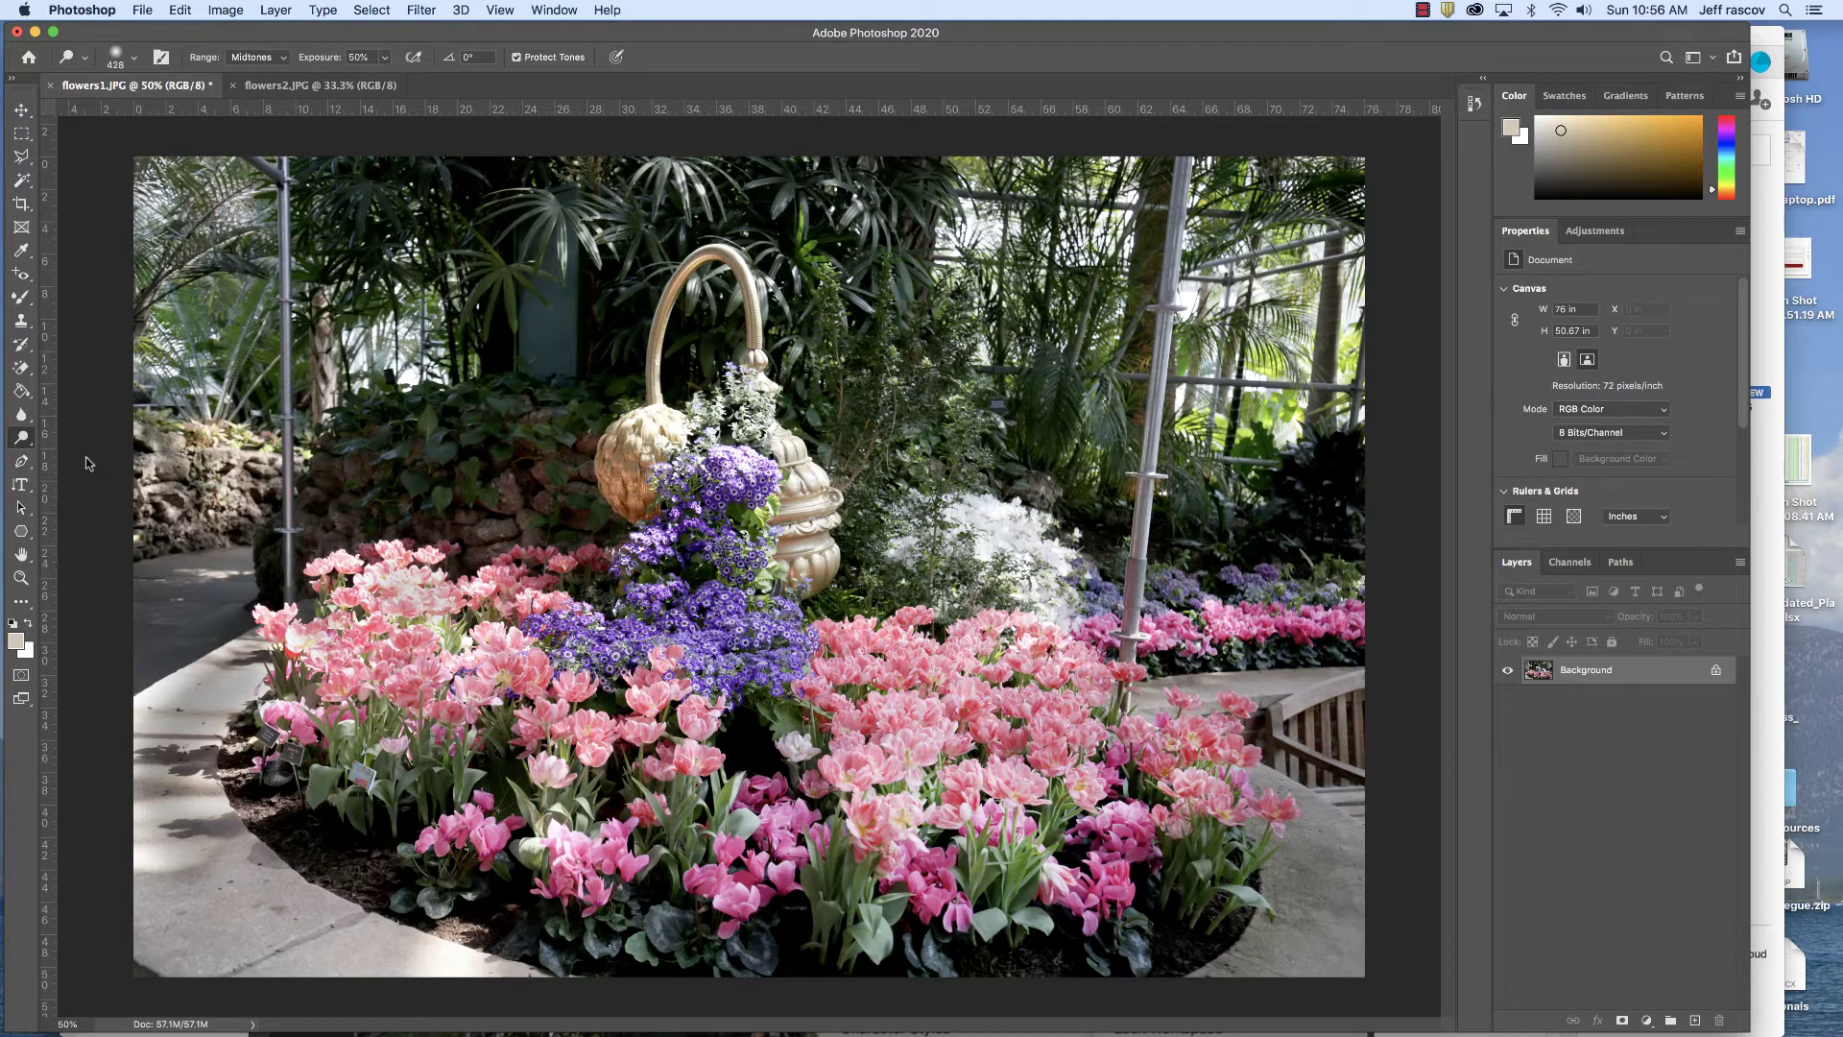
right_click(11, 441)
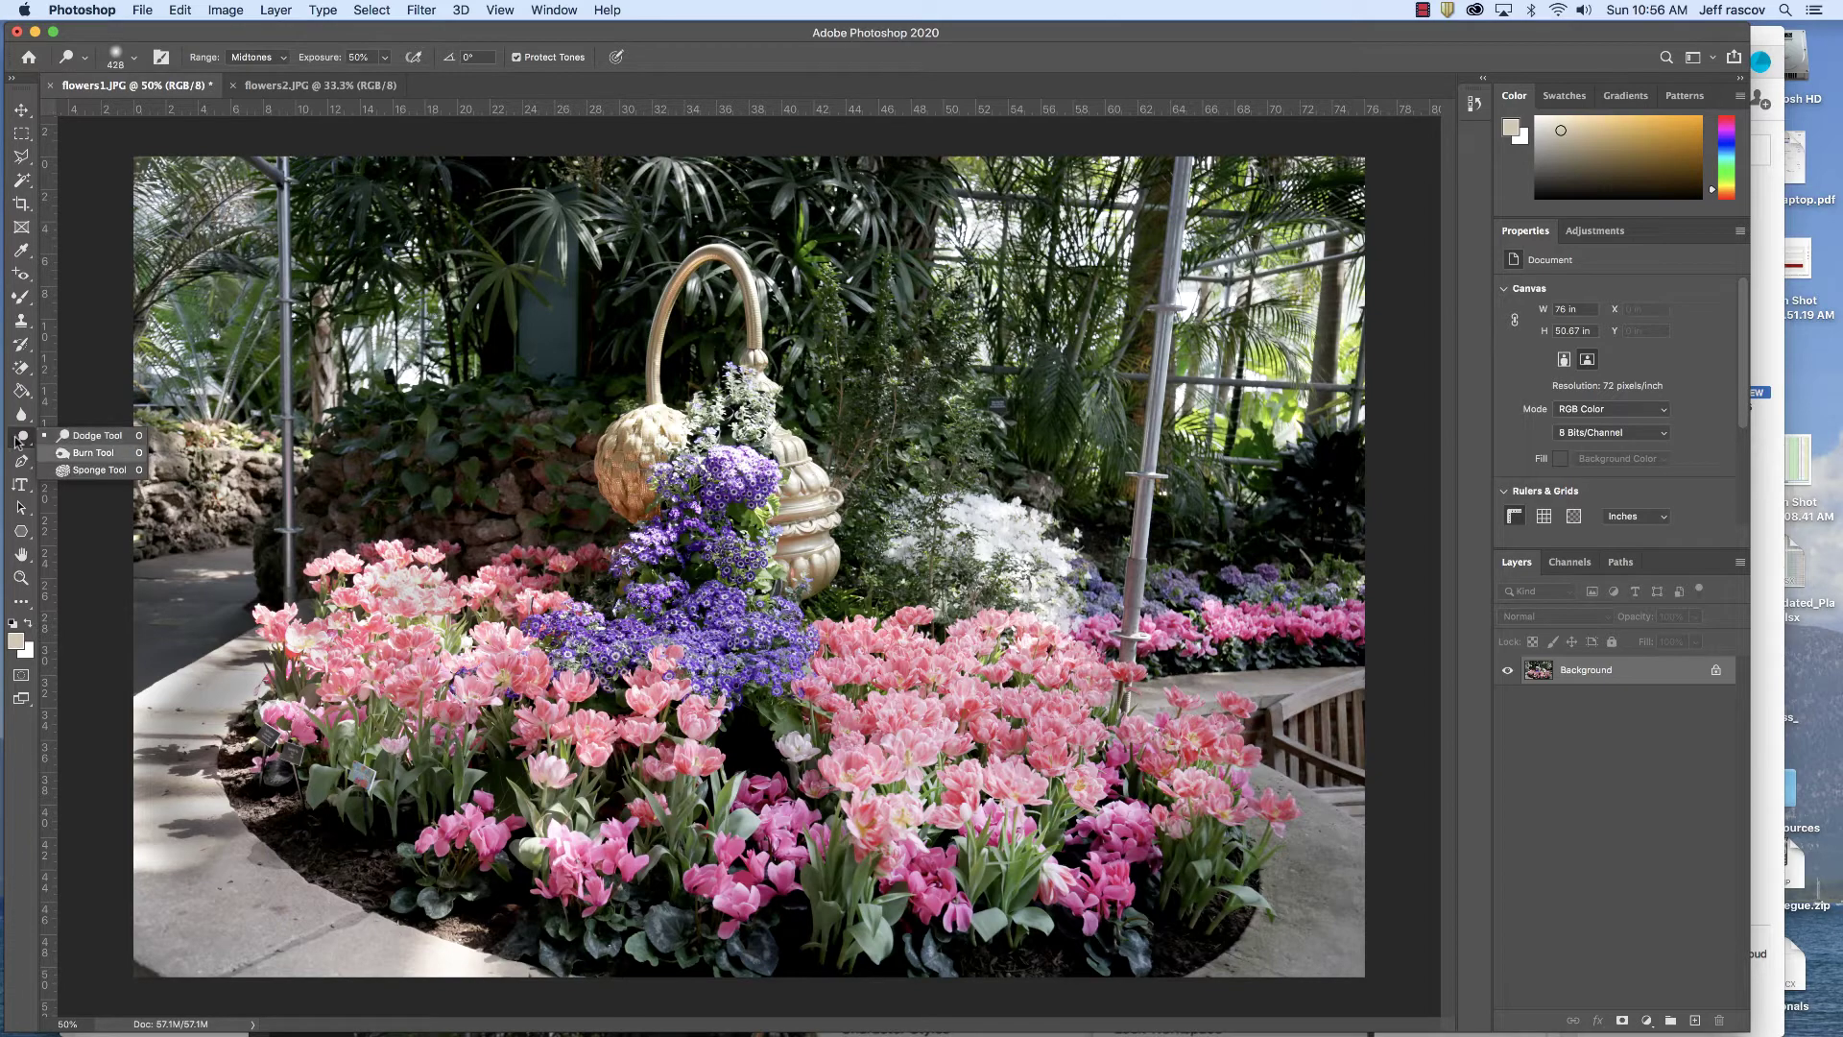
click(17, 441)
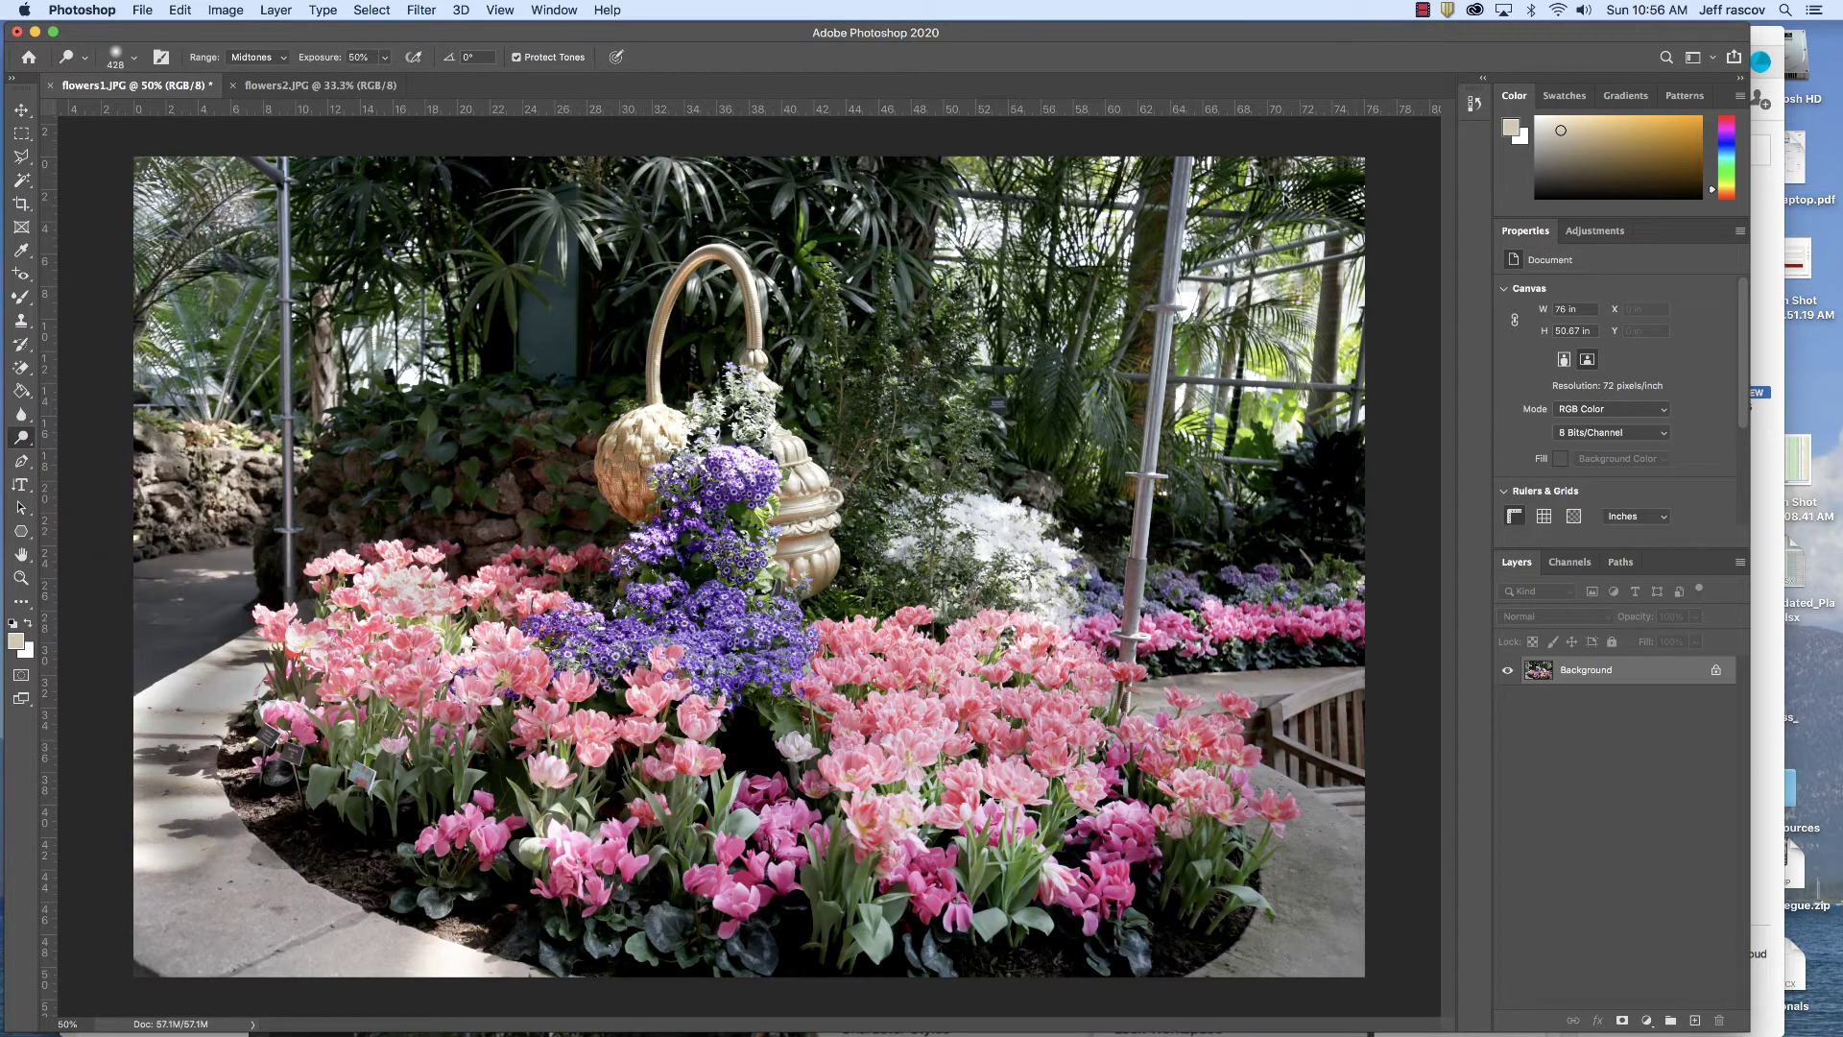
click(1421, 10)
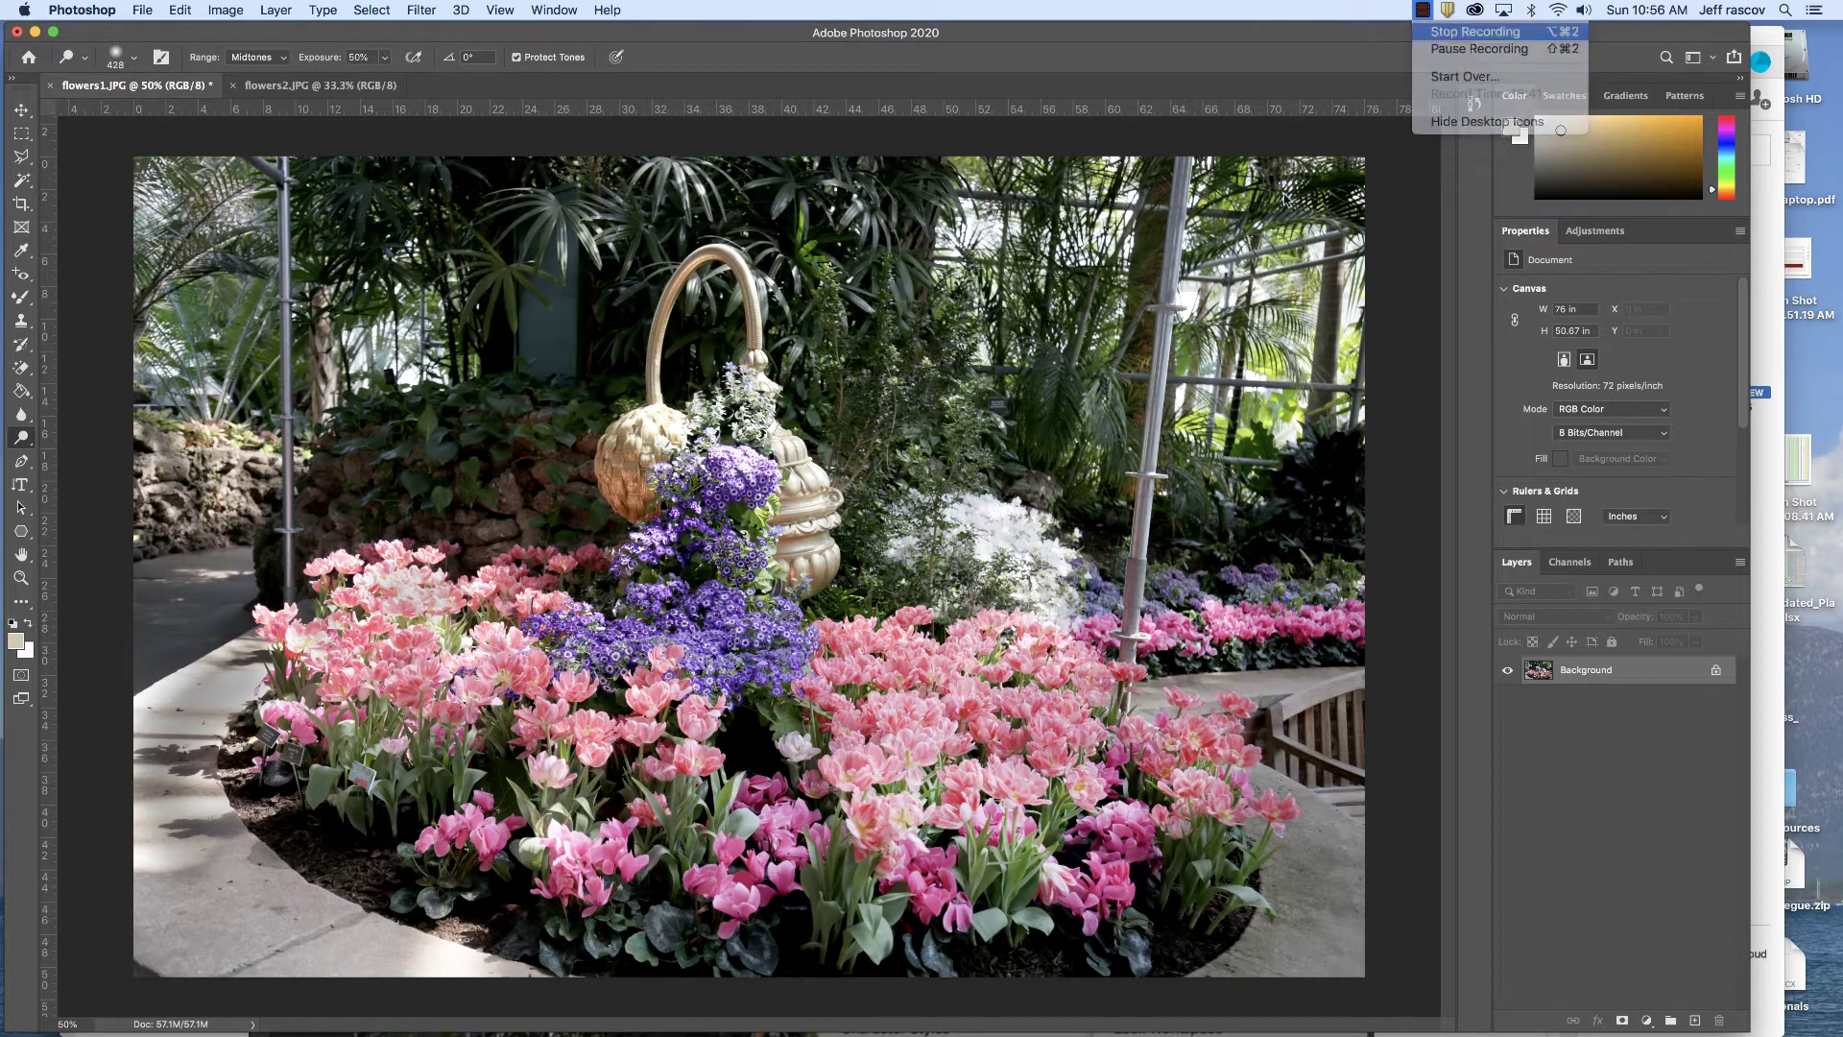
click(485, 281)
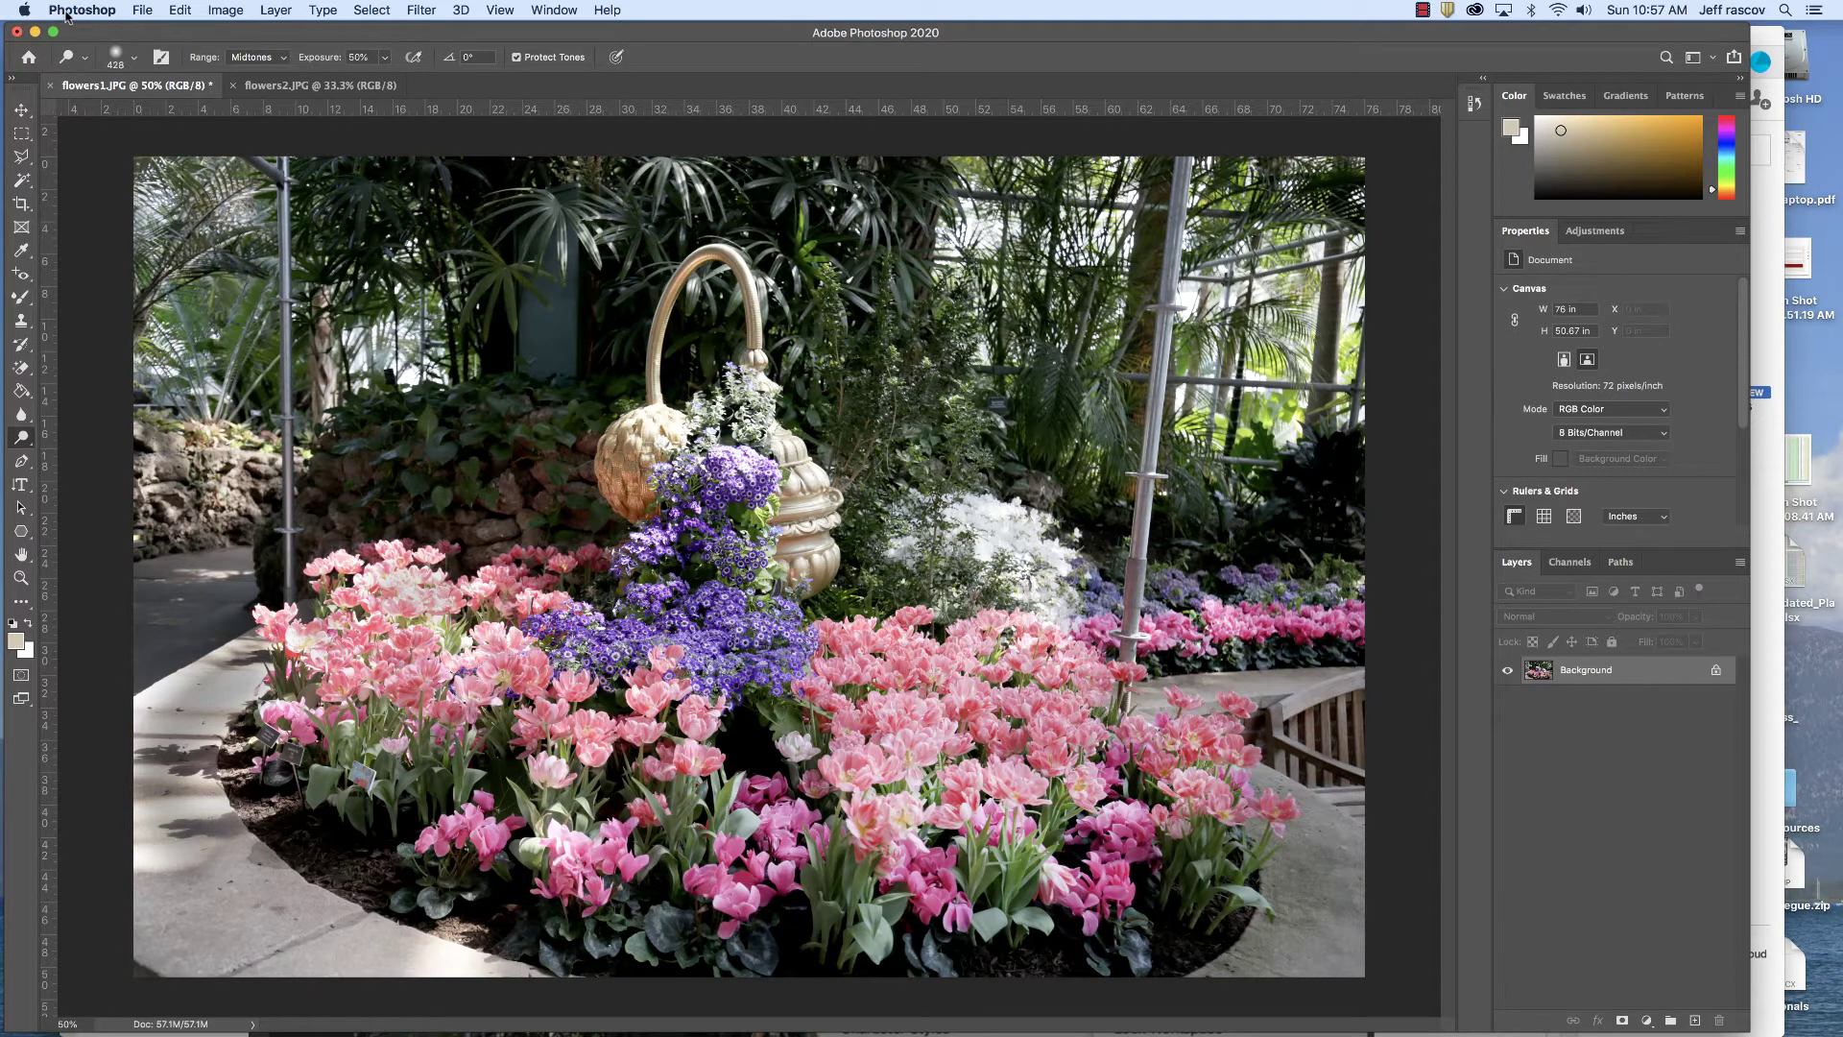
Switch back and forth between flowers1.JPG and flowers2.JPG to compare the photos, ending on flowers2.JPG
click(308, 94)
click(144, 86)
click(288, 86)
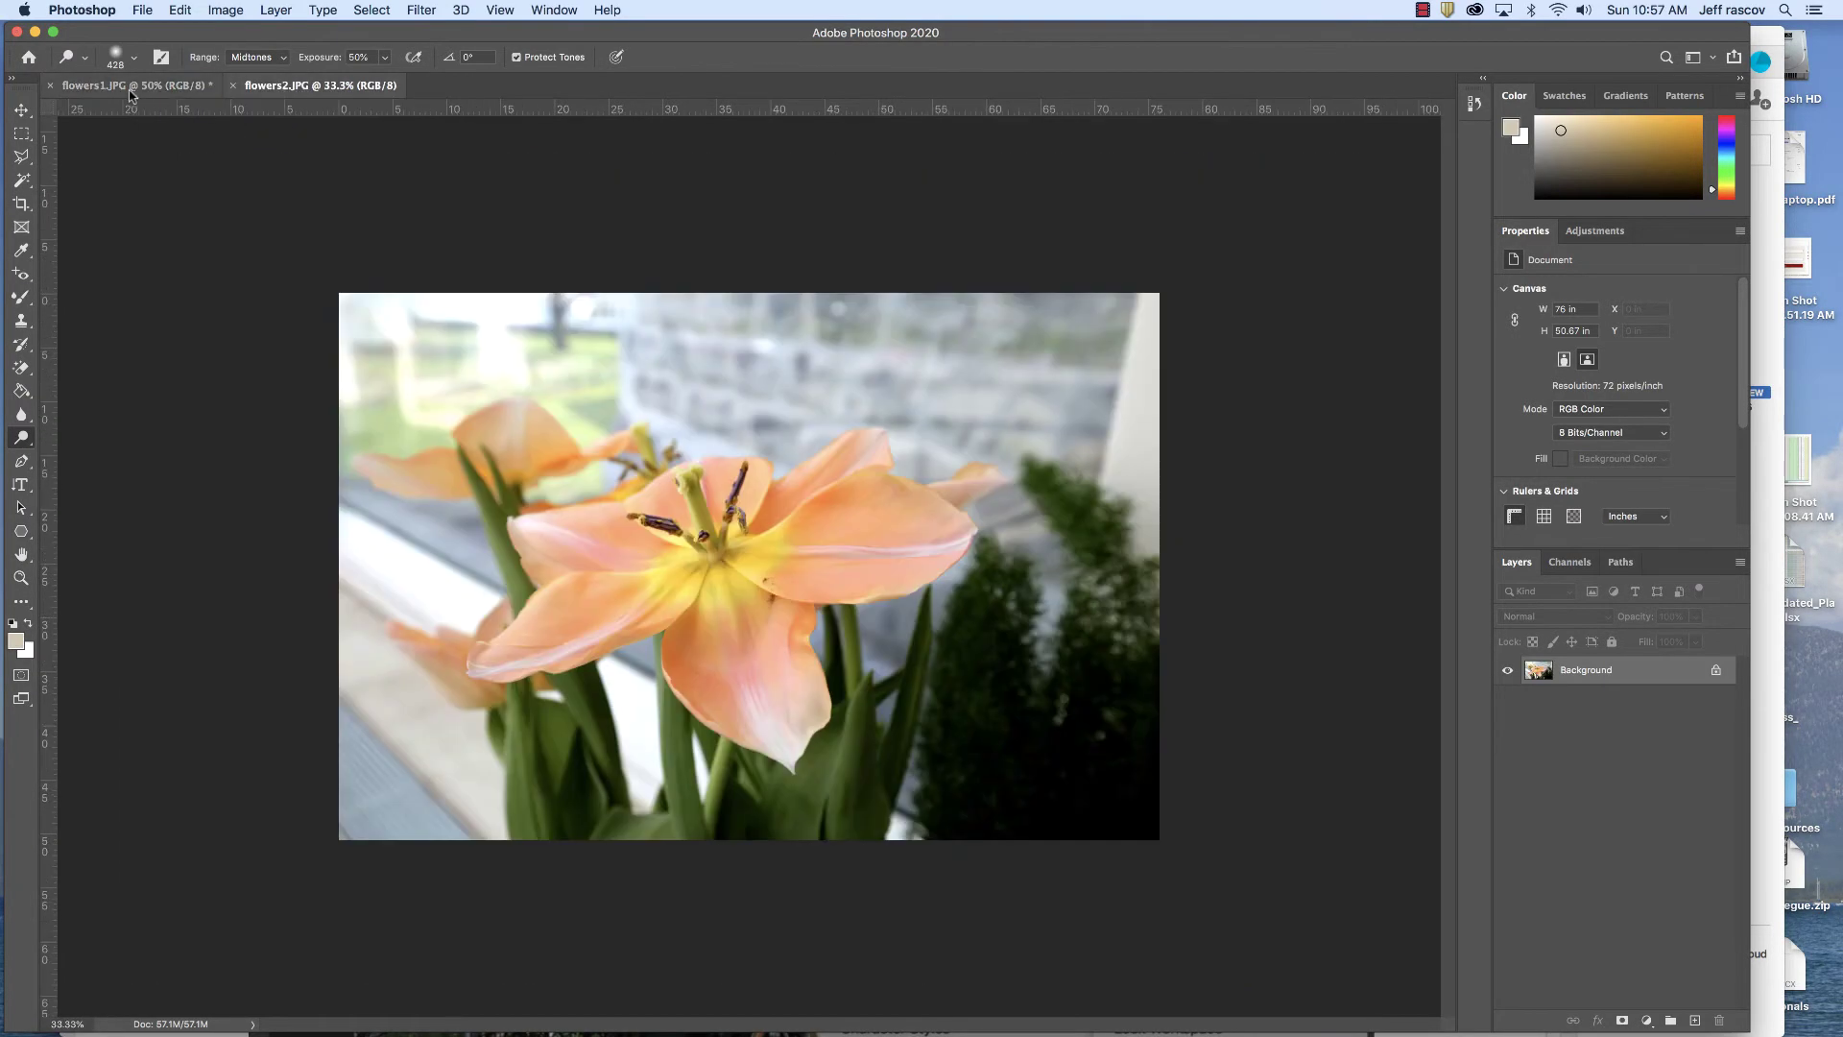
click(220, 89)
click(288, 86)
click(144, 85)
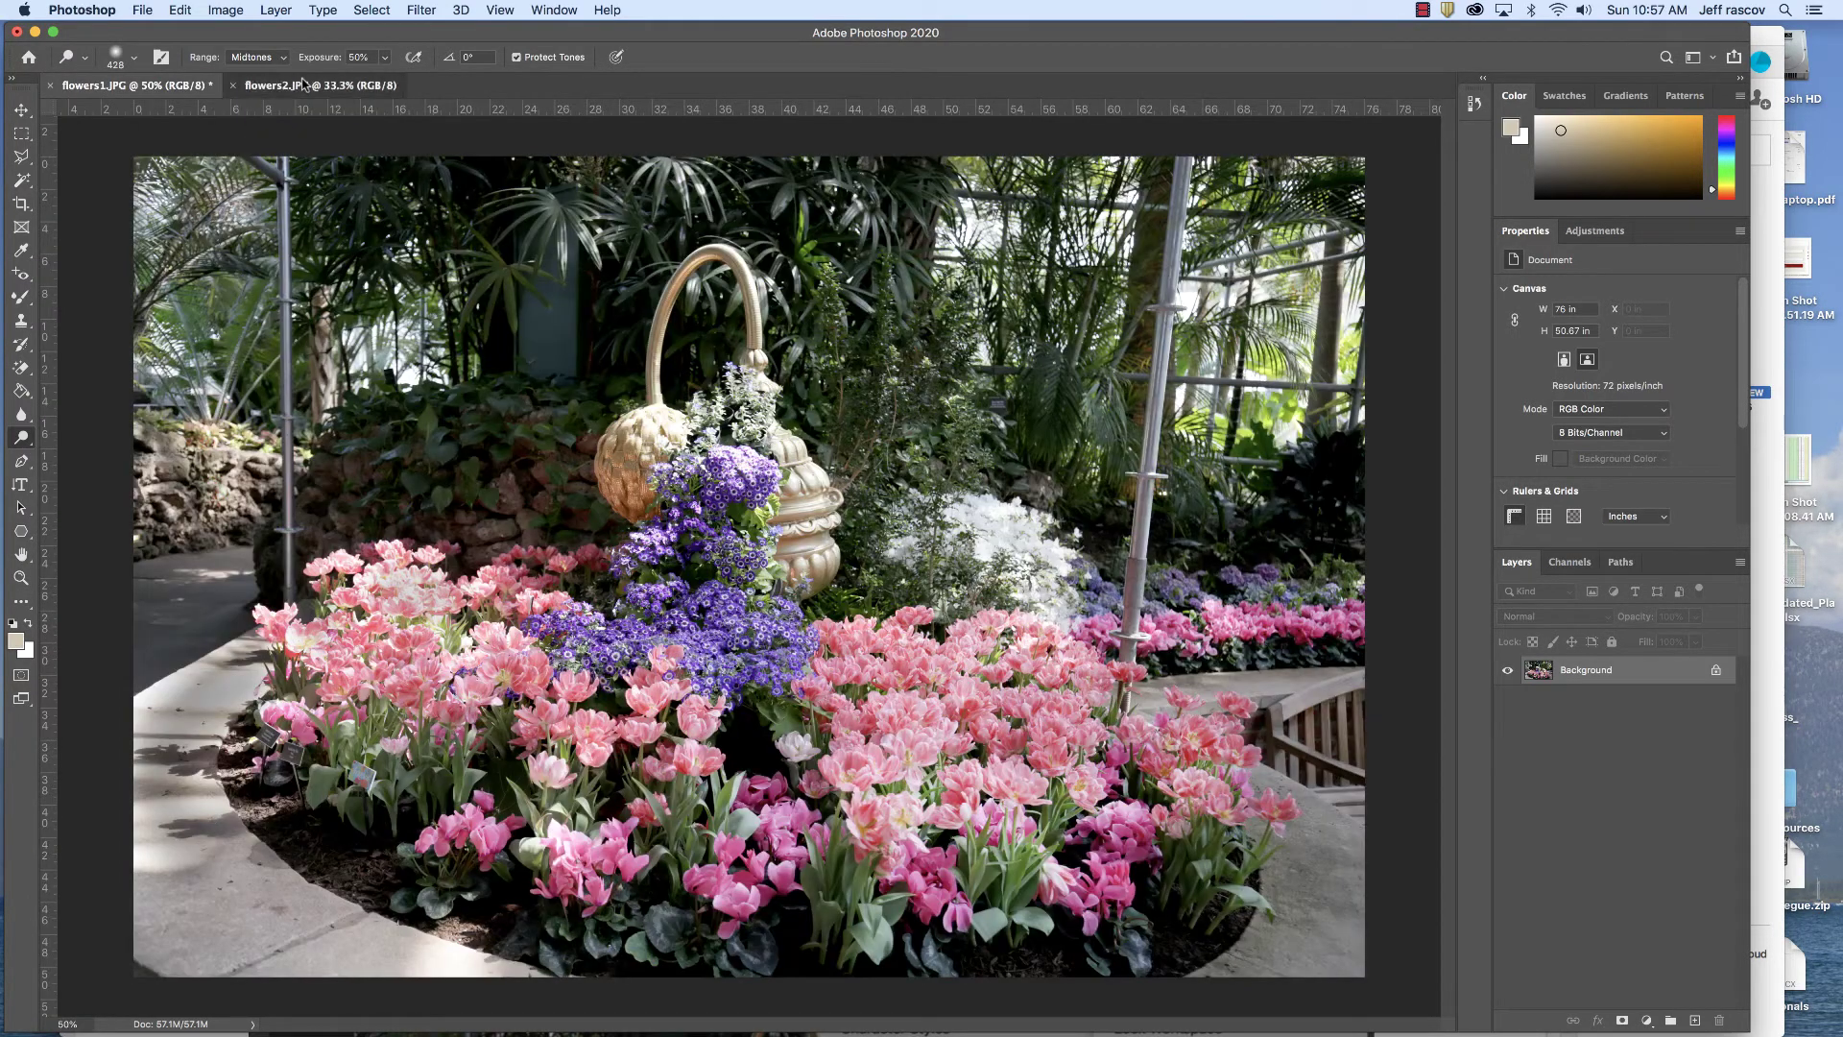
click(288, 85)
click(139, 88)
click(280, 89)
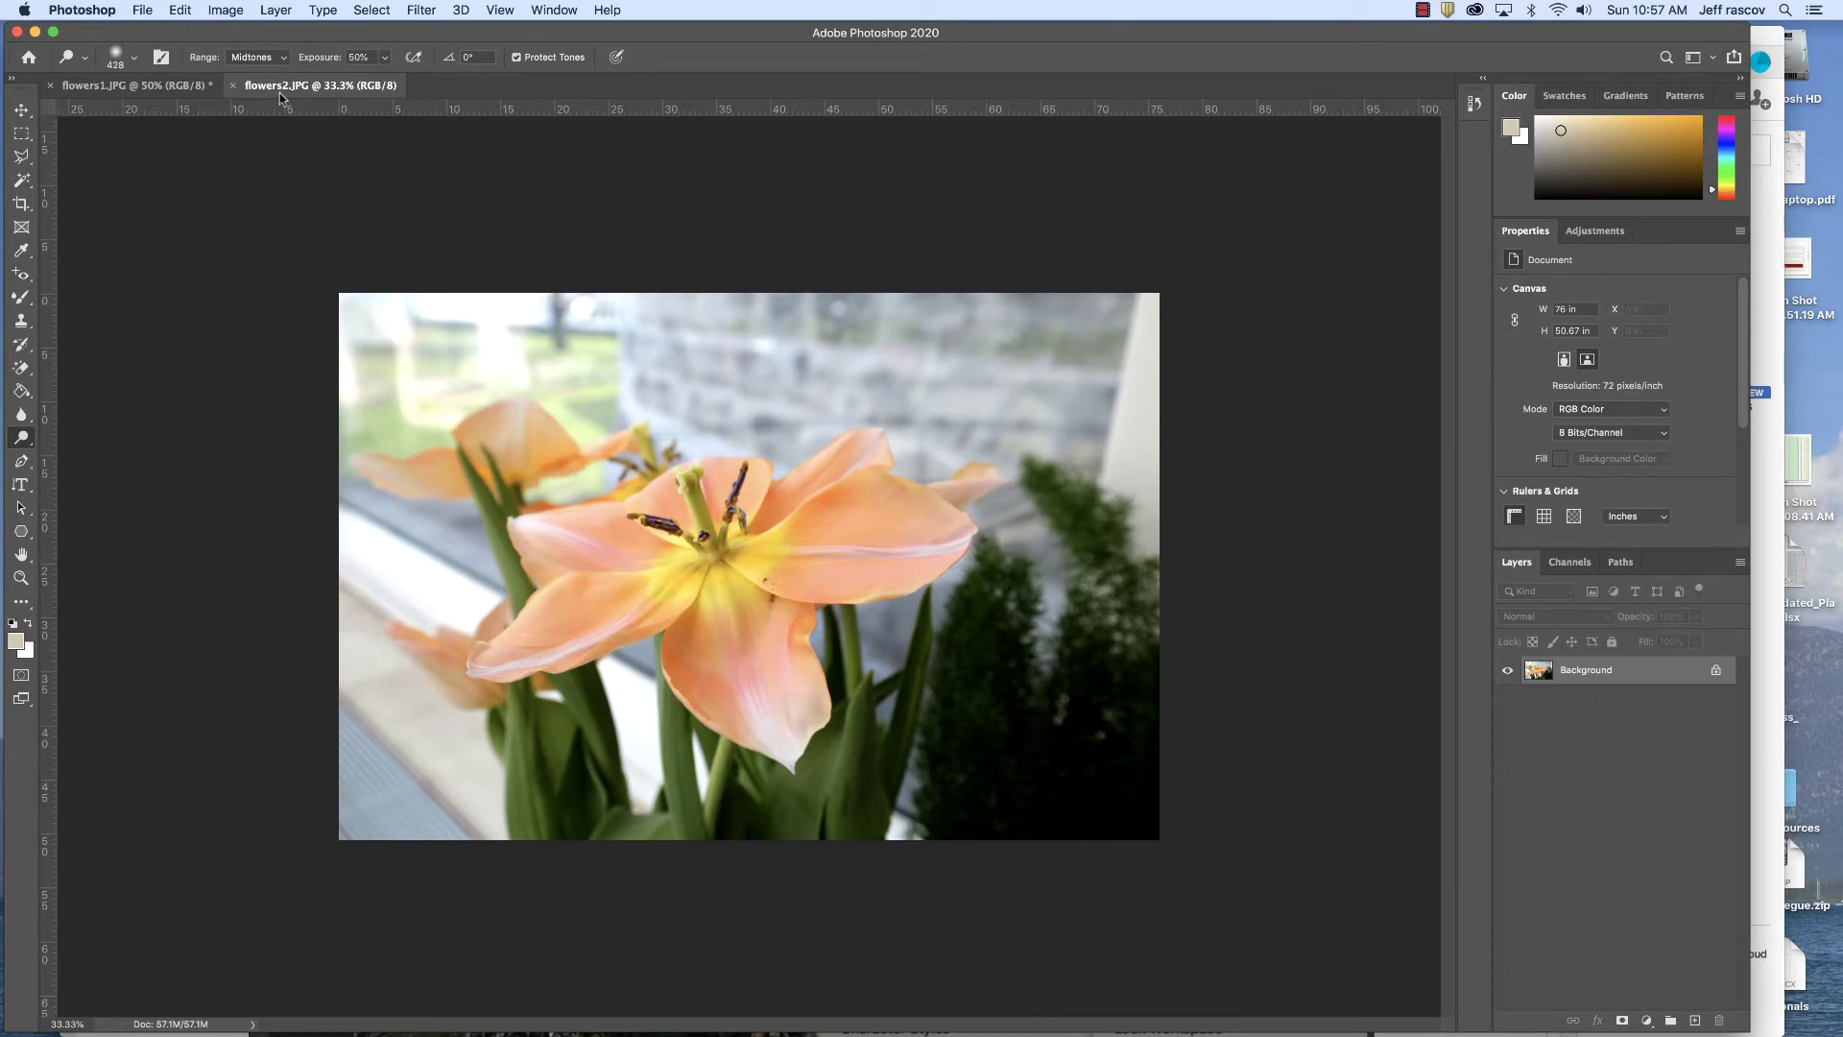
Hide Photoshop and skim the Lesson1_fixing_photos.pdf handout for the correction topics, returning to its first page
click(105, 9)
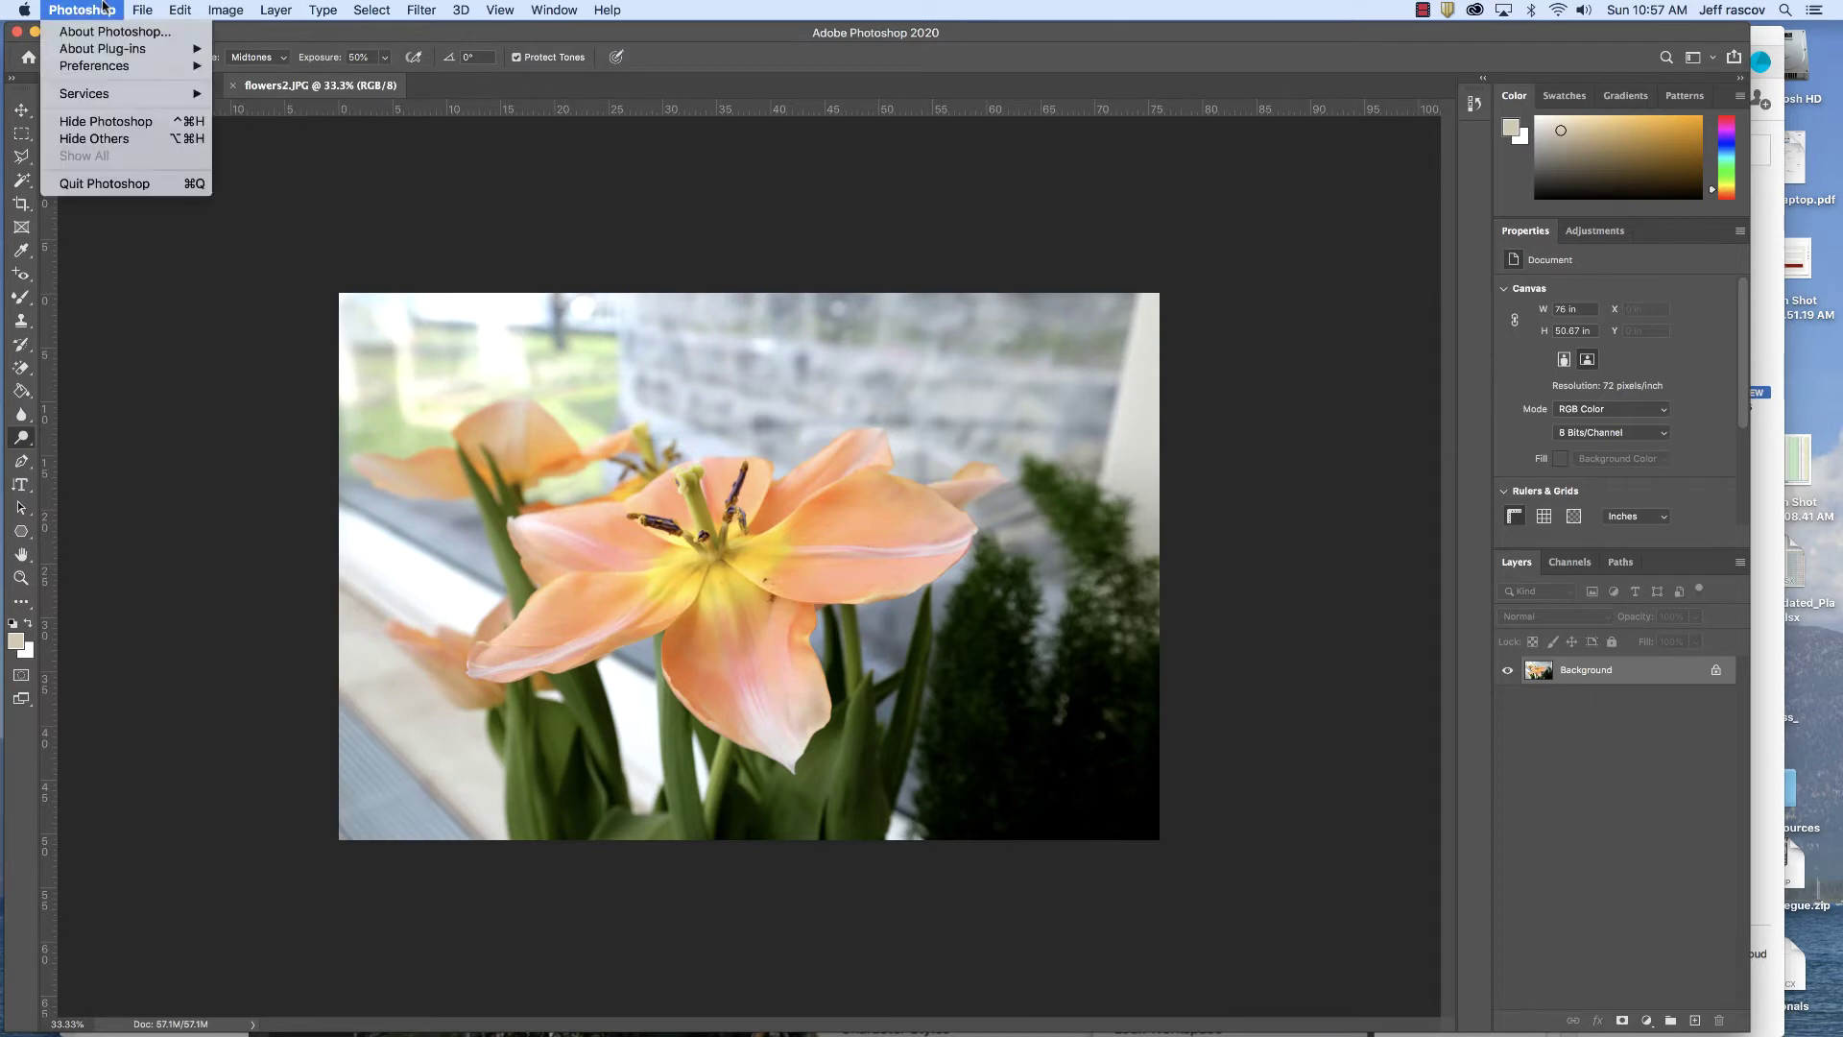
click(113, 118)
scroll(801, 583, down, 20)
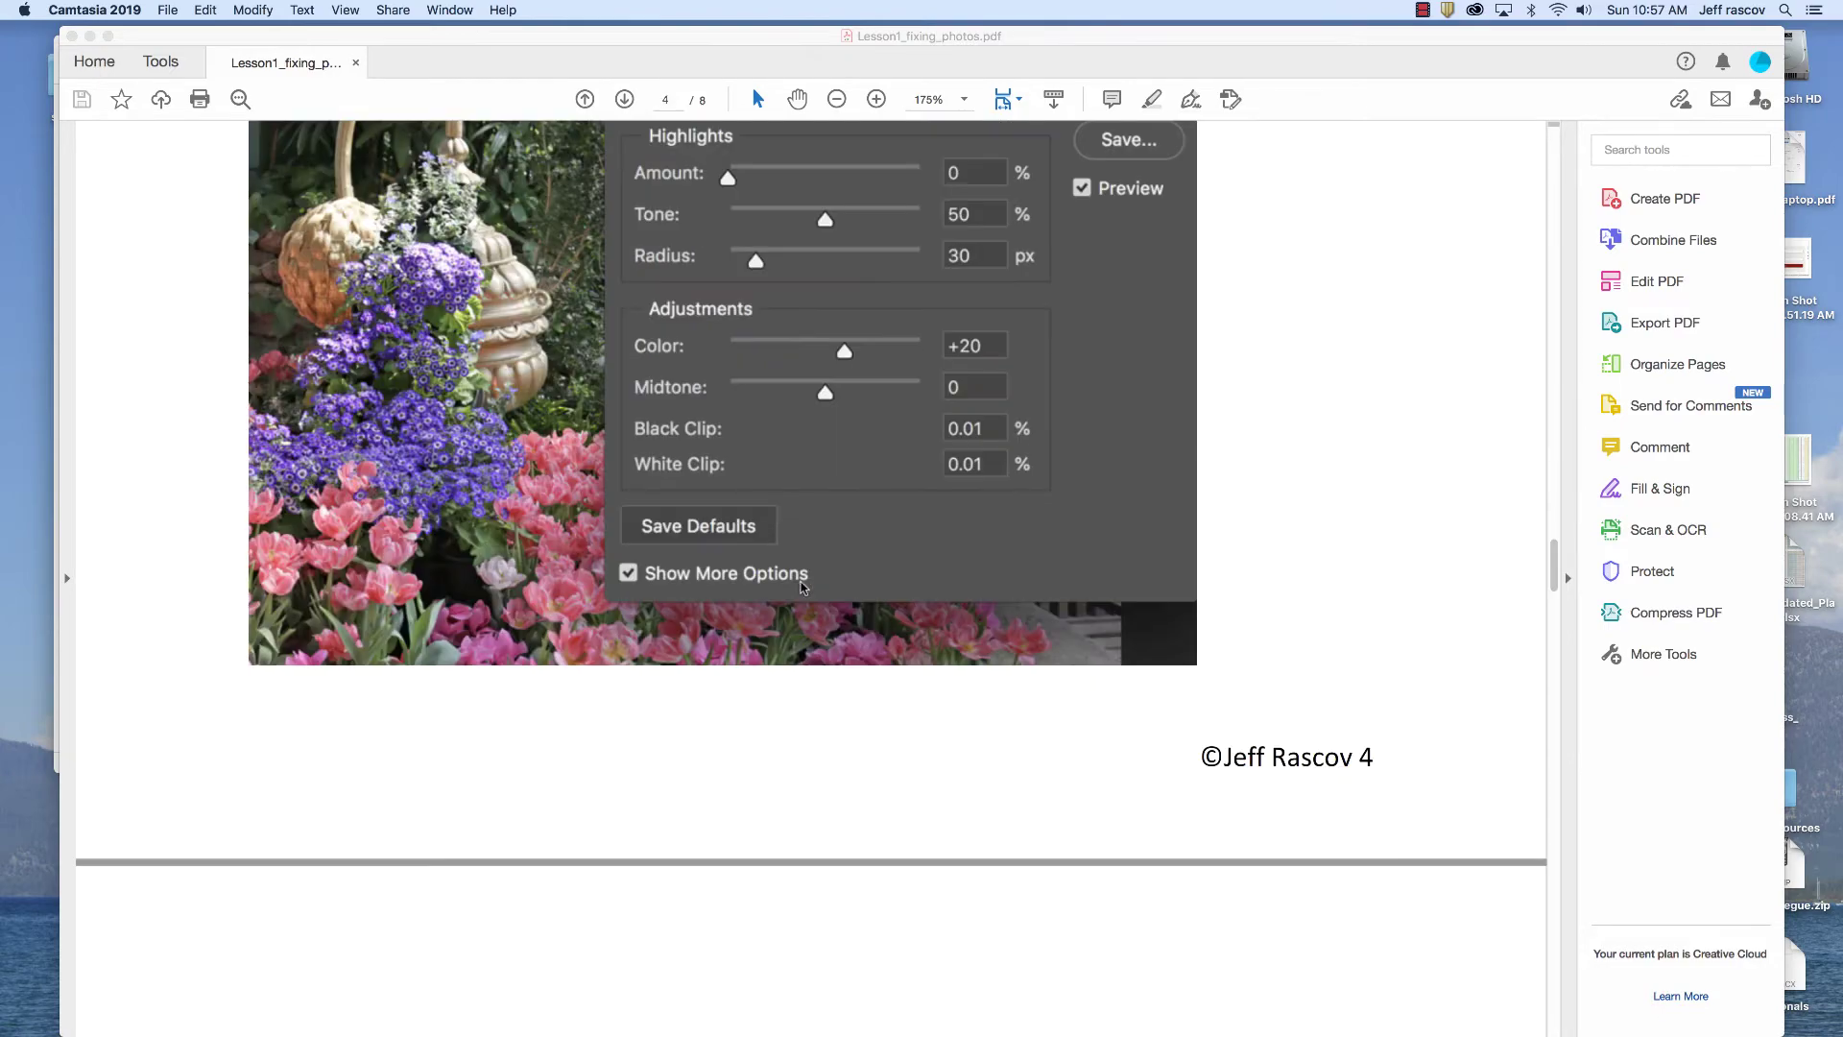
scroll(803, 582, up, 10)
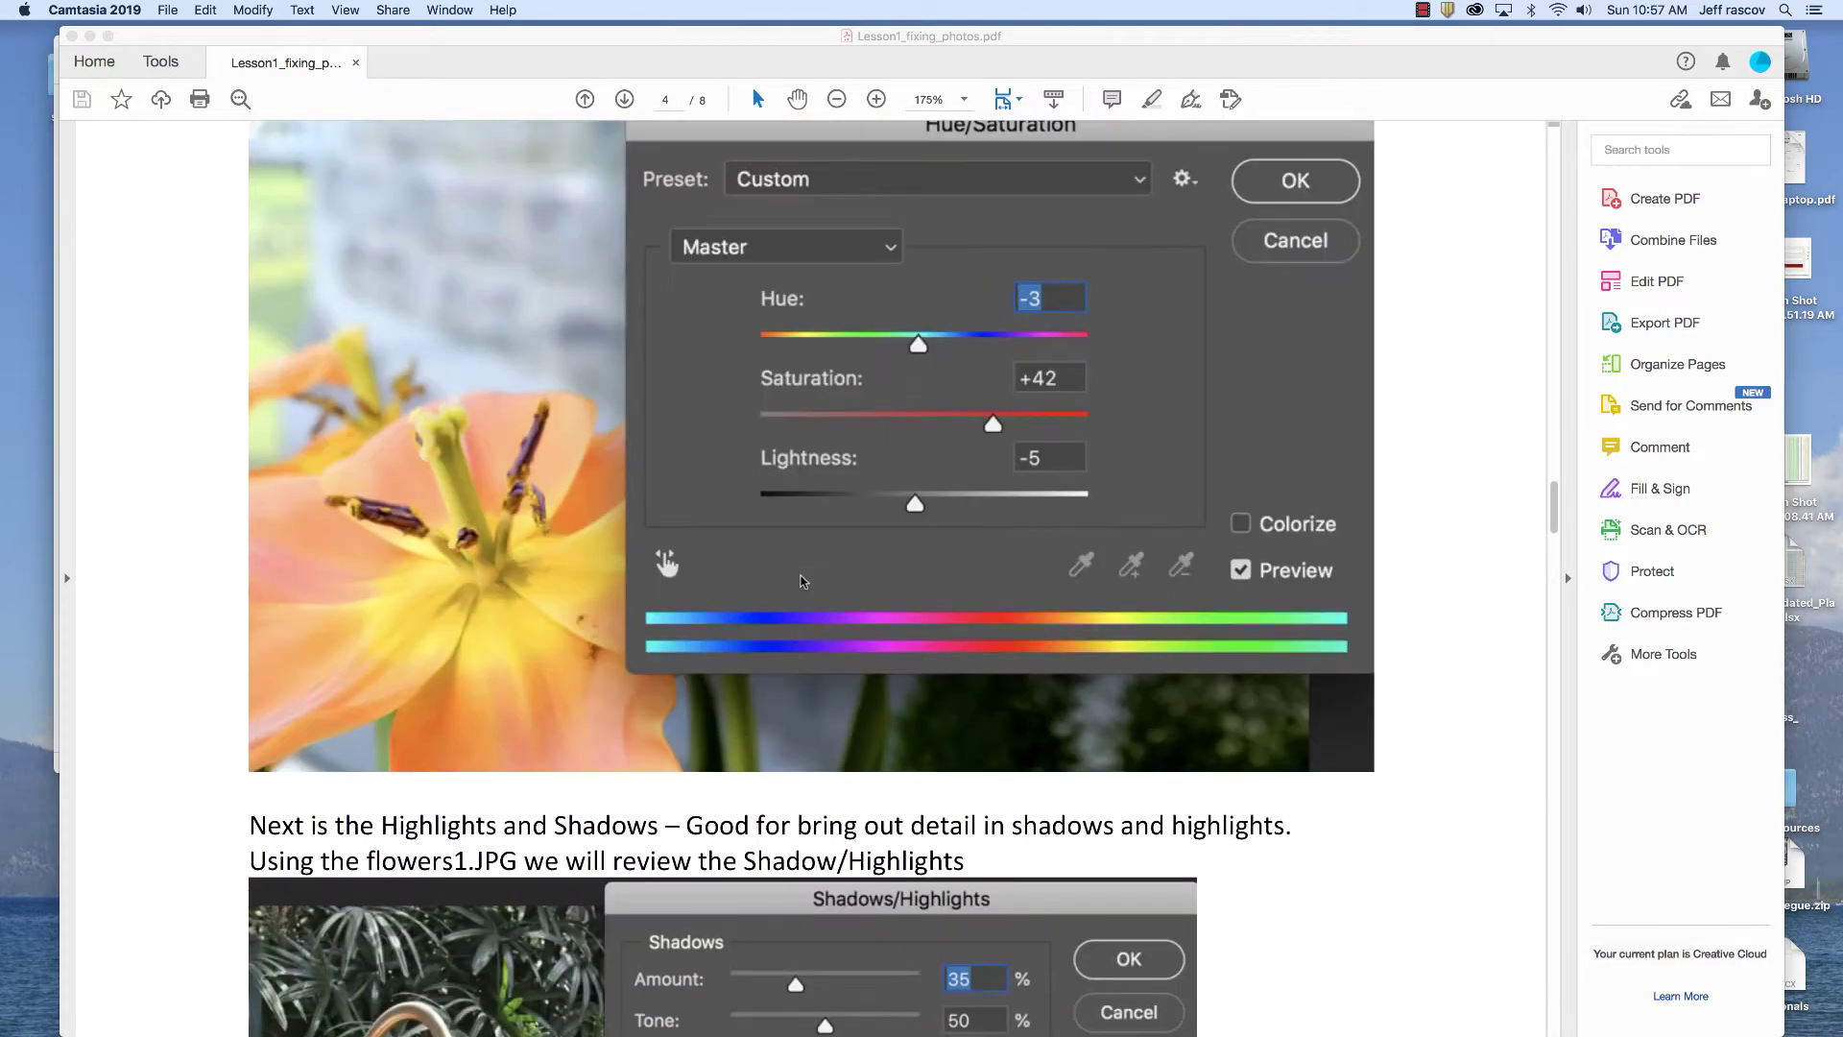
scroll(802, 583, down, 5)
scroll(801, 582, down, 10)
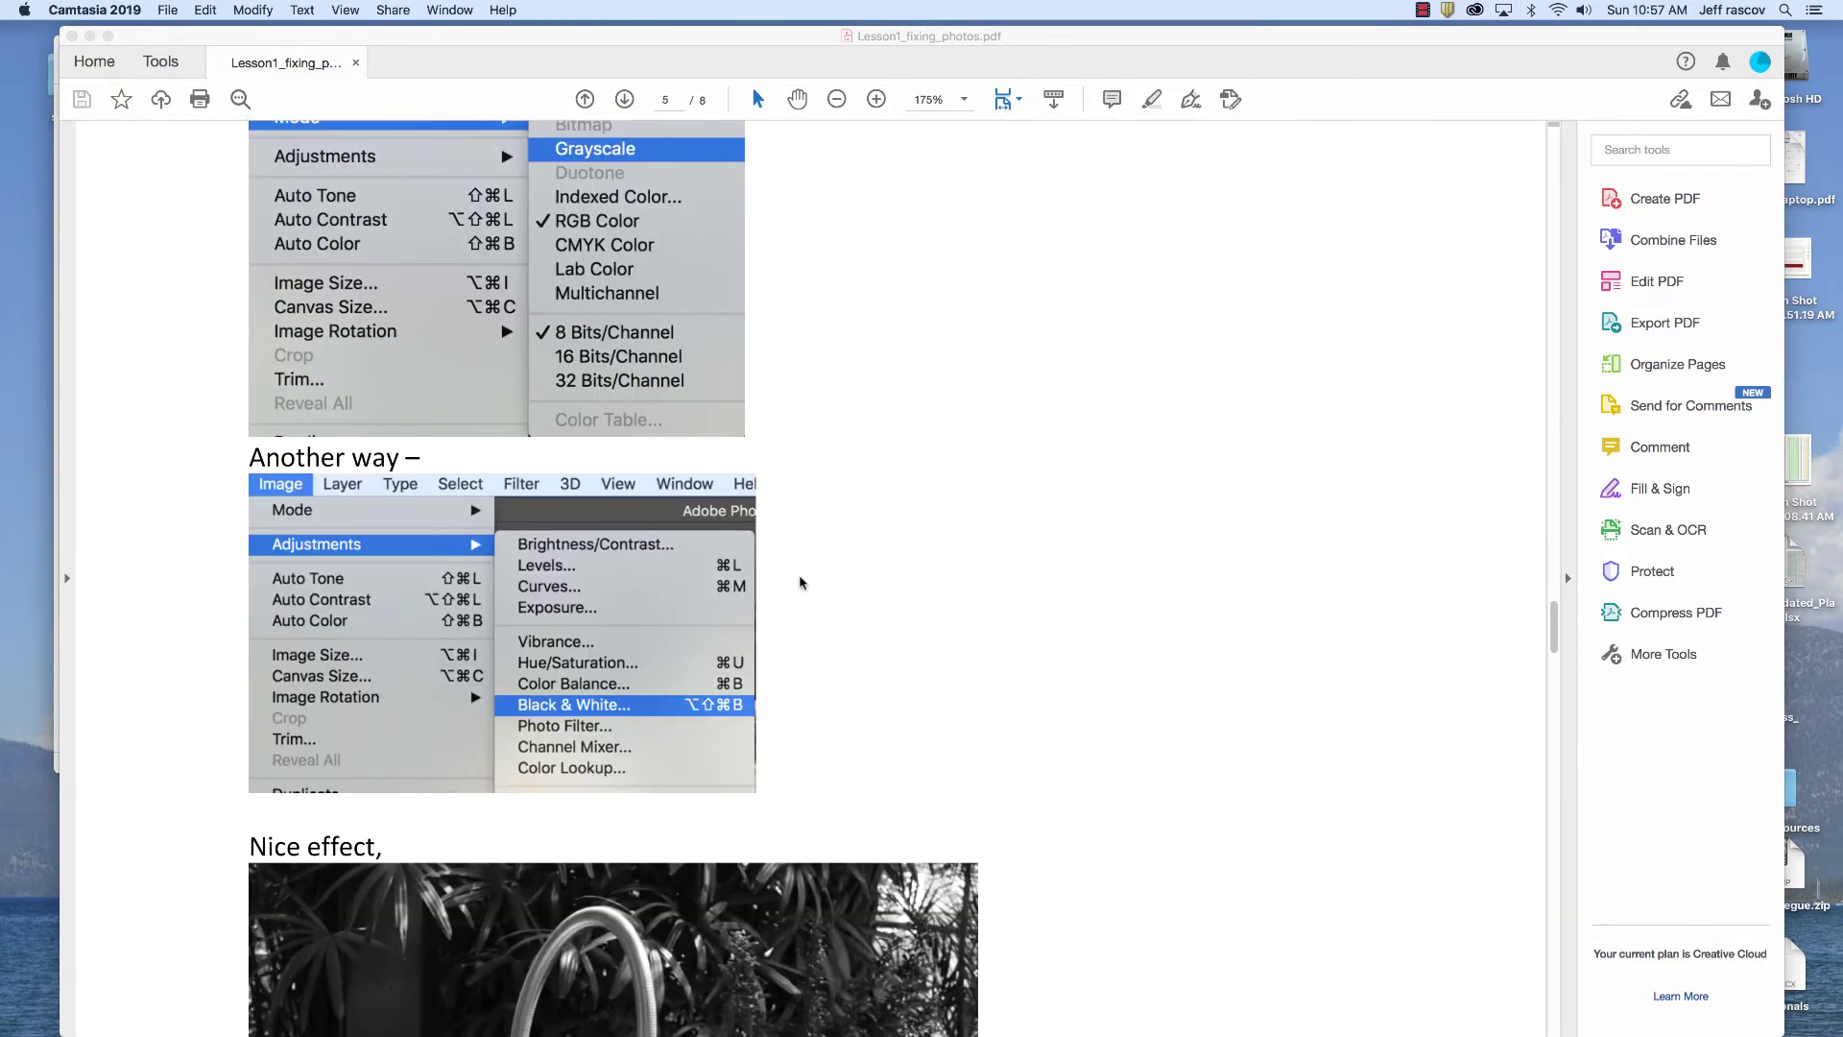
scroll(801, 584, down, 8)
scroll(802, 583, up, 20)
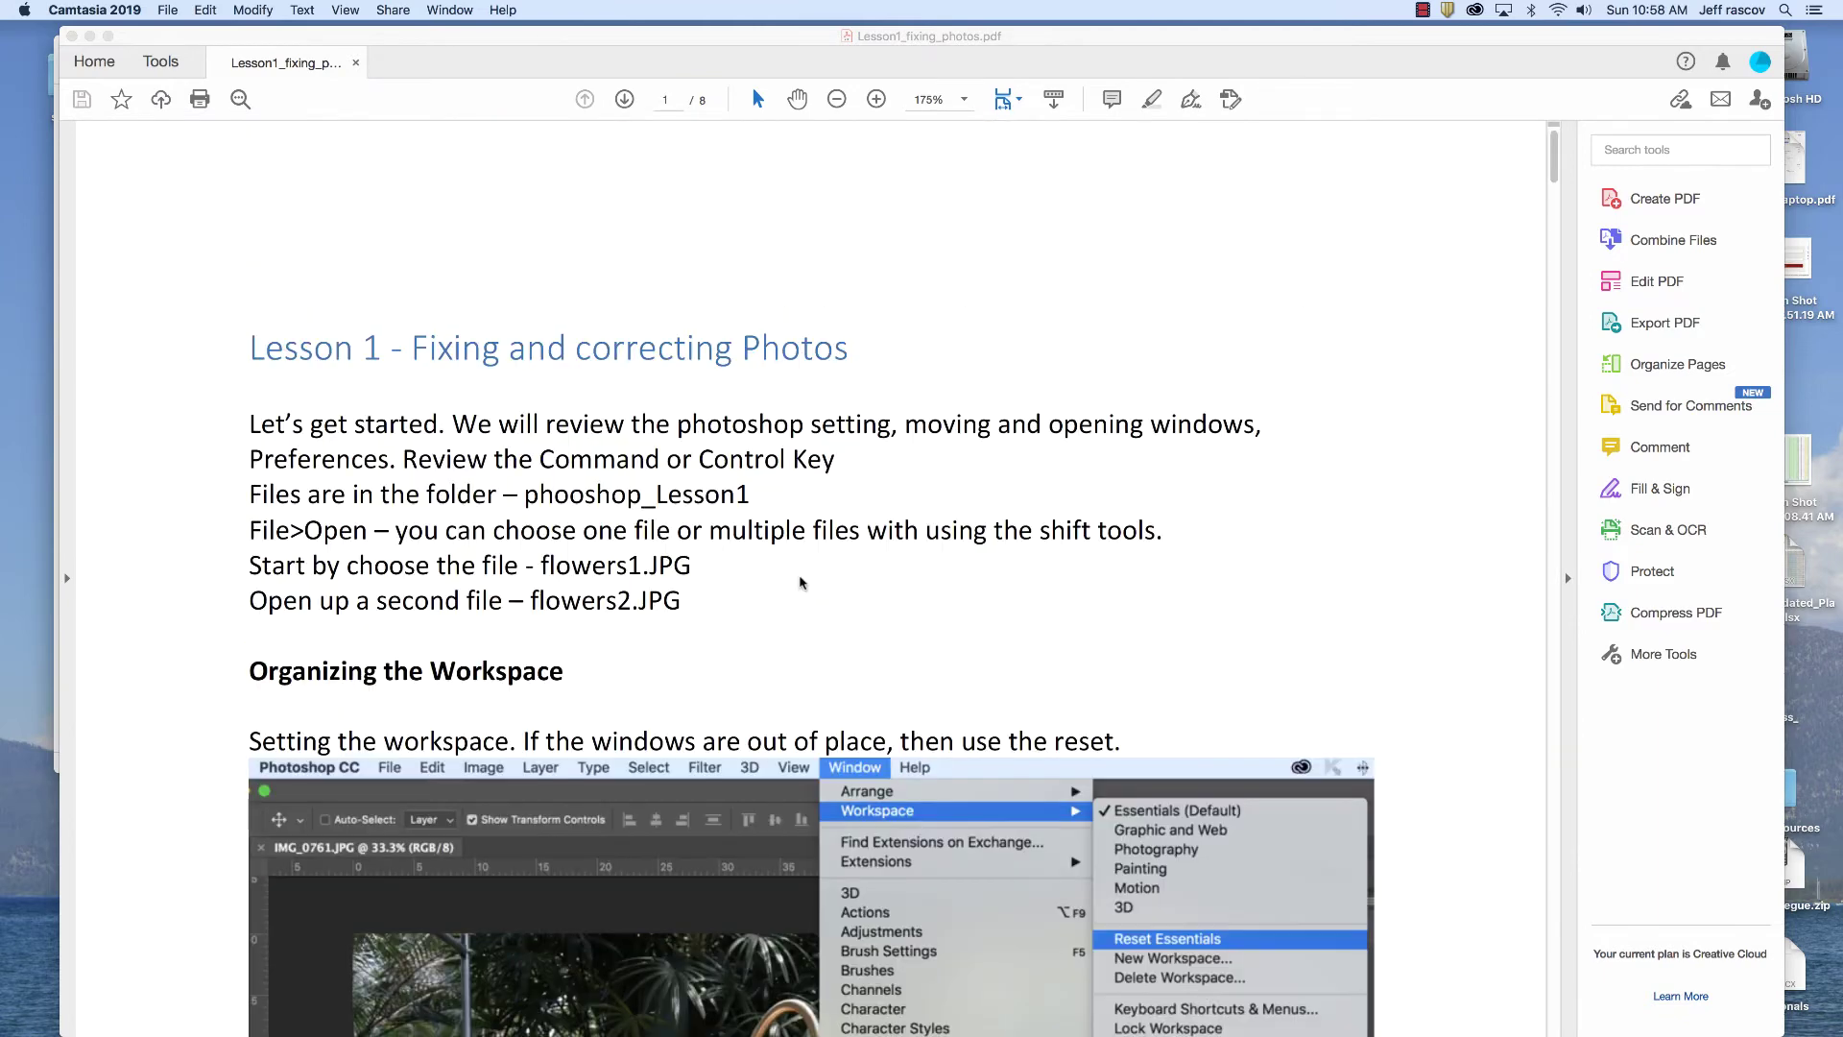
scroll(802, 584, down, 20)
scroll(803, 583, up, 5)
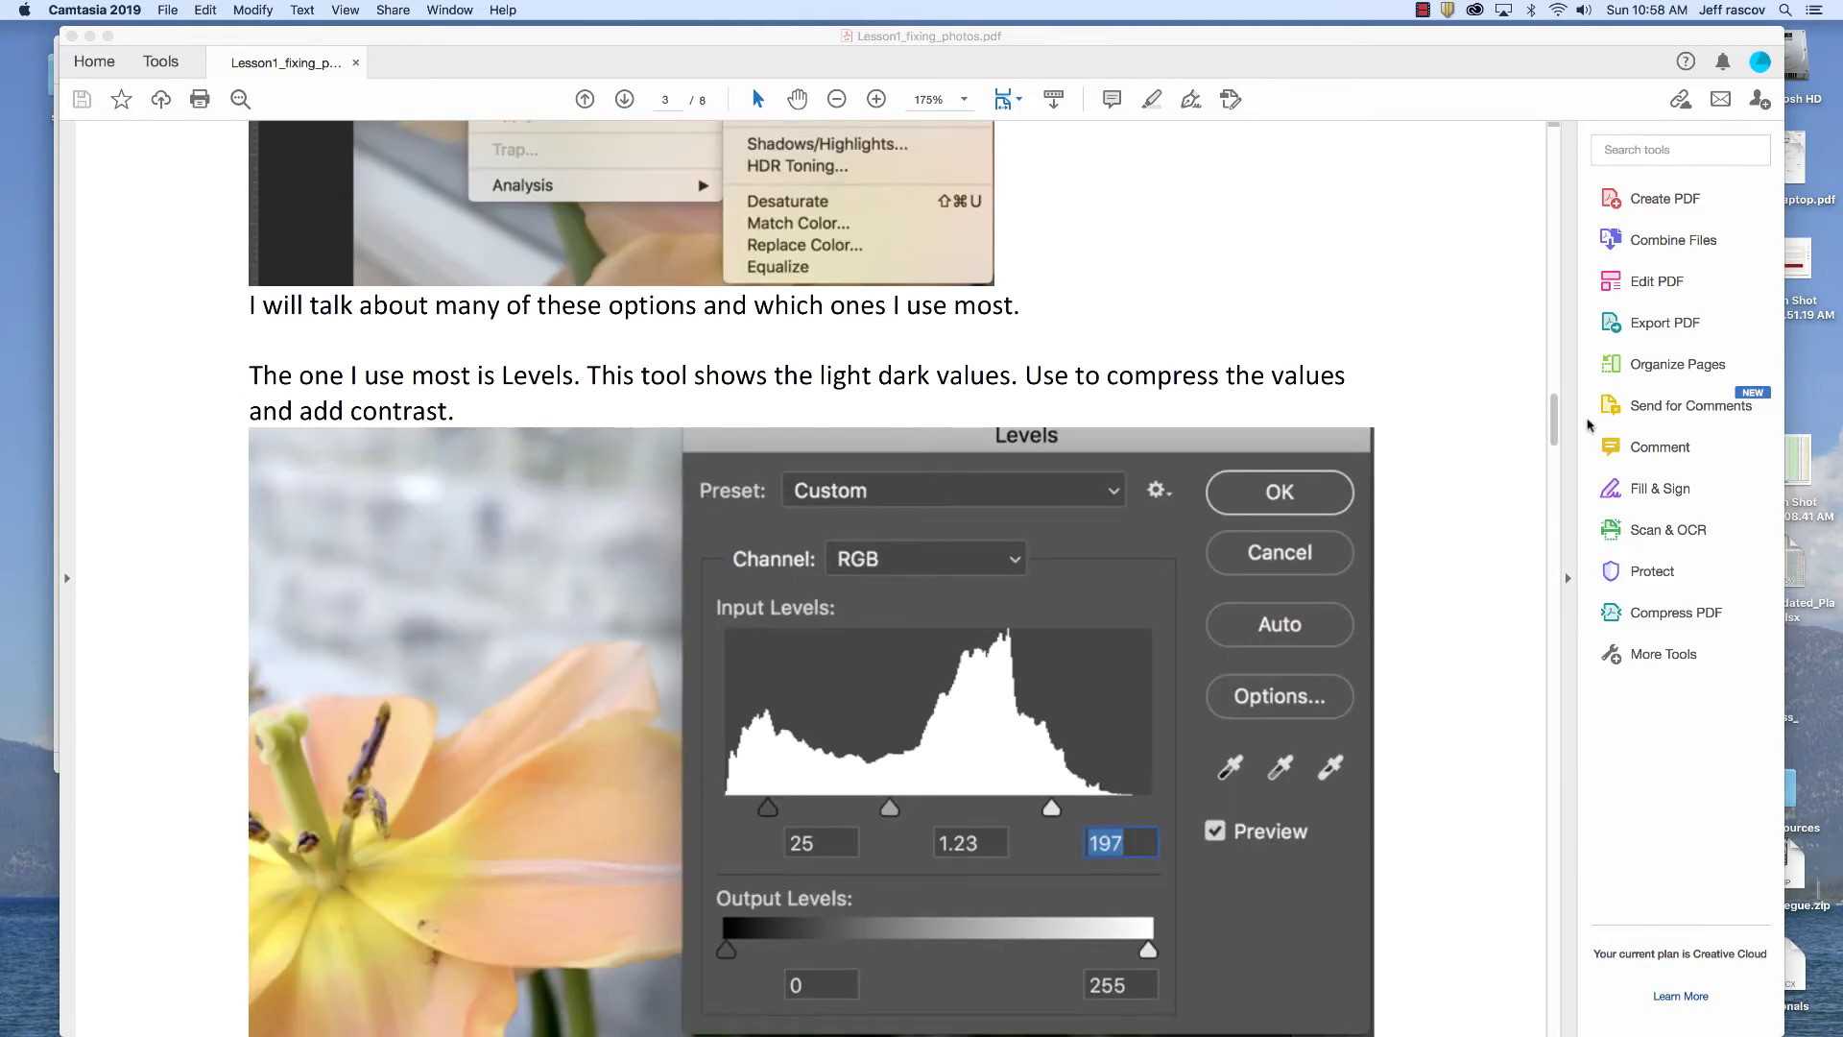
drag(1555, 443, 708, 145)
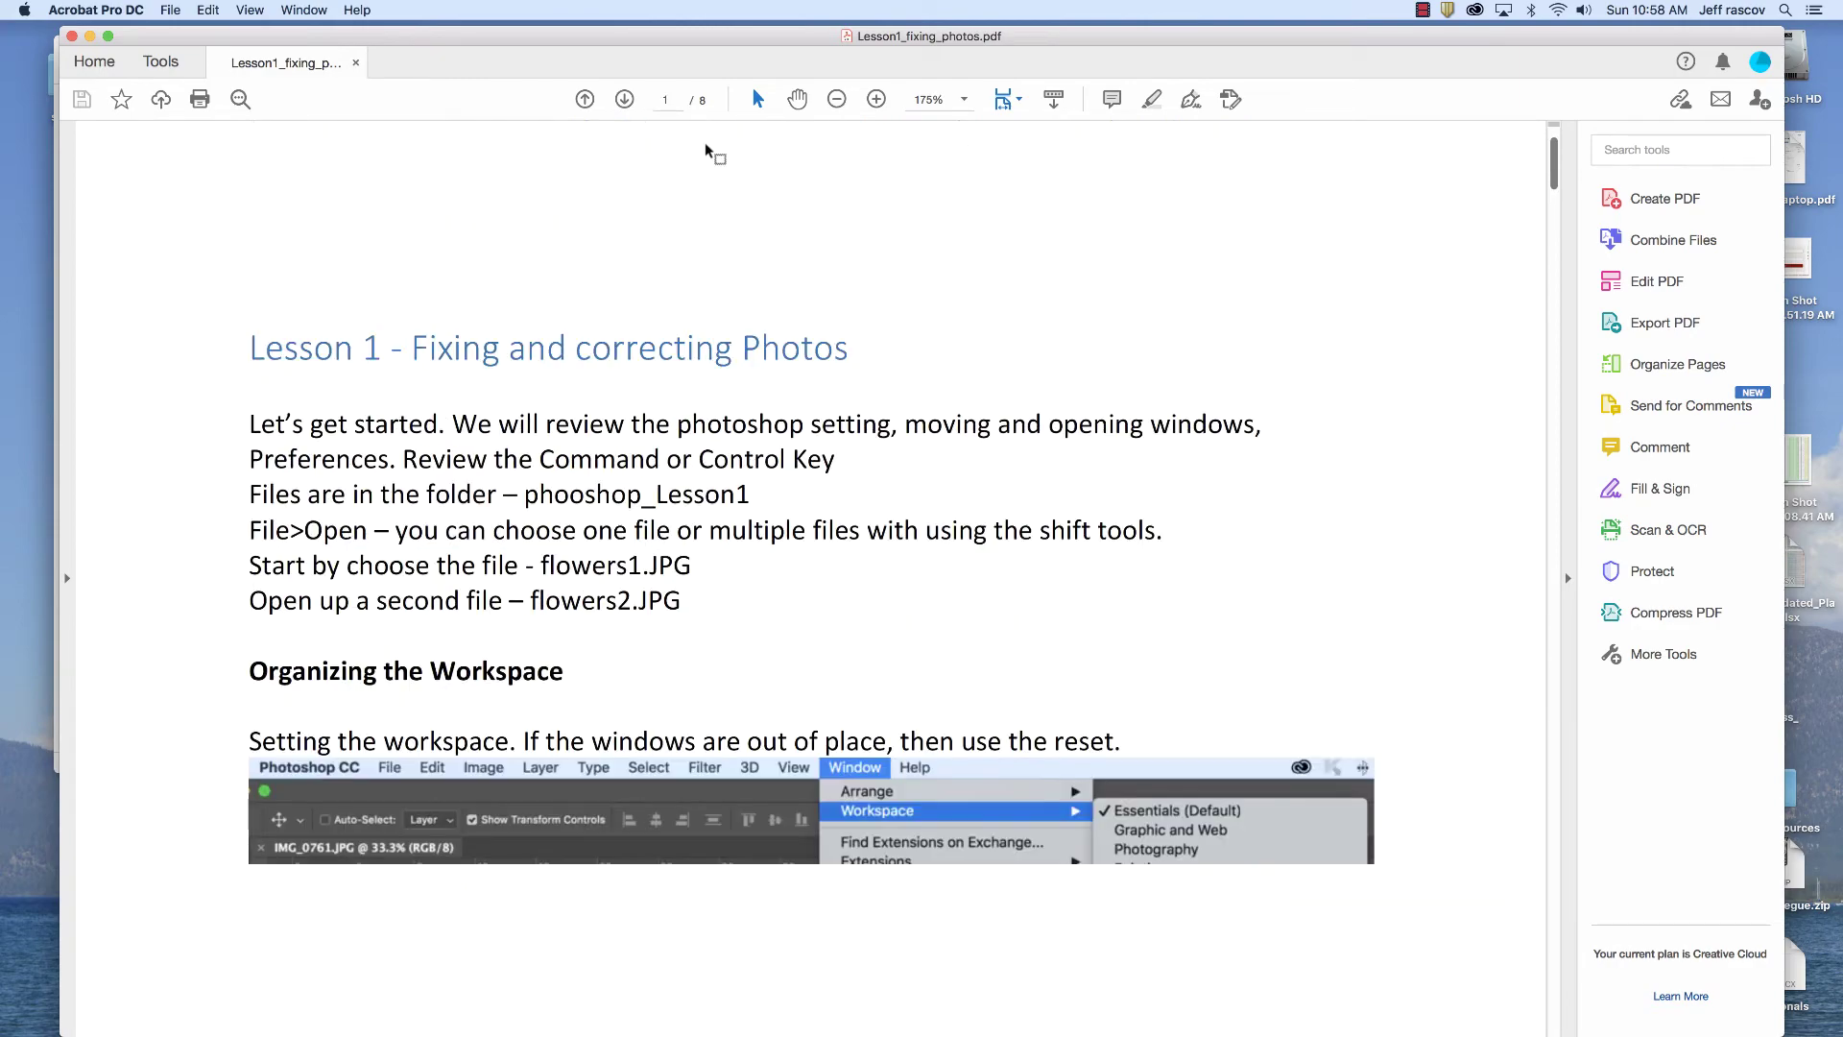
Minimize the lesson handout and switch back to Adobe Photoshop 2020
click(90, 36)
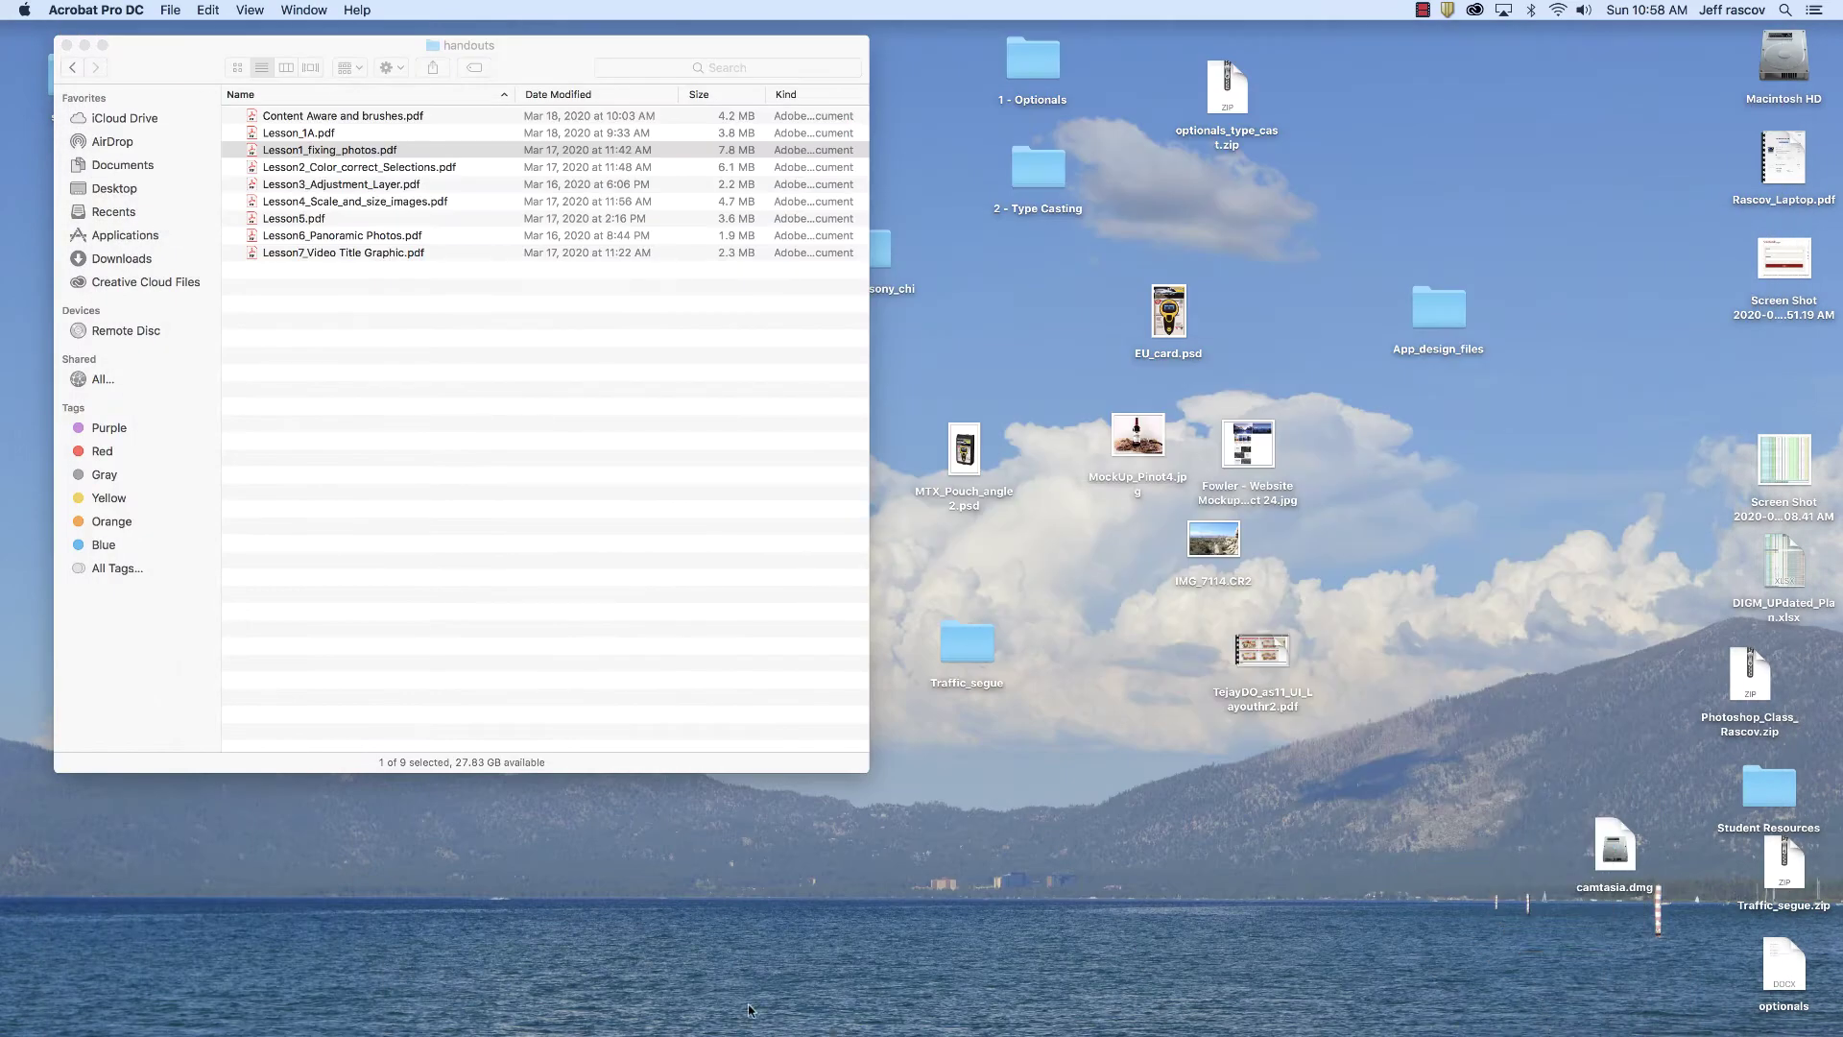
mouse_move(751, 1012)
click(573, 1003)
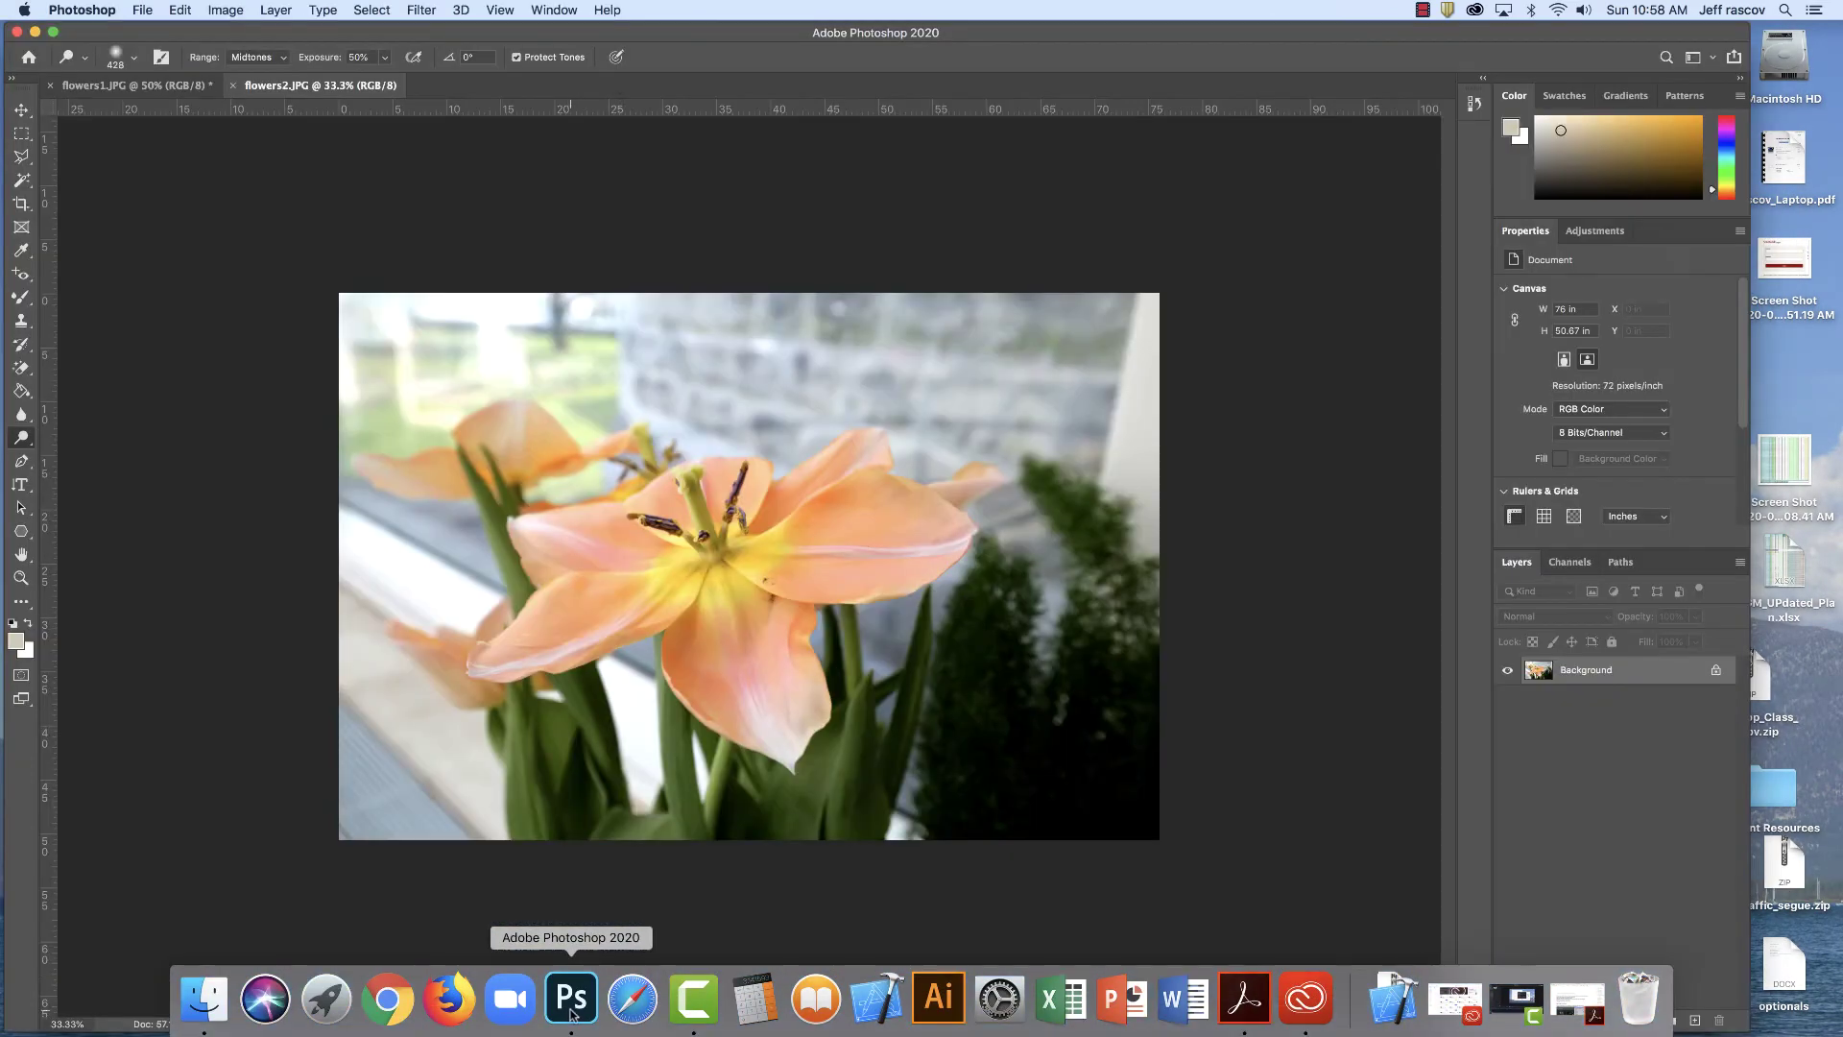
Start a Levels adjustment on flowers2.JPG with input levels 8, 1.13 and 246, keeping the dialog clear of the flower
click(224, 11)
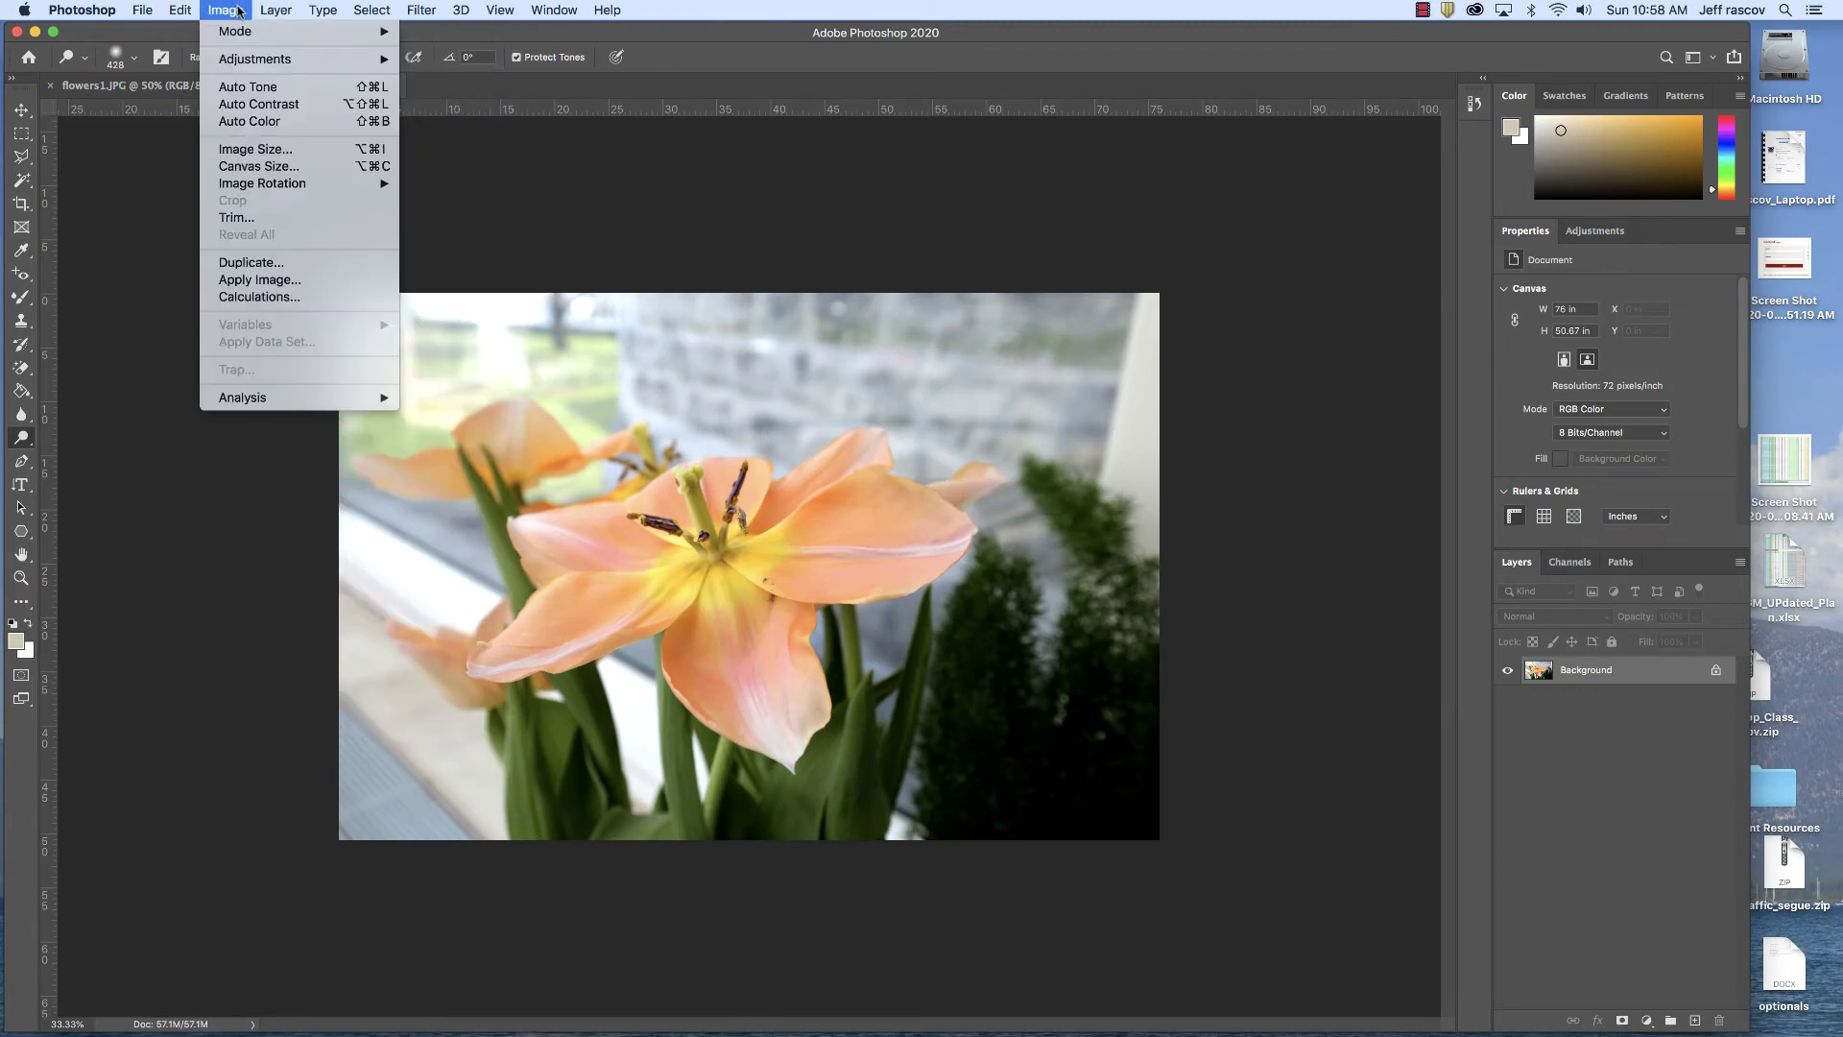
mouse_move(317, 60)
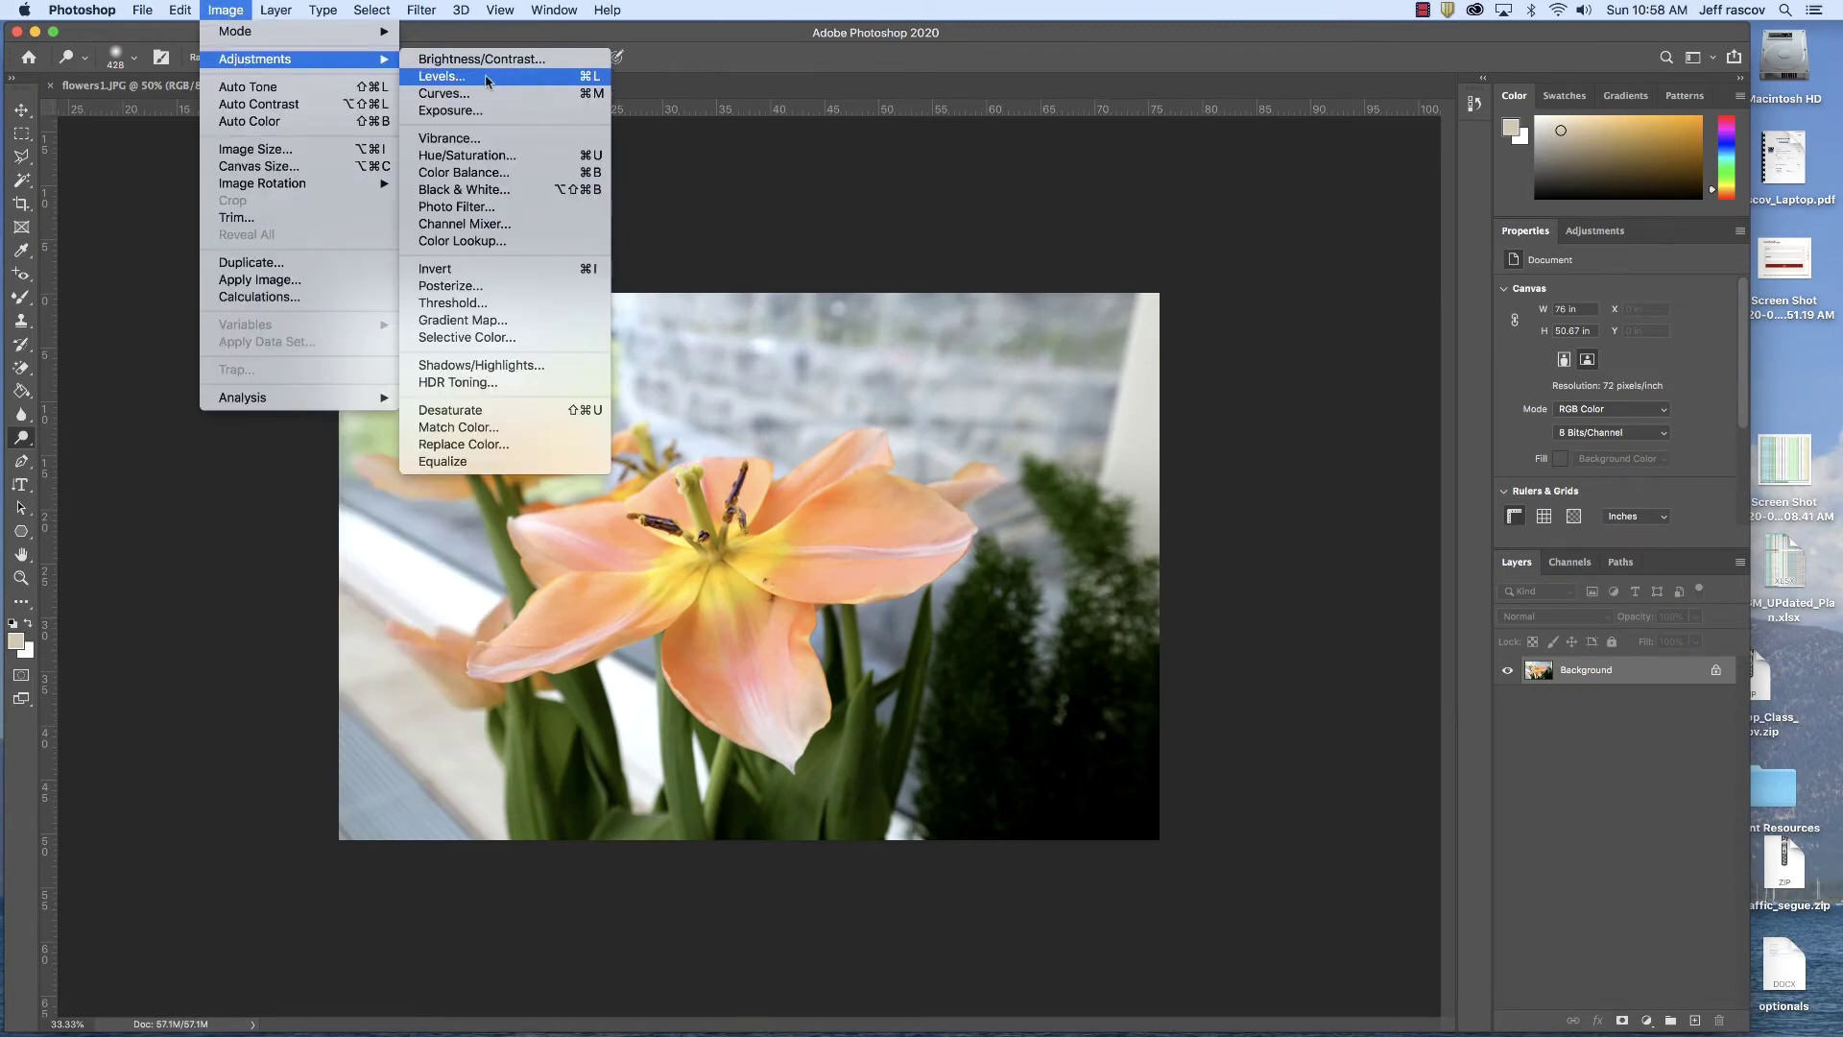
click(488, 80)
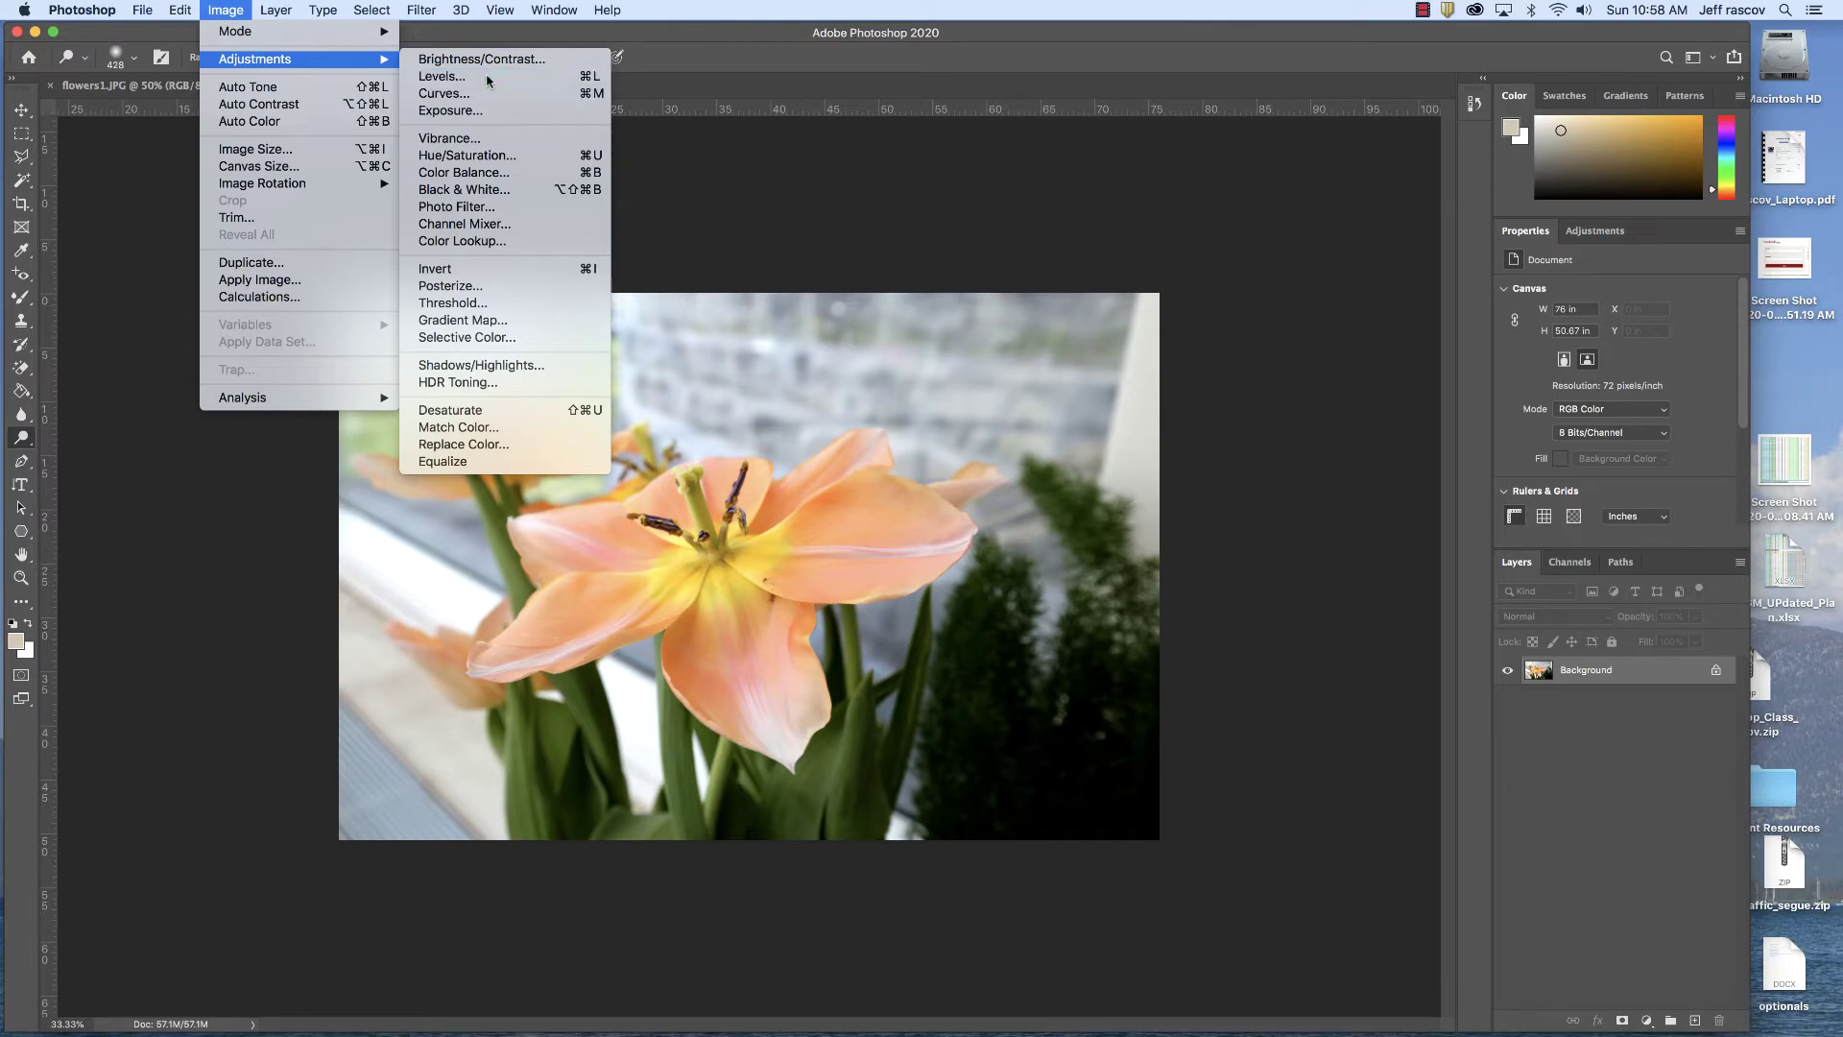
drag(681, 156, 1111, 141)
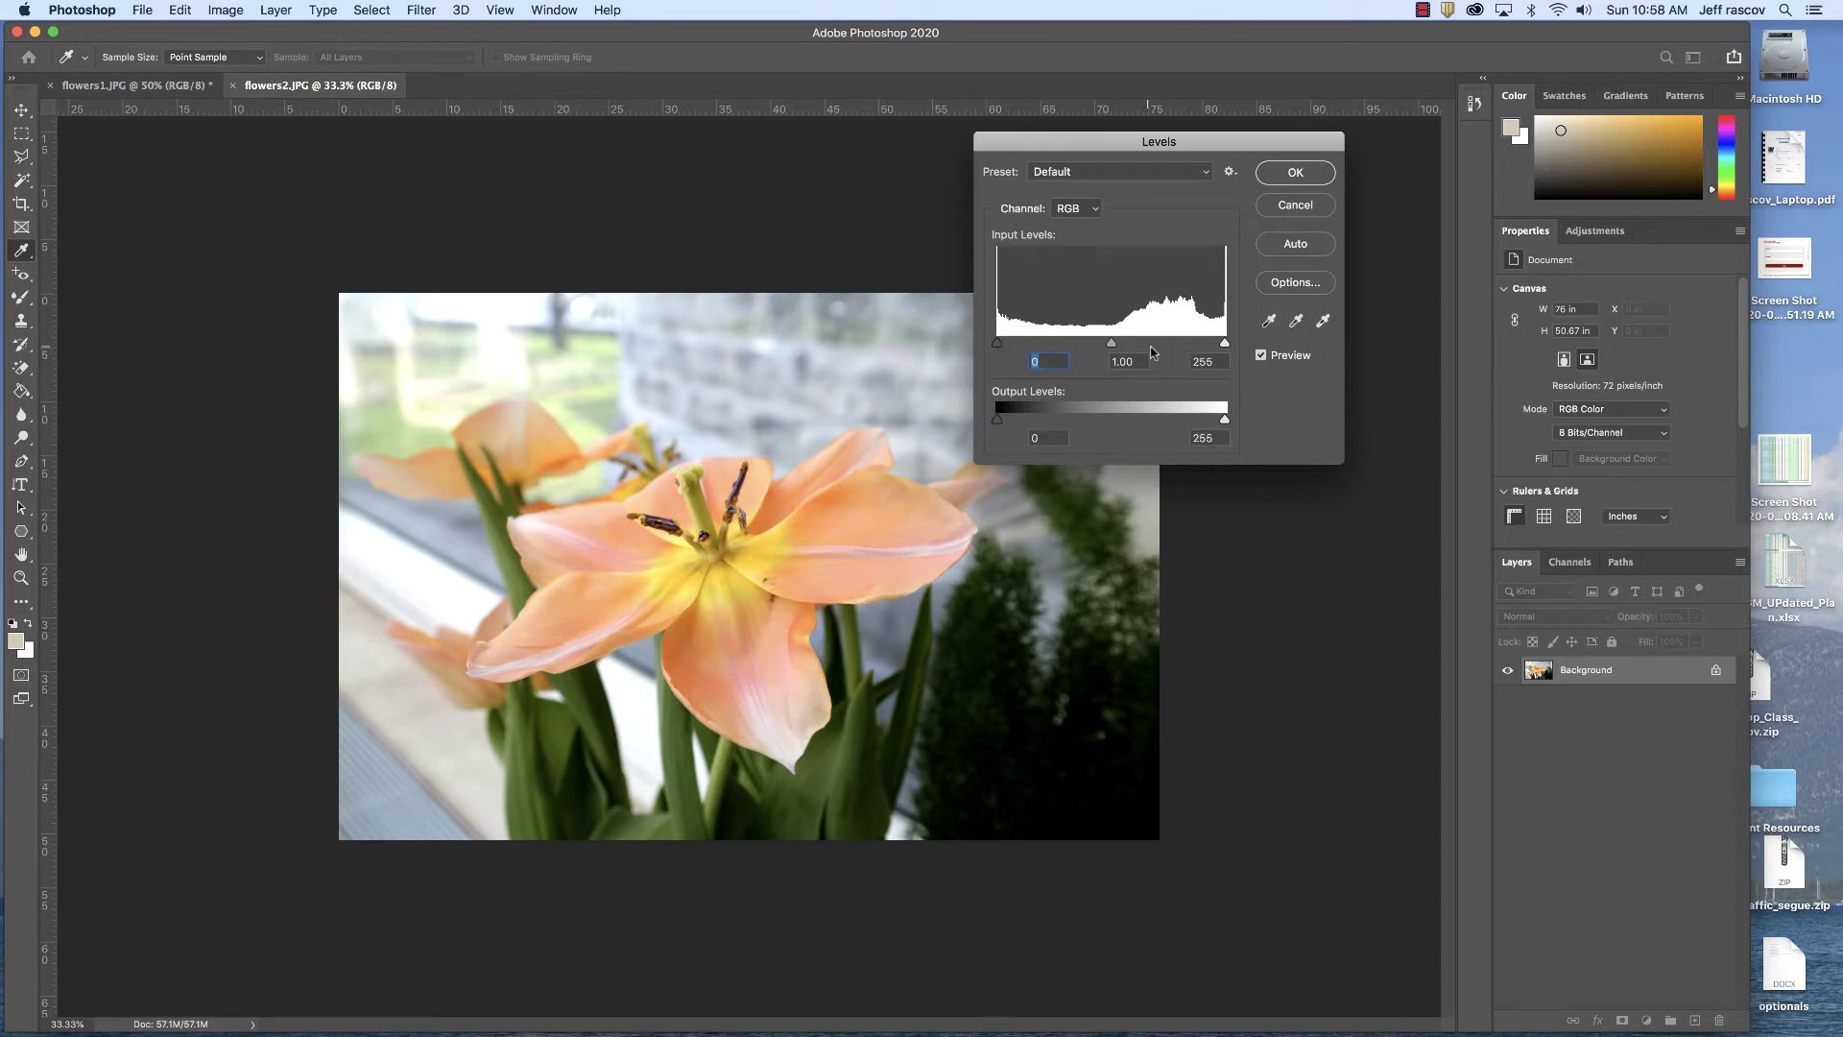
drag(1111, 344, 1004, 346)
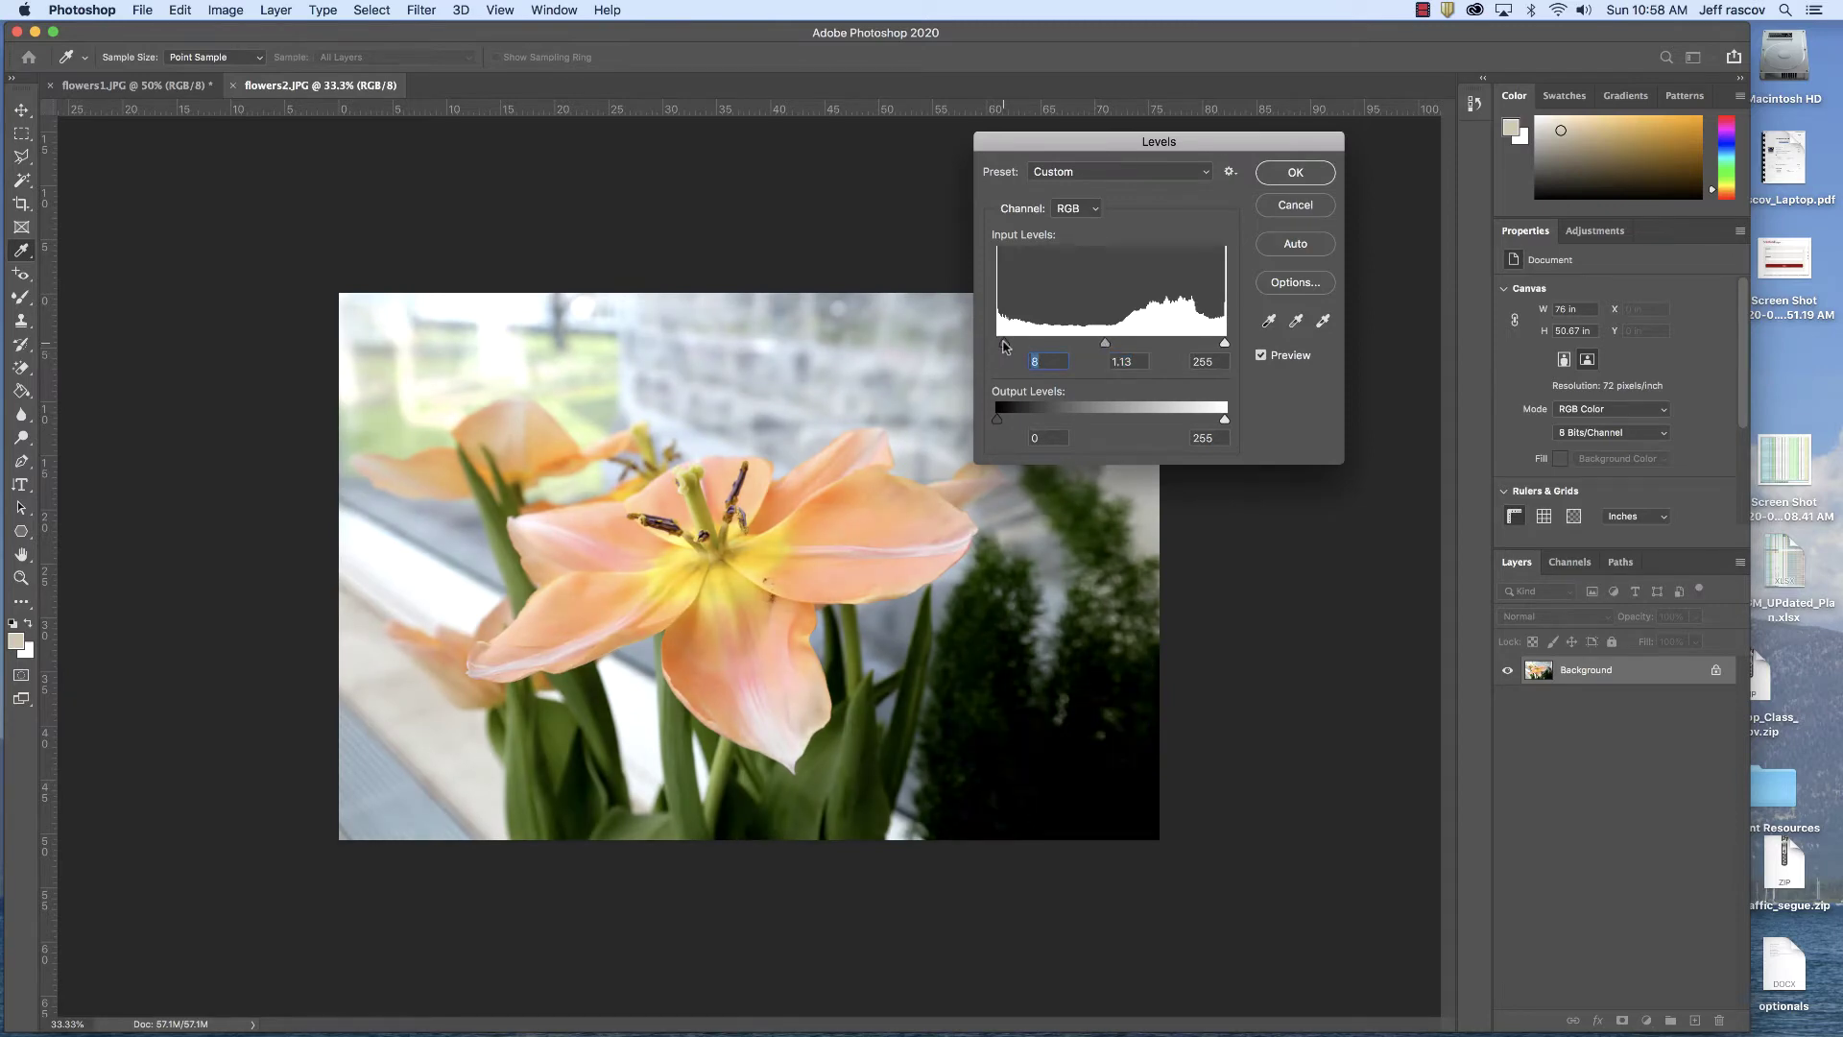
drag(1202, 346, 1221, 345)
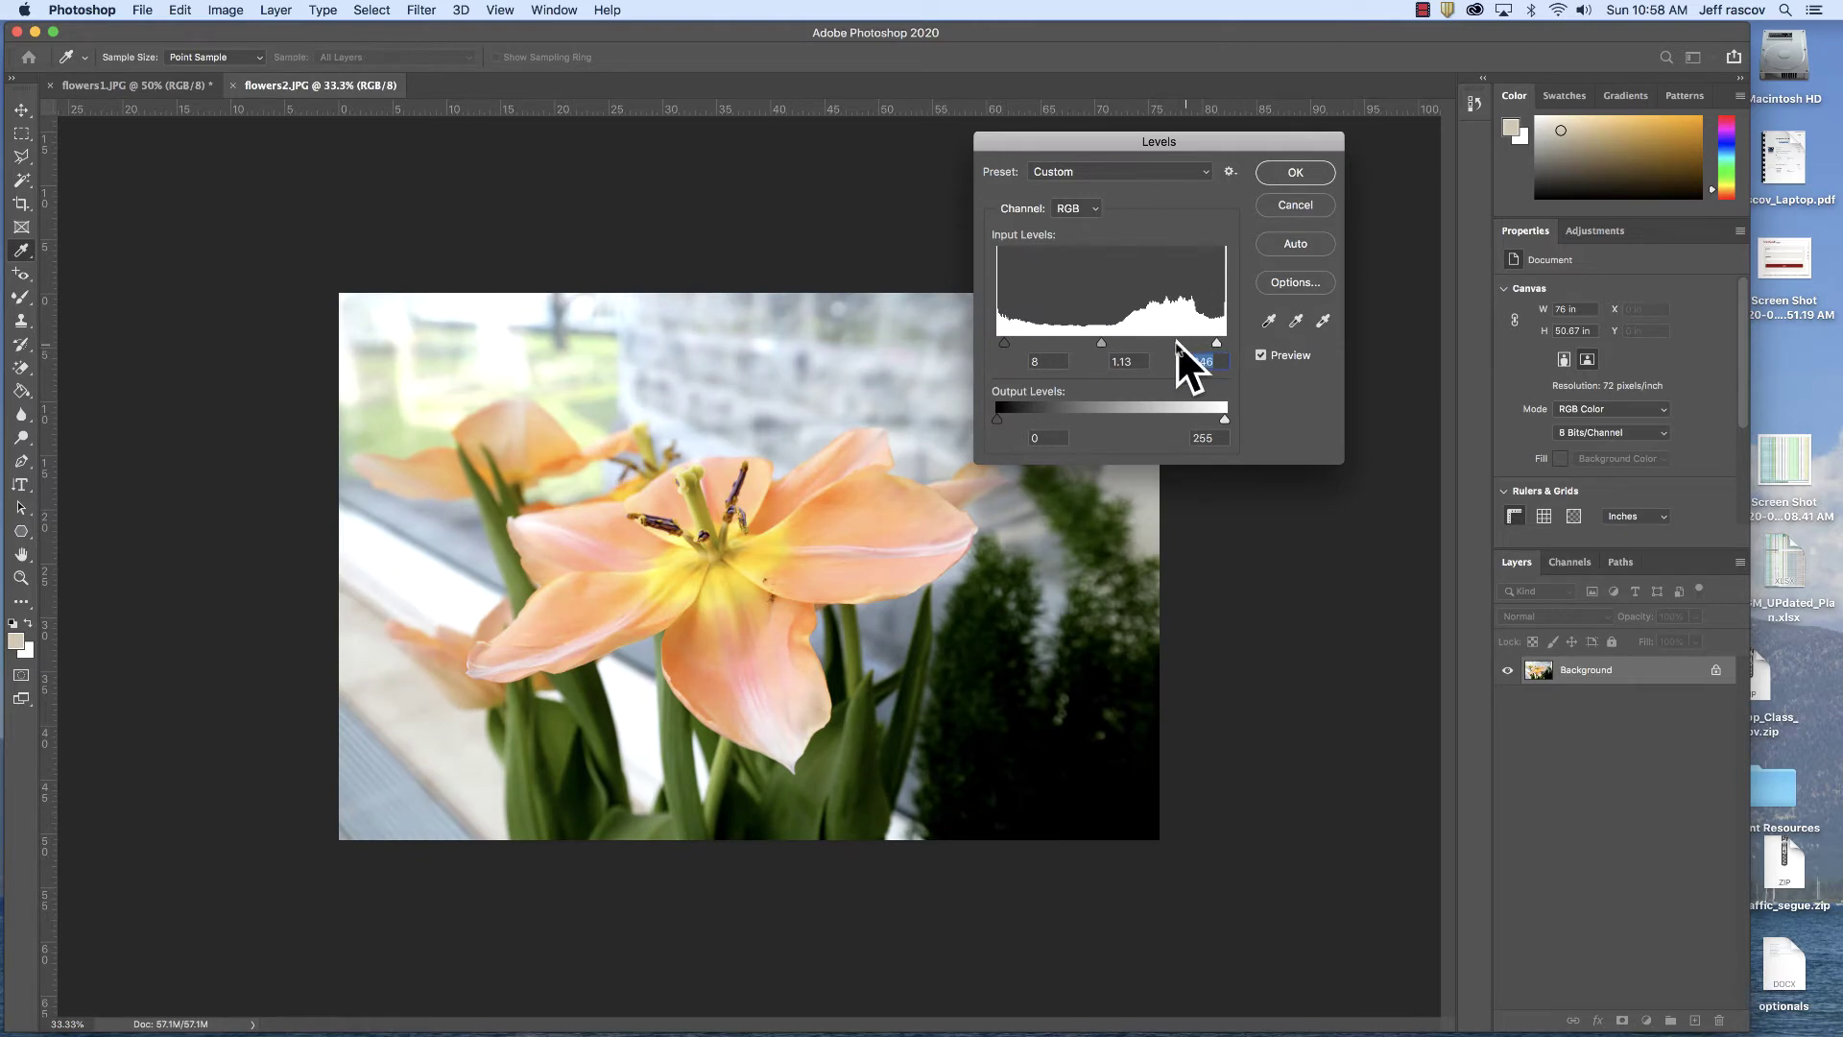
Toggle the Levels preview to compare the photo before and after, and apply the adjustment
click(1263, 356)
click(1263, 356)
click(1263, 356)
click(1263, 356)
click(1263, 356)
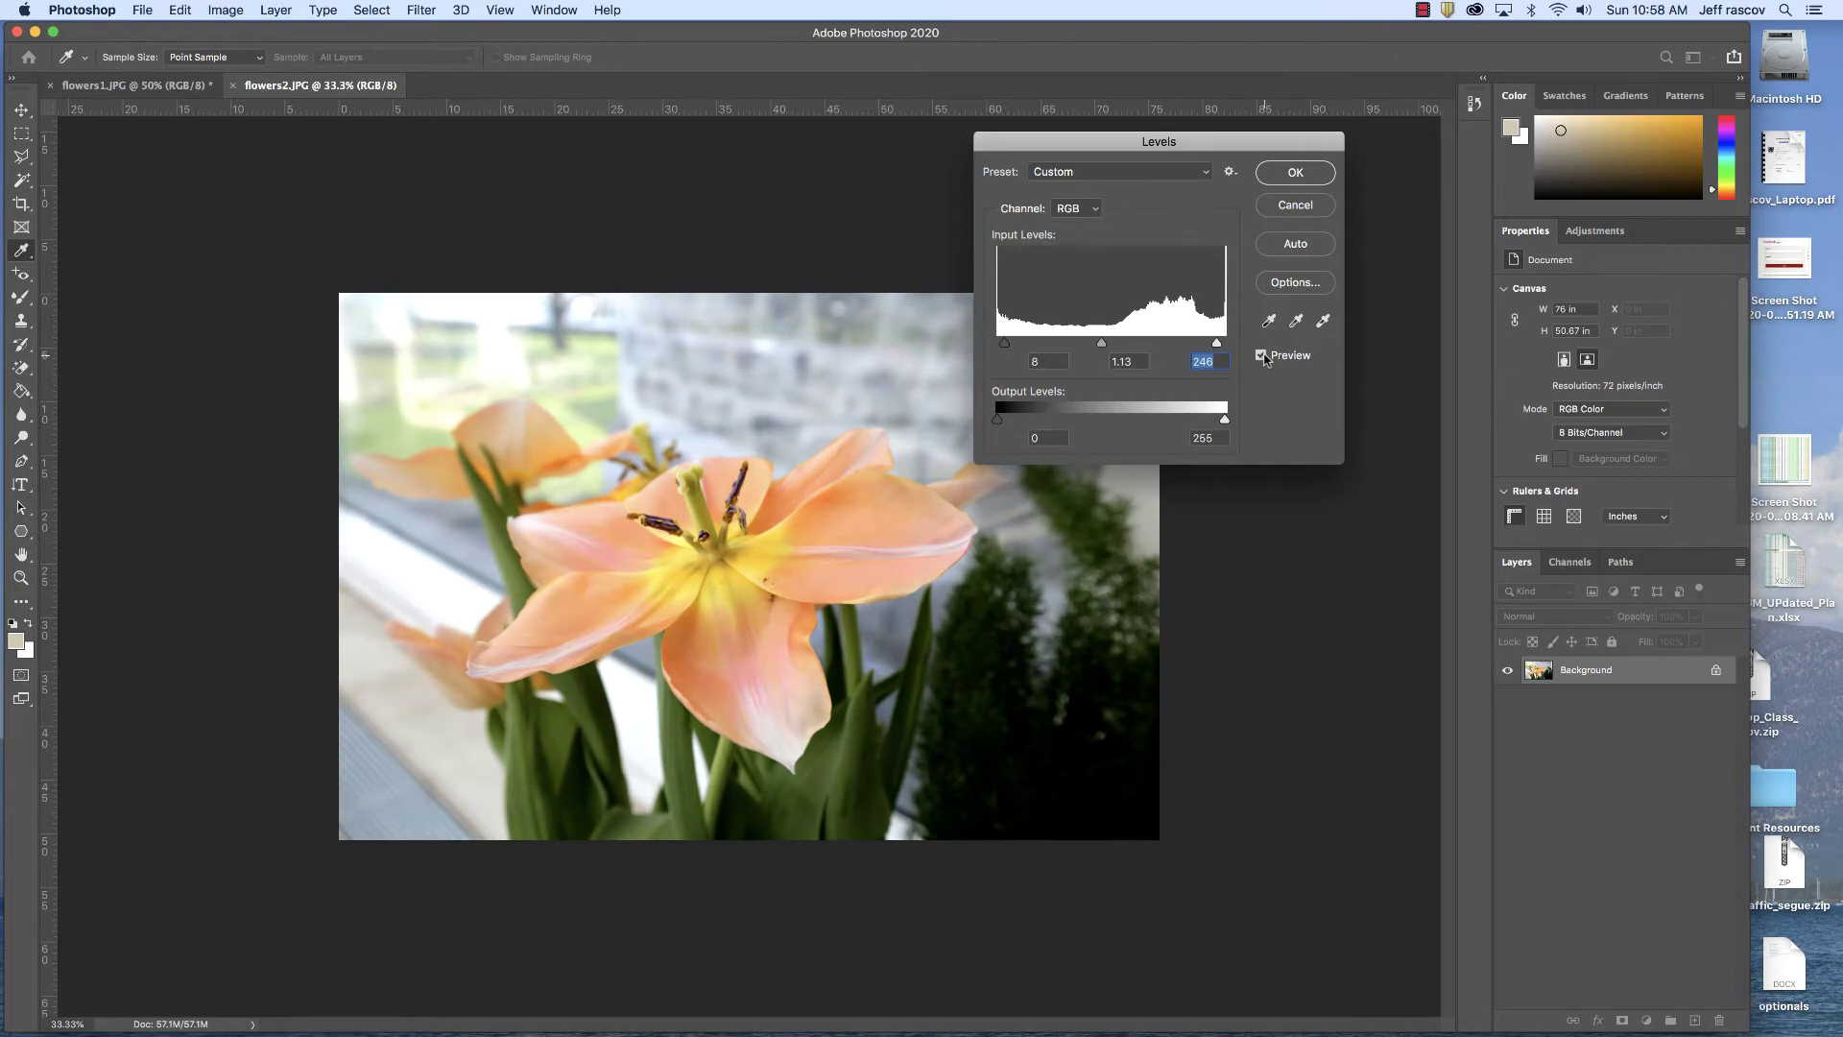
click(1263, 356)
click(1294, 173)
Start a Hue/Saturation adjustment on flowers2.JPG with hue -9 and saturation +24, keeping the dialog clear of the flower
click(225, 9)
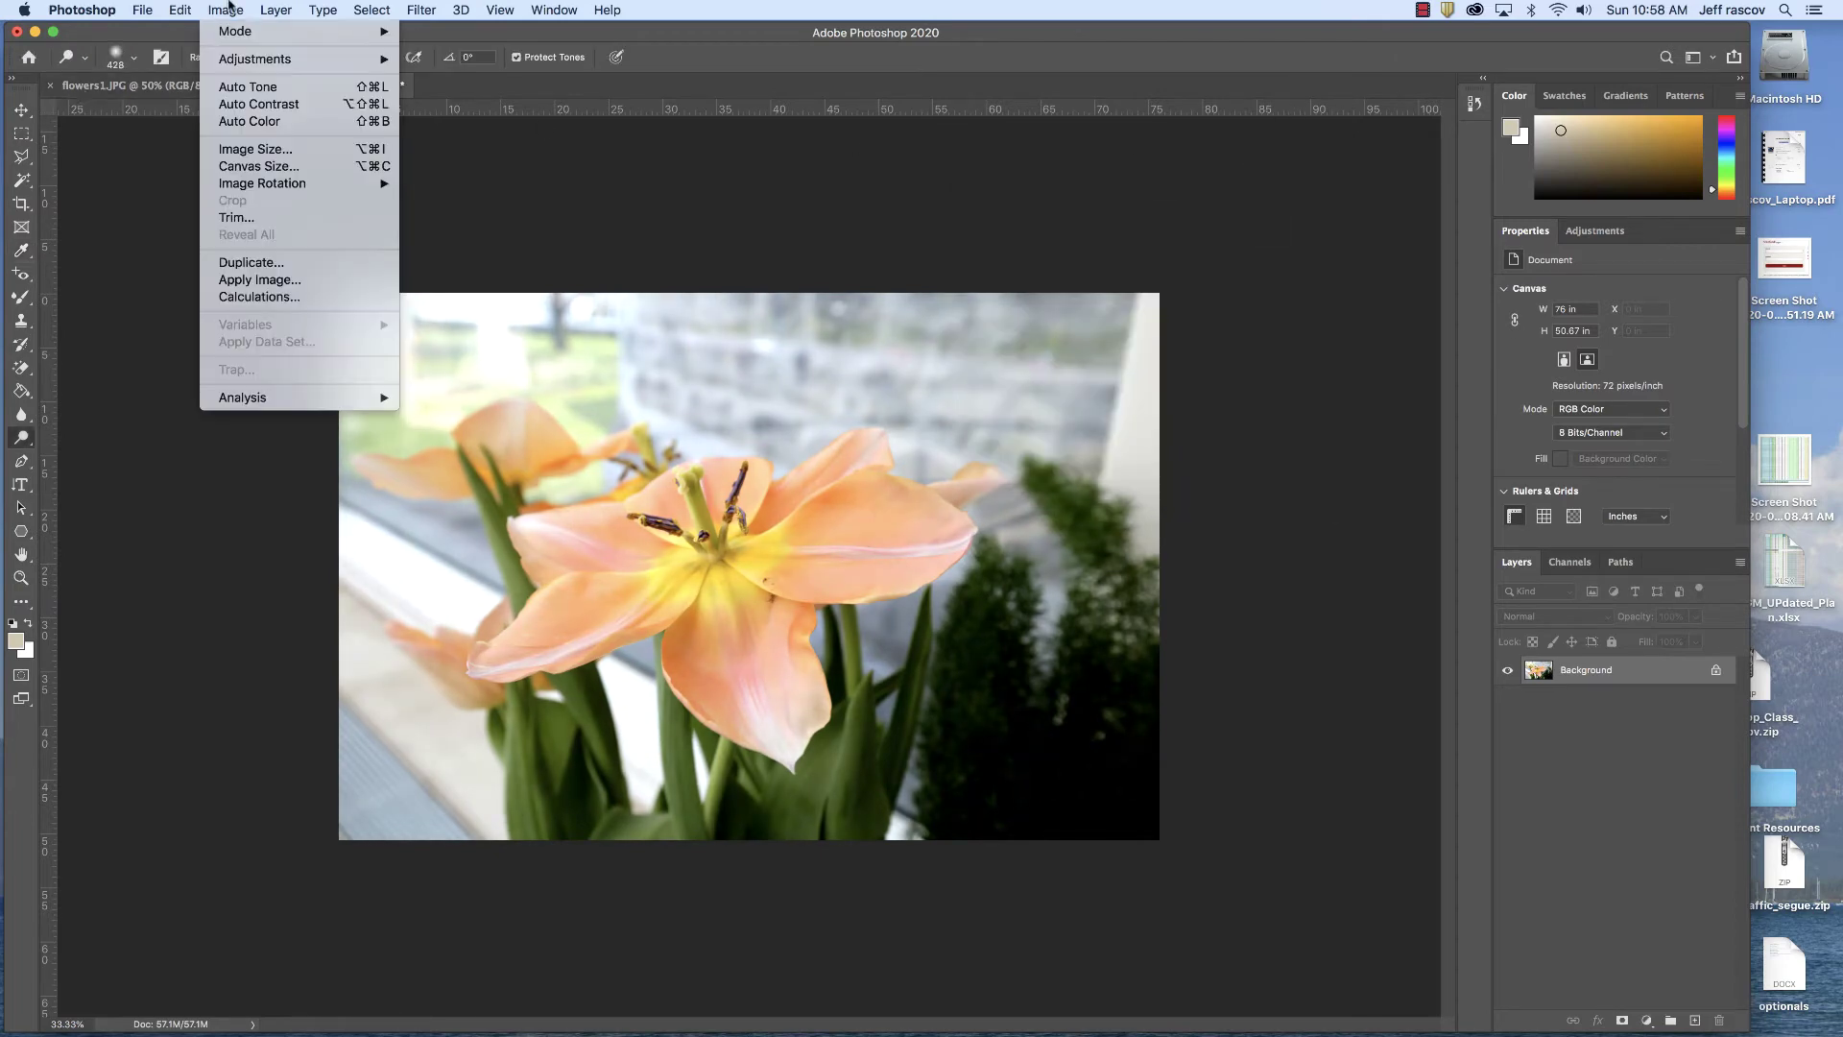
mouse_move(239, 58)
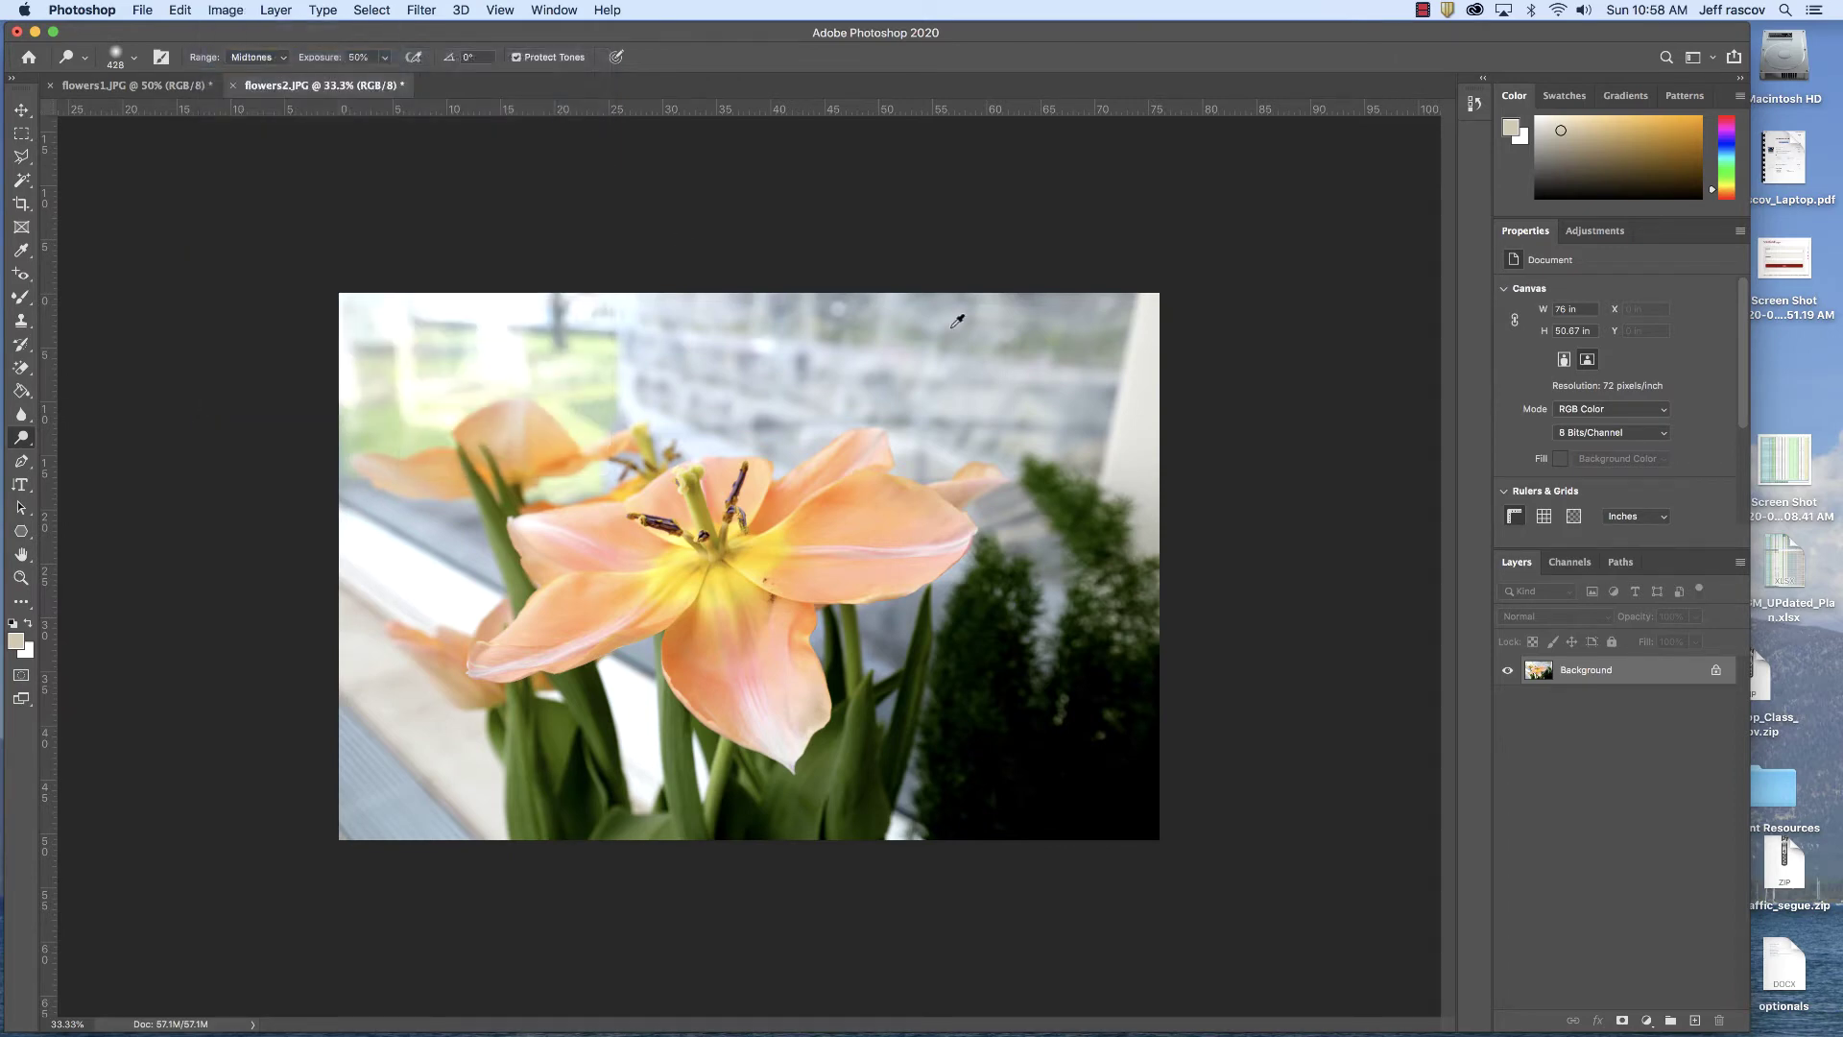
key(super+u)
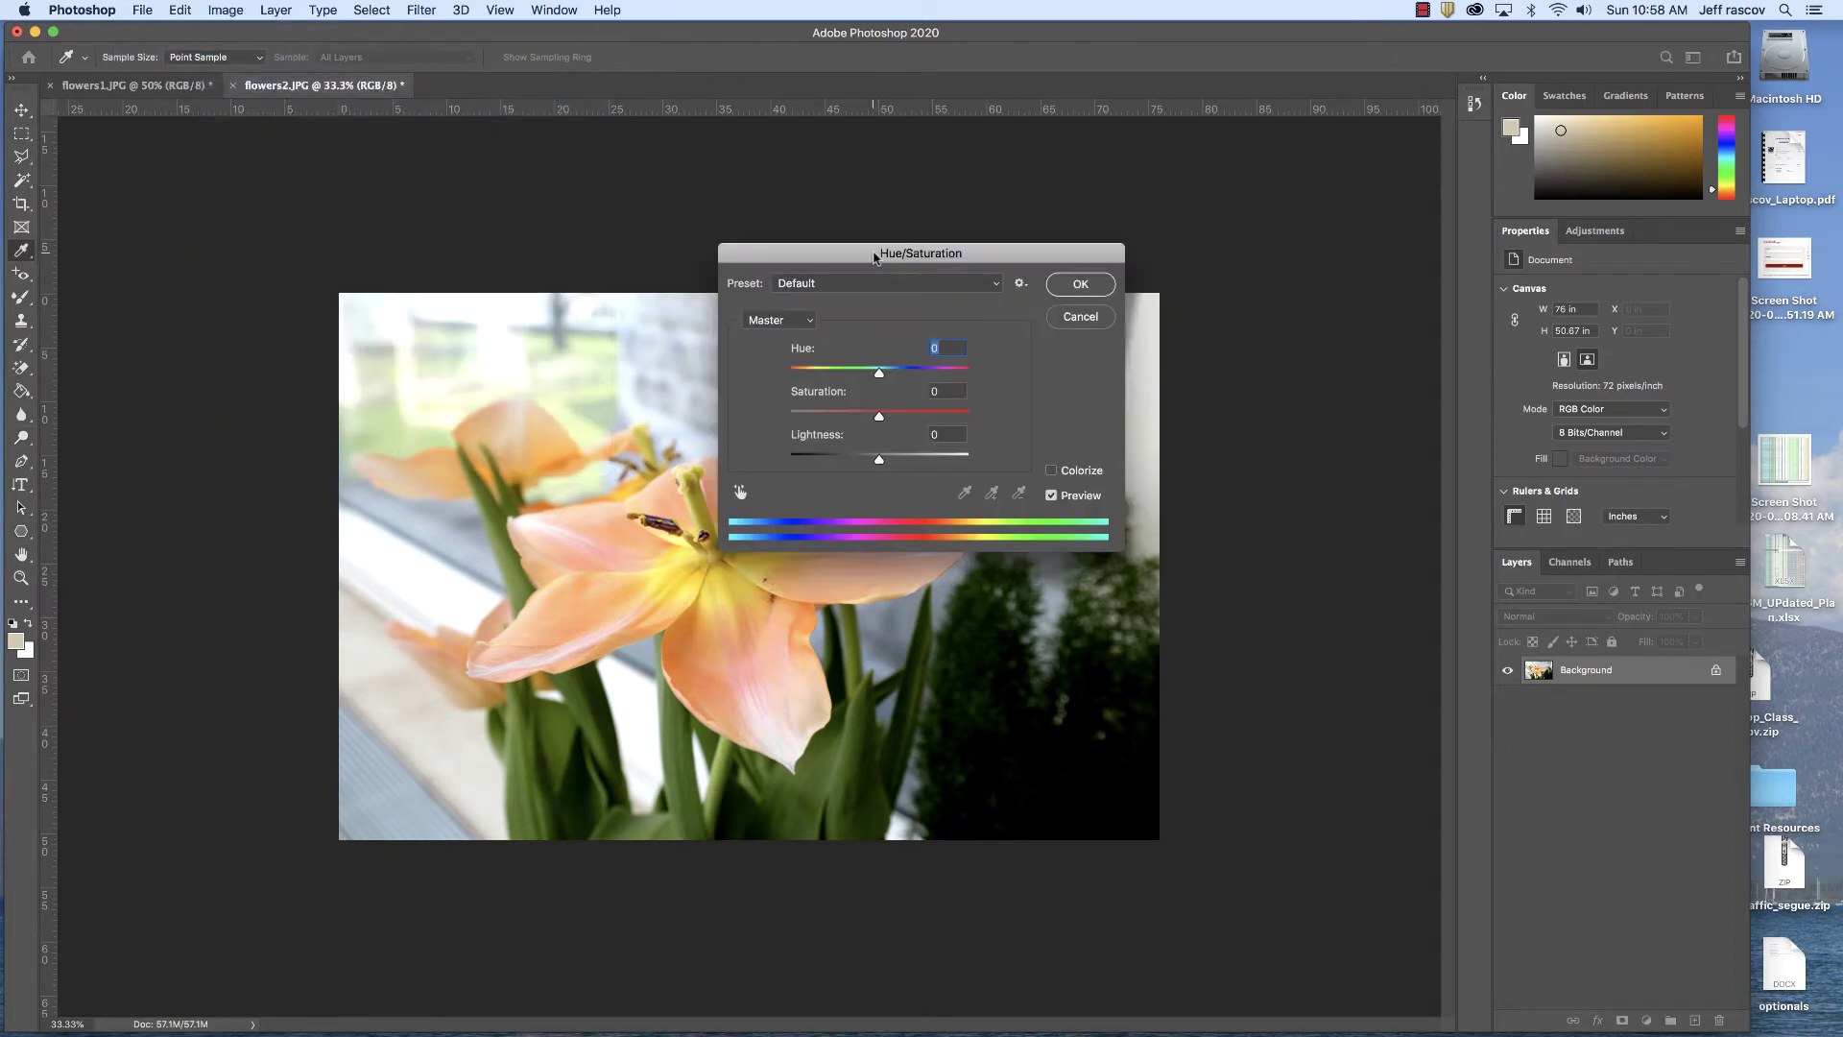
drag(873, 255, 1026, 169)
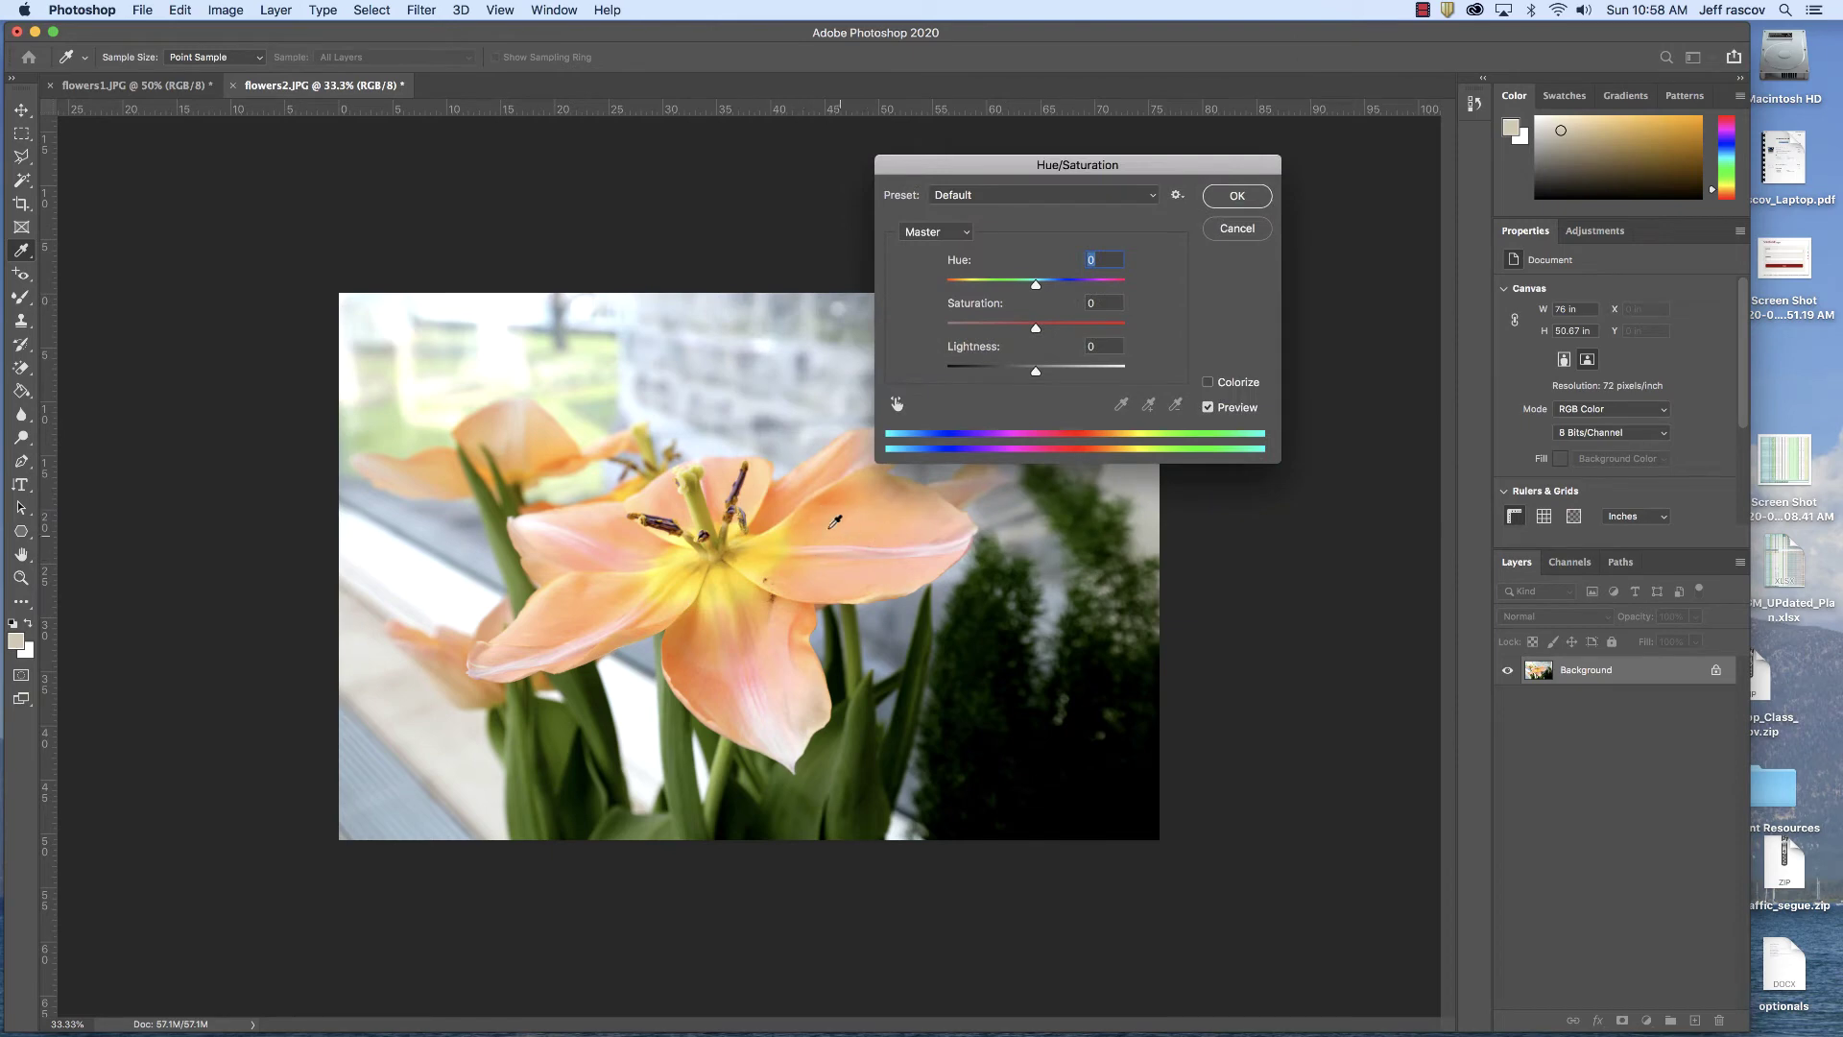
drag(1037, 327, 1028, 286)
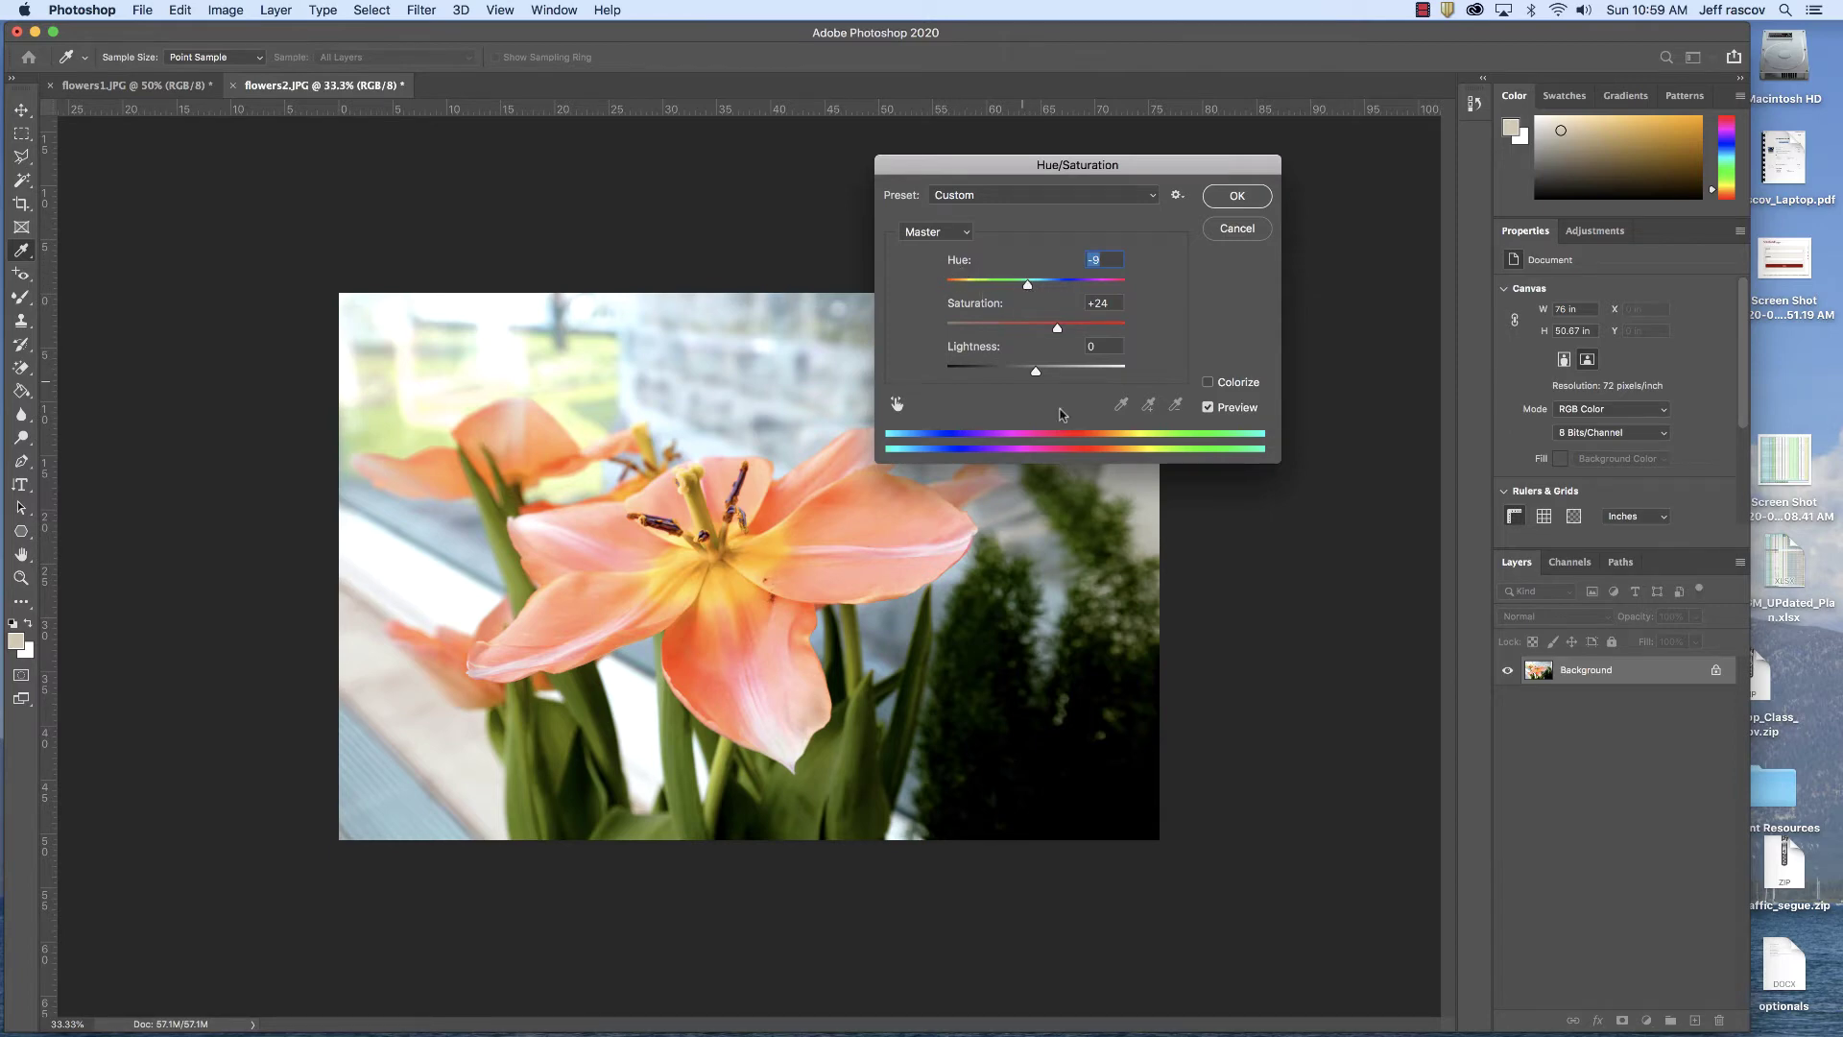
Toggle the Hue/Saturation preview to compare the flower's colors before and after, and apply the adjustment
click(1208, 407)
click(1208, 408)
click(1209, 408)
click(1209, 408)
click(1208, 408)
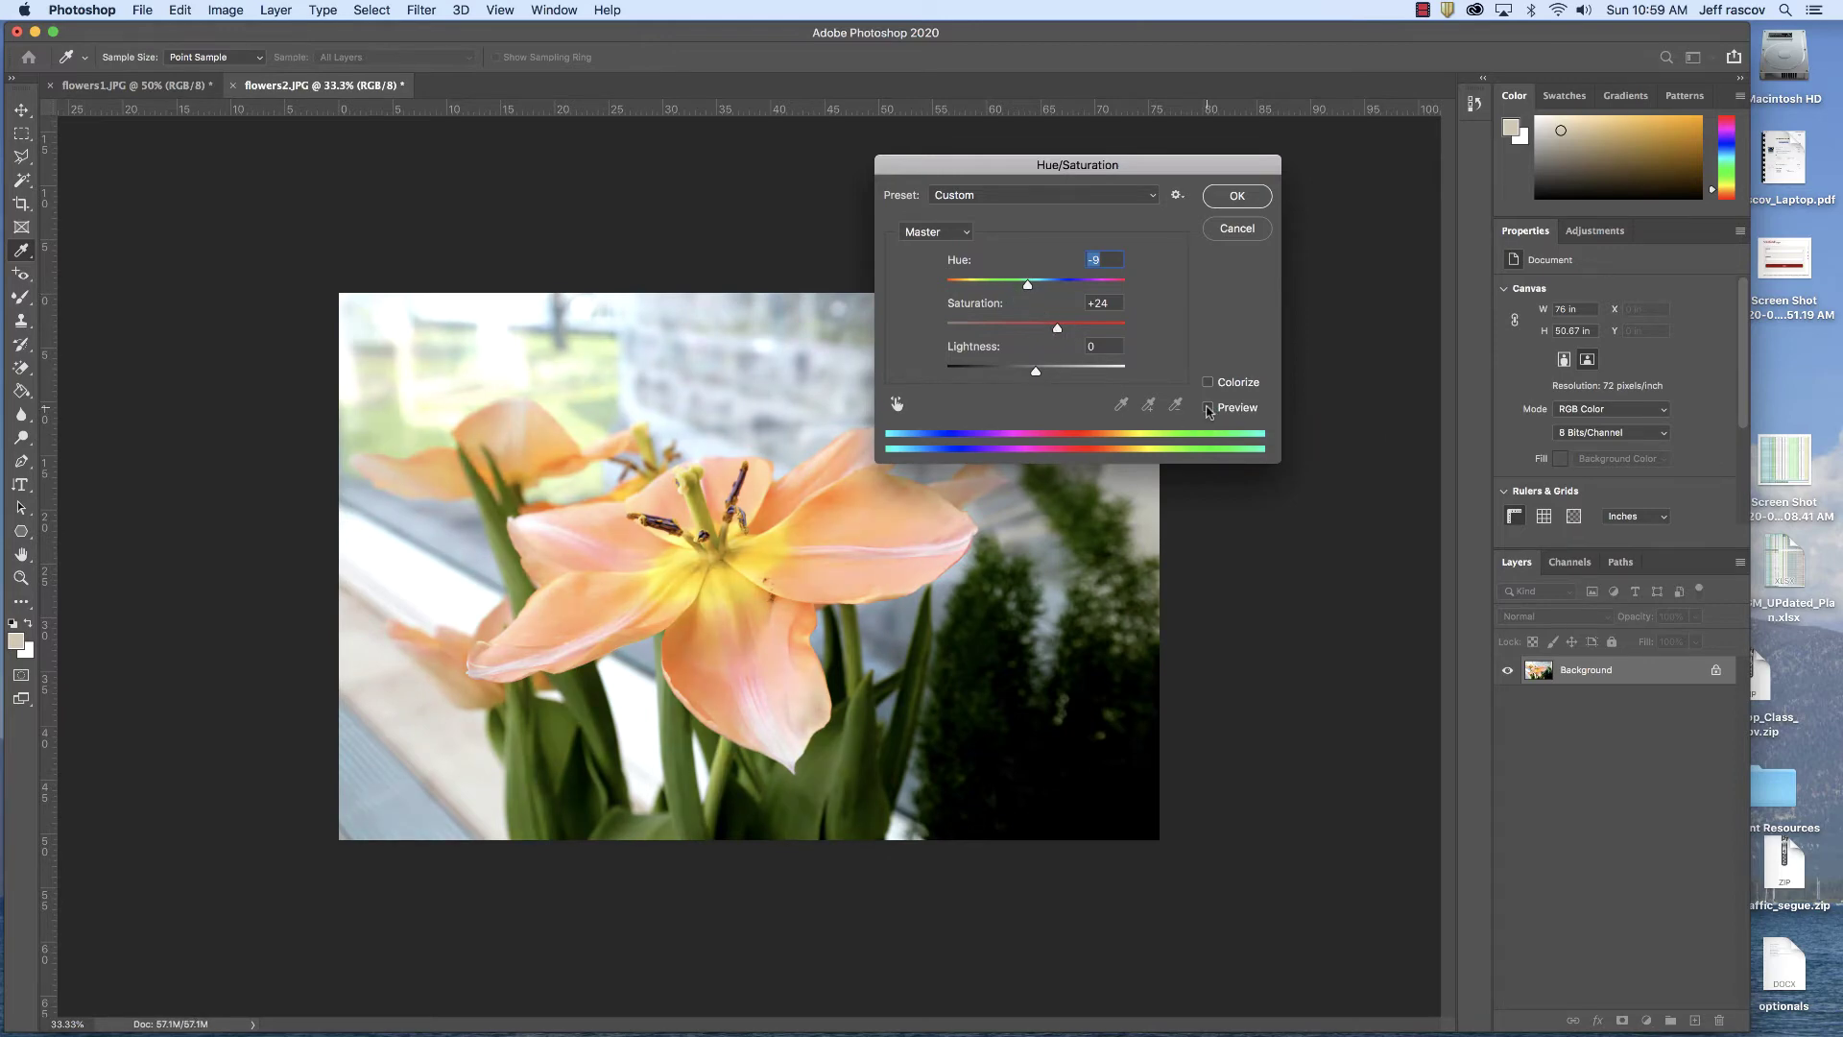
click(1208, 409)
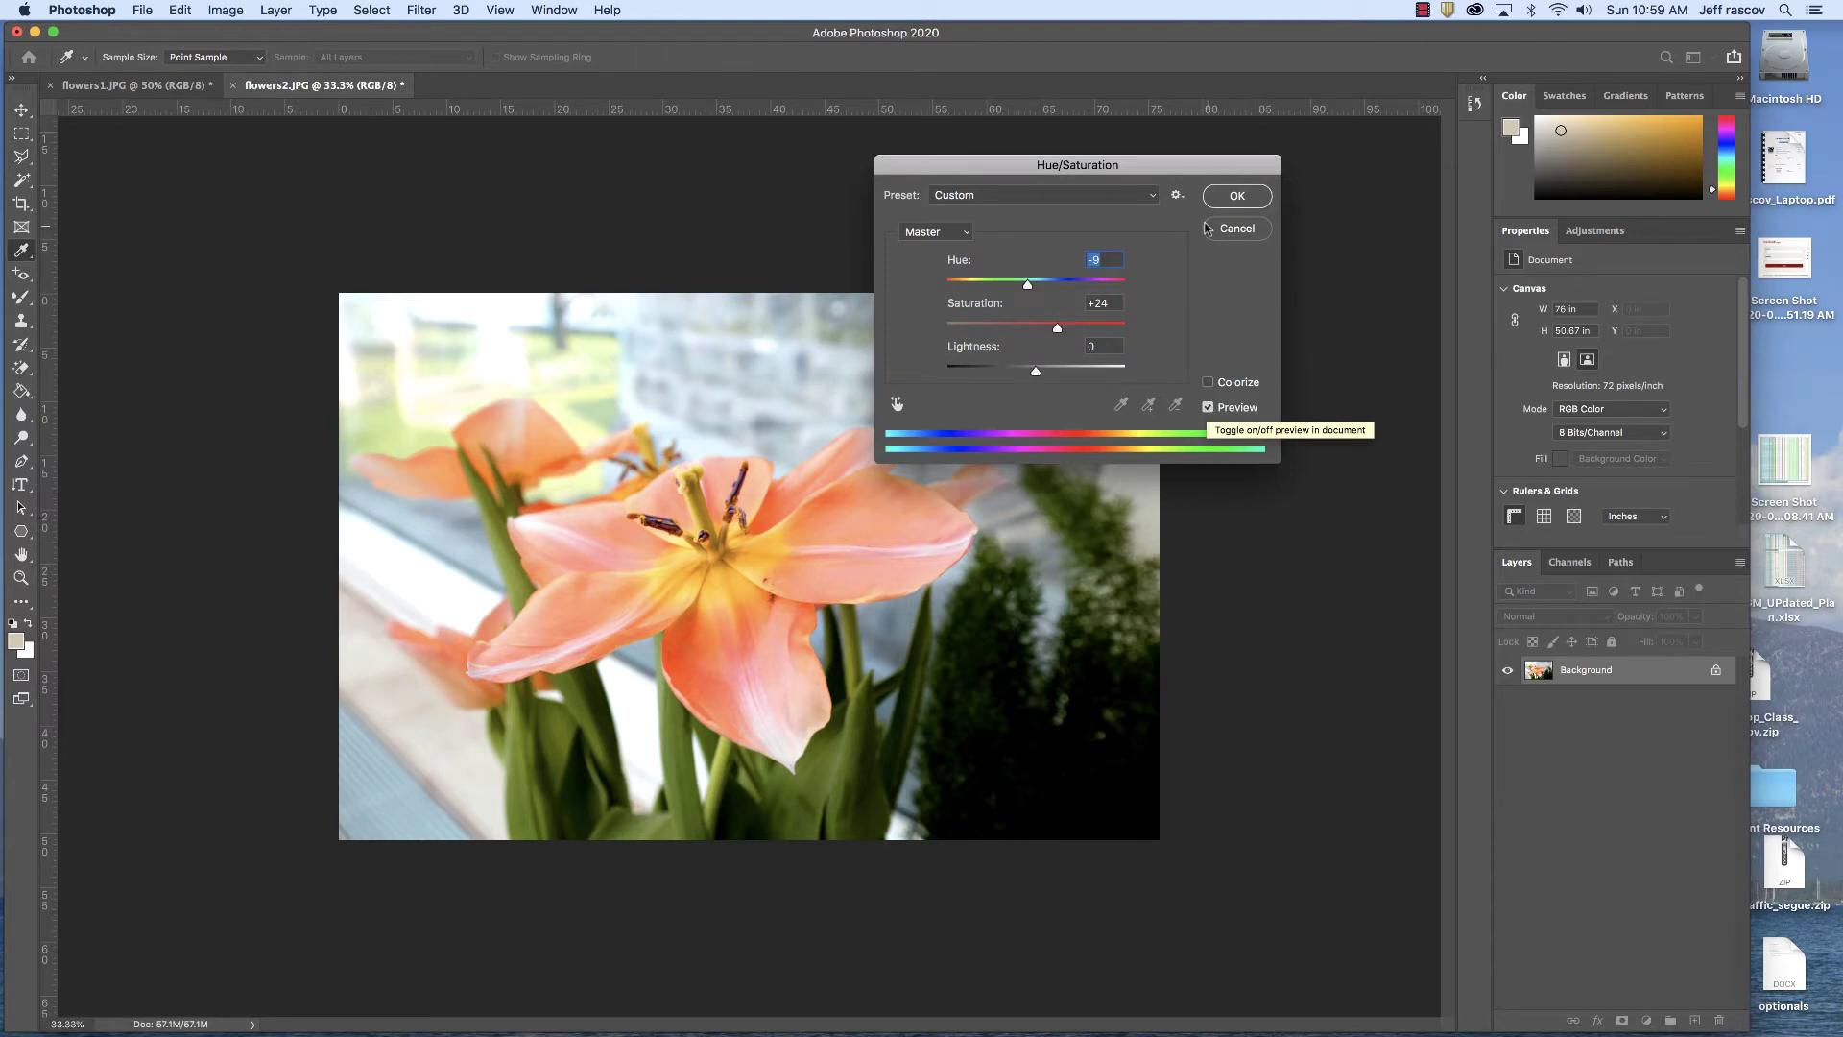
click(1237, 196)
key(o)
Start a Shadows/Highlights adjustment on flowers2.JPG with a shadows amount of 37%, moving the dialog off the flower
click(226, 10)
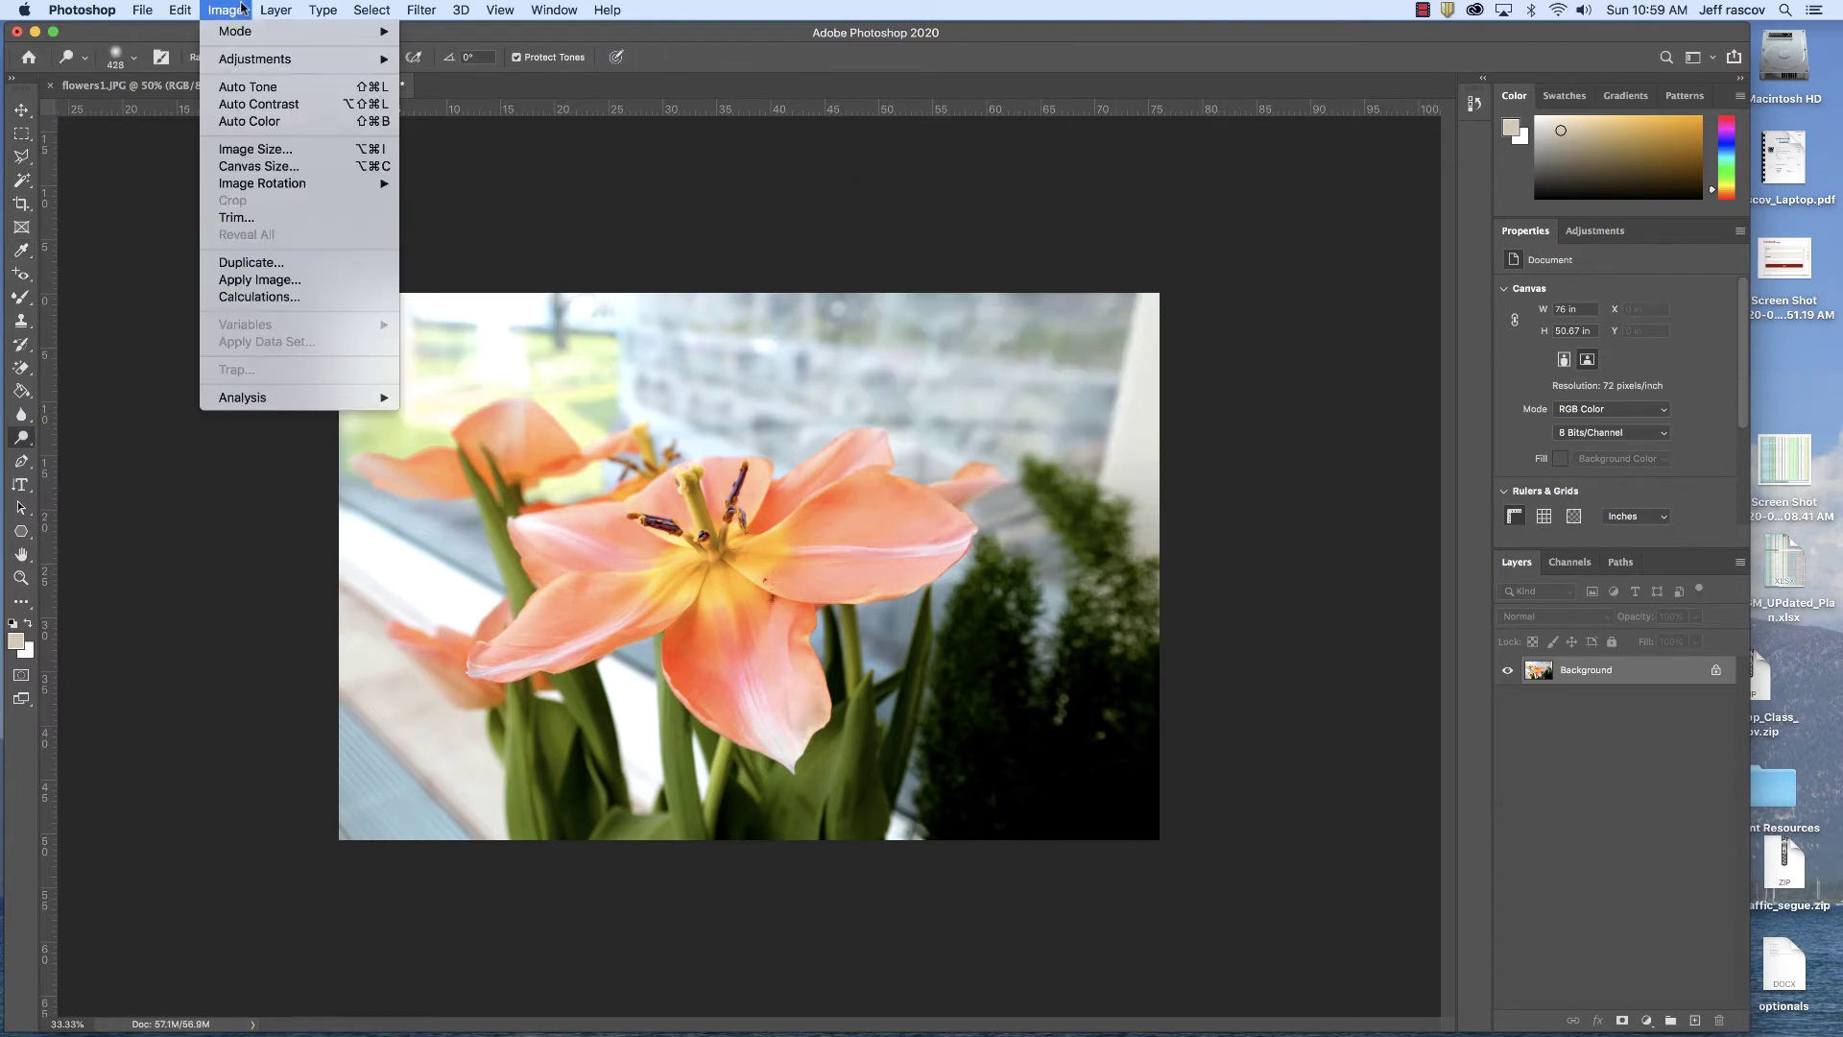
mouse_move(248, 63)
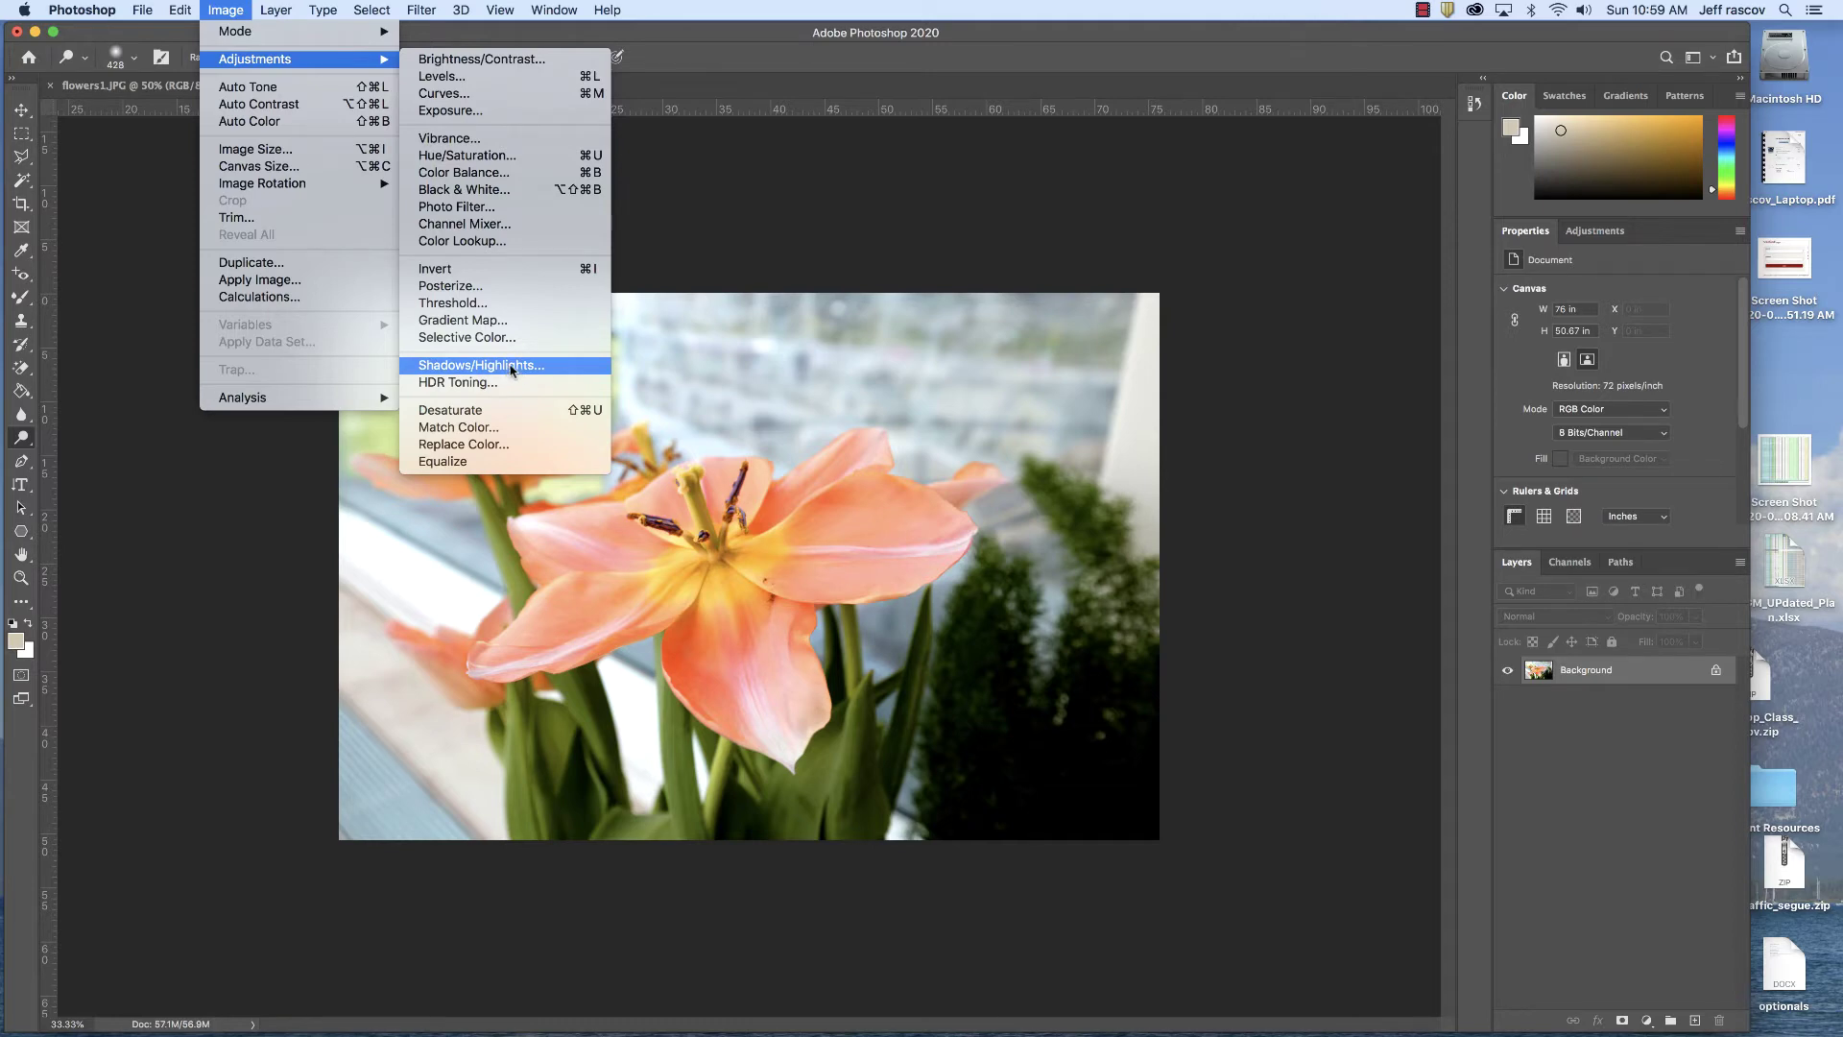
click(512, 369)
drag(814, 65, 1127, 174)
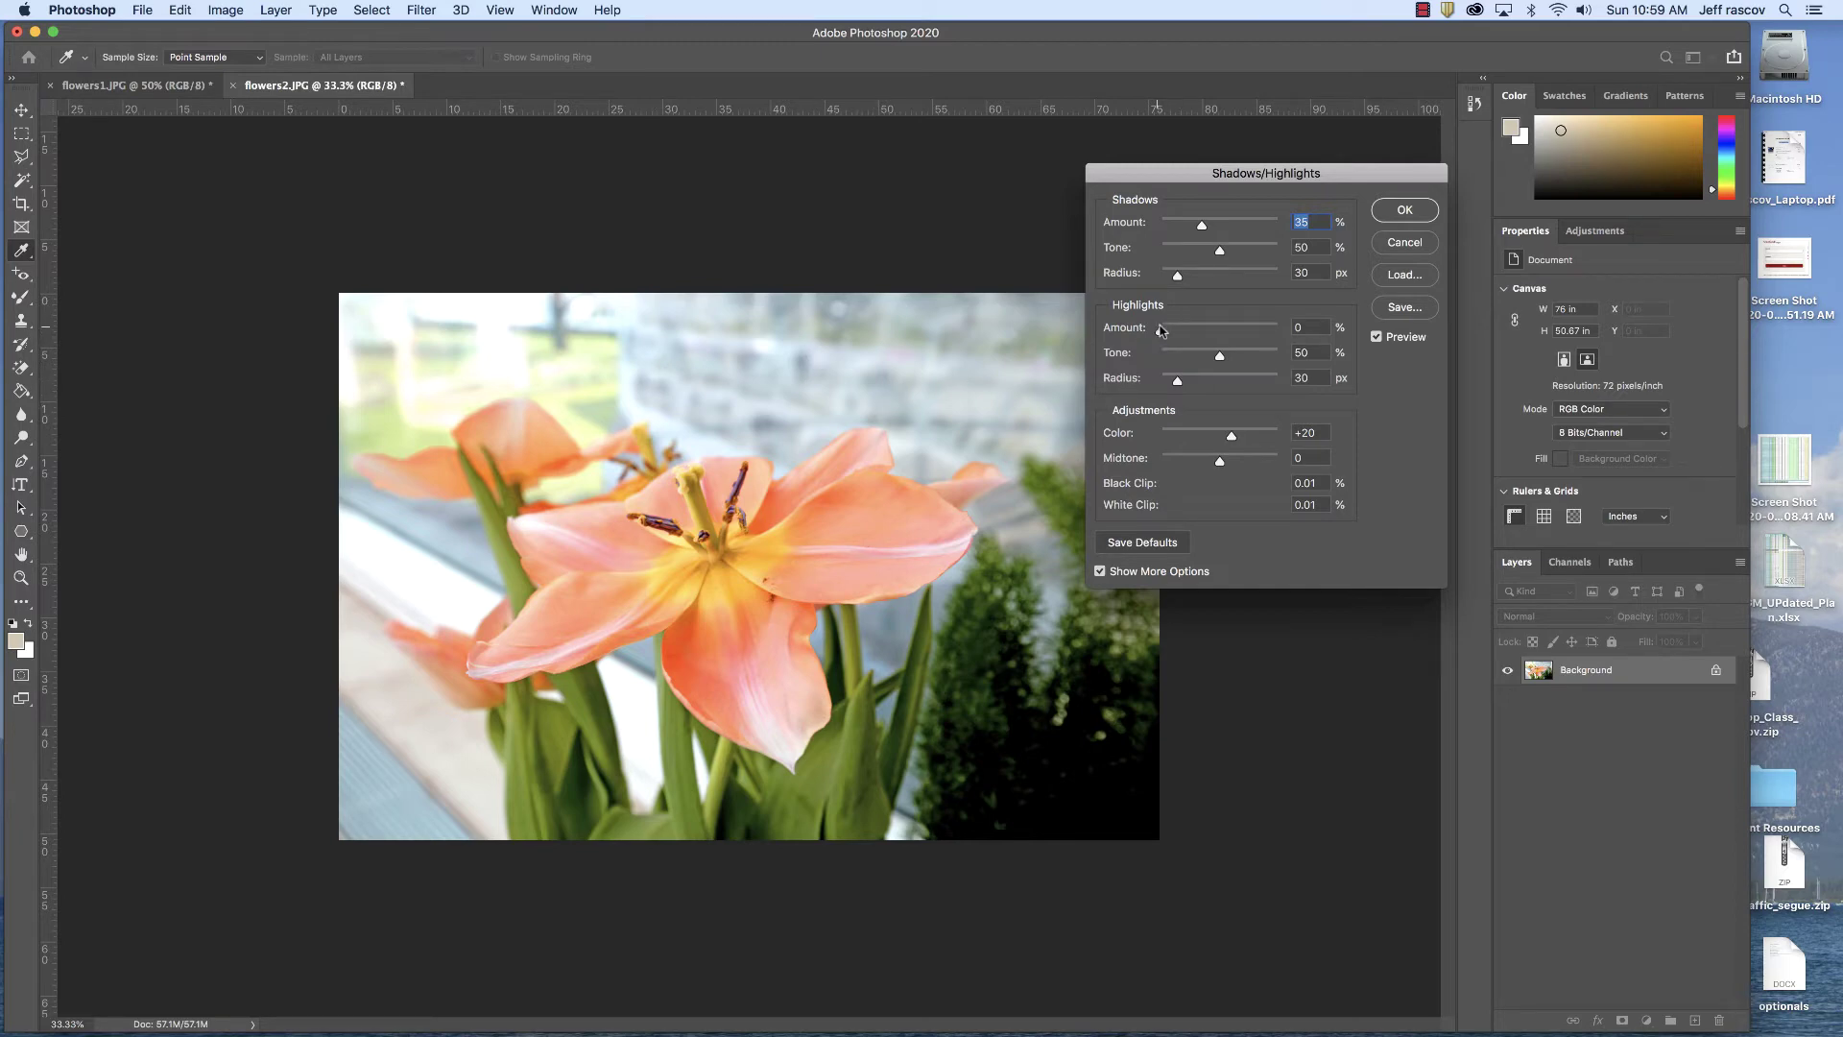
drag(1224, 173, 1171, 168)
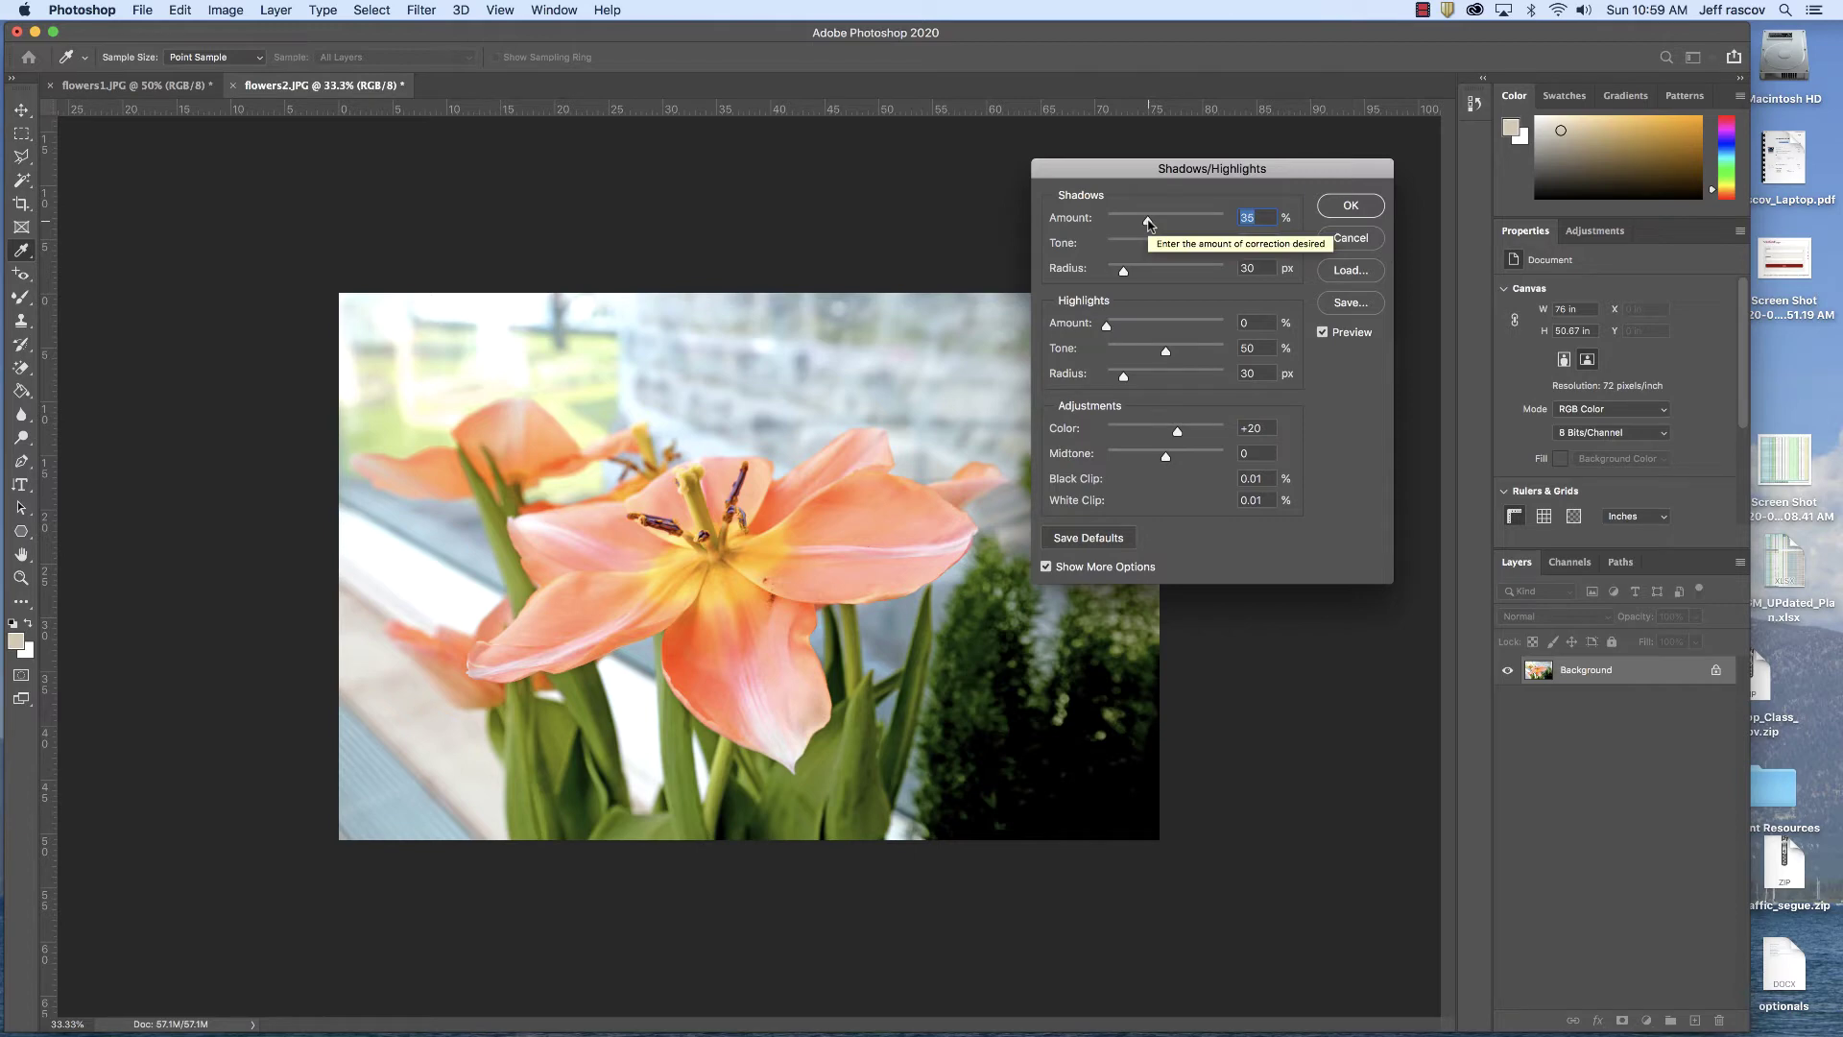
mouse_move(1148, 224)
mouse_down()
mouse_move(1129, 224)
mouse_move(1205, 221)
mouse_move(1148, 223)
mouse_up()
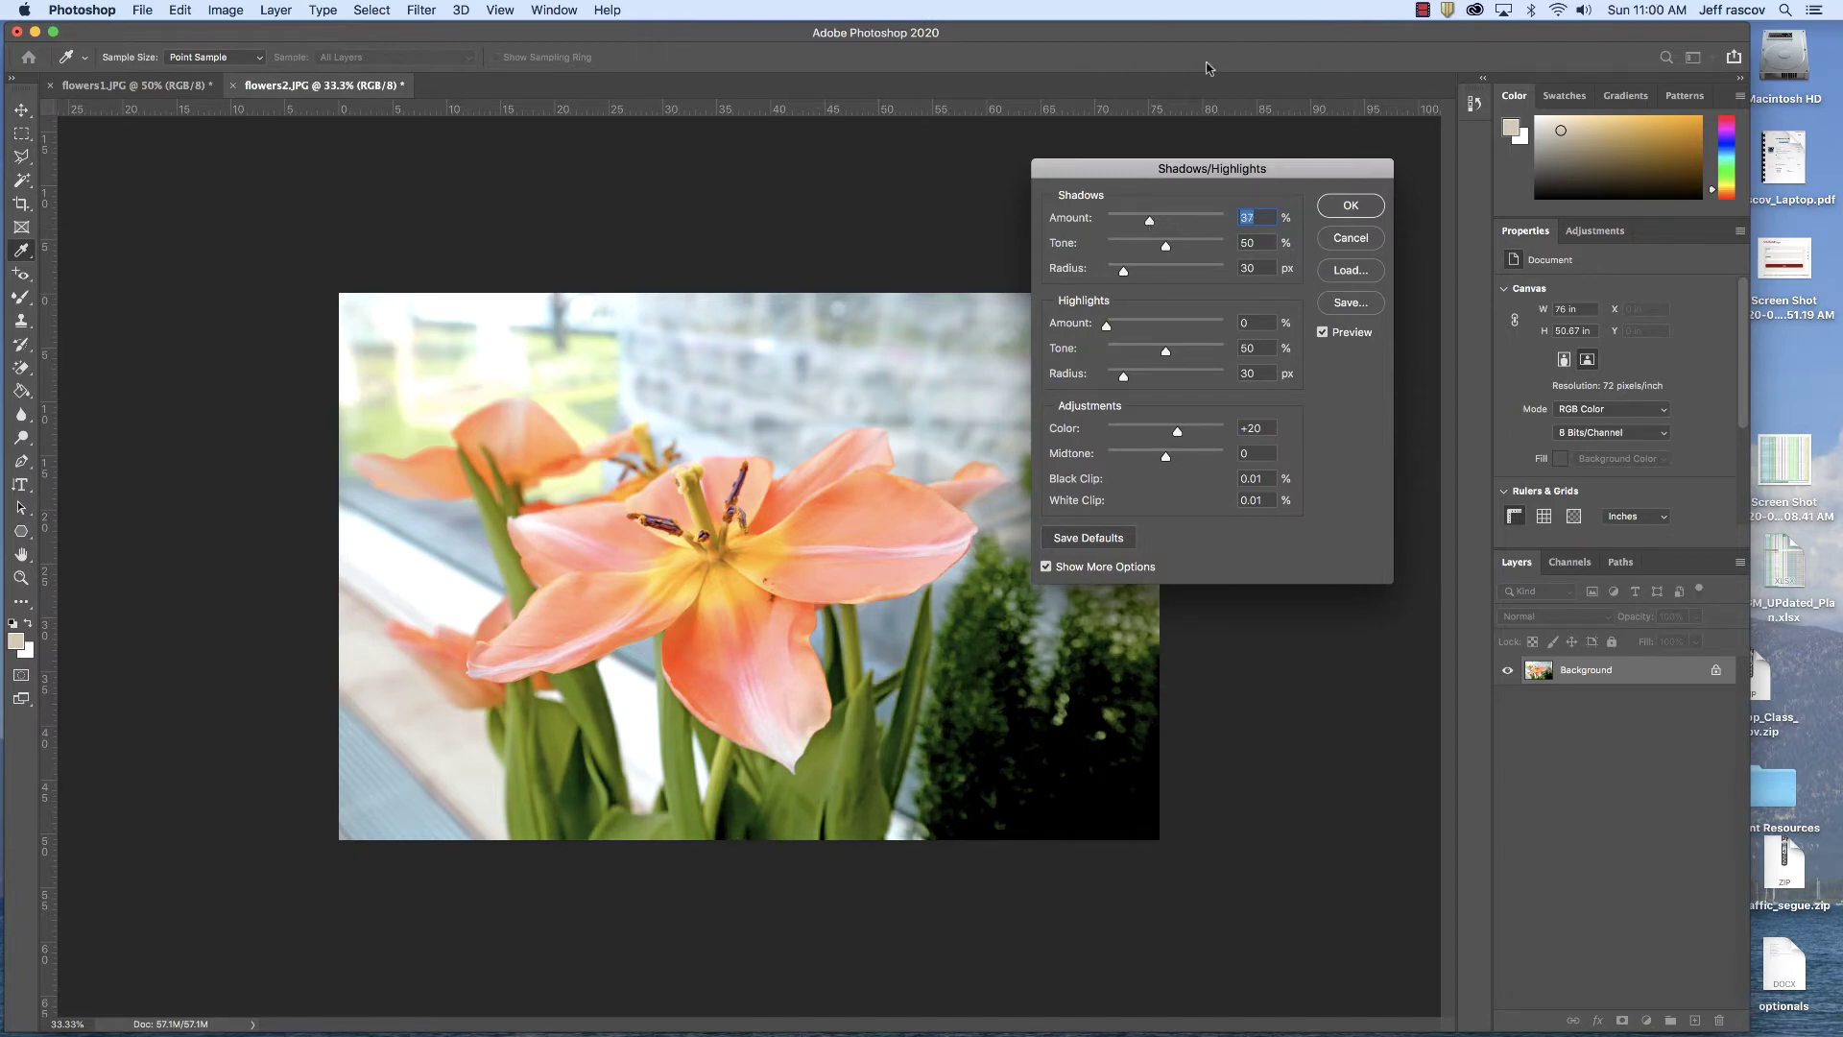
Try a strong highlights amount of 79%, and reduce it to 21%
drag(1107, 327, 1200, 330)
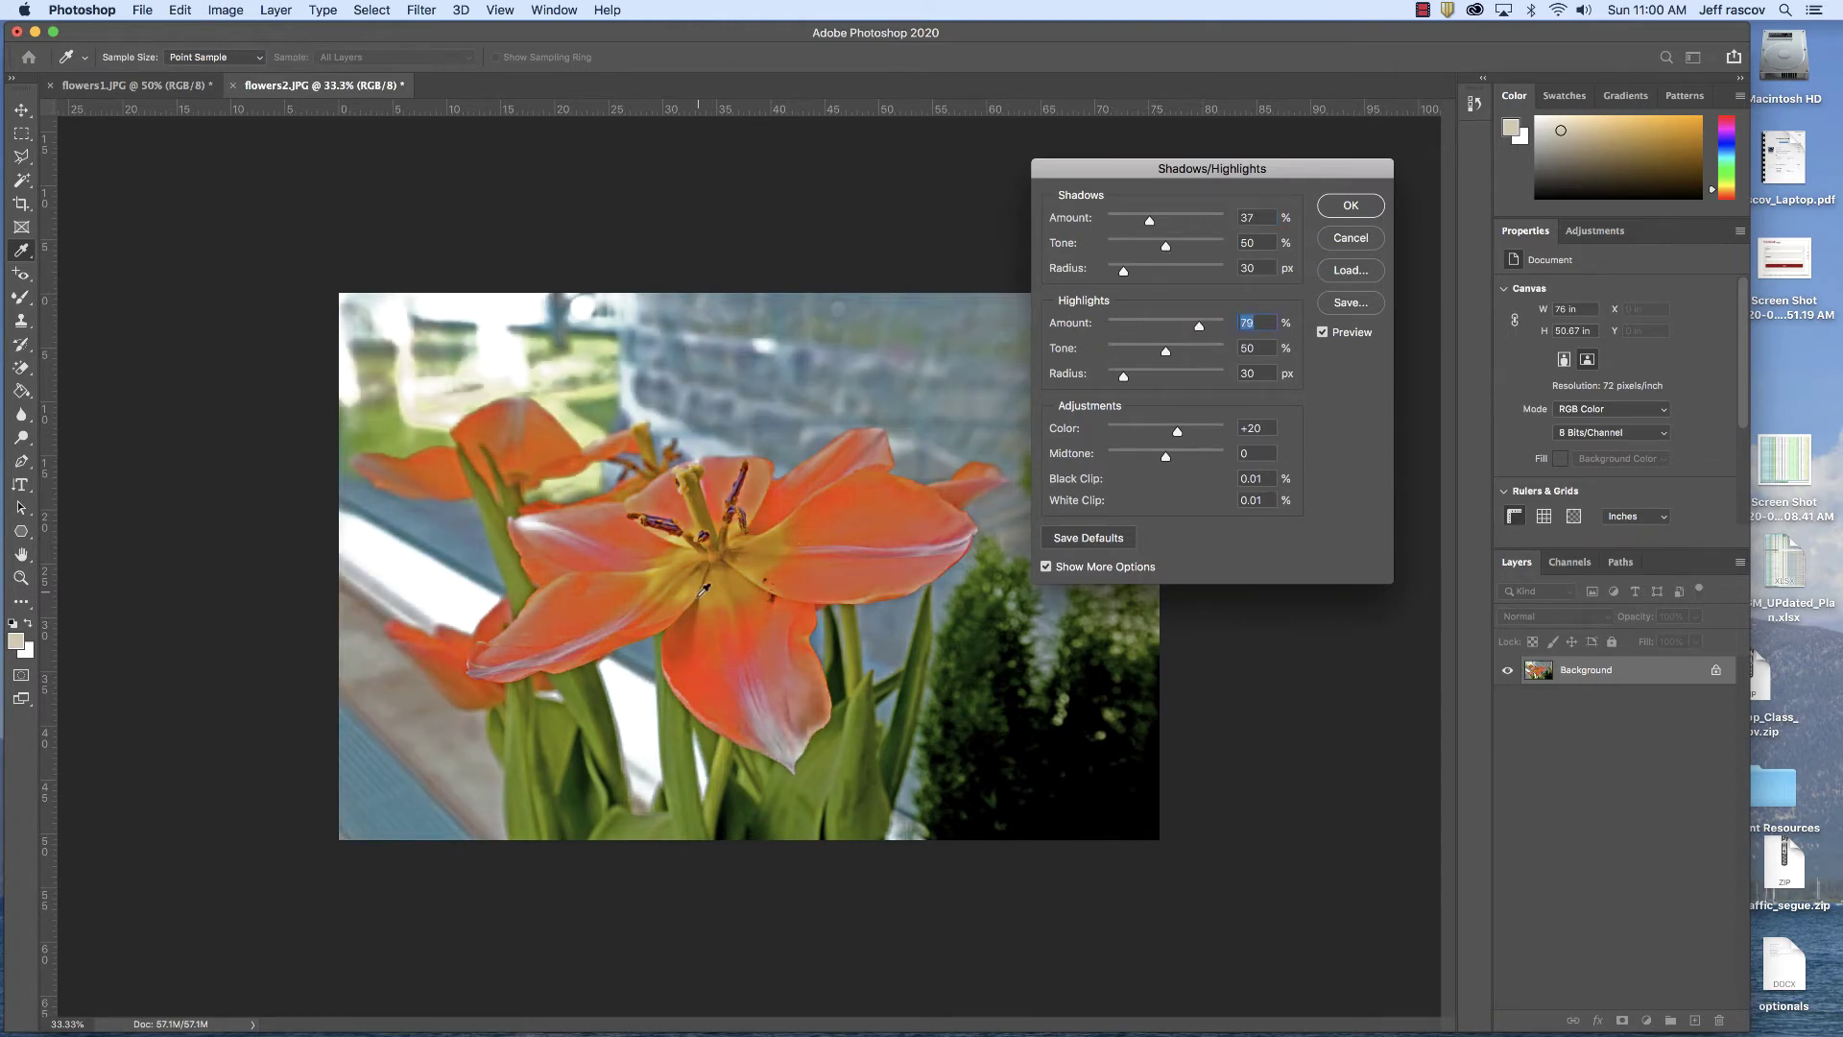
drag(1200, 328, 1138, 329)
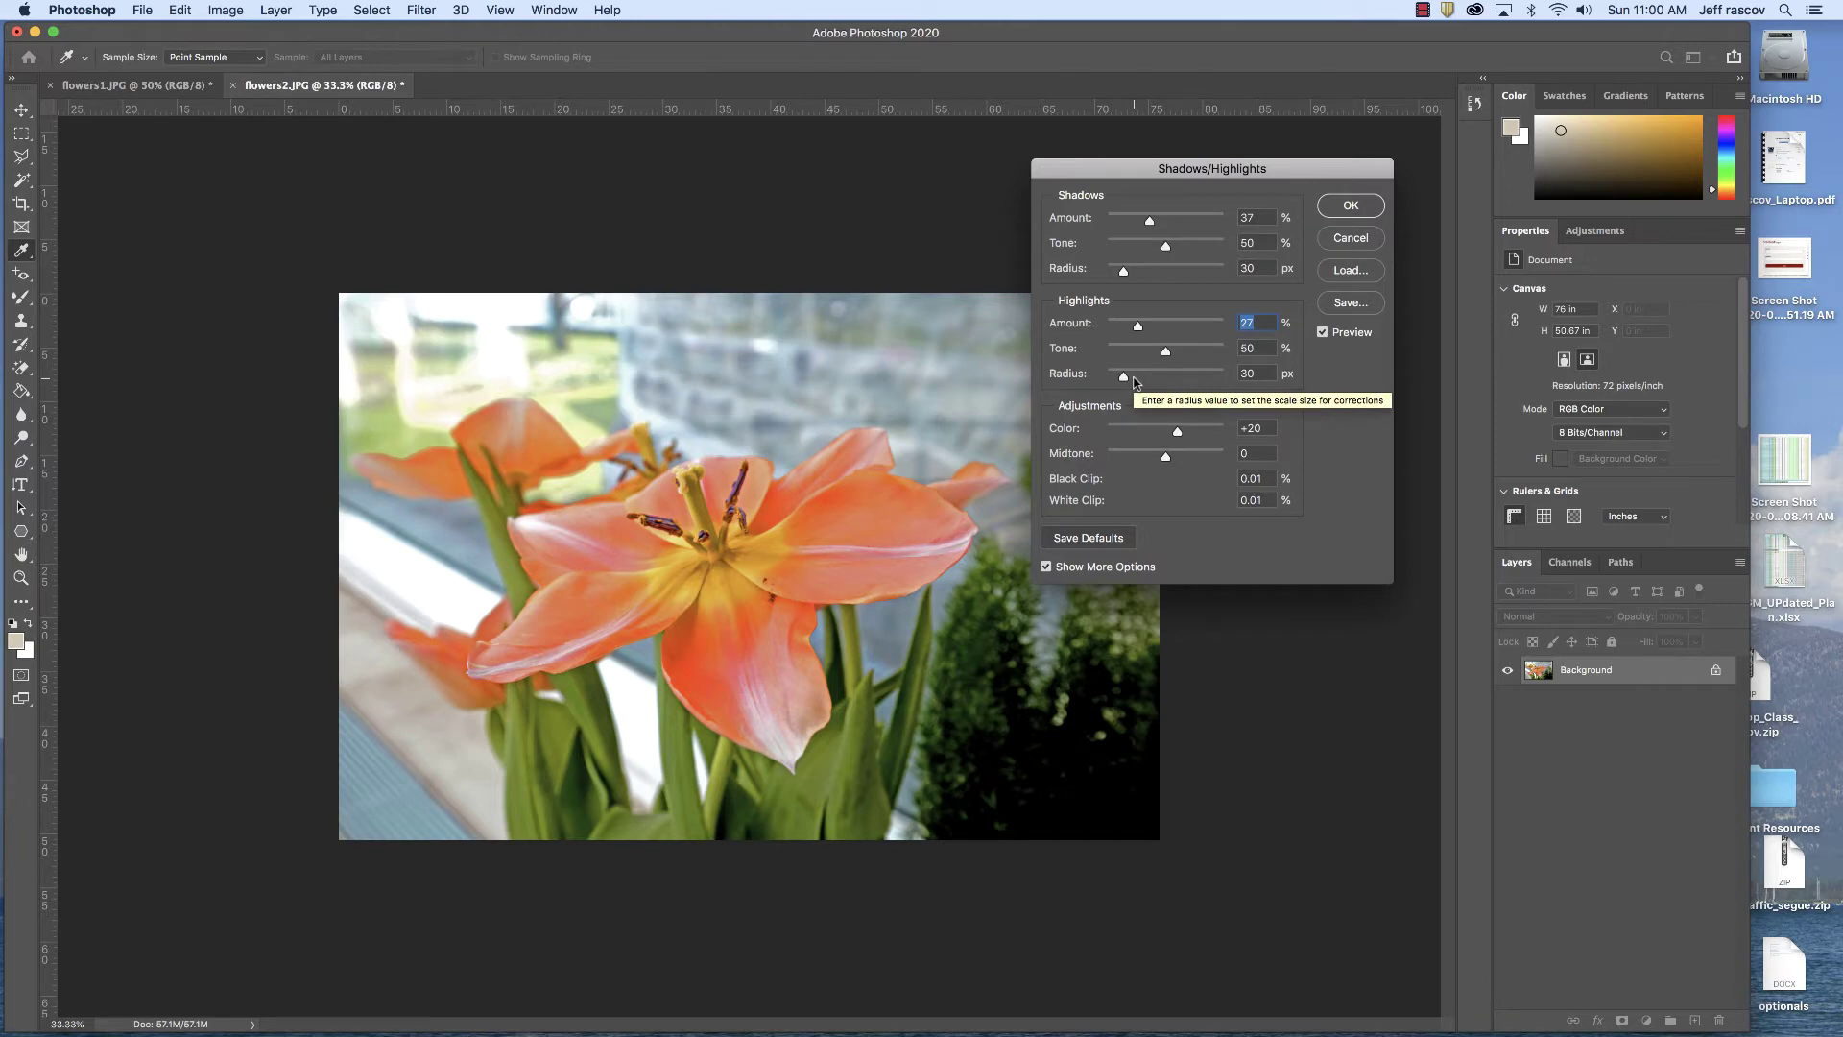
drag(1138, 326, 1132, 328)
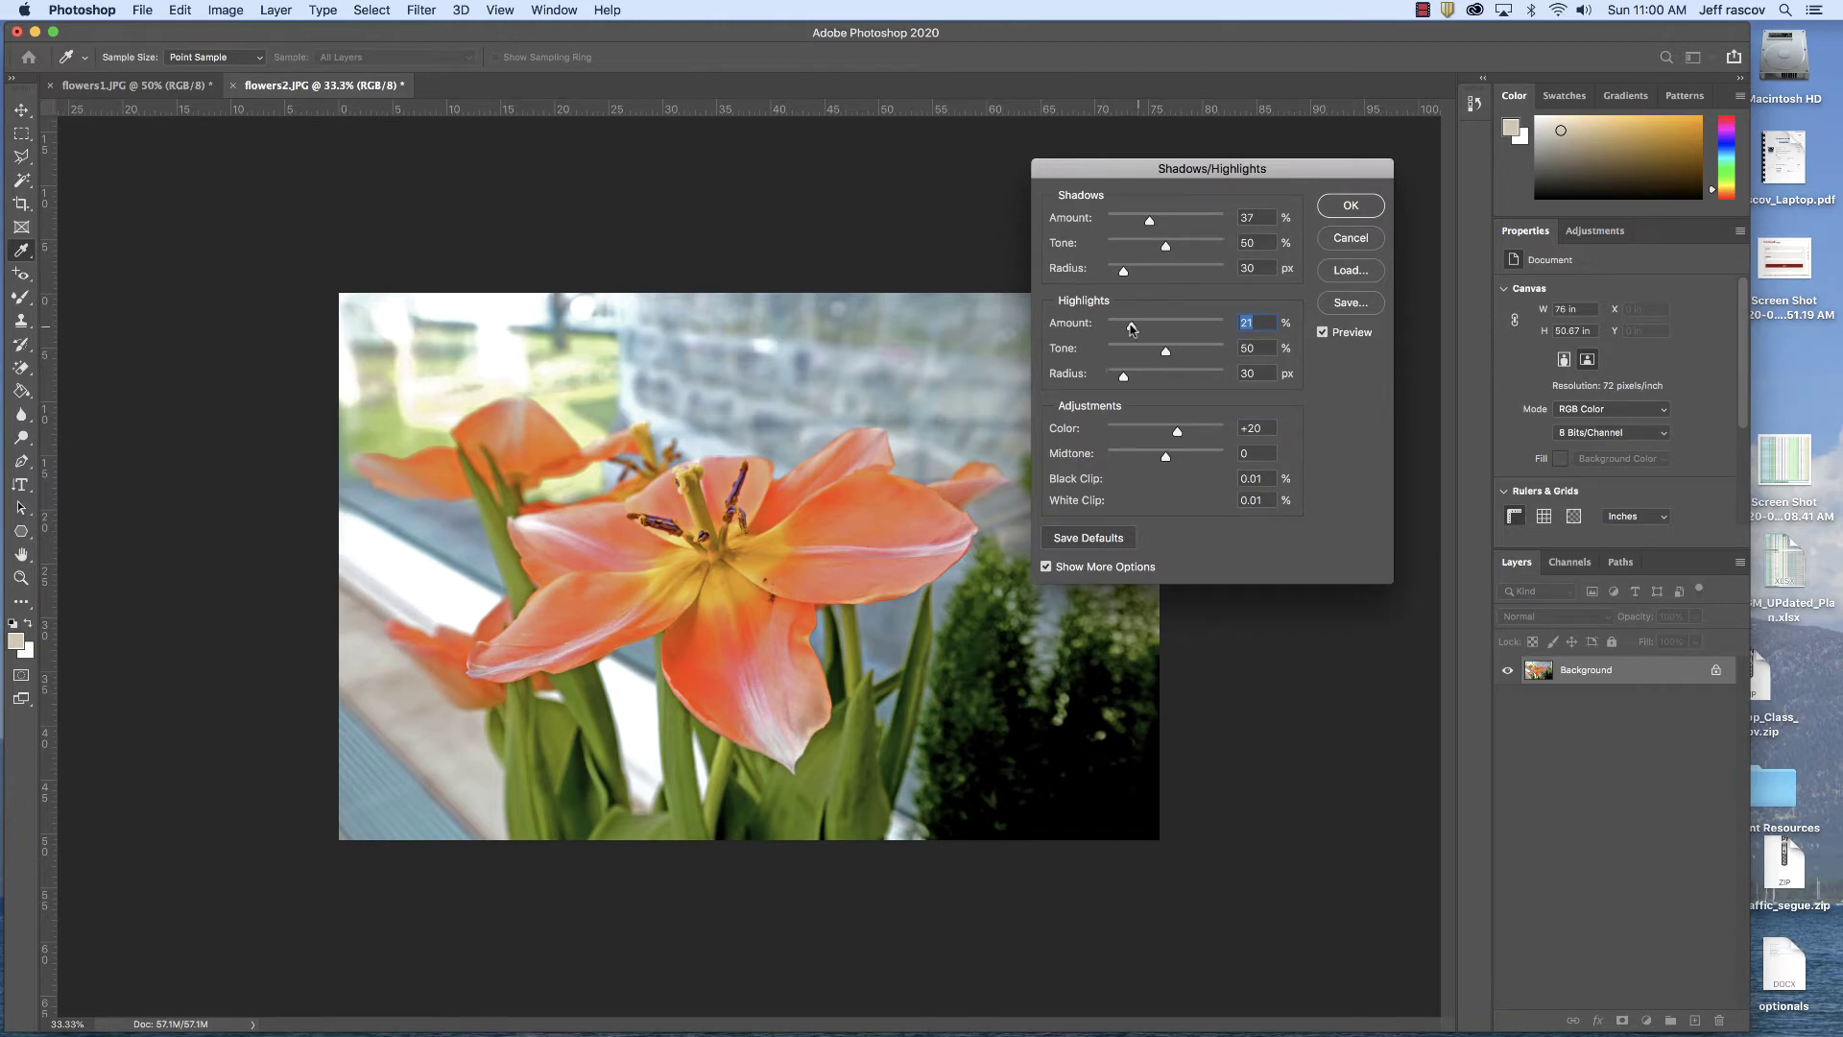
Toggle the Shadows/Highlights preview repeatedly to compare the photo before and after, and apply the adjustment
click(1323, 333)
click(1322, 333)
click(1323, 333)
click(1322, 333)
click(1323, 333)
click(1323, 333)
click(1323, 333)
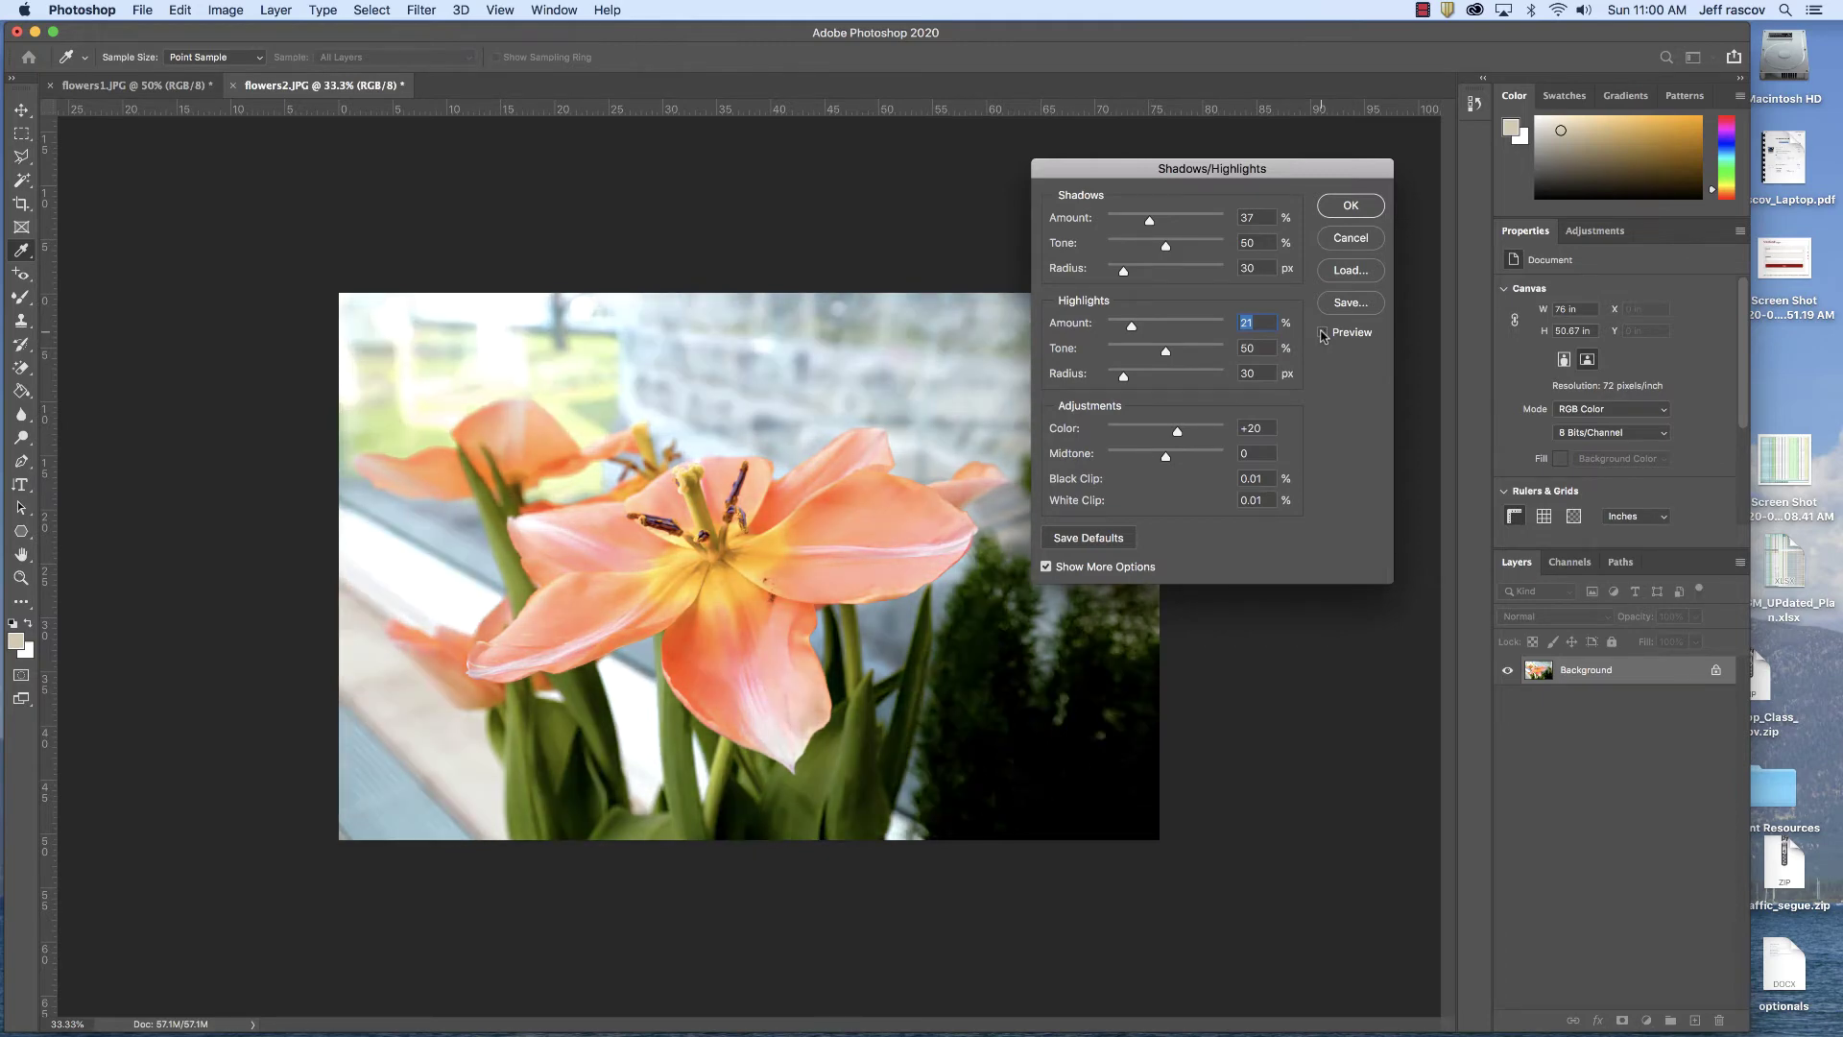
click(1323, 333)
click(1322, 333)
click(1323, 333)
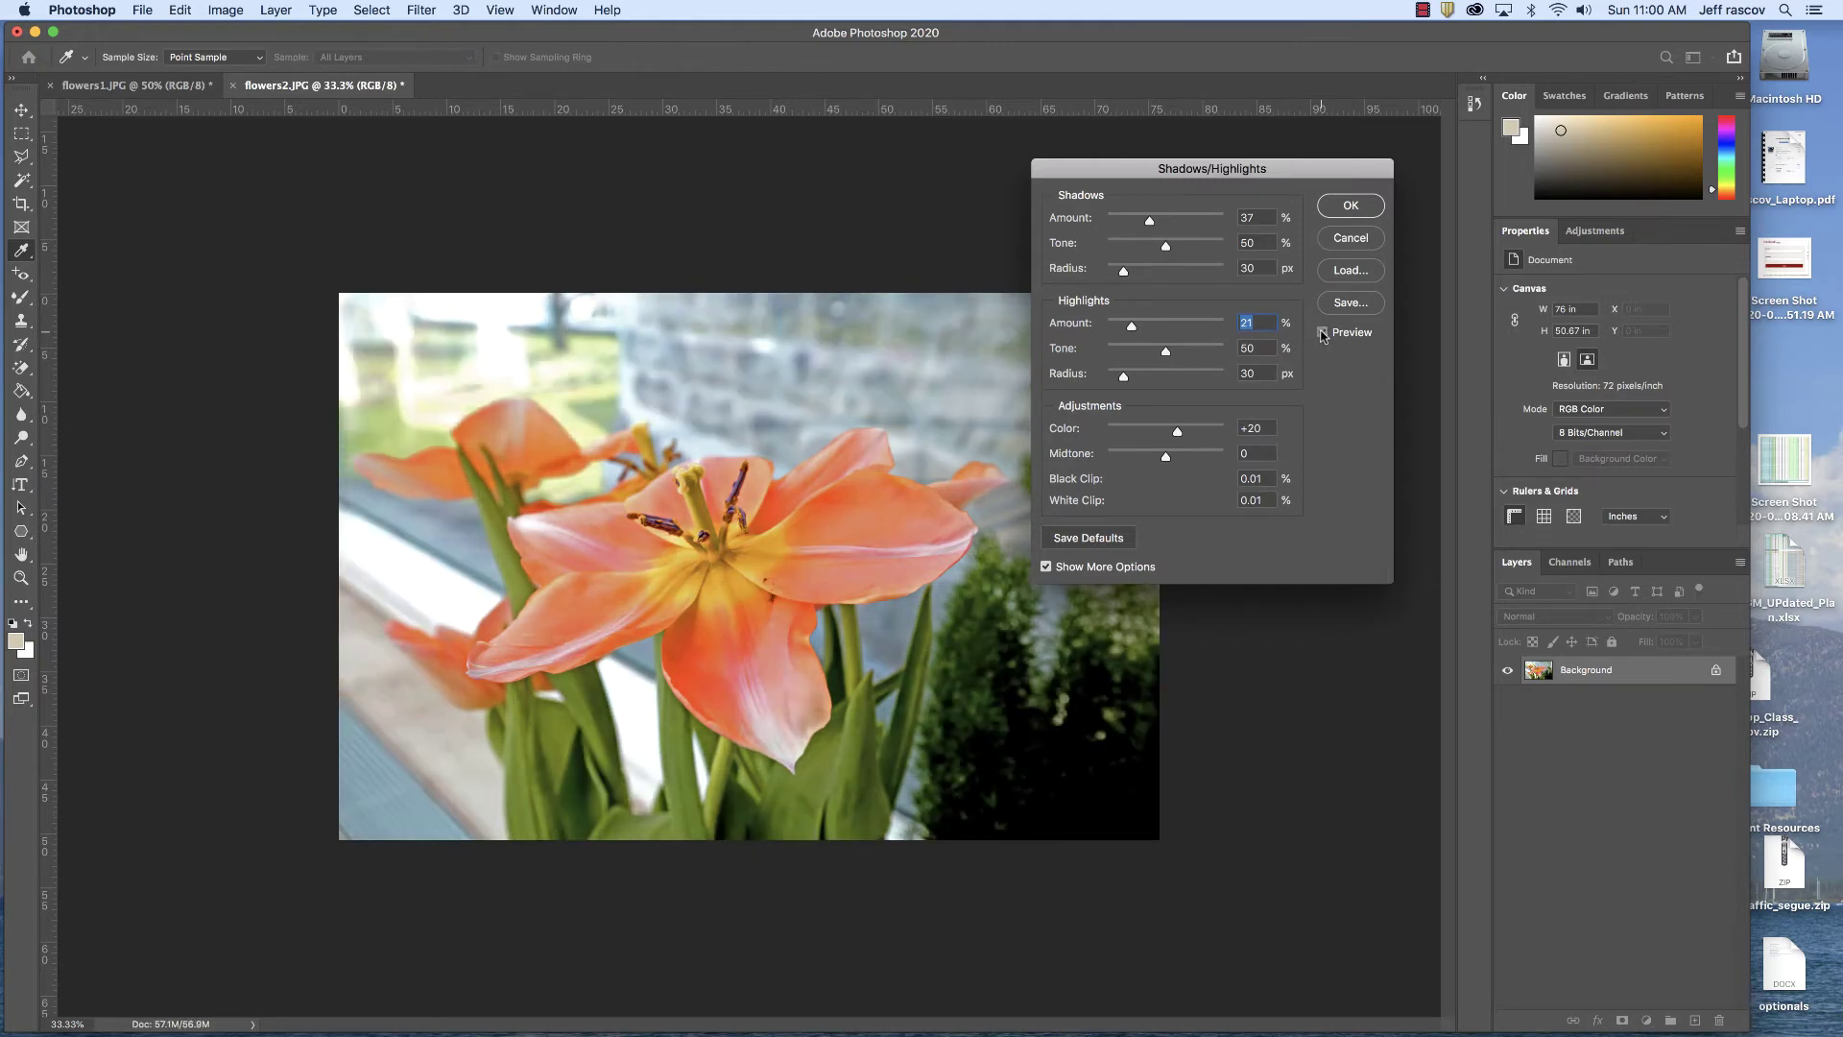
click(1323, 333)
click(1322, 334)
click(1322, 333)
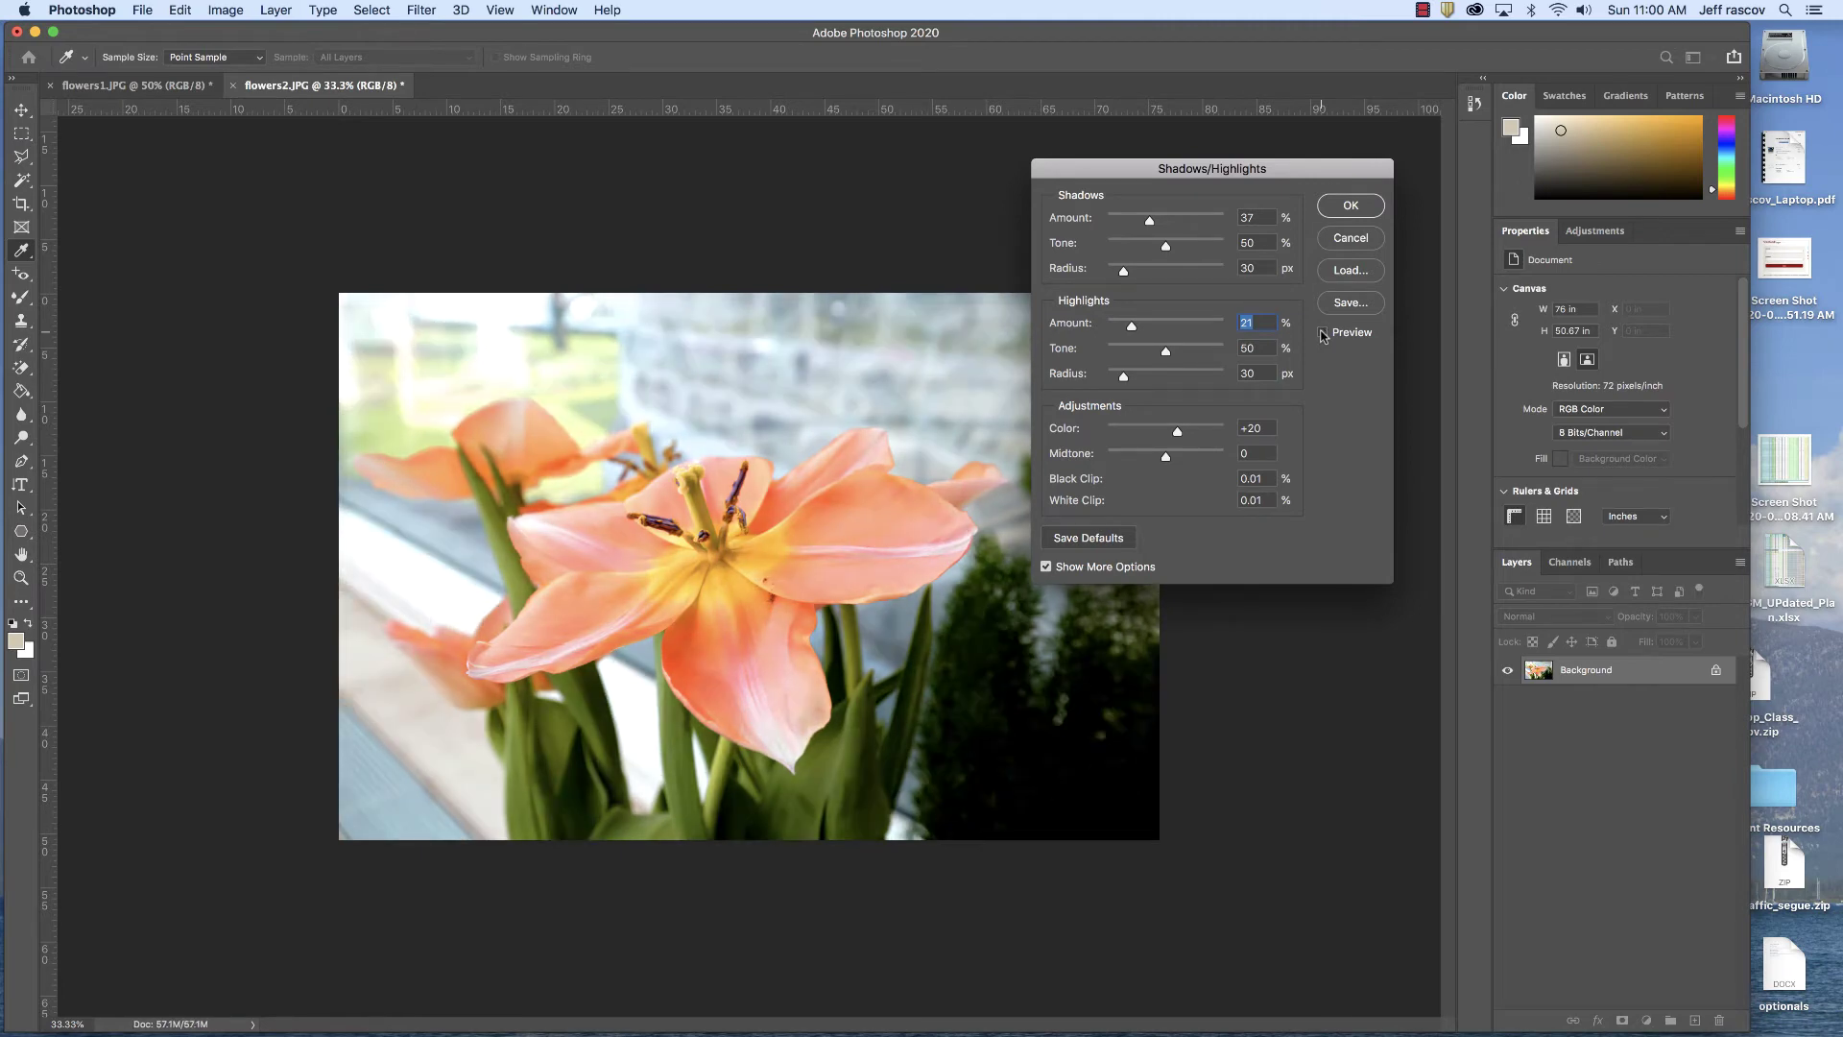
click(1323, 333)
click(1323, 333)
click(1322, 333)
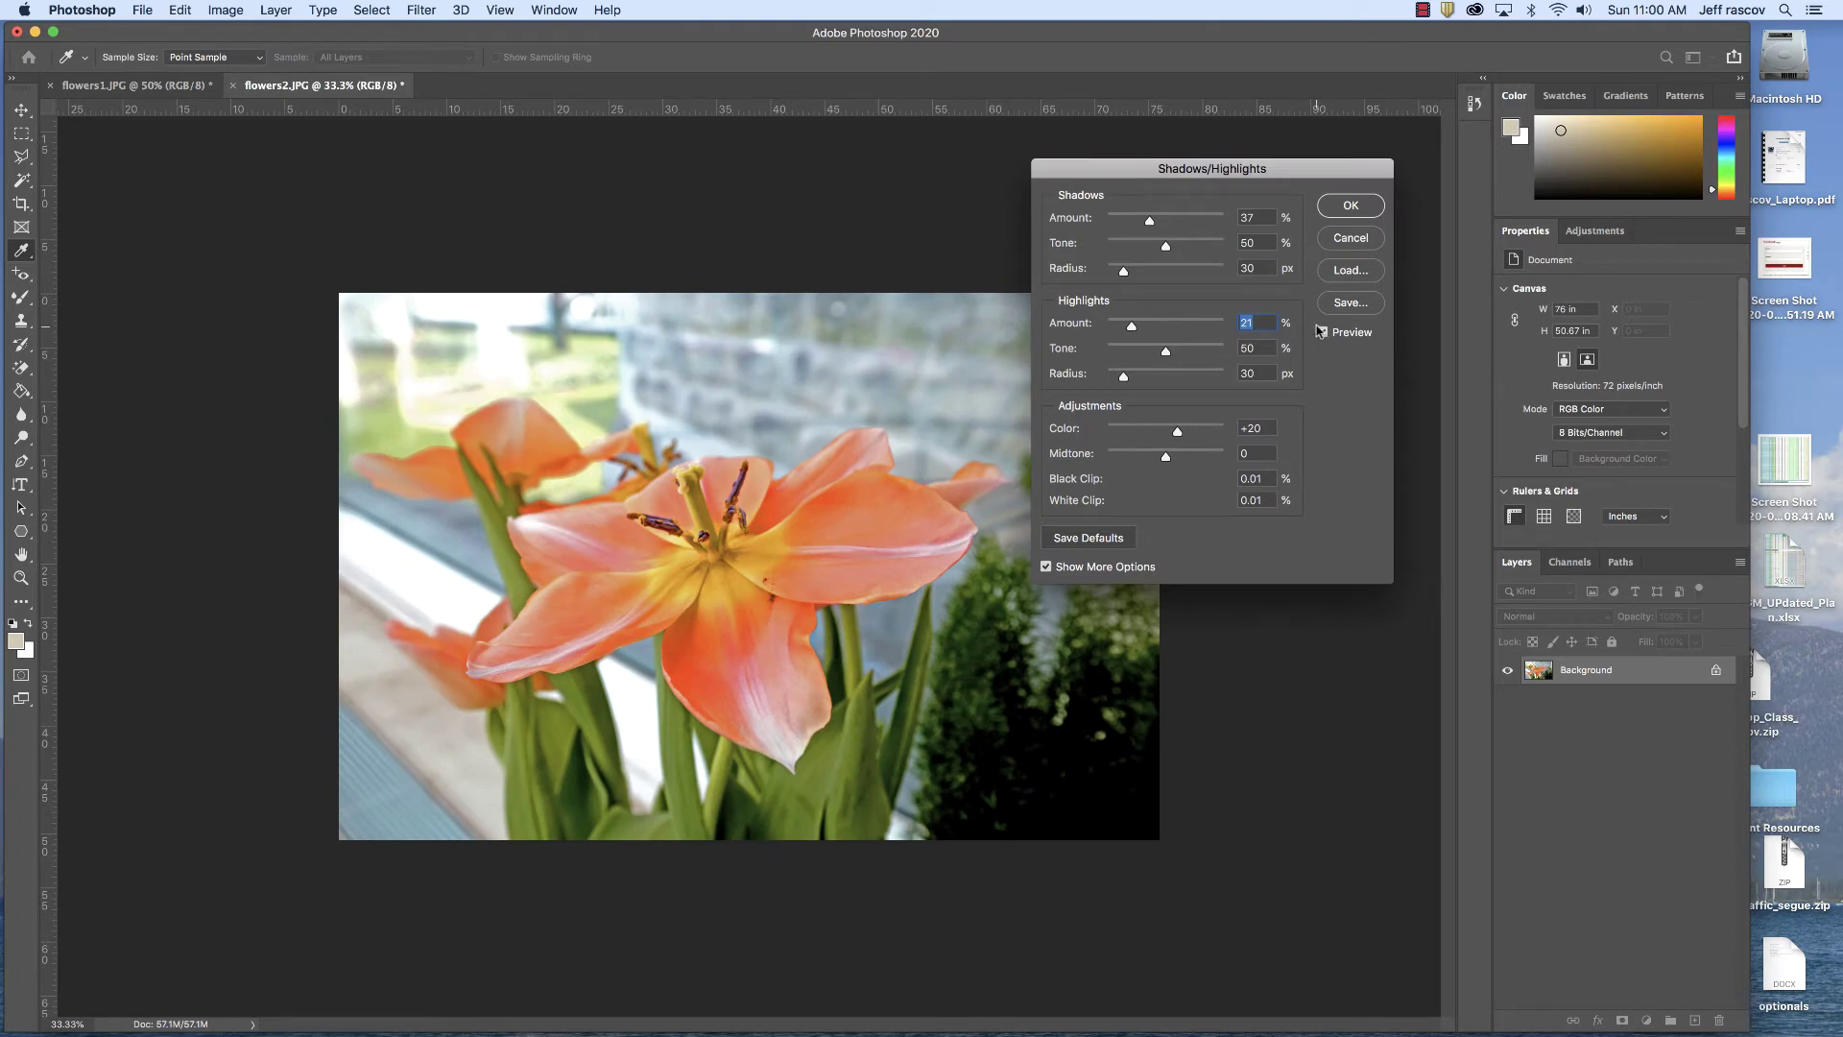
click(1351, 205)
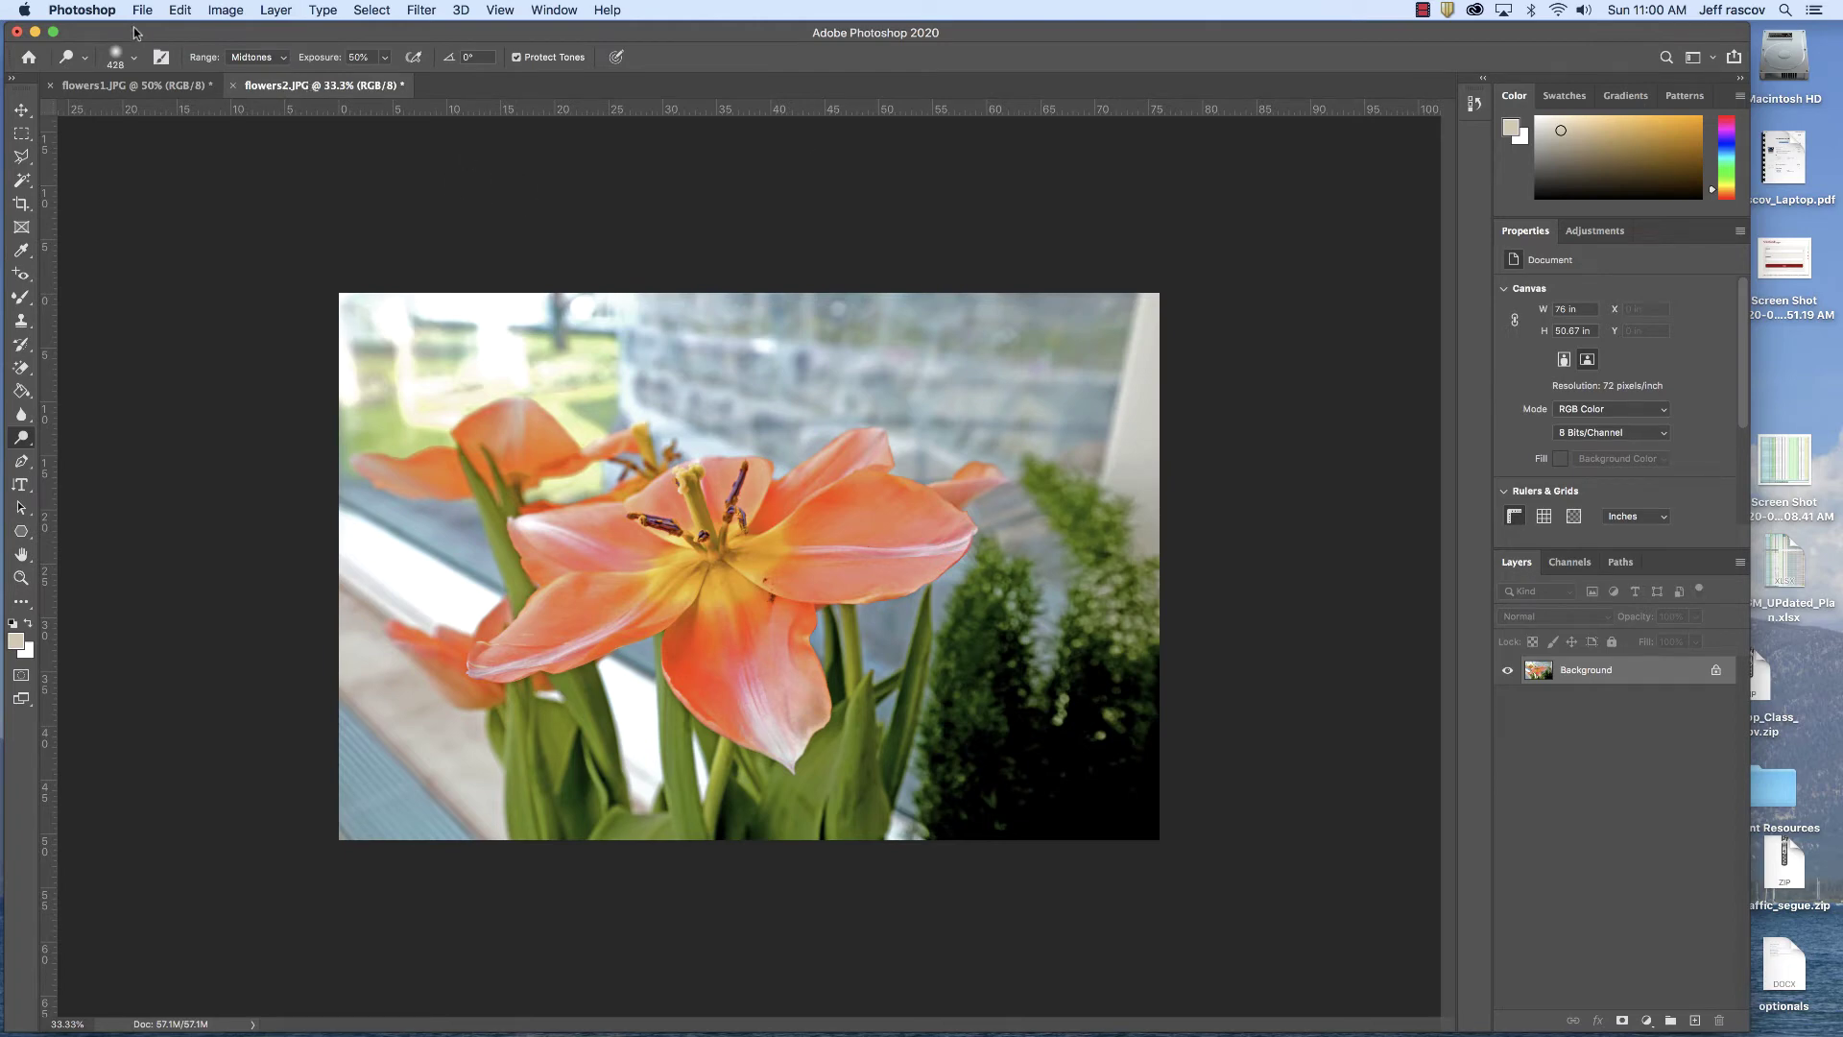
Switch back and forth between flowers1.JPG and flowers2.JPG to review both corrected photos, ending on flowers1.JPG
click(84, 8)
click(101, 4)
click(158, 85)
click(292, 86)
click(134, 86)
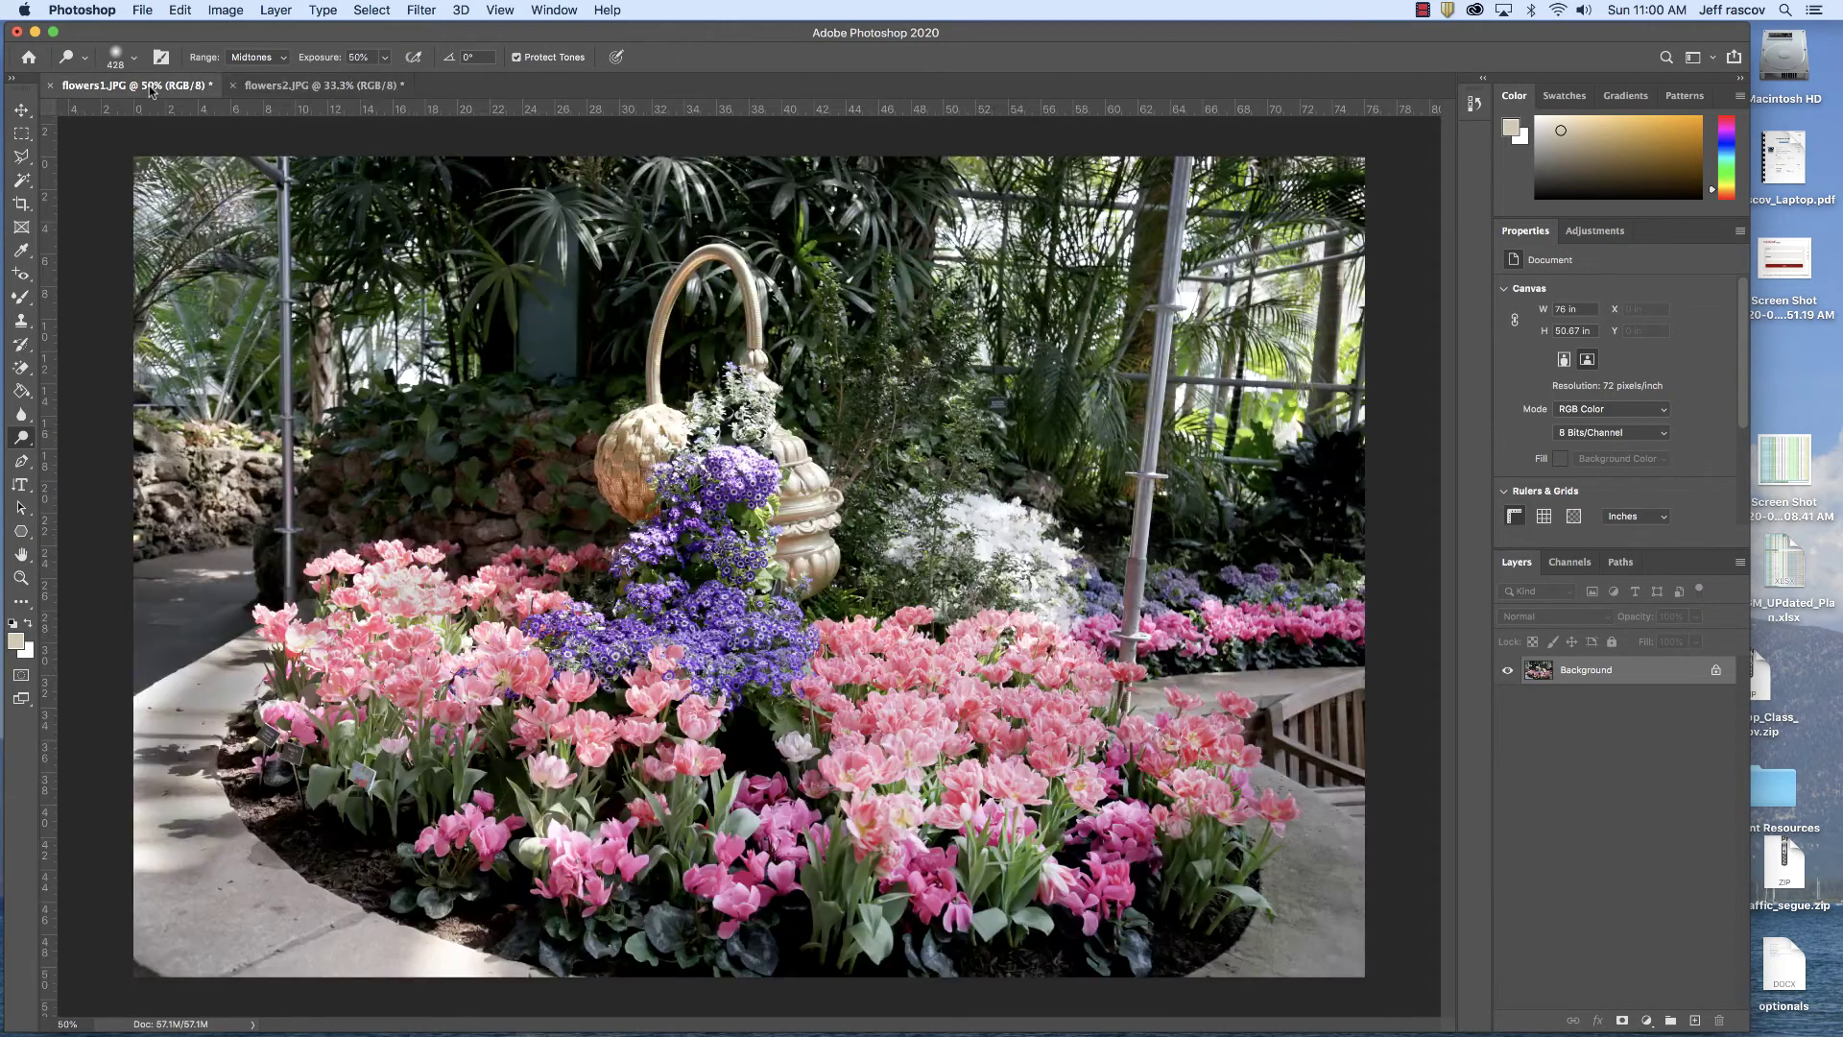
click(336, 86)
click(182, 86)
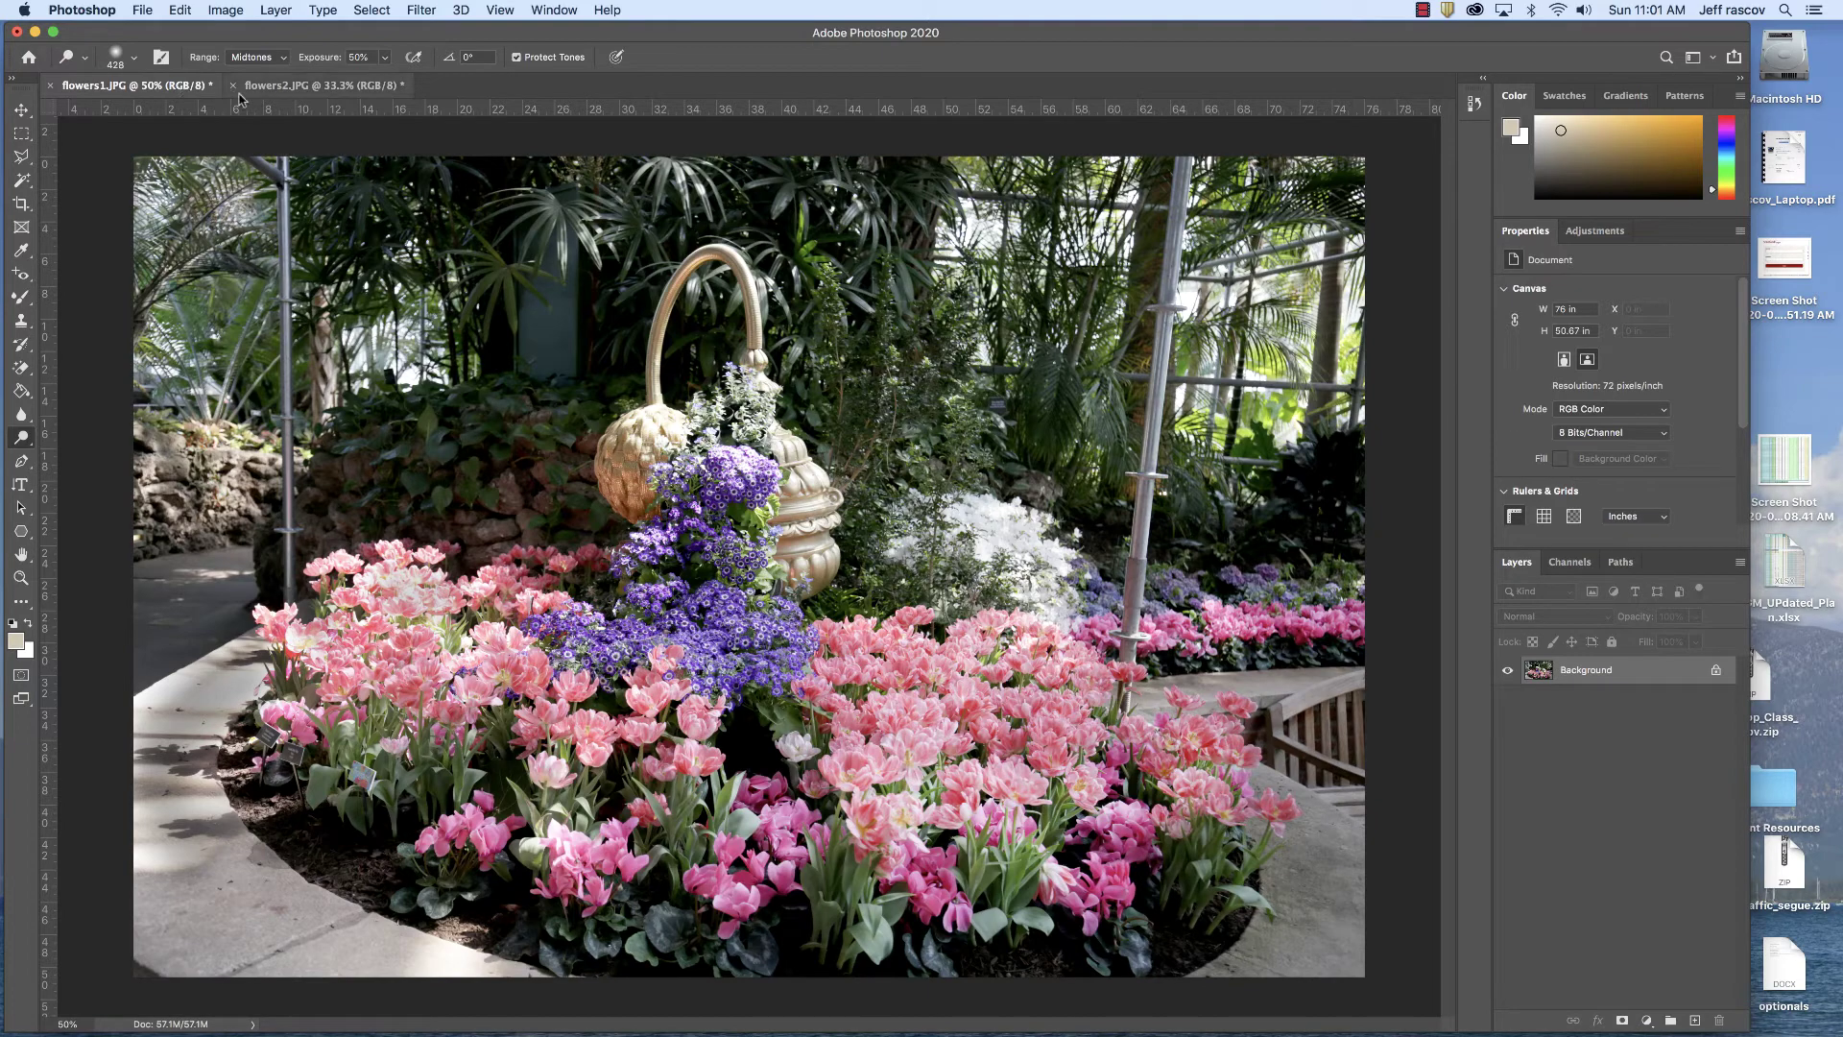
Start a Black & White adjustment on flowers1.JPG with Reds 34%, Yellows 74%, Greens 116% and Magentas 97%
click(225, 9)
mouse_move(270, 62)
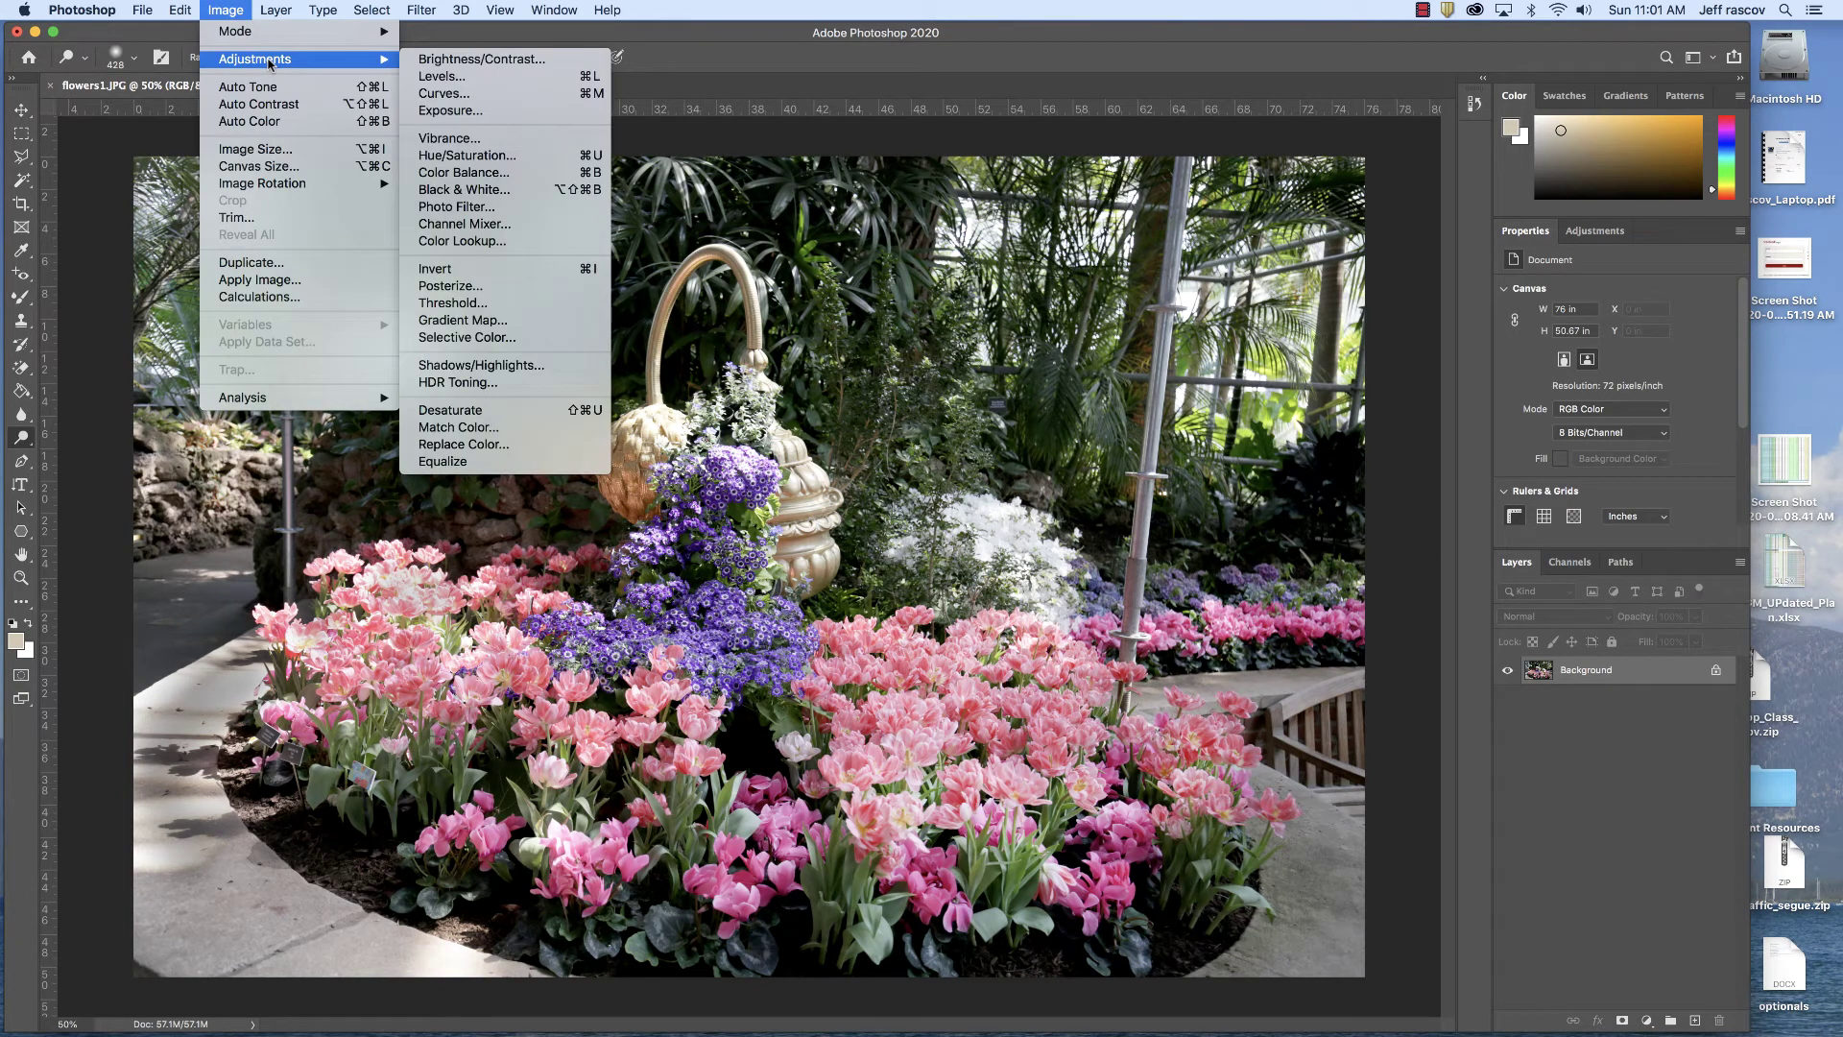
click(496, 190)
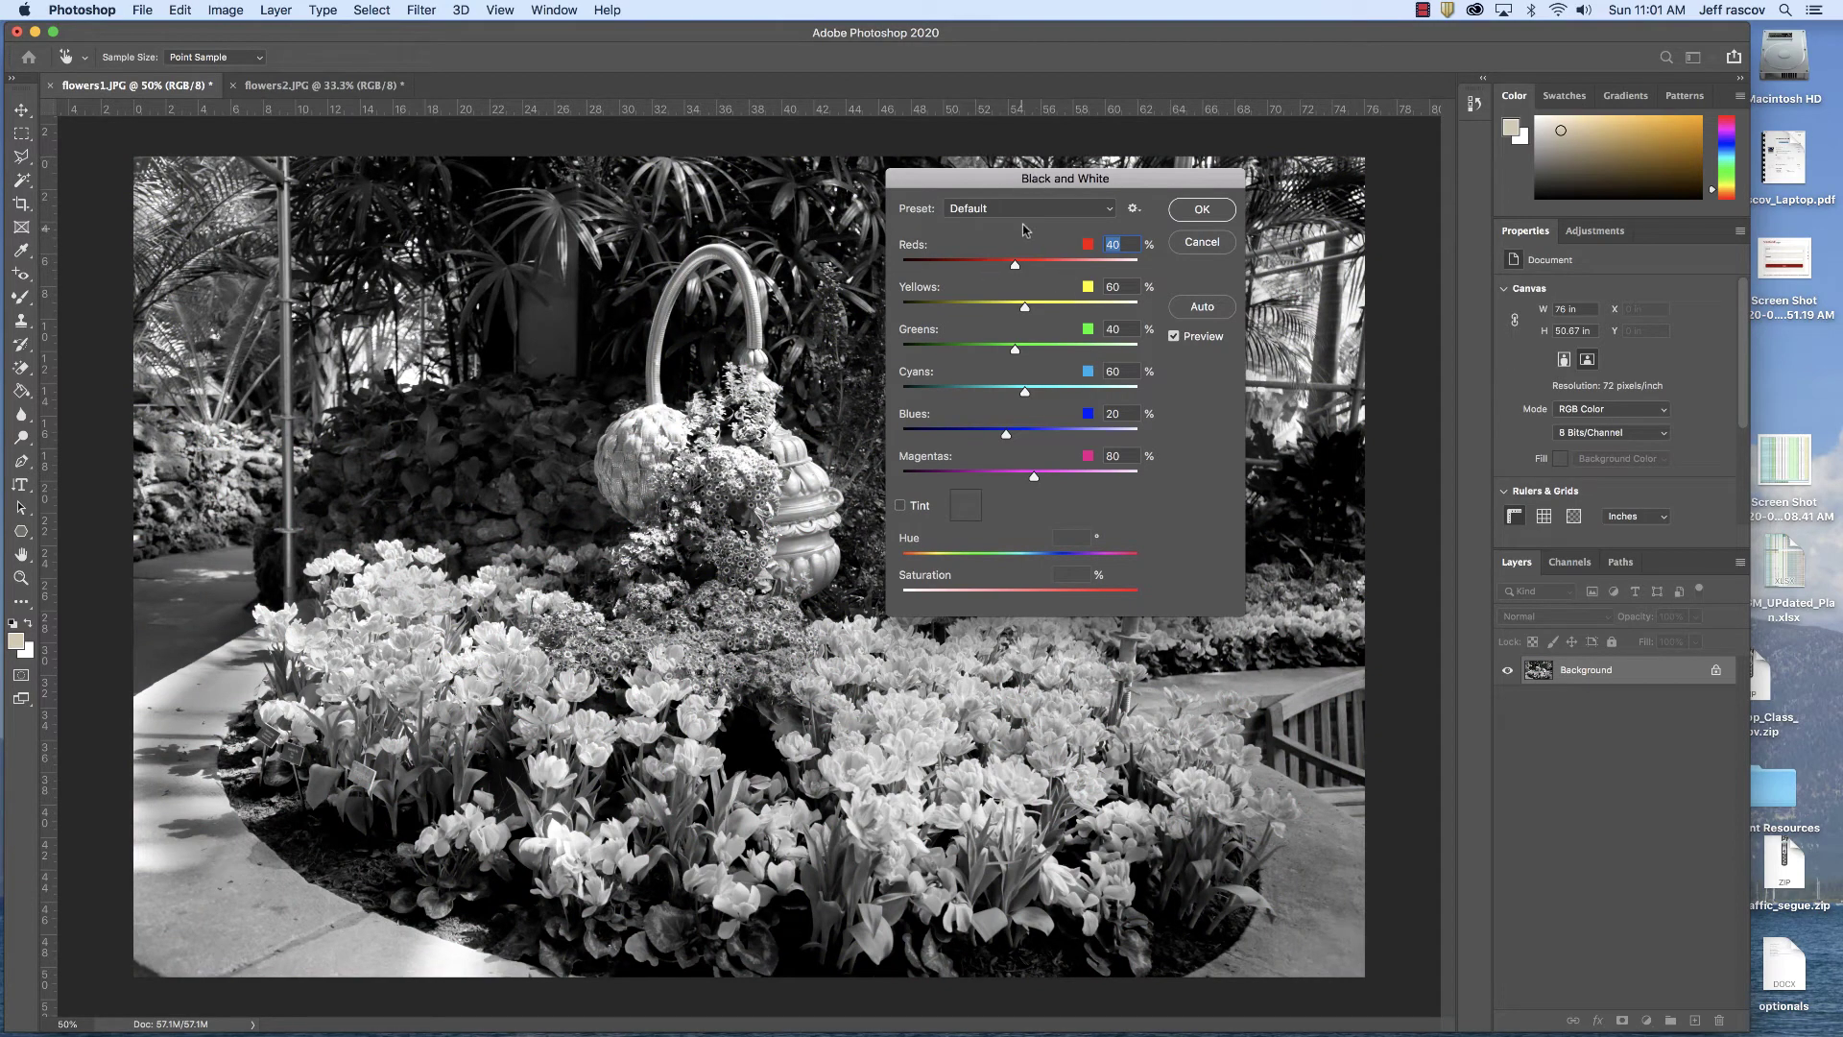
drag(1094, 178, 1303, 174)
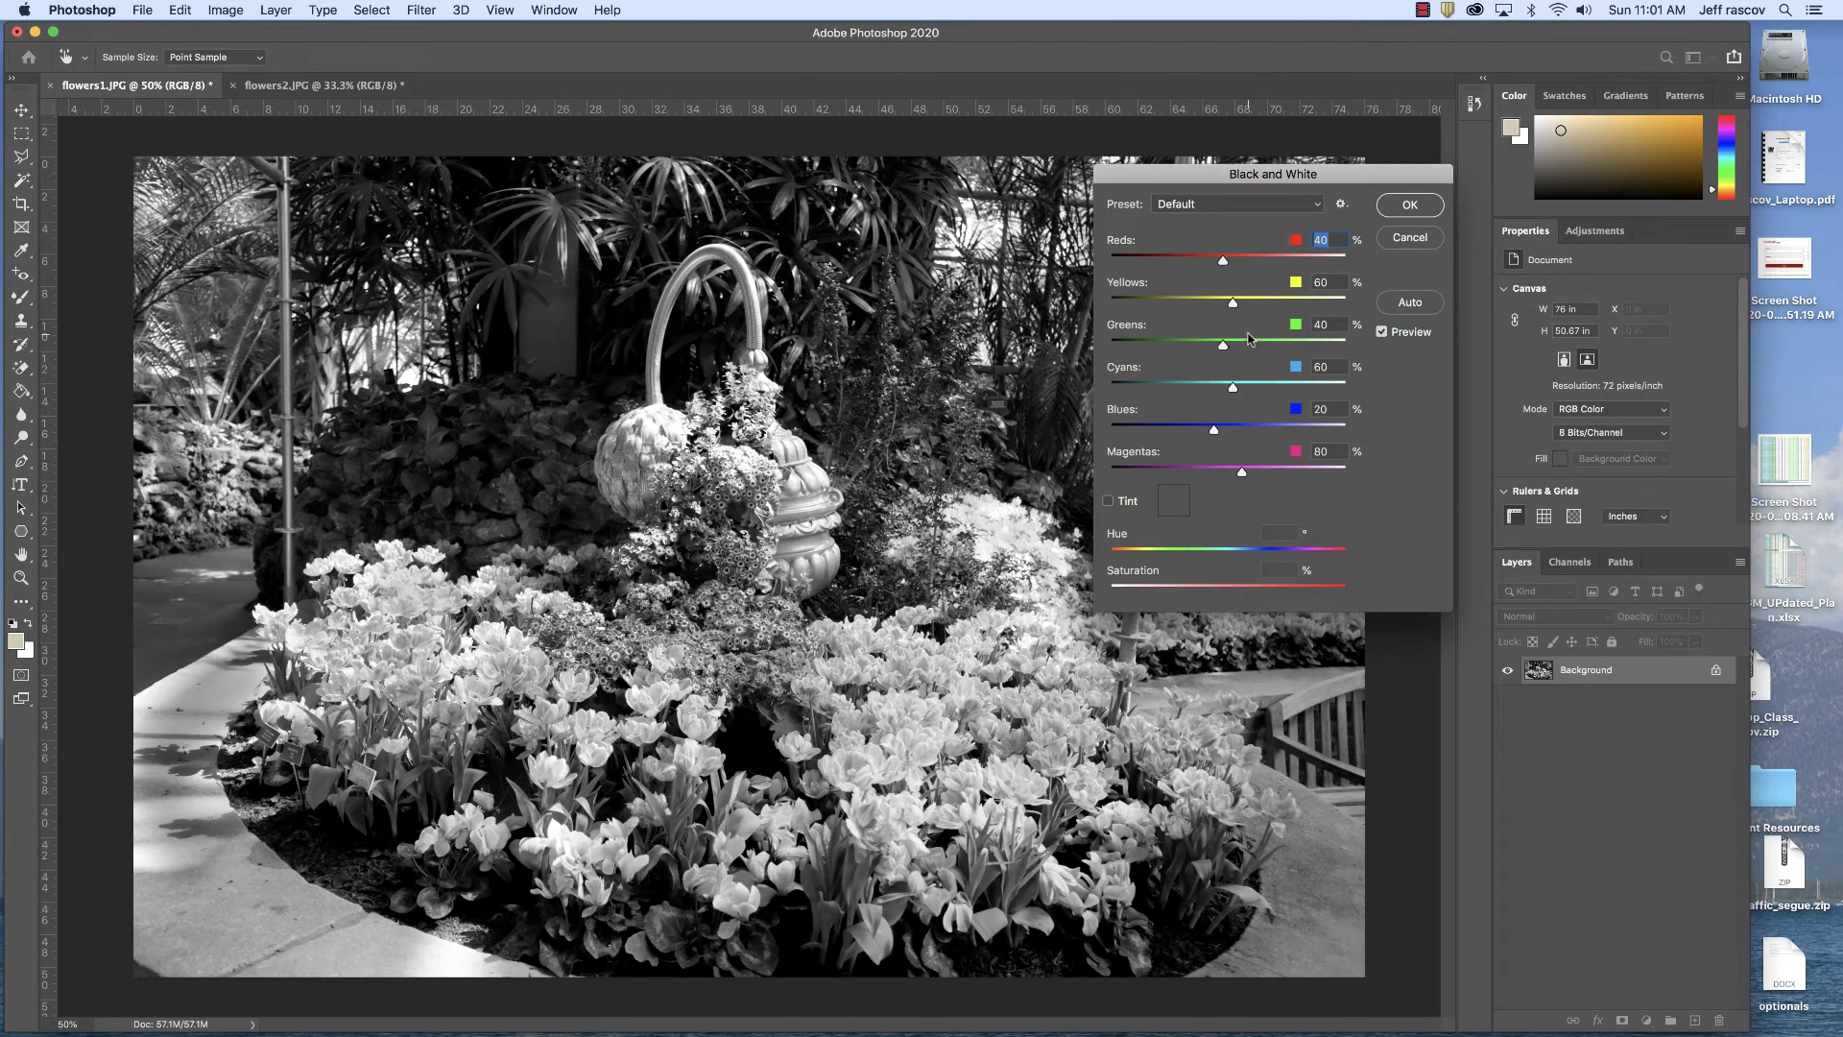
mouse_move(1222, 260)
mouse_down()
mouse_move(1263, 265)
mouse_move(1233, 264)
mouse_up()
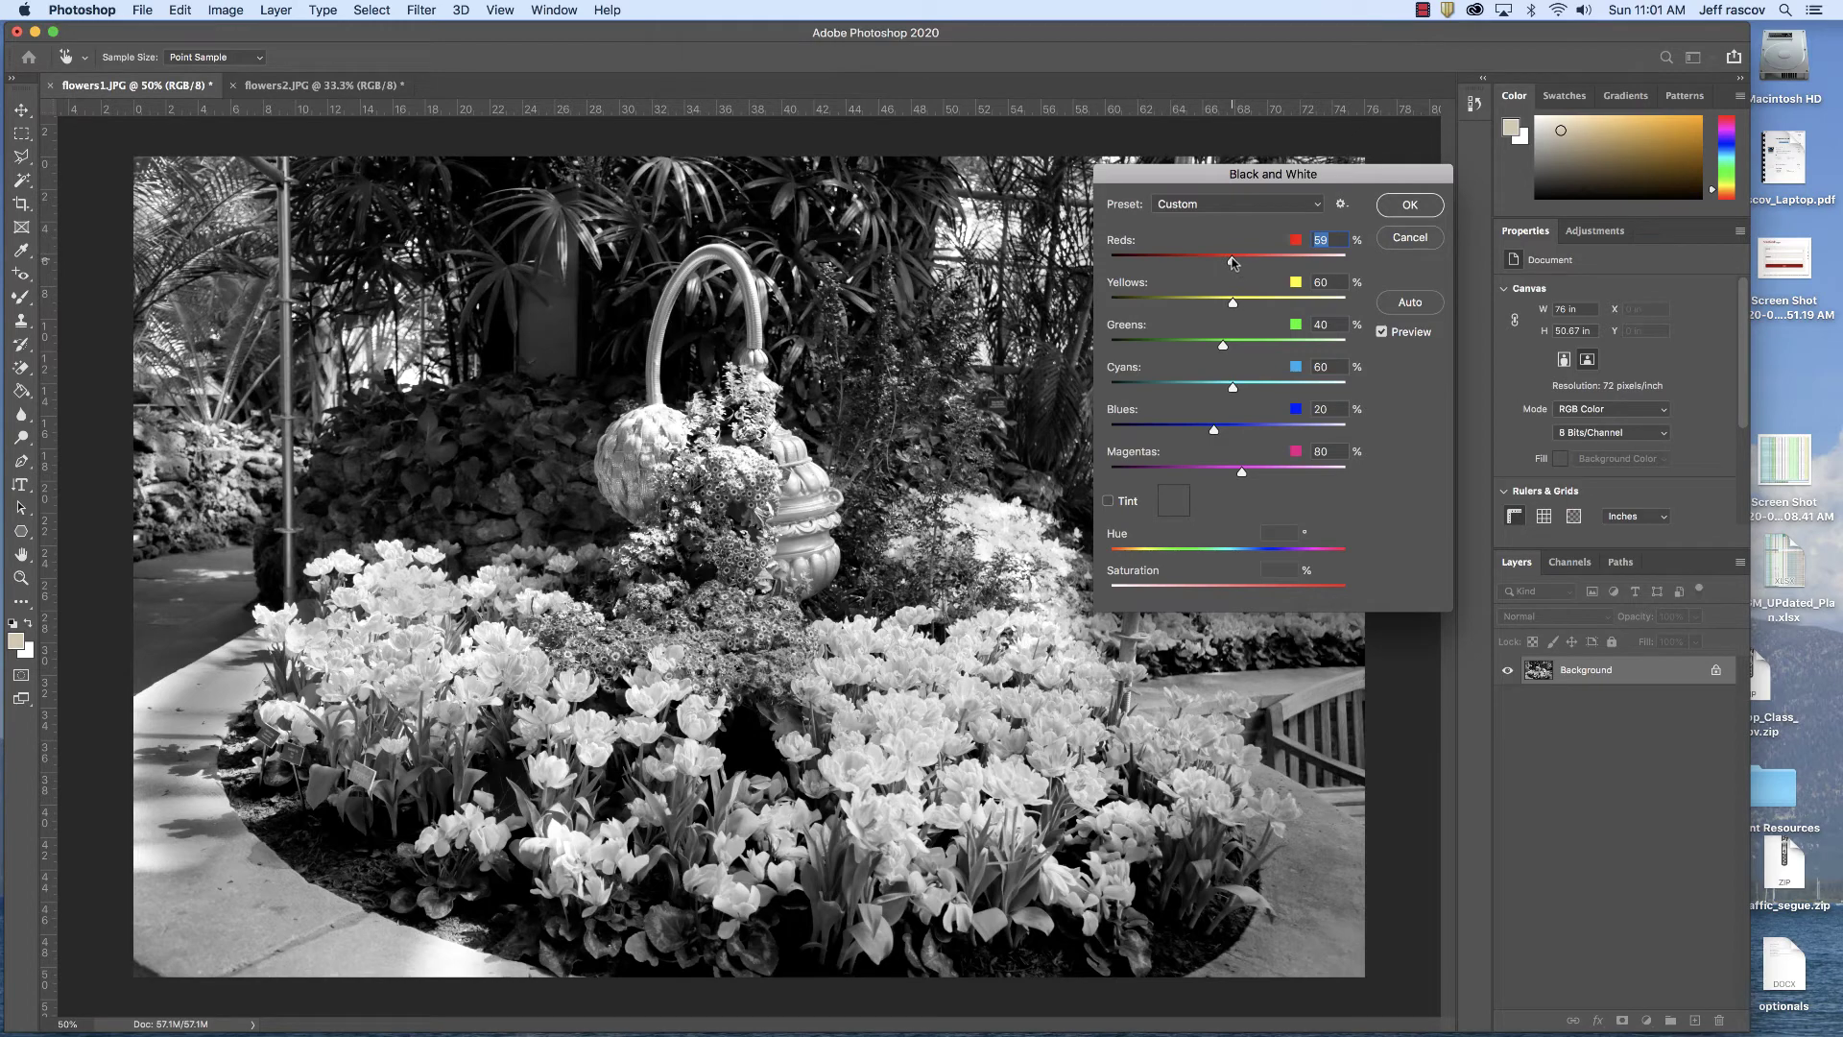
drag(1232, 261, 1260, 341)
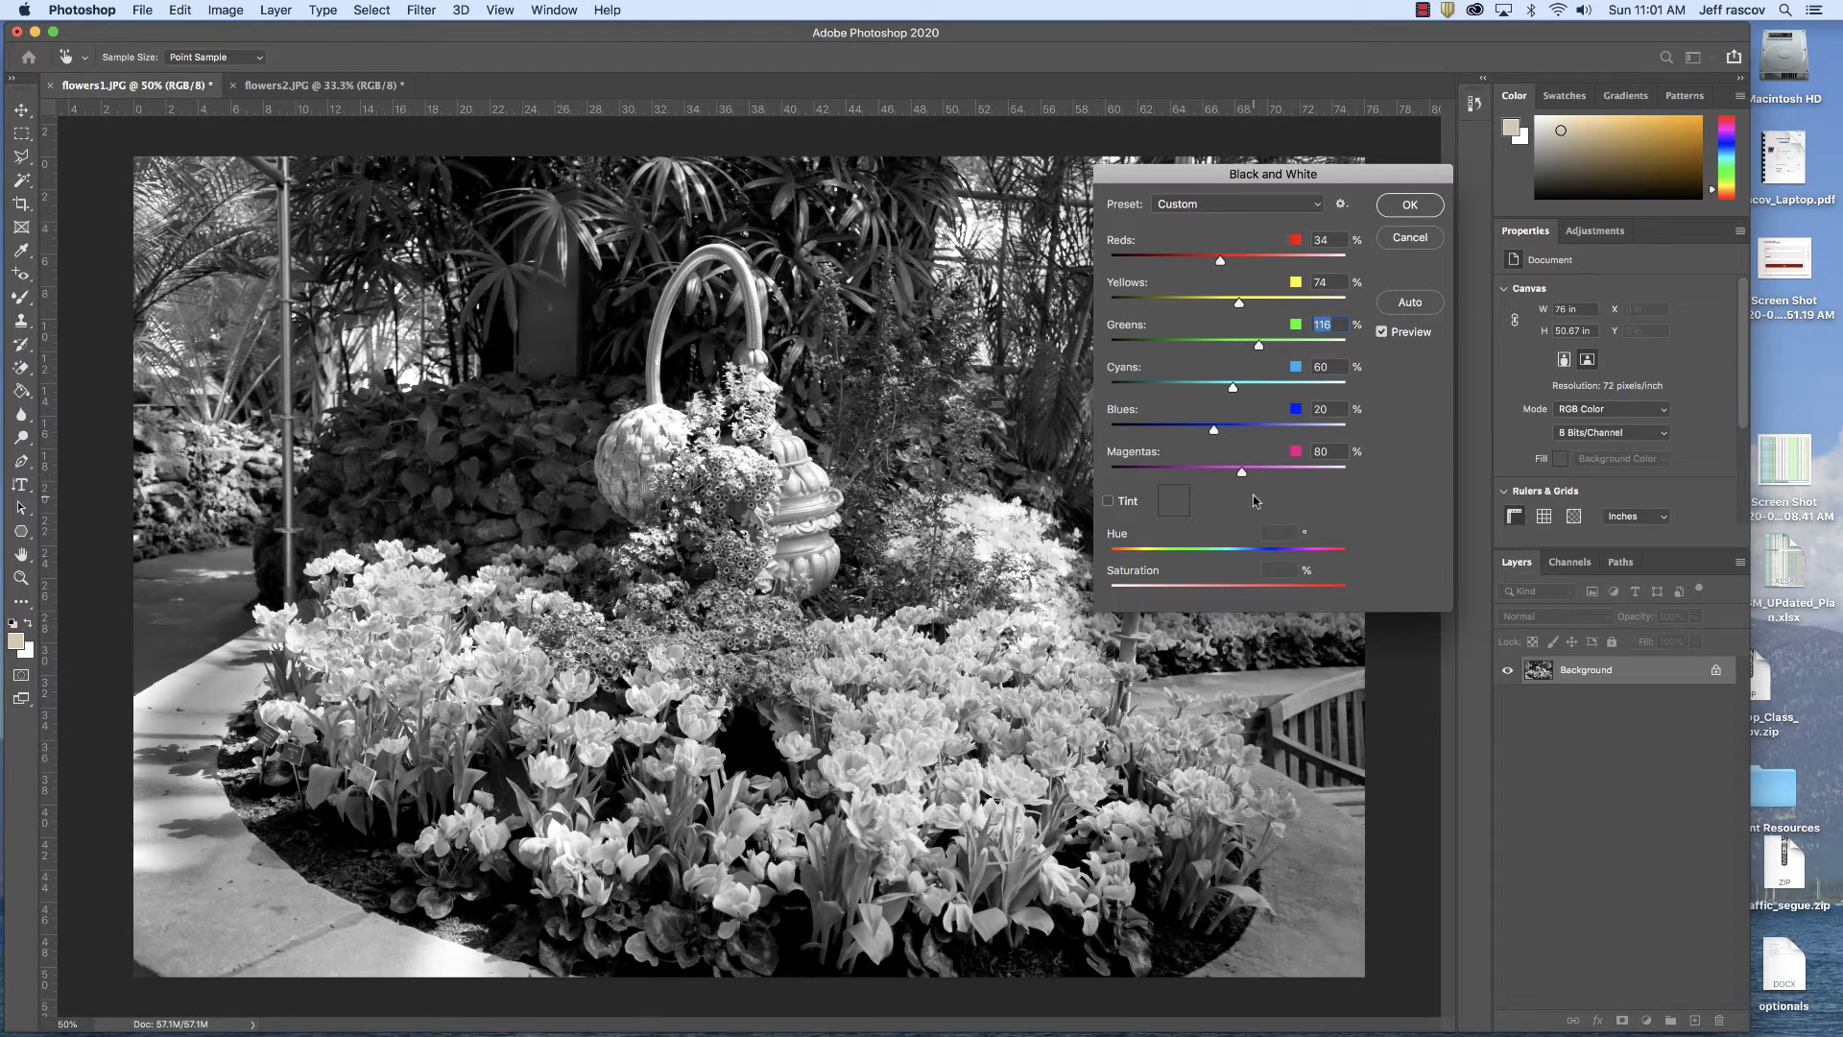
mouse_move(1243, 472)
mouse_down()
mouse_move(1267, 474)
mouse_move(1252, 474)
mouse_up()
Toggle the Black & White preview to compare it with the color photo, and apply the adjustment
click(1383, 332)
click(1383, 332)
click(1383, 332)
click(1383, 332)
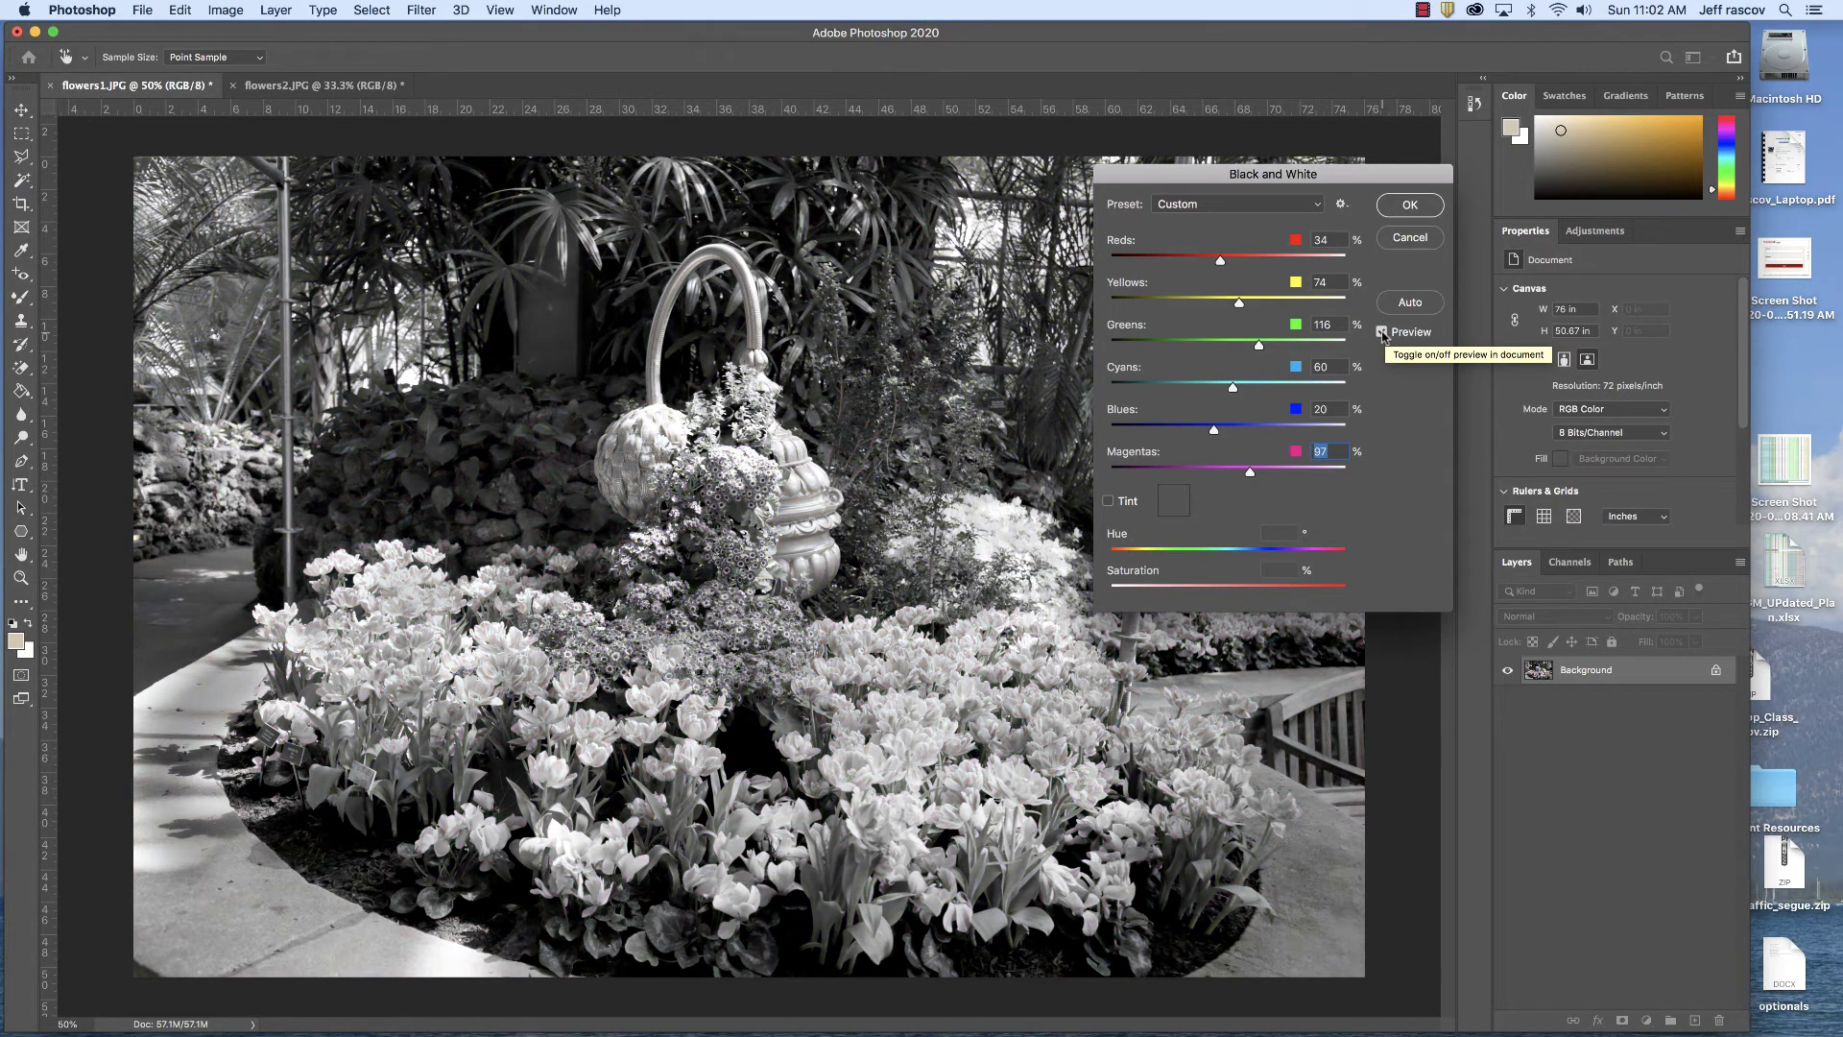
click(1409, 205)
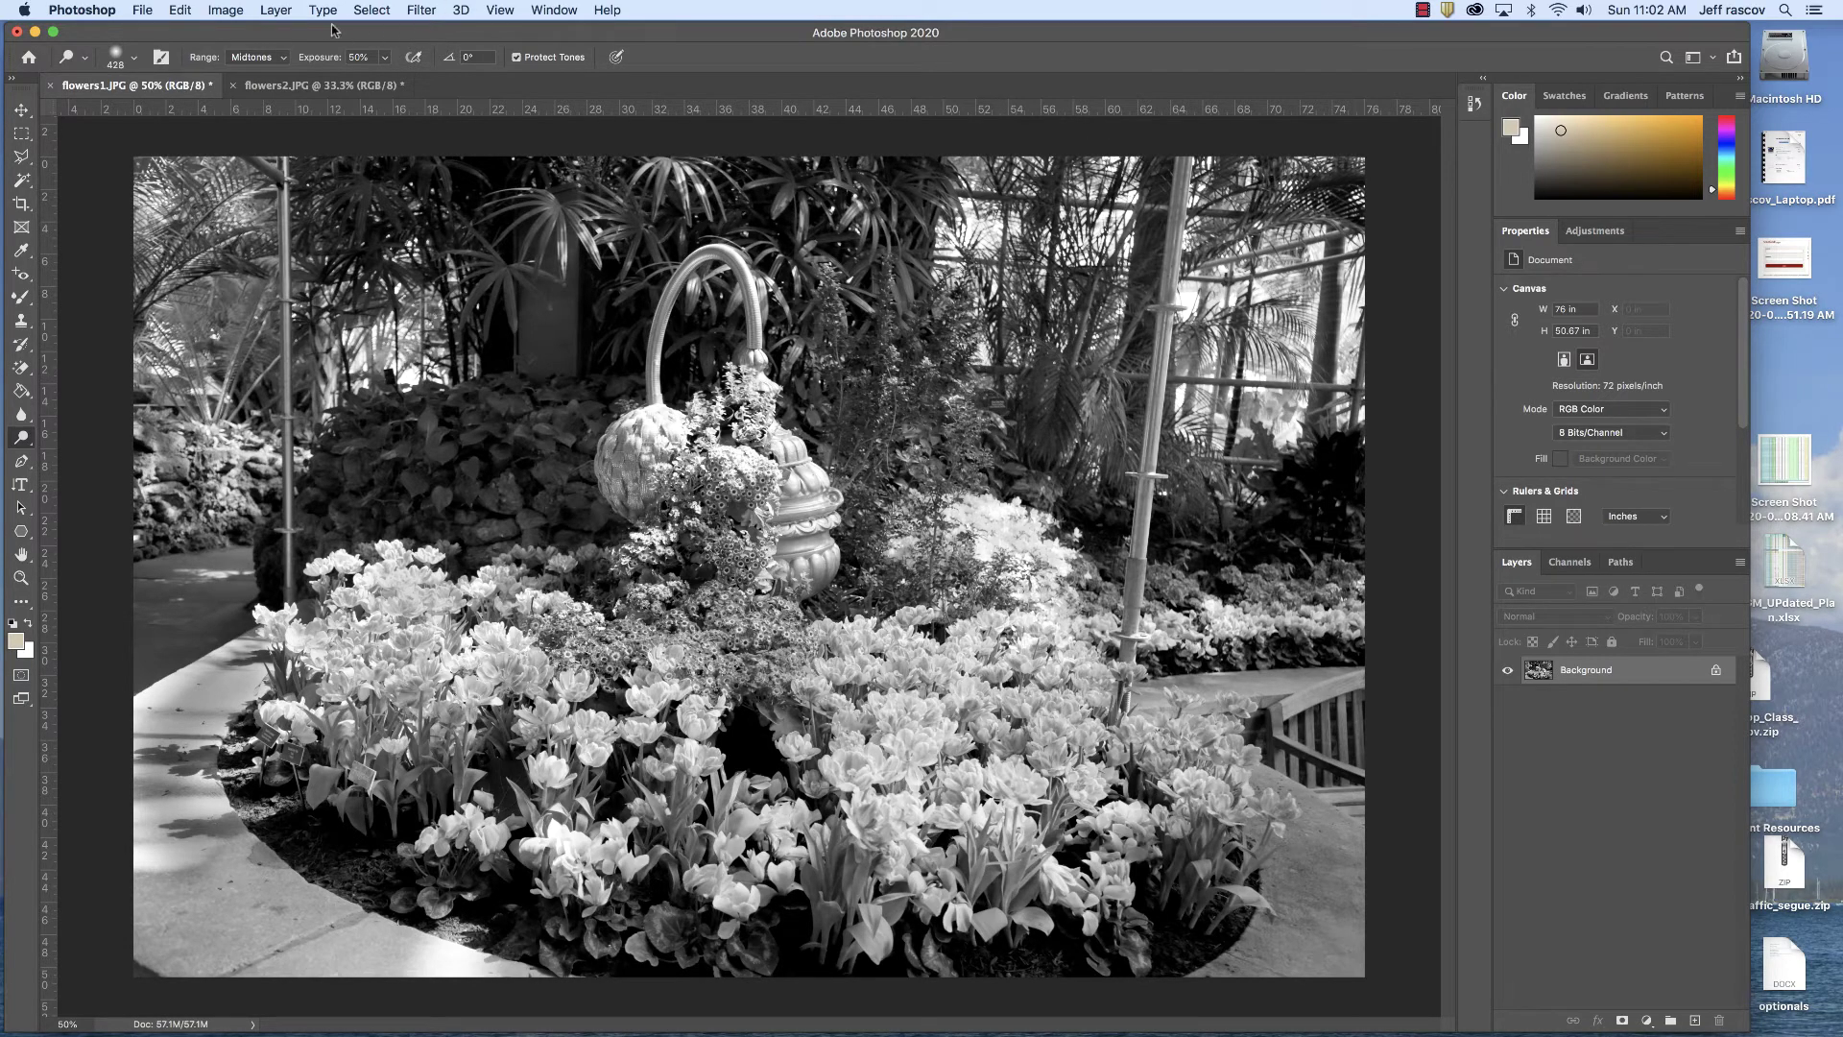
Undo the Black & White adjustment on flowers1.JPG
click(182, 8)
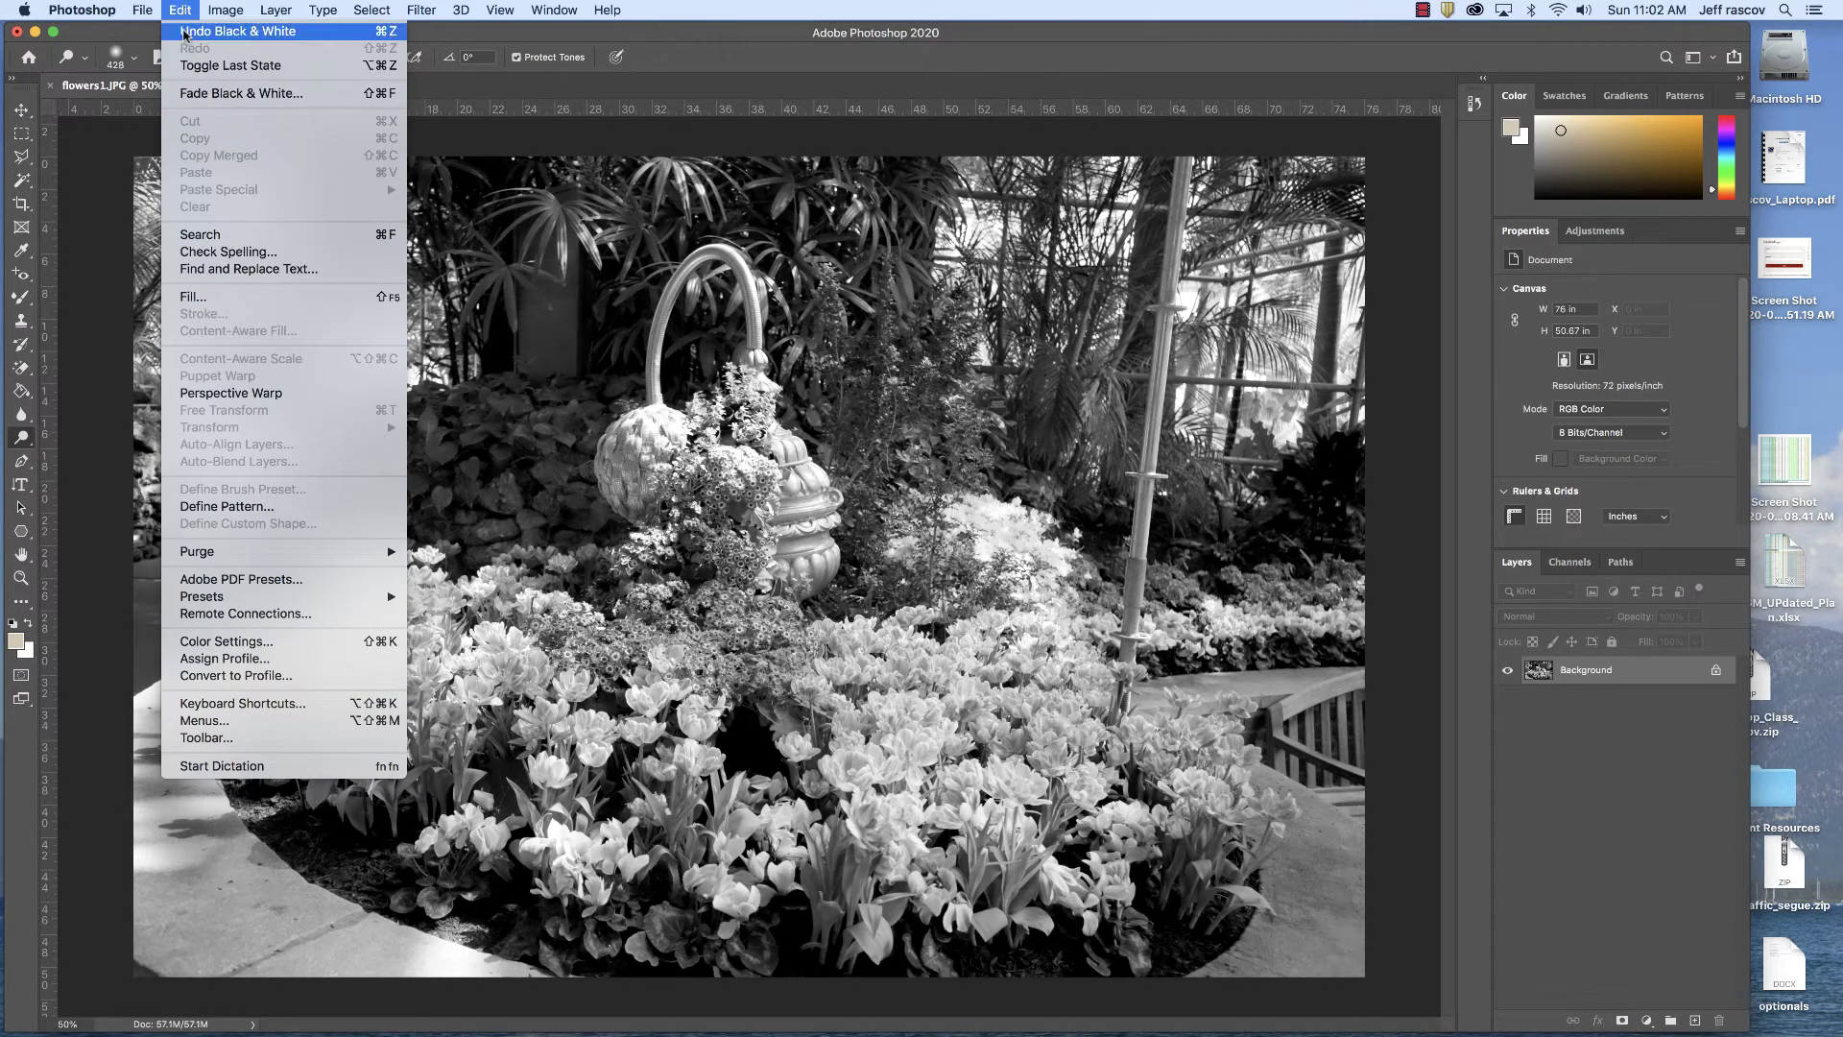
click(185, 35)
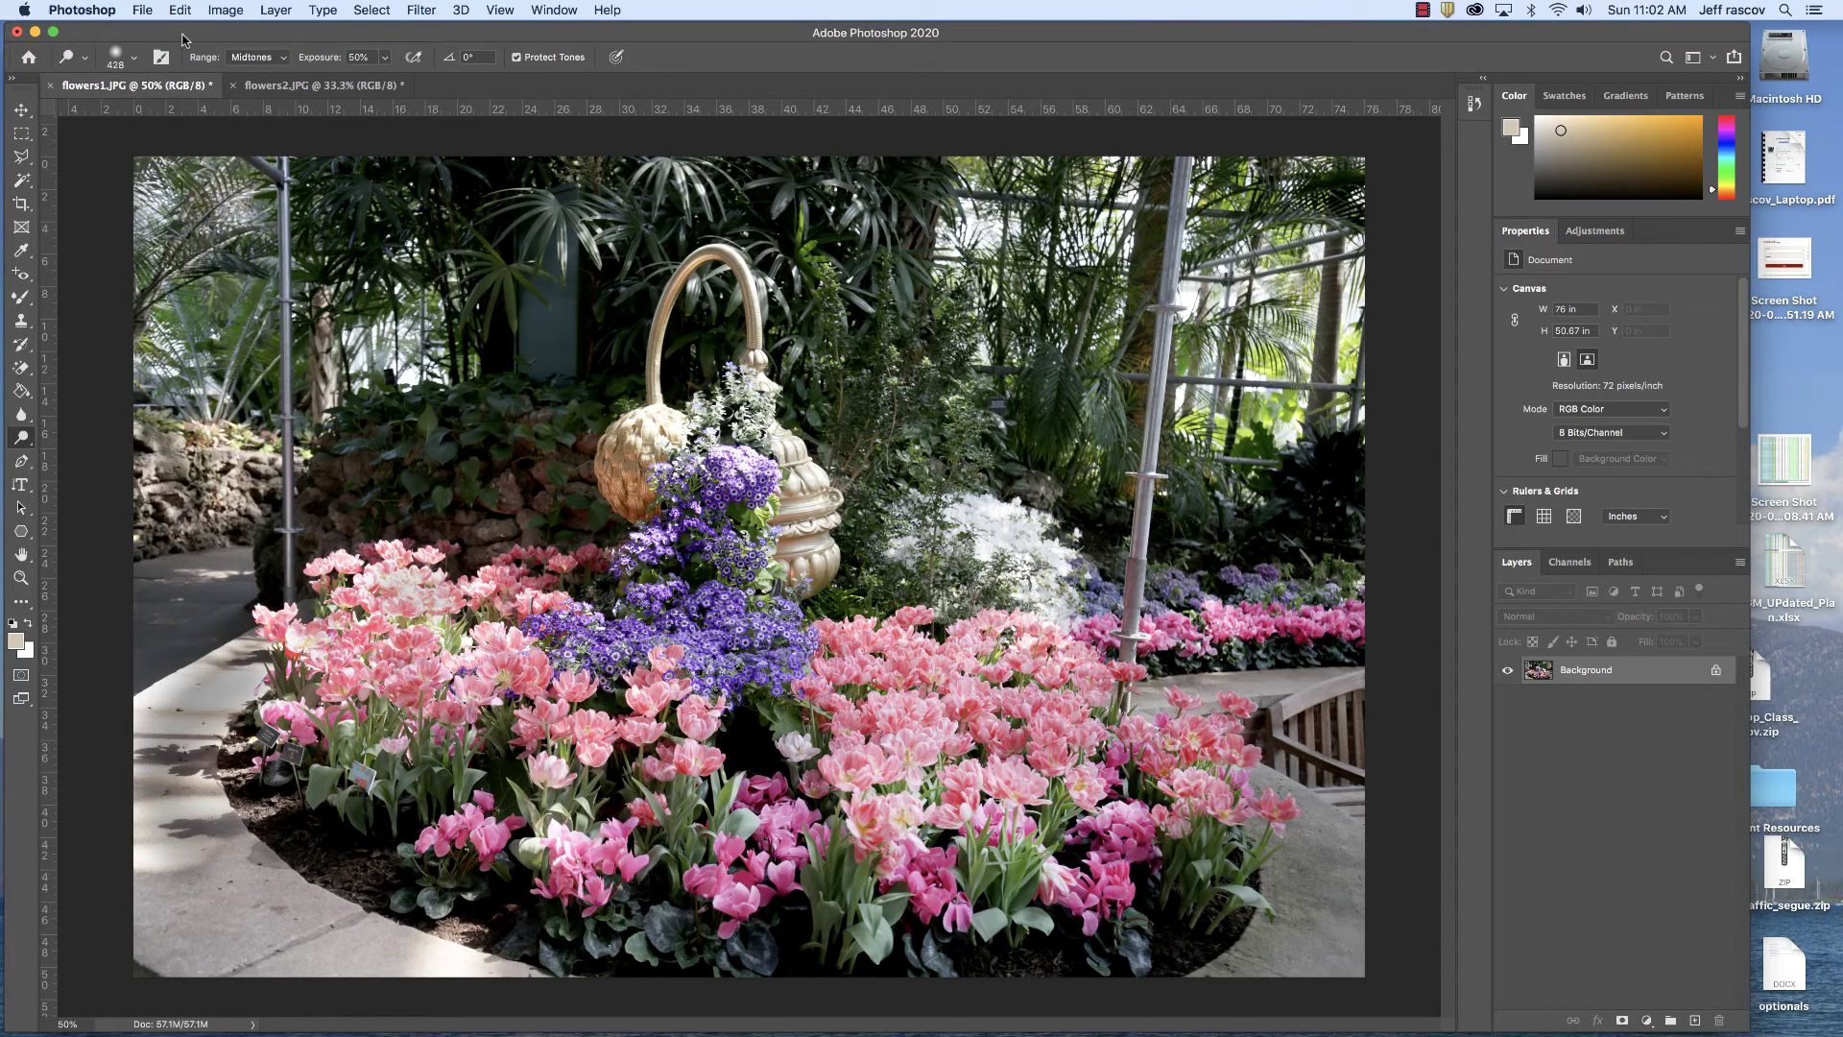
Convert flowers1.JPG to Grayscale mode, discarding its color information
click(225, 10)
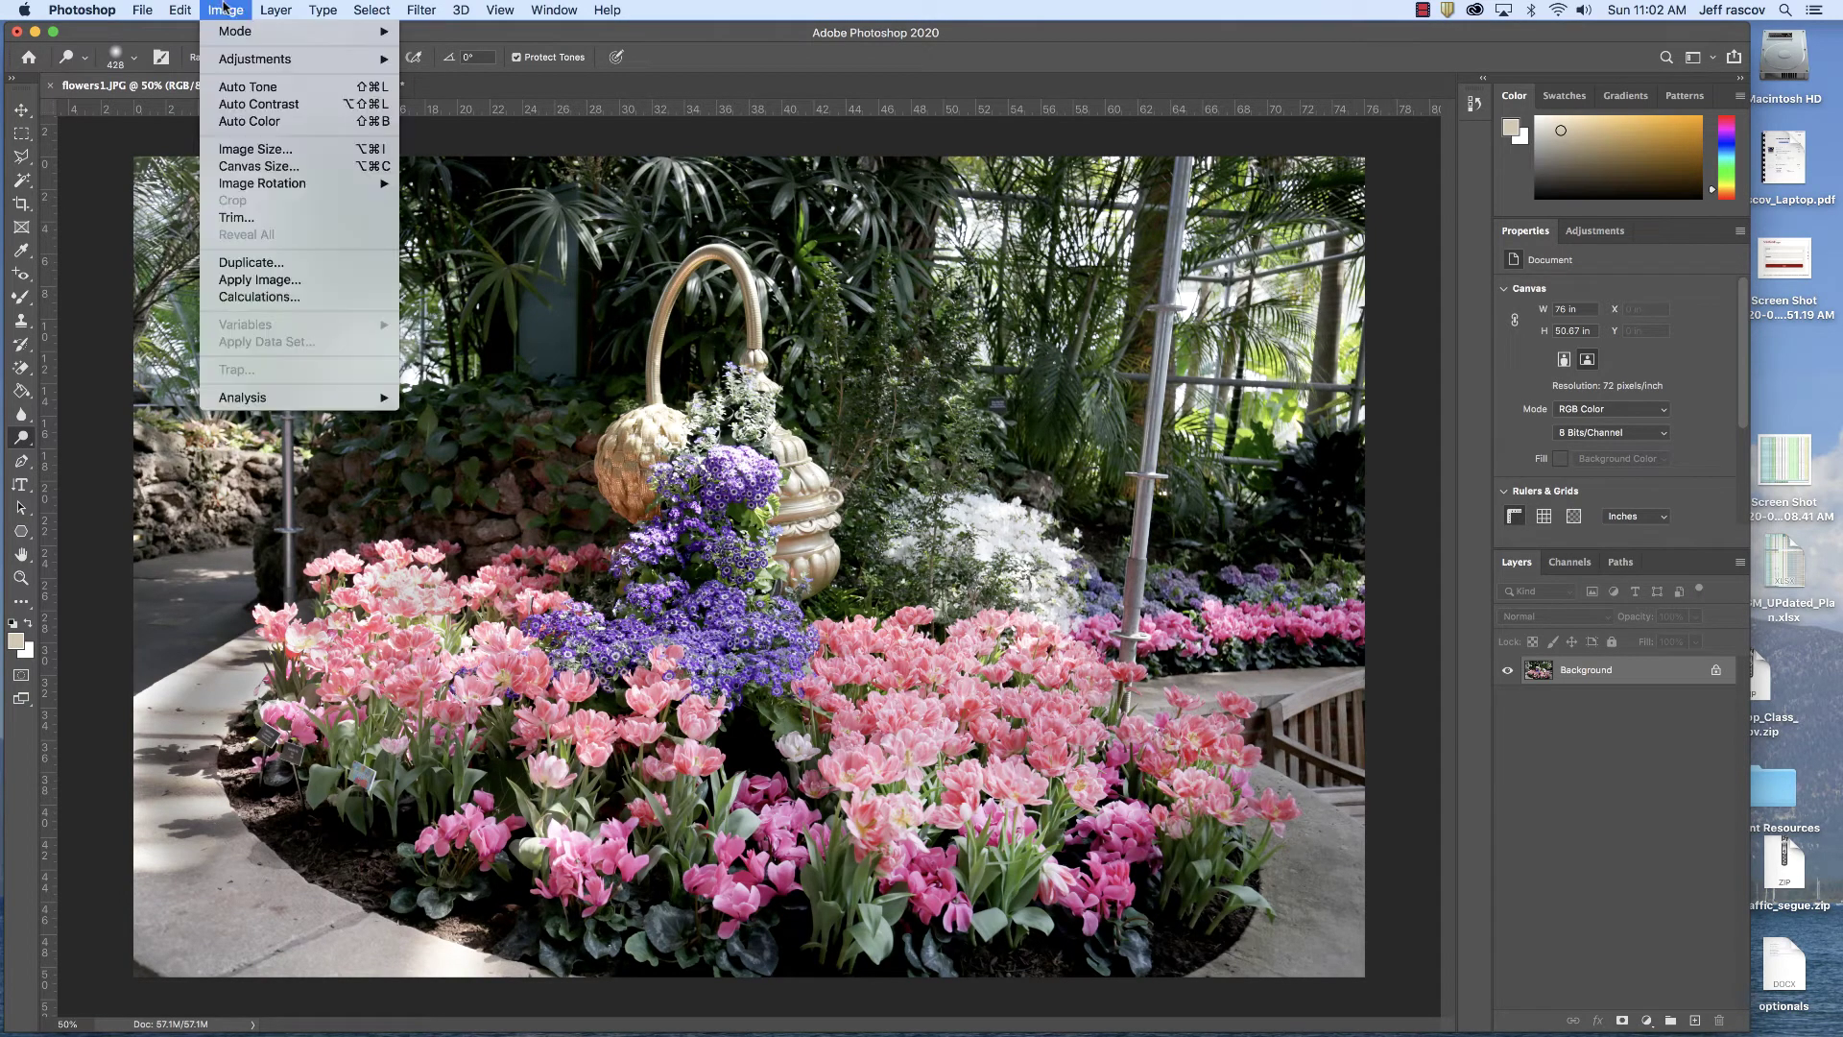
mouse_move(221, 35)
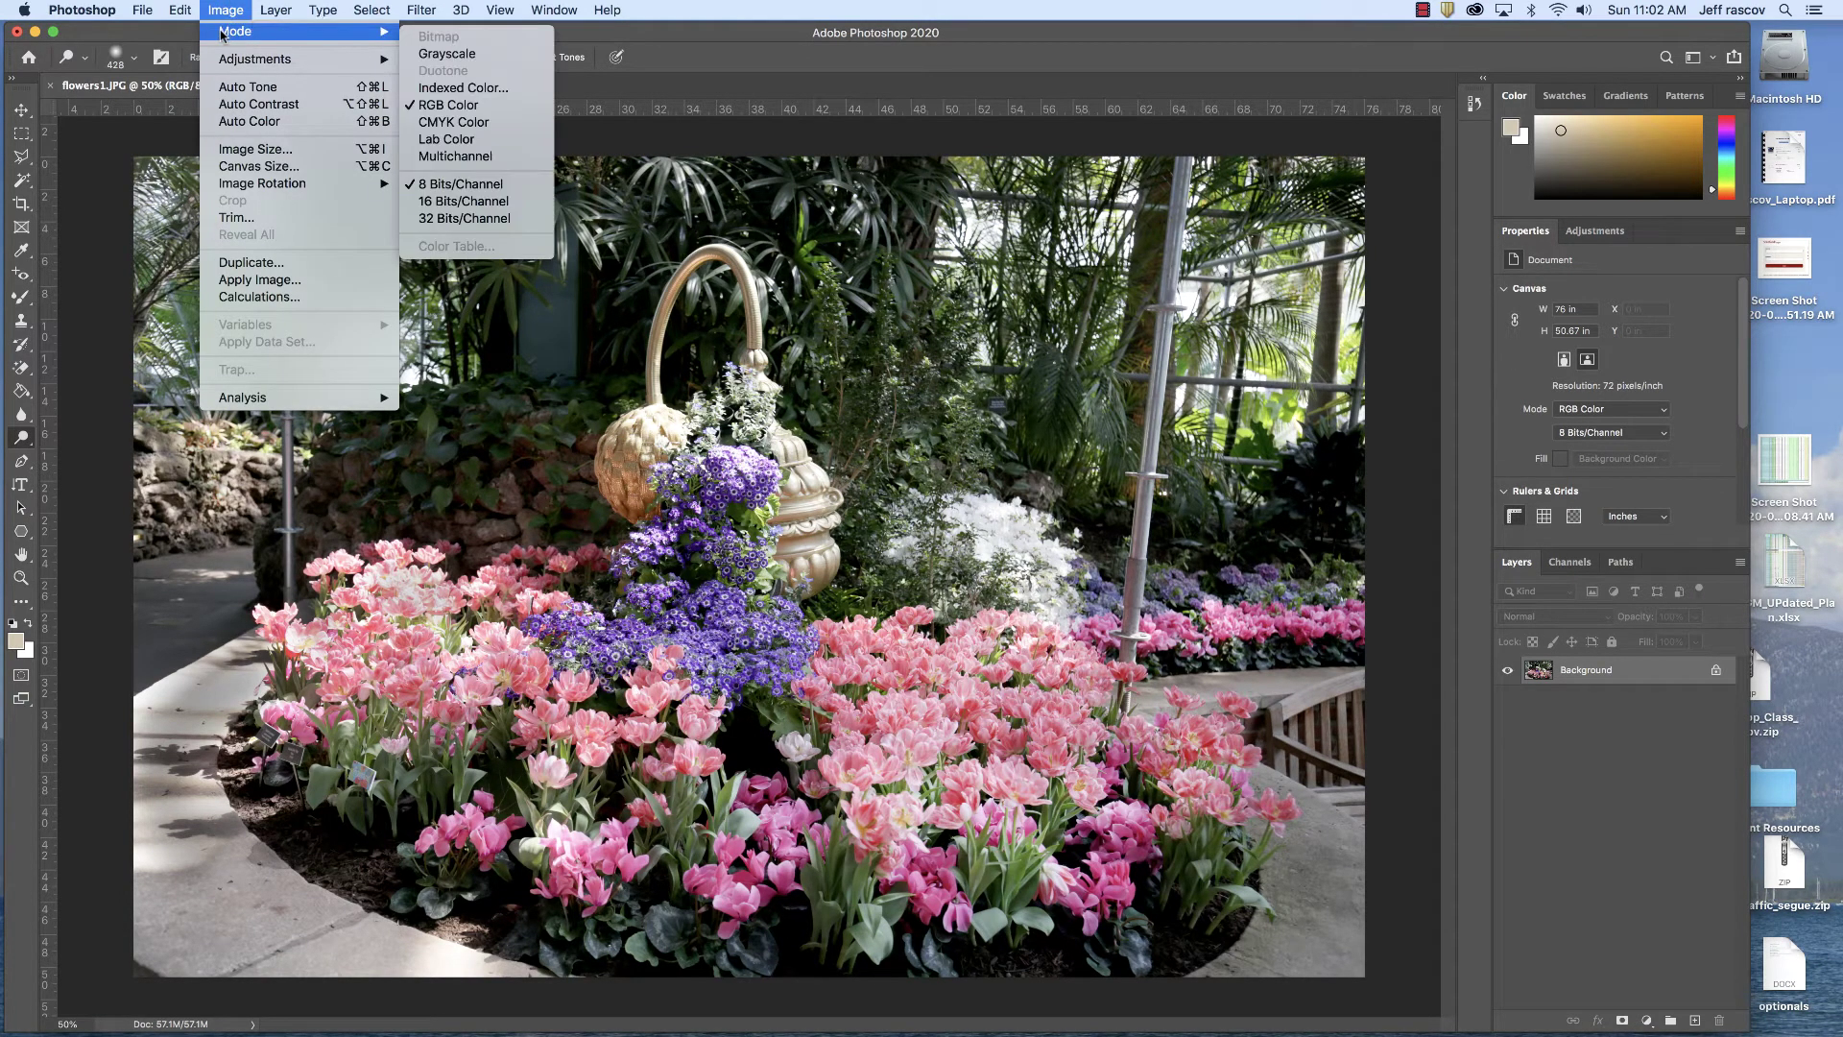
click(440, 60)
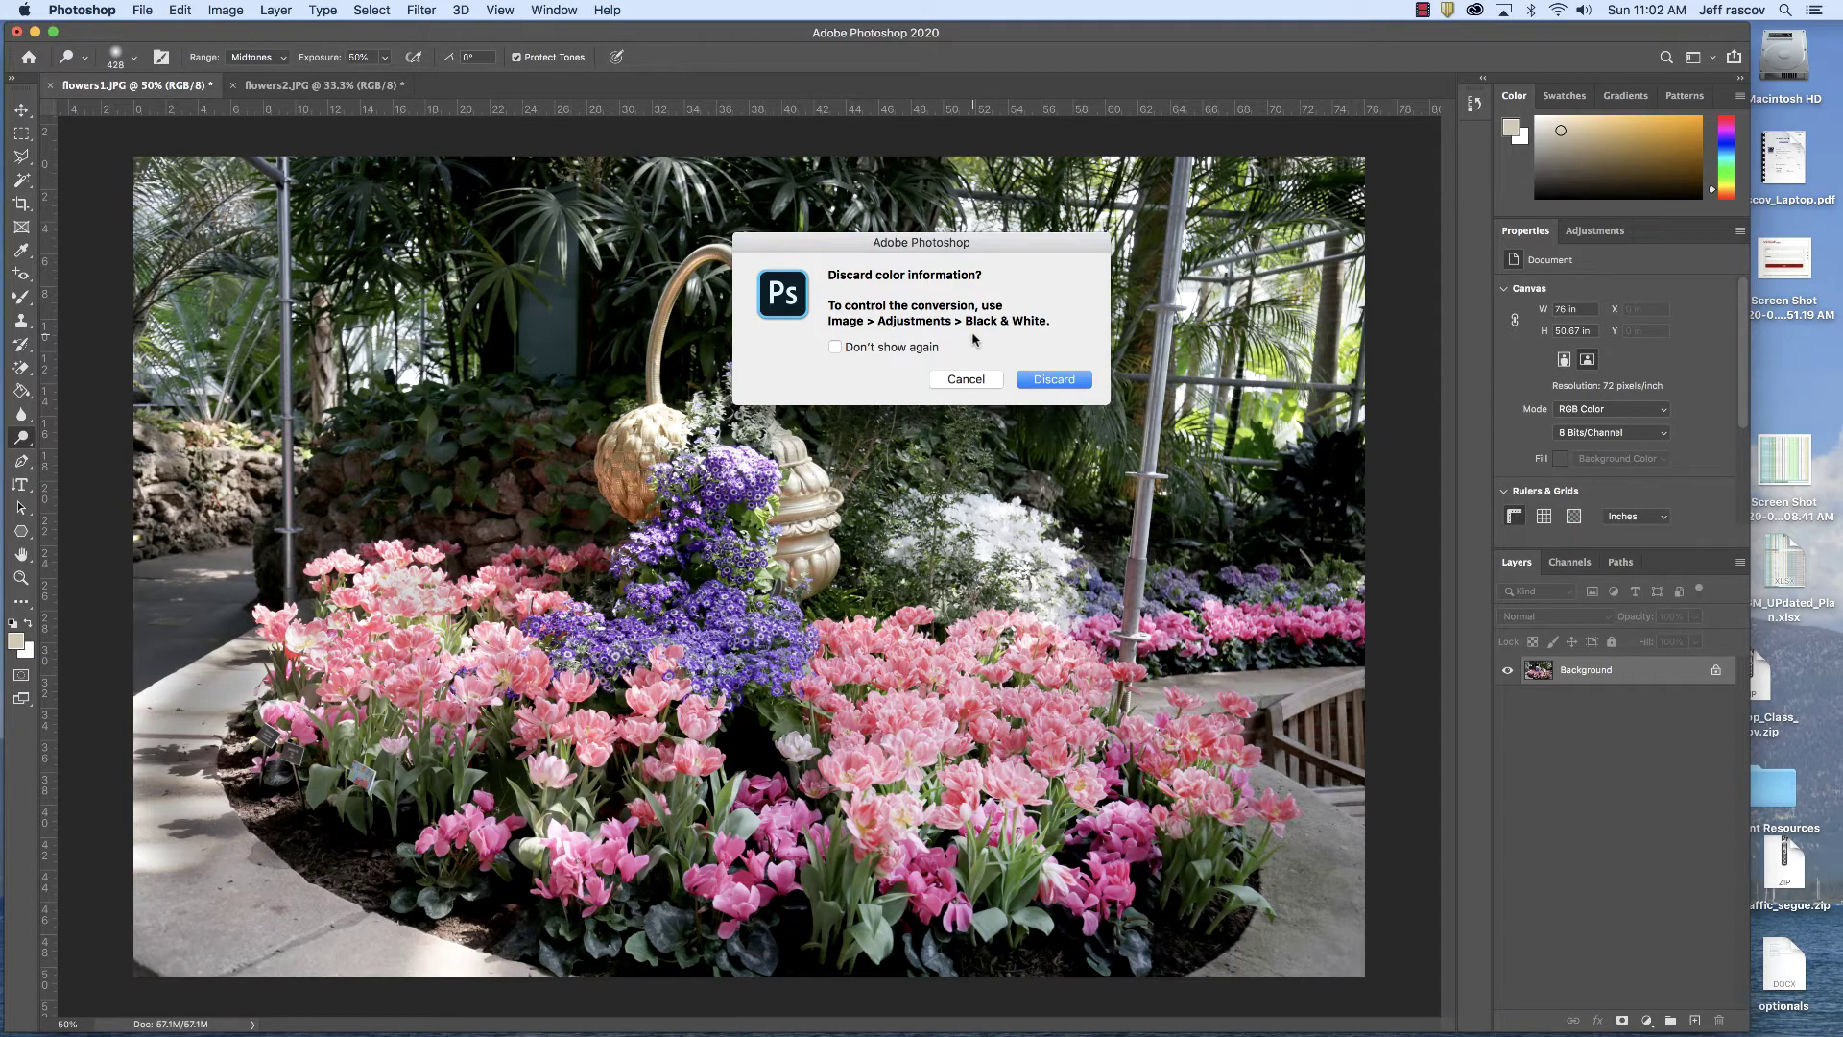
click(1055, 380)
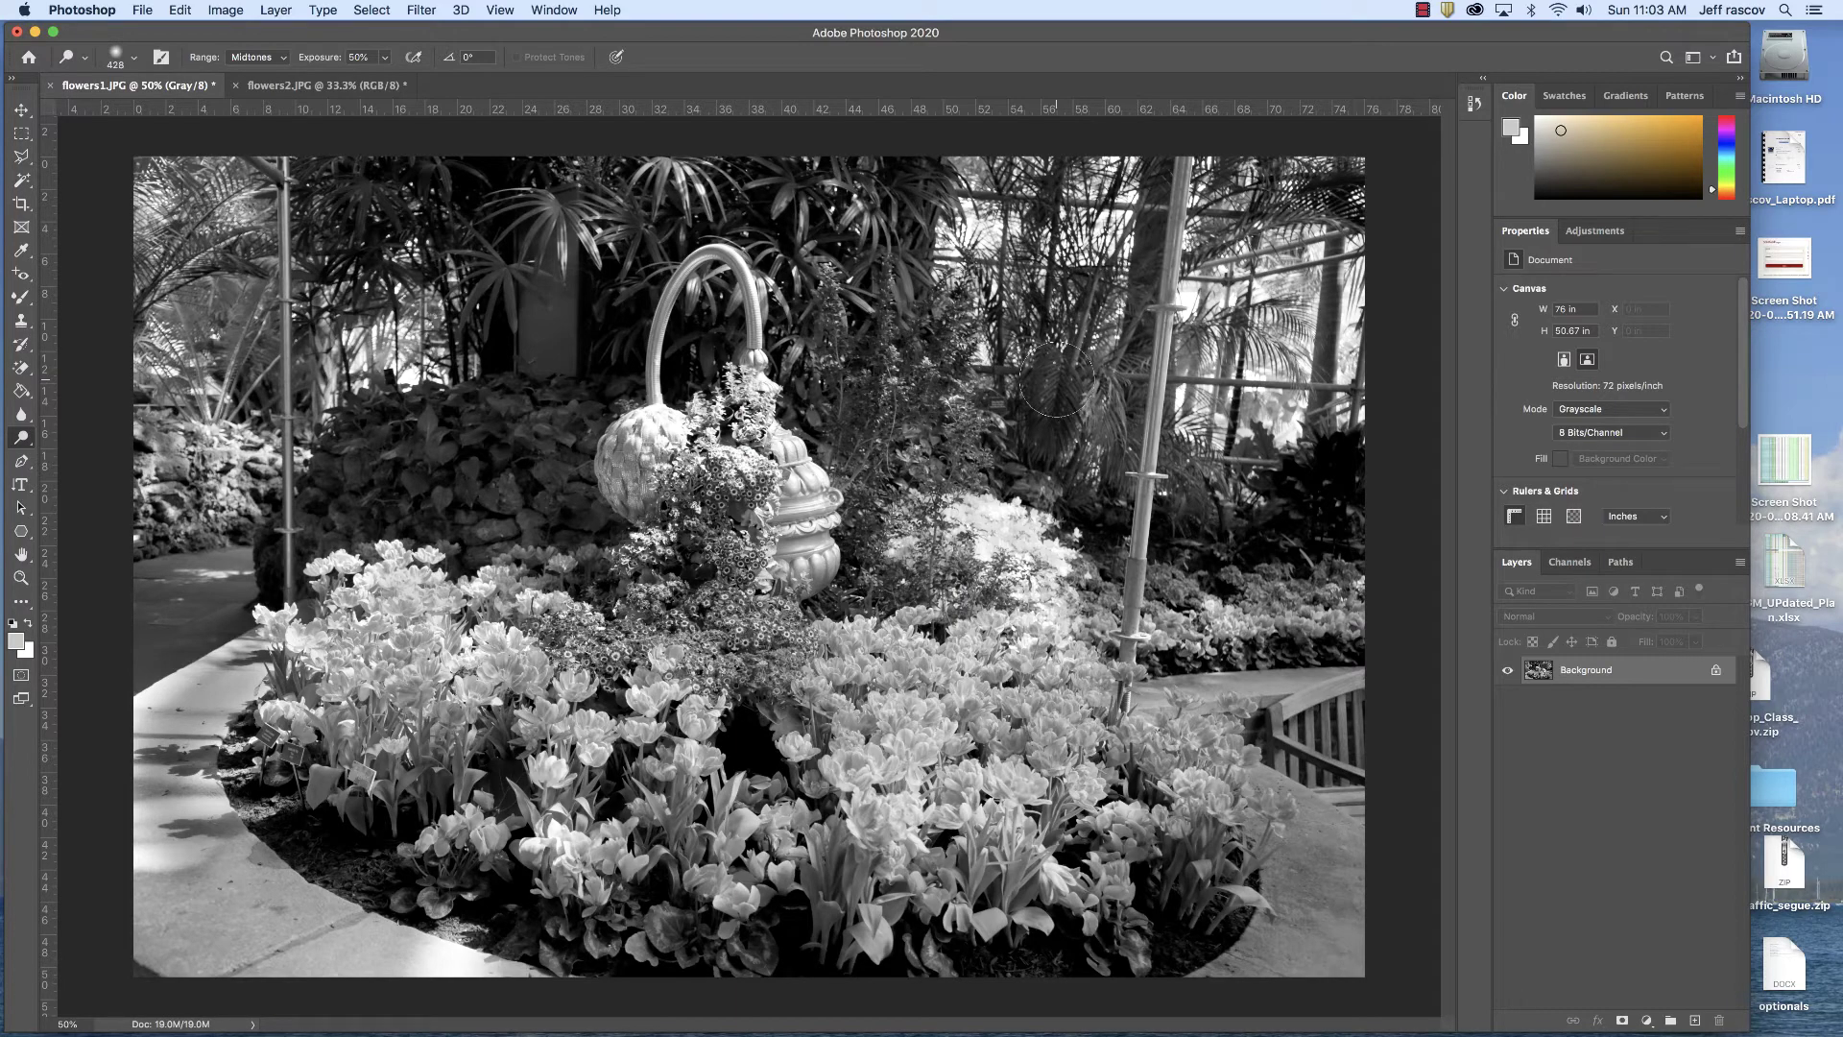
Magnify the grayscale flowers1.JPG up to 6400% to examine its individual gray pixels, and return to the 50% full-image view
key(super+plus)
key(super+plus)
key(super+plus)
key(super+plus)
key(super+plus)
key(super+plus)
key(super+plus)
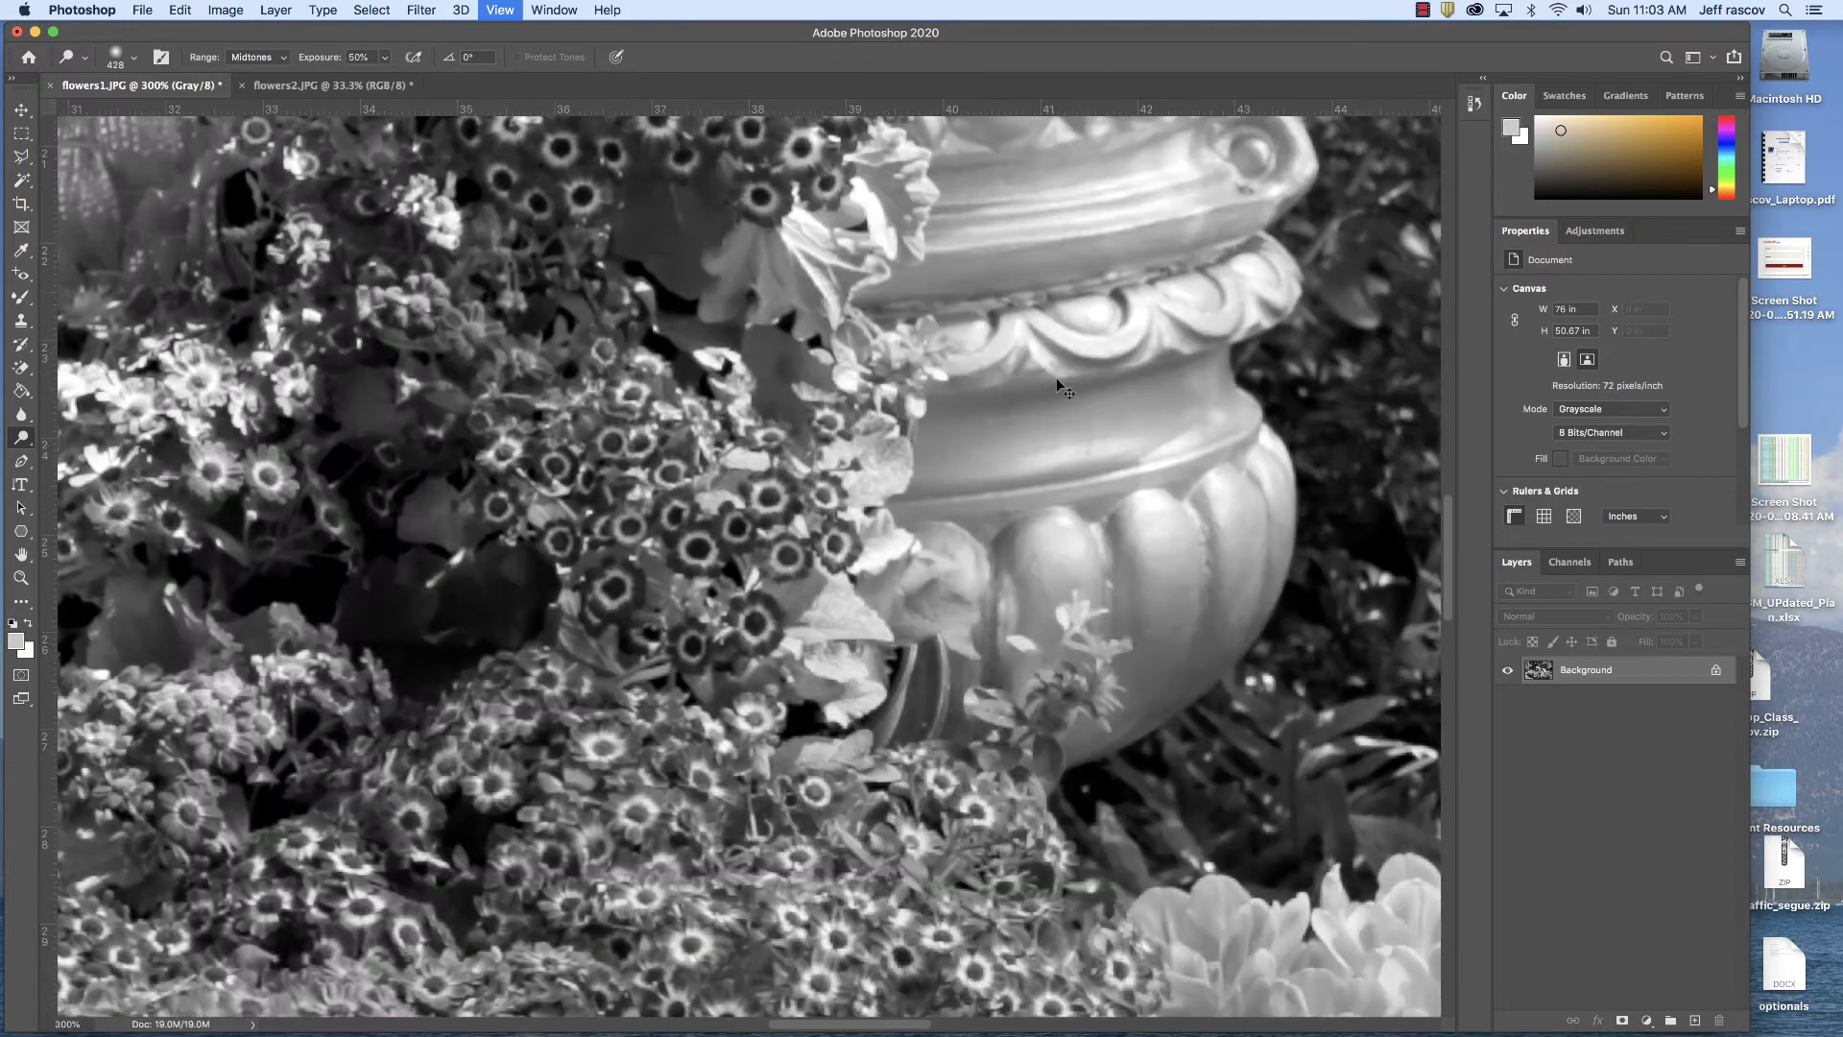
key(super+plus)
key(super+plus)
key(super+plus)
key(super+plus)
key(super+plus)
key(super+plus)
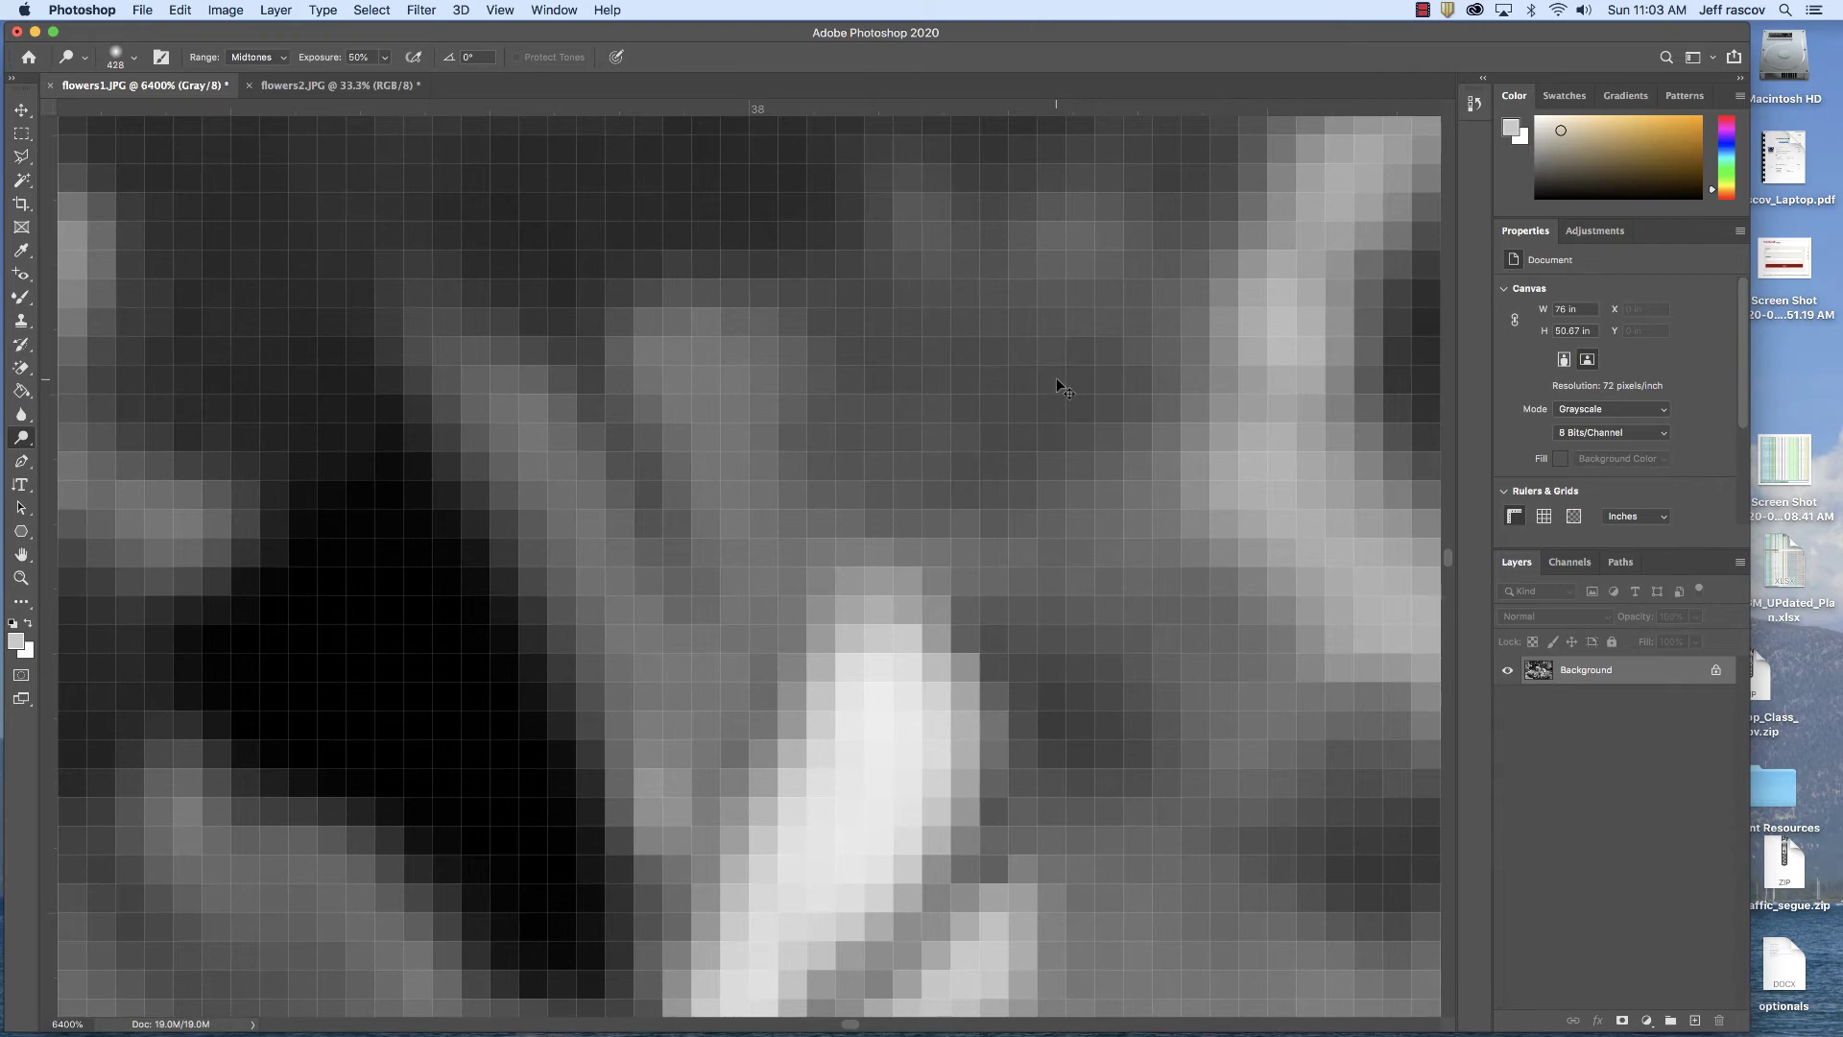
key(super+minus)
key(super+minus)
key(super+minus)
key(super+minus)
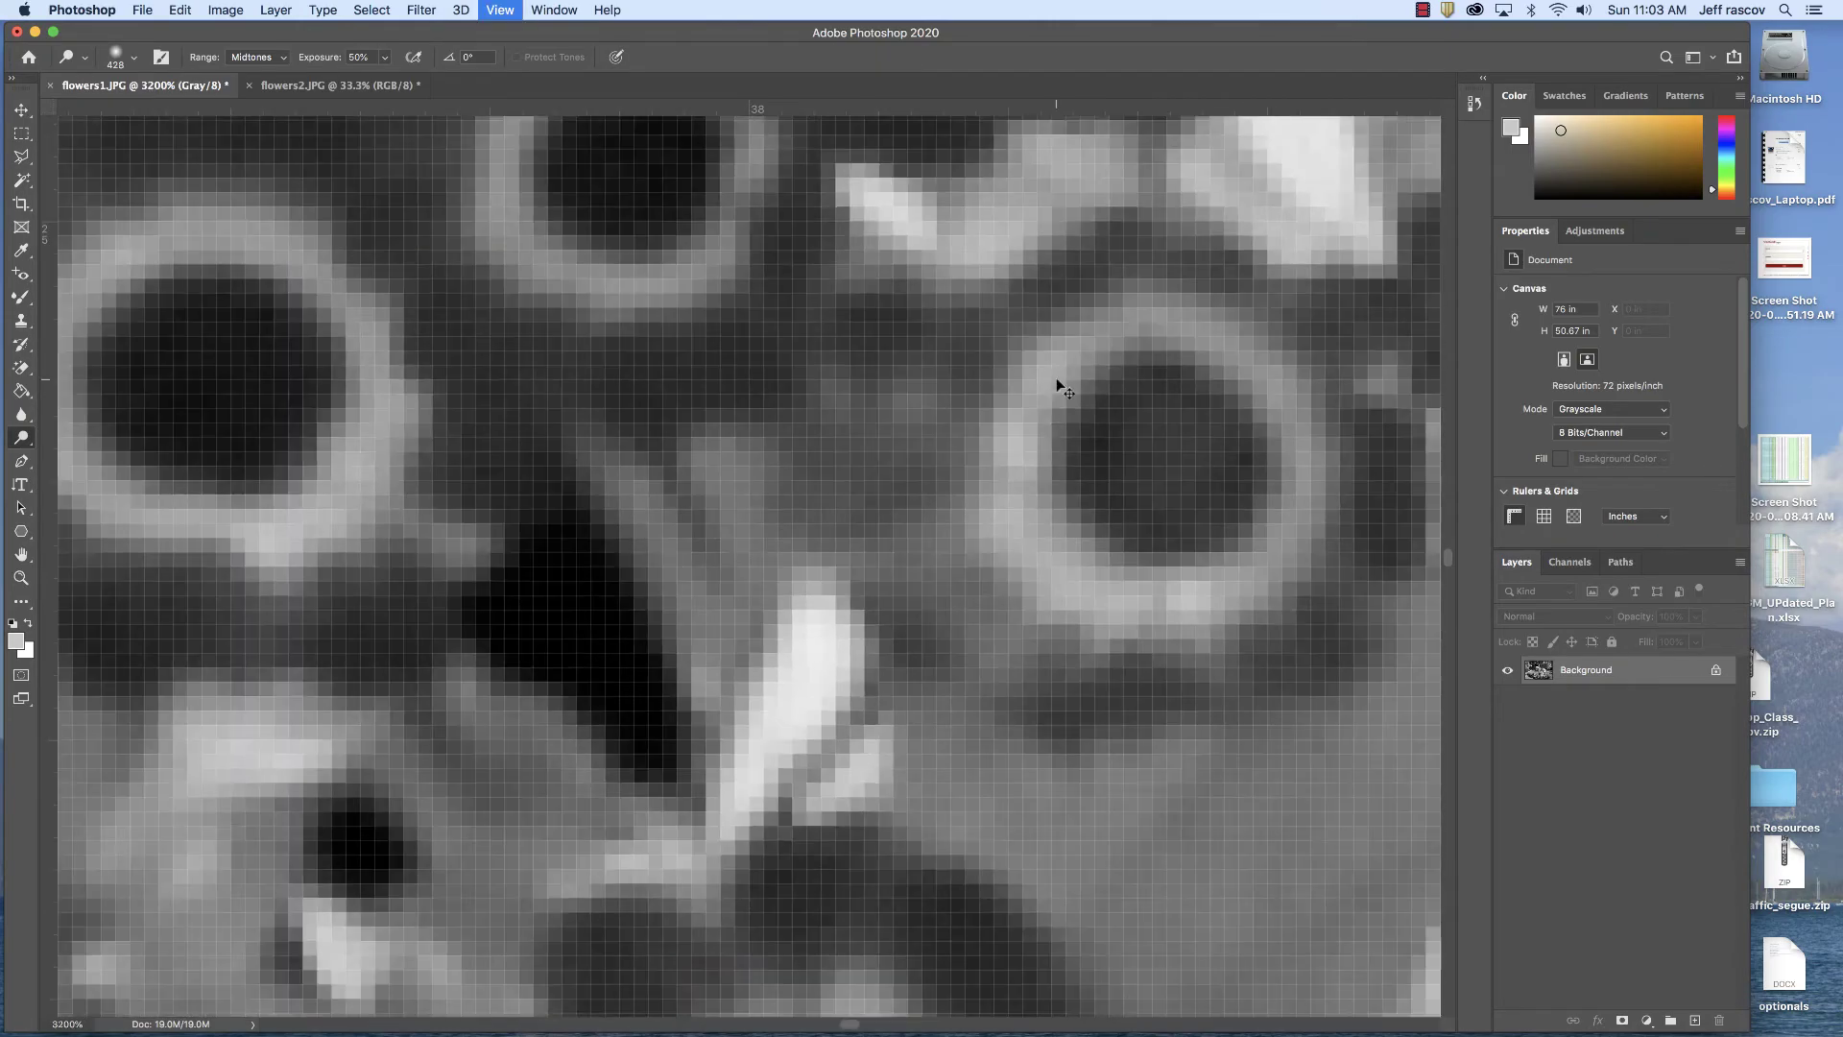
key(super+minus)
key(super+minus)
key(super+minus)
key(super+minus)
key(super+minus)
key(super+minus)
key(super+minus)
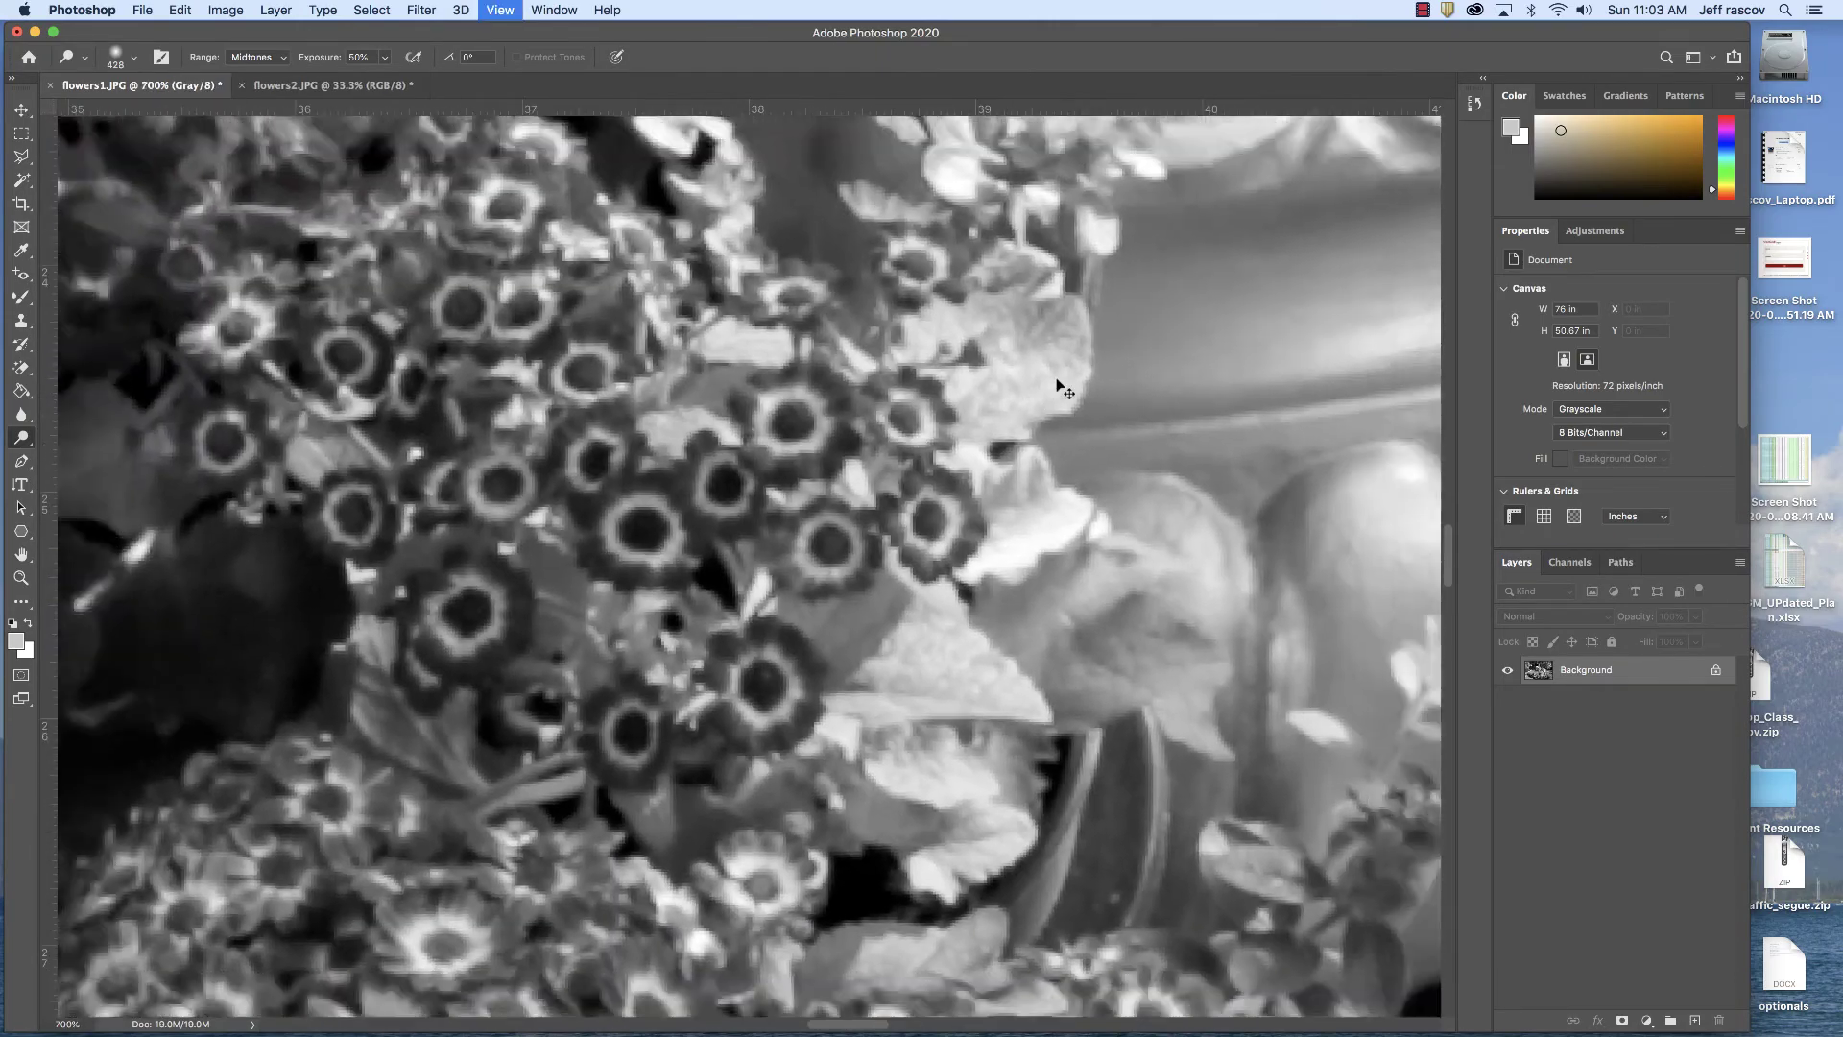
key(super+minus)
key(super+minus)
key(super+minus)
key(super+minus)
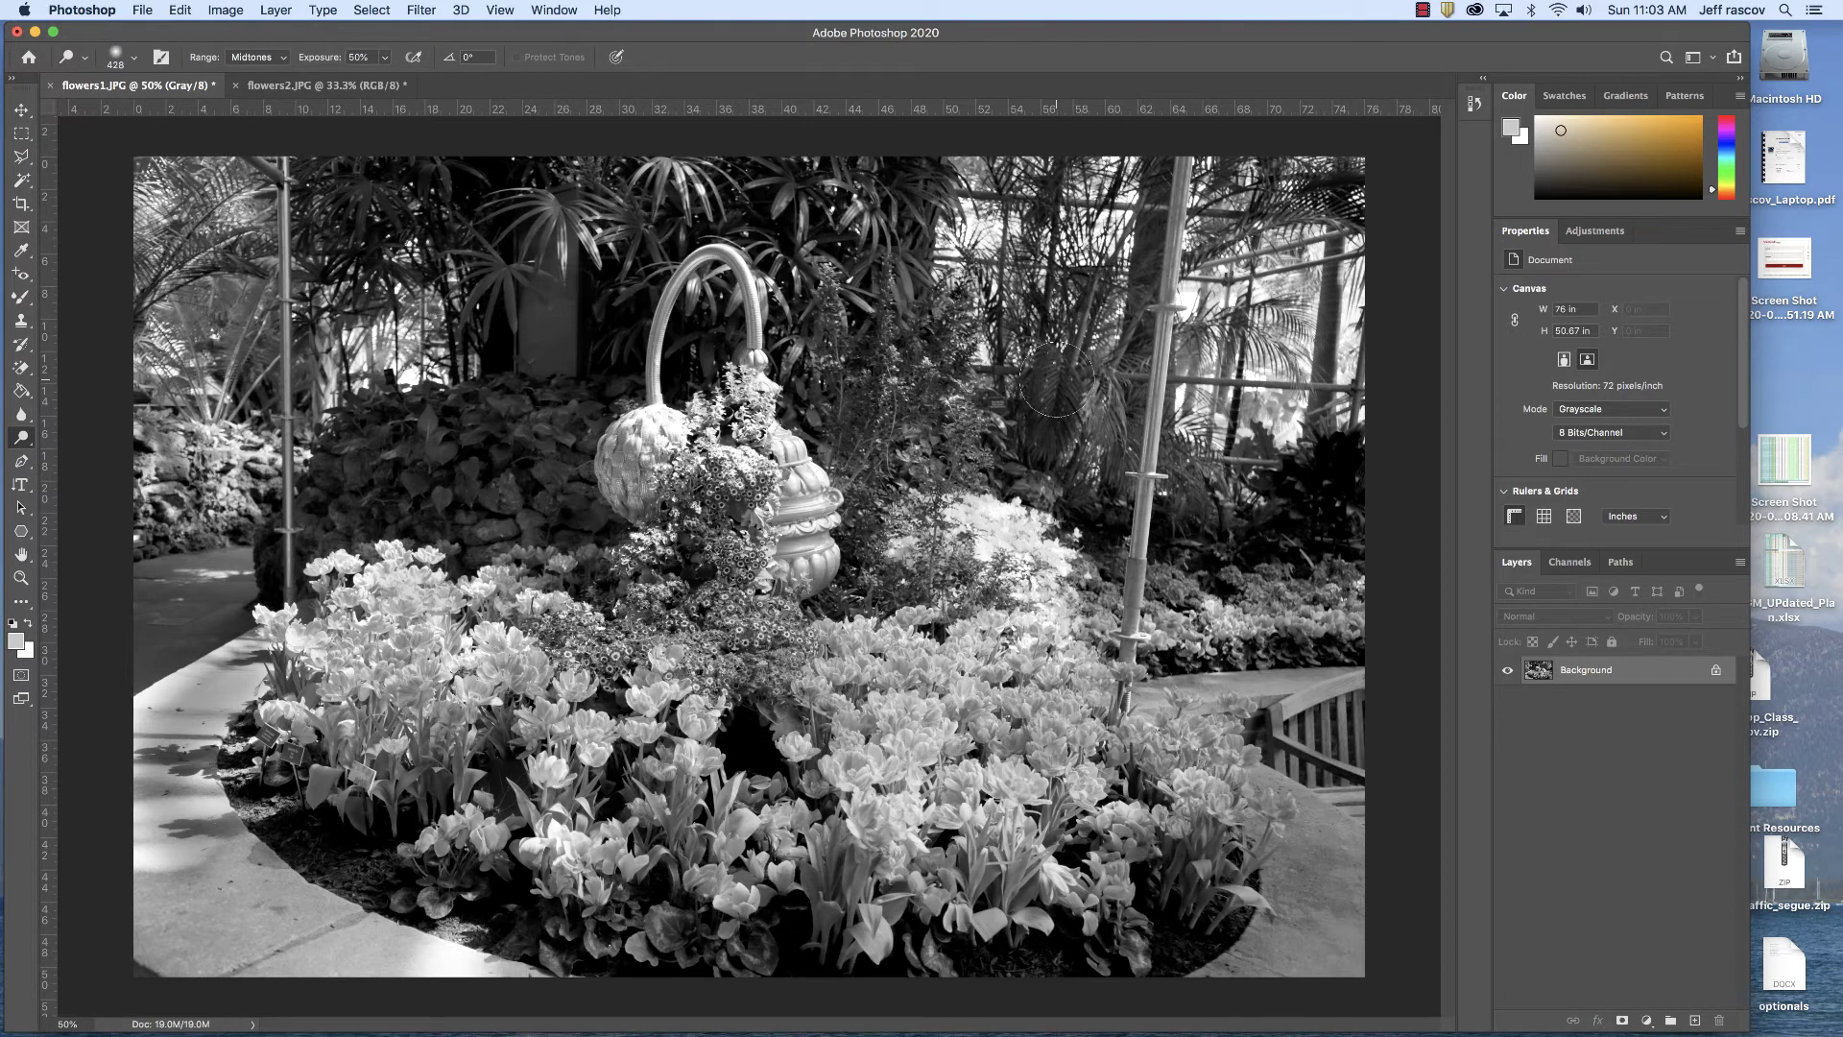
Hide Photoshop and open the Lesson1_fixing_photos.pdf handout from the handouts folder
click(82, 10)
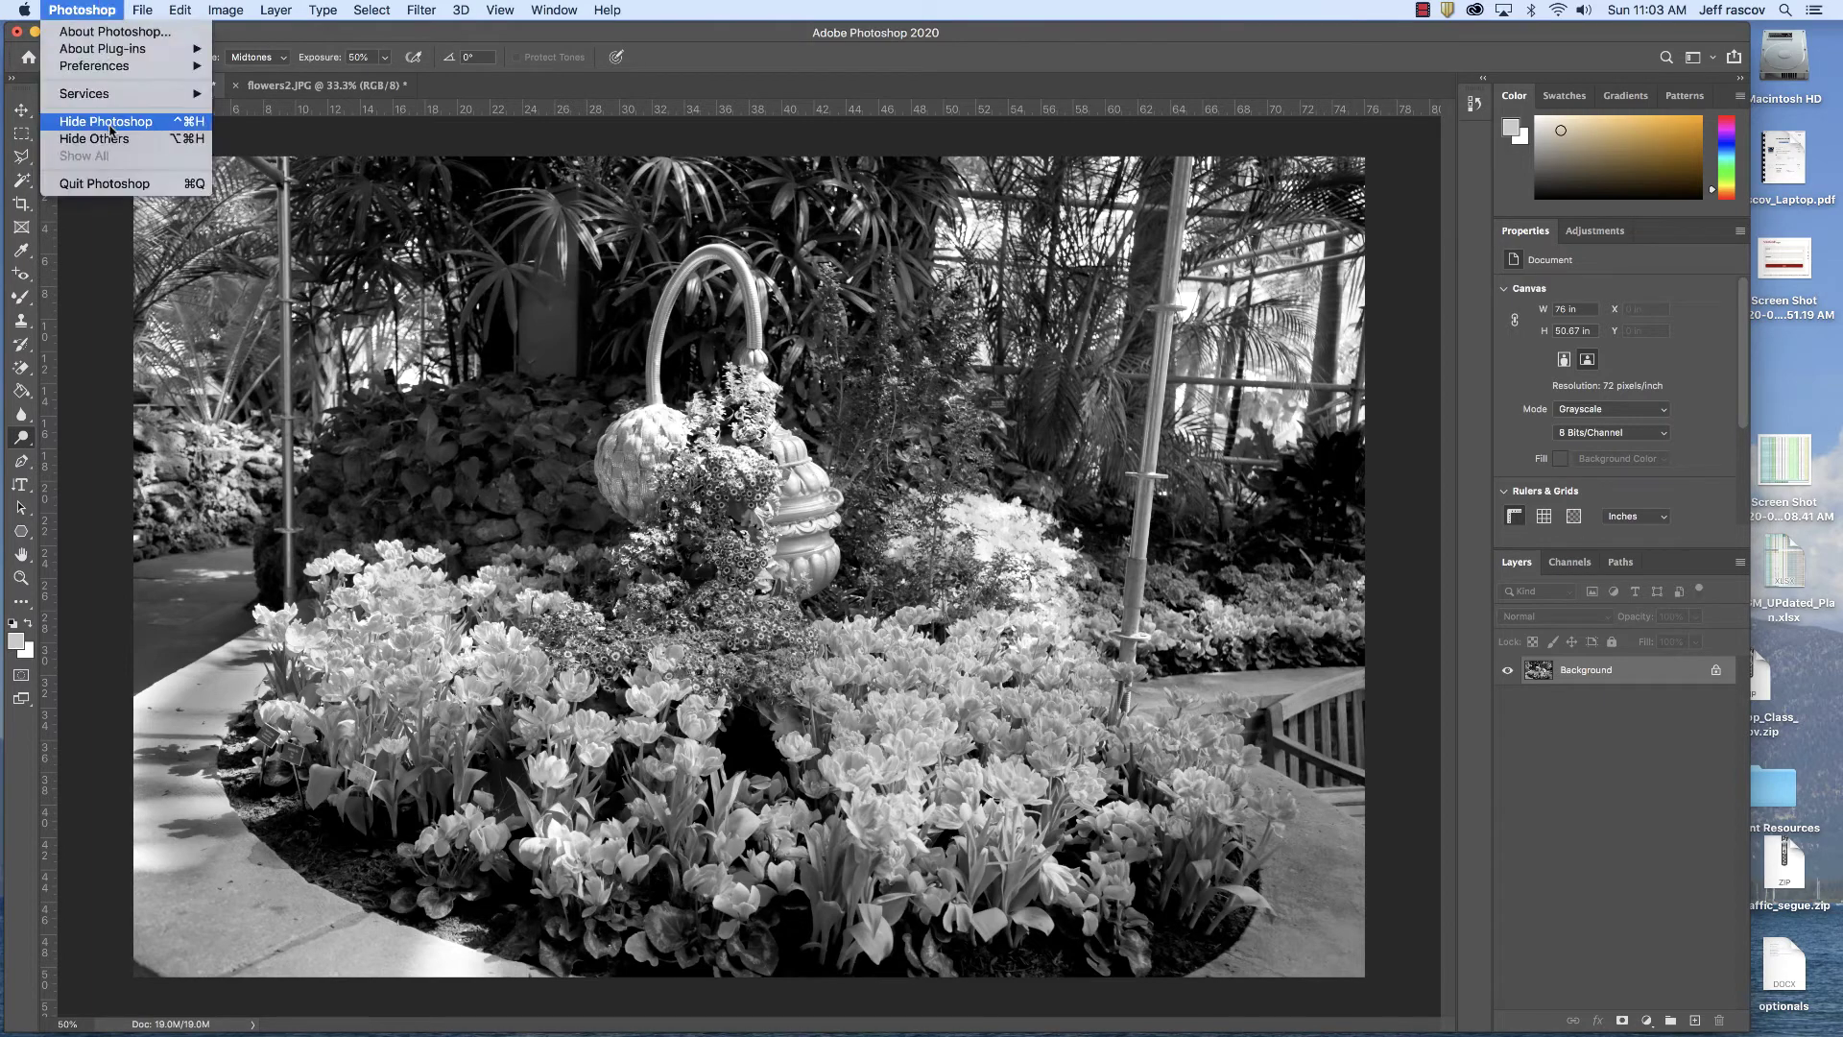
click(110, 128)
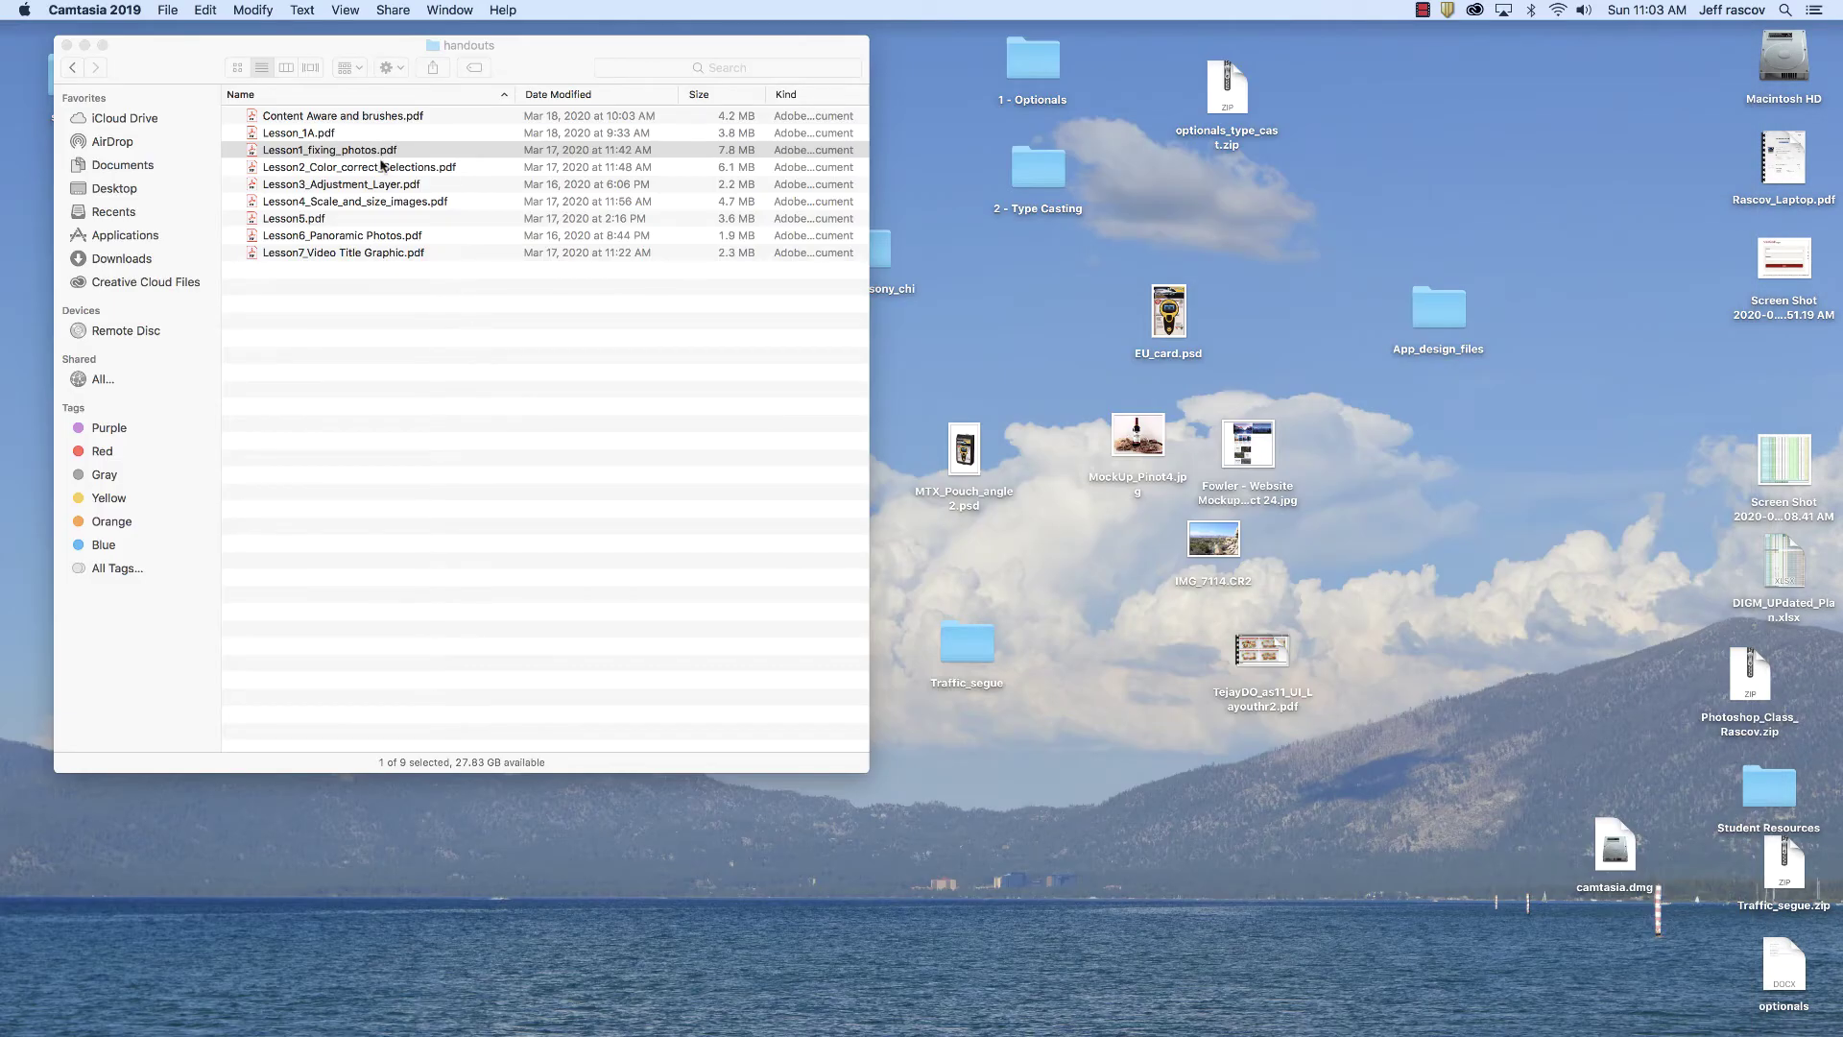
double_click(339, 151)
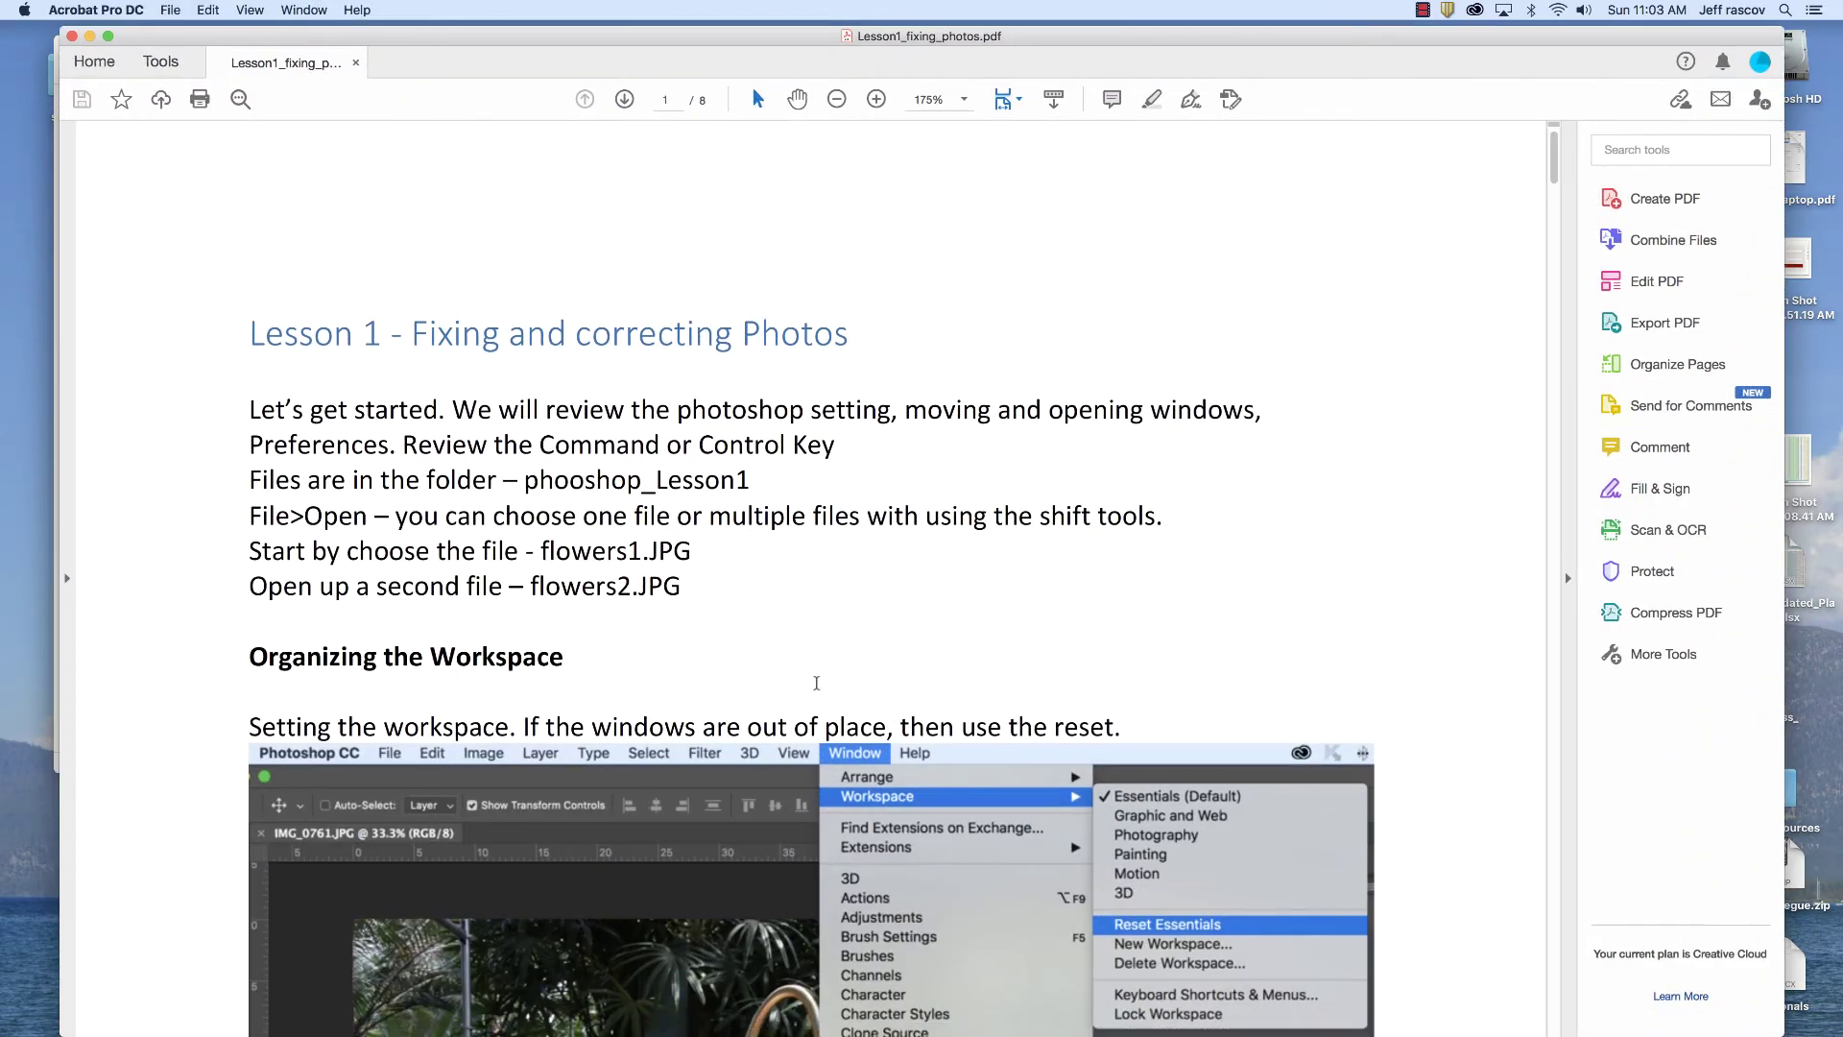
Review the handout's sections on Vibrance for skin tones and on saving files, and close the PDF
scroll(815, 682, down, 20)
scroll(815, 683, up, 2)
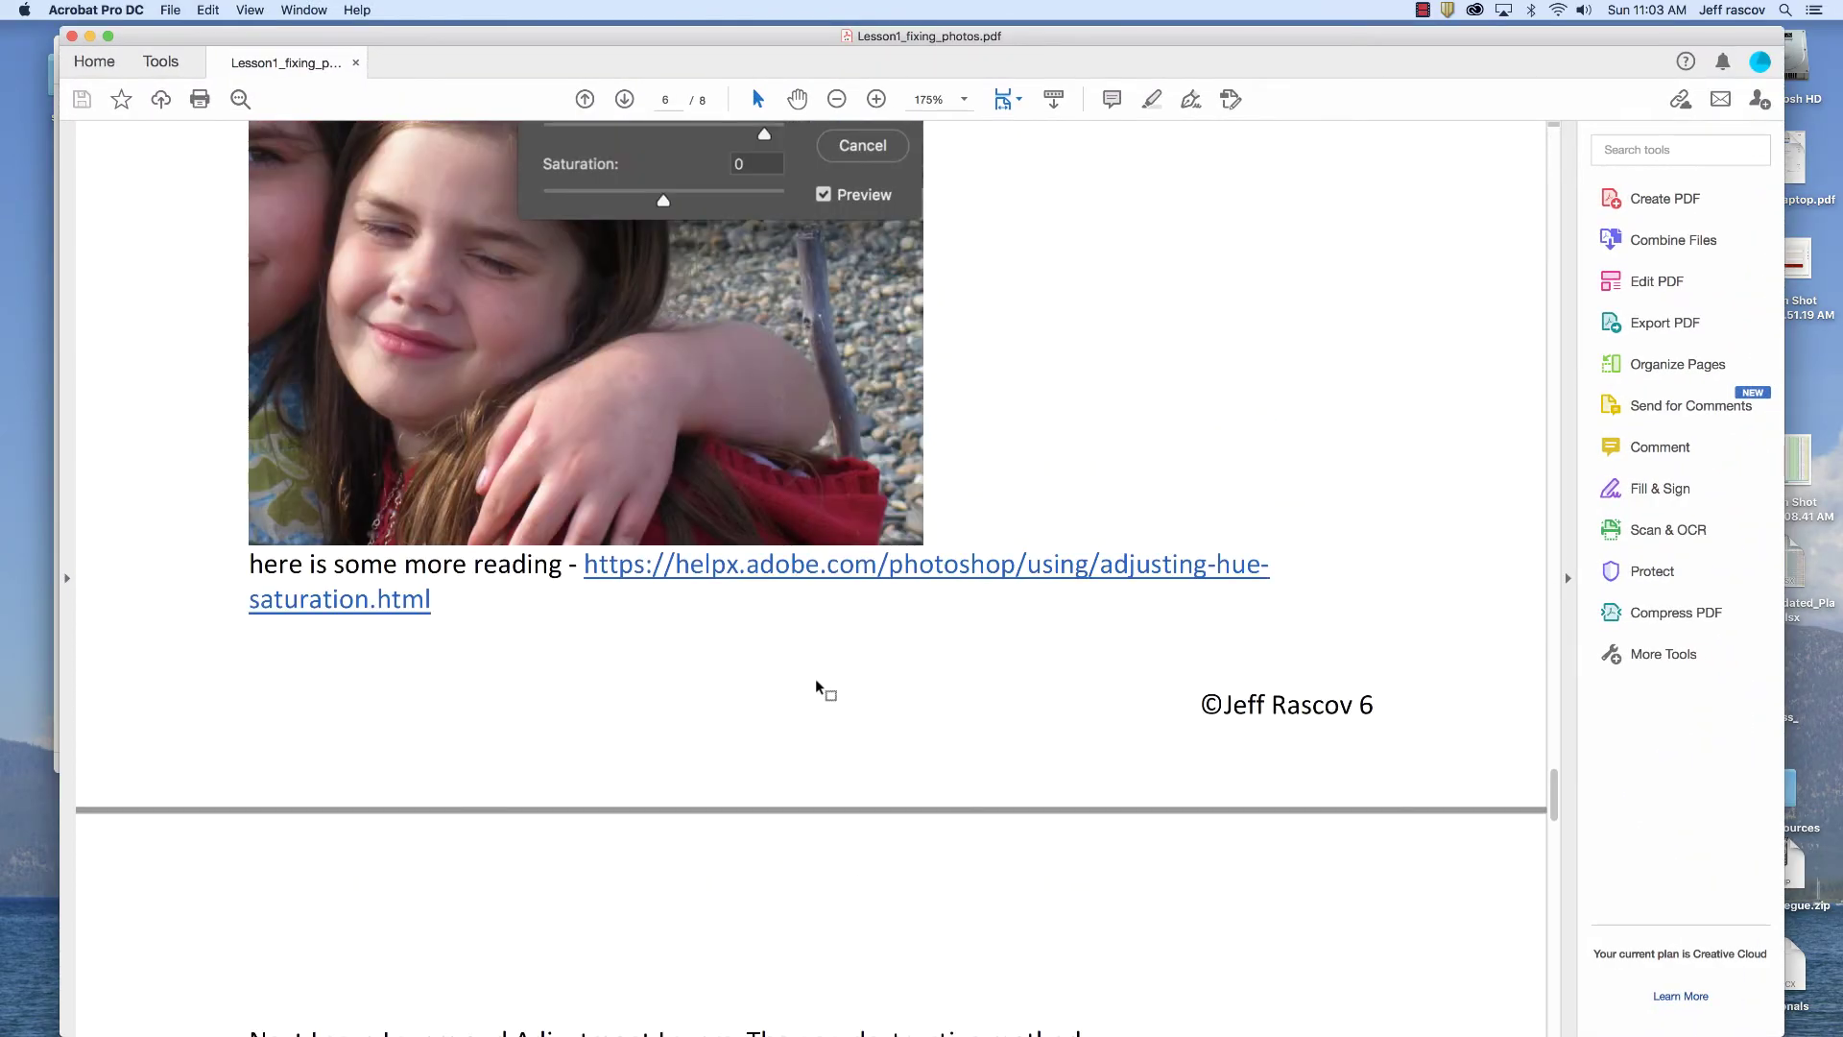
scroll(815, 678, up, 5)
scroll(815, 678, down, 4)
scroll(815, 677, up, 1)
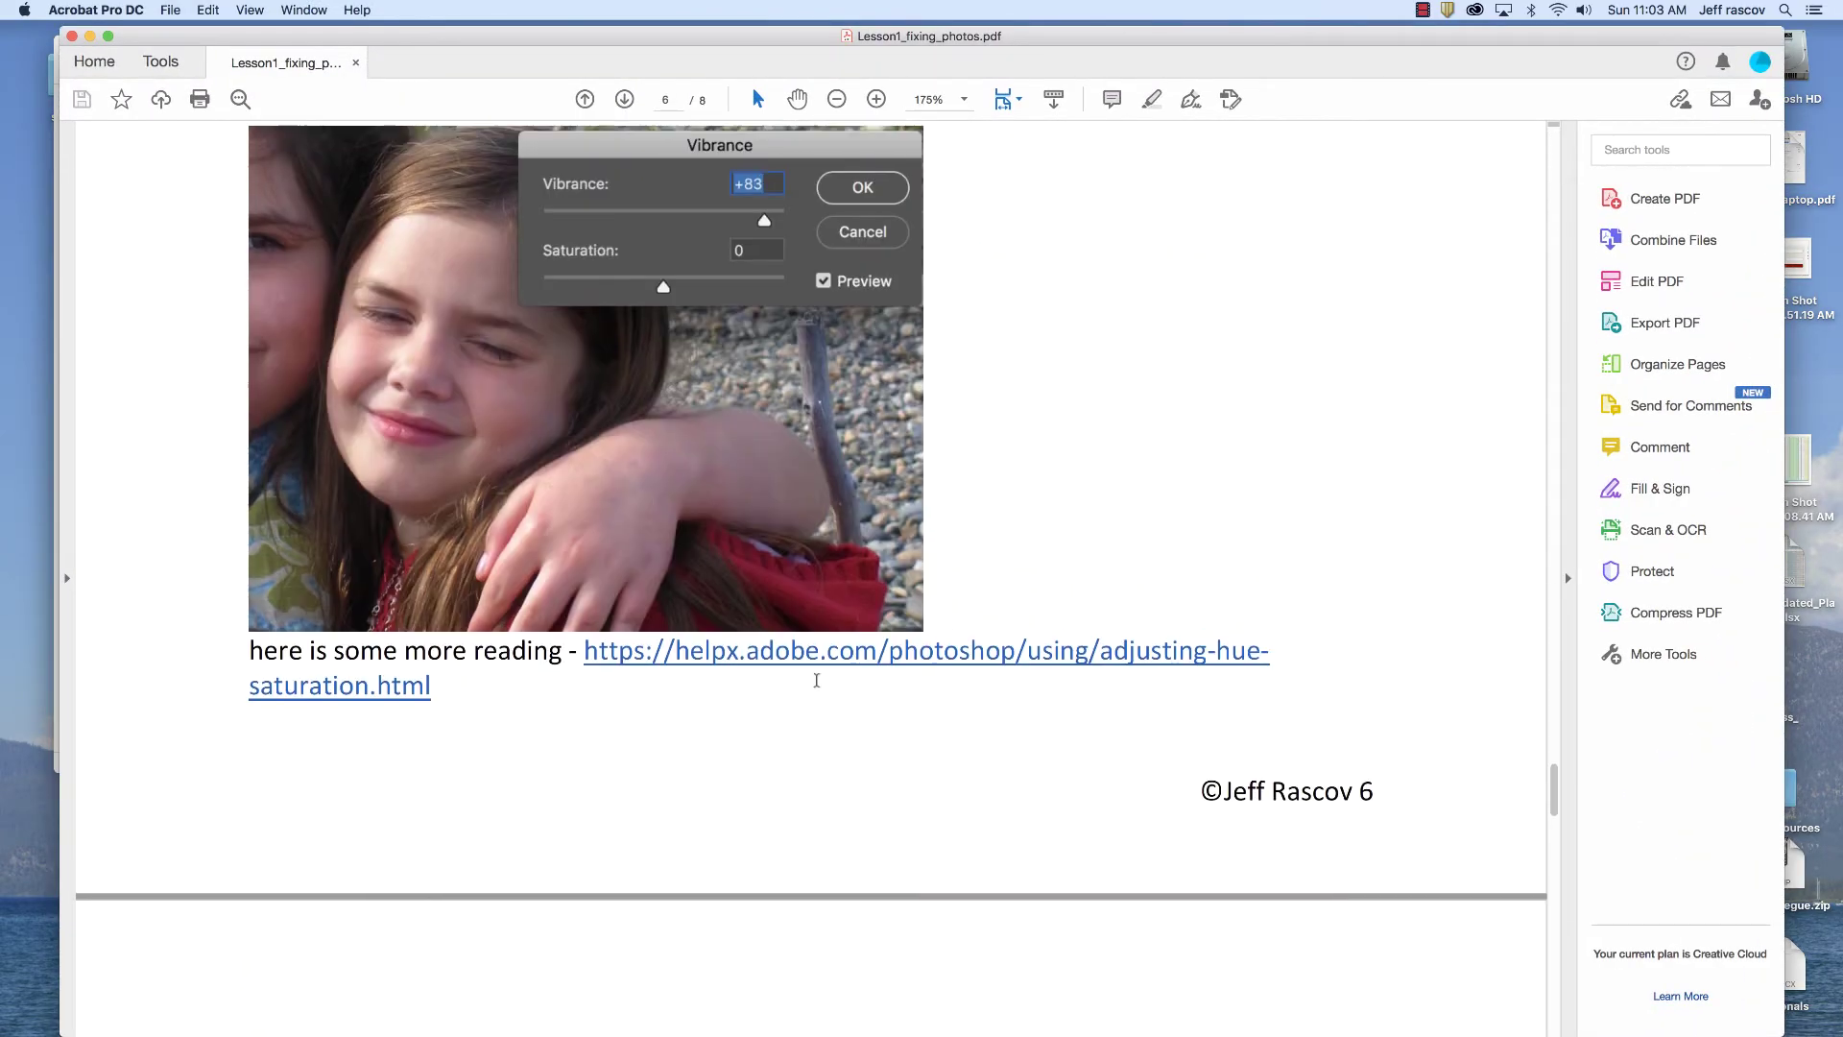
scroll(816, 680, up, 3)
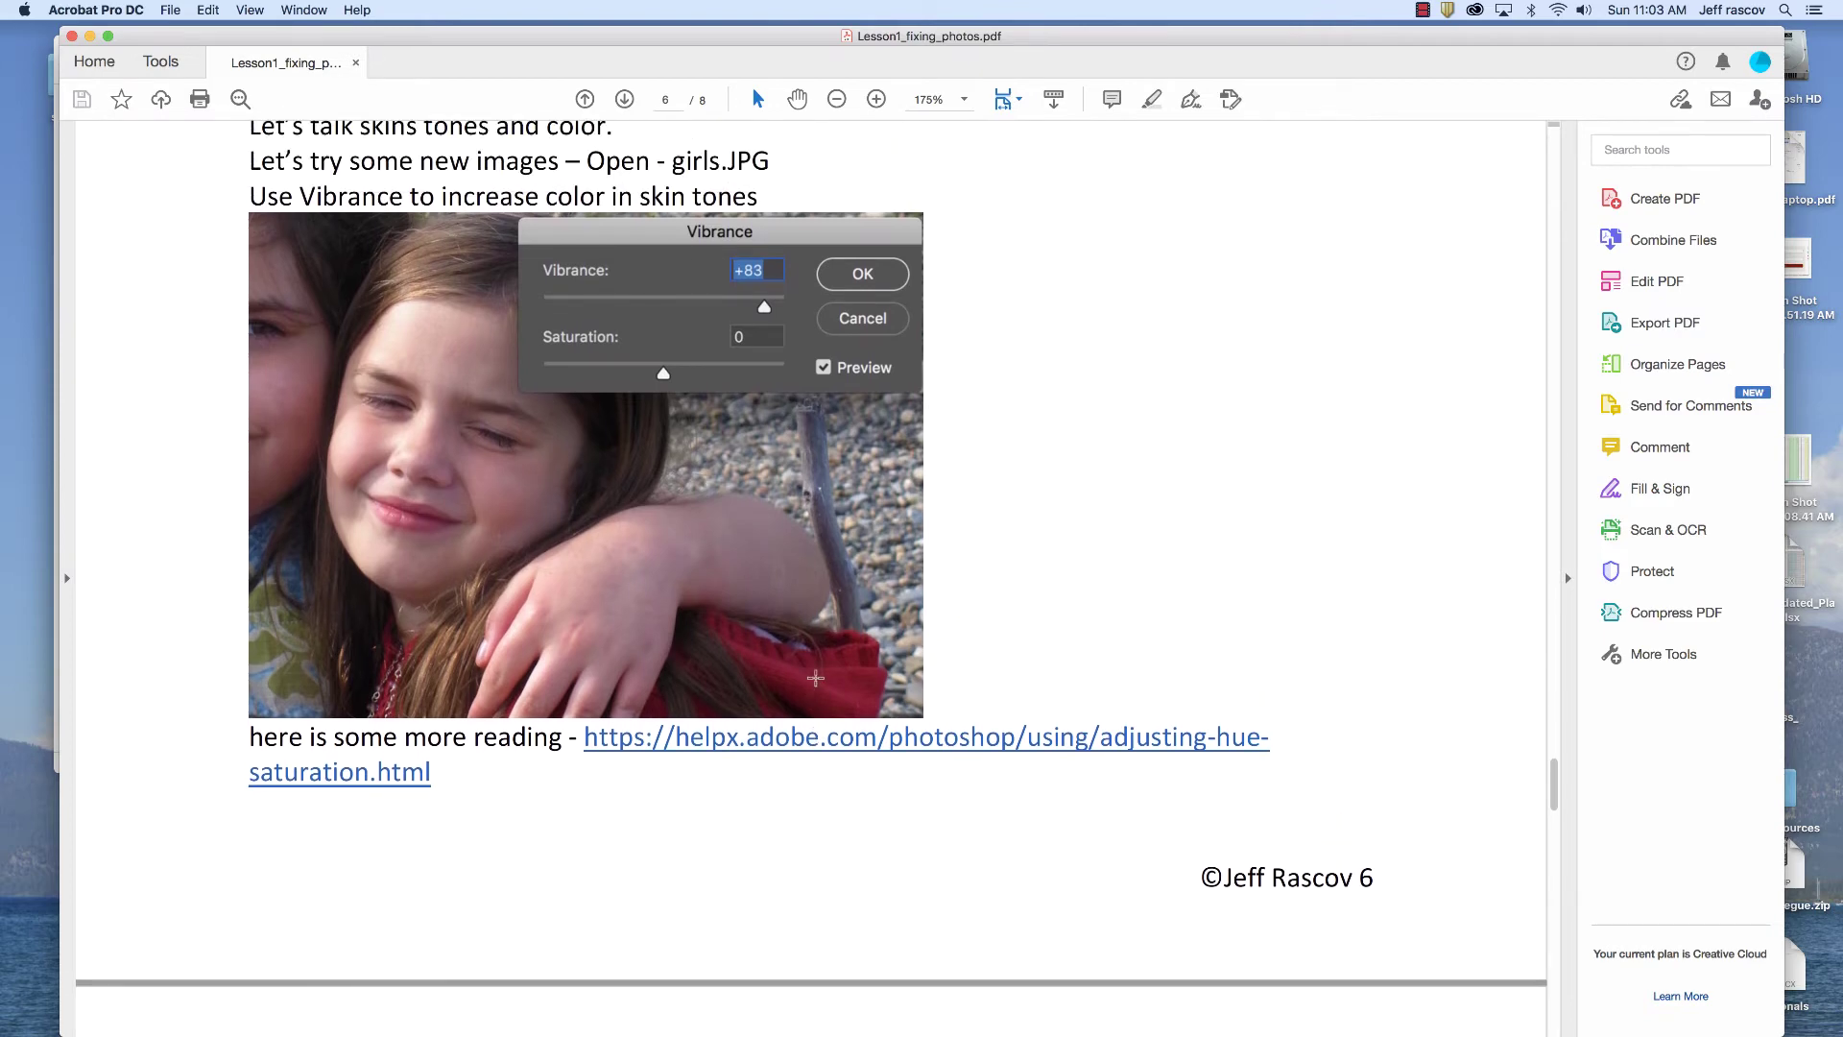
scroll(815, 678, up, 5)
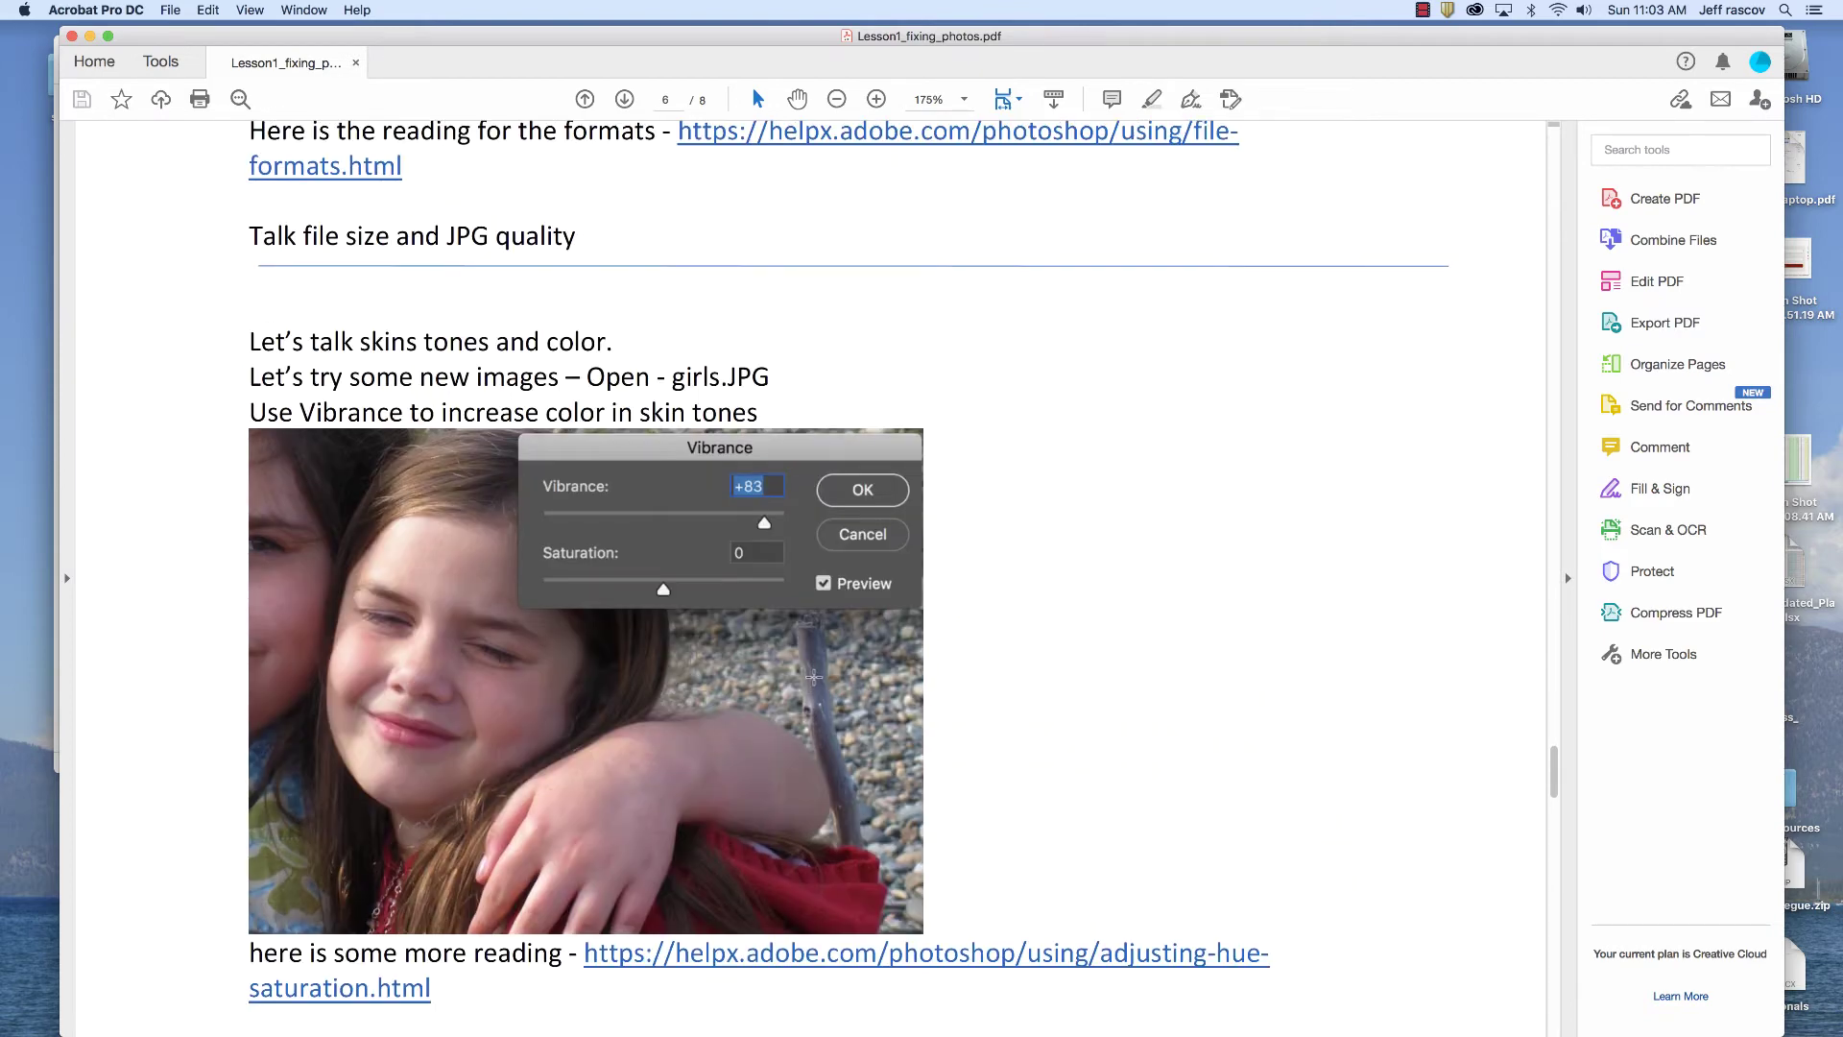
scroll(818, 672, up, 15)
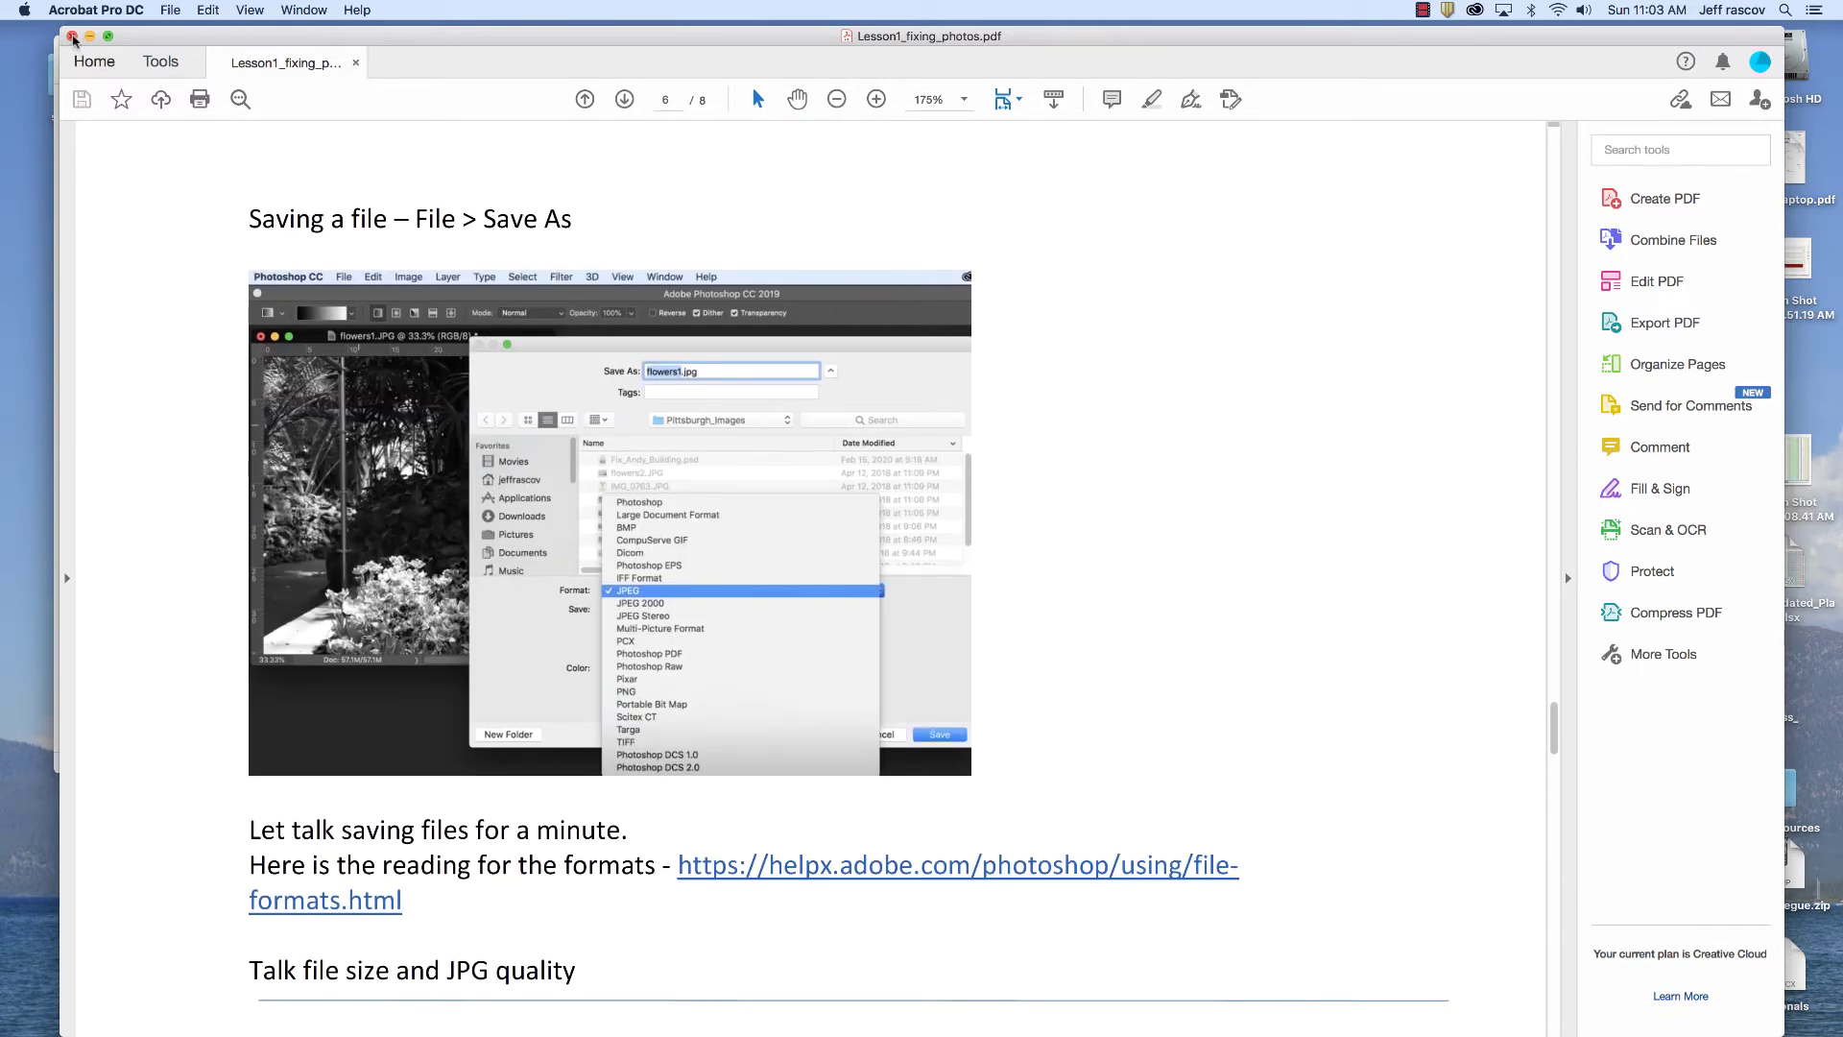
click(71, 36)
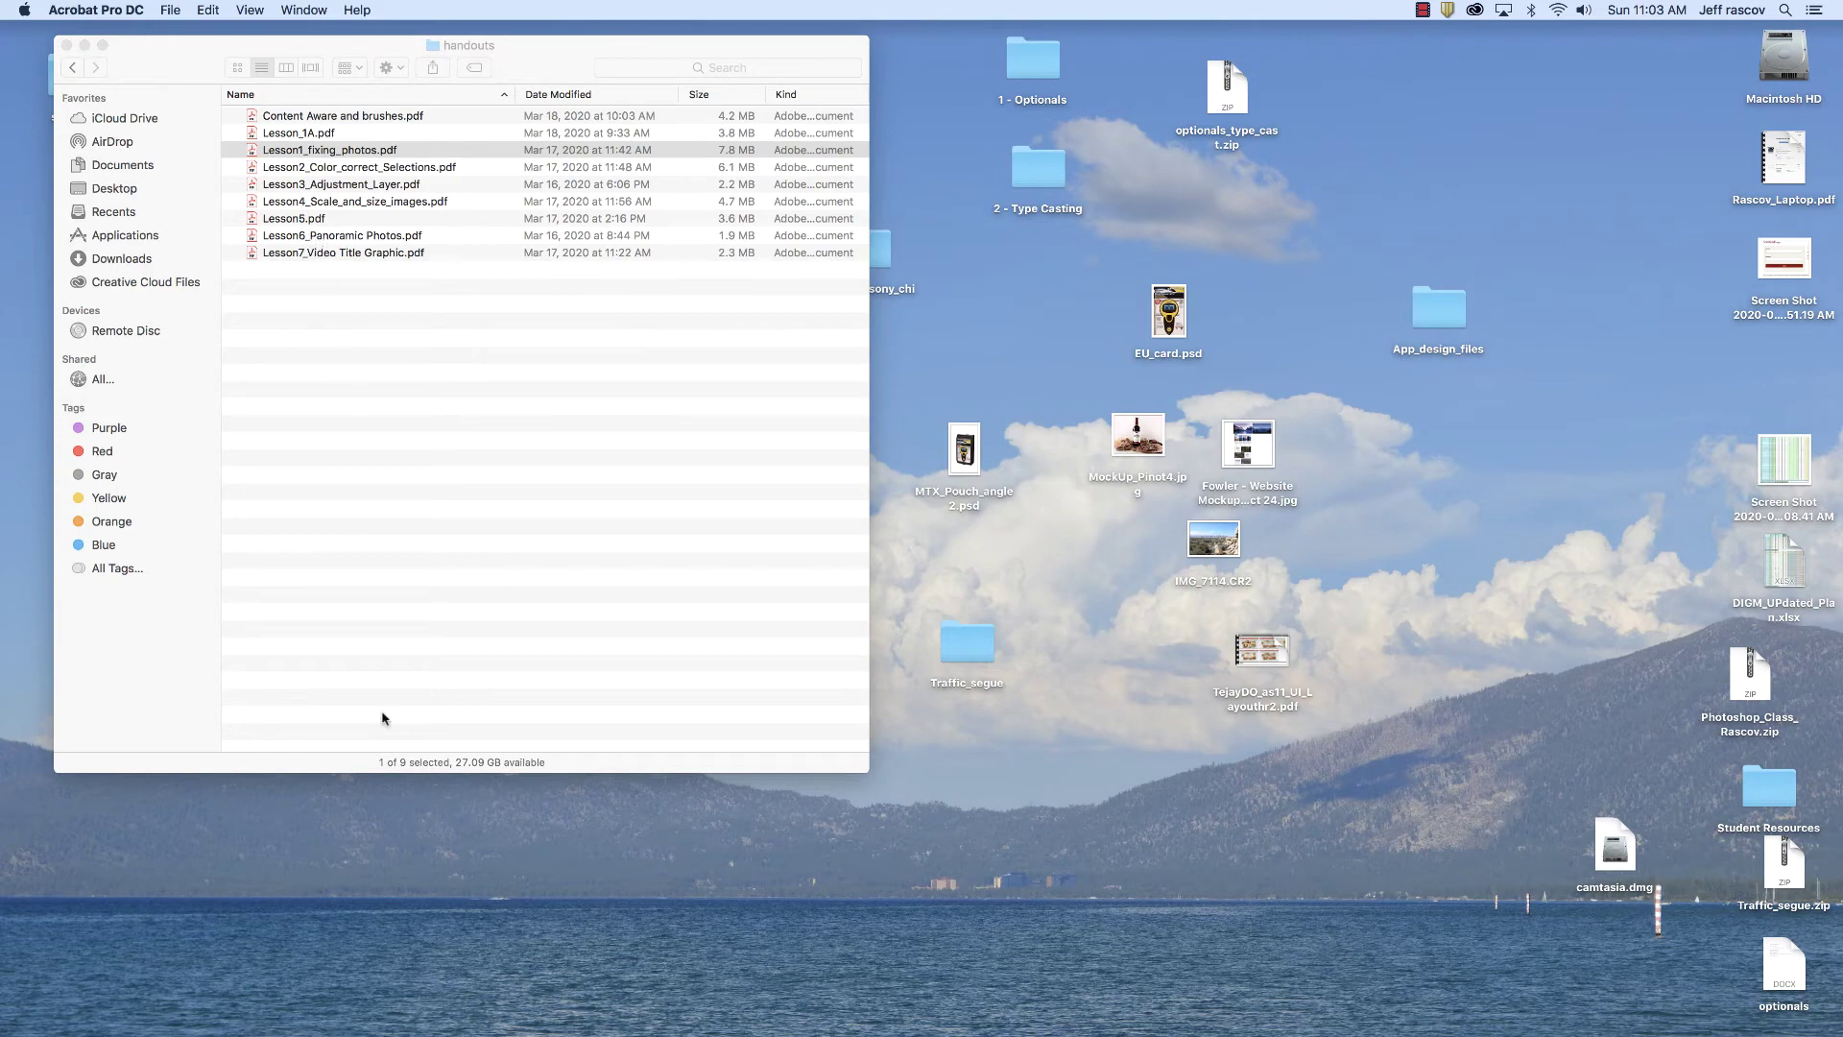
Switch back to Photoshop and save the grayscale flowers photo on the computer as flowers1_gray.jpg in JPEG format at Maximum quality
mouse_move(425, 1032)
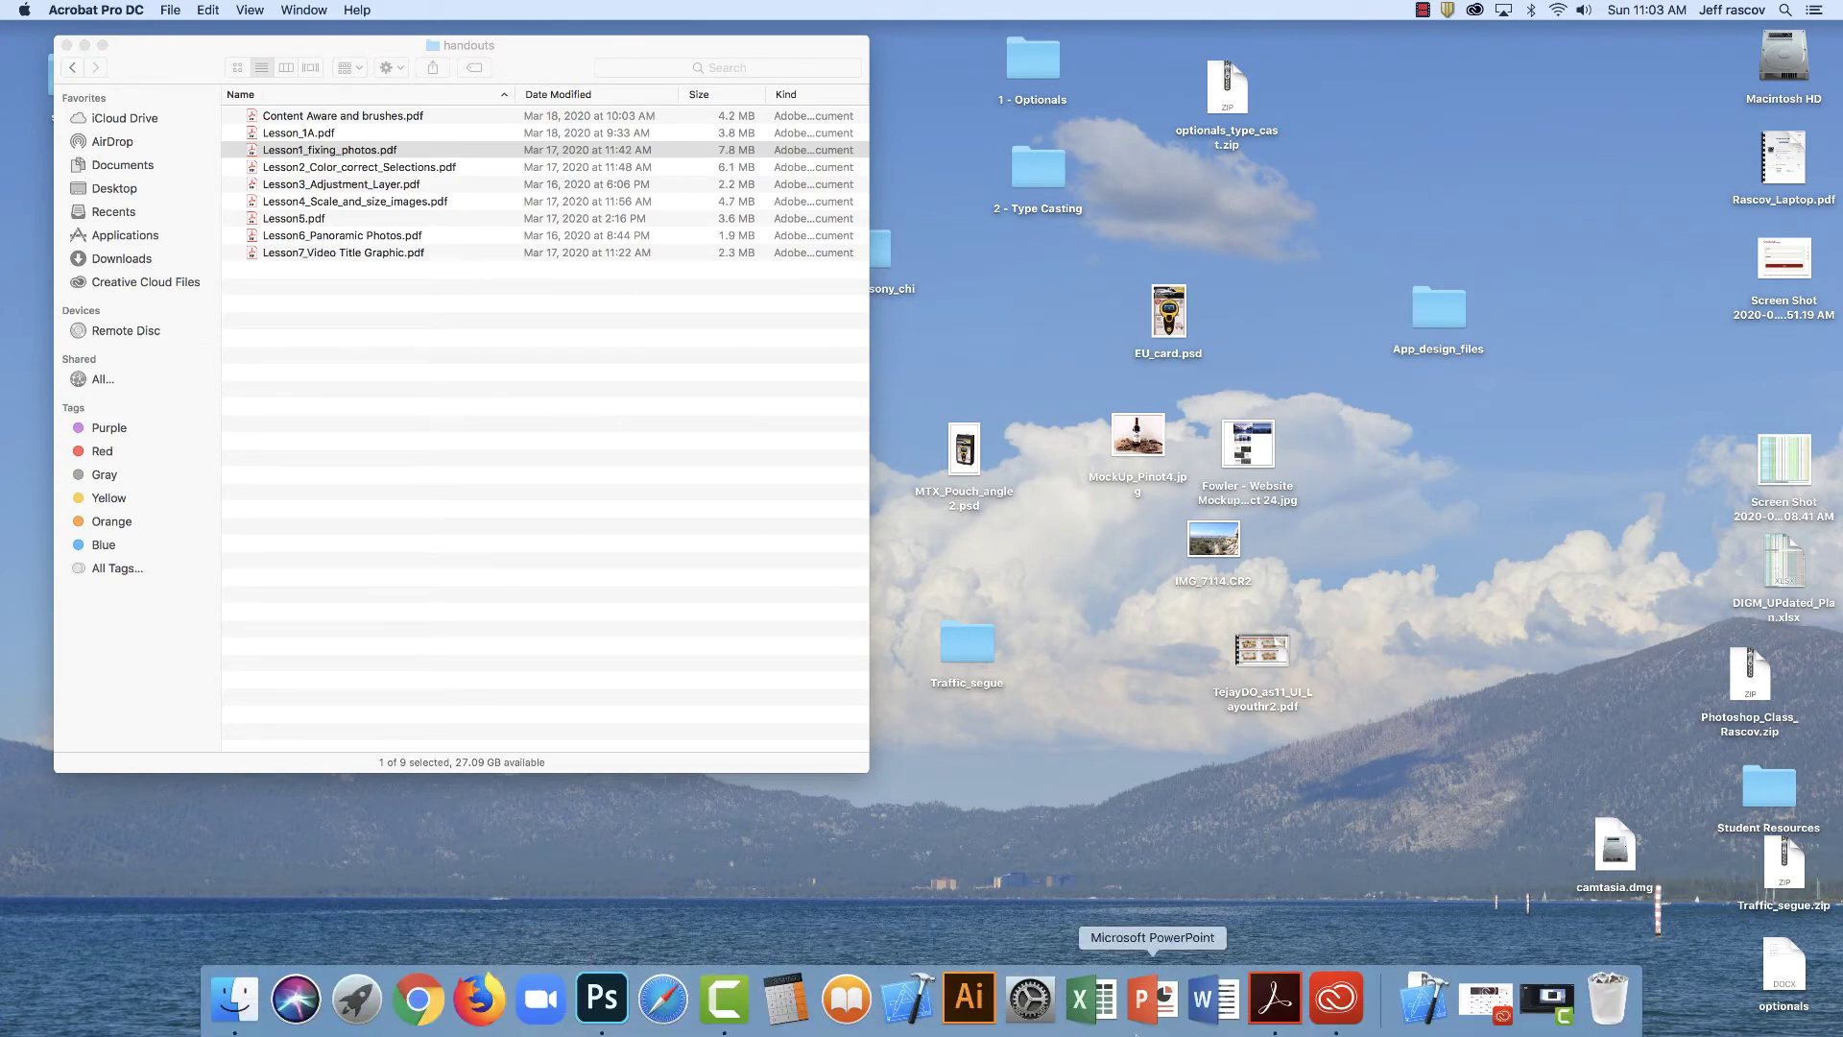
click(581, 1008)
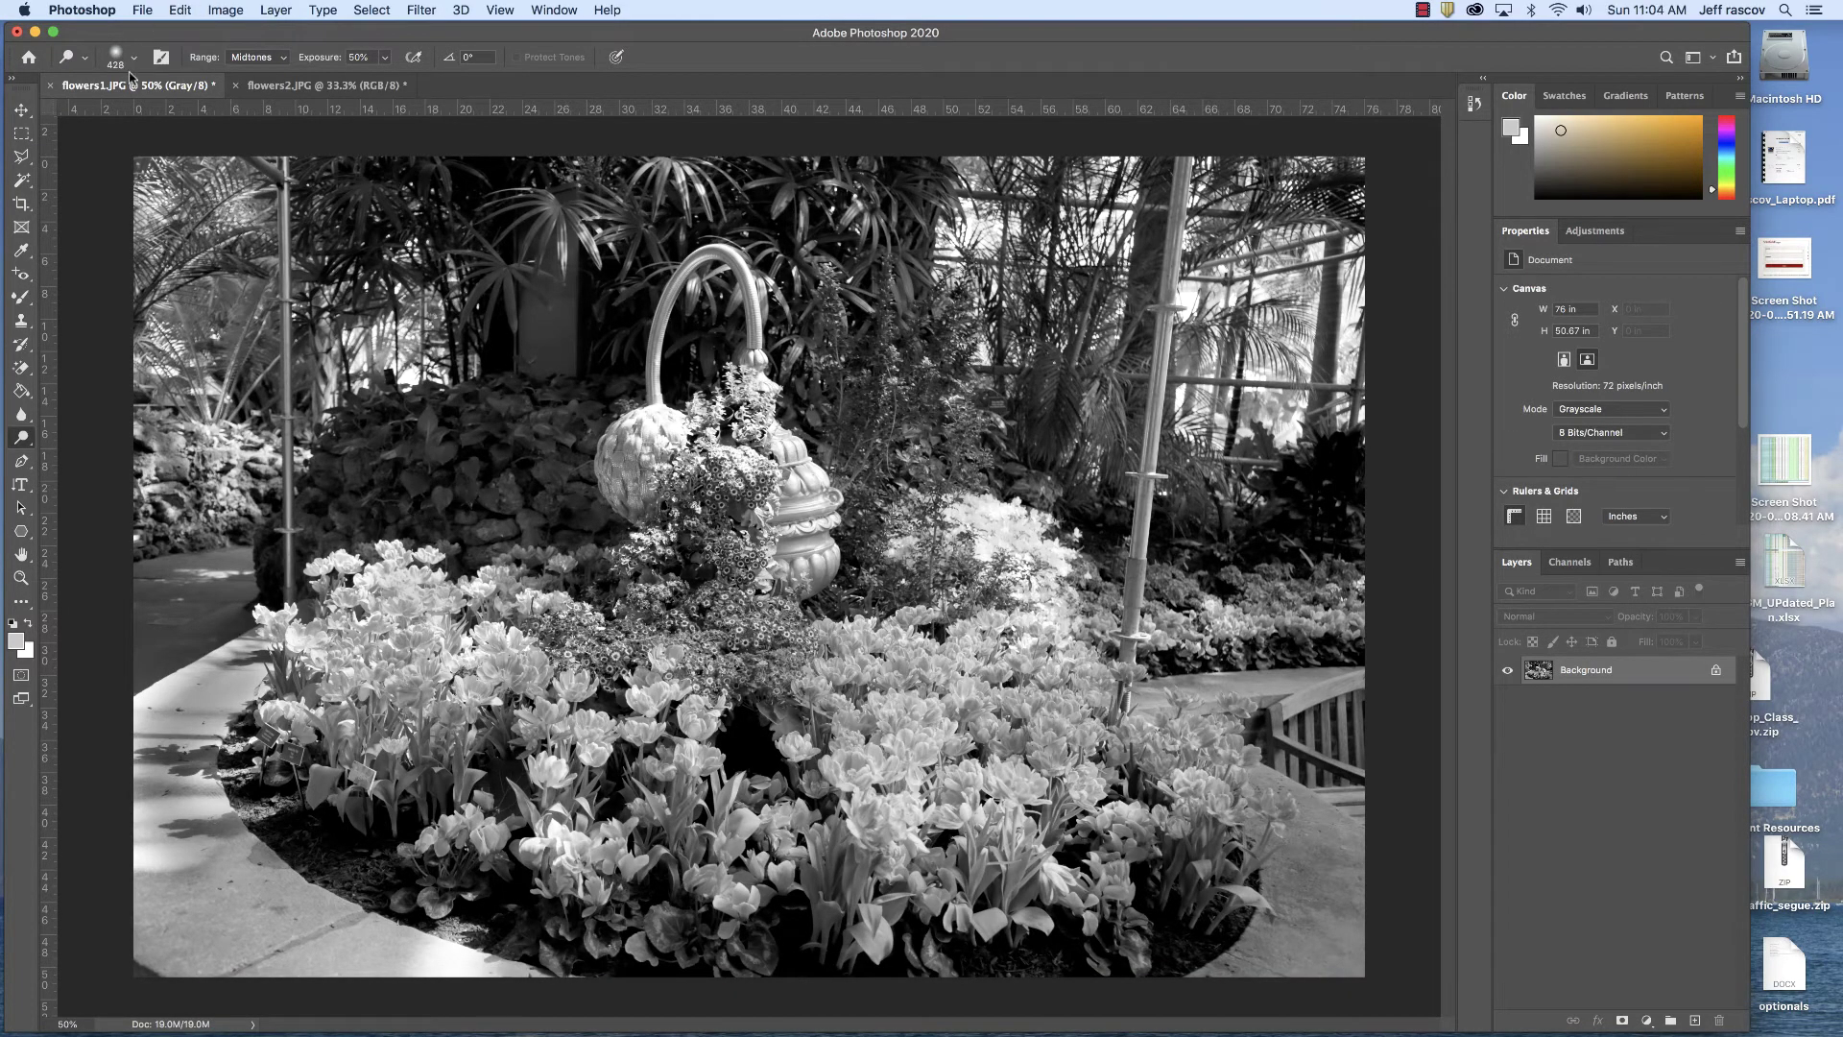
click(144, 11)
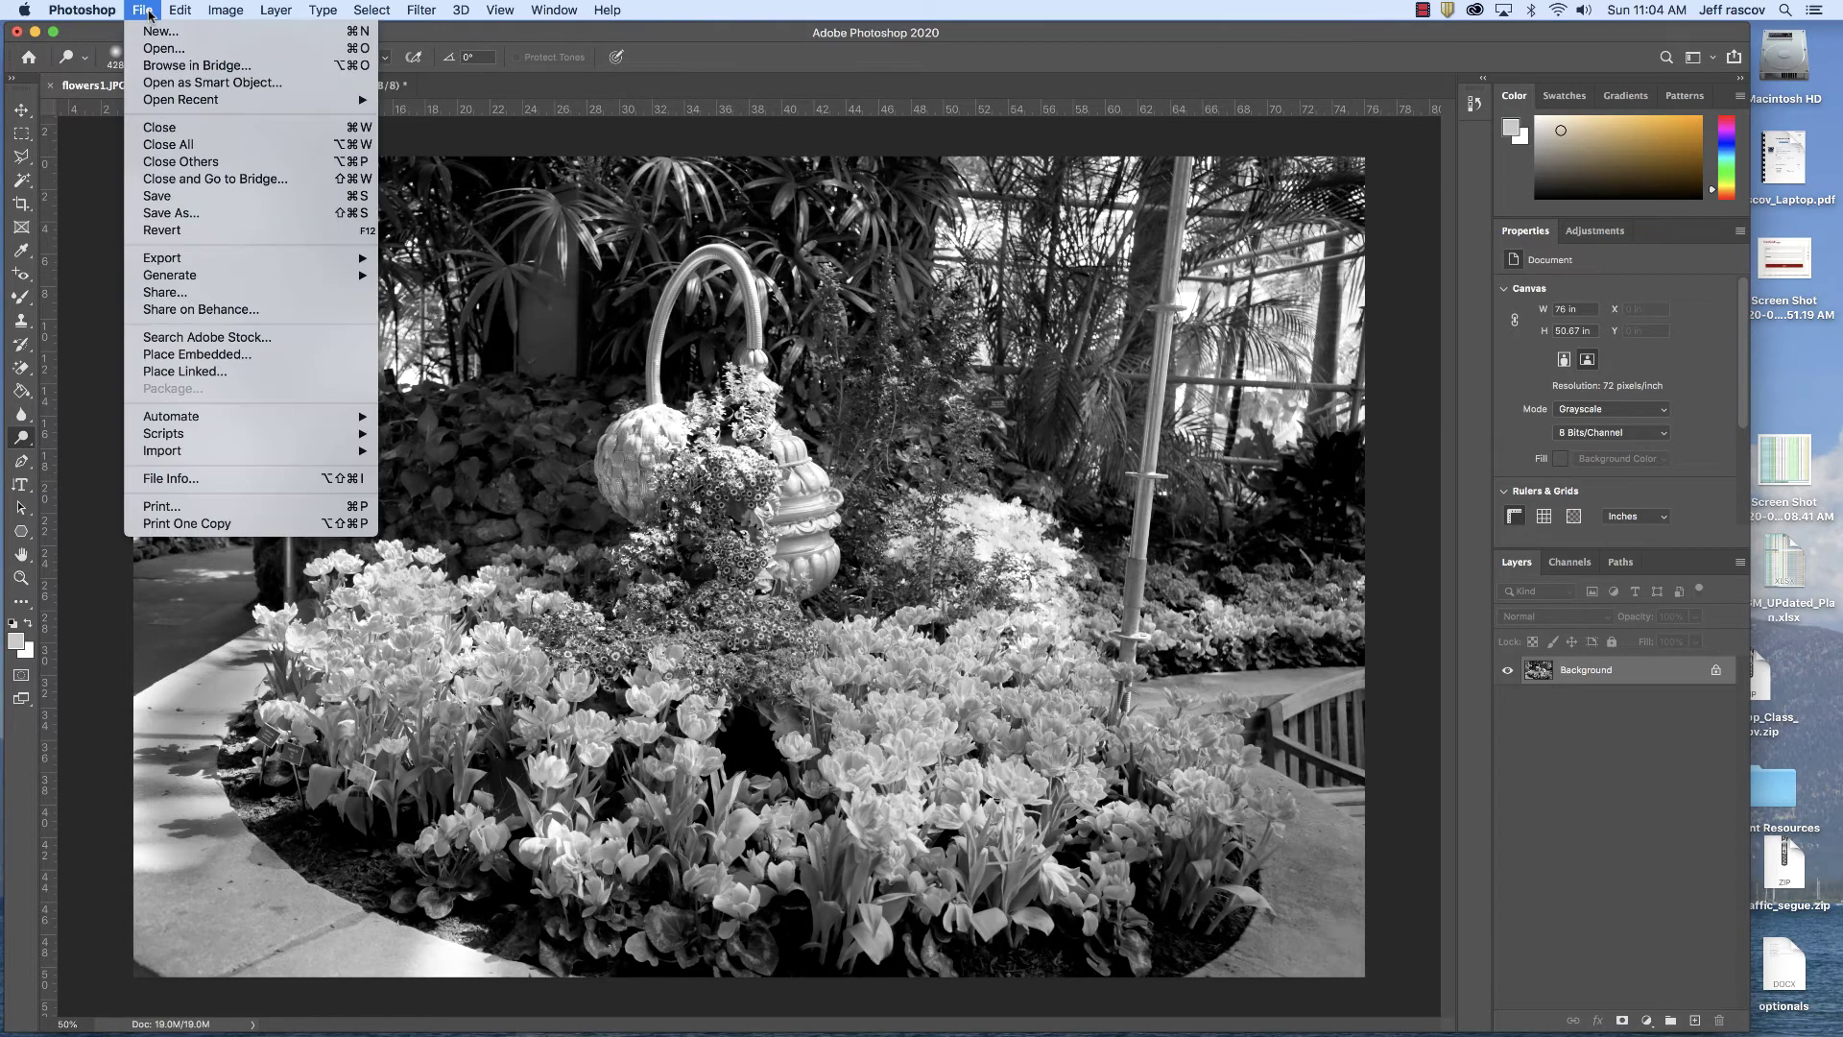
click(169, 214)
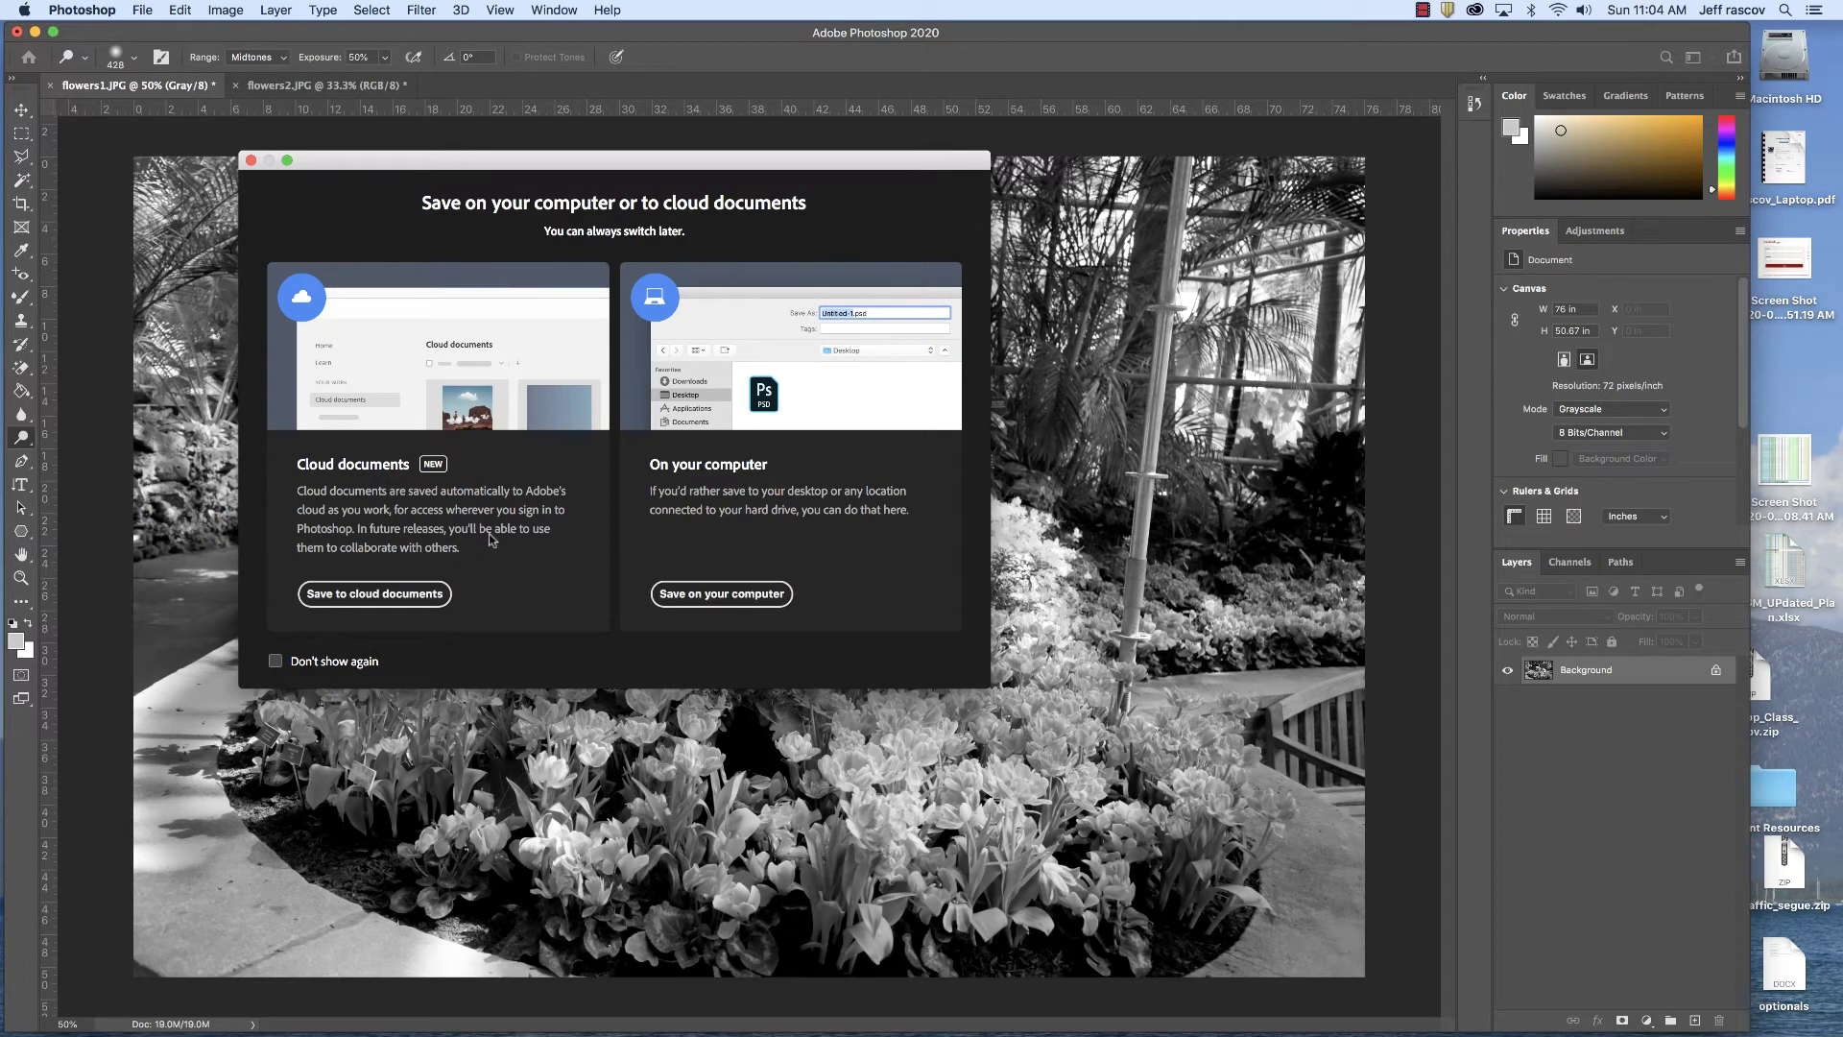
click(722, 596)
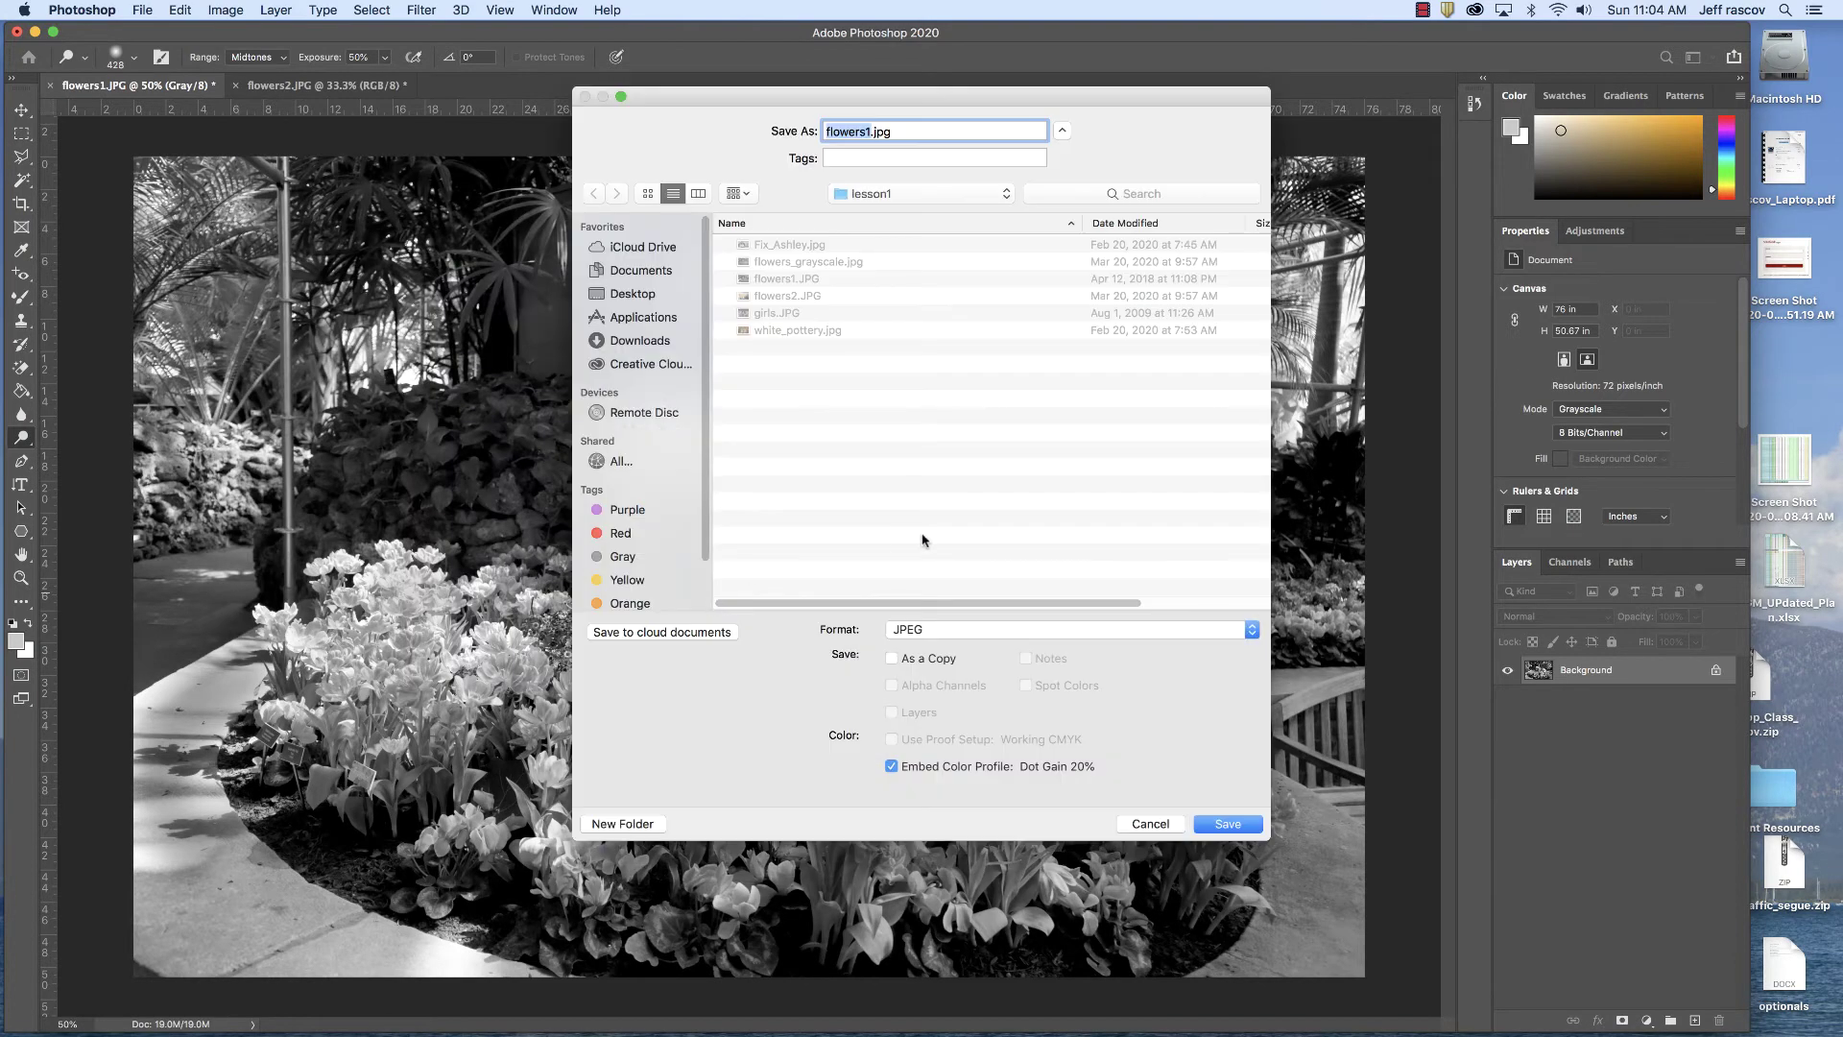
click(871, 131)
text(_gray)
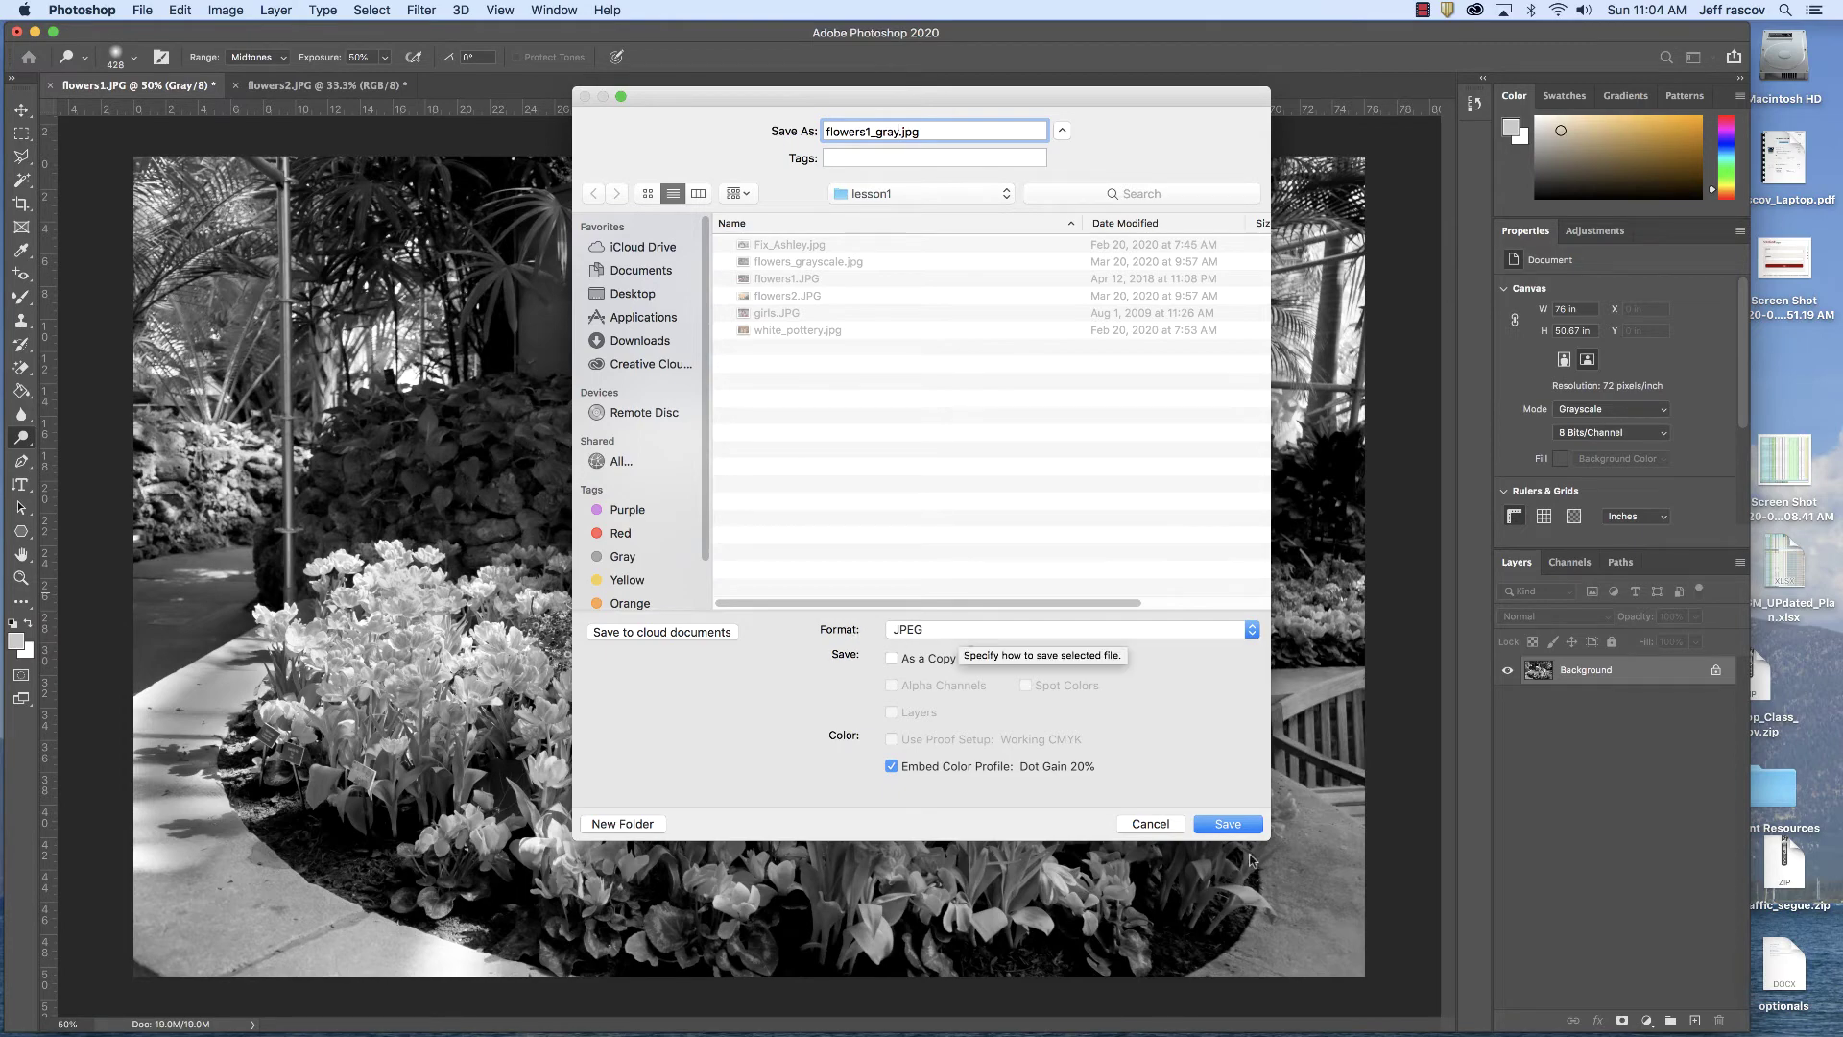
key(Return)
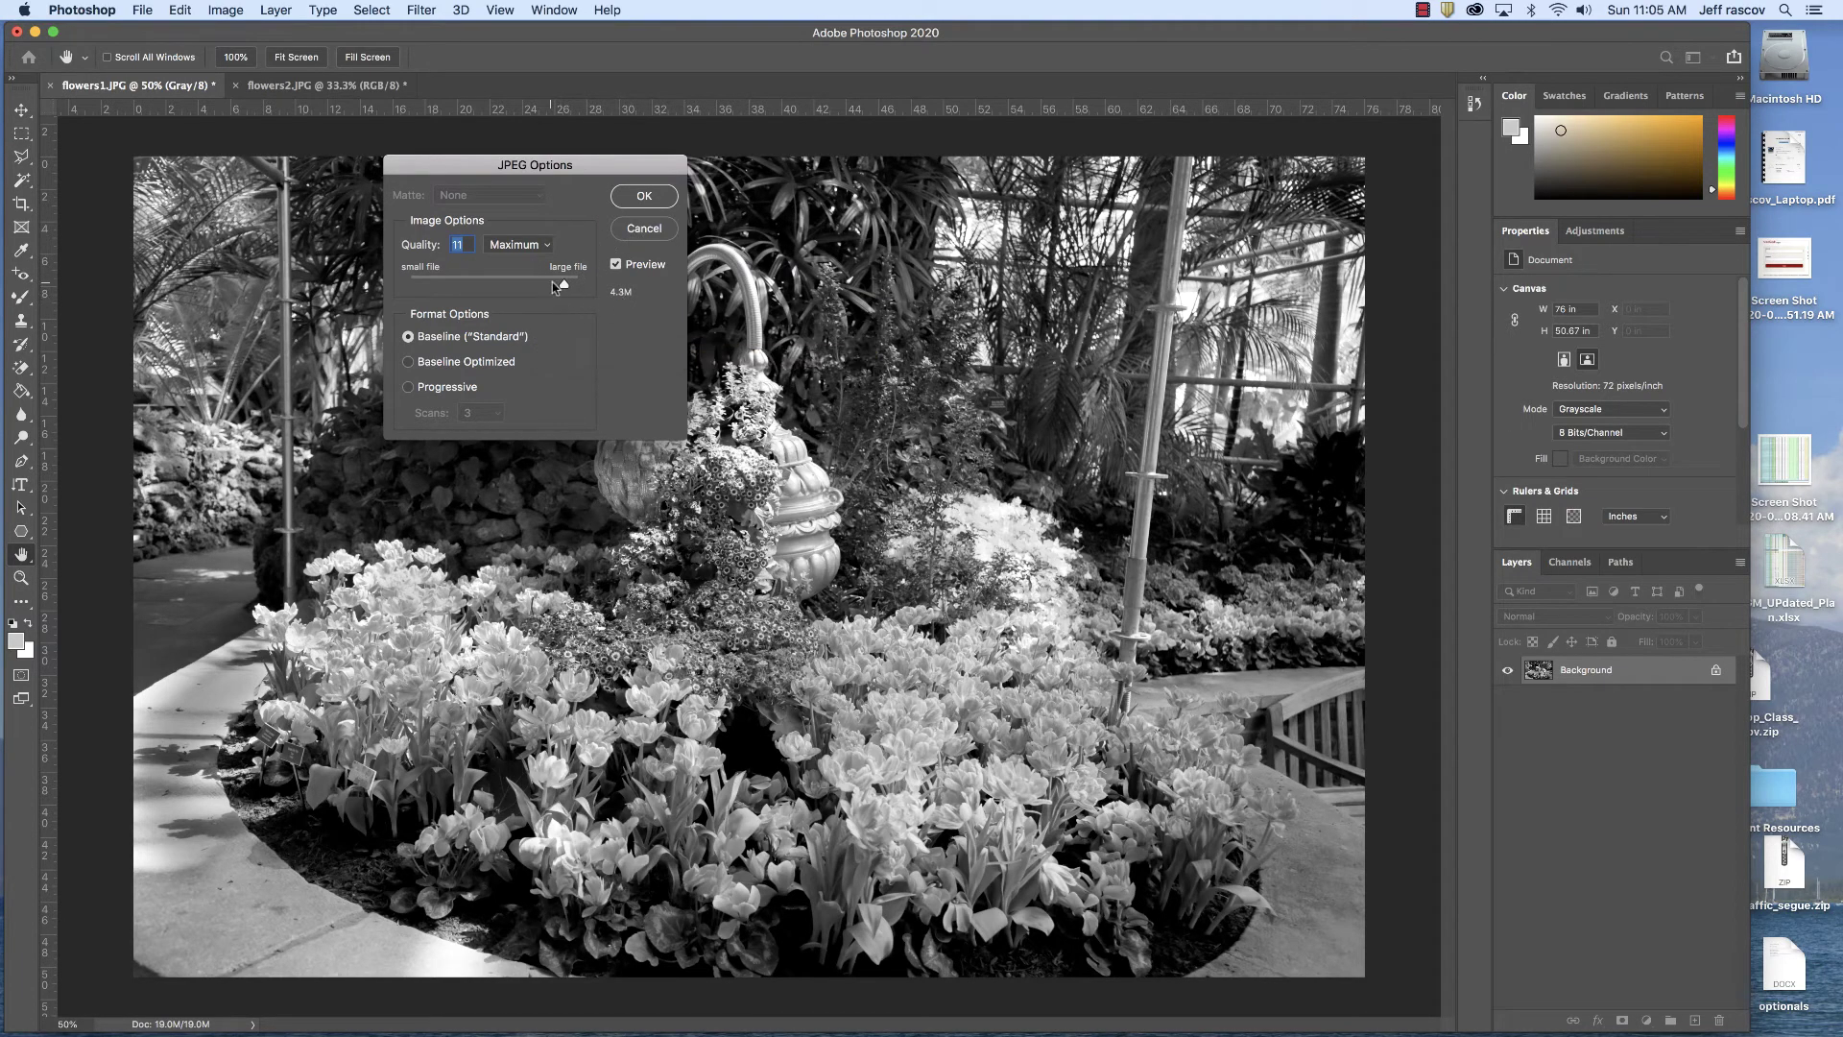
drag(567, 287, 580, 288)
click(644, 195)
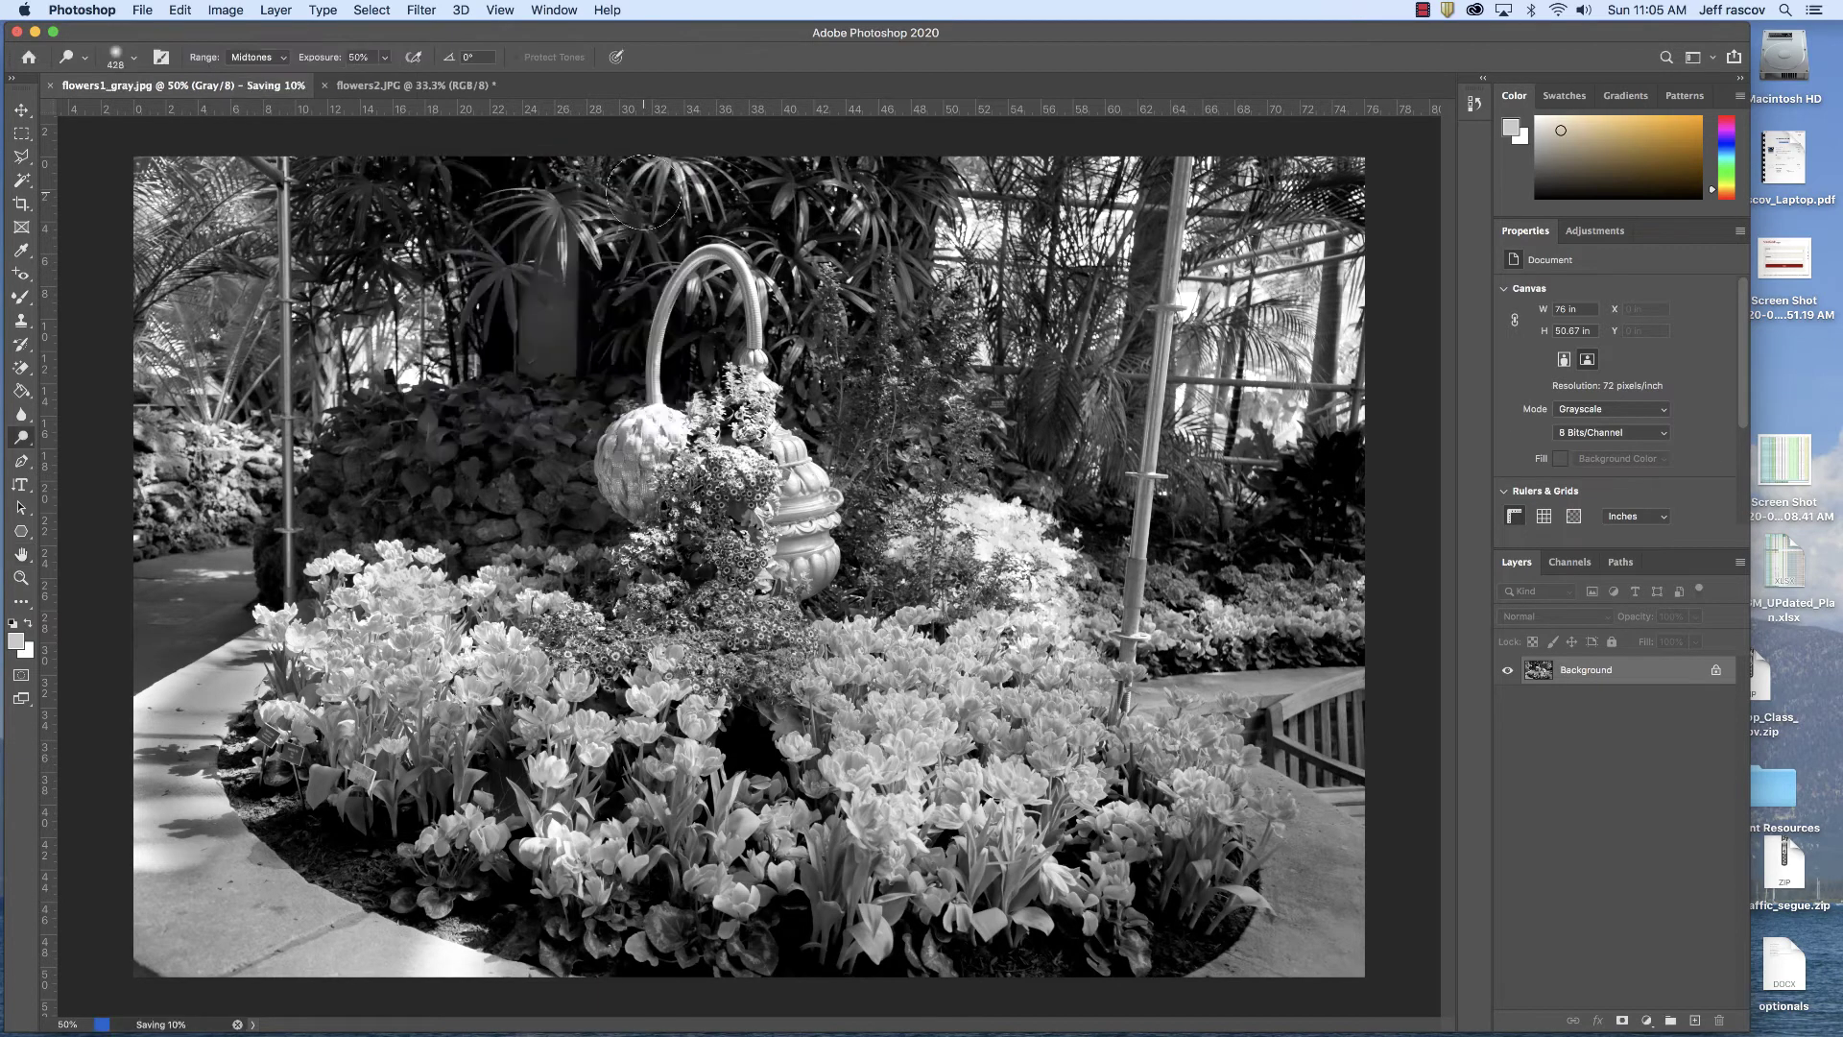
key(o)
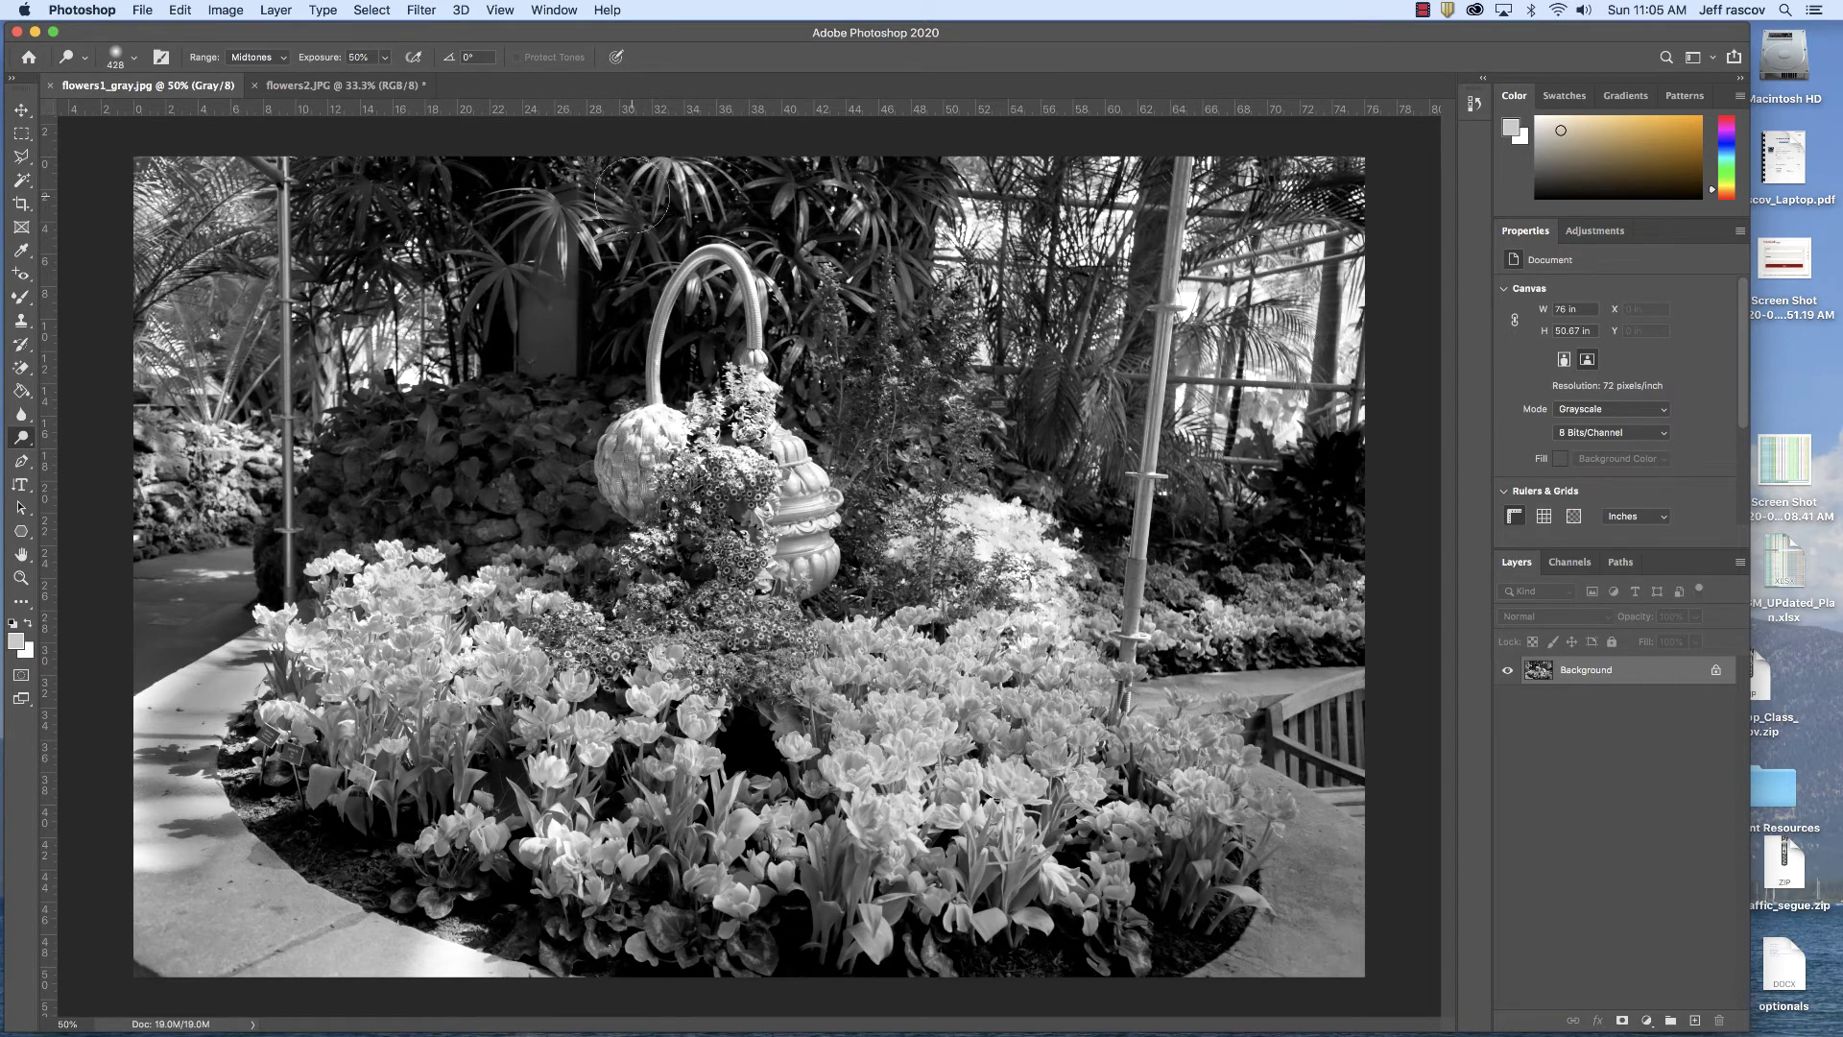
Open girls.JPG from the lesson1 folder and activate the Move tool
click(142, 9)
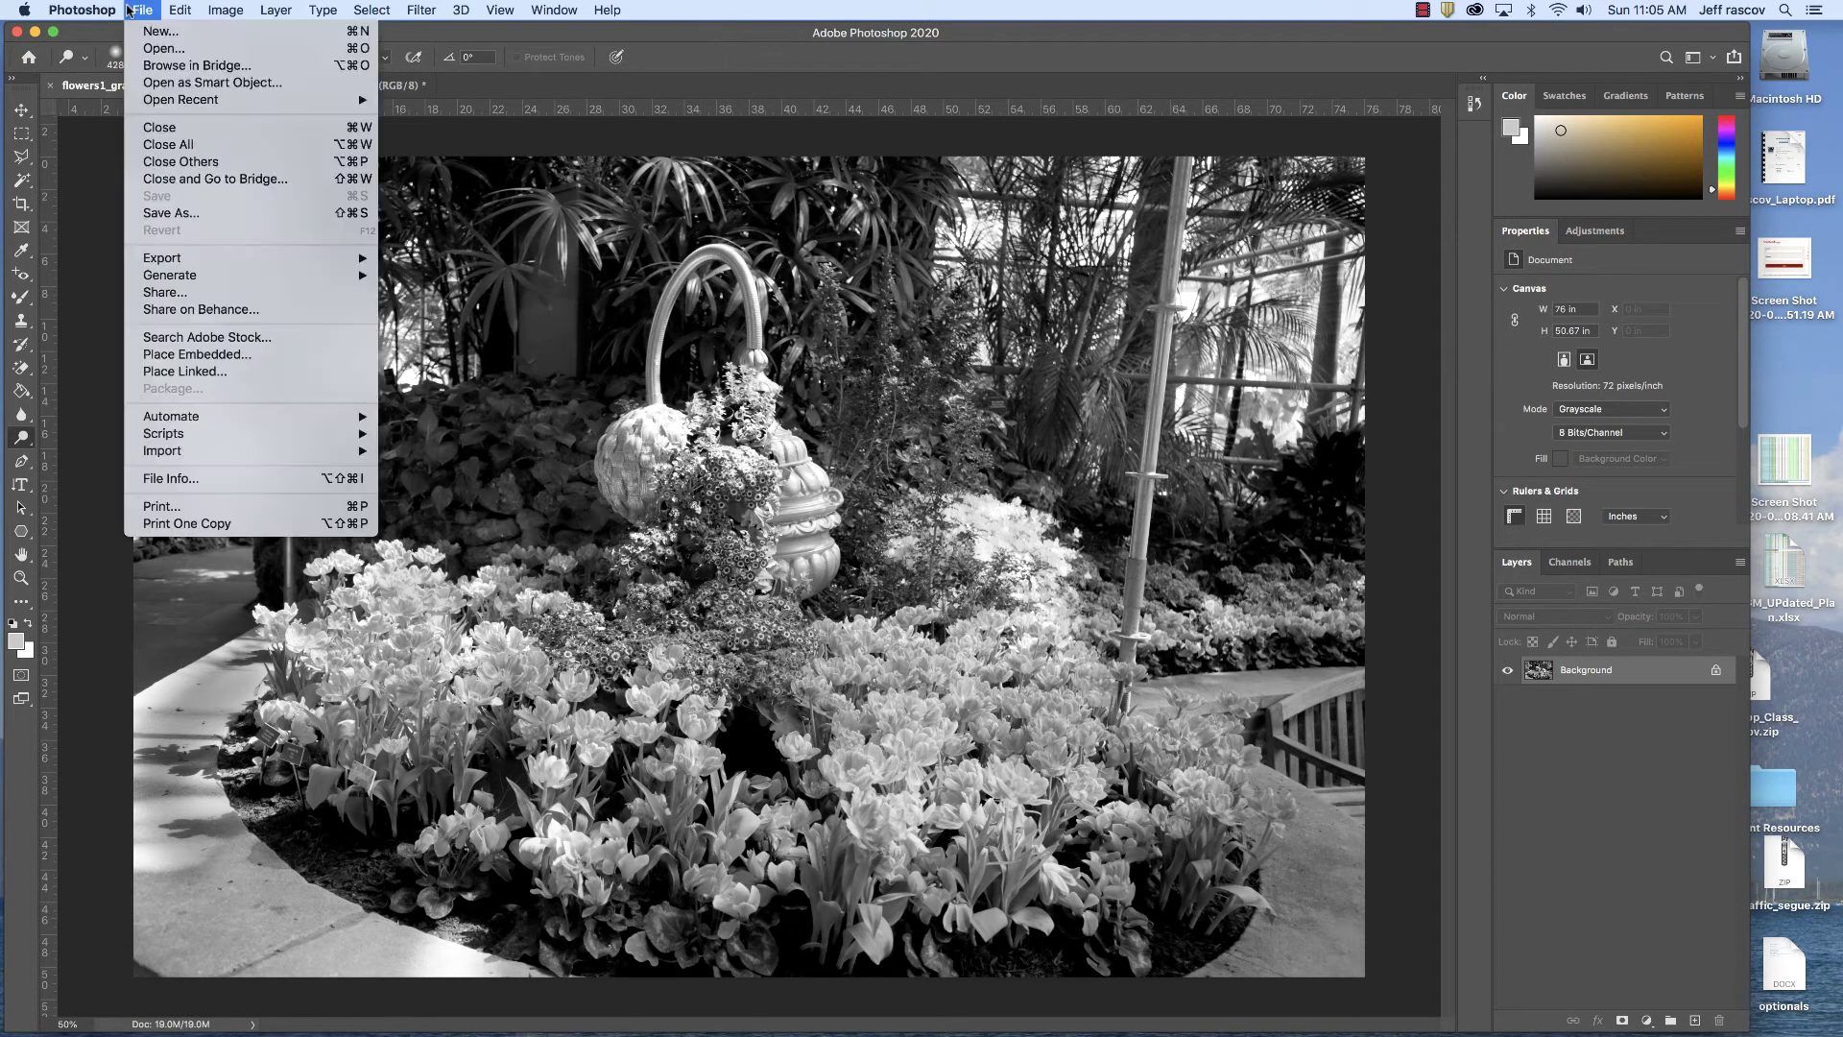
click(144, 50)
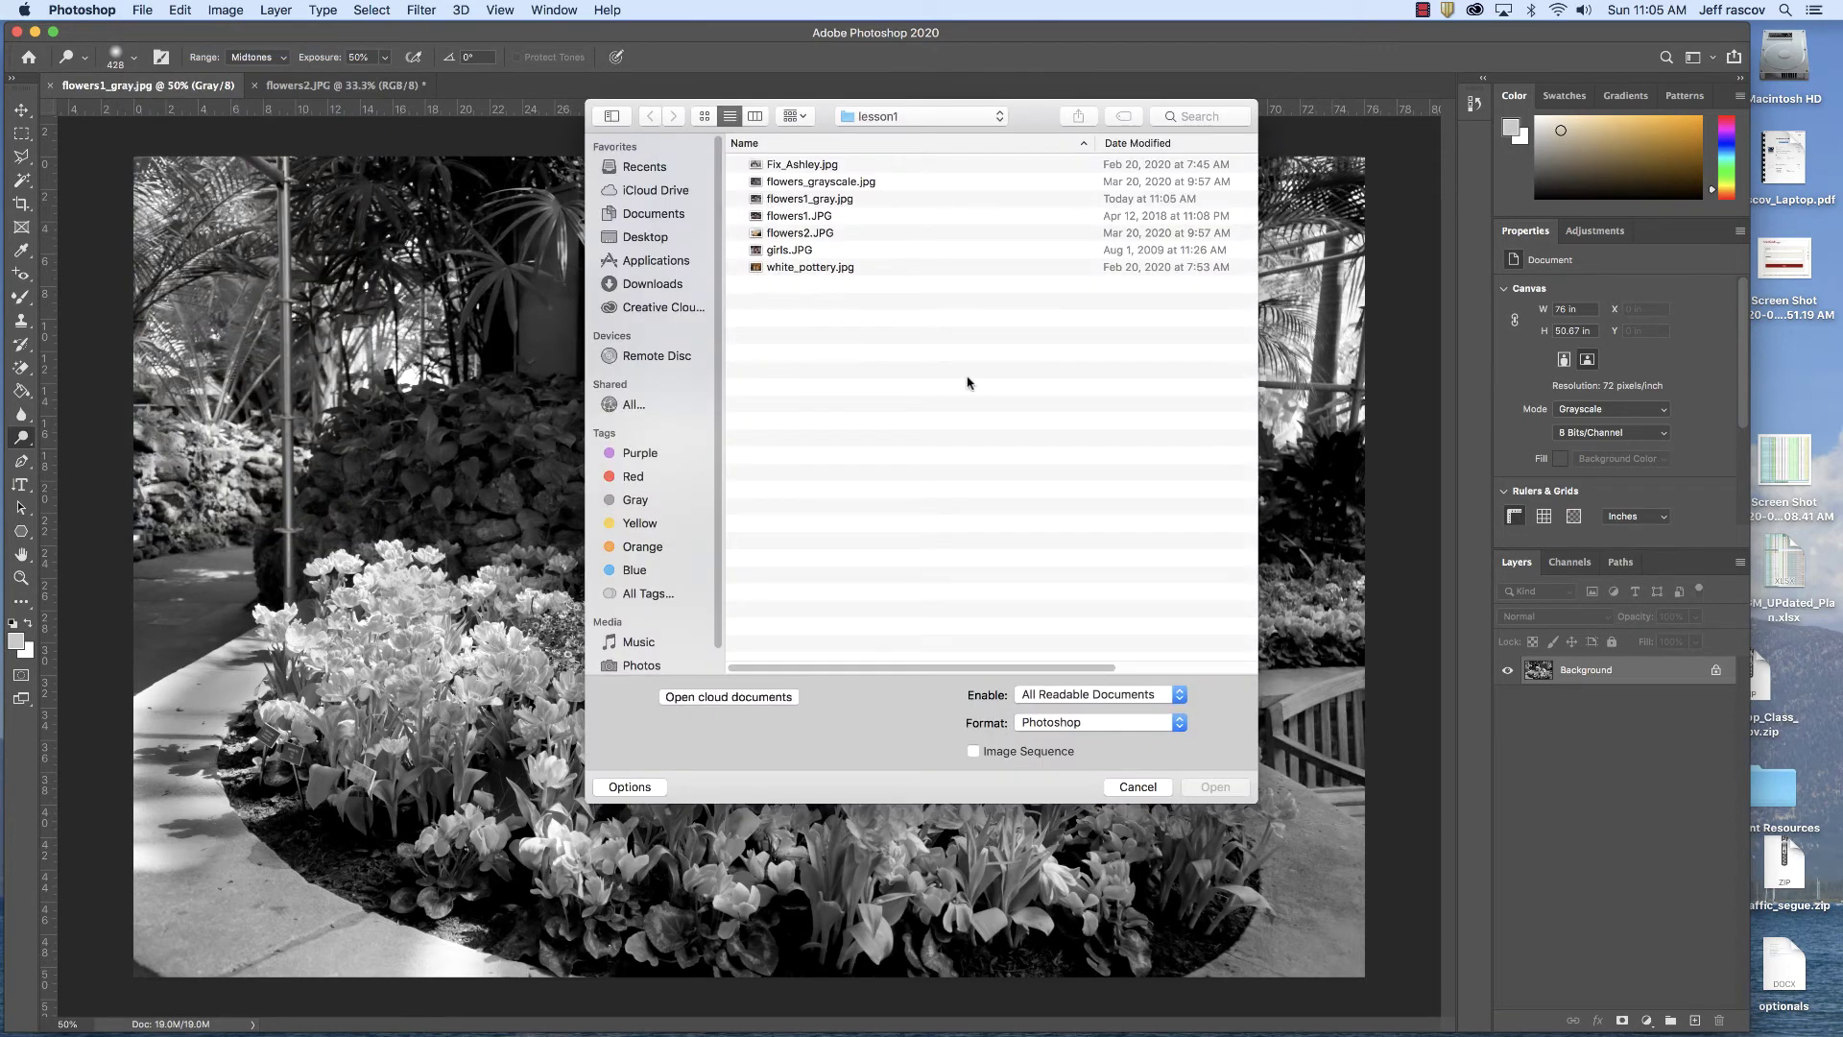
click(802, 252)
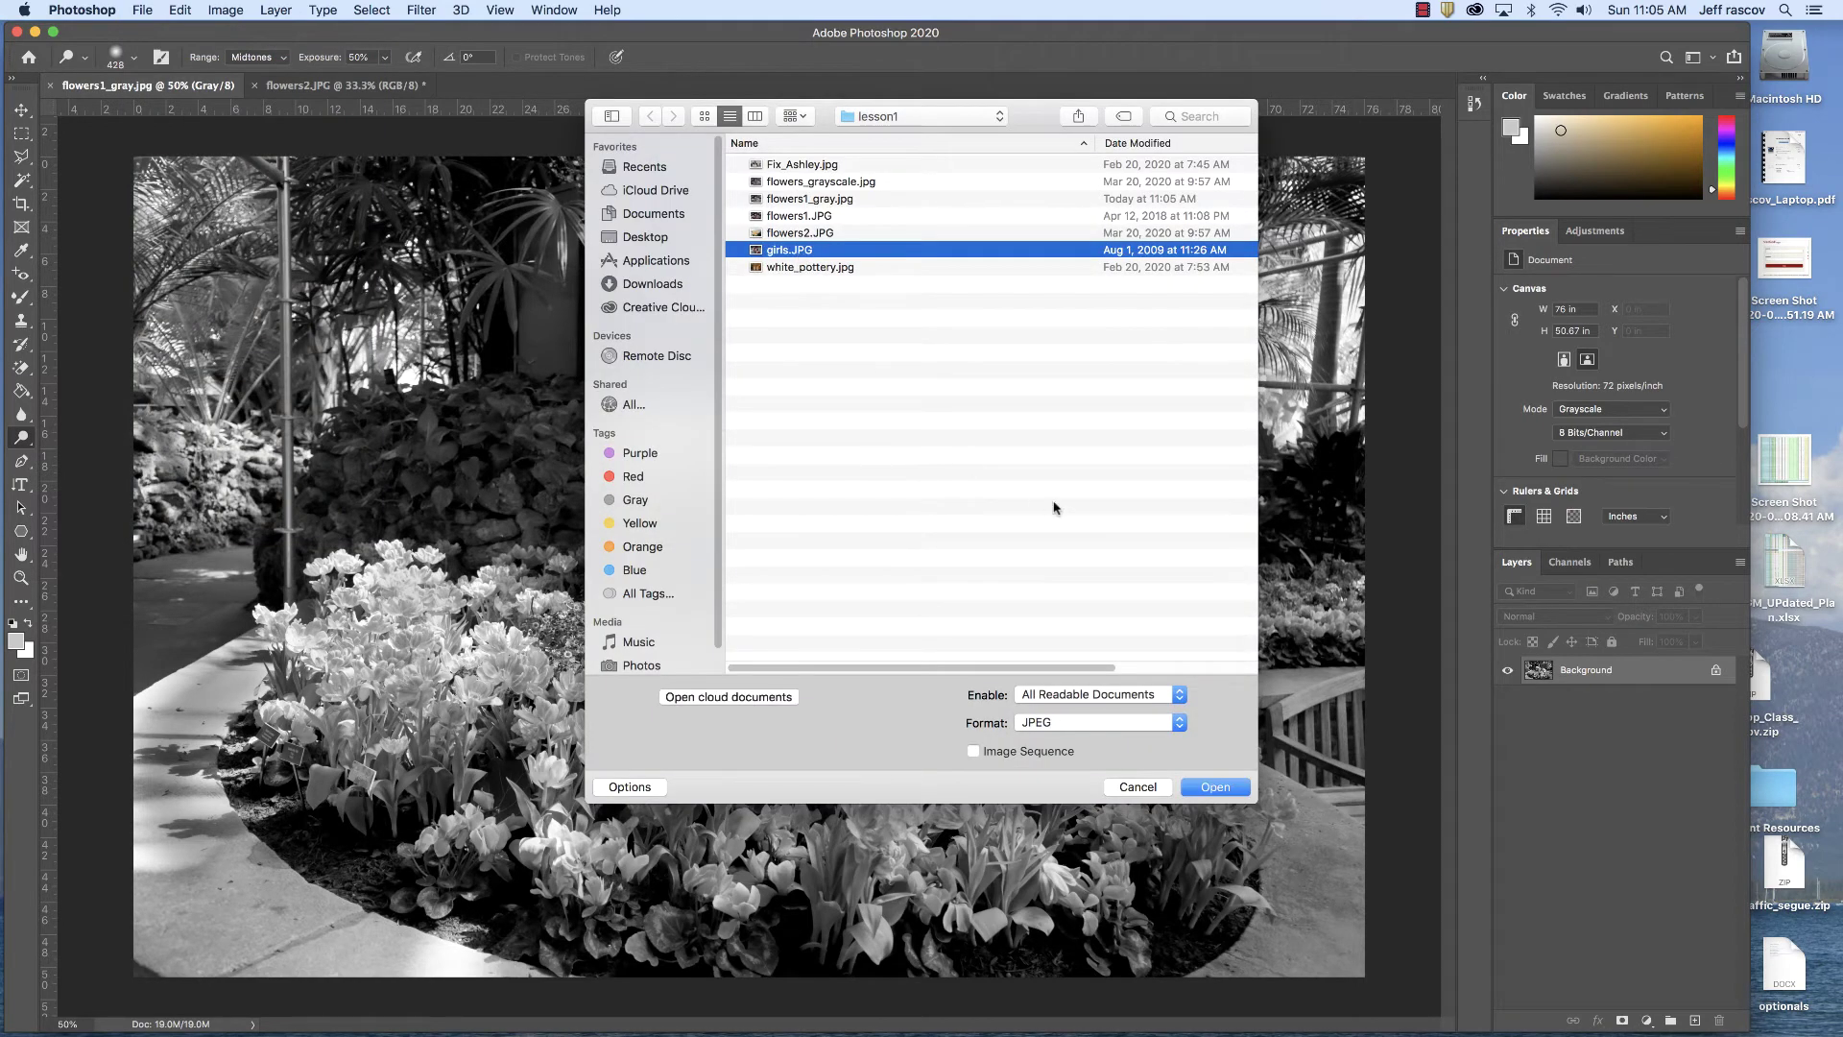
click(1215, 787)
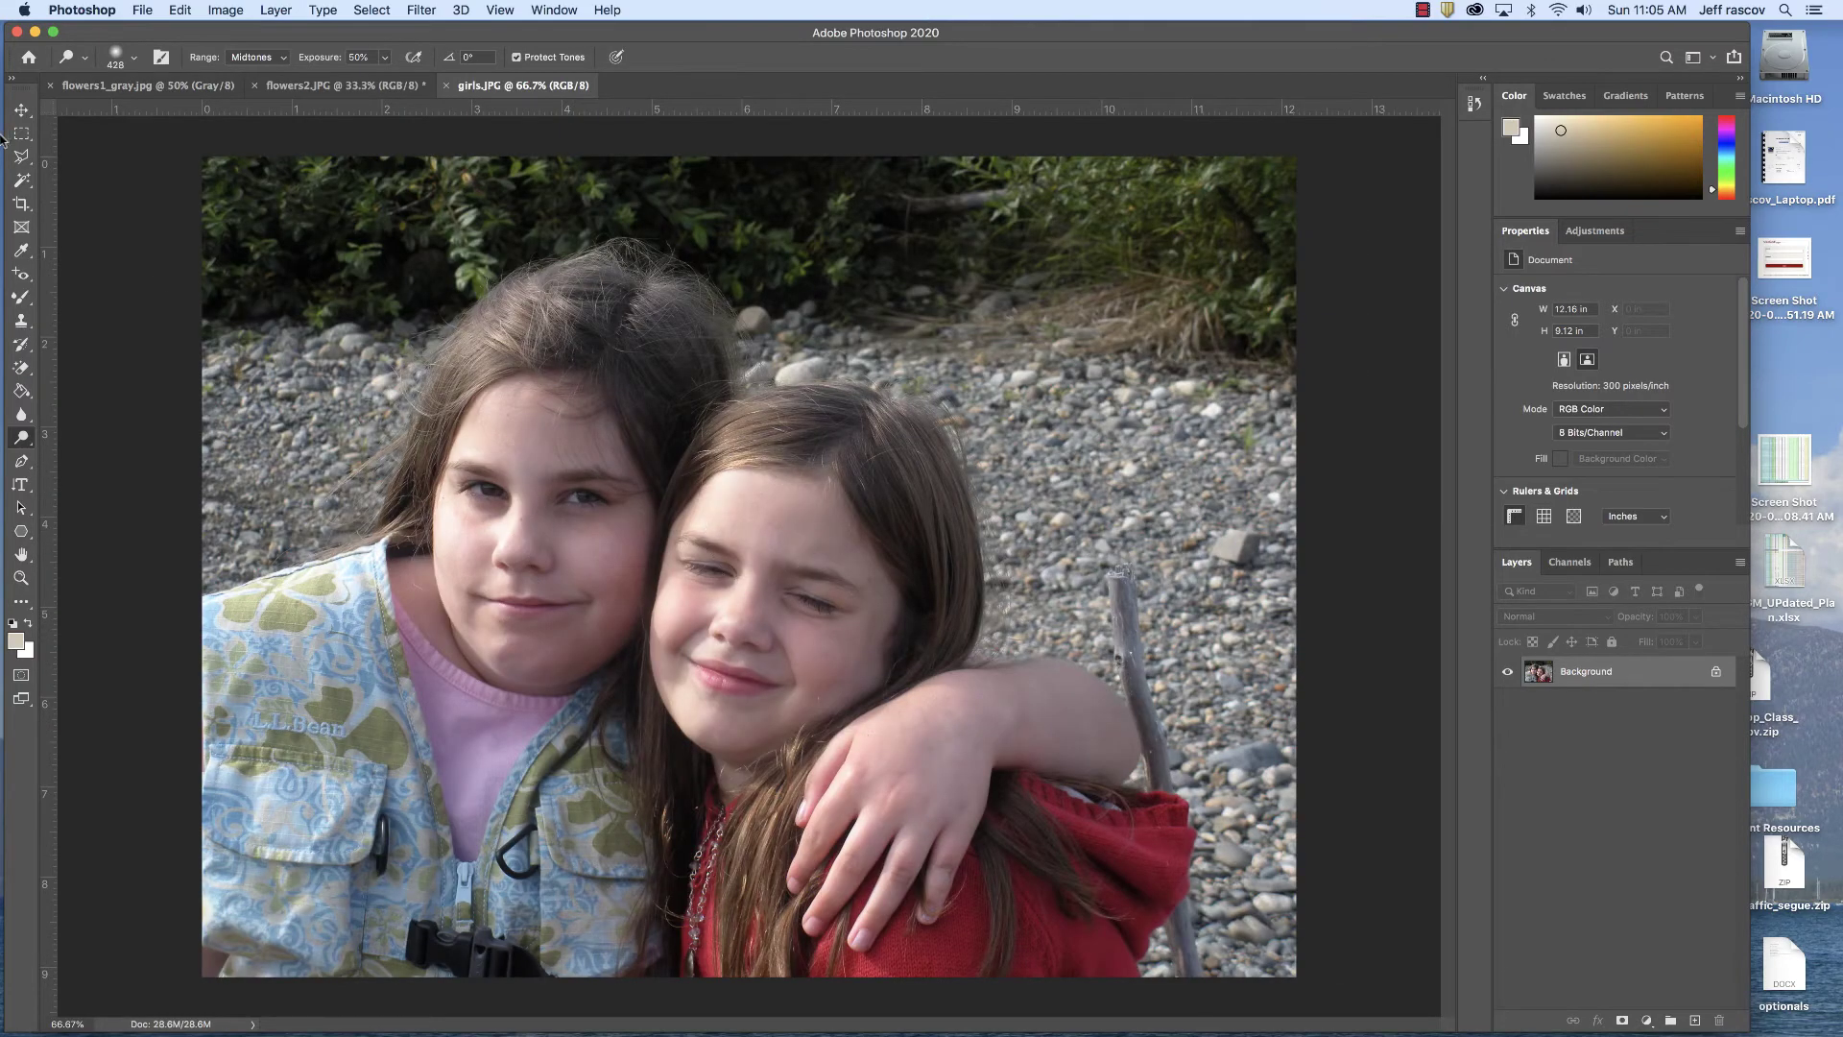
click(23, 110)
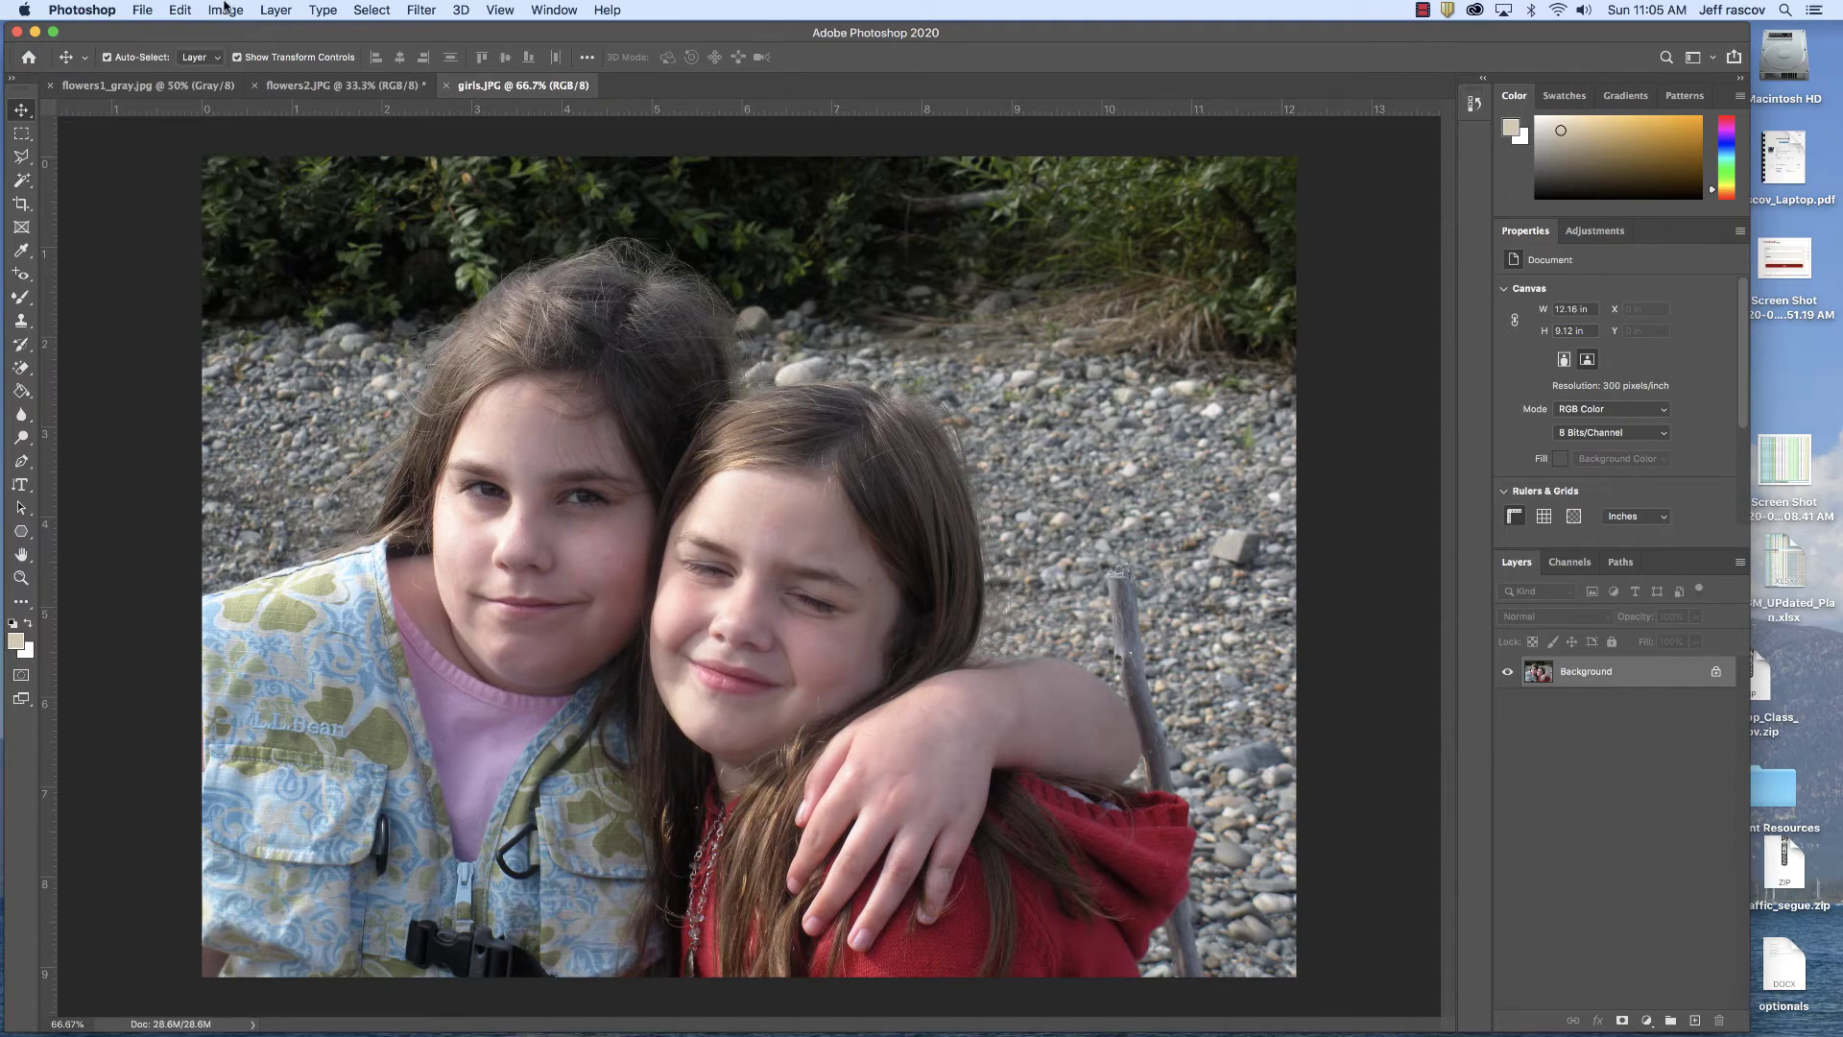
Start a Vibrance adjustment on girls.JPG, move its dialog off the faces and set Vibrance to +92
click(226, 9)
mouse_move(239, 60)
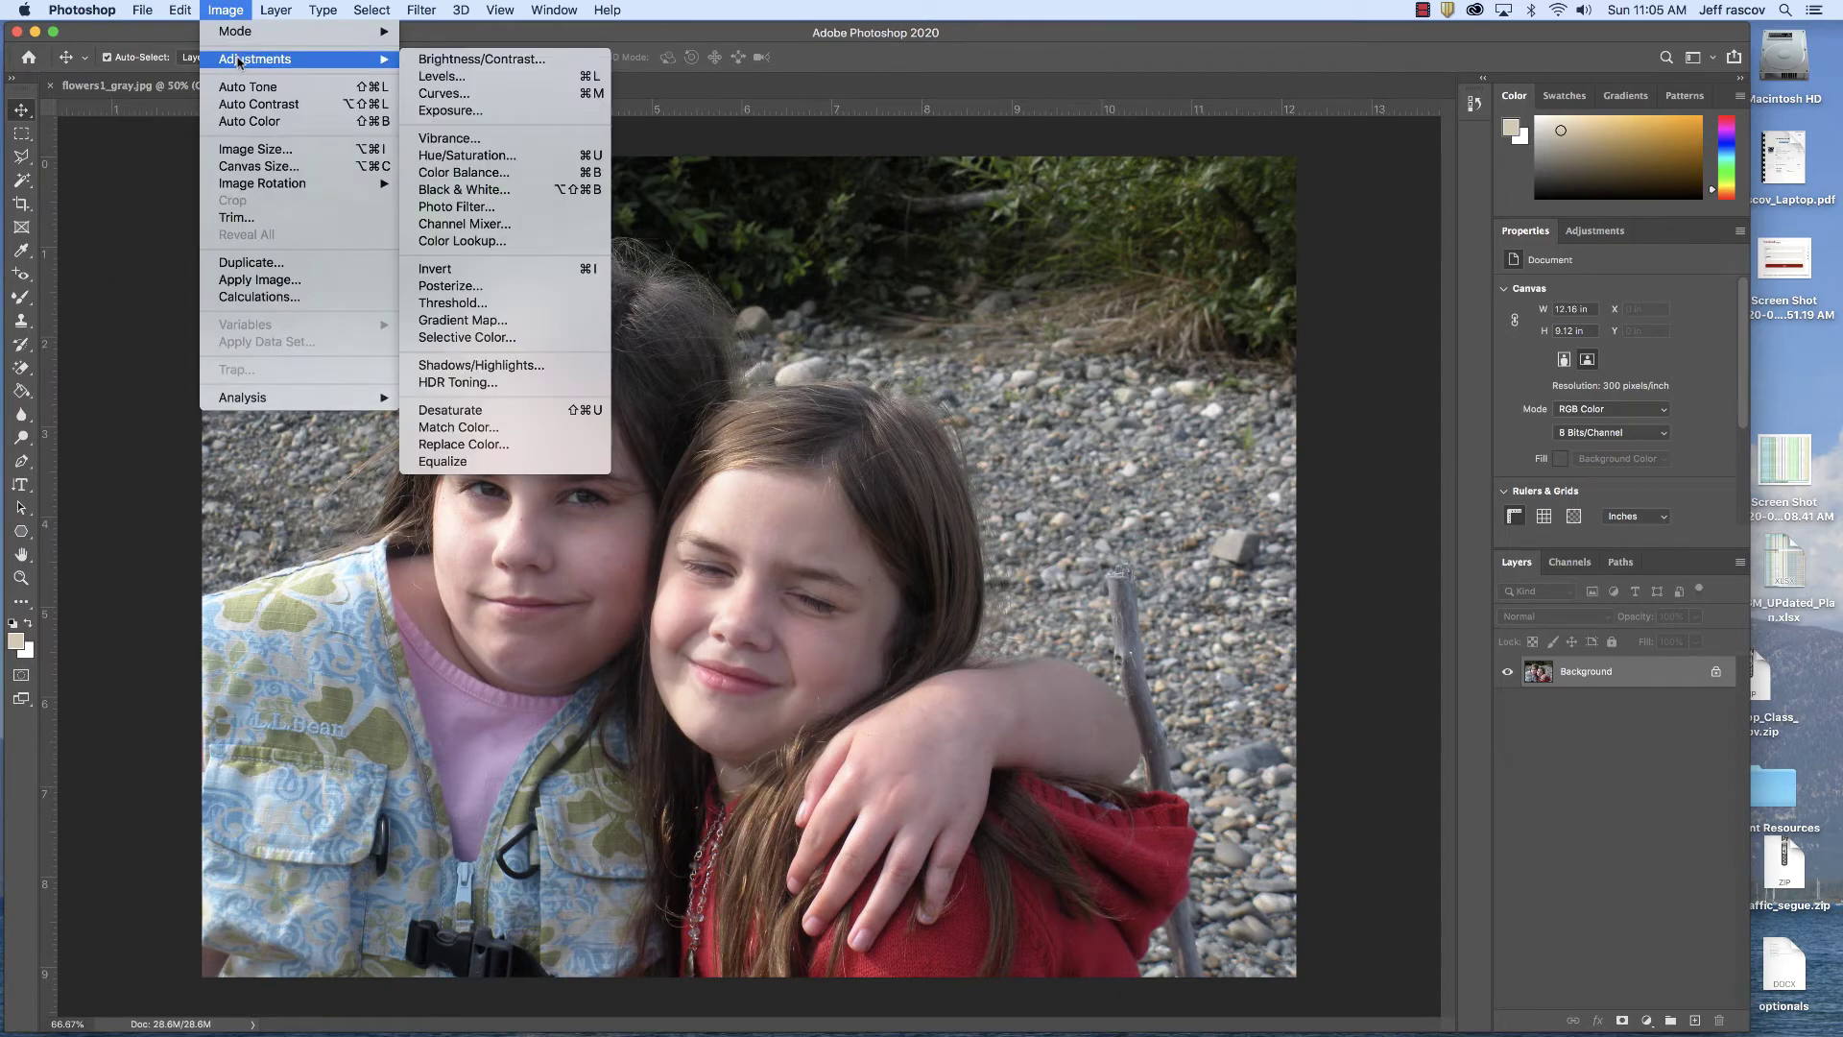
click(434, 138)
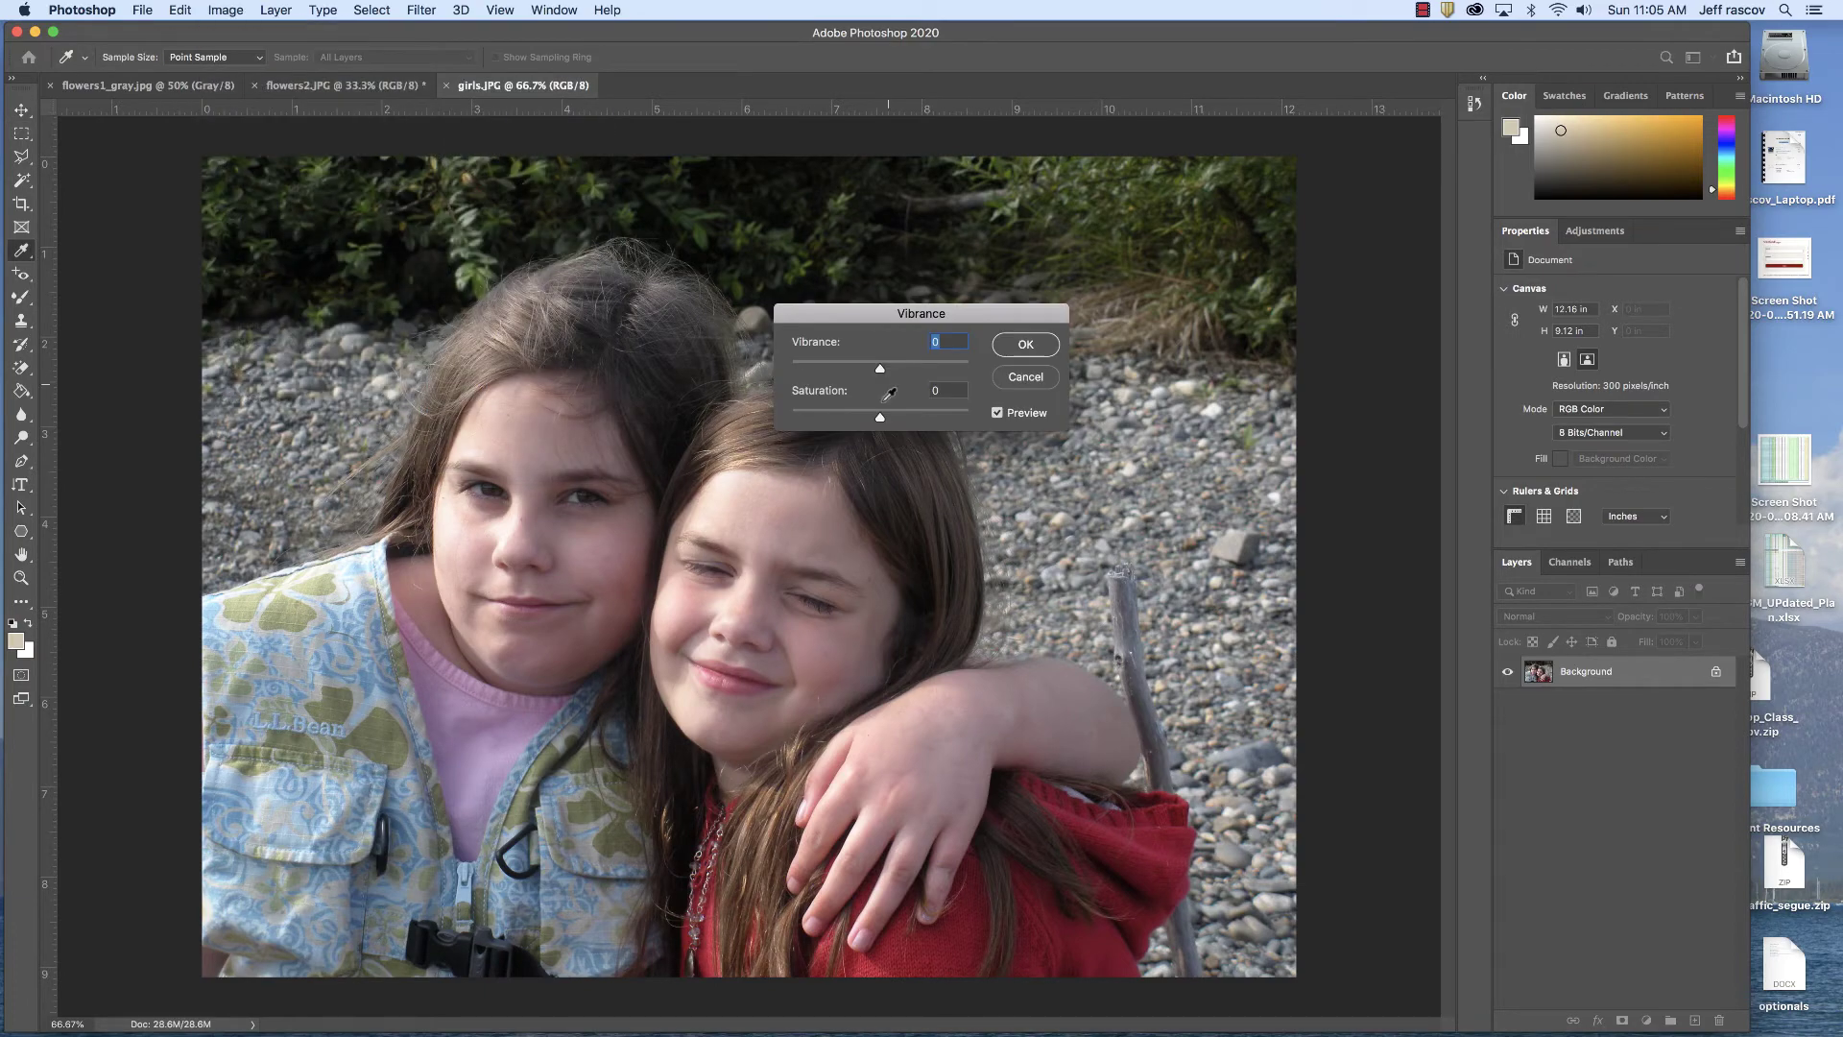
drag(878, 315, 348, 208)
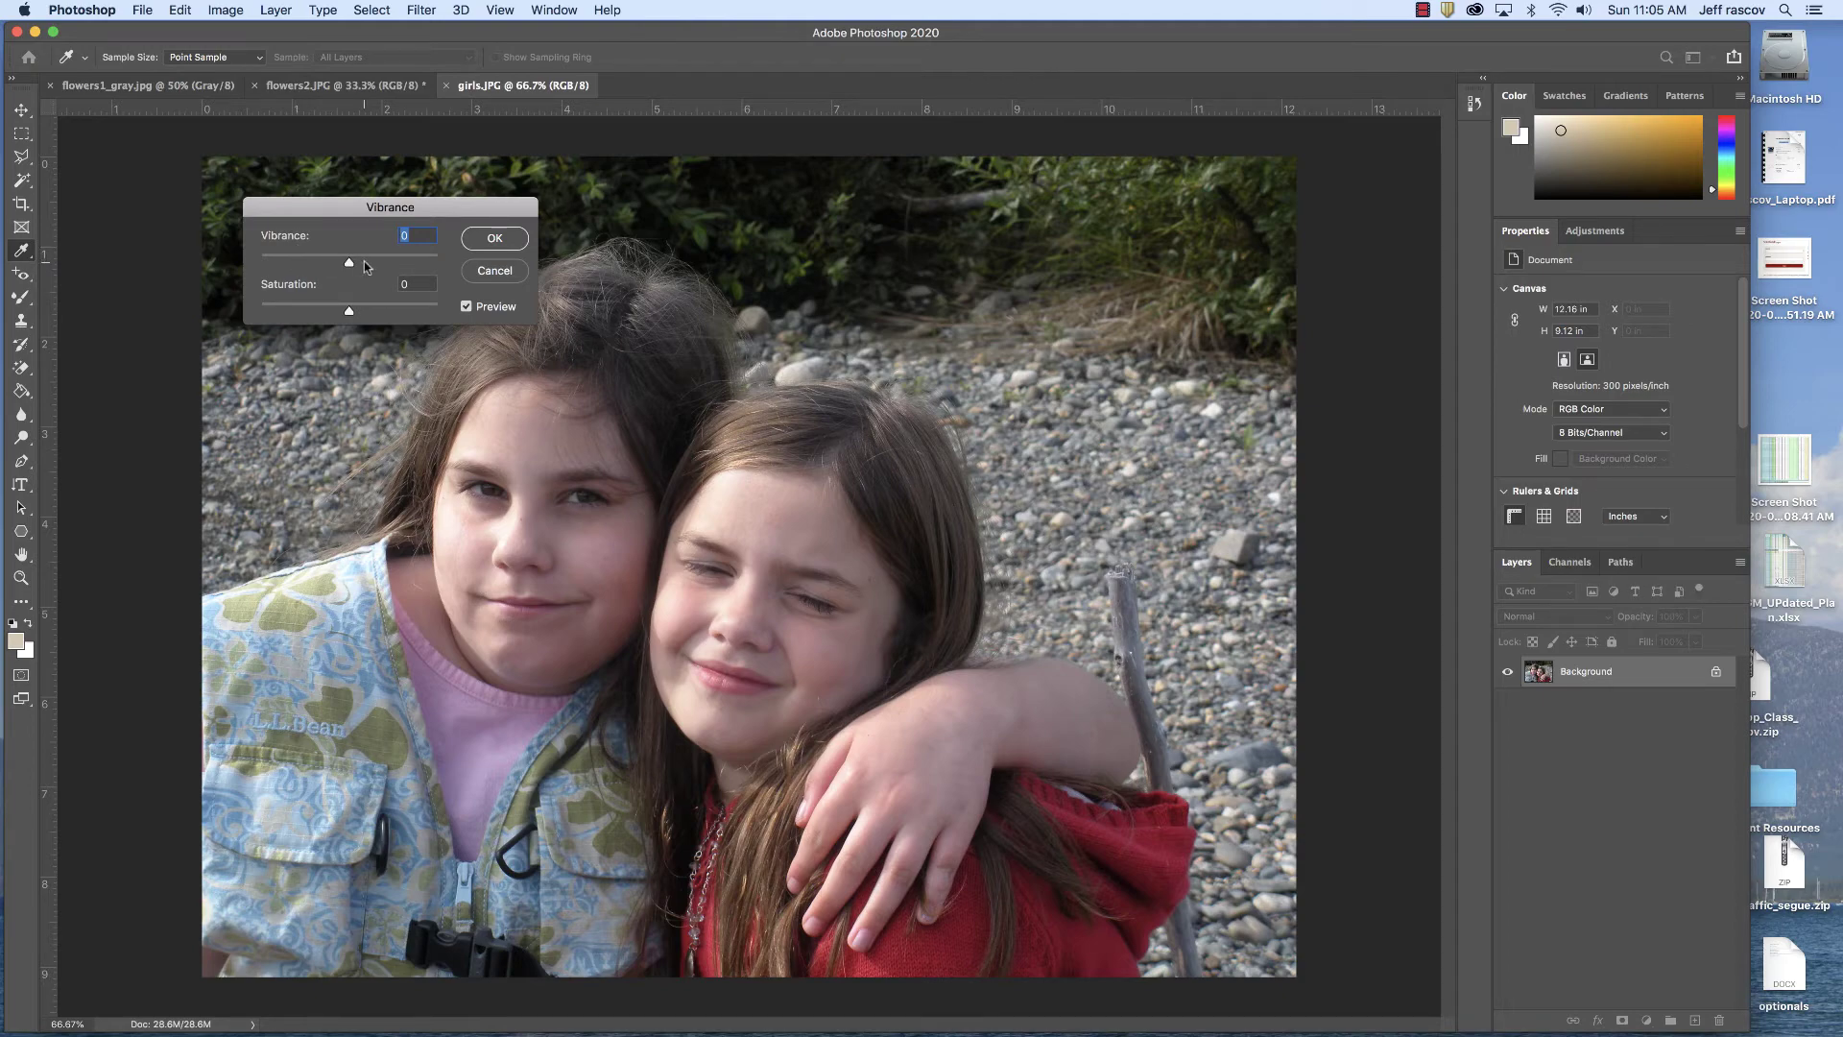
drag(350, 266, 382, 266)
Toggle the Vibrance preview repeatedly to compare the girls' skin tones and clothing with the original photo
click(467, 307)
click(467, 307)
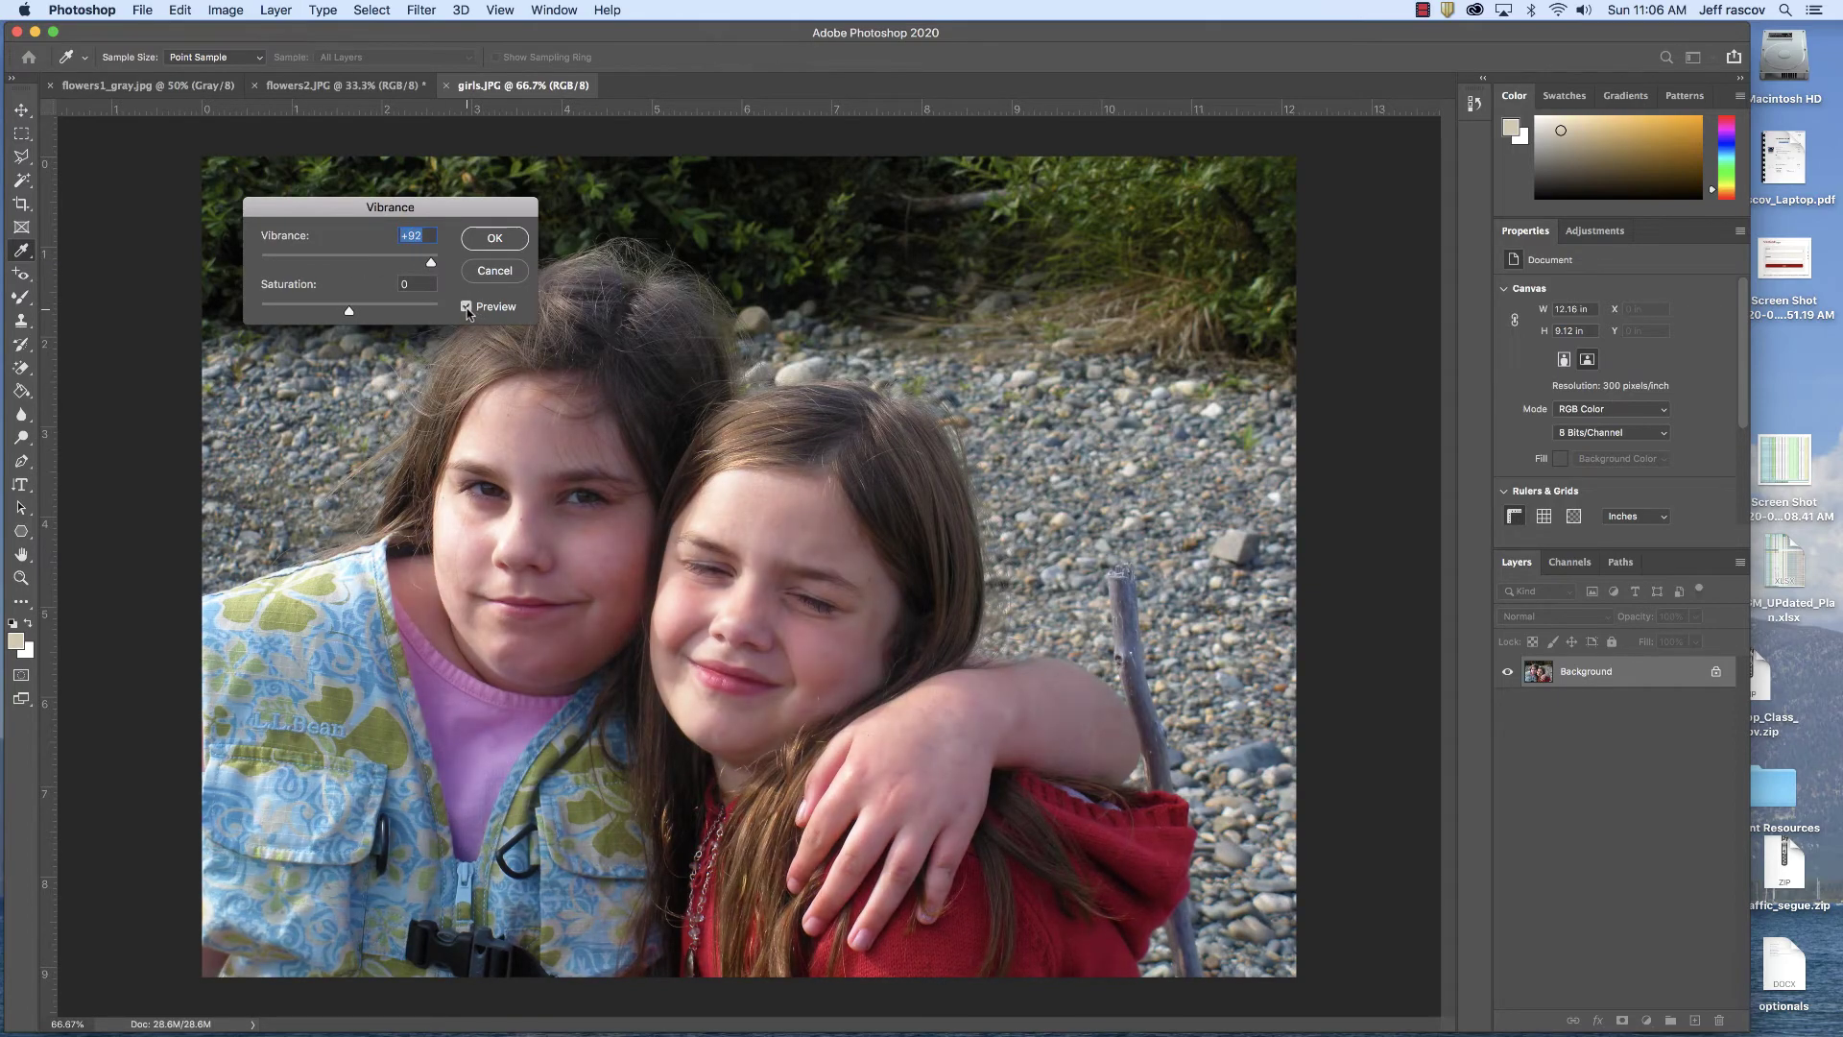
click(466, 307)
click(467, 307)
click(467, 307)
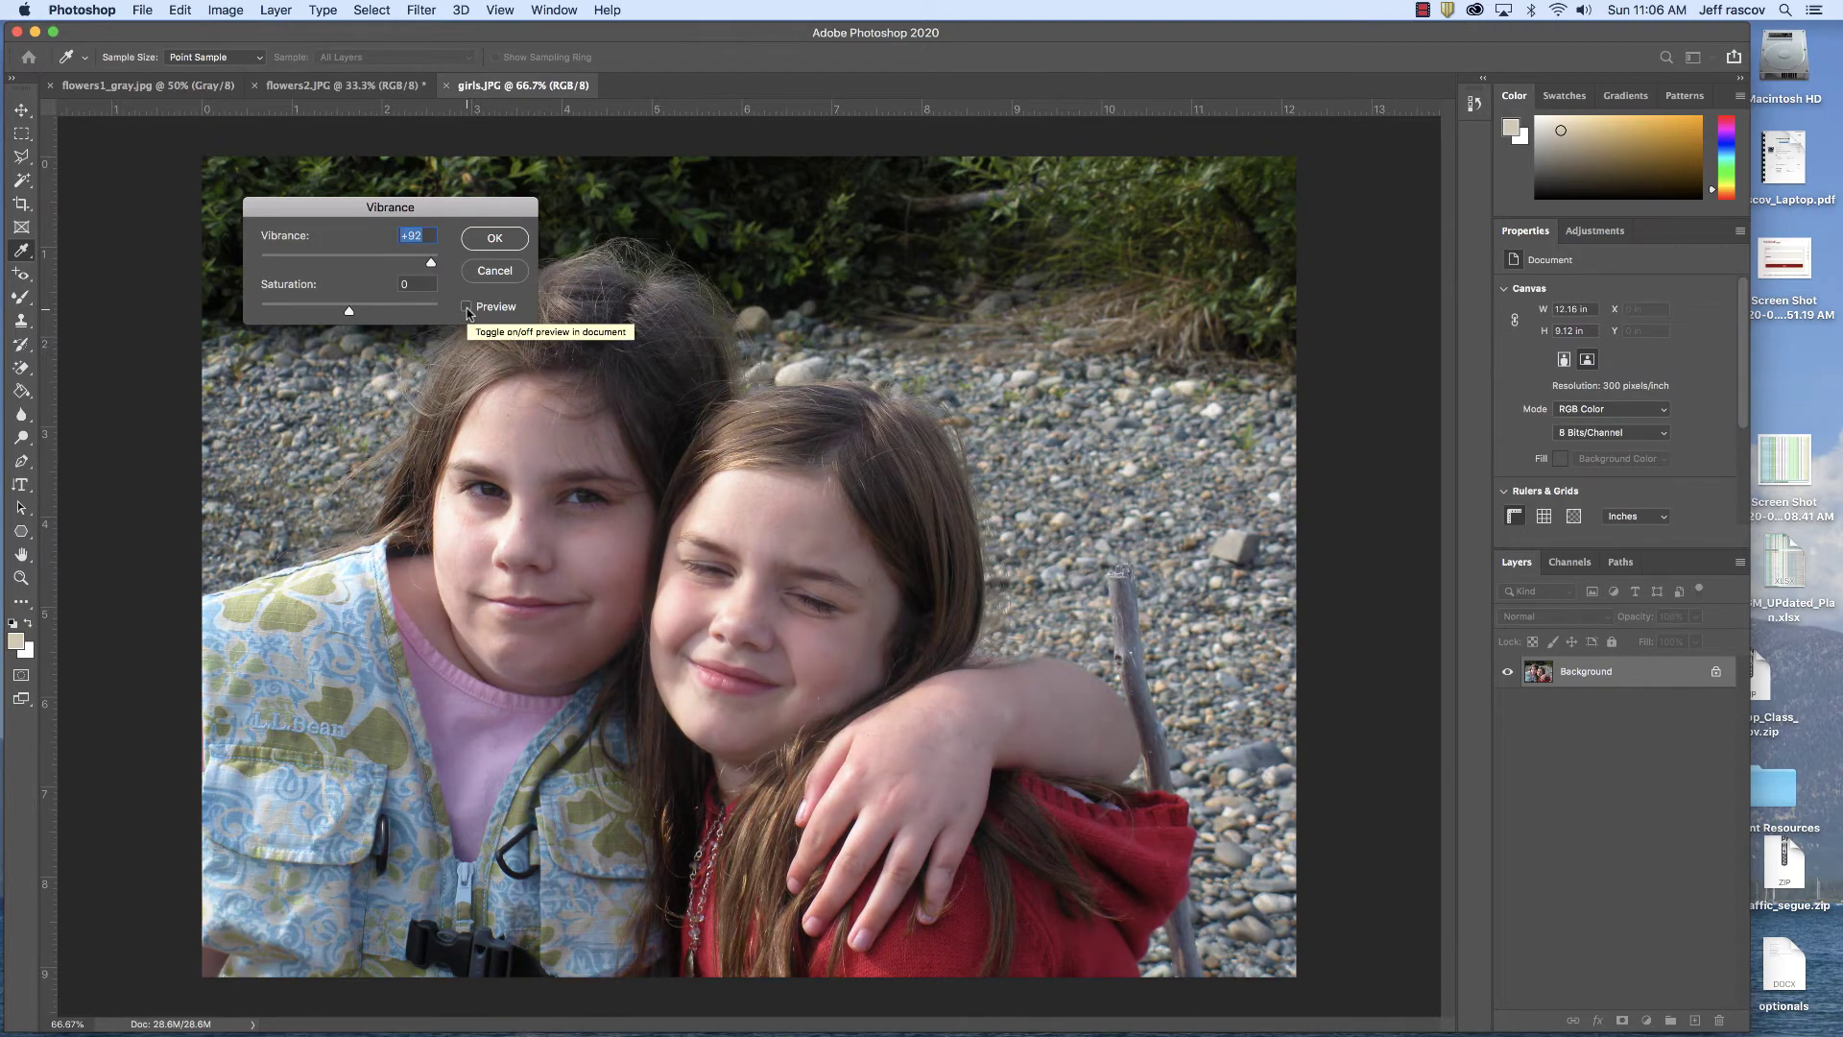
click(467, 307)
click(466, 307)
click(467, 307)
click(466, 307)
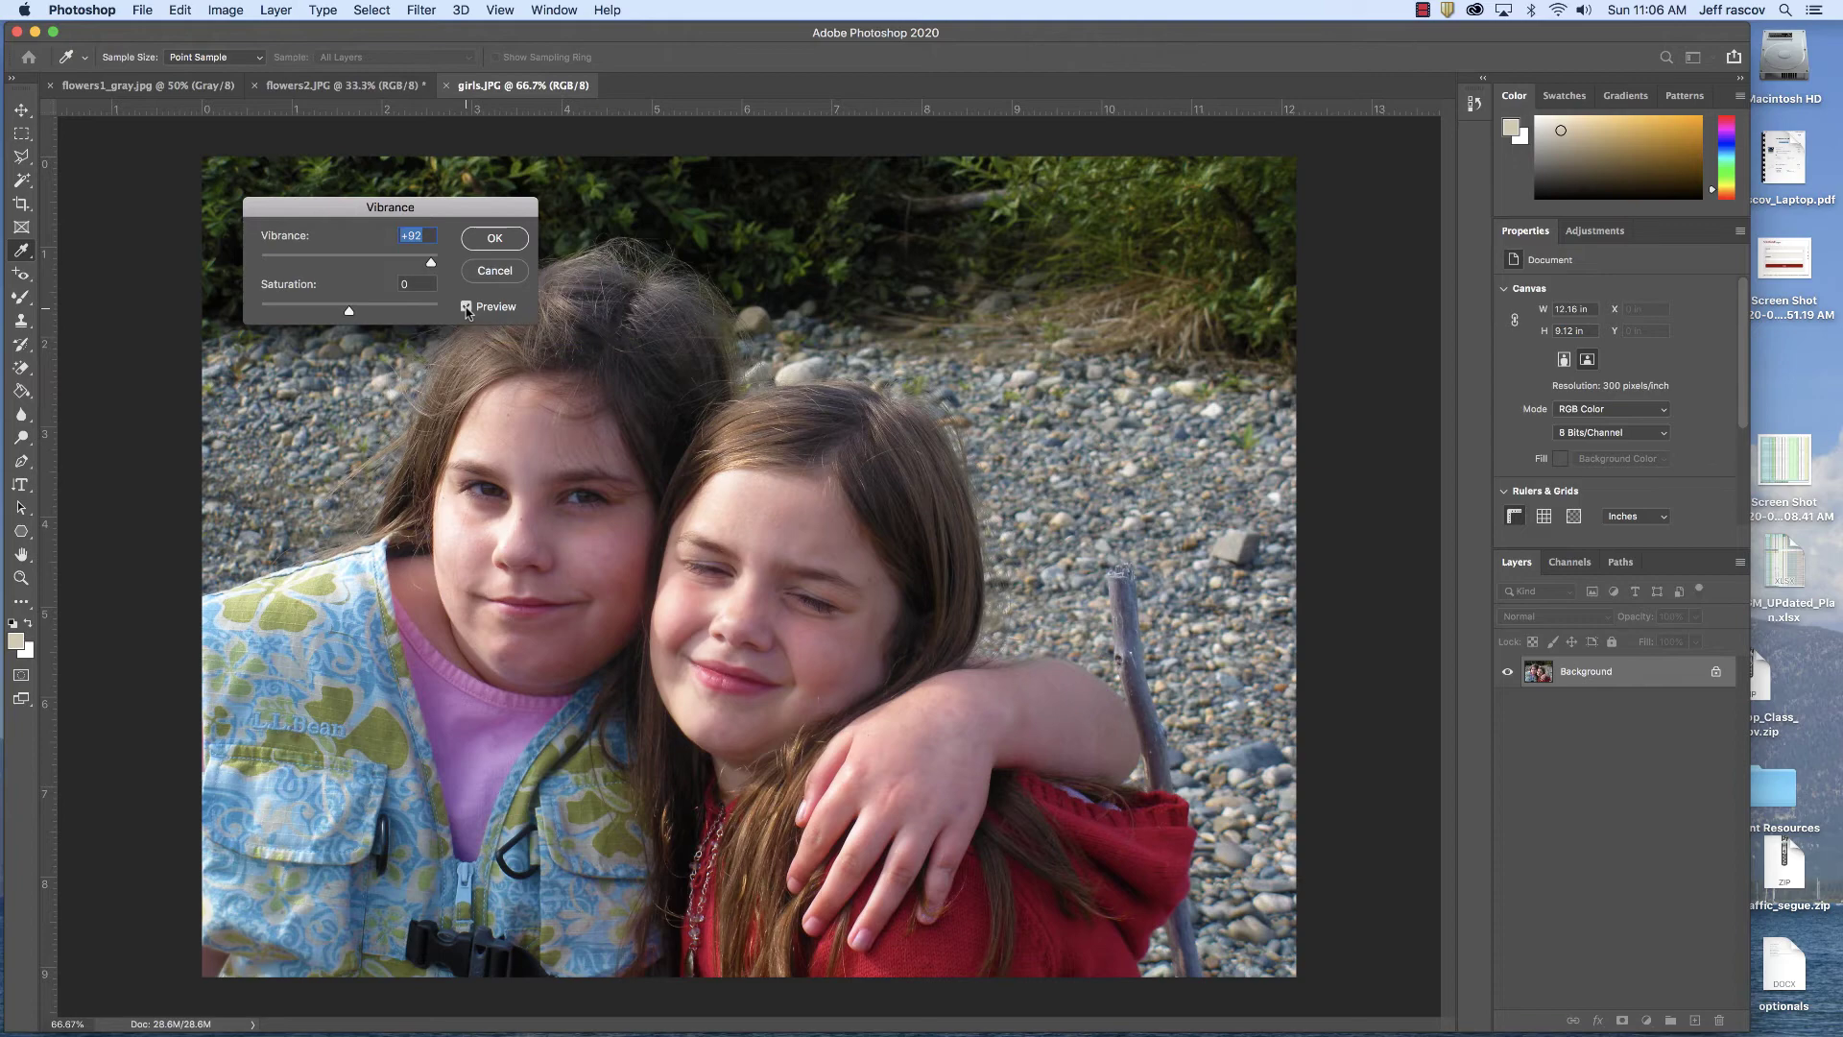
click(467, 307)
Raise Vibrance to +94 and compare the result with the original through the preview
drag(431, 267, 433, 268)
click(466, 307)
click(466, 307)
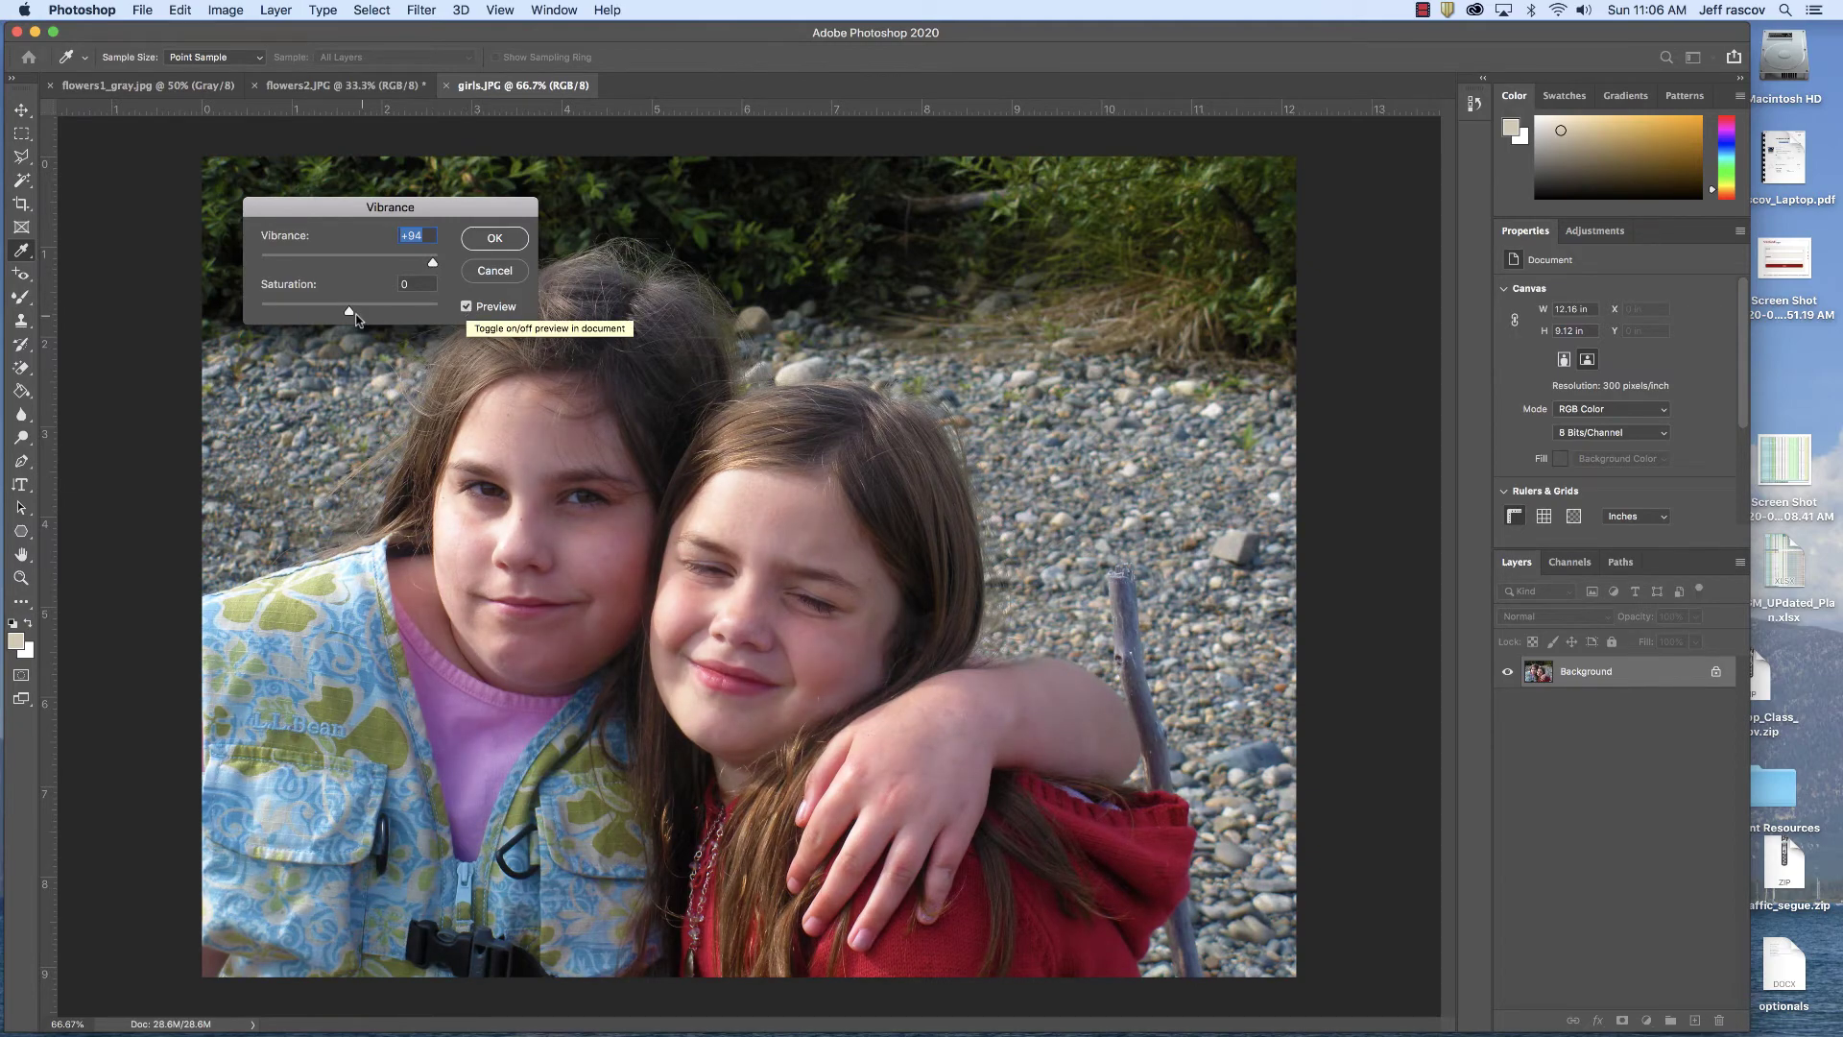
Try Saturation at +100 in the Vibrance adjustment, reduce it to +11 and compare with the original through the preview
drag(355, 319, 447, 311)
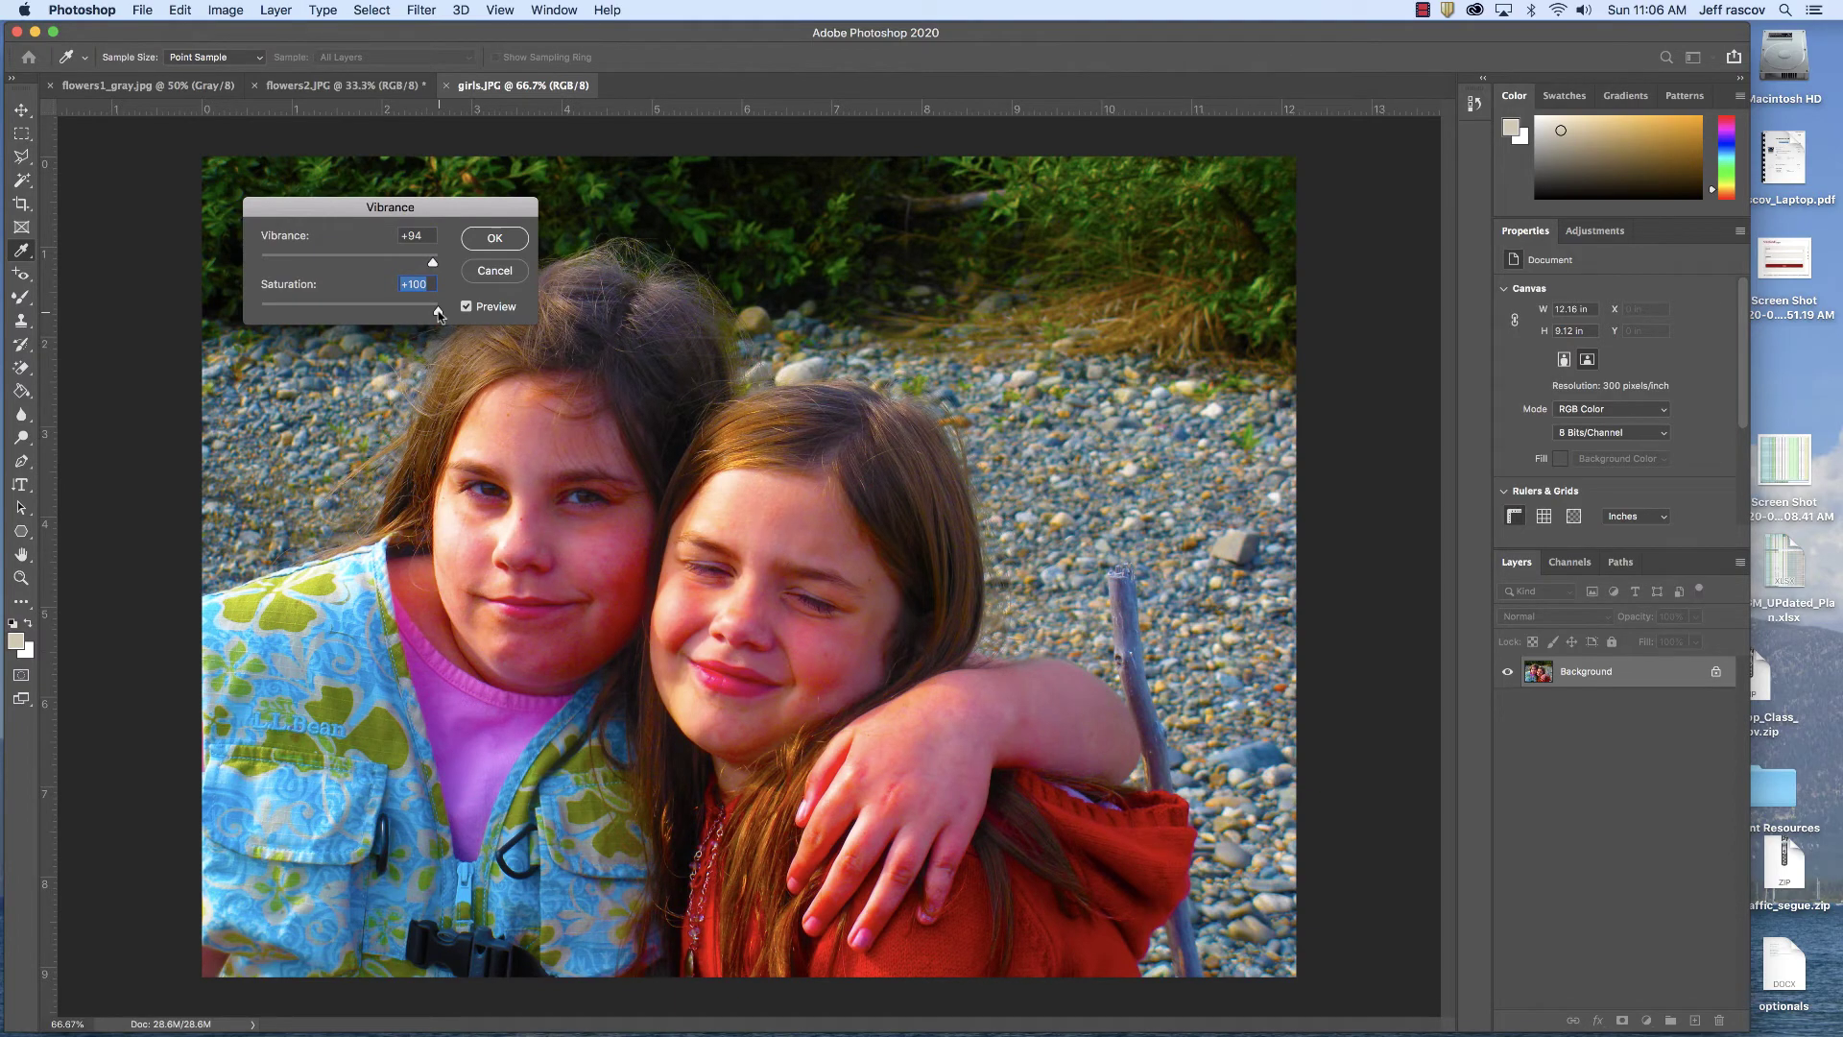
drag(439, 314, 359, 313)
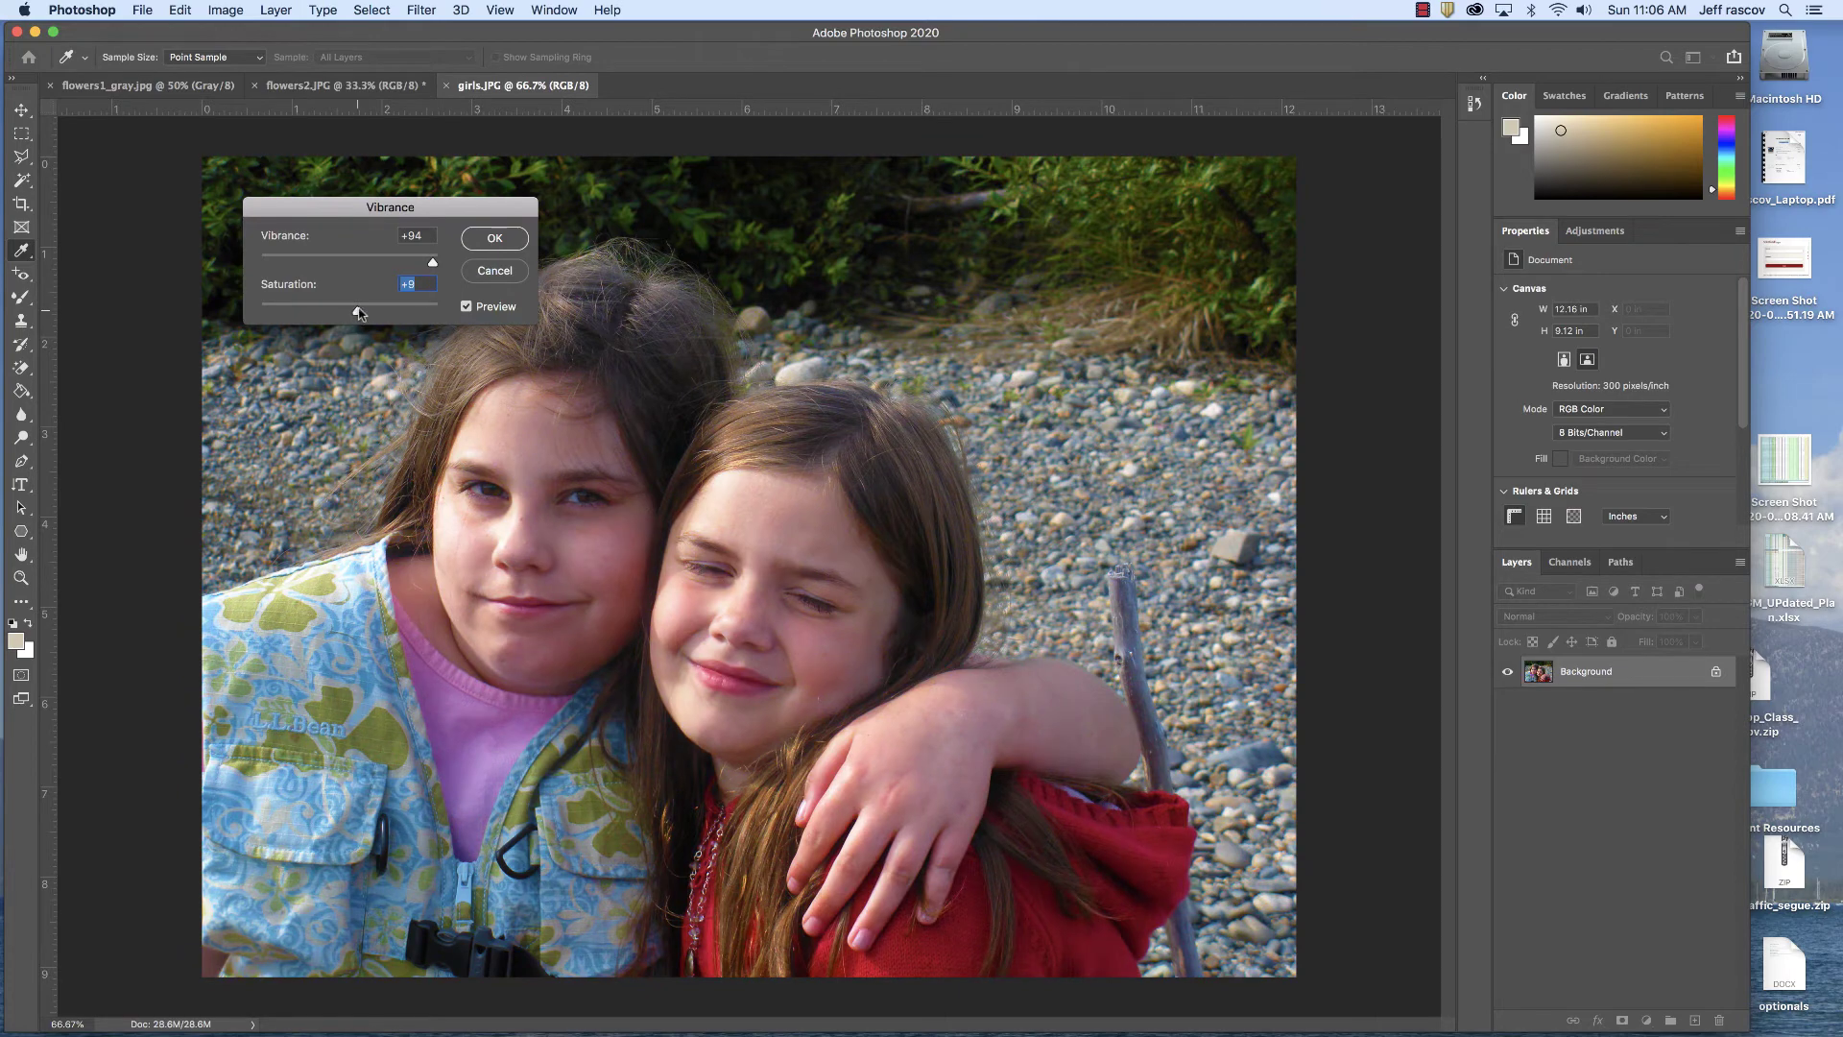
click(468, 307)
click(467, 307)
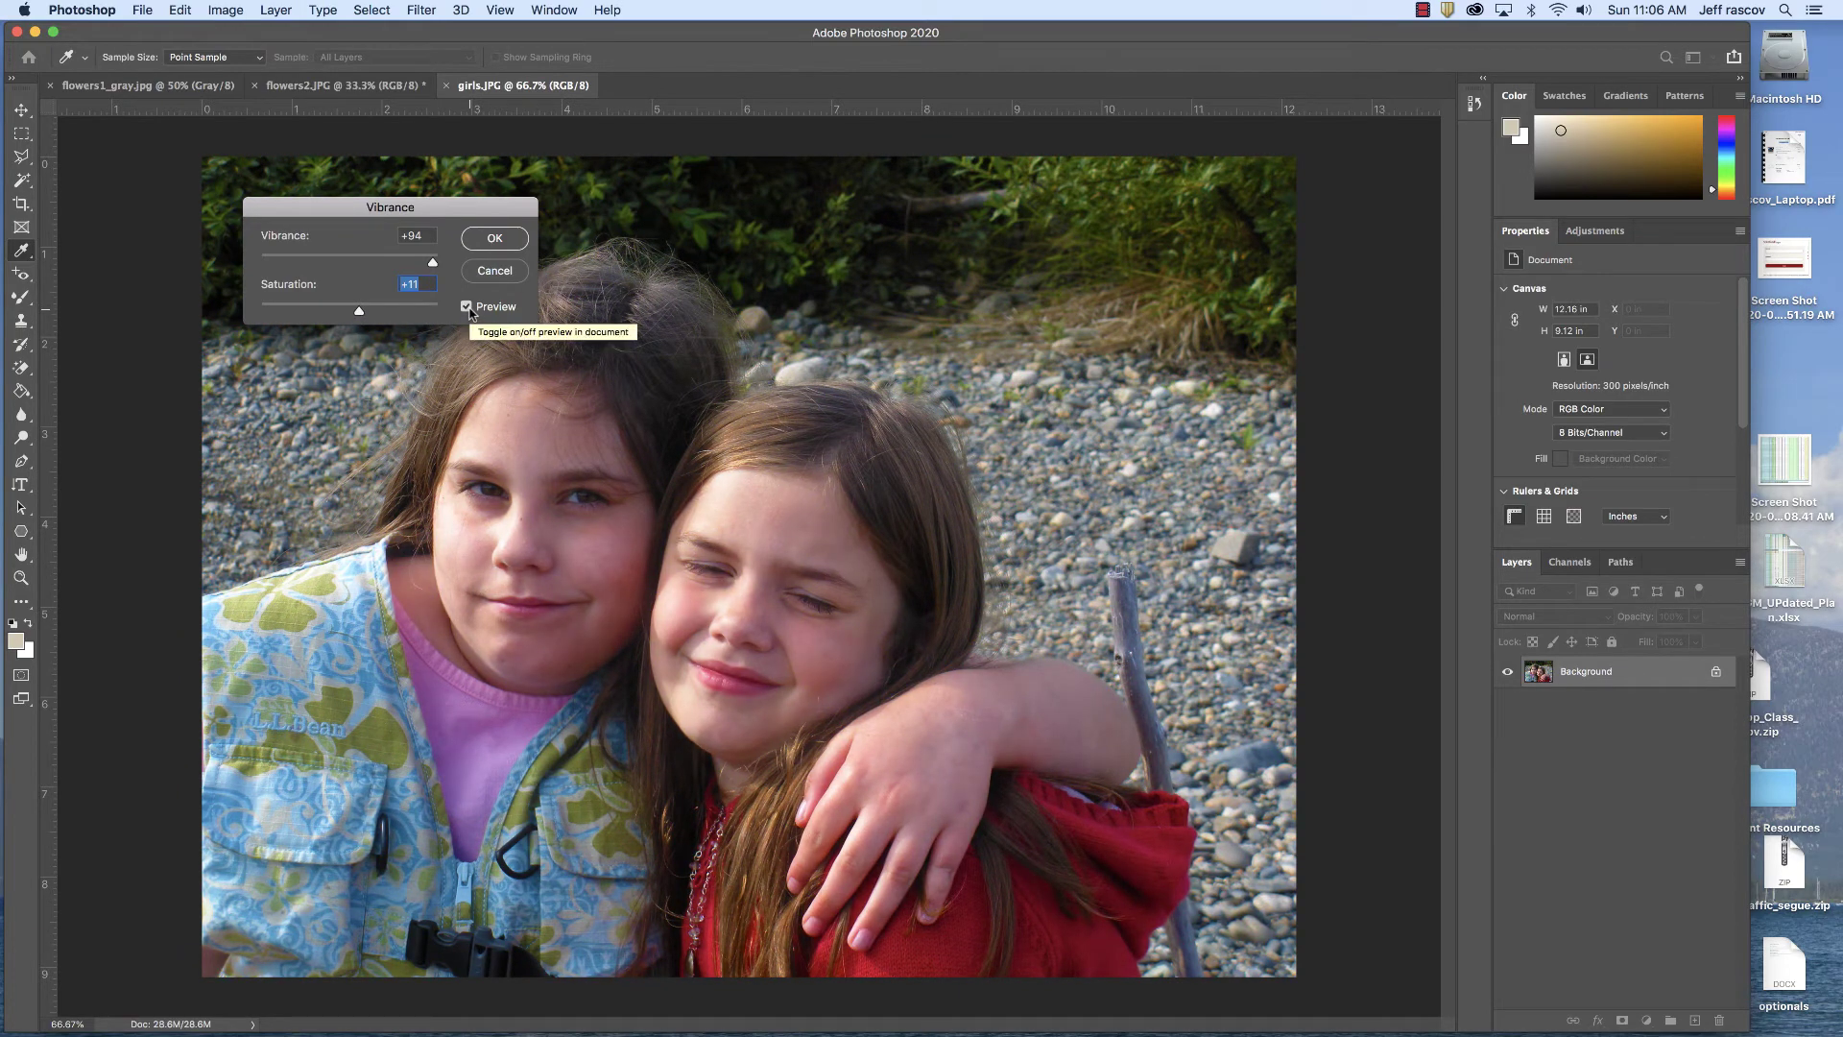
Lower Vibrance to +77, apply the adjustment to girls.JPG and activate the Move tool
drag(432, 263, 416, 263)
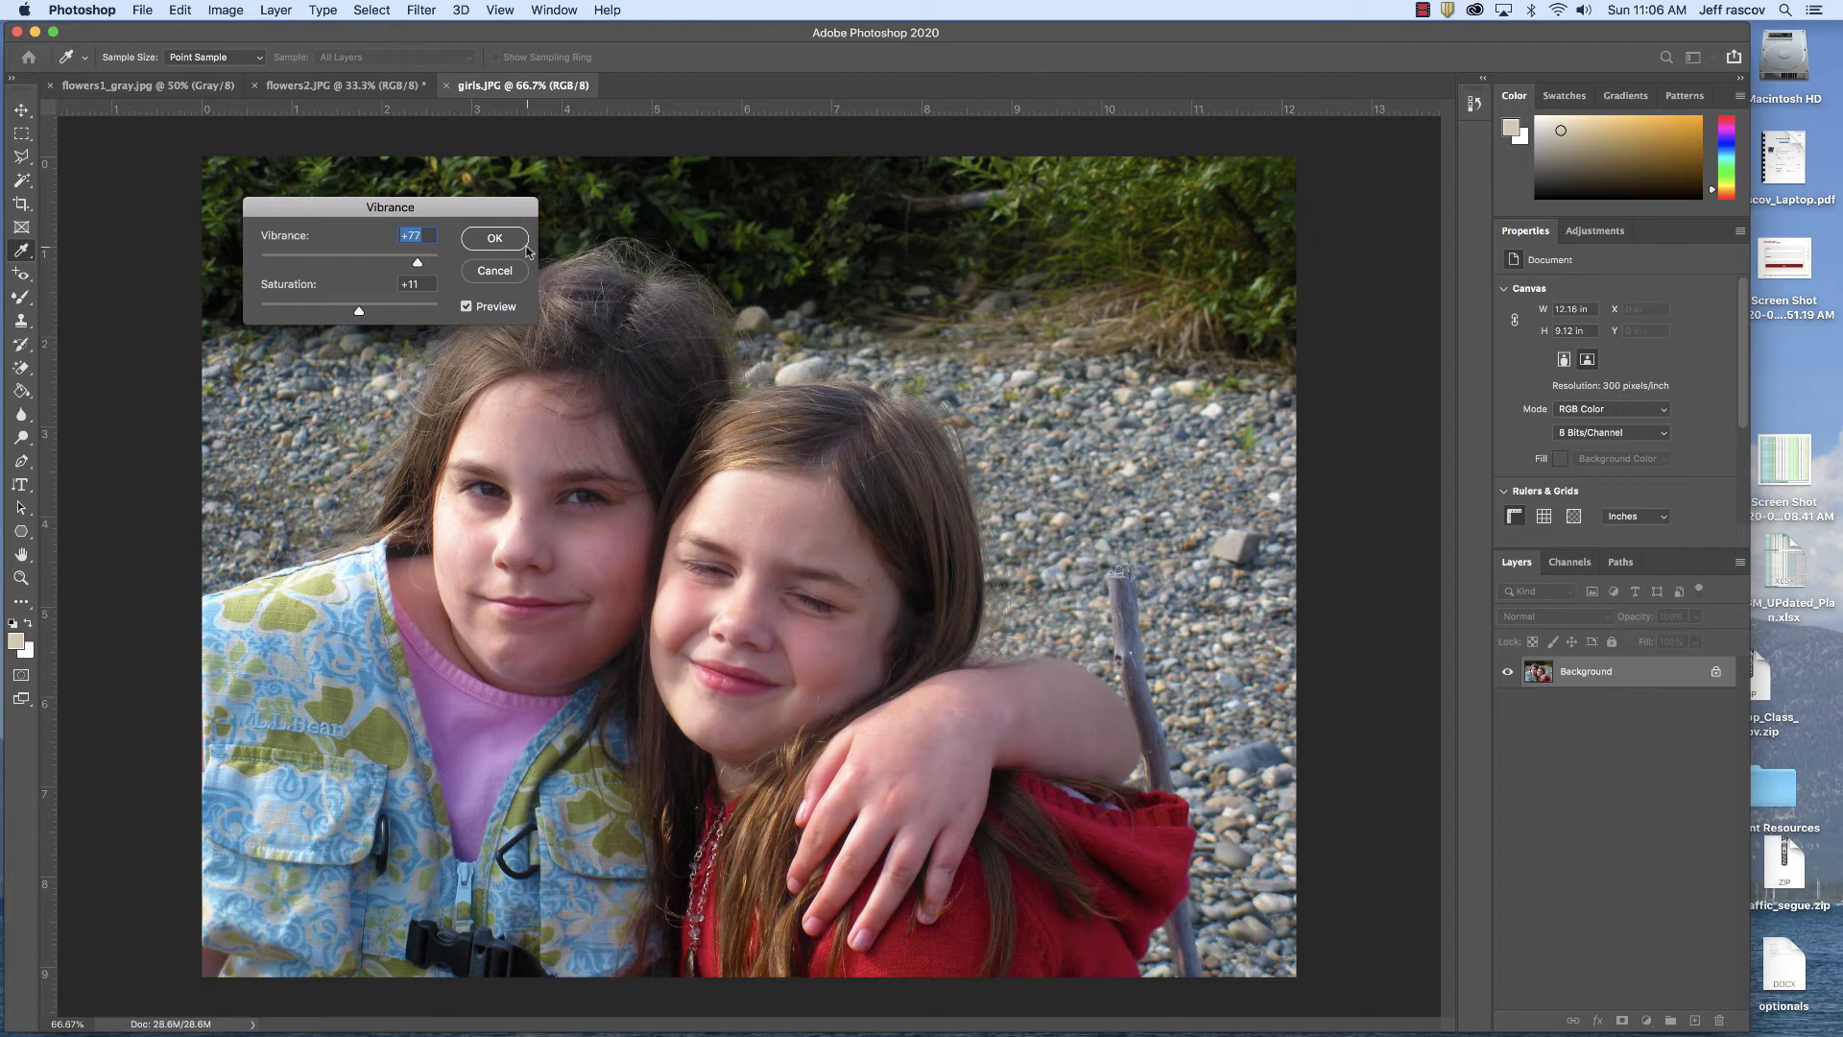
click(495, 240)
key(v)
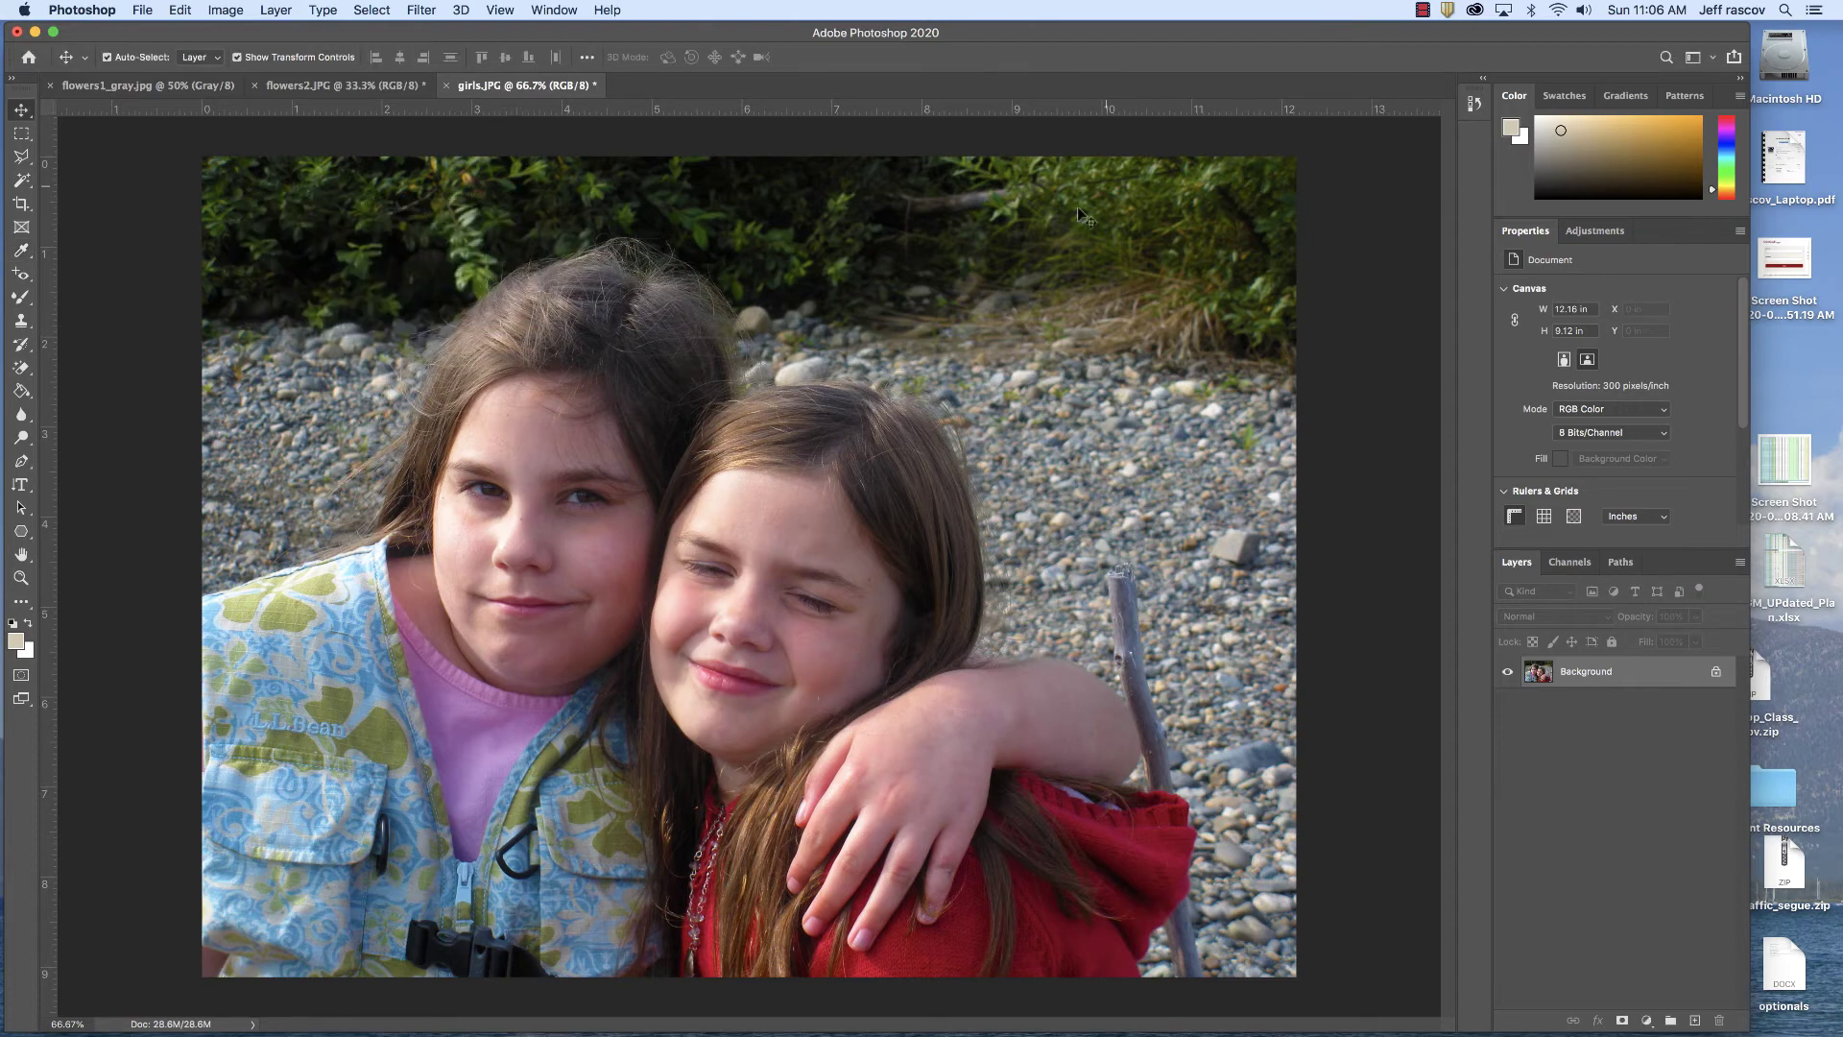
Start a Shadows/Highlights adjustment on girls.JPG and set the Shadows amount to 10% and the Highlights amount to 9%
click(226, 9)
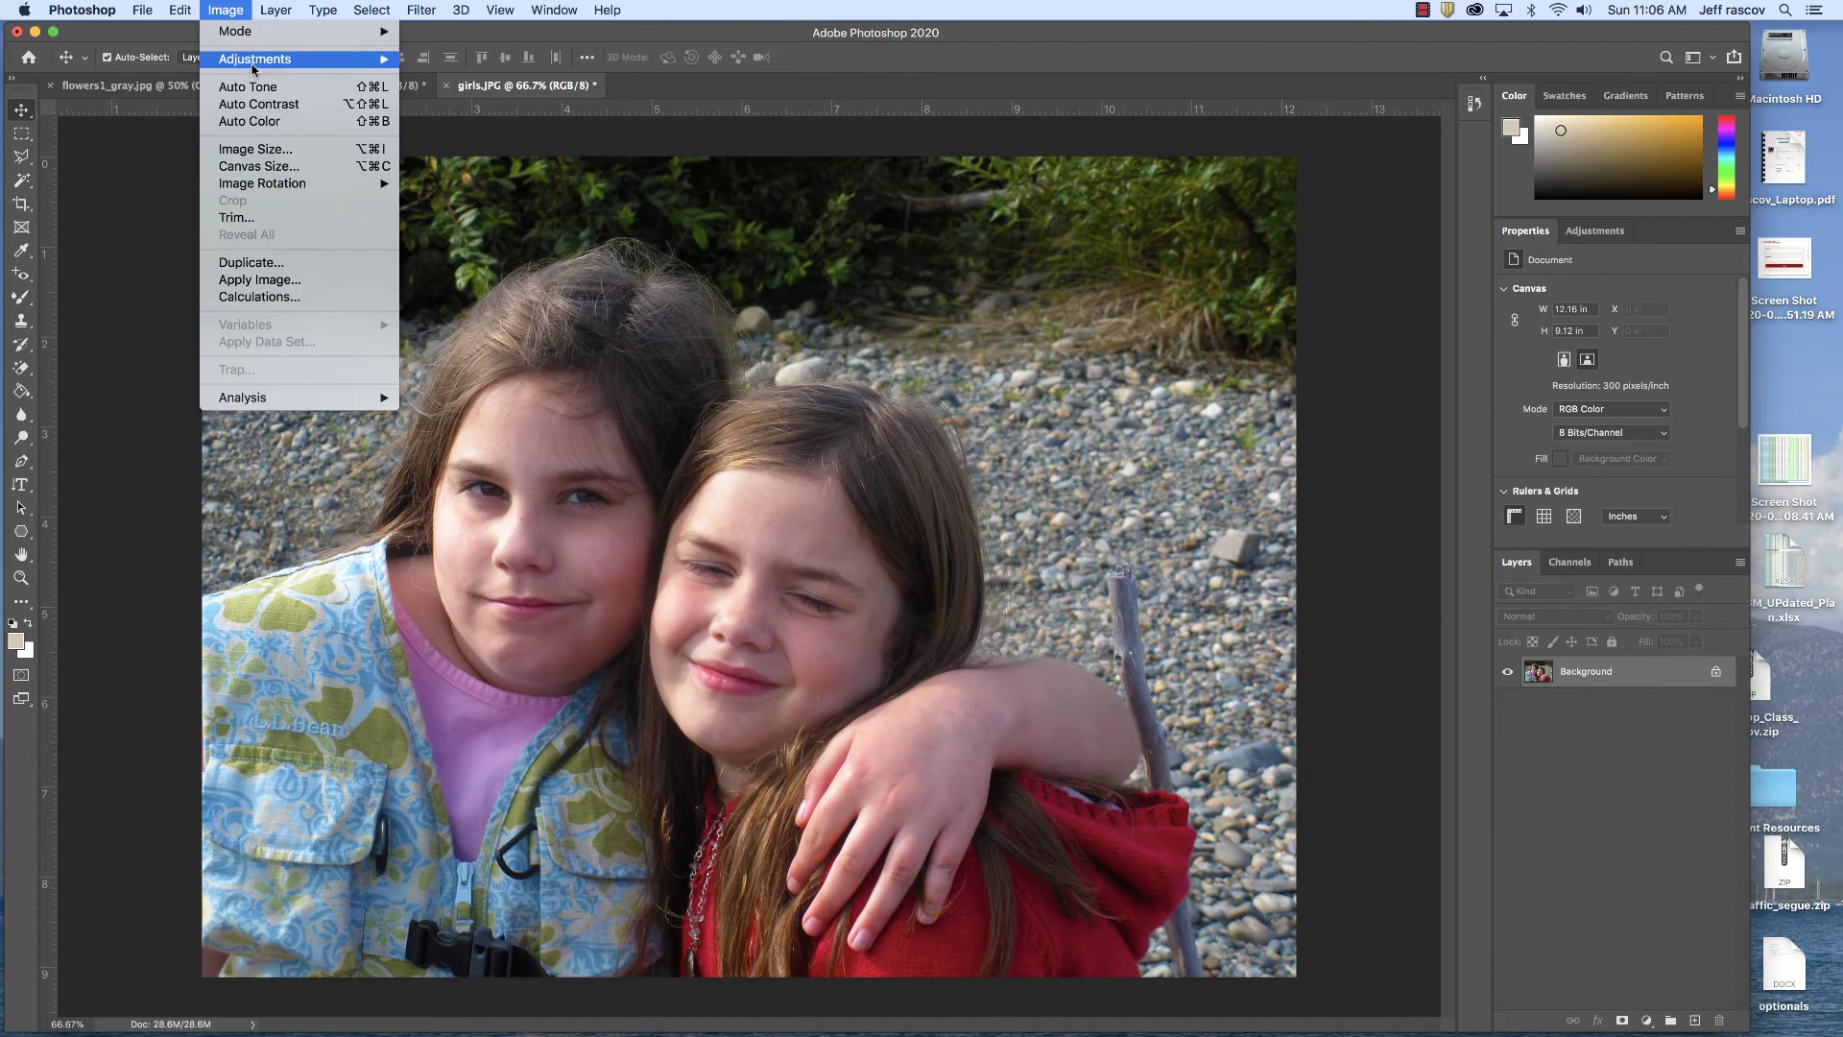
mouse_move(254, 67)
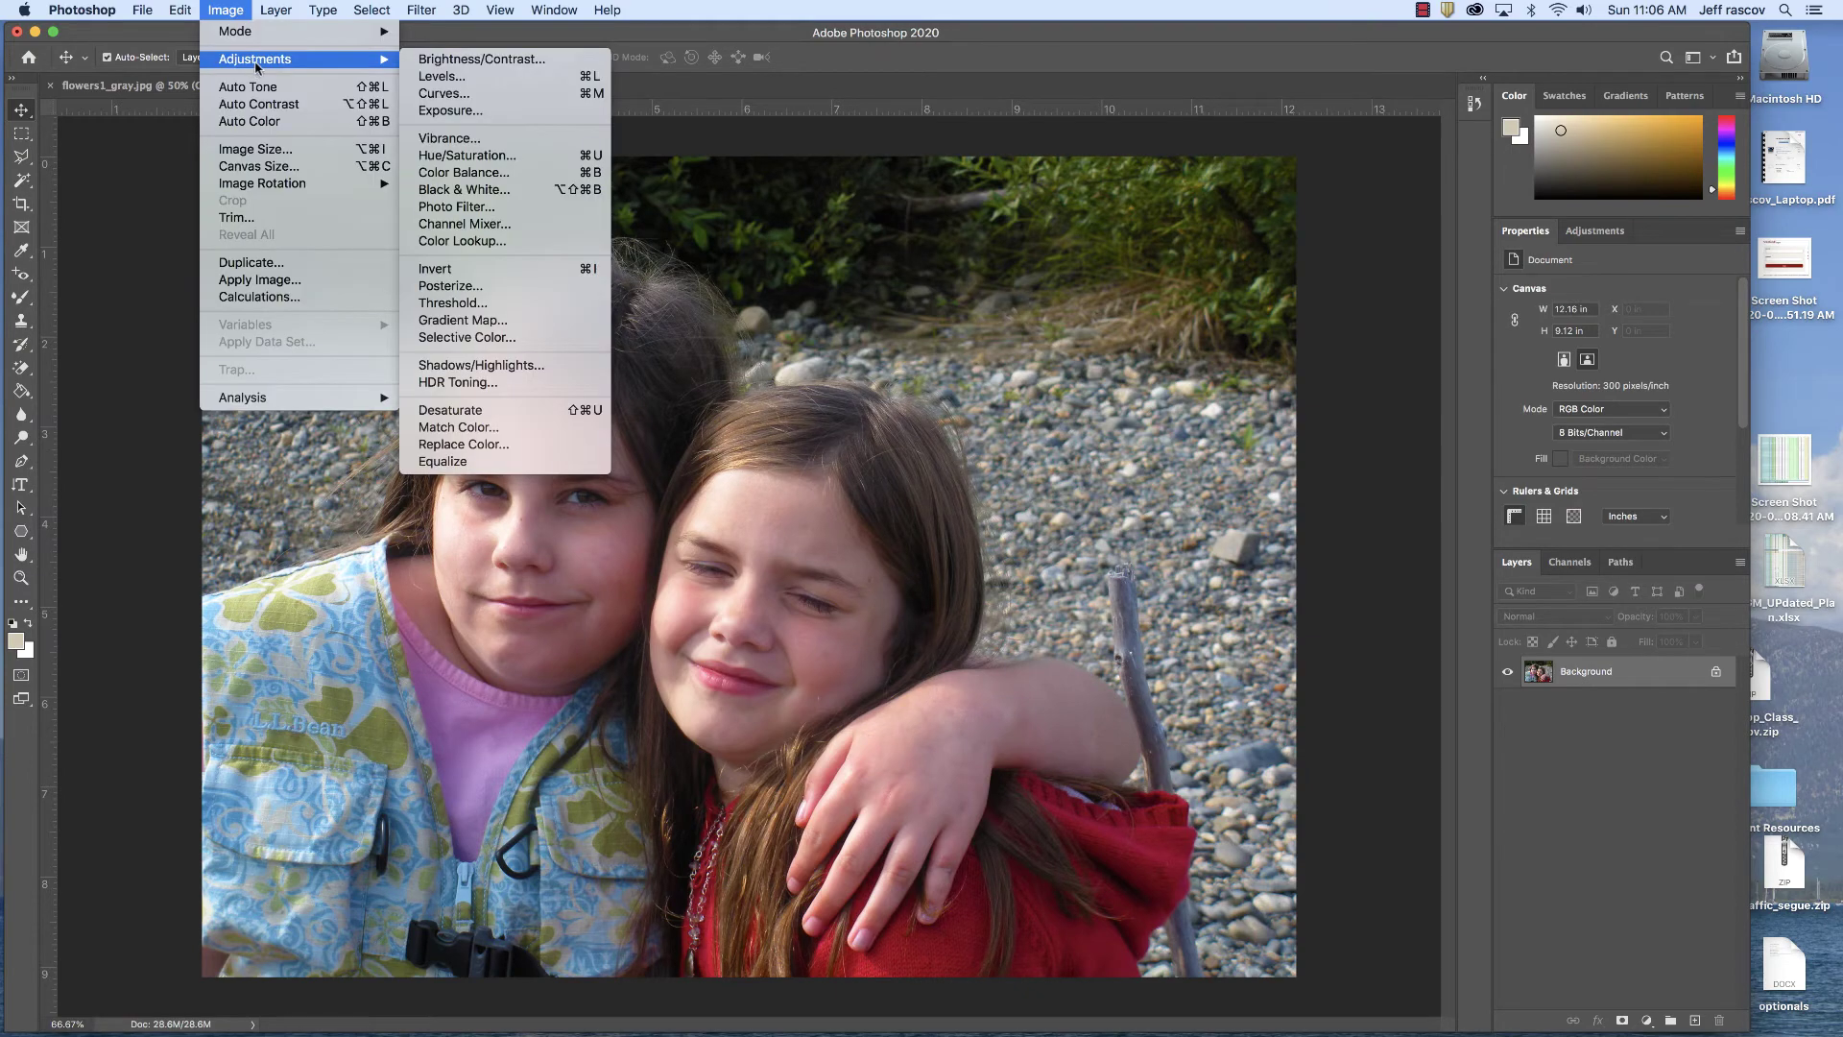
click(527, 366)
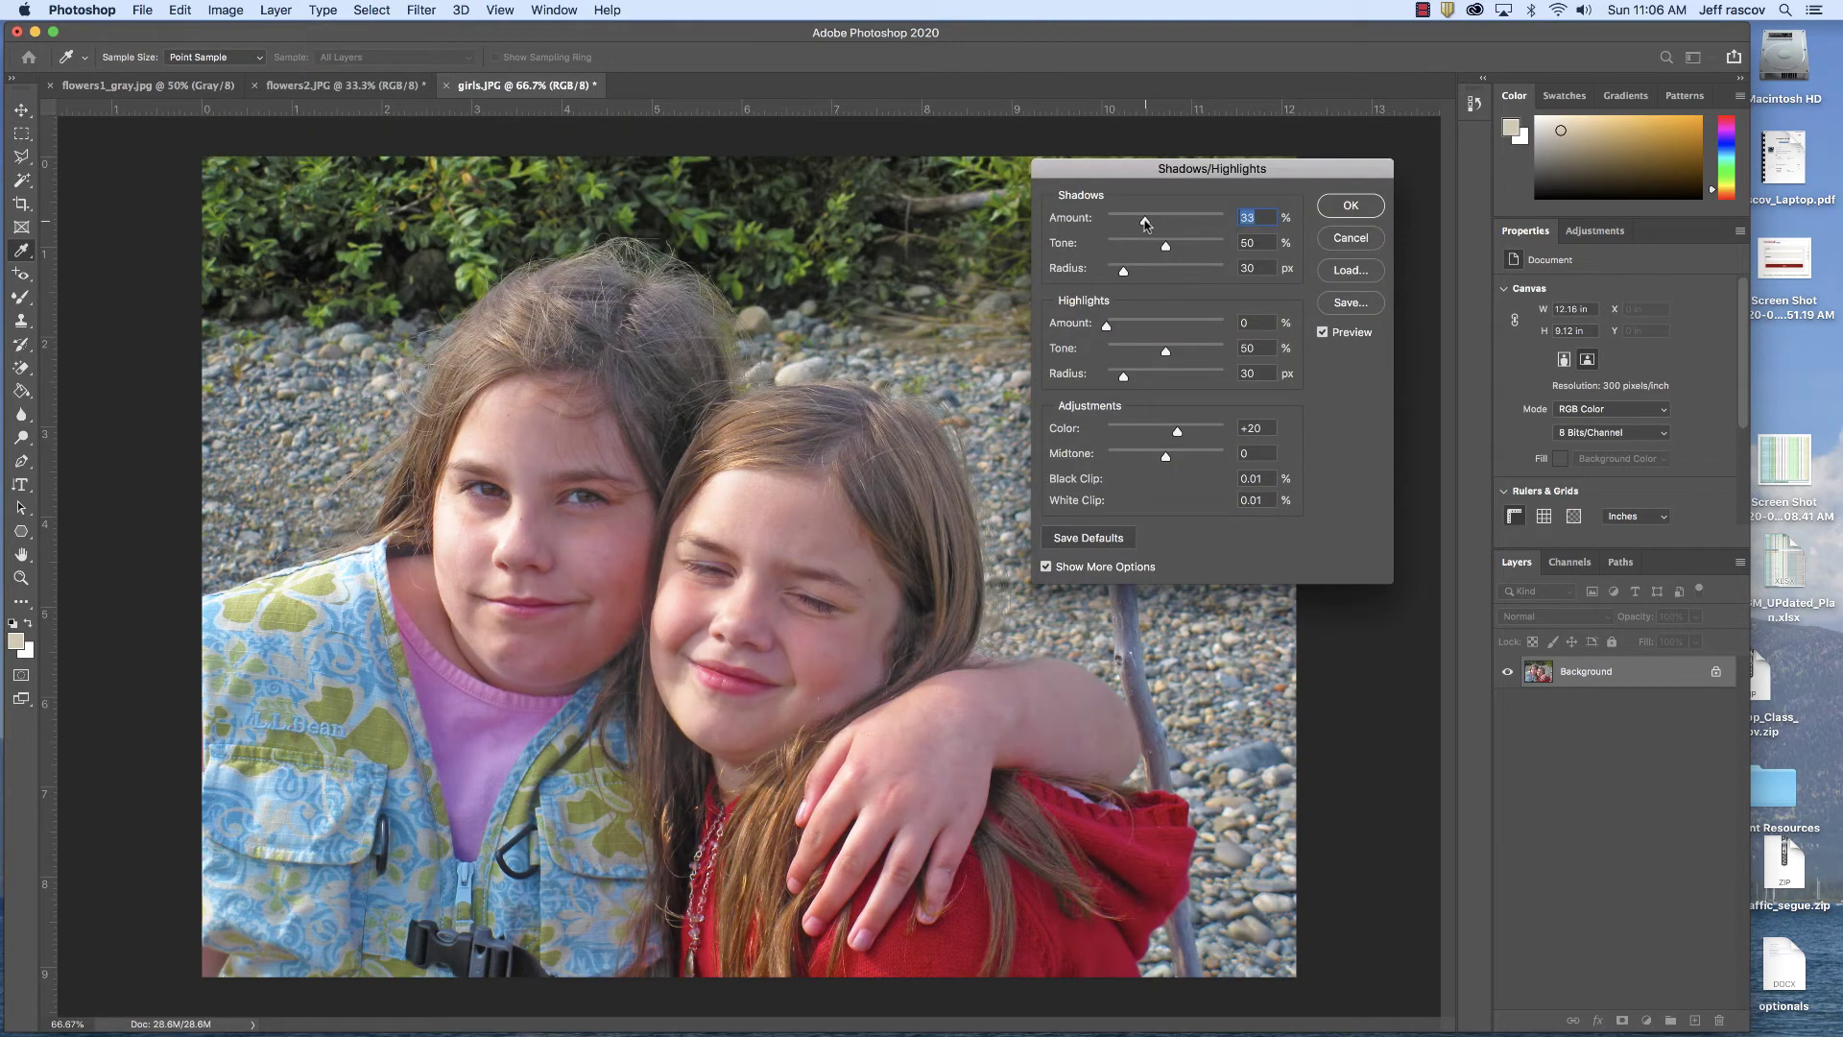
drag(1145, 223, 1118, 225)
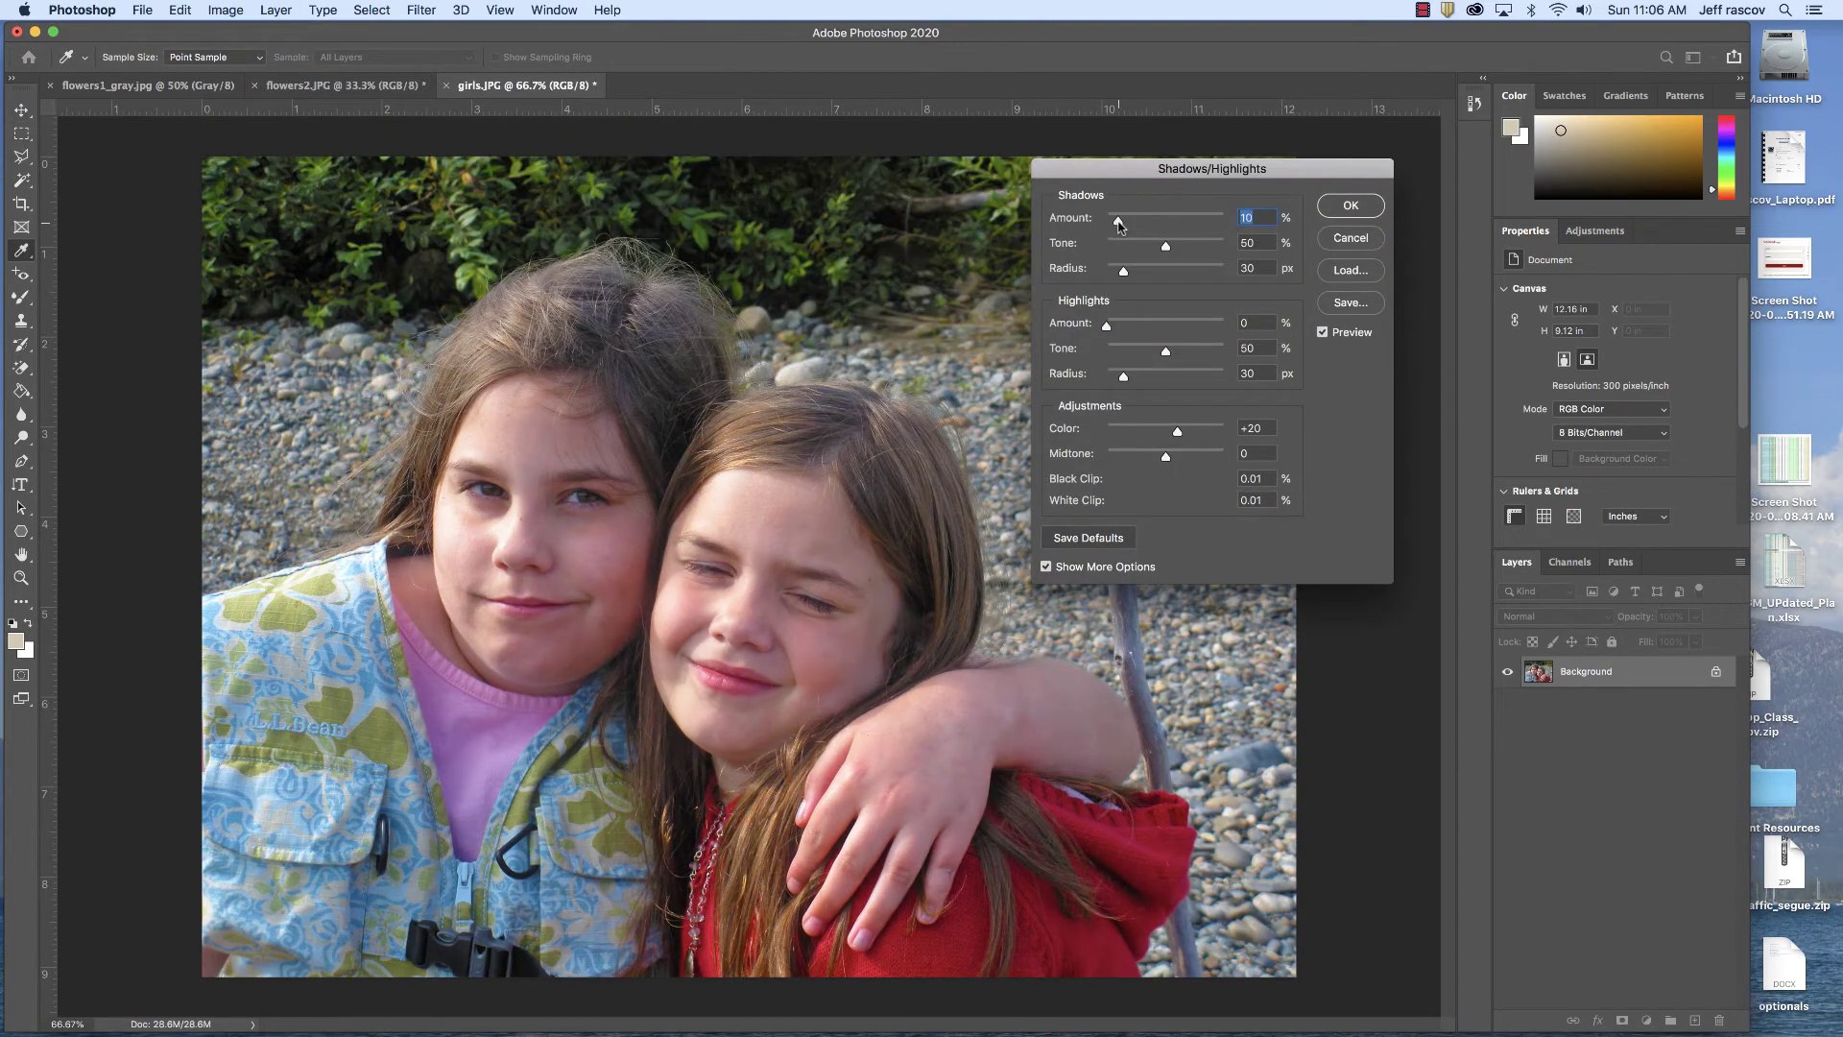
drag(1111, 327, 1116, 331)
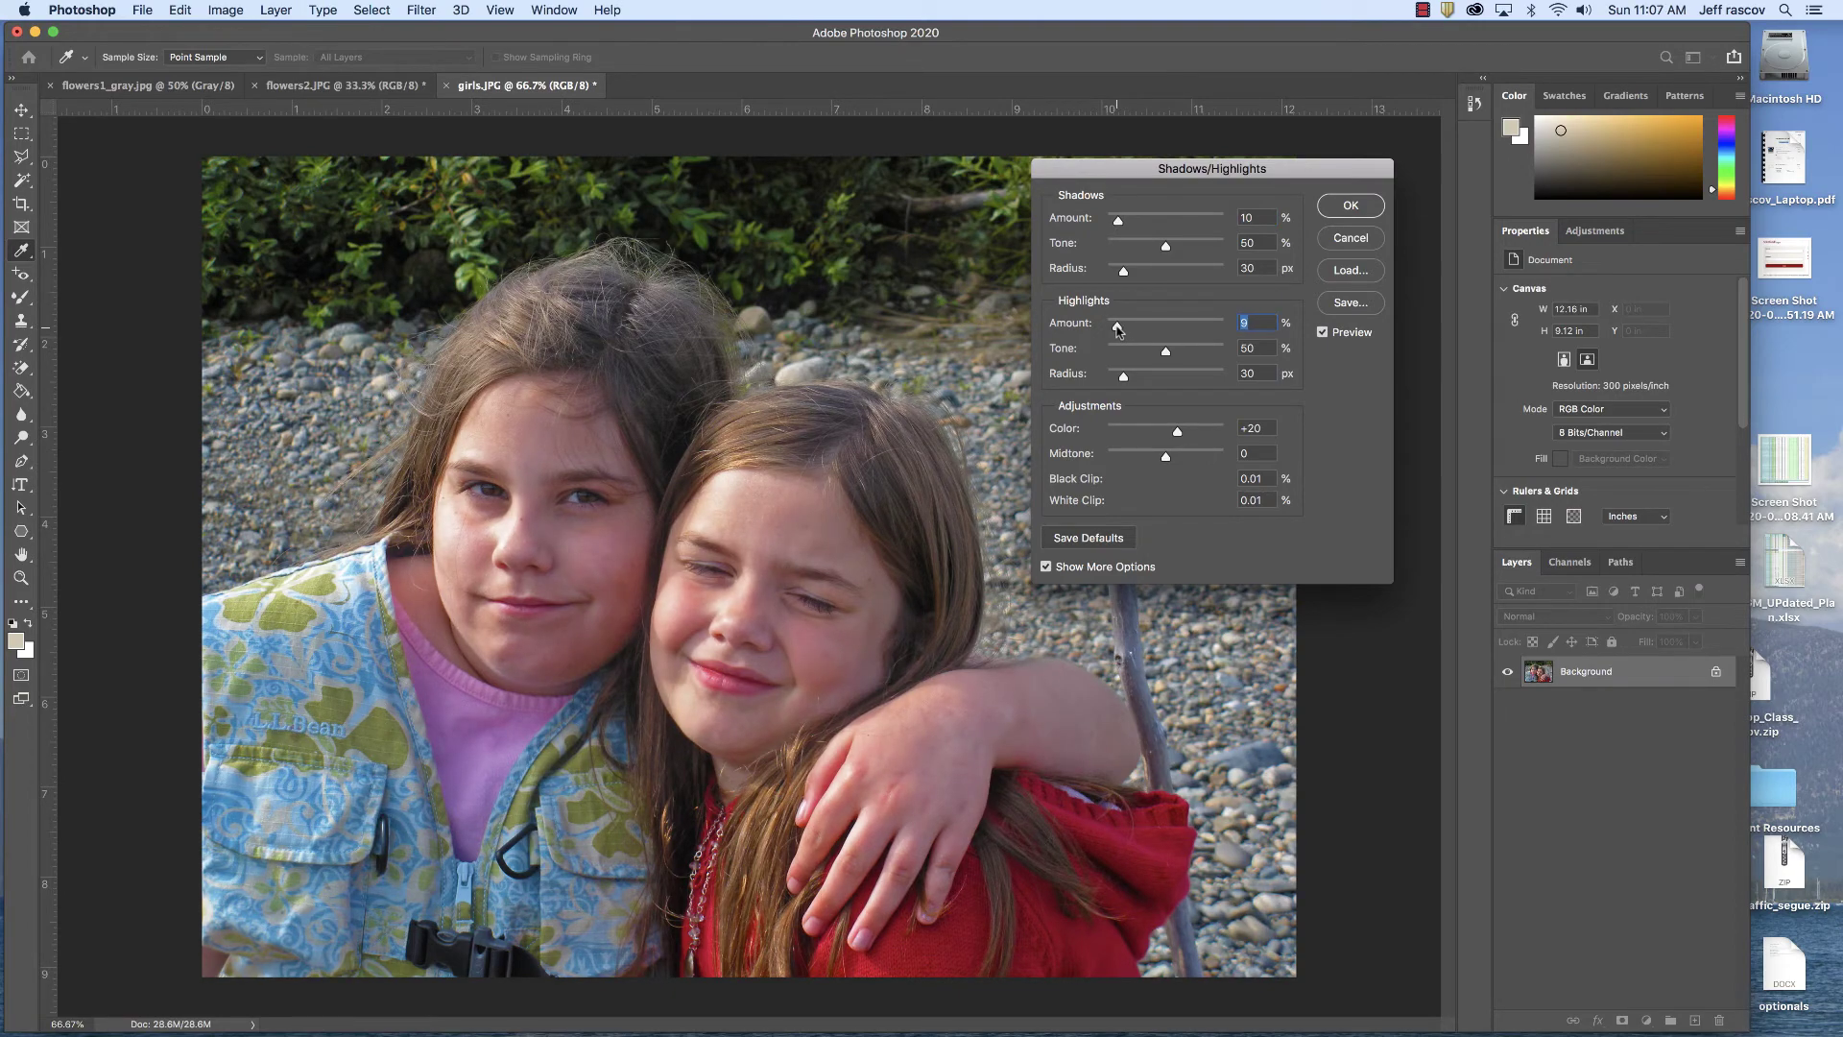
Toggle the Shadows/Highlights preview repeatedly to compare the lightened shadows and toned-down highlights with the uncorrected photo
click(1325, 333)
click(1324, 333)
click(1325, 333)
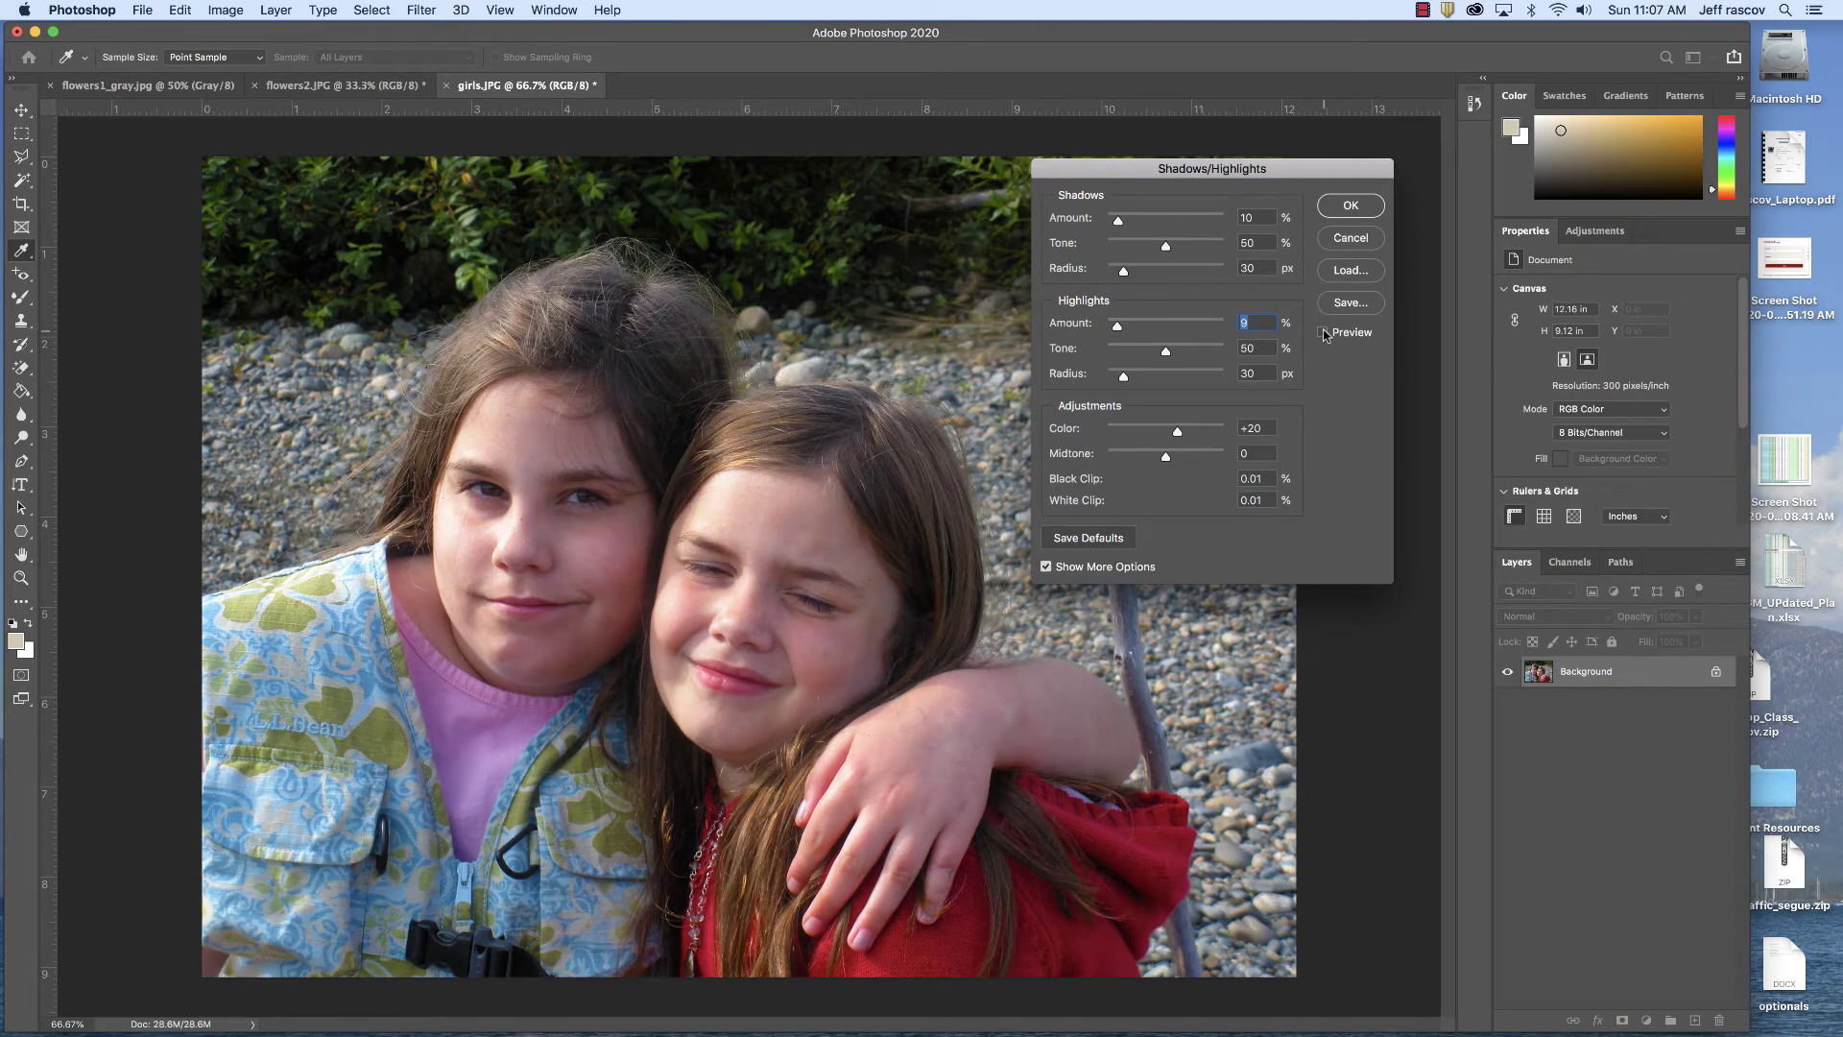
click(1325, 333)
click(1324, 333)
click(1325, 333)
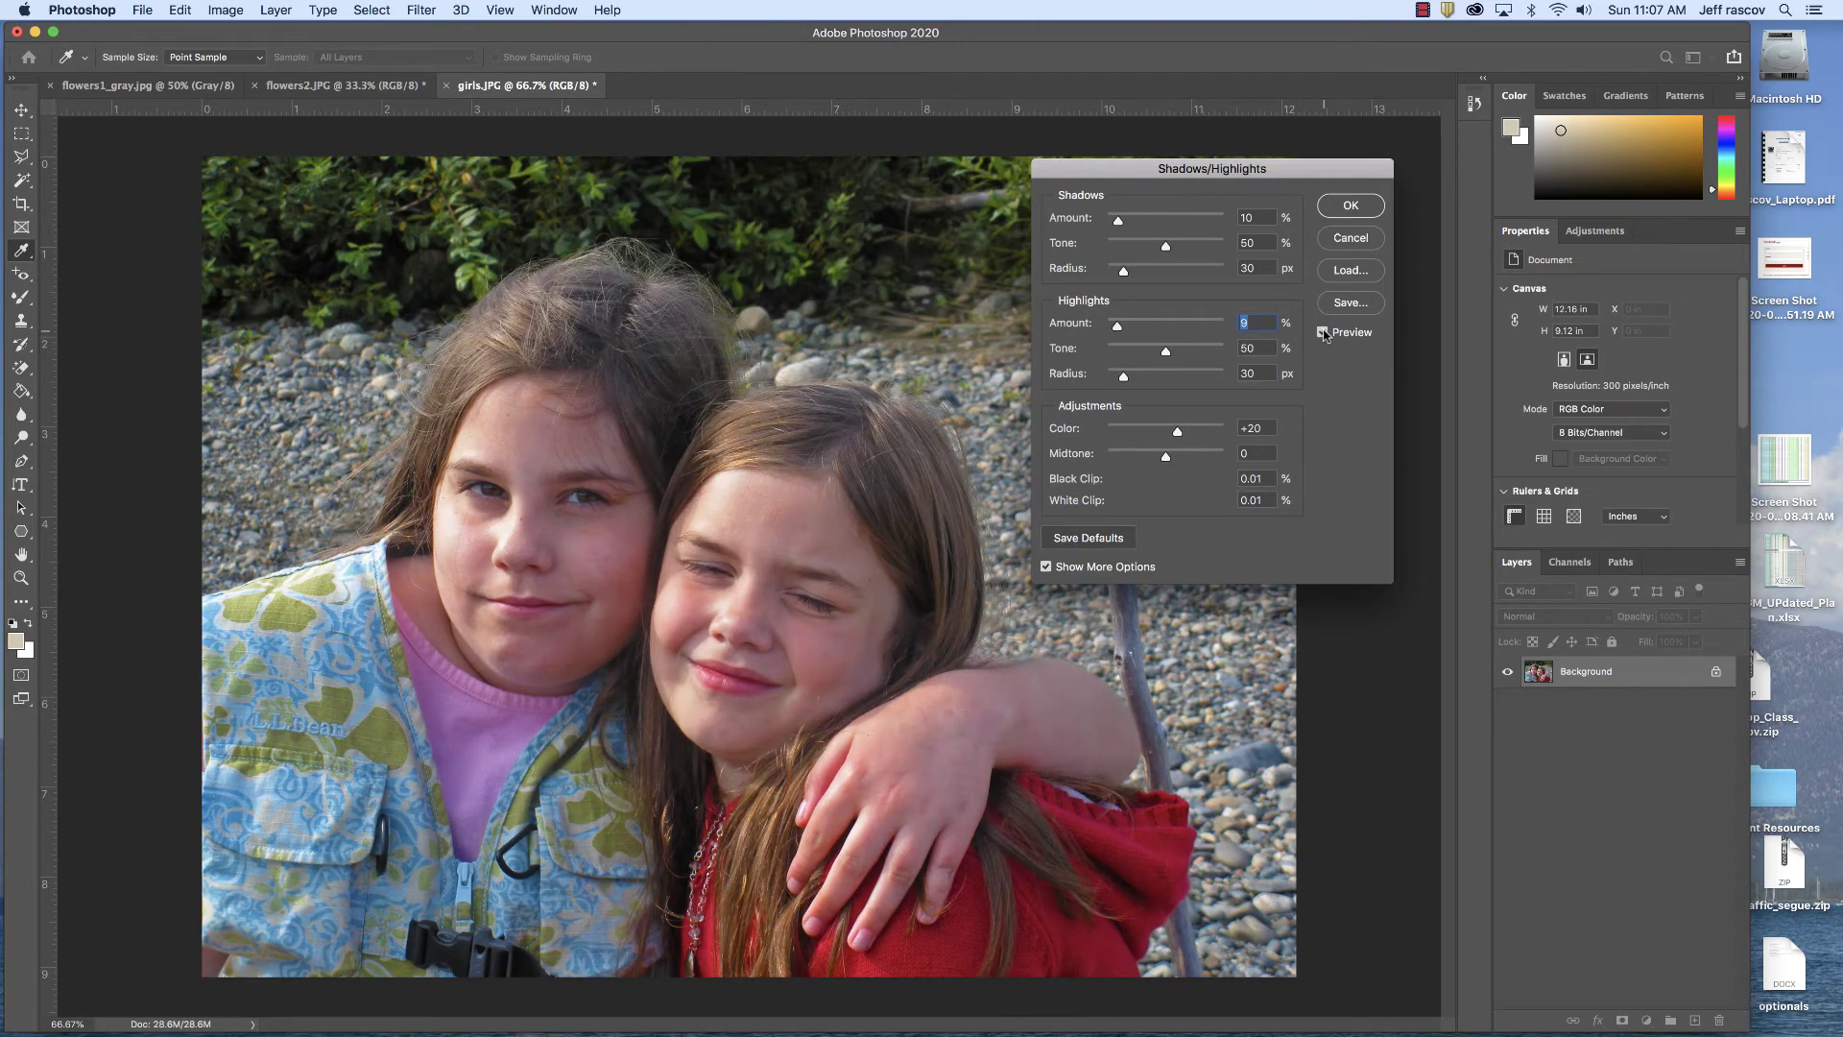
click(1324, 333)
Set Color to +22 and Midtone to +25, compare the result through the preview and apply the Shadows/Highlights adjustment
mouse_move(1177, 431)
mouse_down()
mouse_move(1132, 432)
mouse_move(1131, 461)
mouse_move(1179, 456)
mouse_move(1178, 433)
mouse_up()
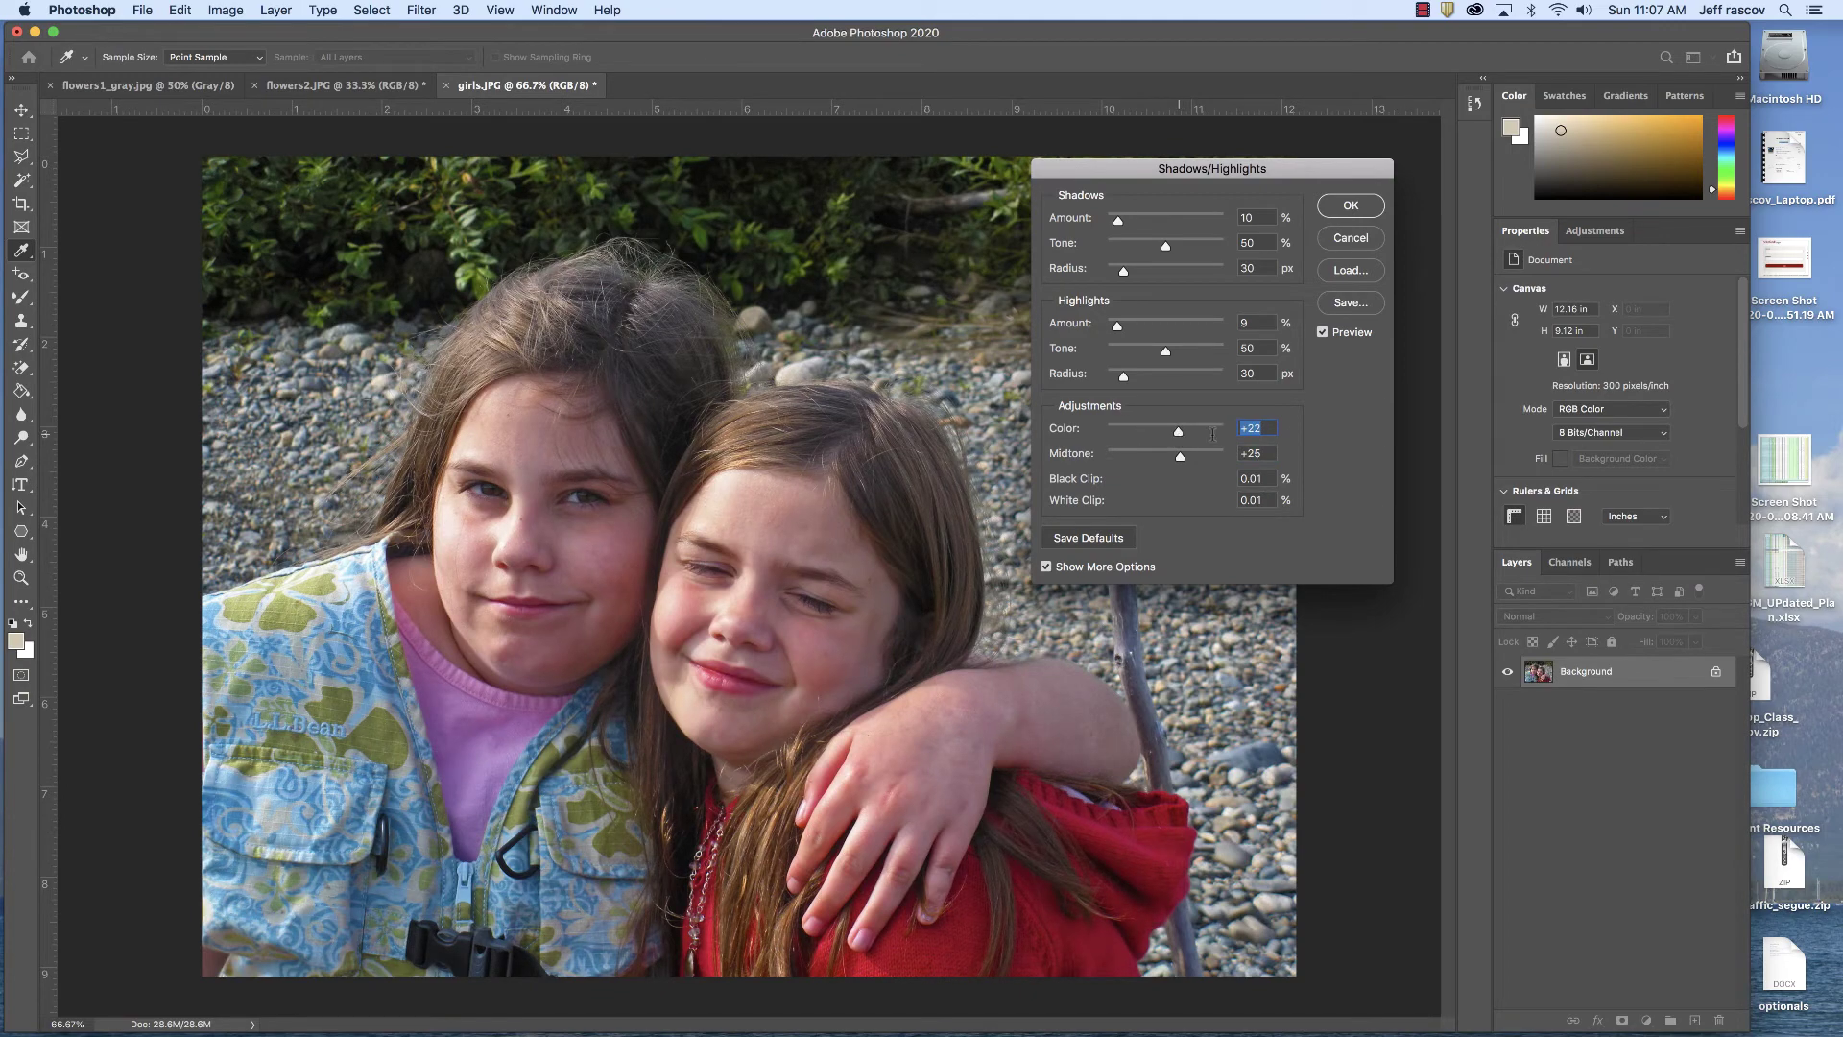
click(1323, 333)
click(1323, 333)
click(1324, 333)
click(1324, 333)
click(1323, 334)
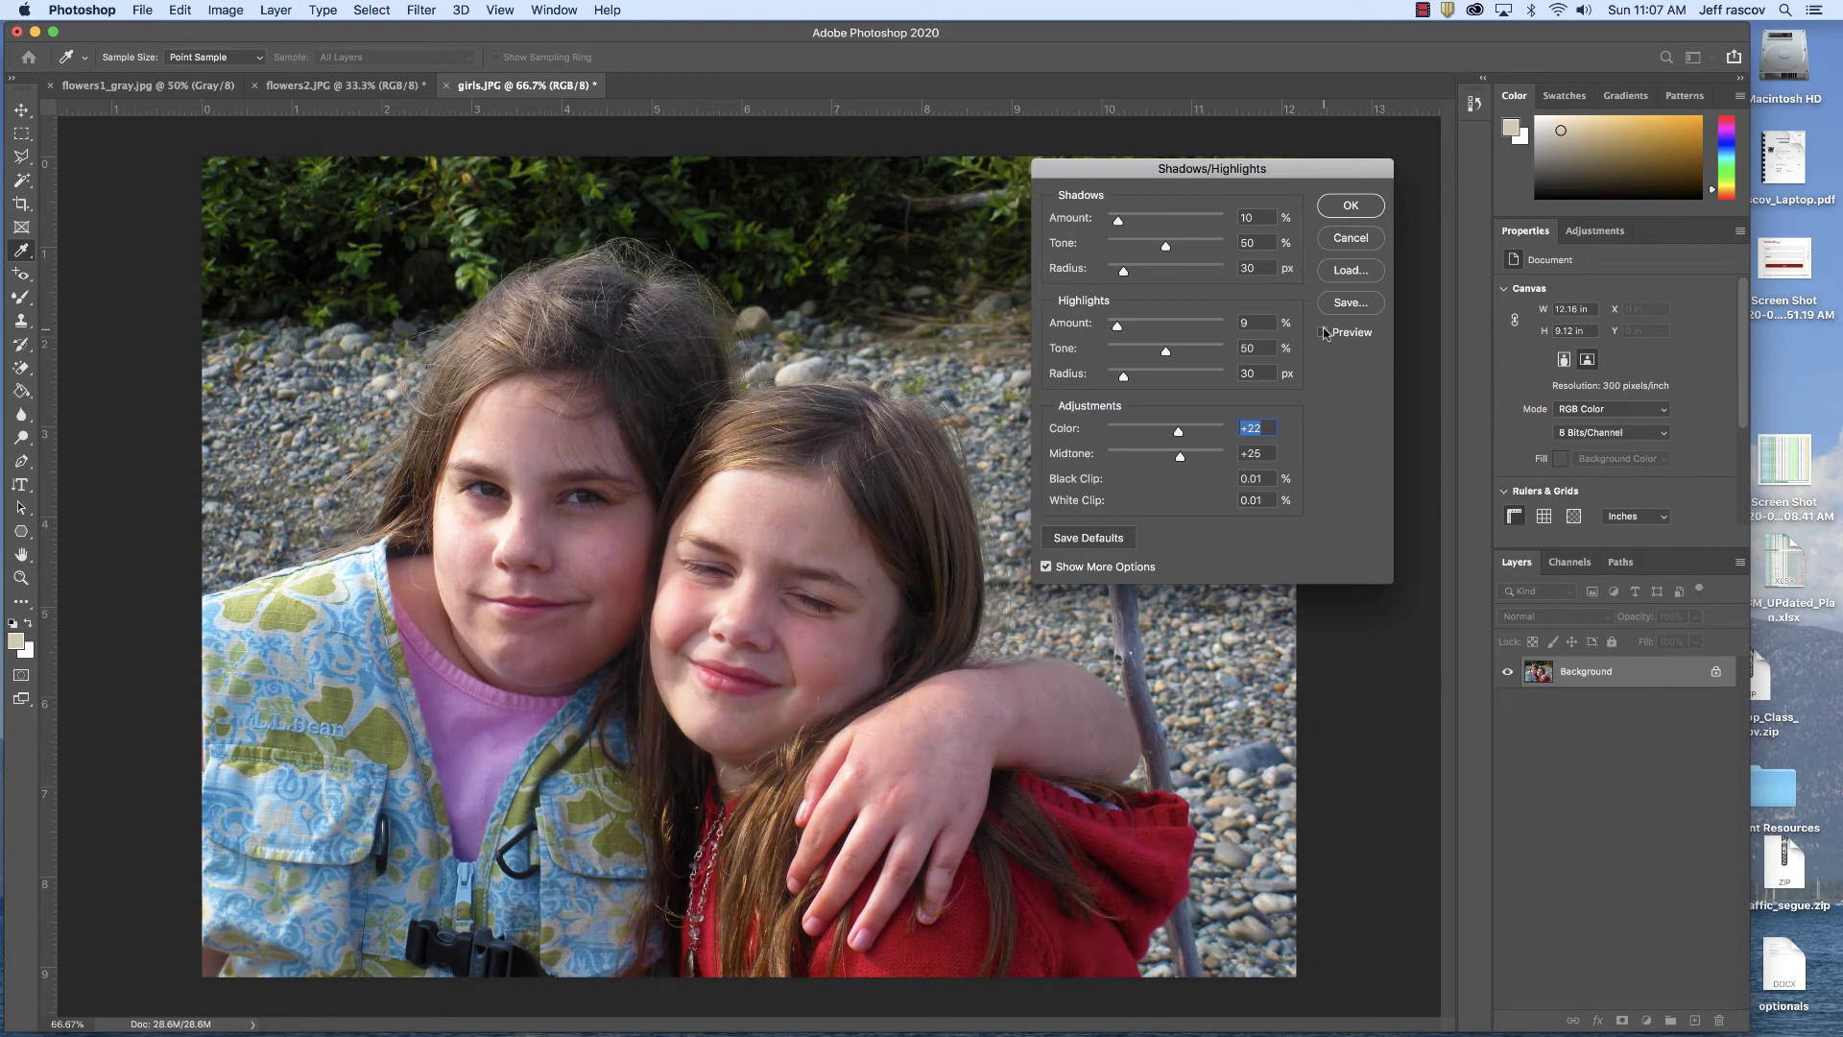
click(1324, 333)
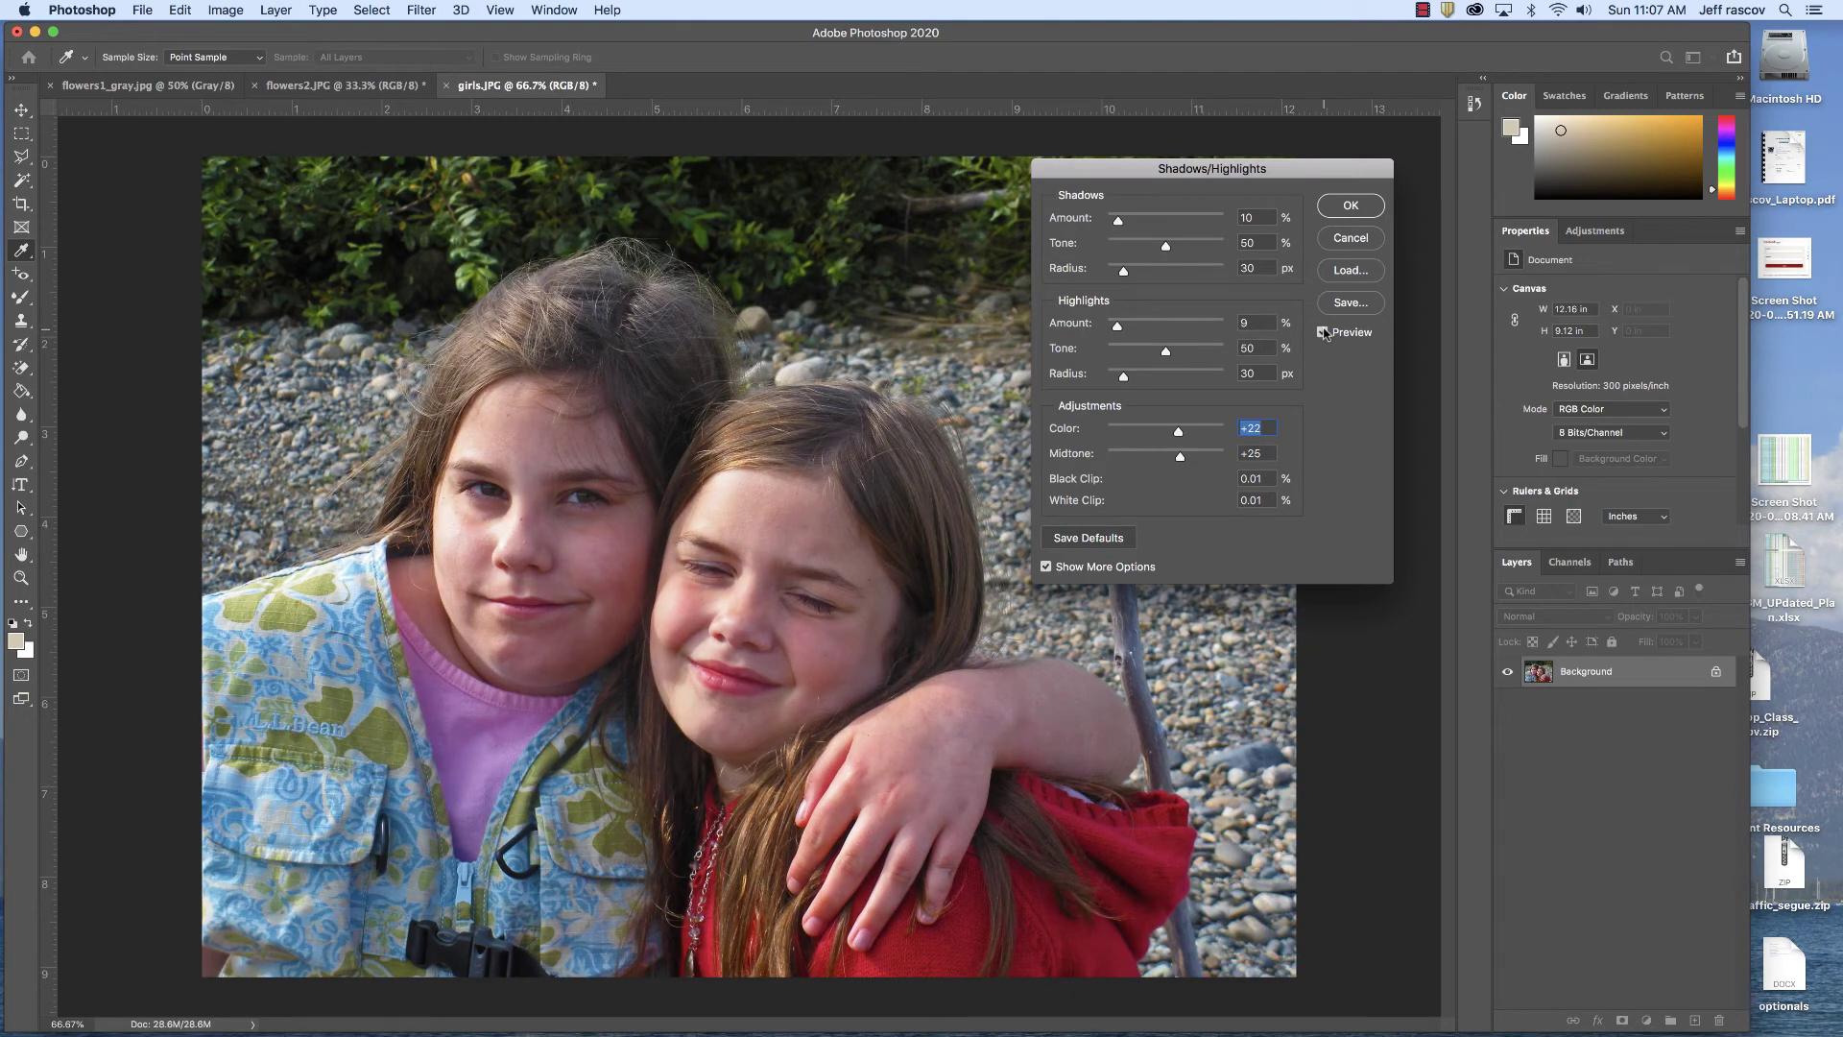
click(1353, 207)
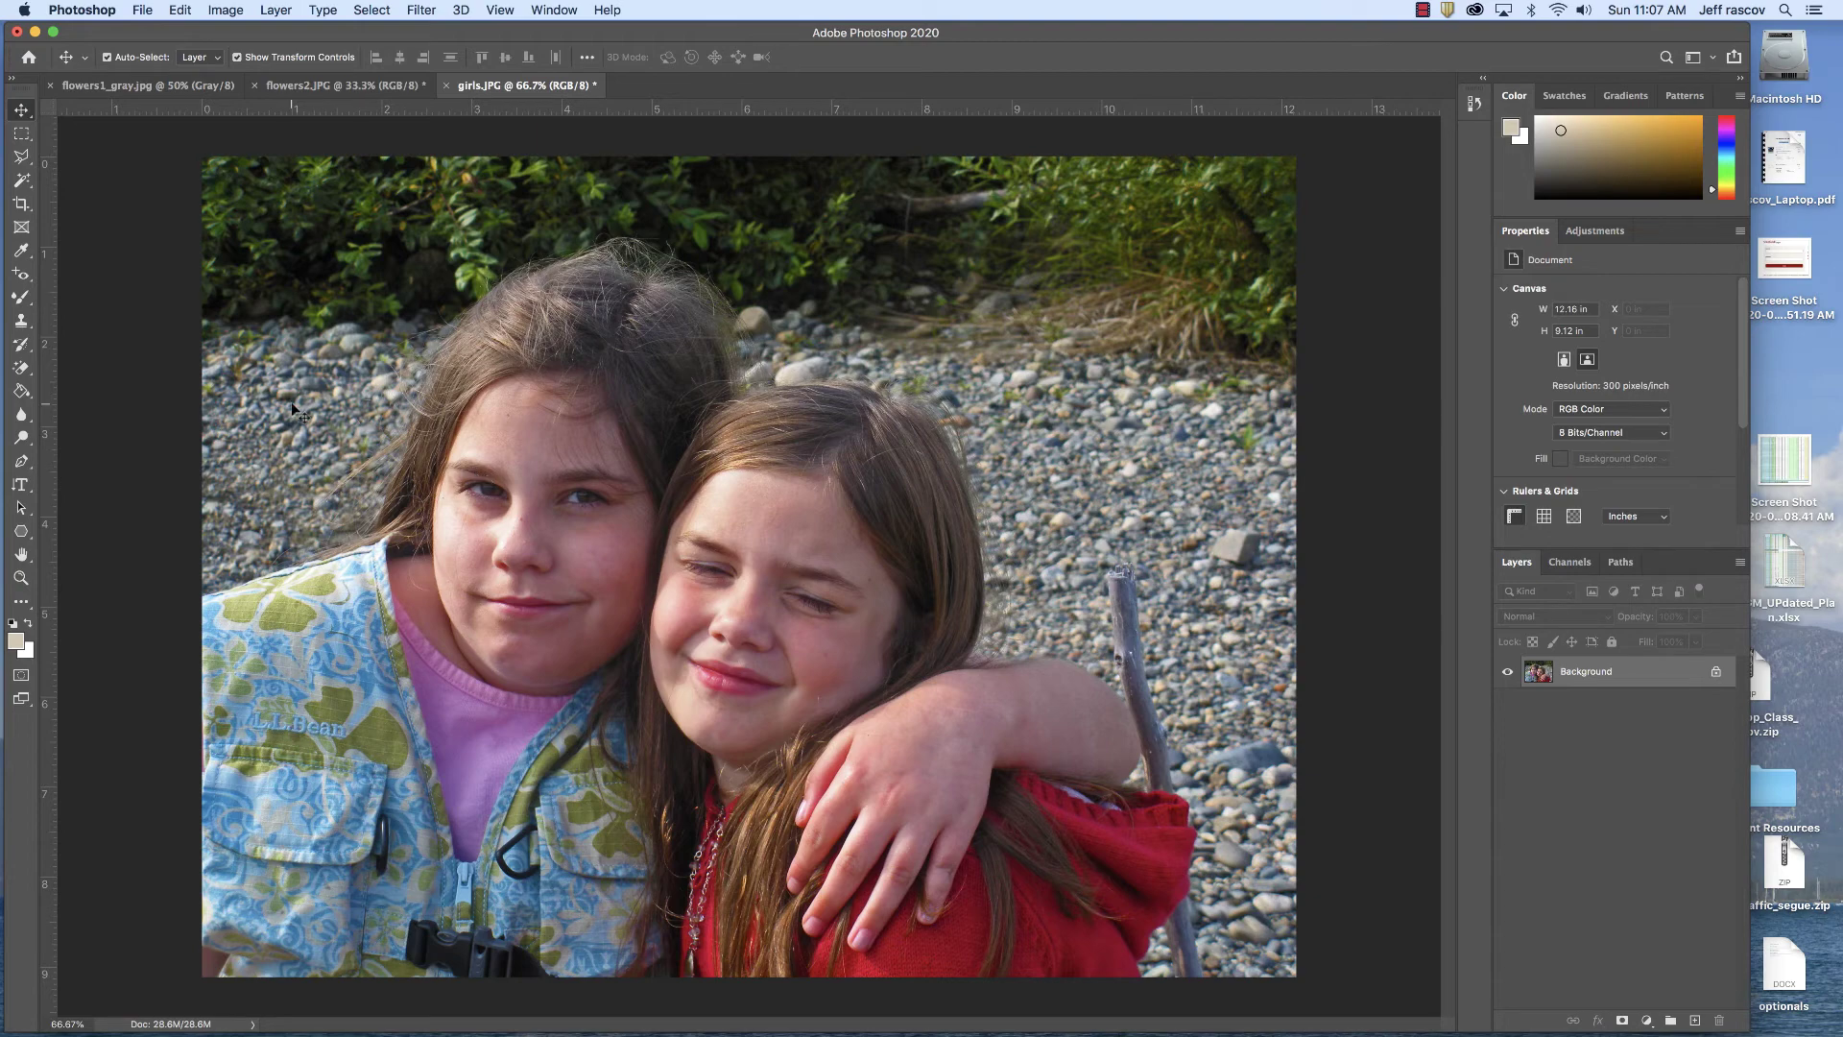
Hide Photoshop and close the Finder window showing the handouts folder
click(87, 11)
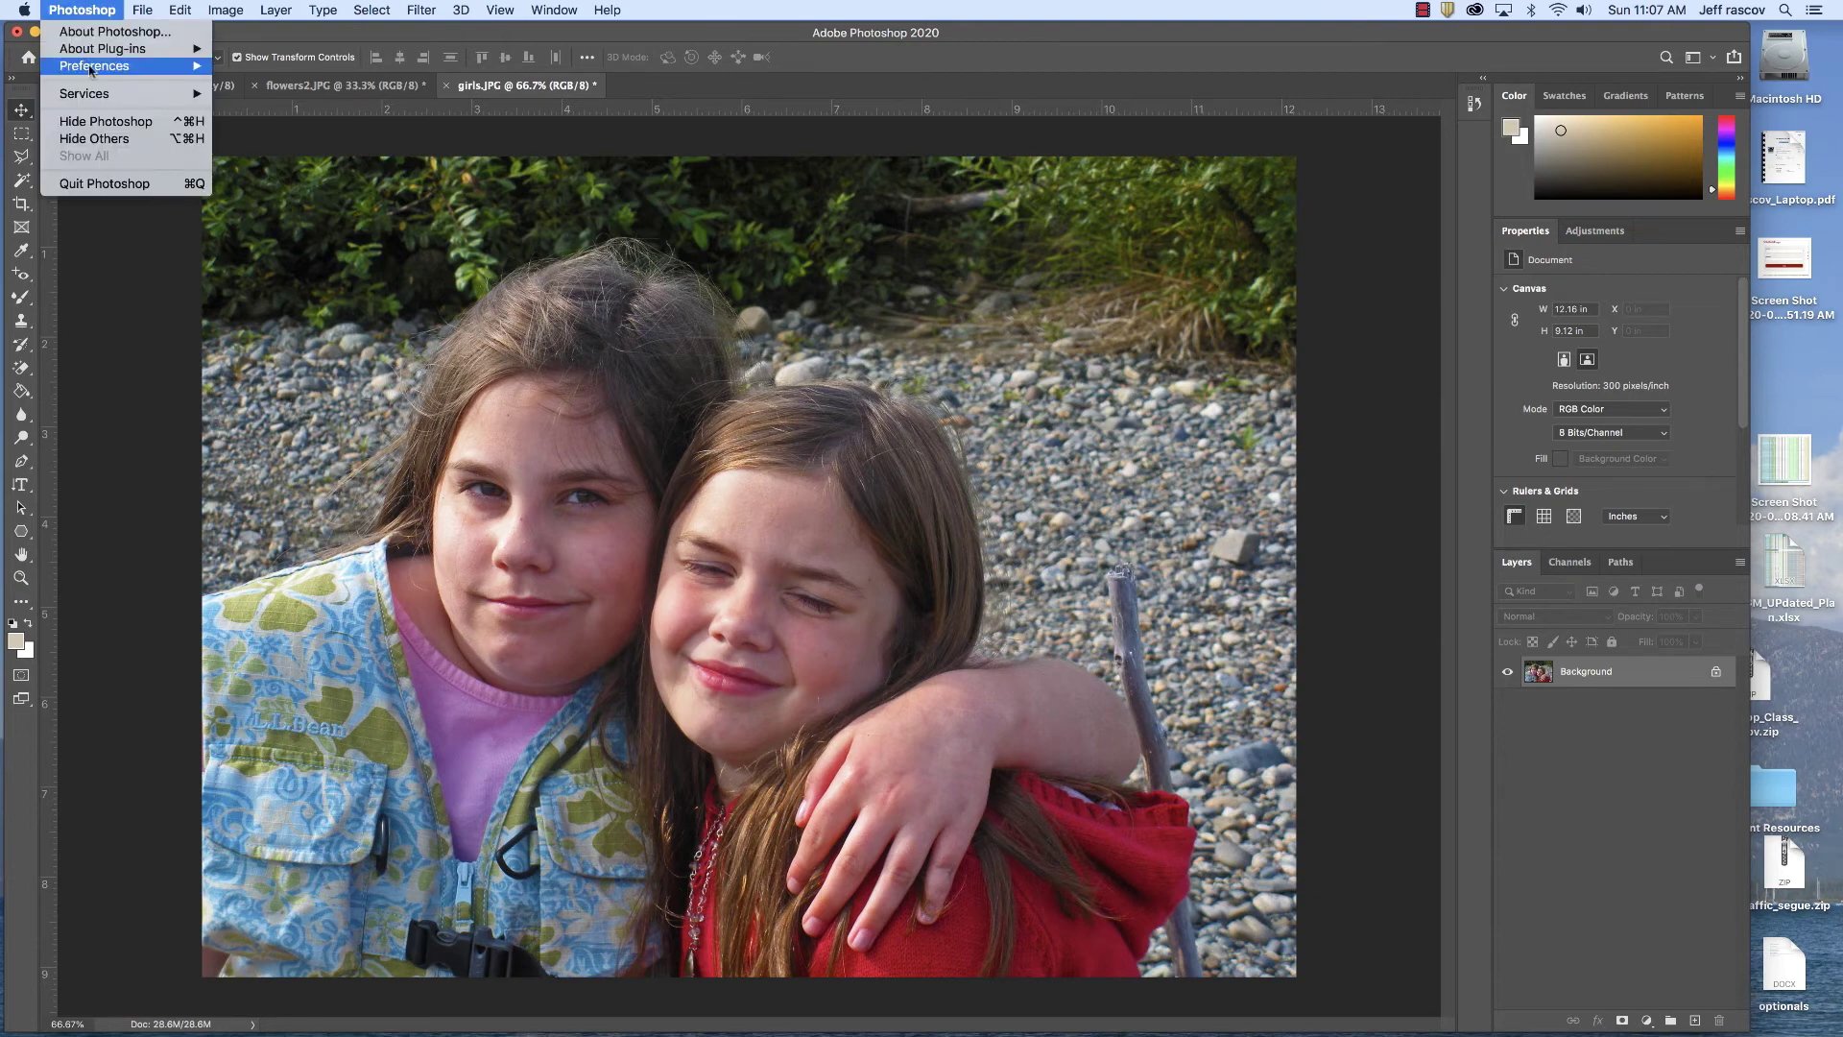
click(105, 121)
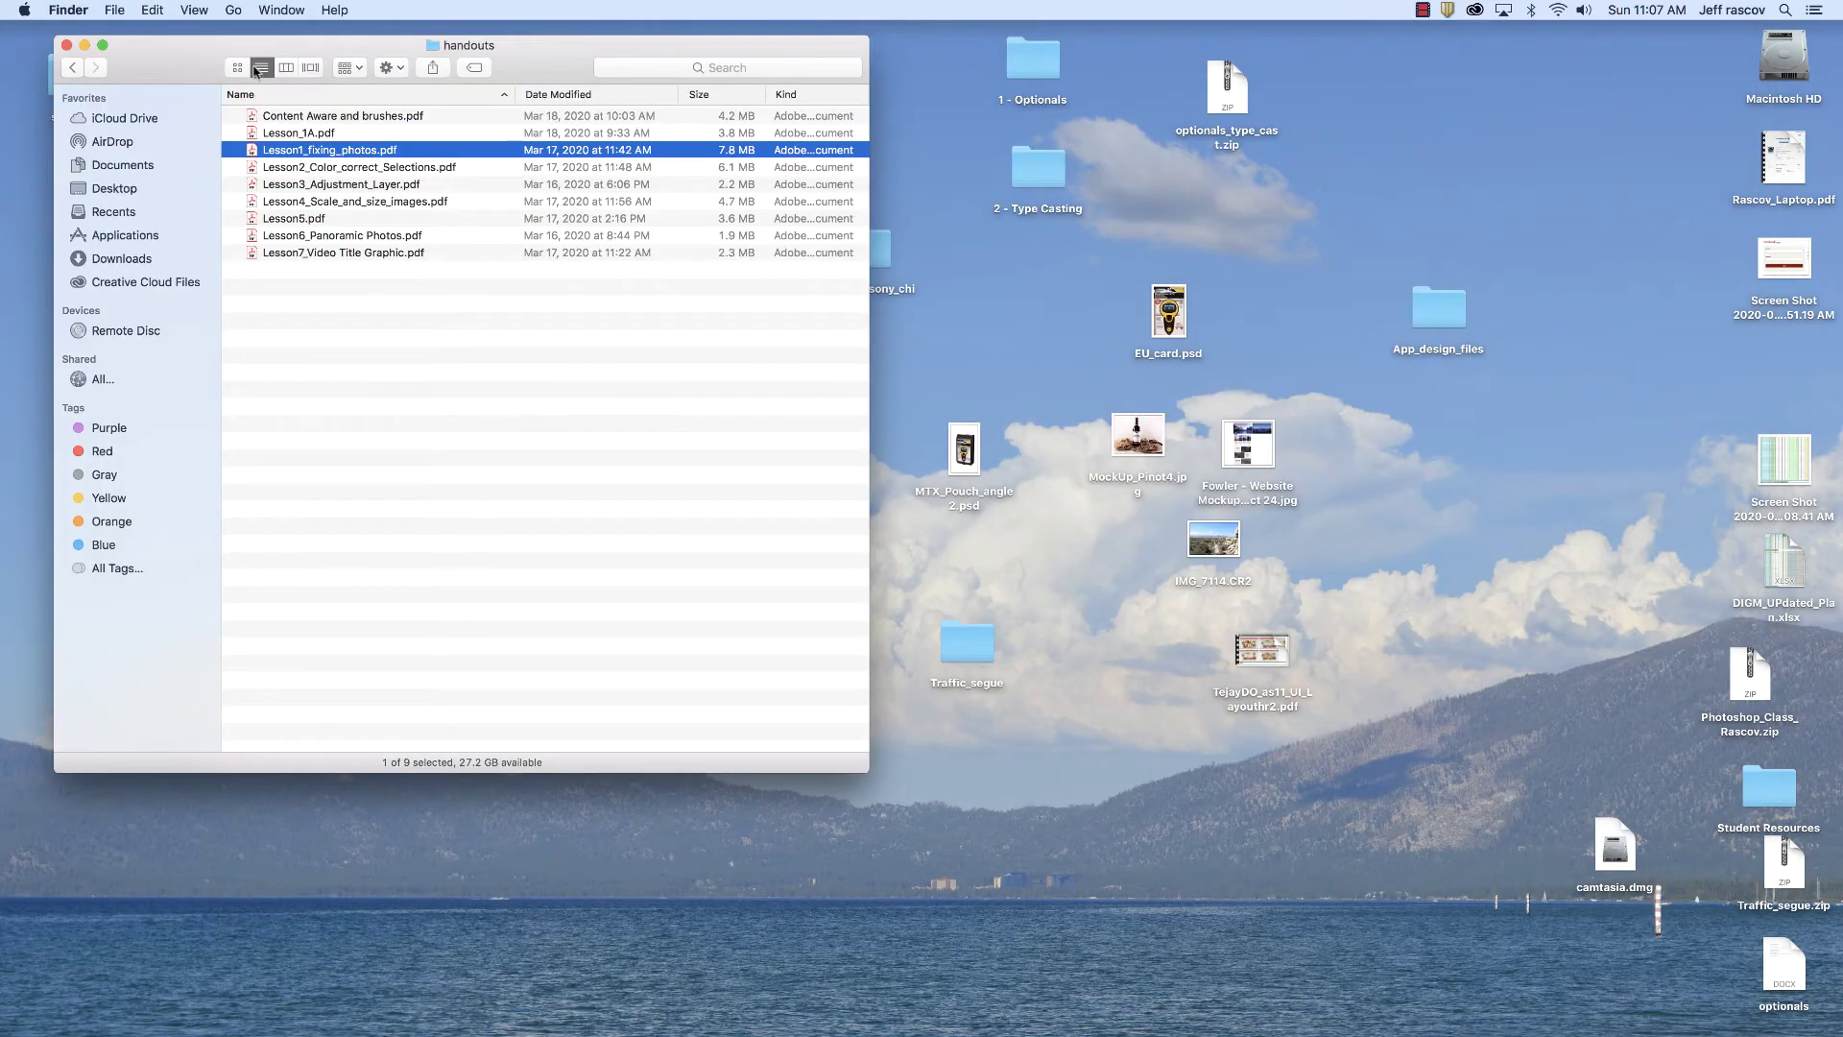
click(66, 45)
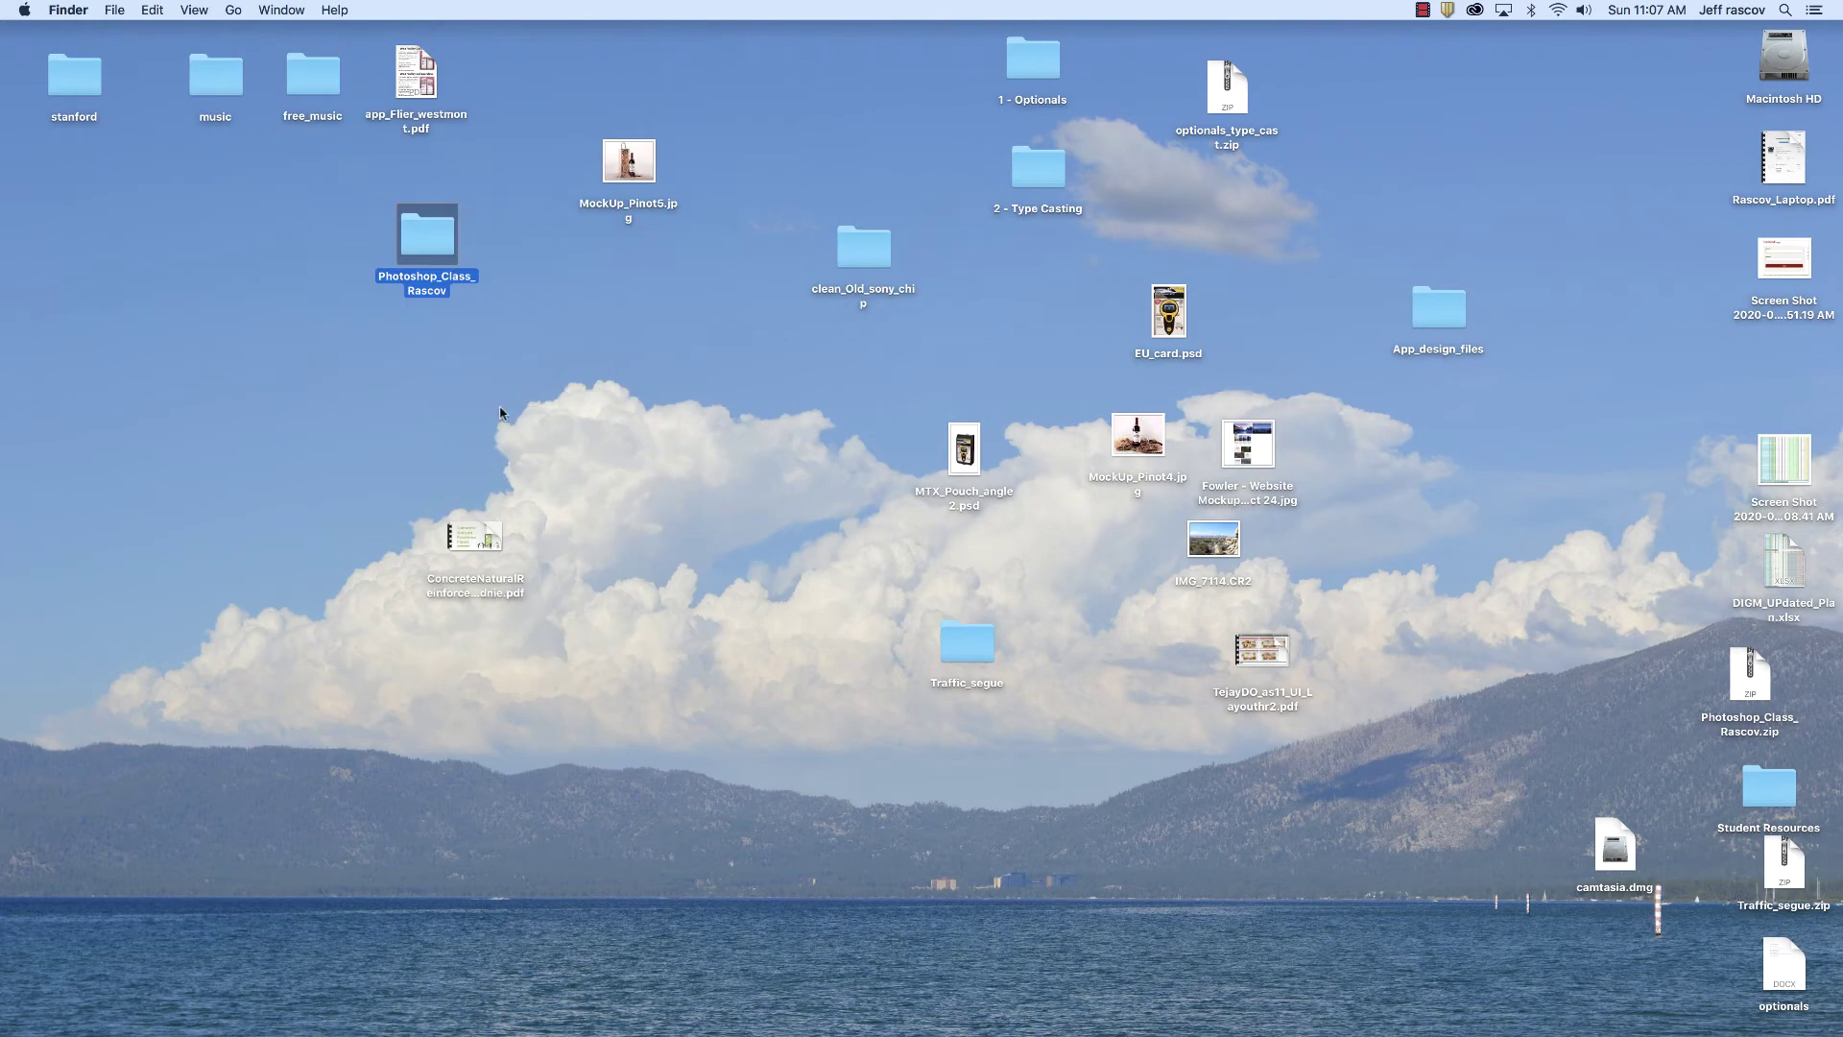
Switch to Acrobat, open Lesson1_fixing_photos and read the page 7 section on Layers and Adjustment Layers
mouse_move(1065, 1029)
click(1274, 1025)
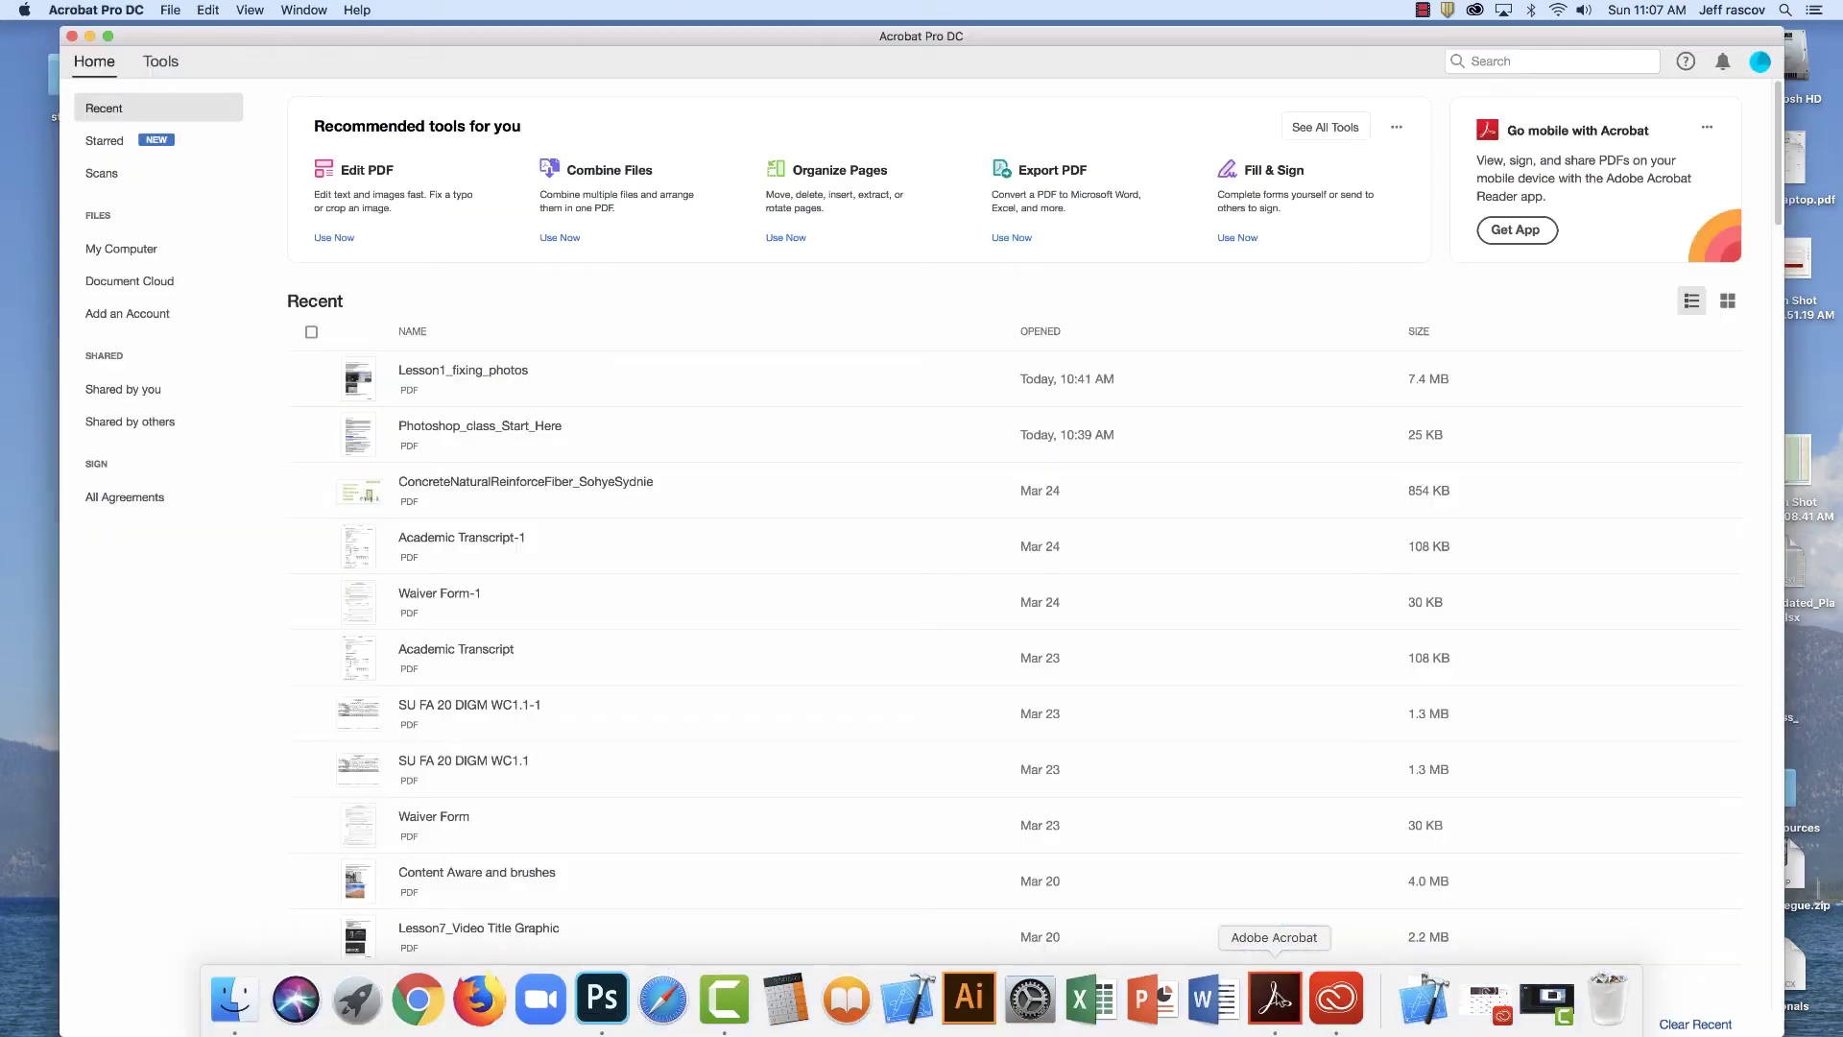
double_click(462, 374)
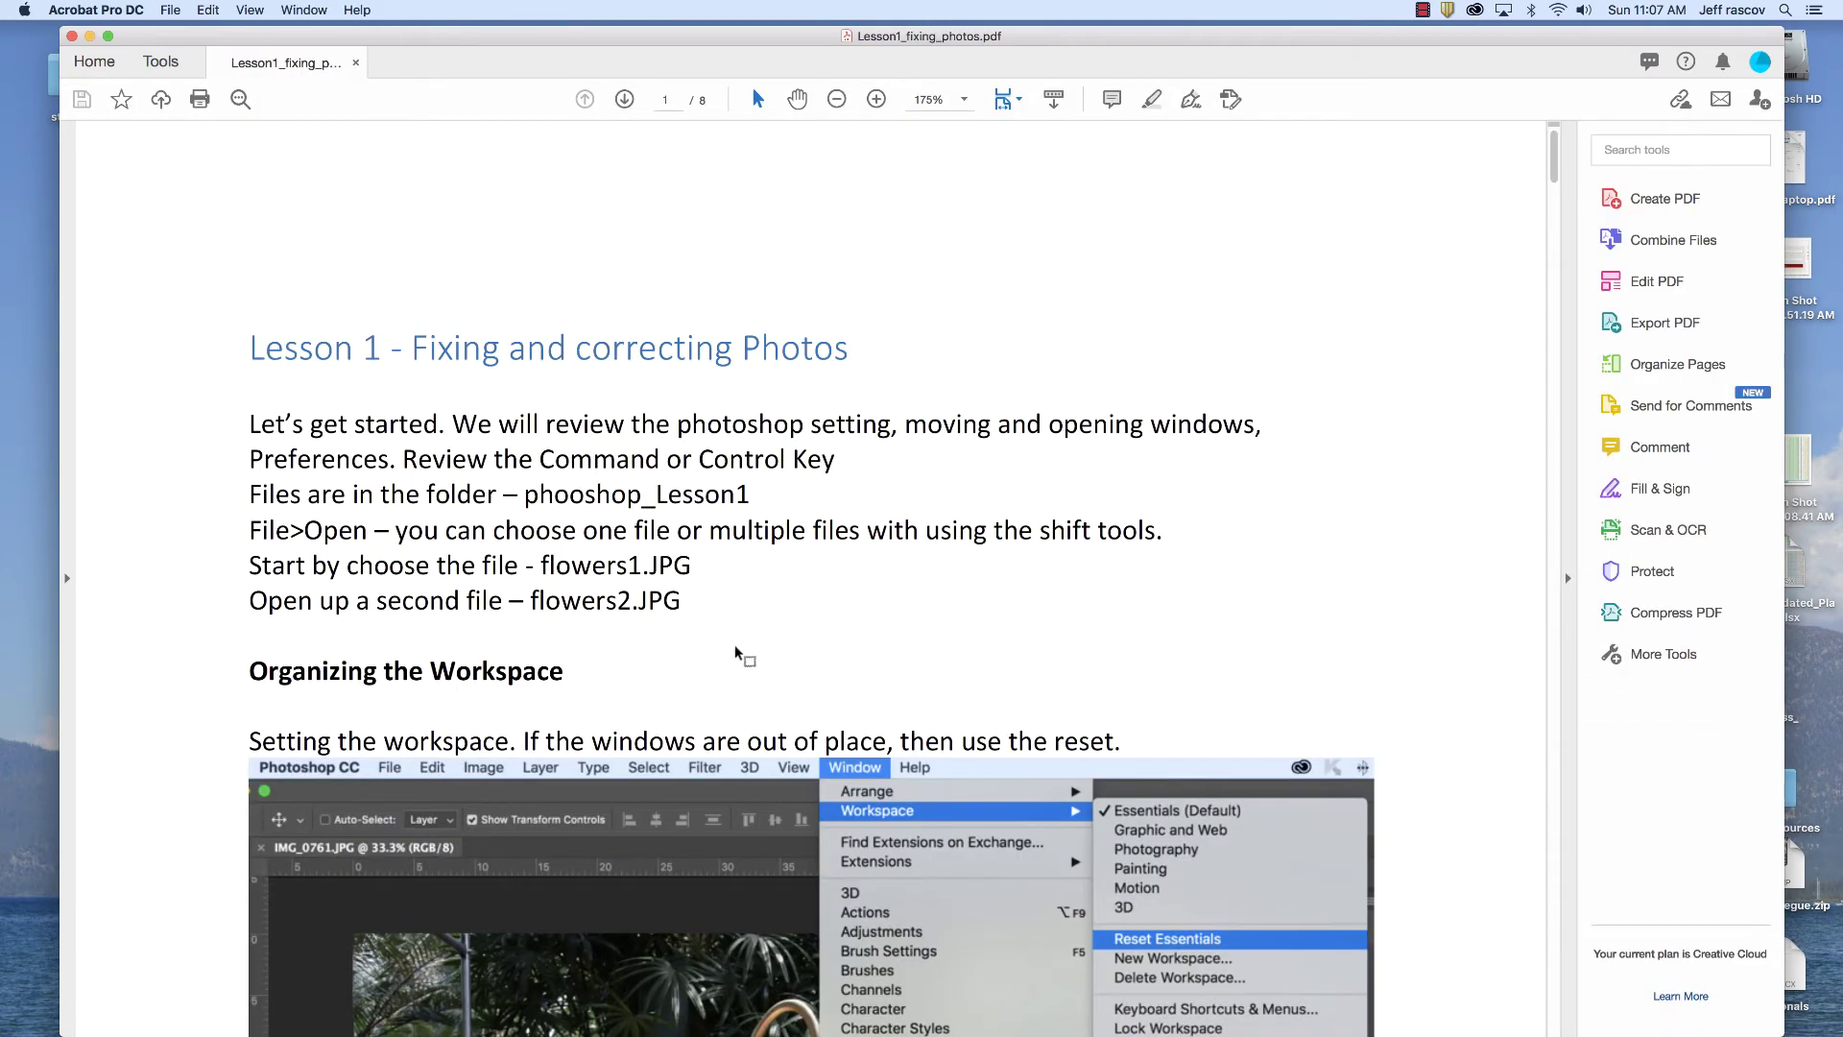
key(End)
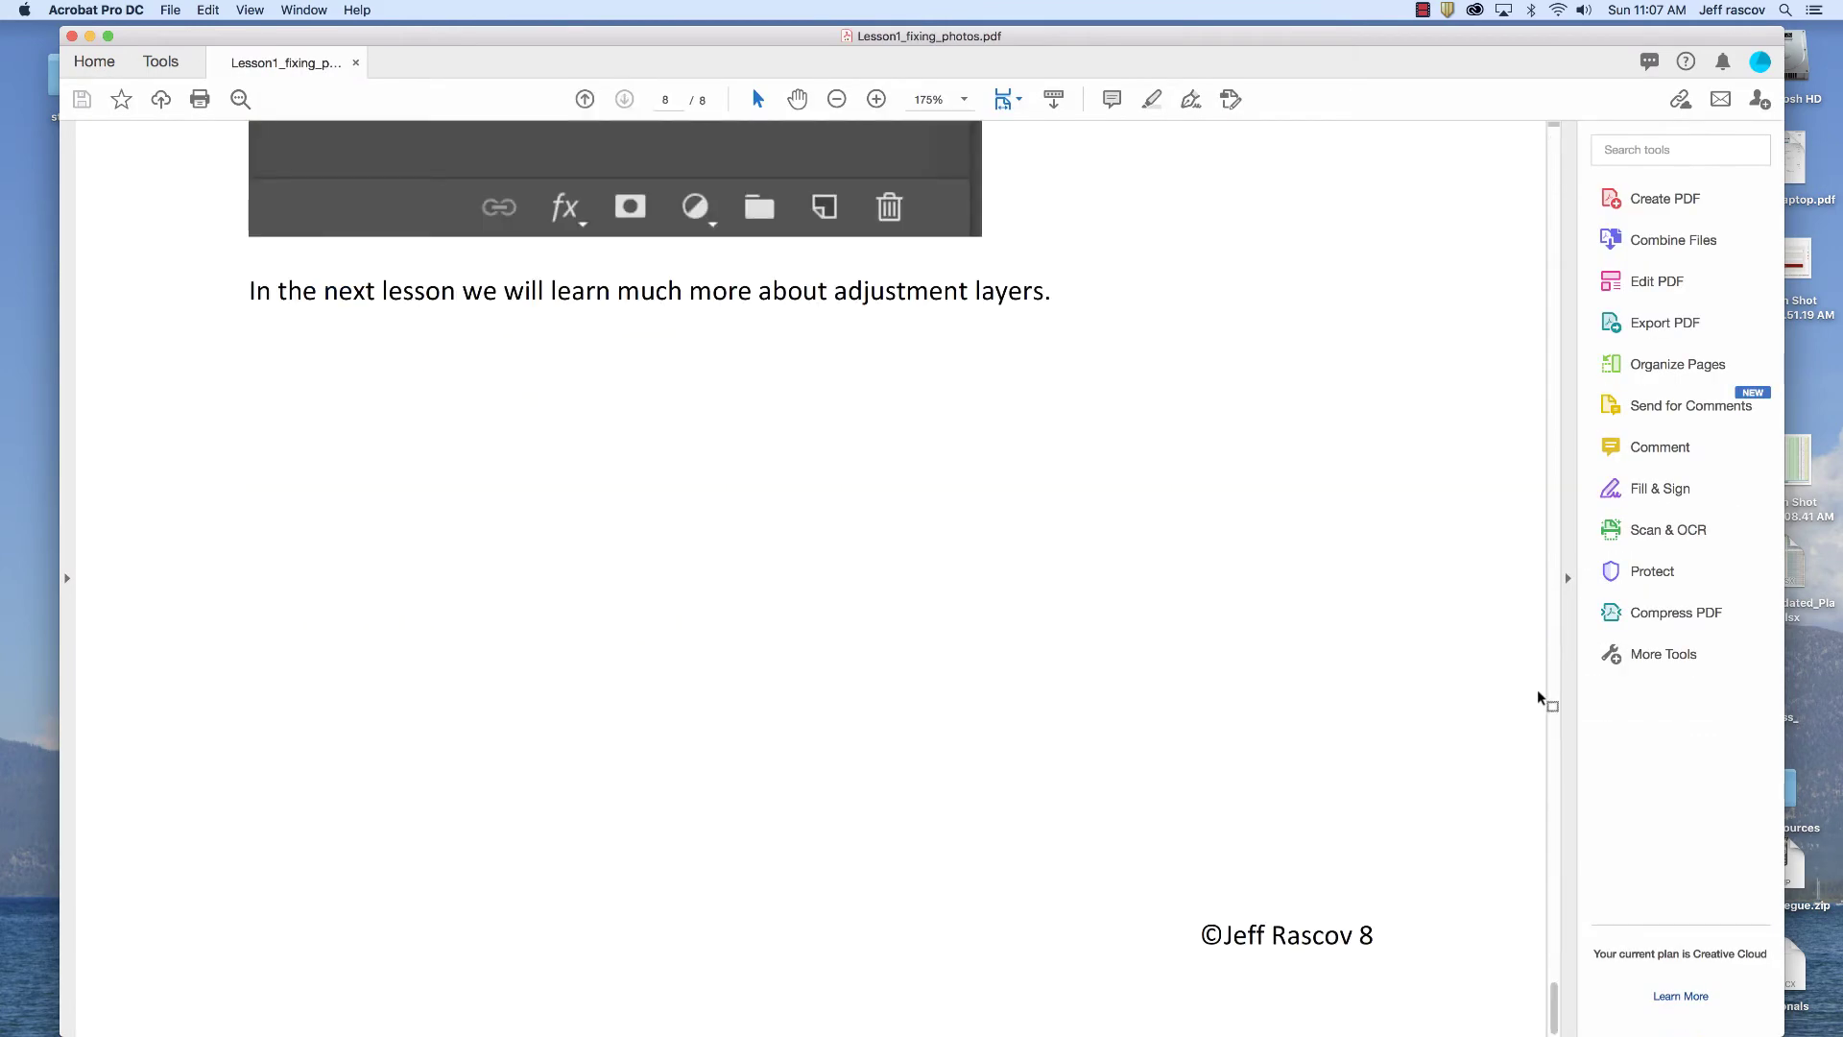
drag(1552, 1003, 1556, 837)
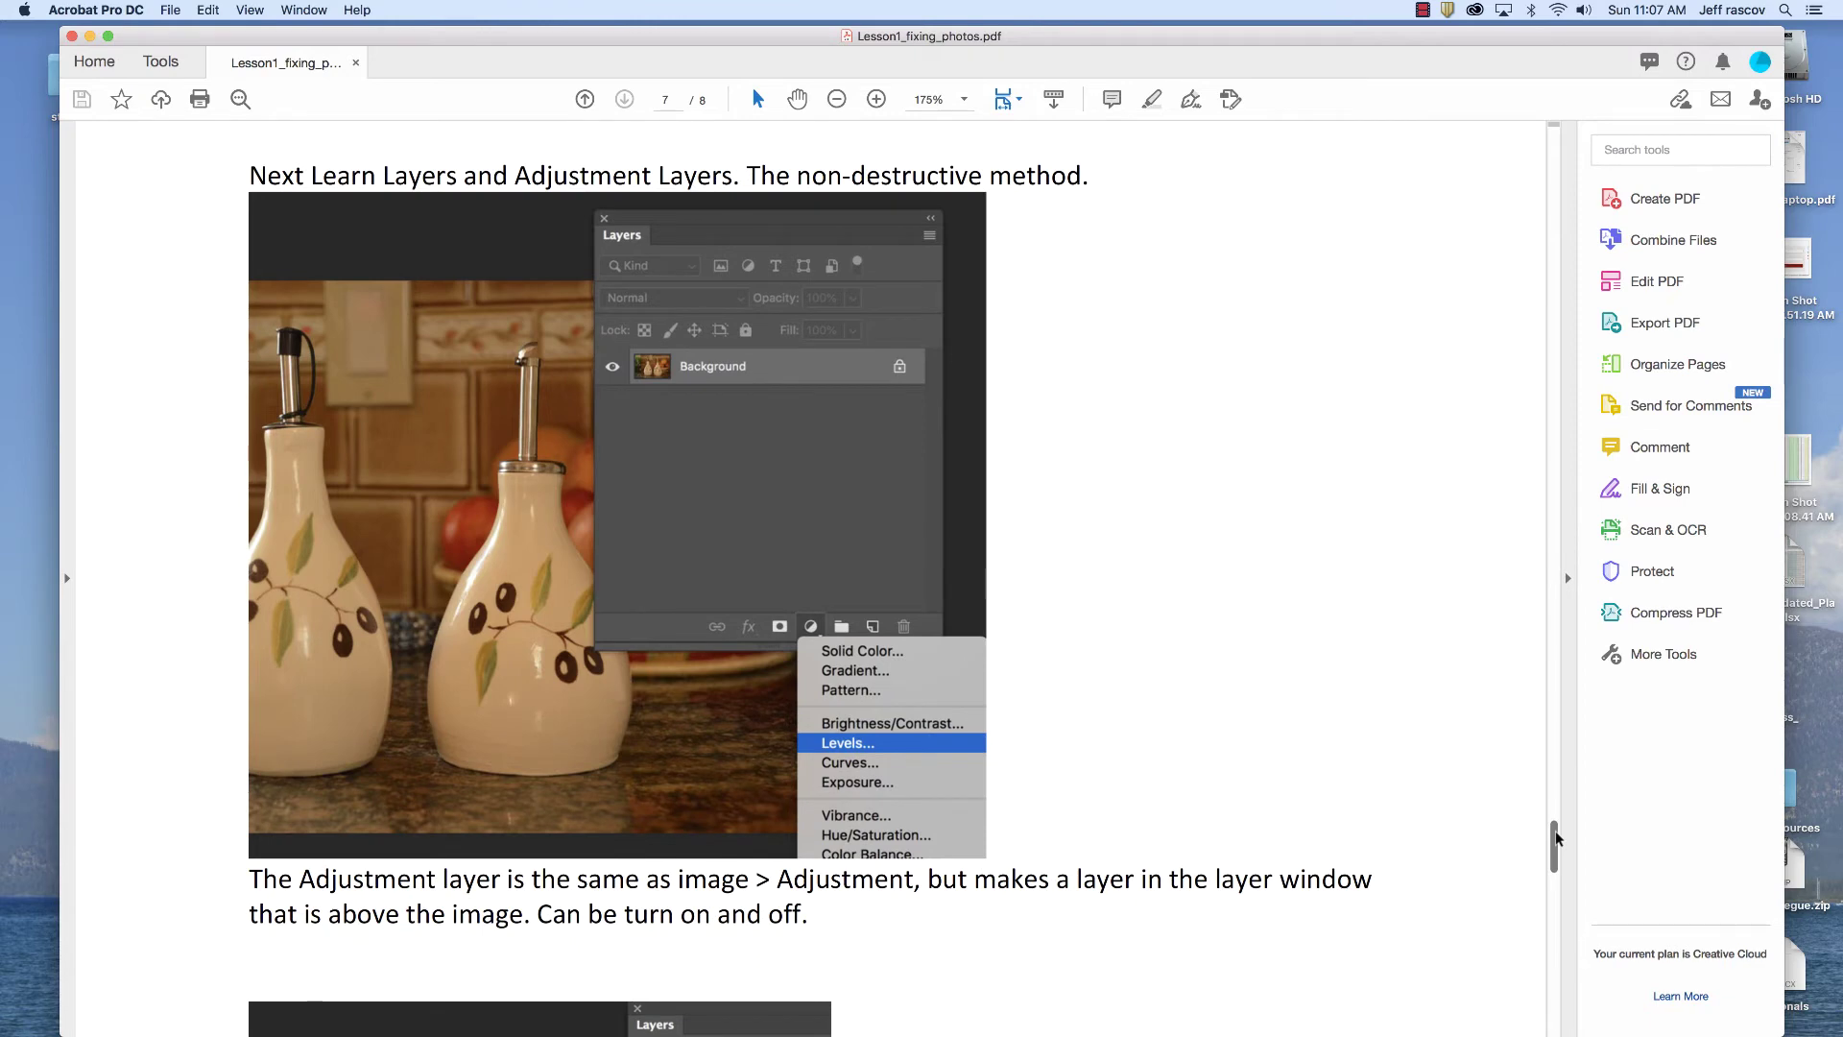
drag(1557, 837, 1557, 837)
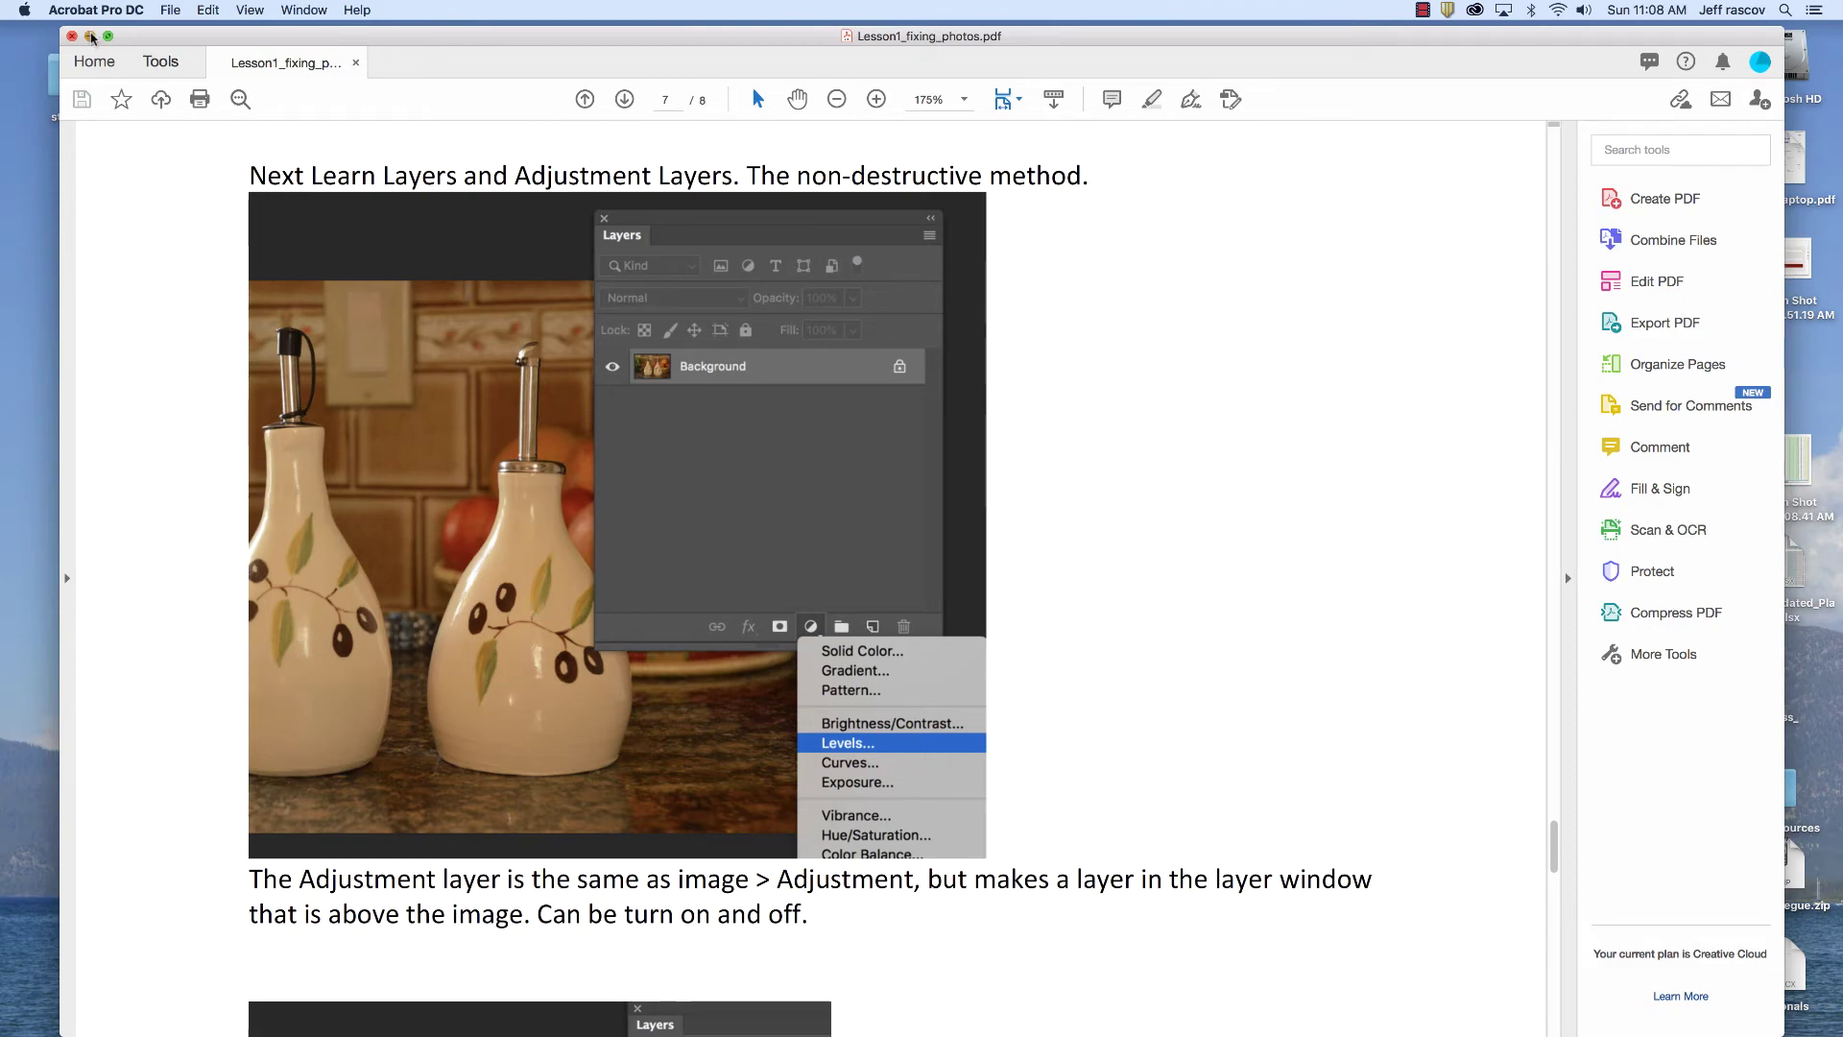
Minimize the Lesson 1 PDF and switch back to Photoshop
click(90, 36)
mouse_move(511, 1029)
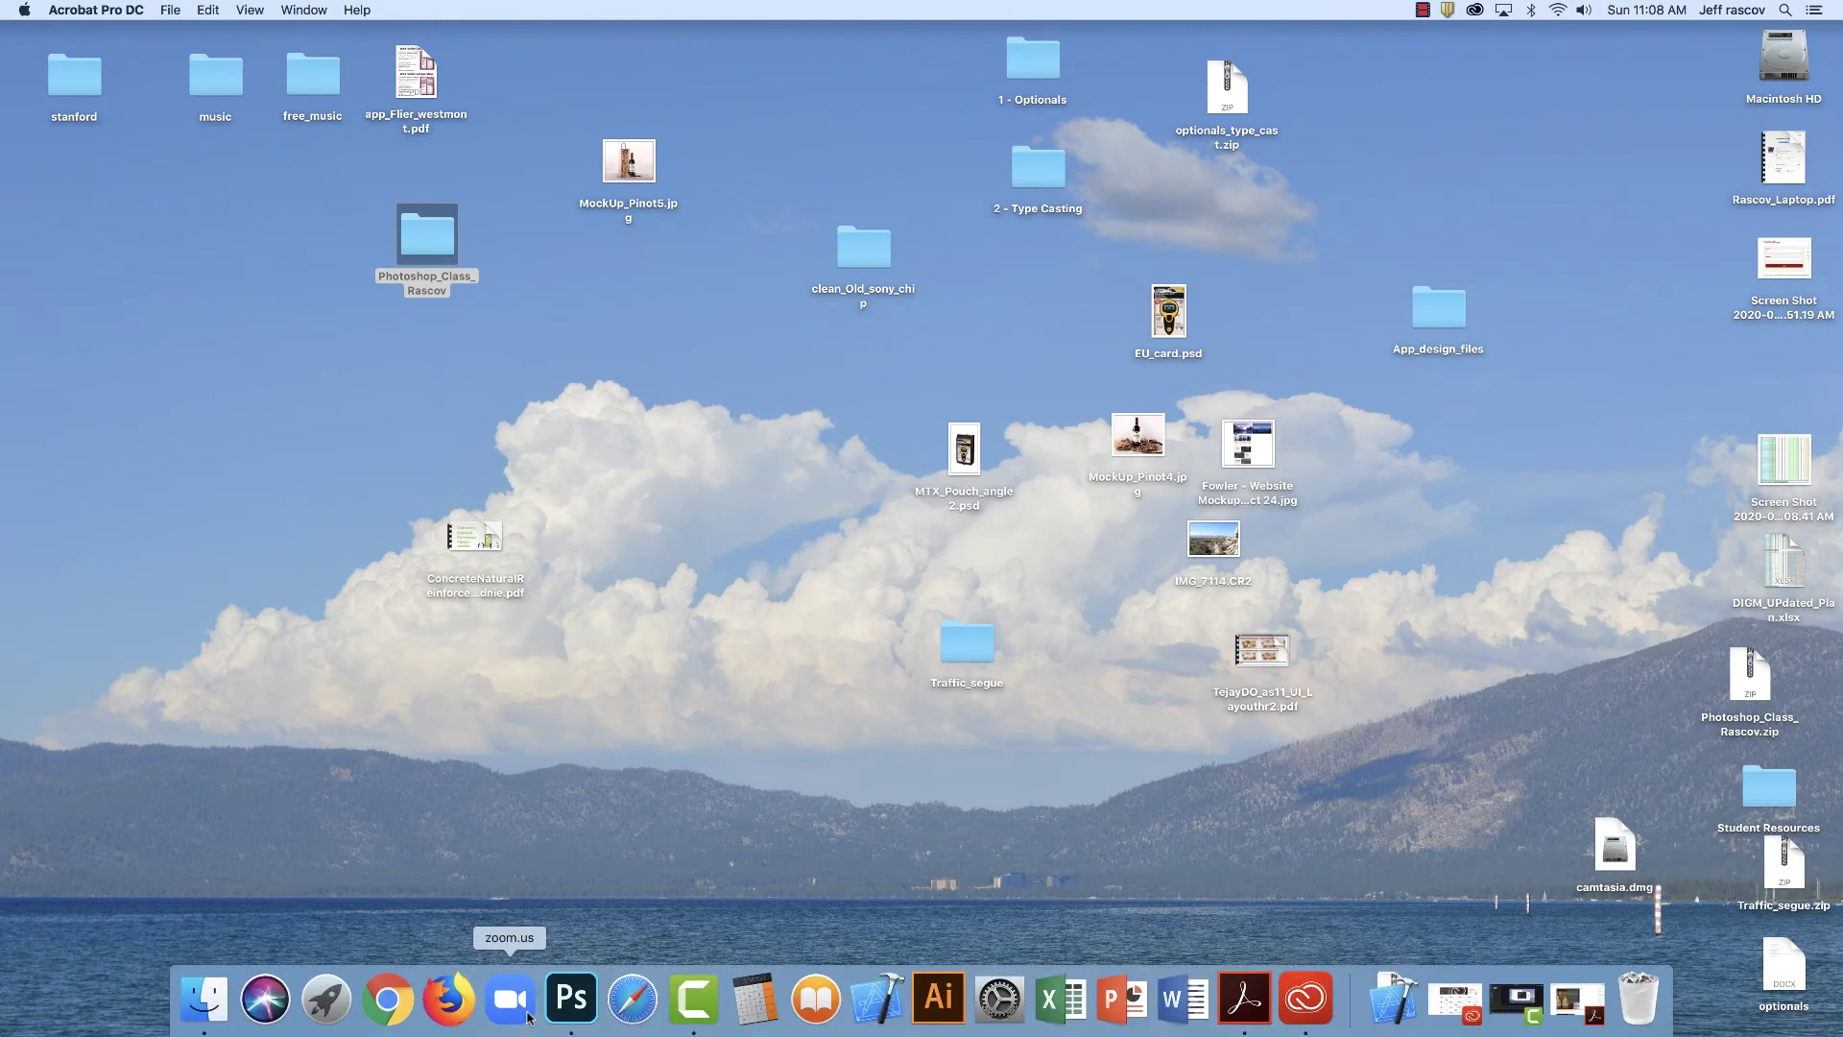
click(571, 1010)
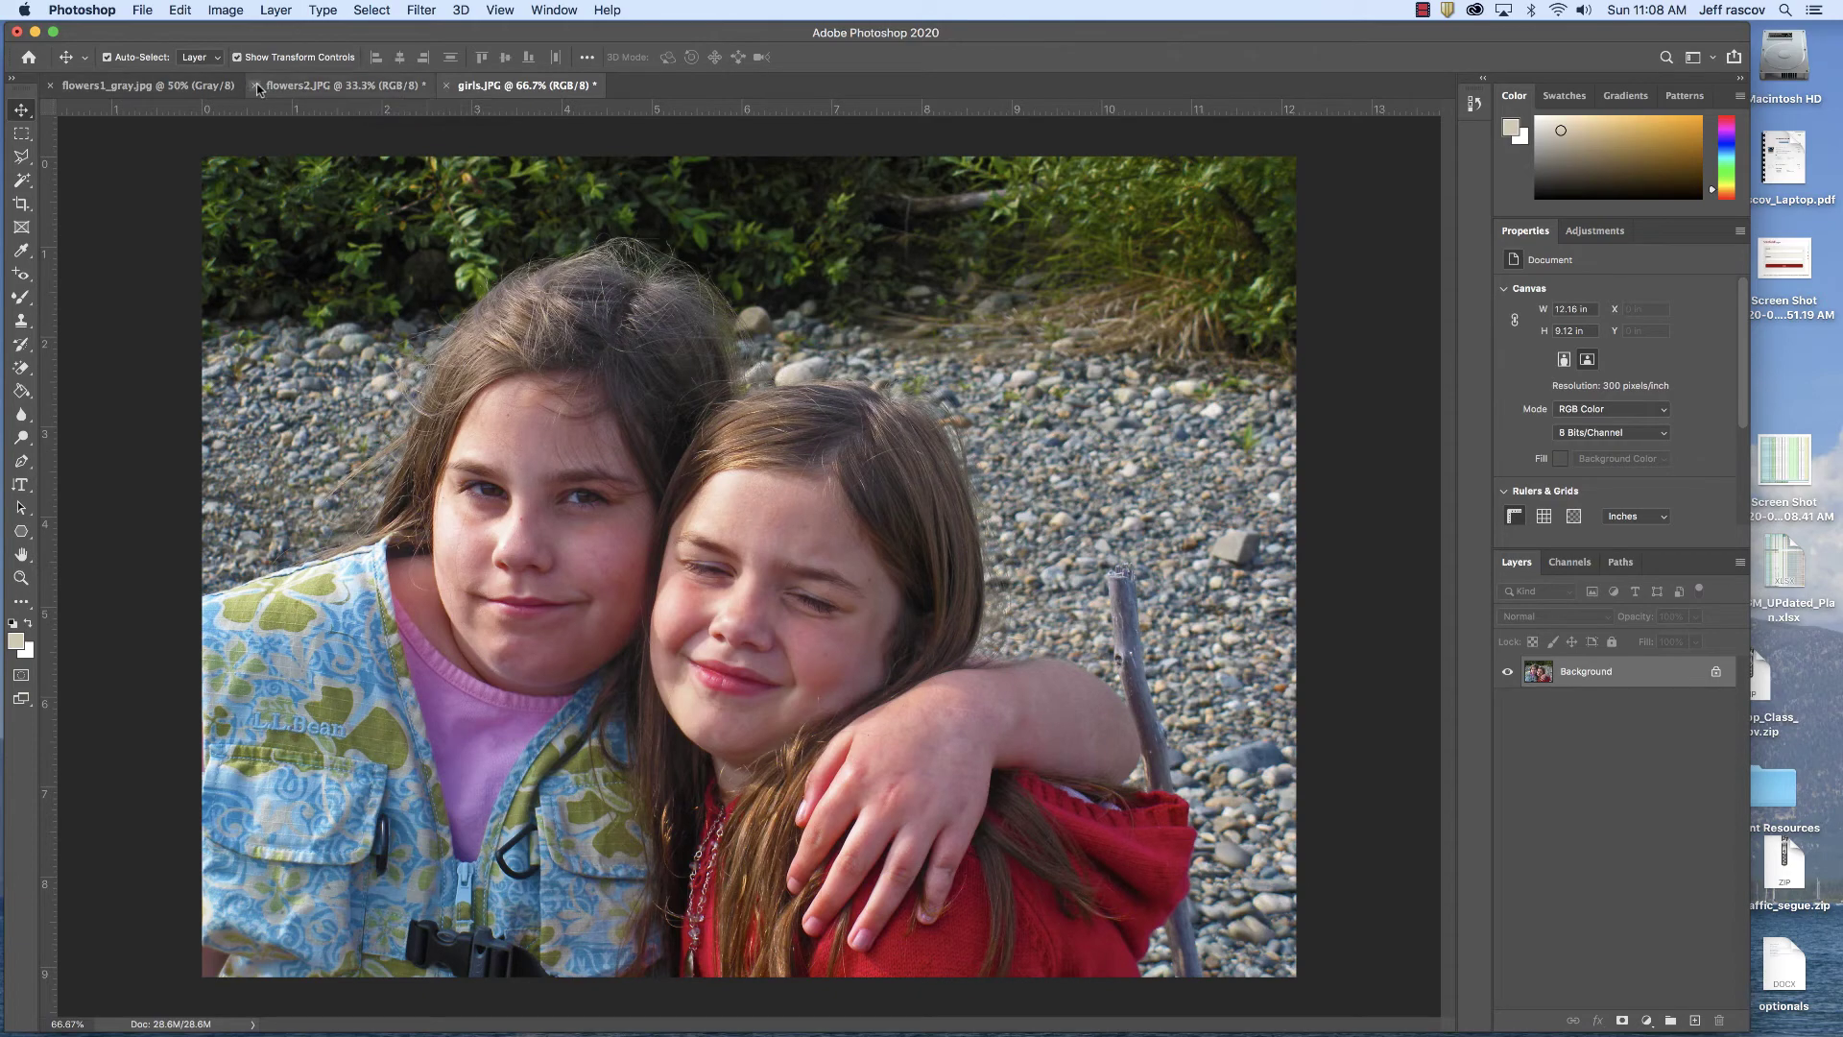
Close girls.JPG and flowers2.JPG without saving their changes, and close flowers1_gray.jpg
click(446, 87)
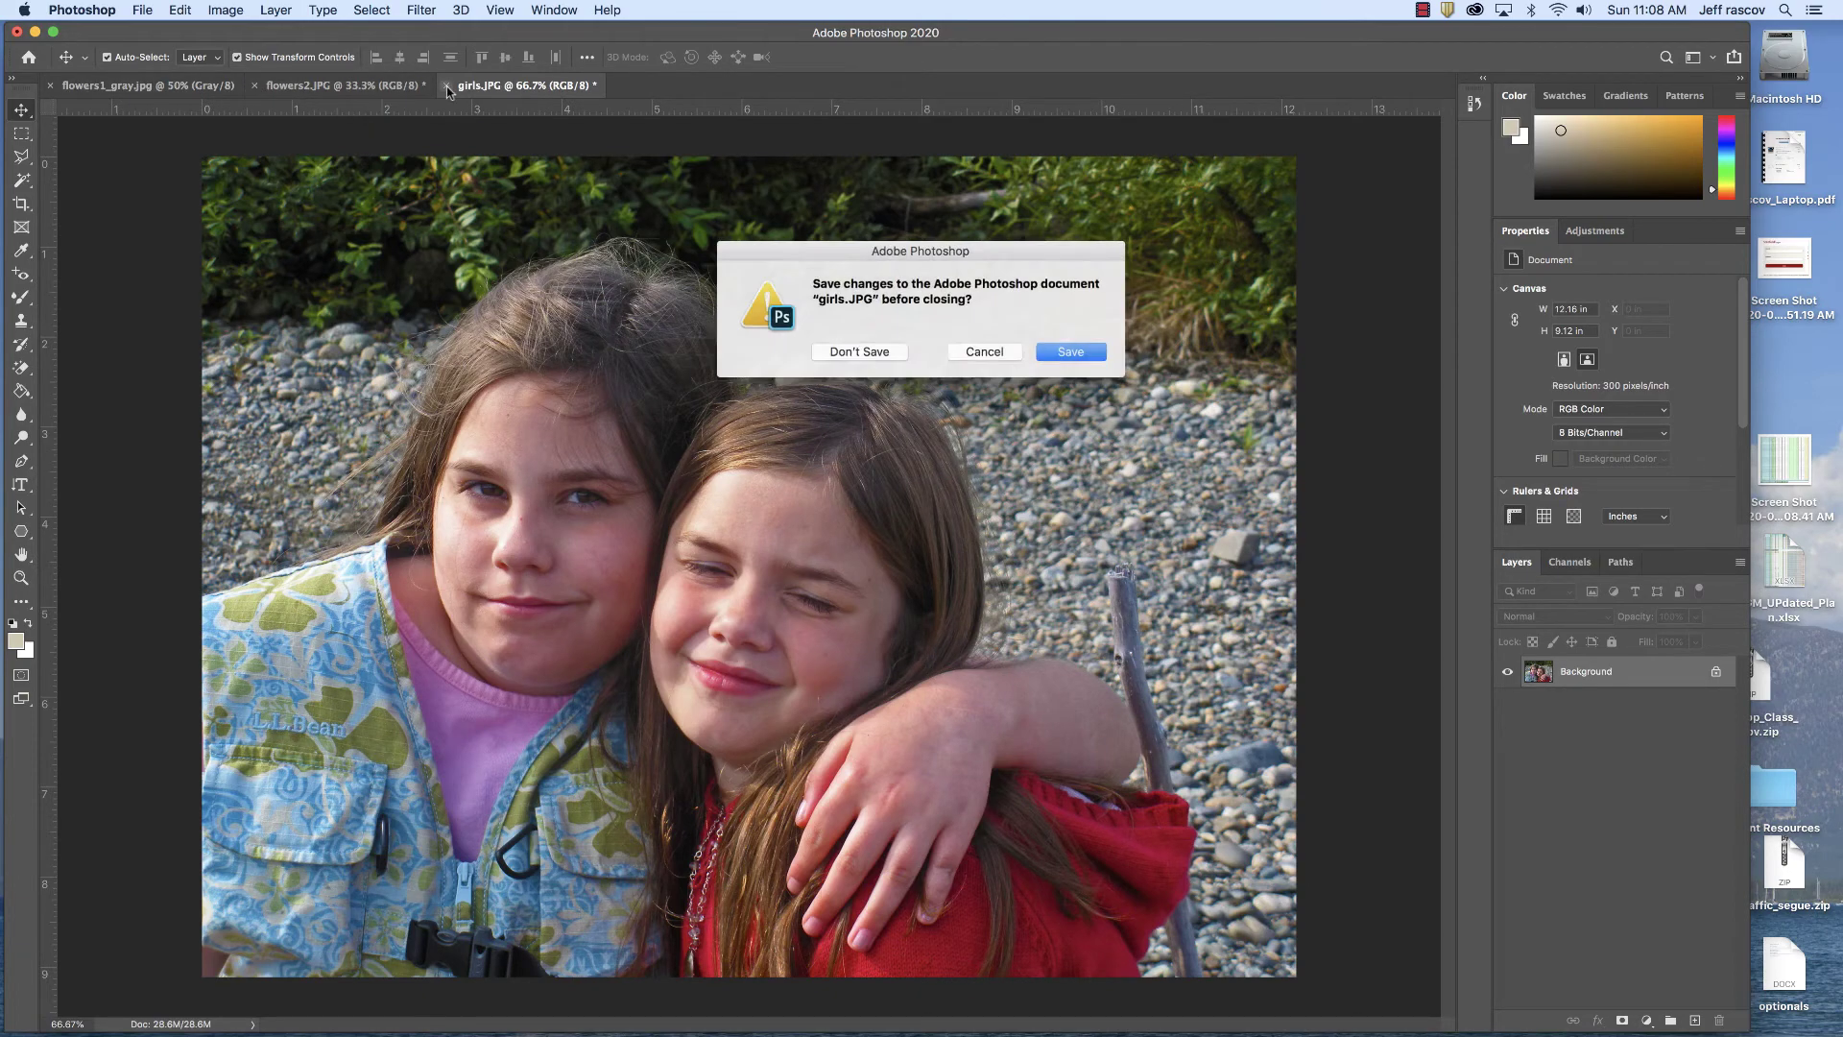
click(869, 352)
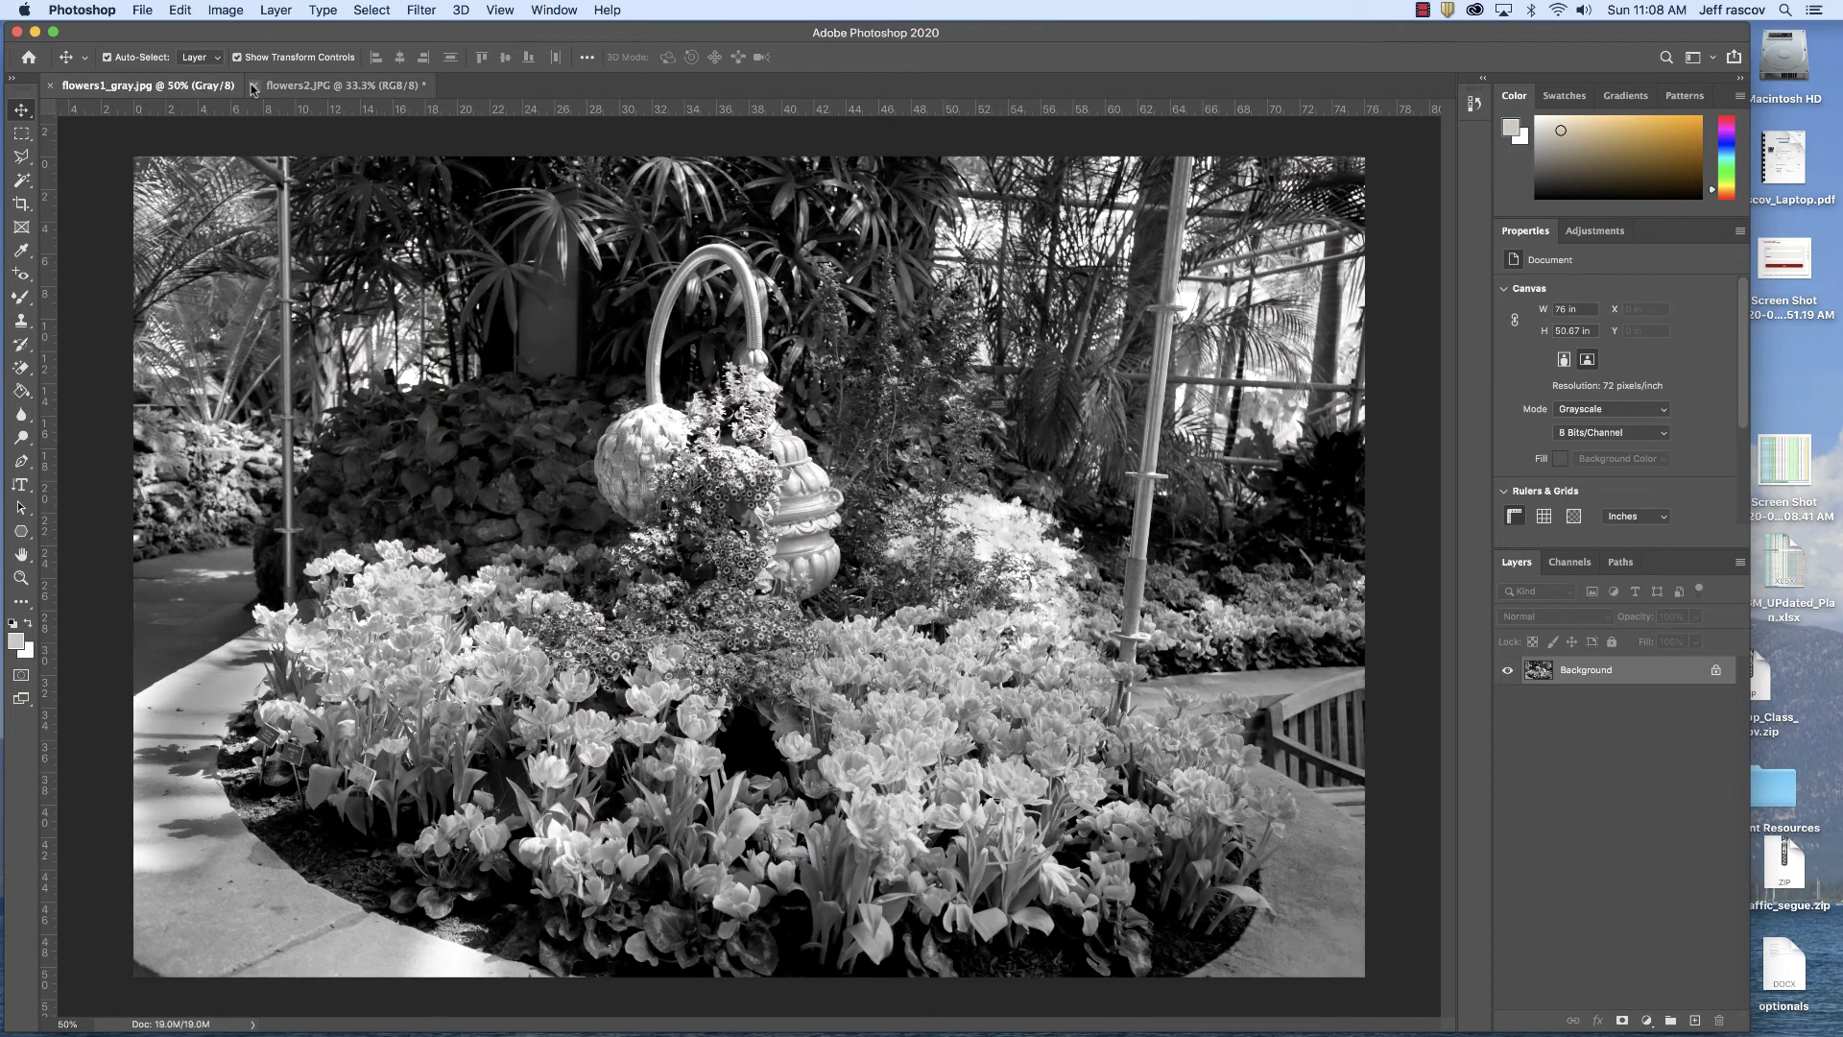
click(255, 85)
click(864, 351)
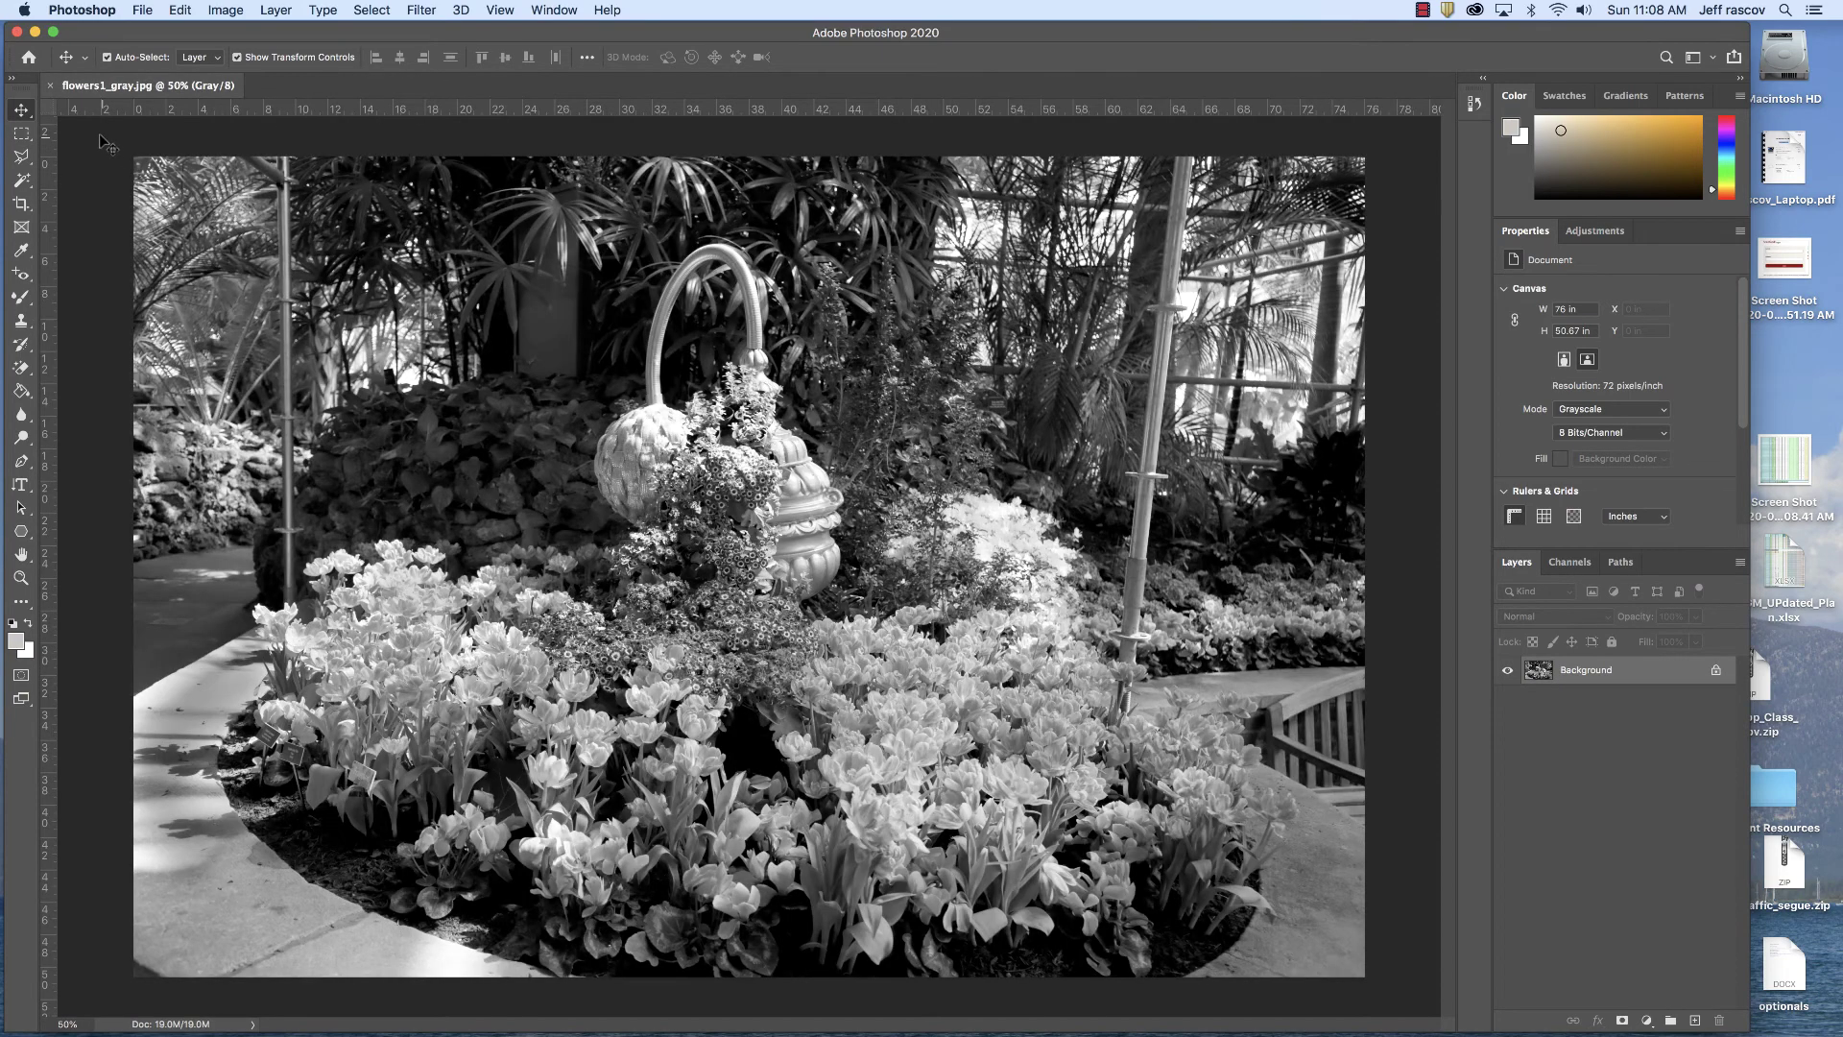
click(49, 86)
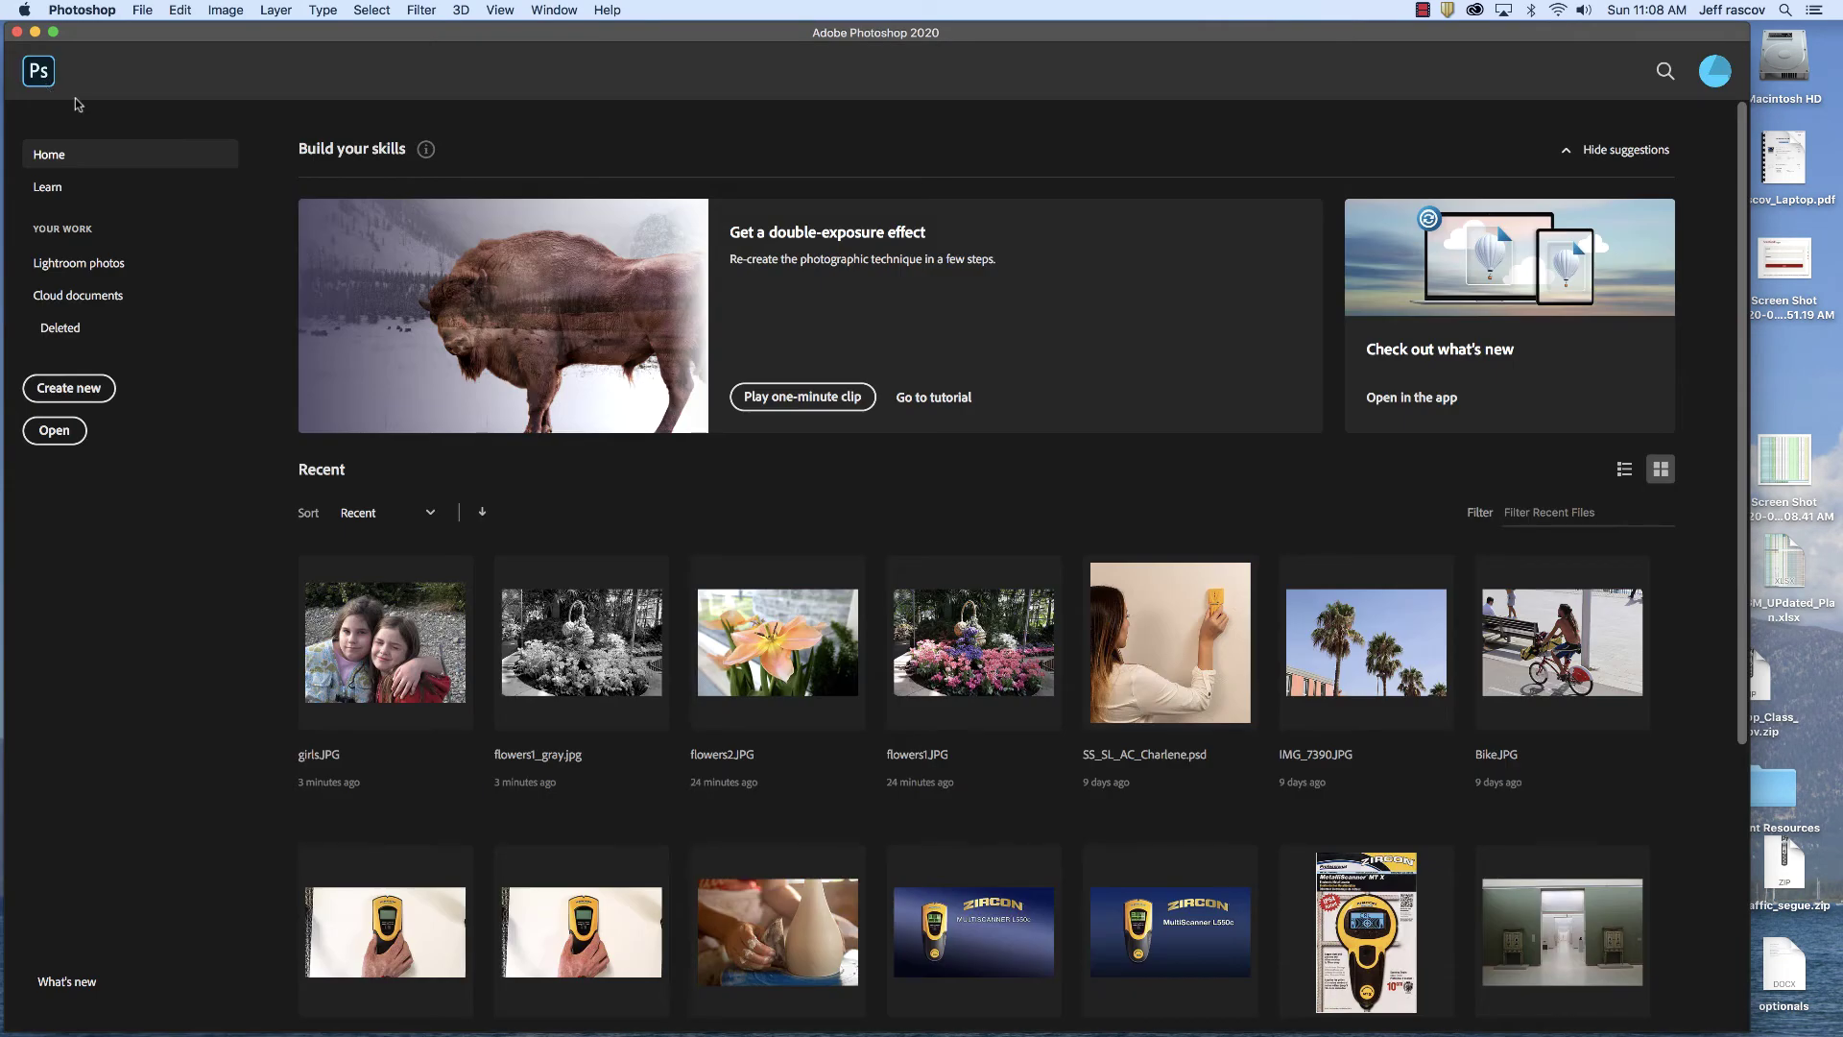
Open white_pottery.jpg from the lesson1 folder and look closely at the two painted bottles
click(142, 10)
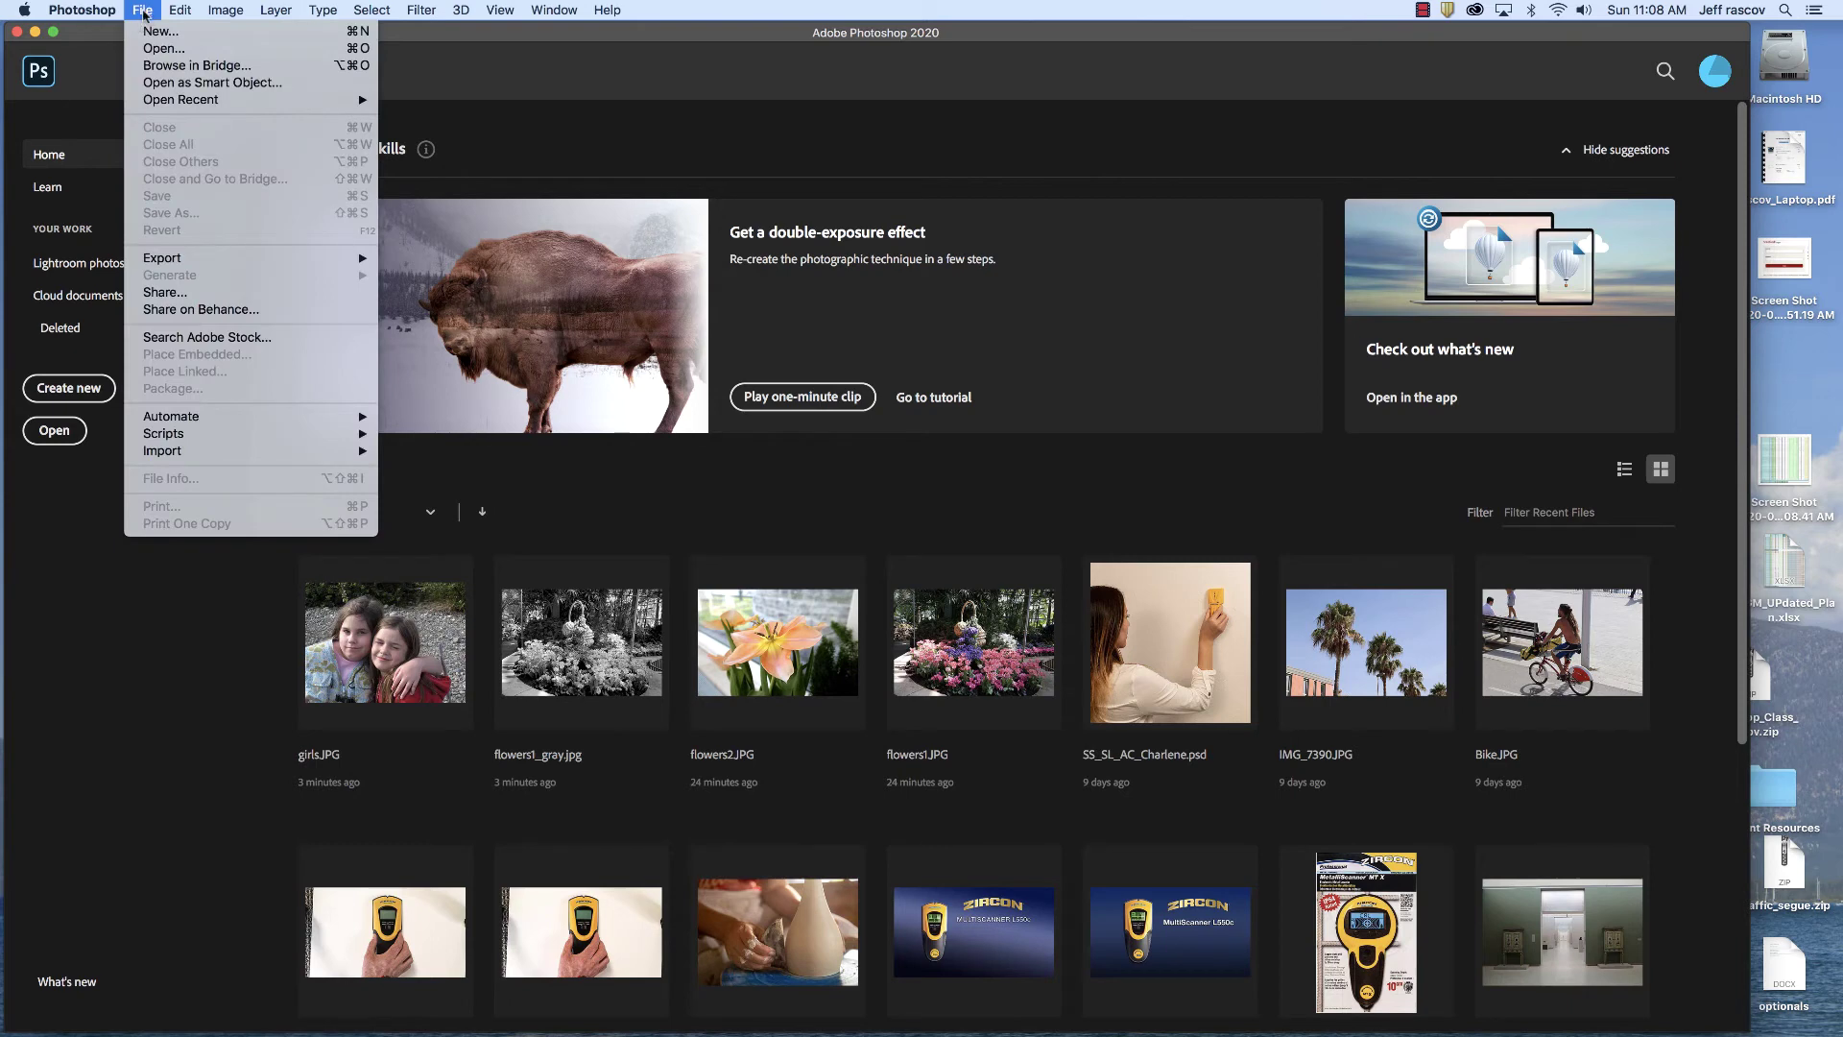
click(153, 48)
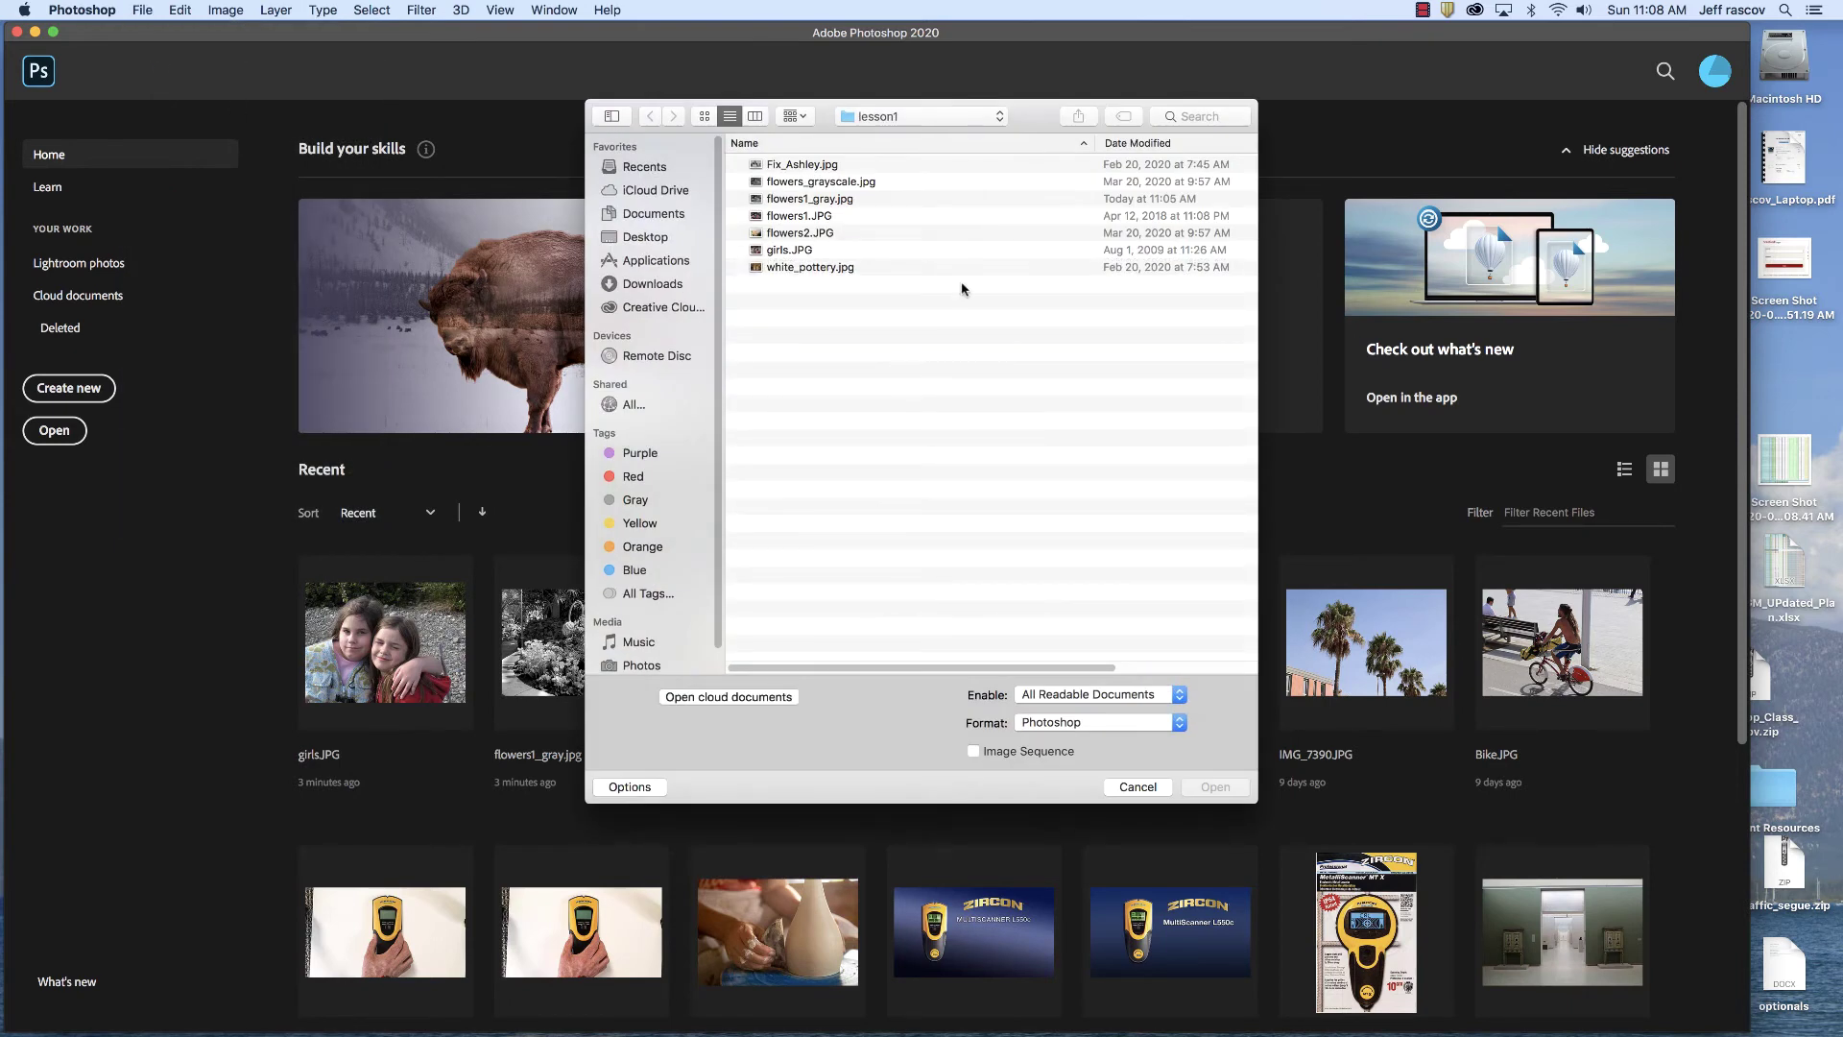
click(825, 271)
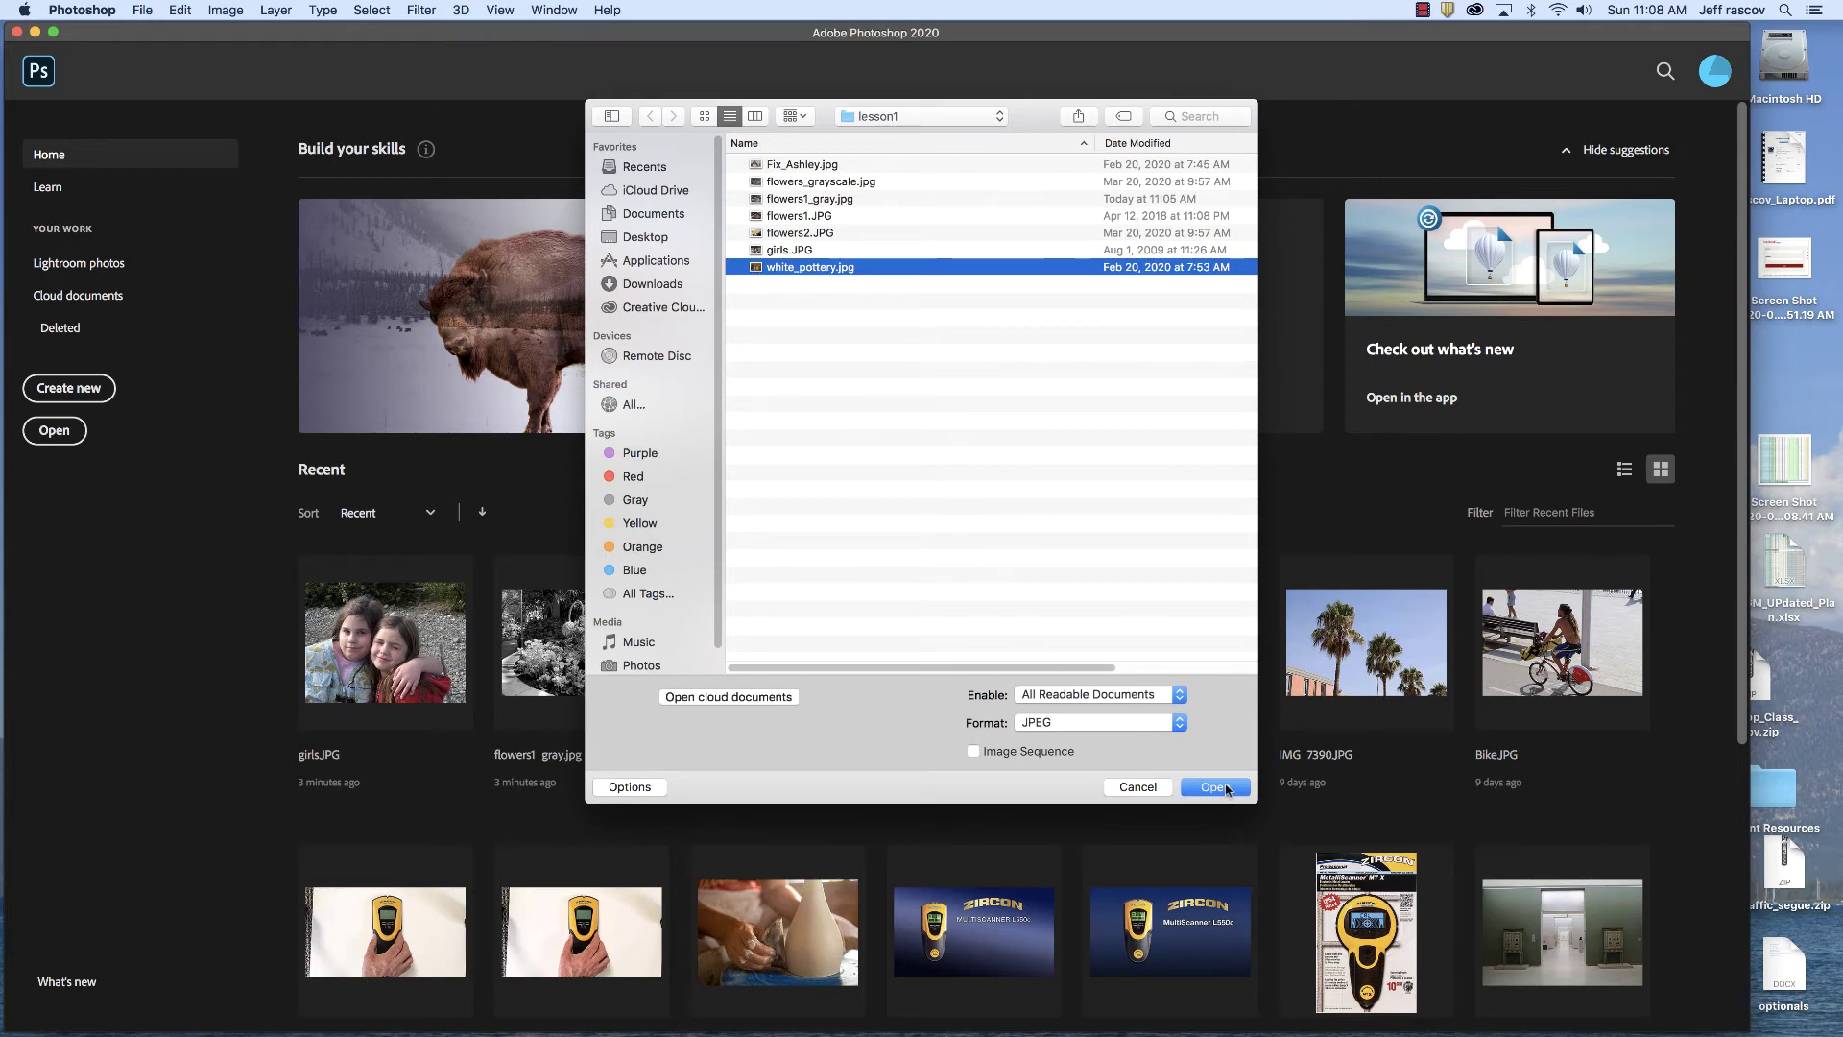
click(1215, 787)
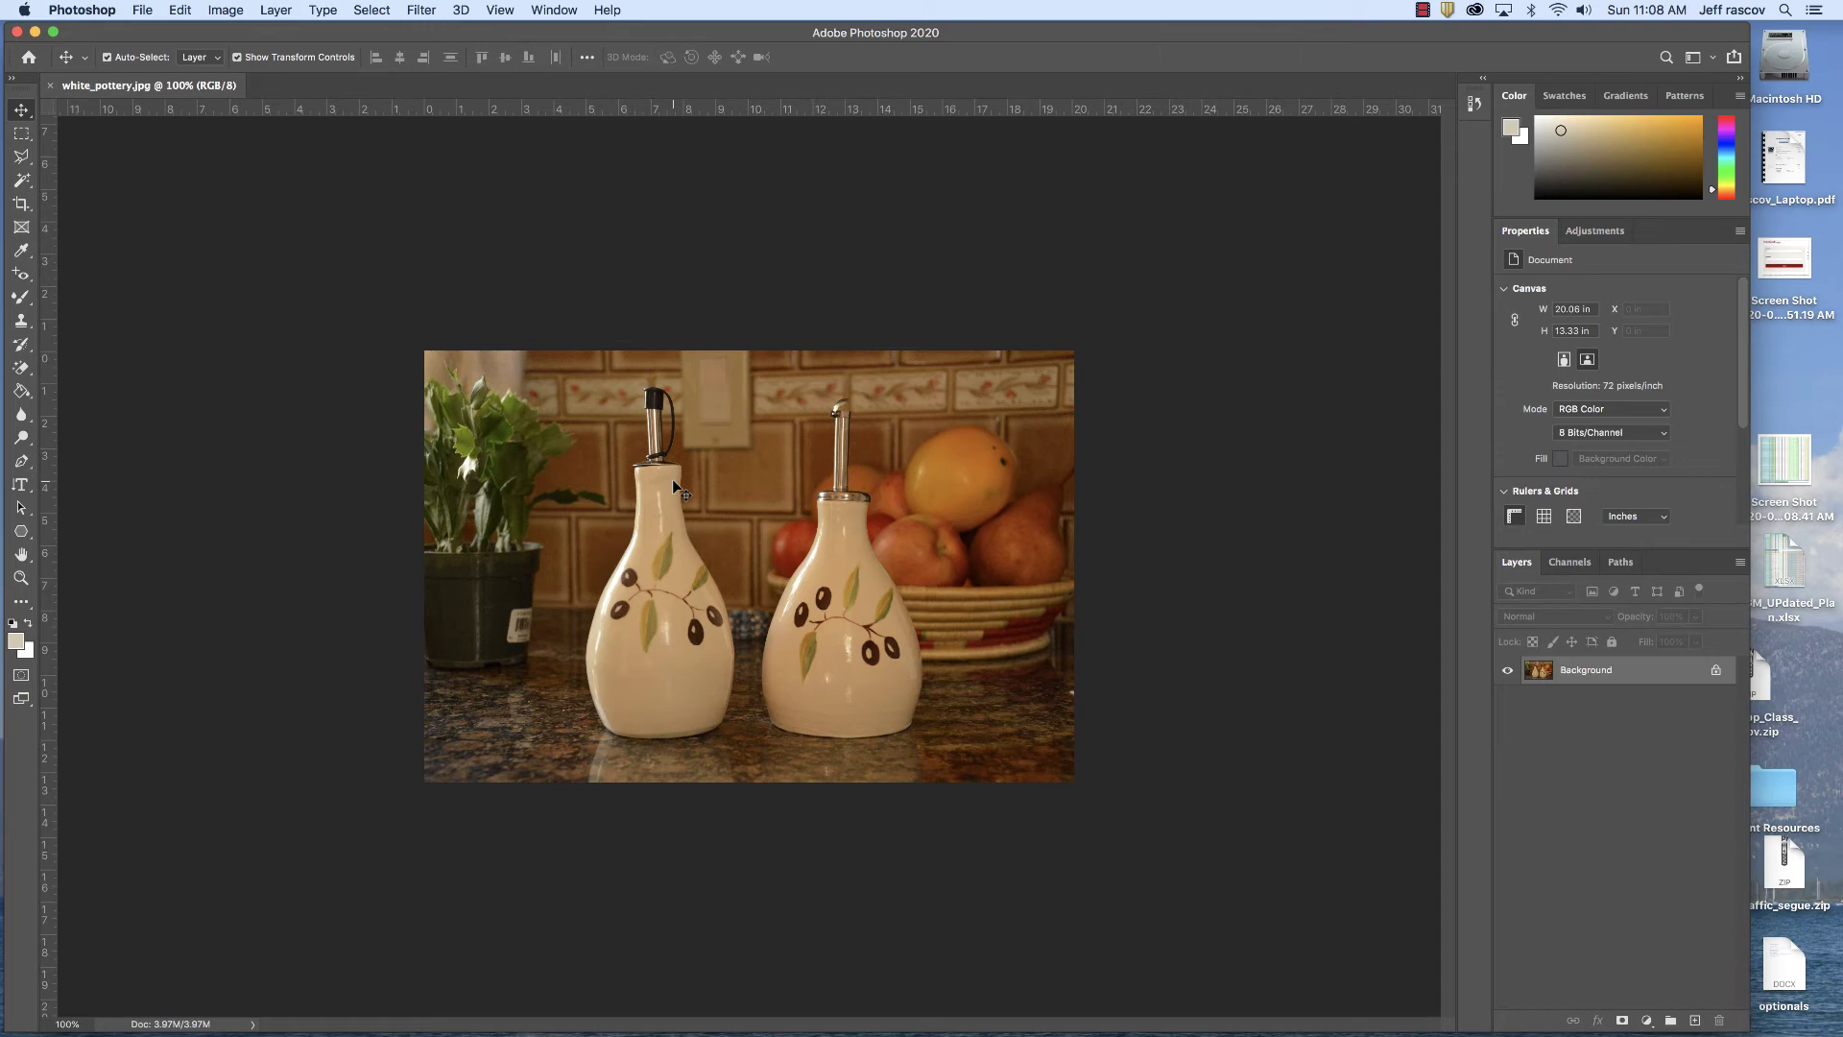
key(super+equal)
key(super+equal)
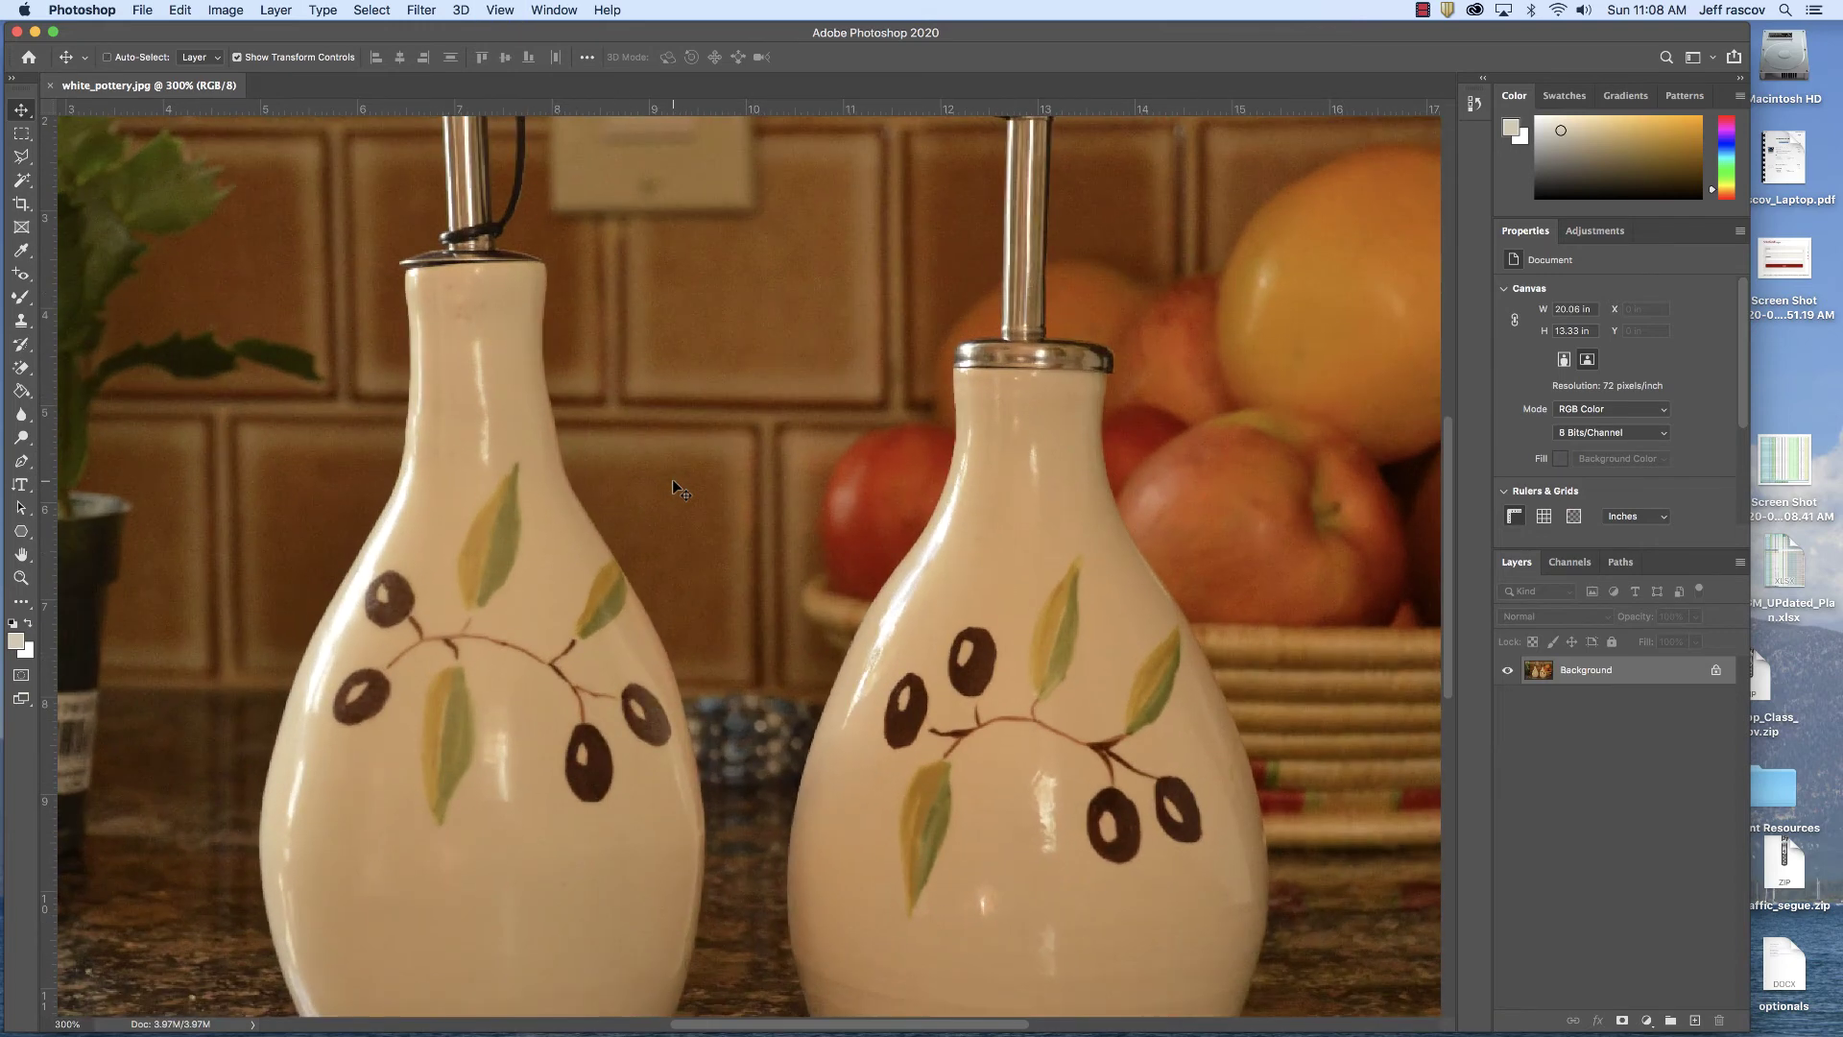
Inspect the bottles up close and in the full photo, and review the image adjustment commands available for white_pottery.jpg
key(super+equal)
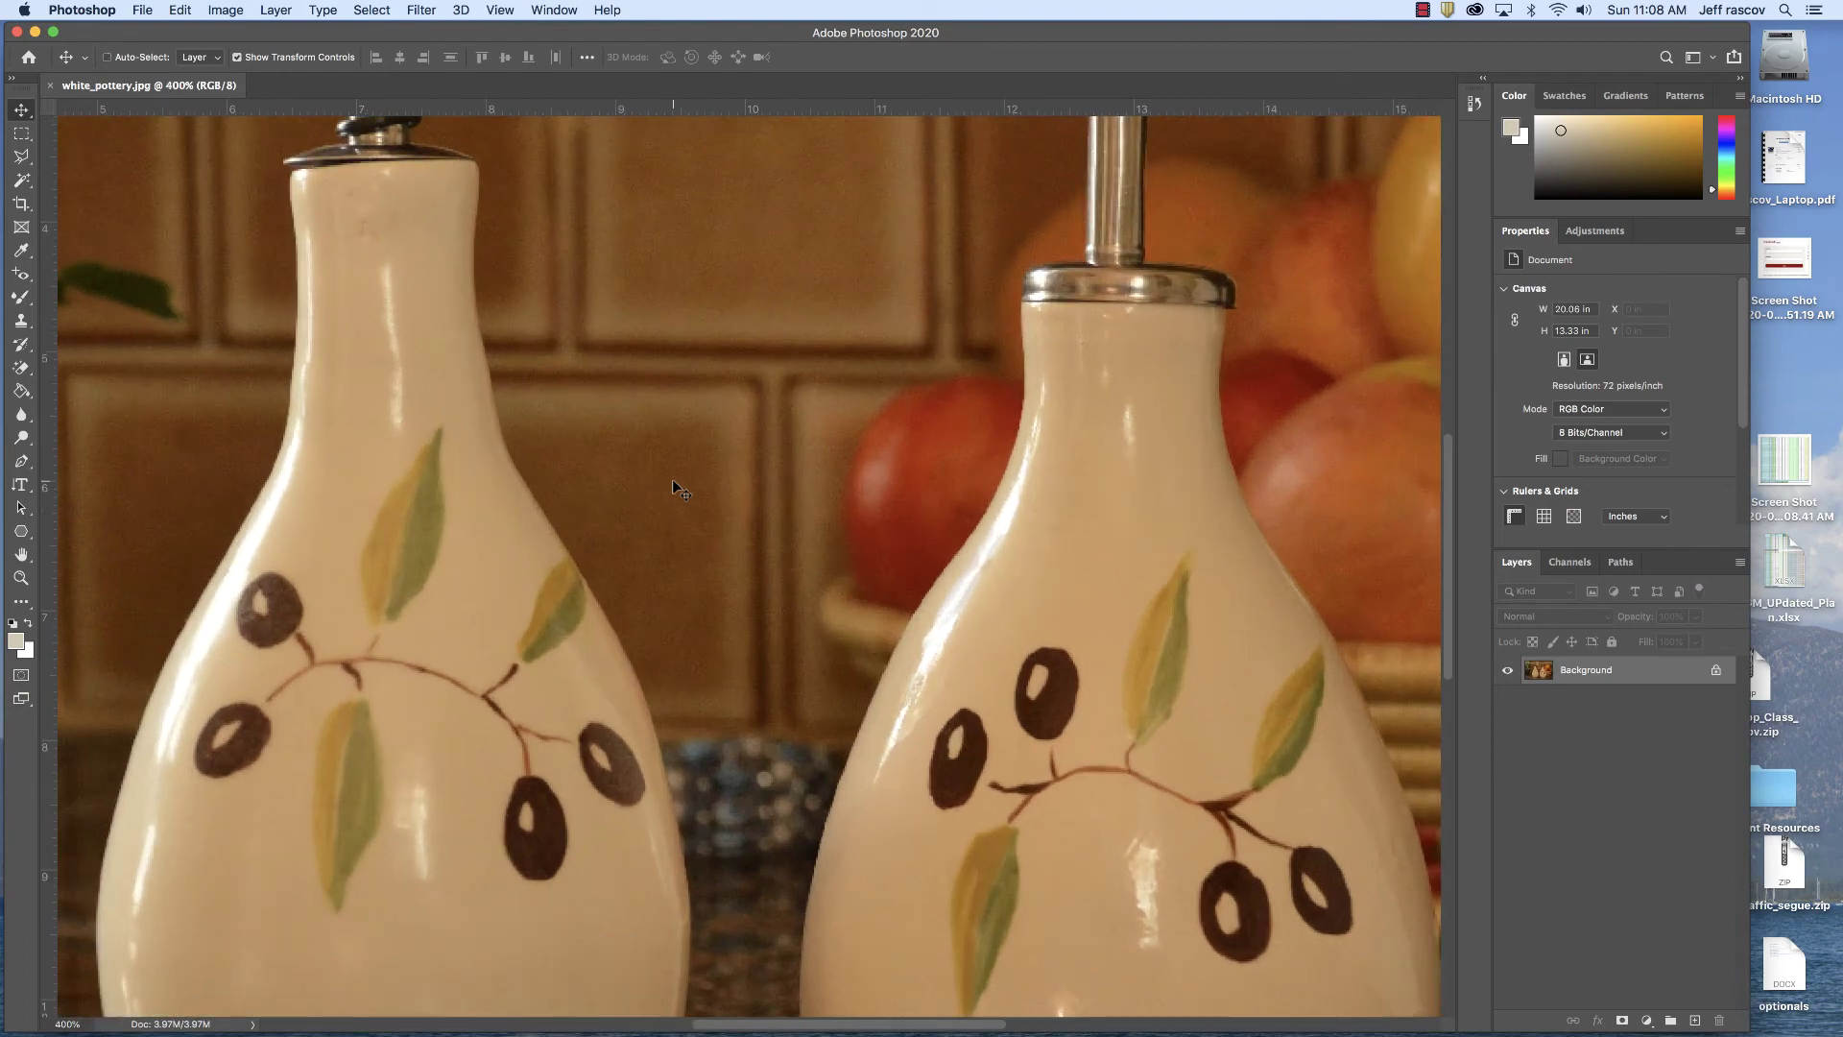
key(super+minus)
key(super+minus)
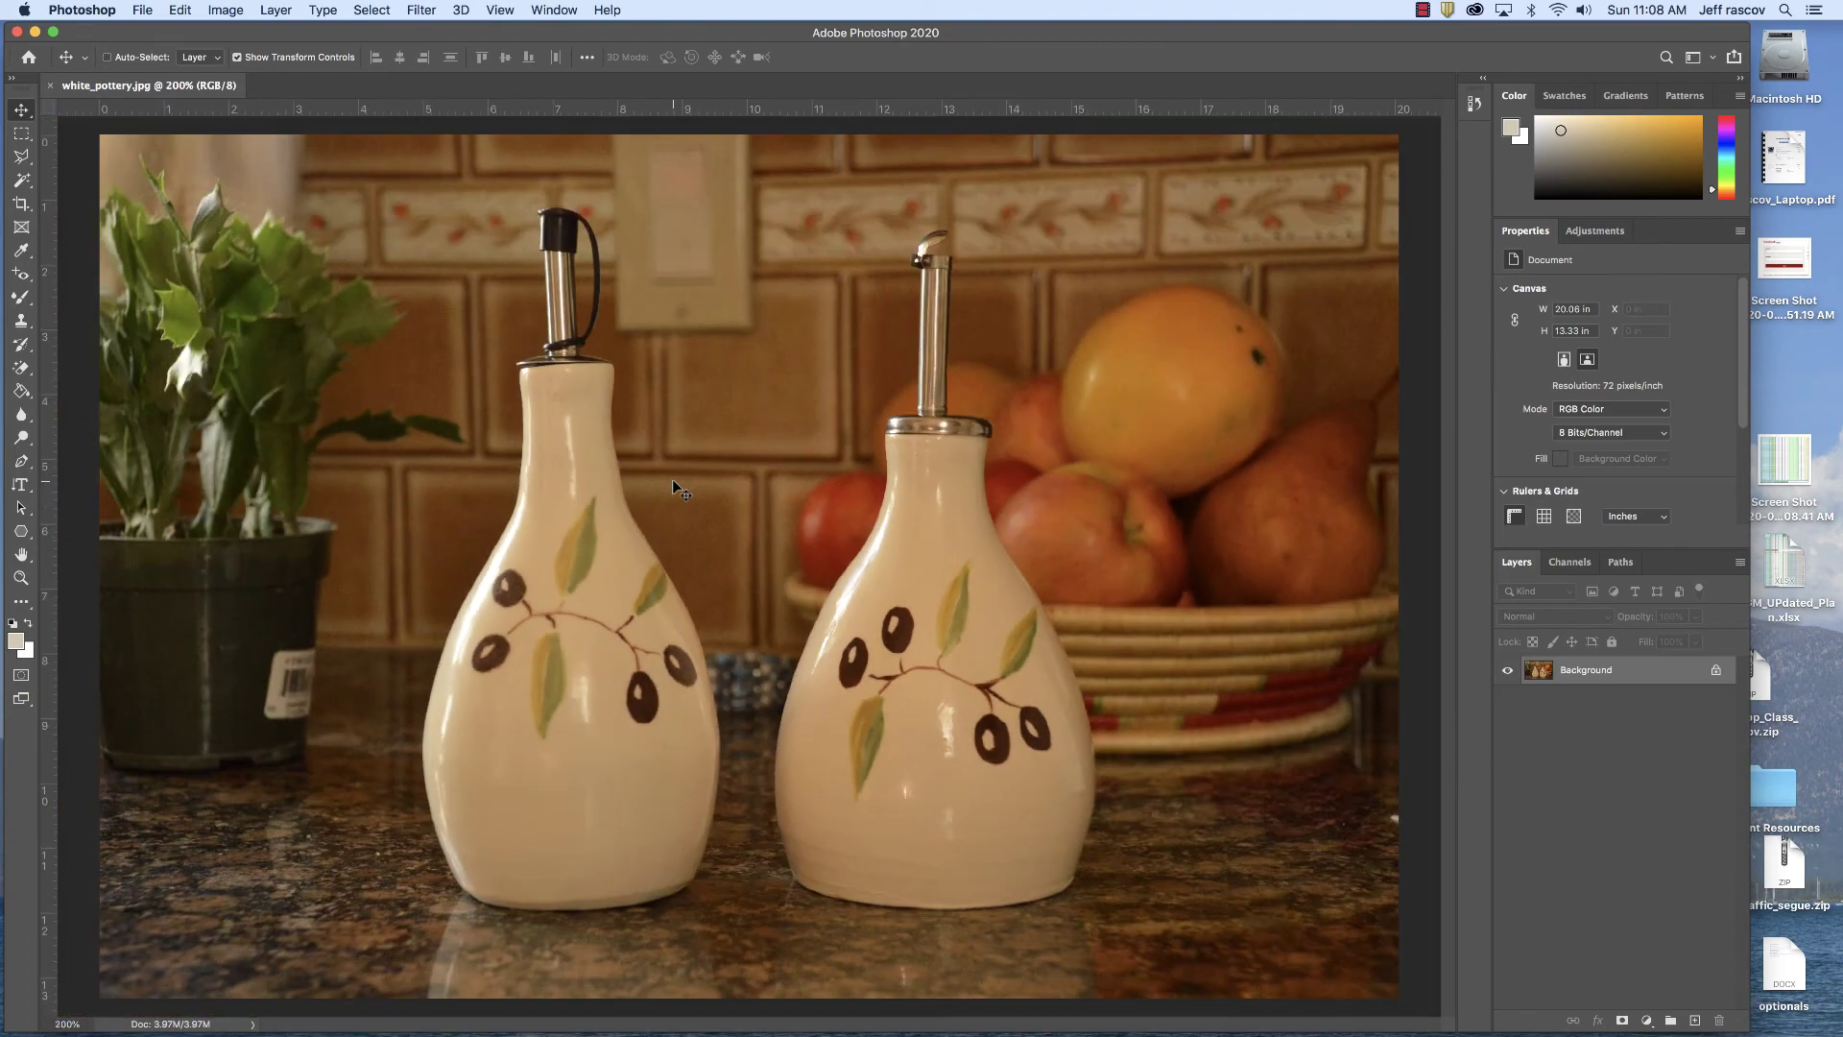
key(super+minus)
key(super+plus)
key(super)
click(217, 9)
mouse_move(245, 65)
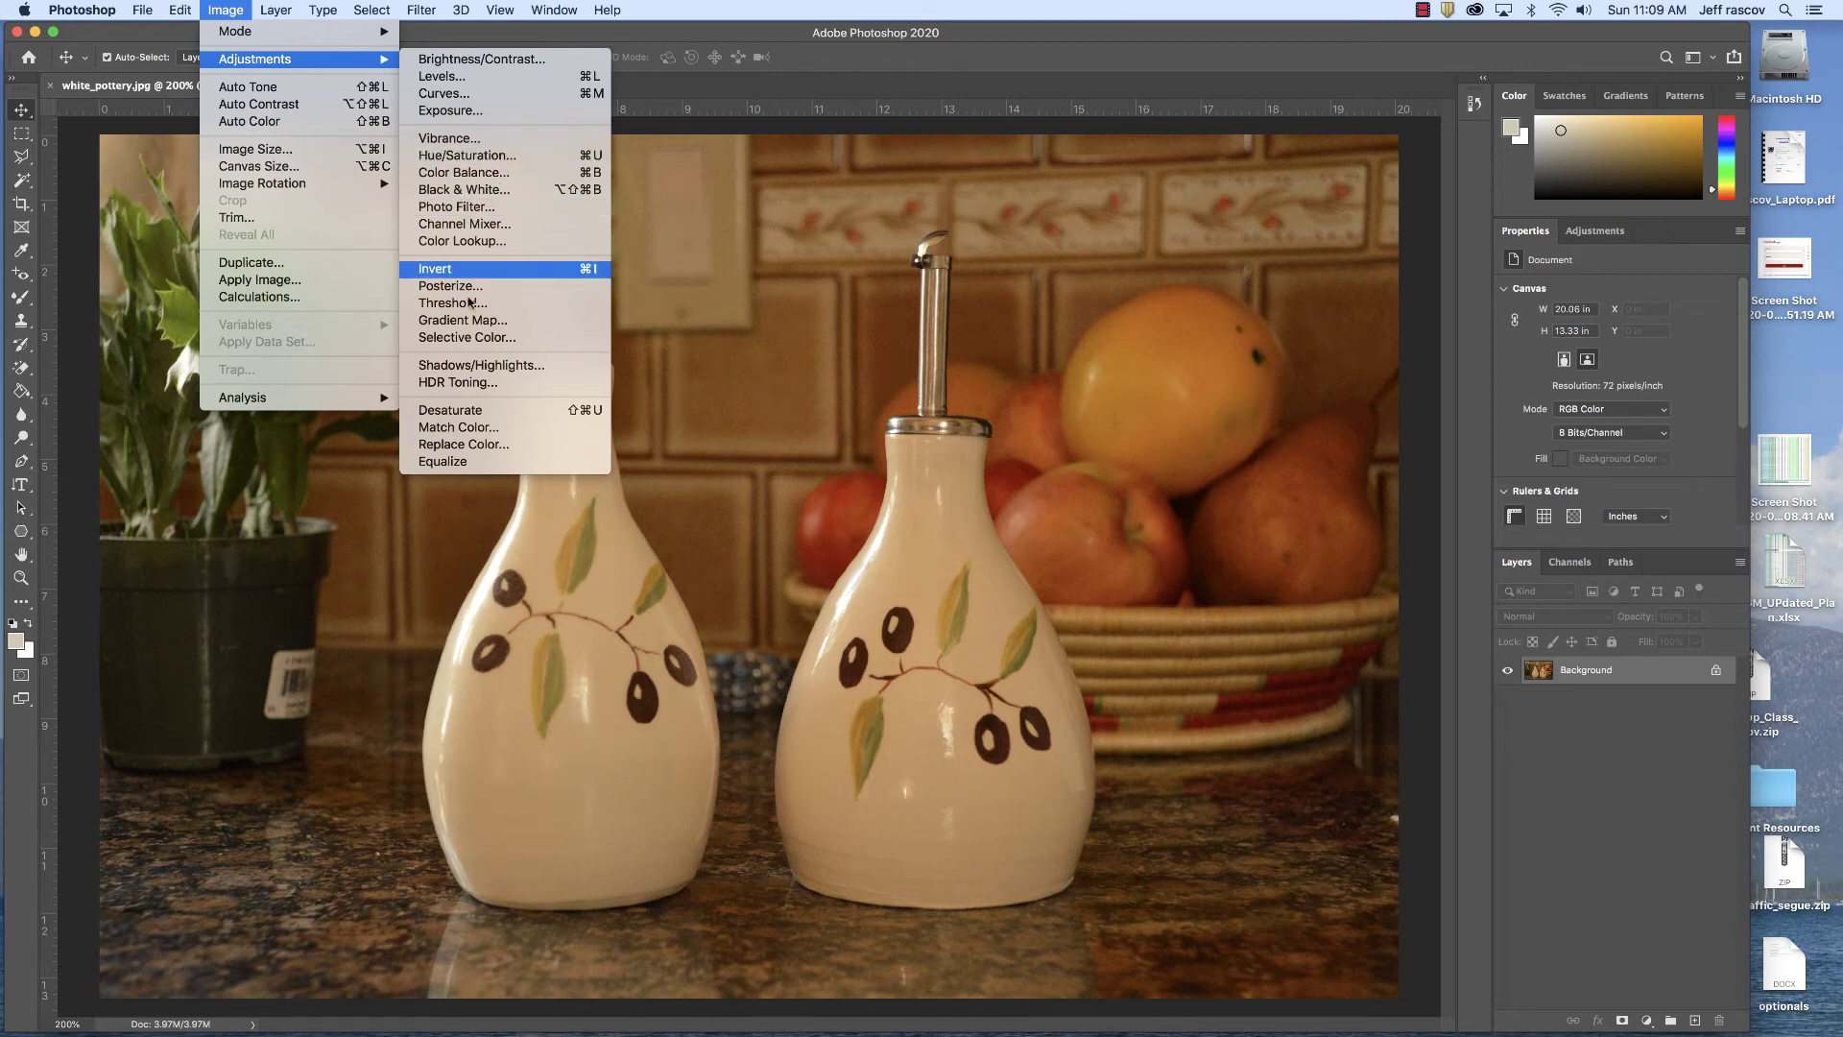
click(227, 8)
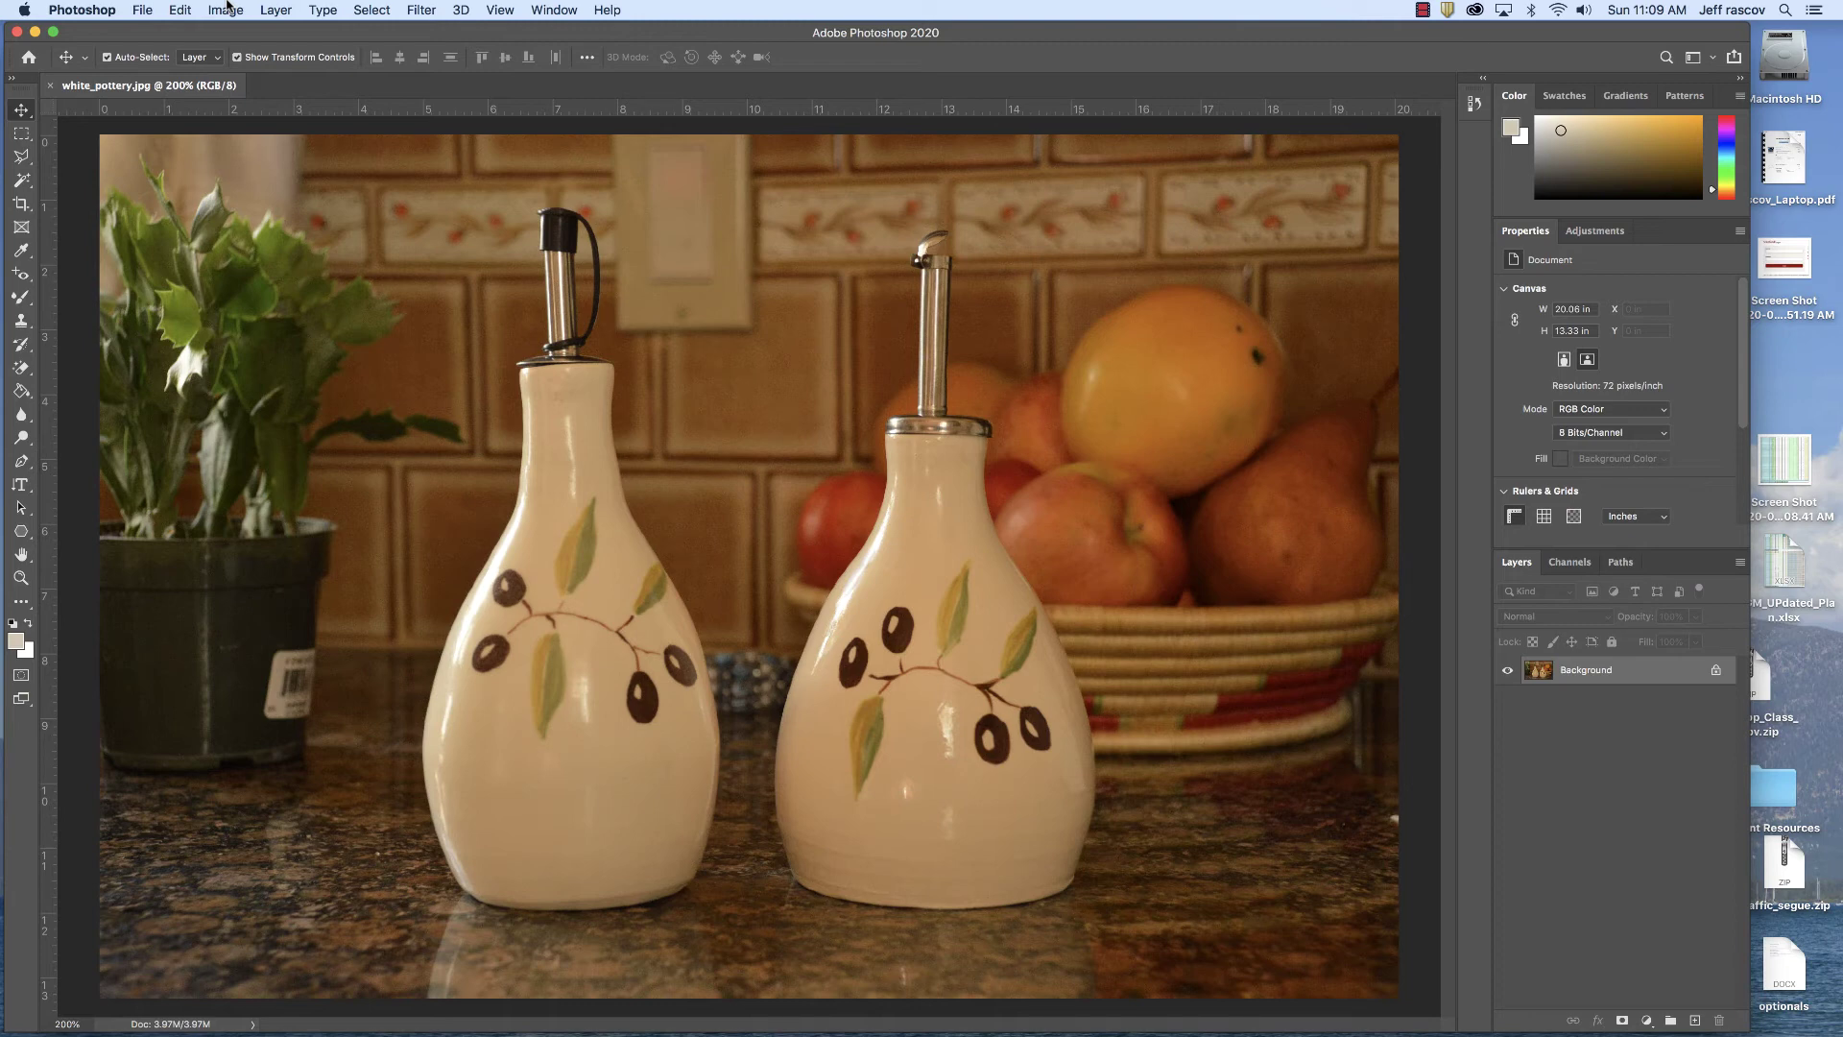
Widen the application window, float the Layers panel over the photo's fruit basket and enlarge it
click(566, 9)
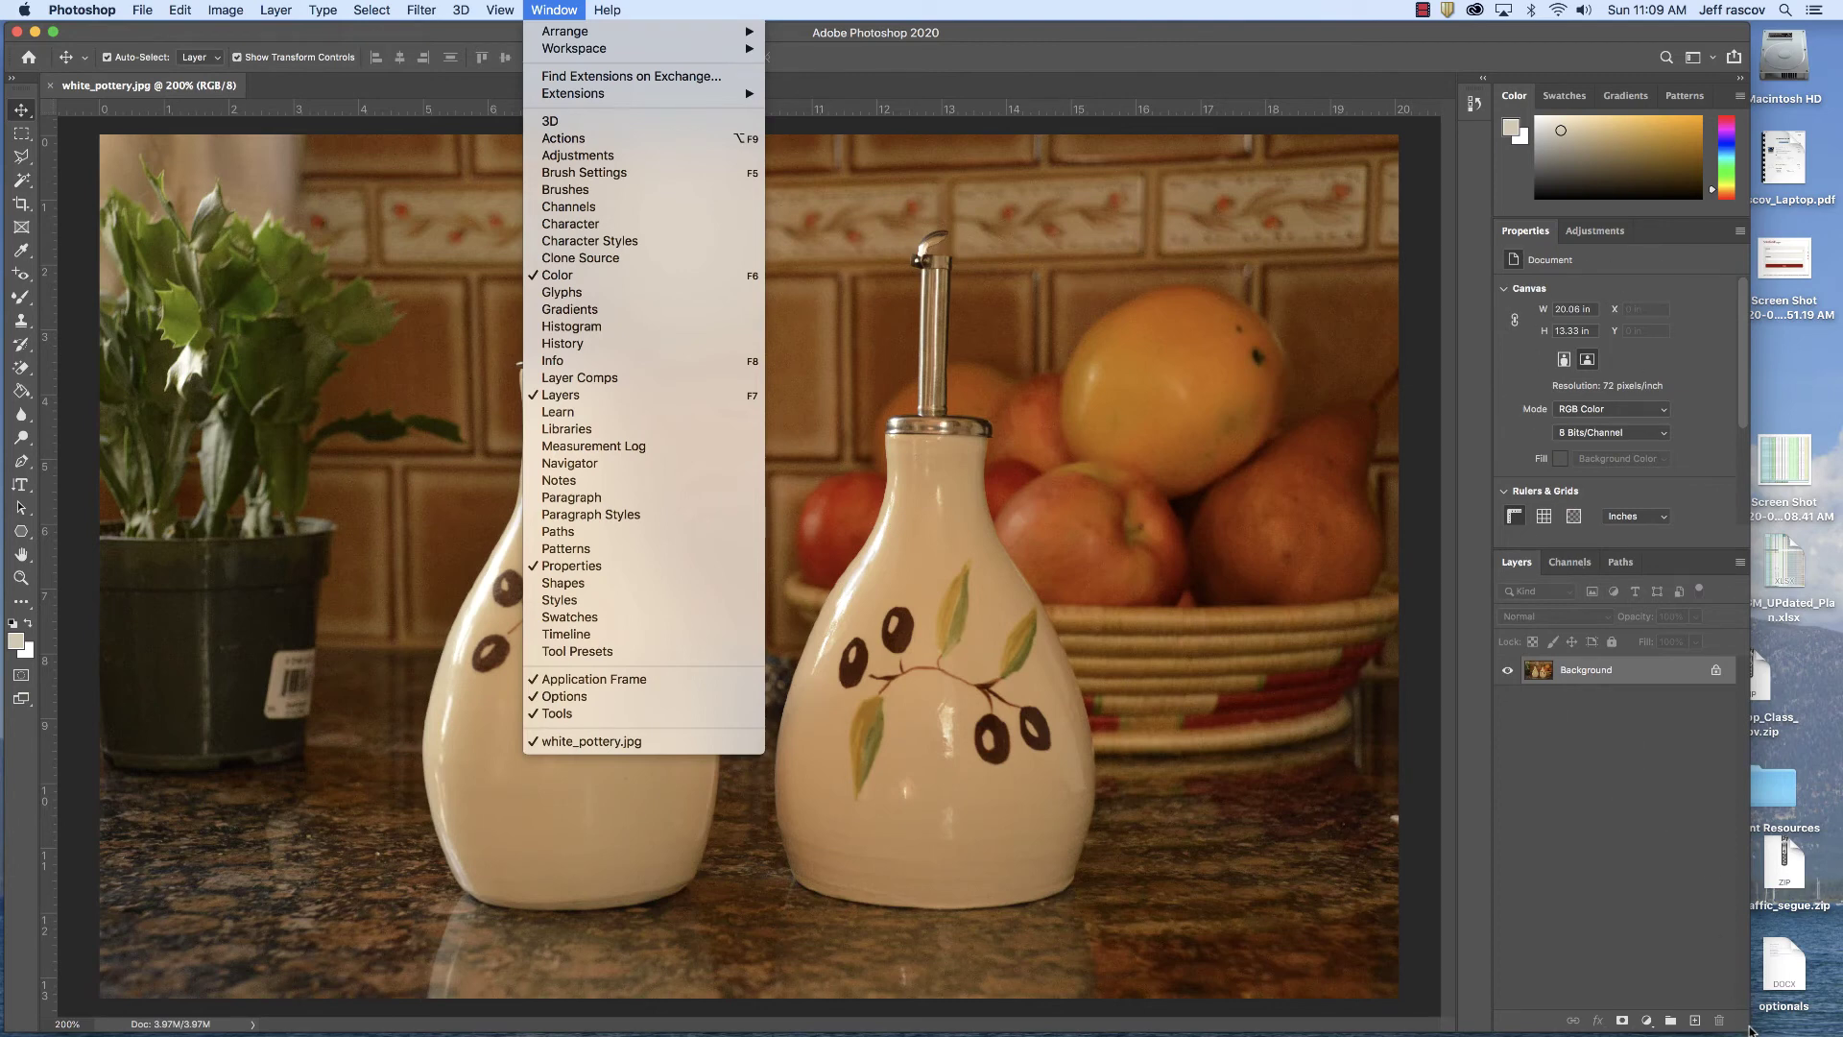
click(1755, 1025)
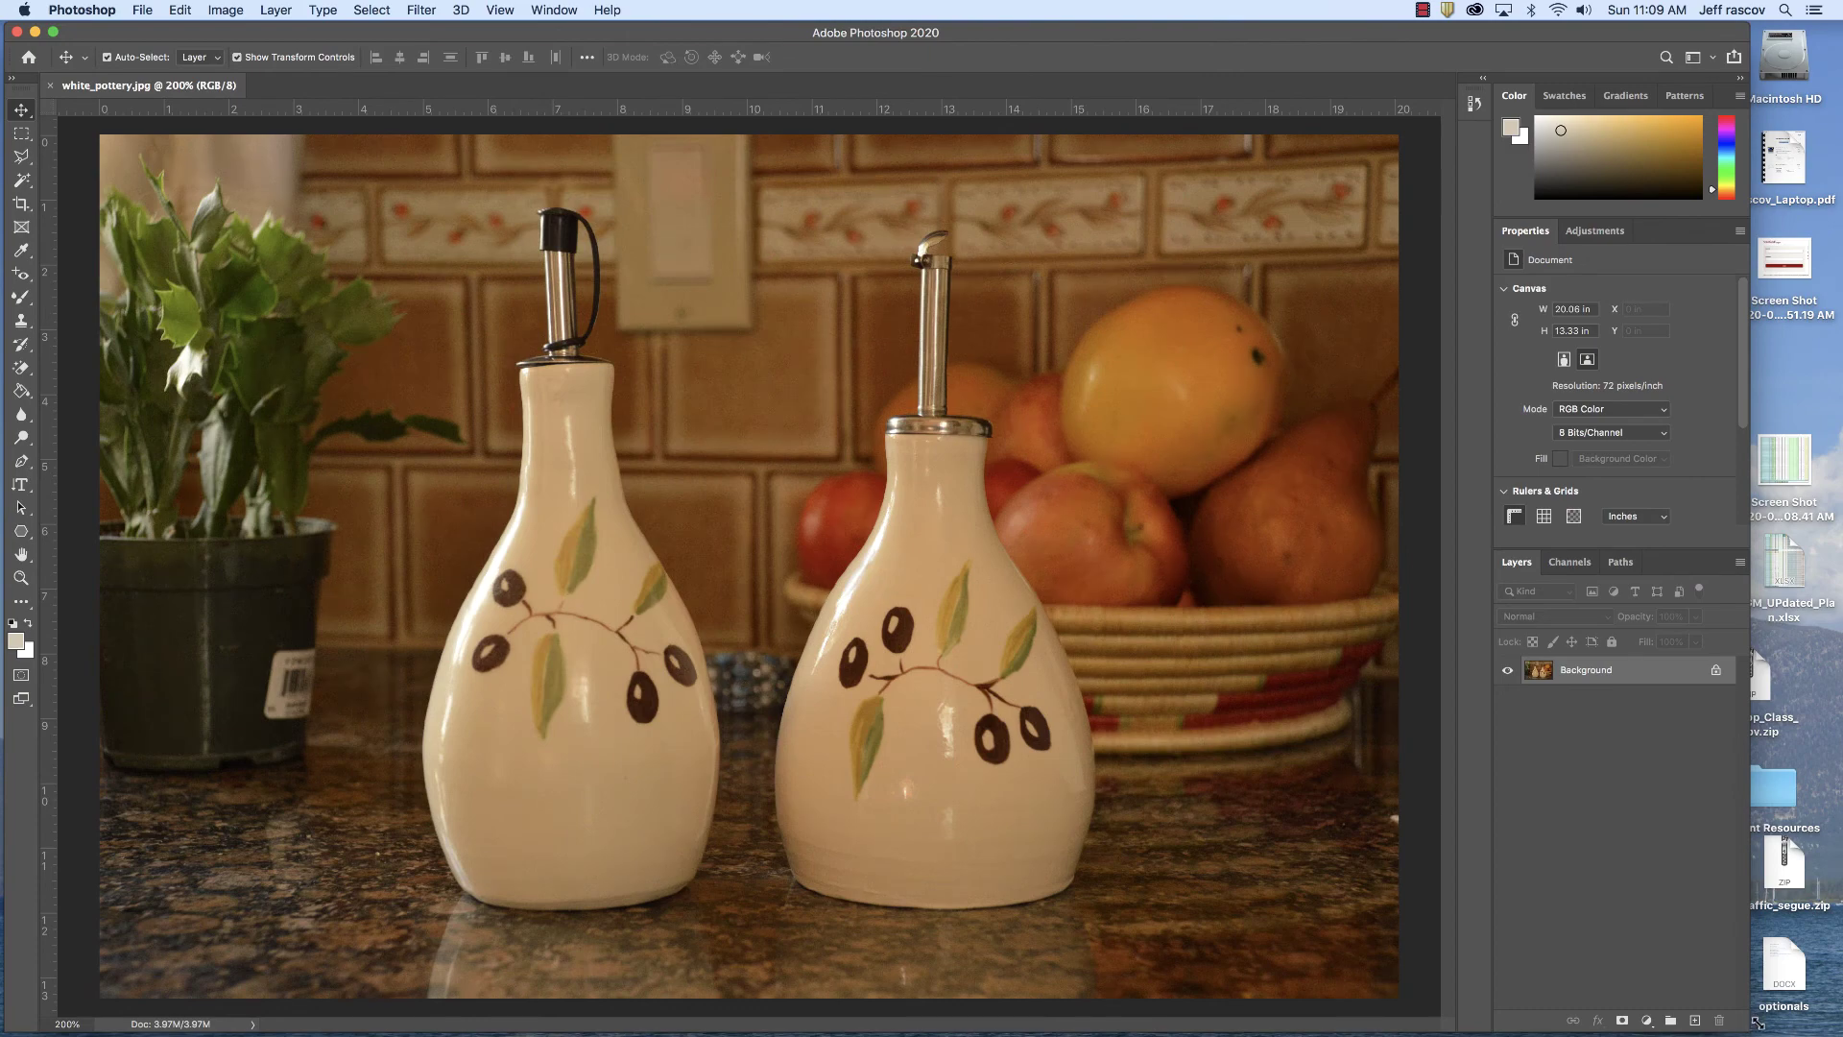
drag(1748, 1025, 1814, 1023)
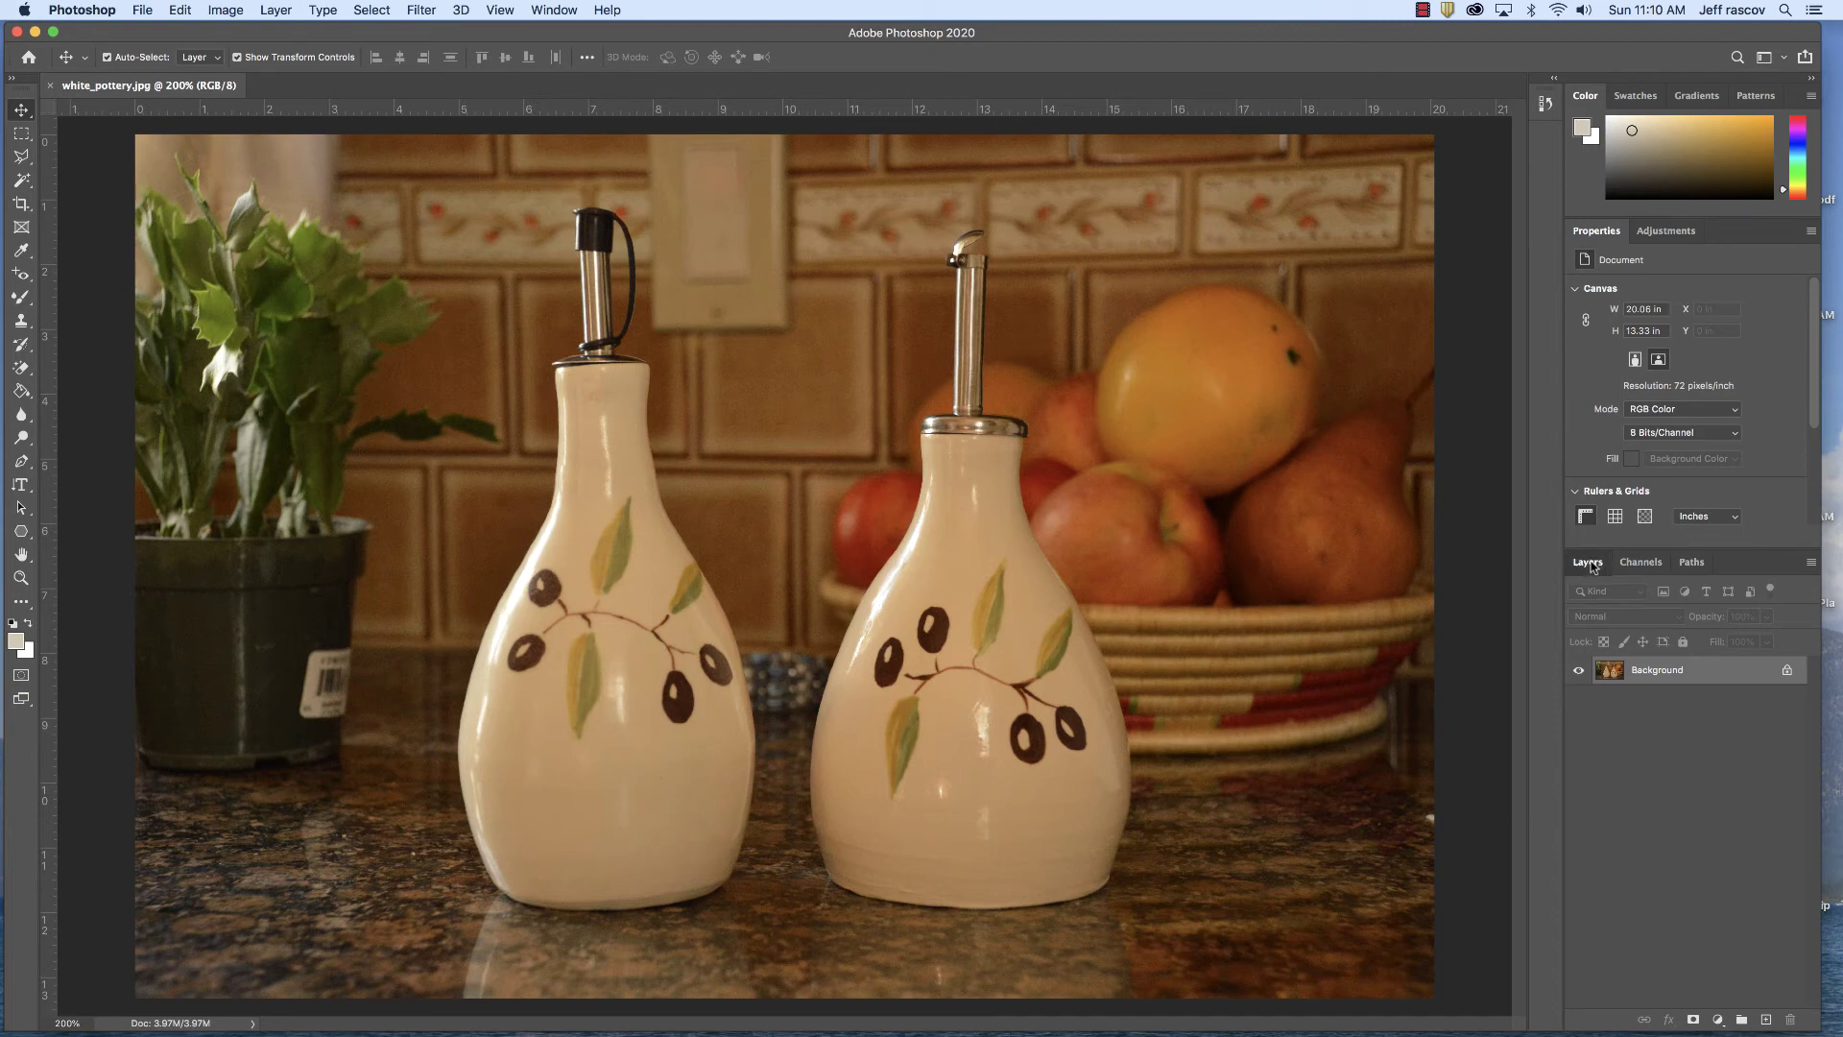
drag(1591, 566, 1127, 251)
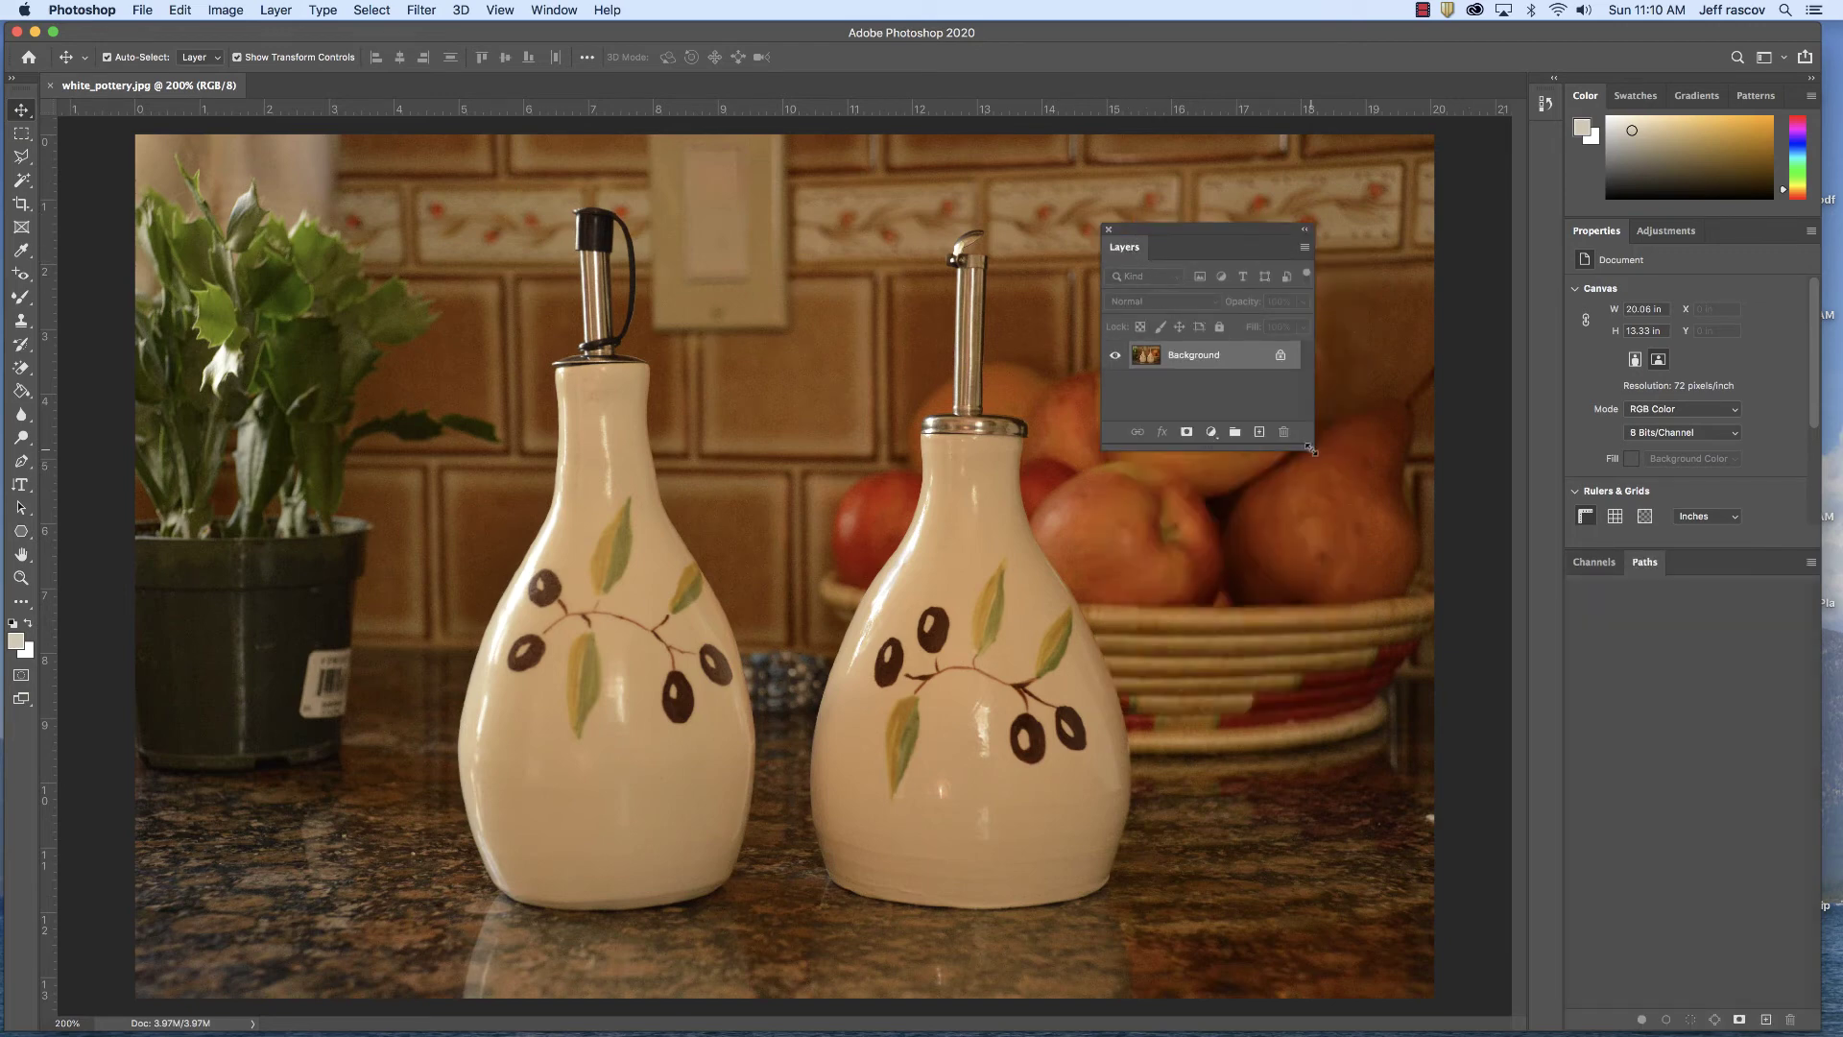
drag(1309, 448, 1330, 492)
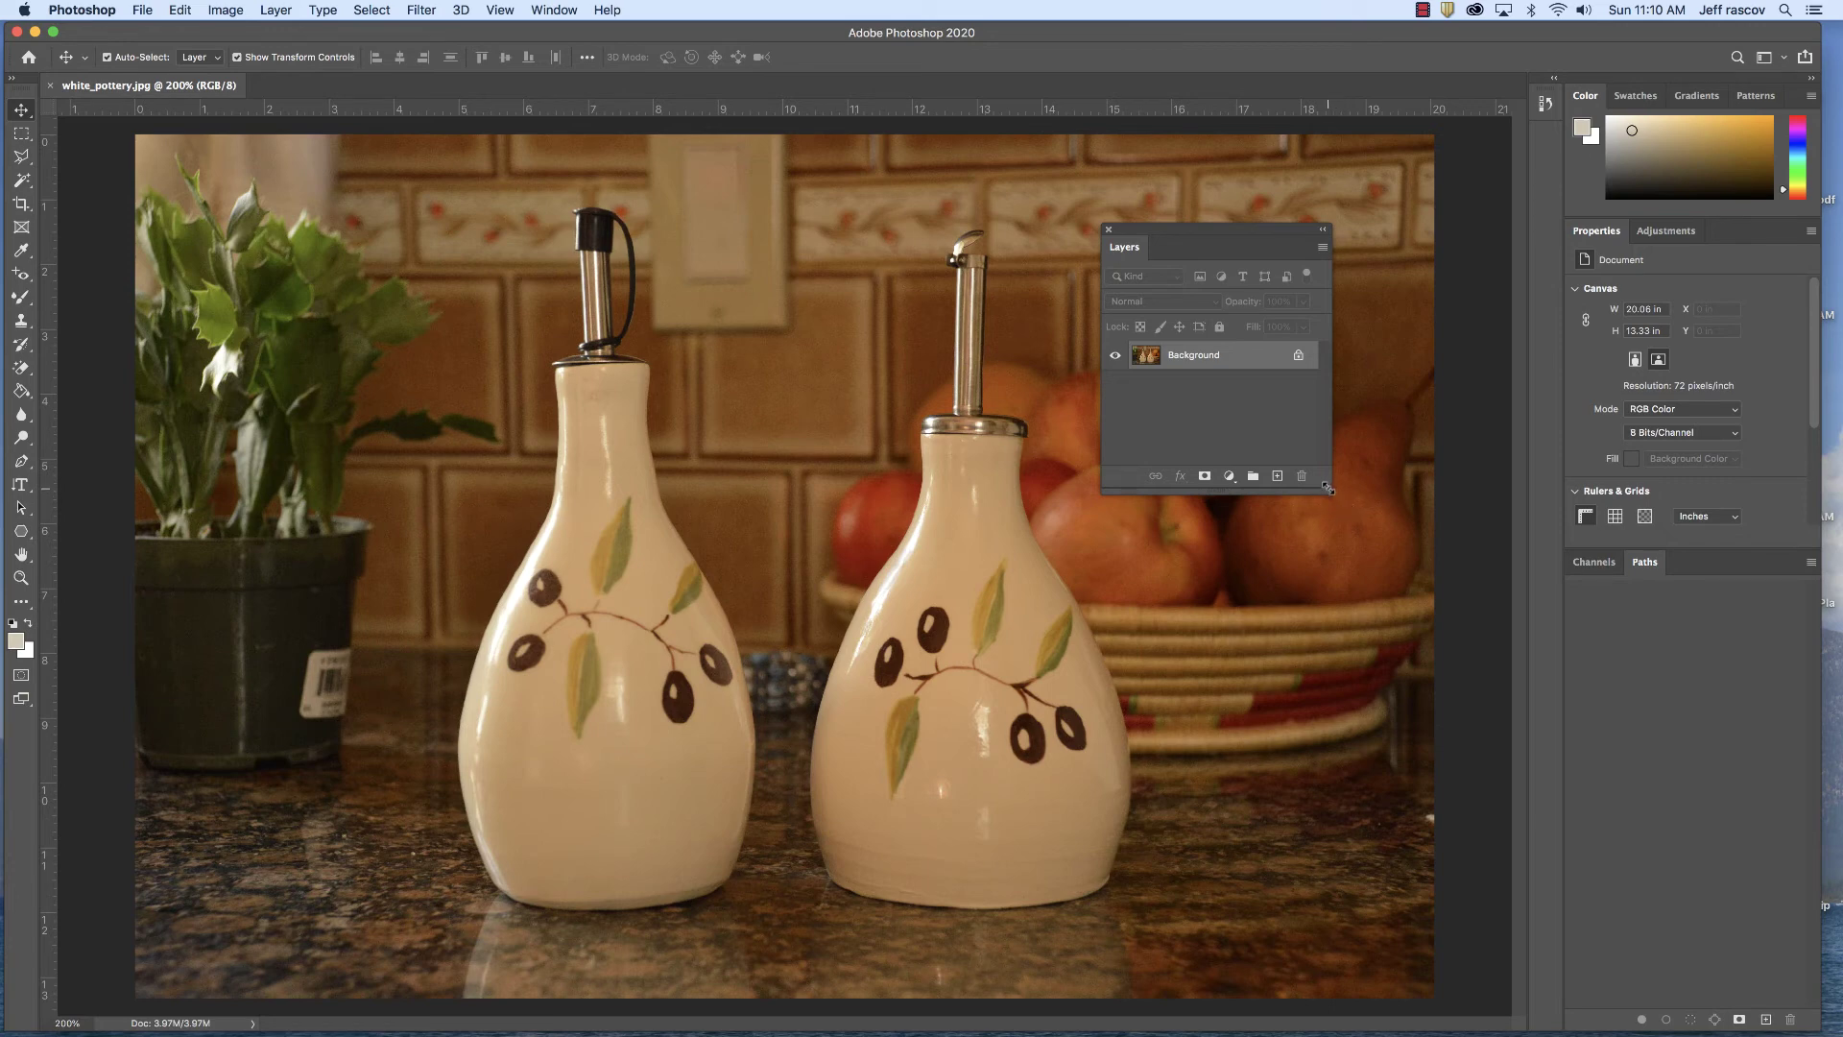
drag(1331, 490, 1411, 591)
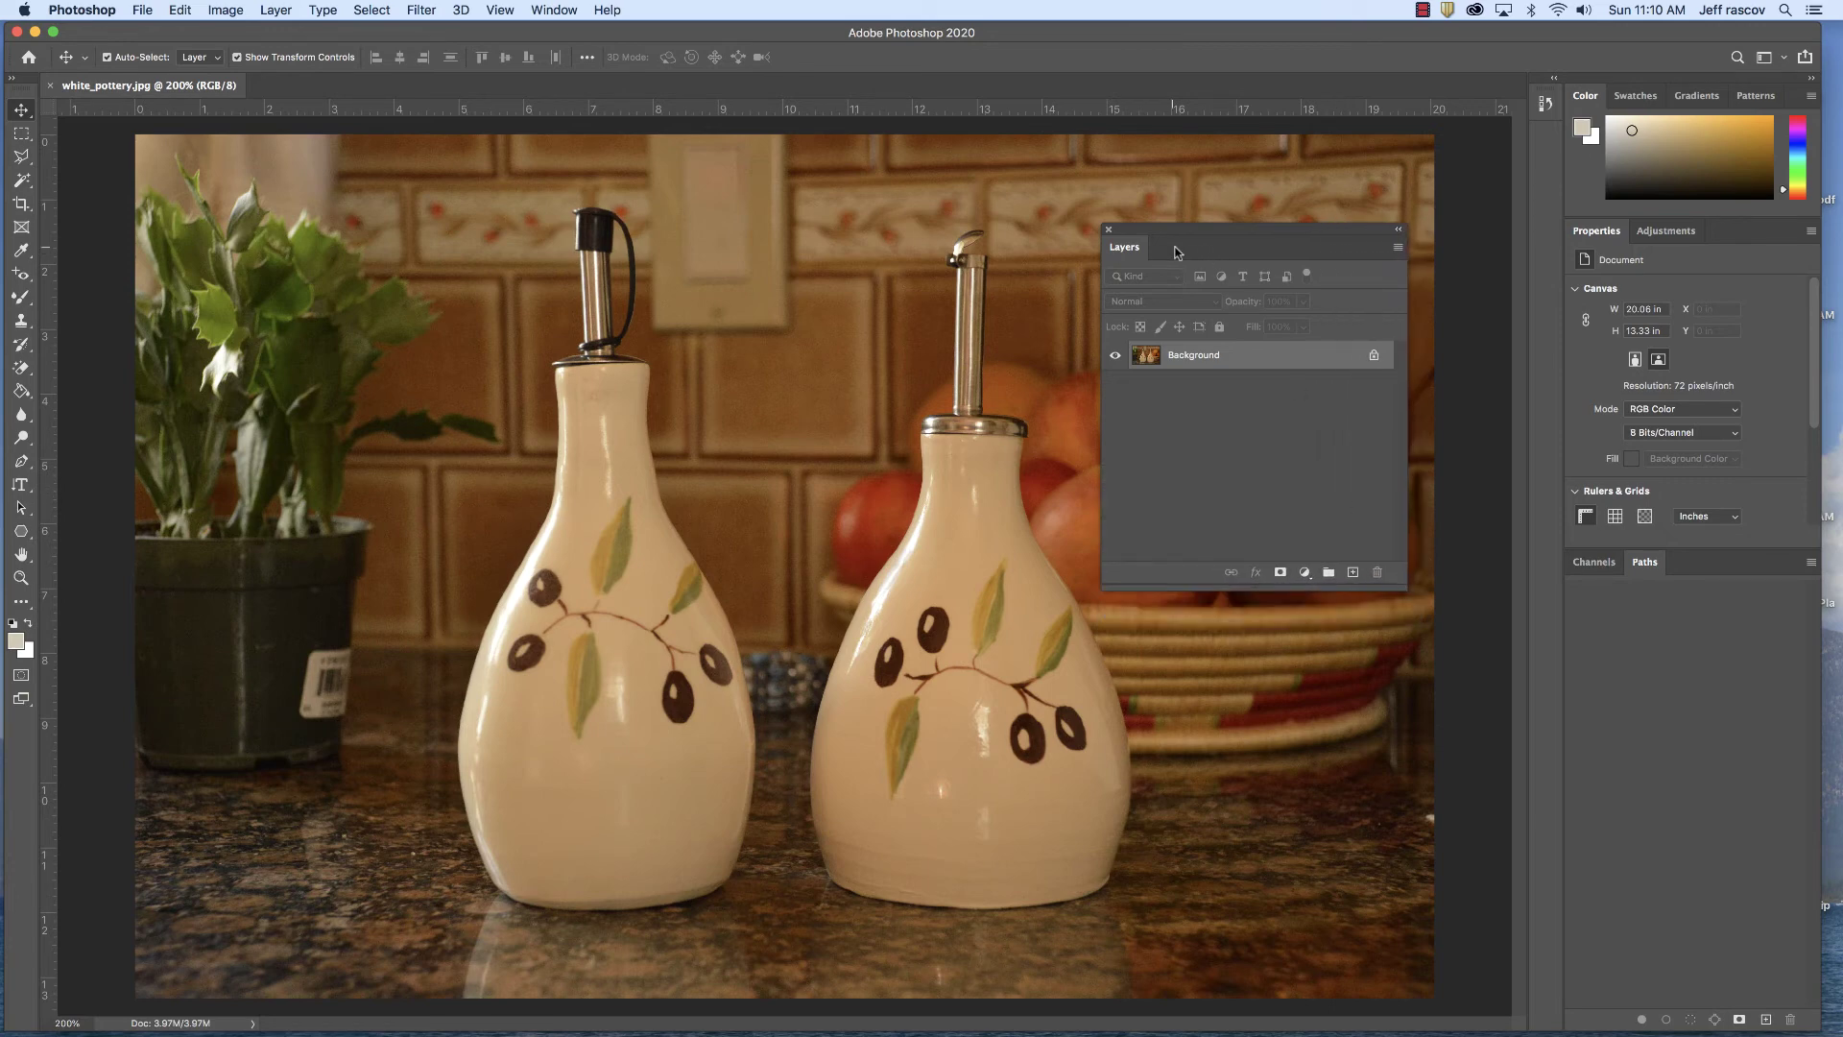
drag(1167, 232, 1222, 209)
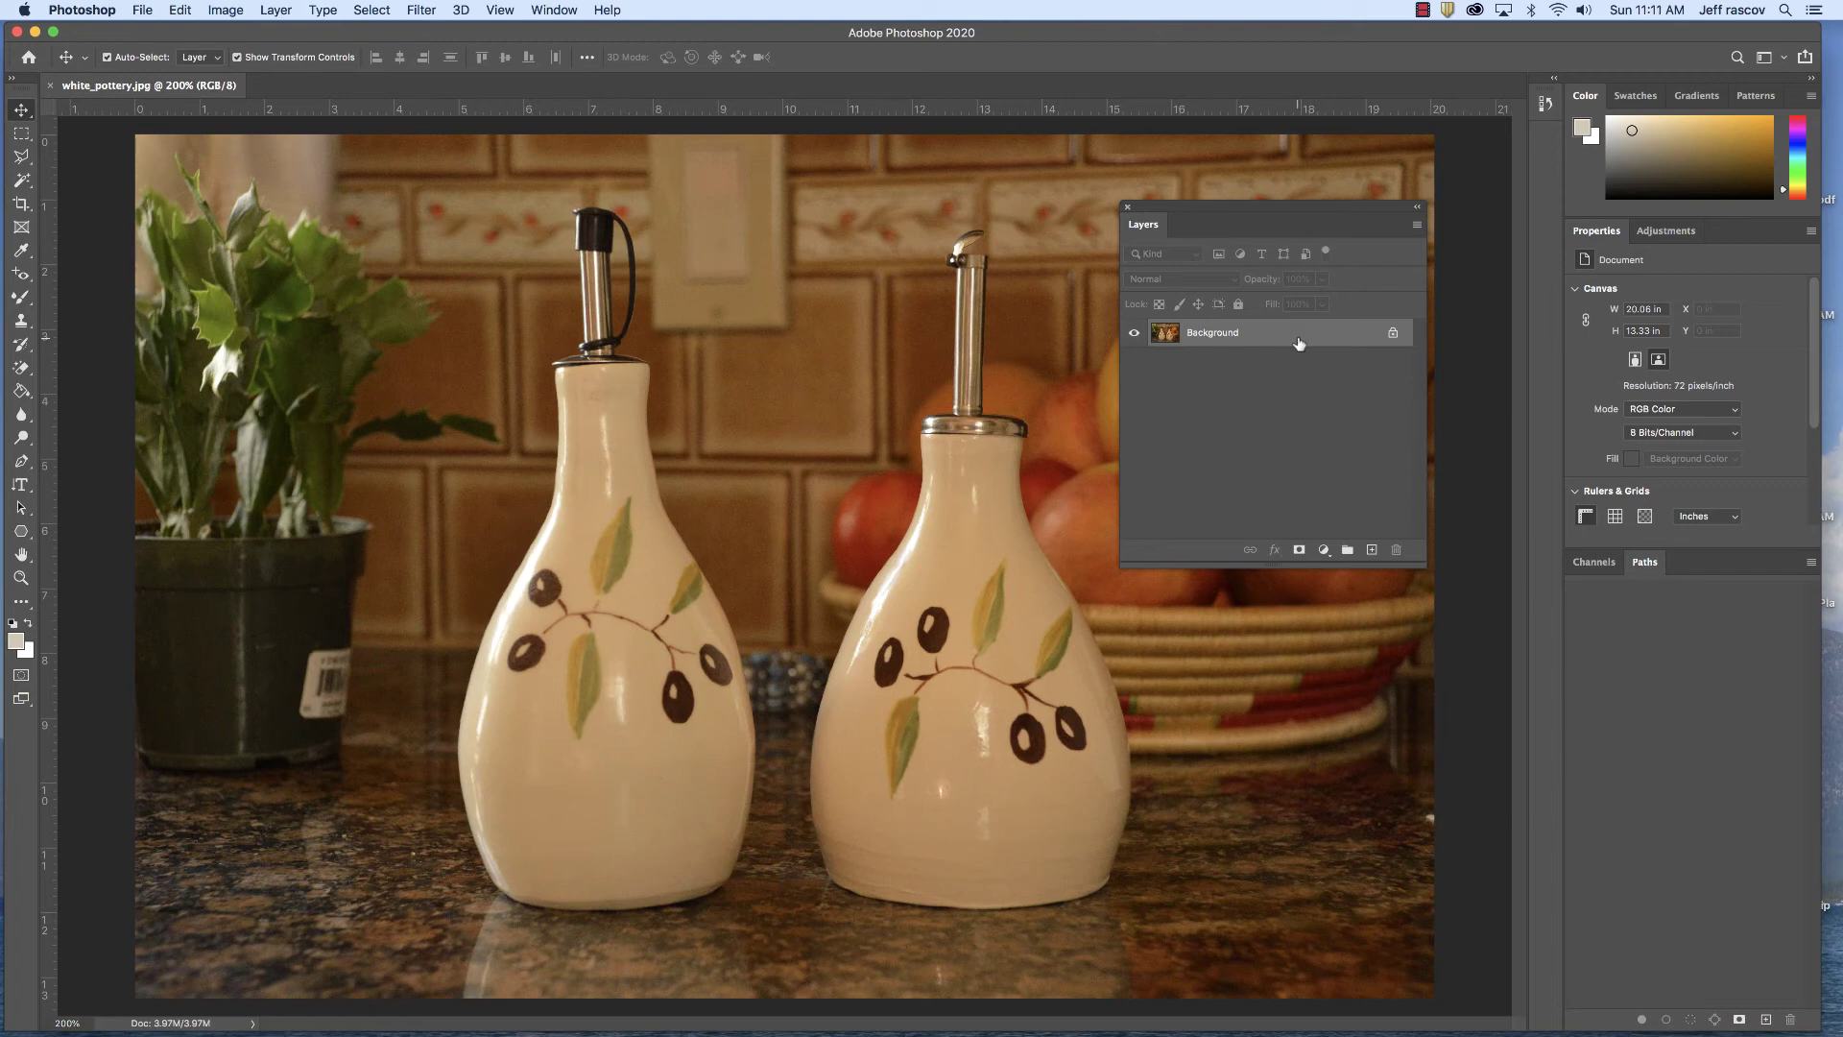
drag(1186, 205, 1167, 190)
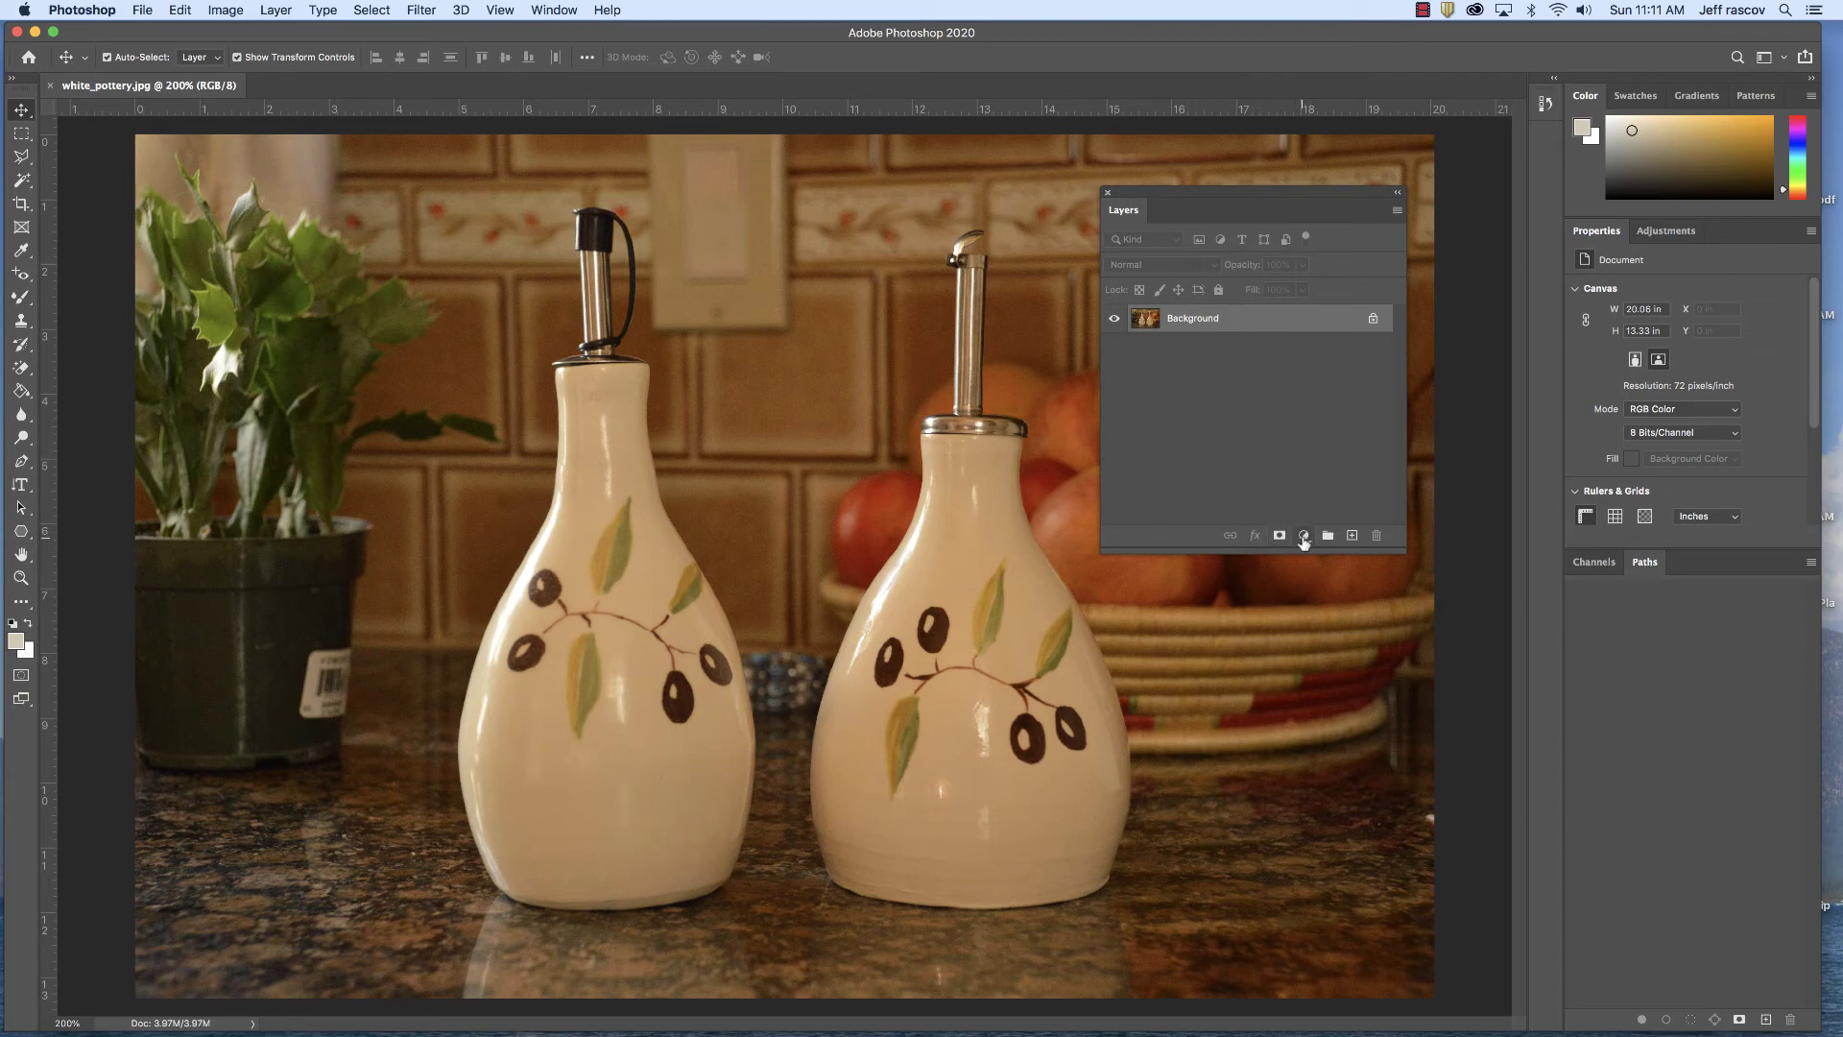
Add a Levels adjustment layer above the Background and float its Properties panel over the photo, just below the layer list
click(1302, 536)
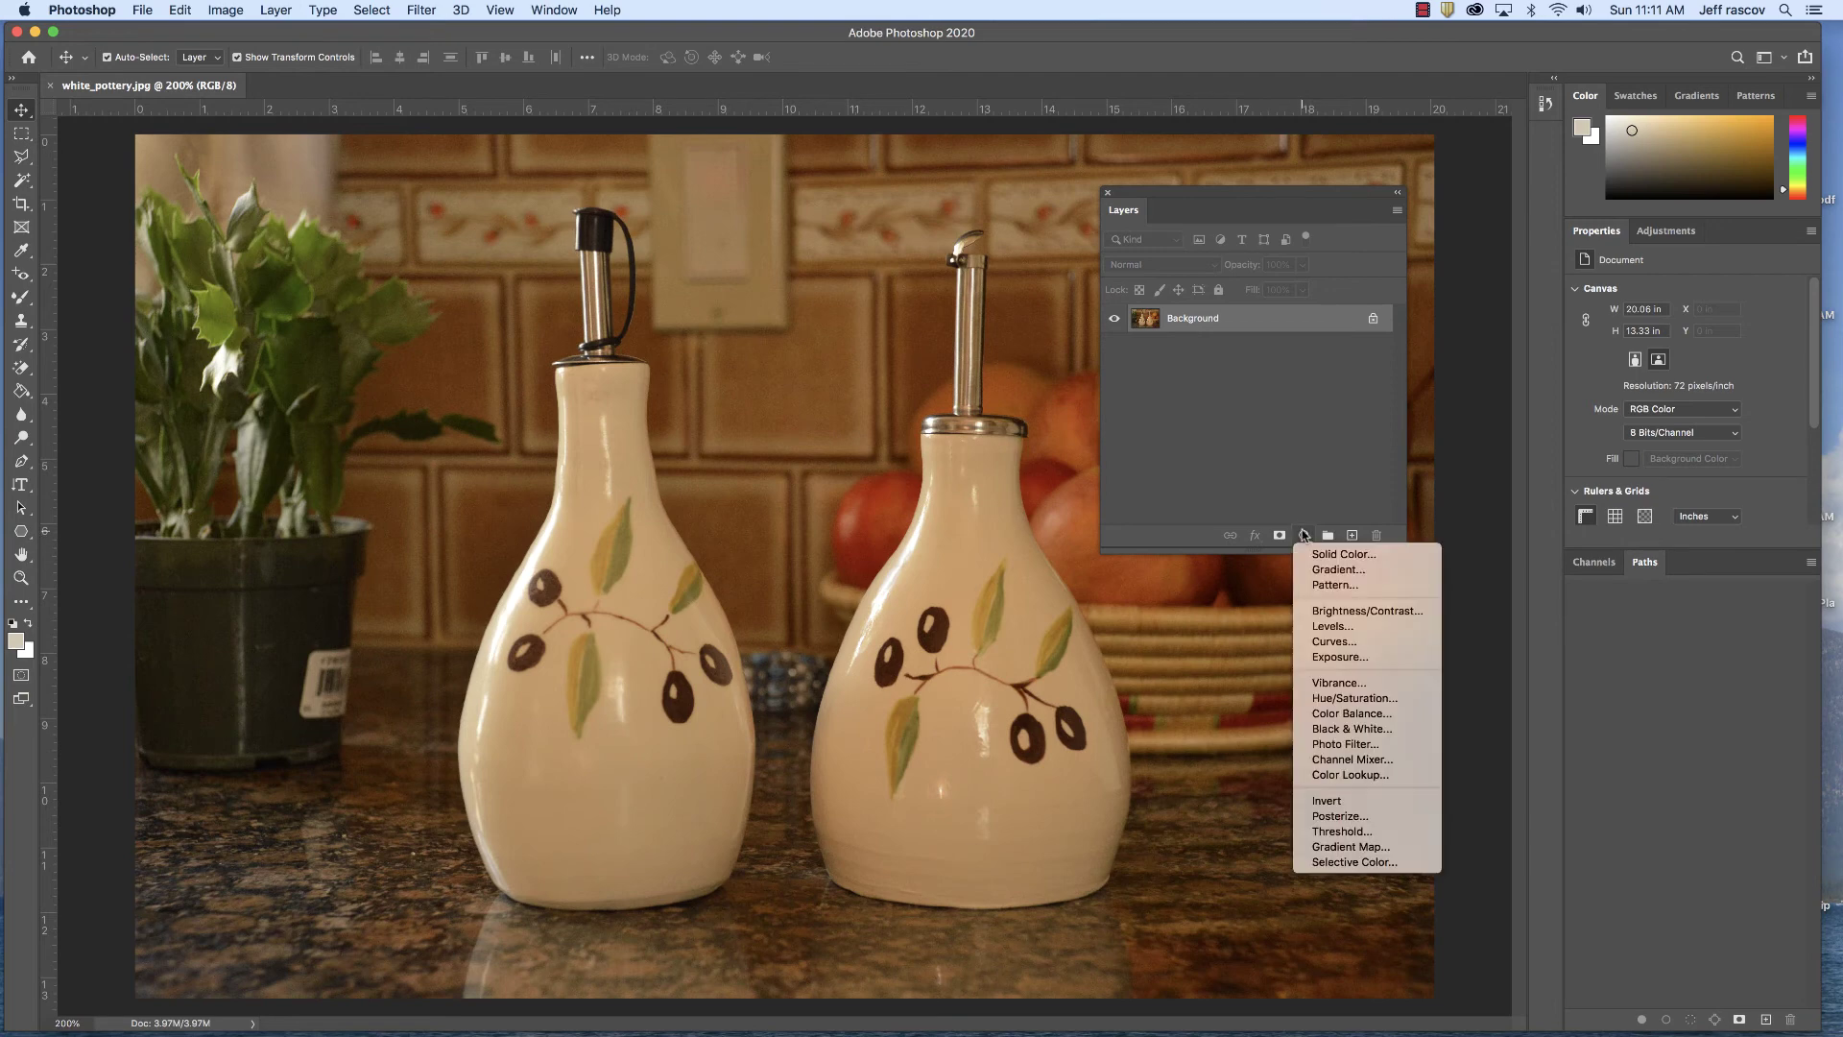
click(1334, 625)
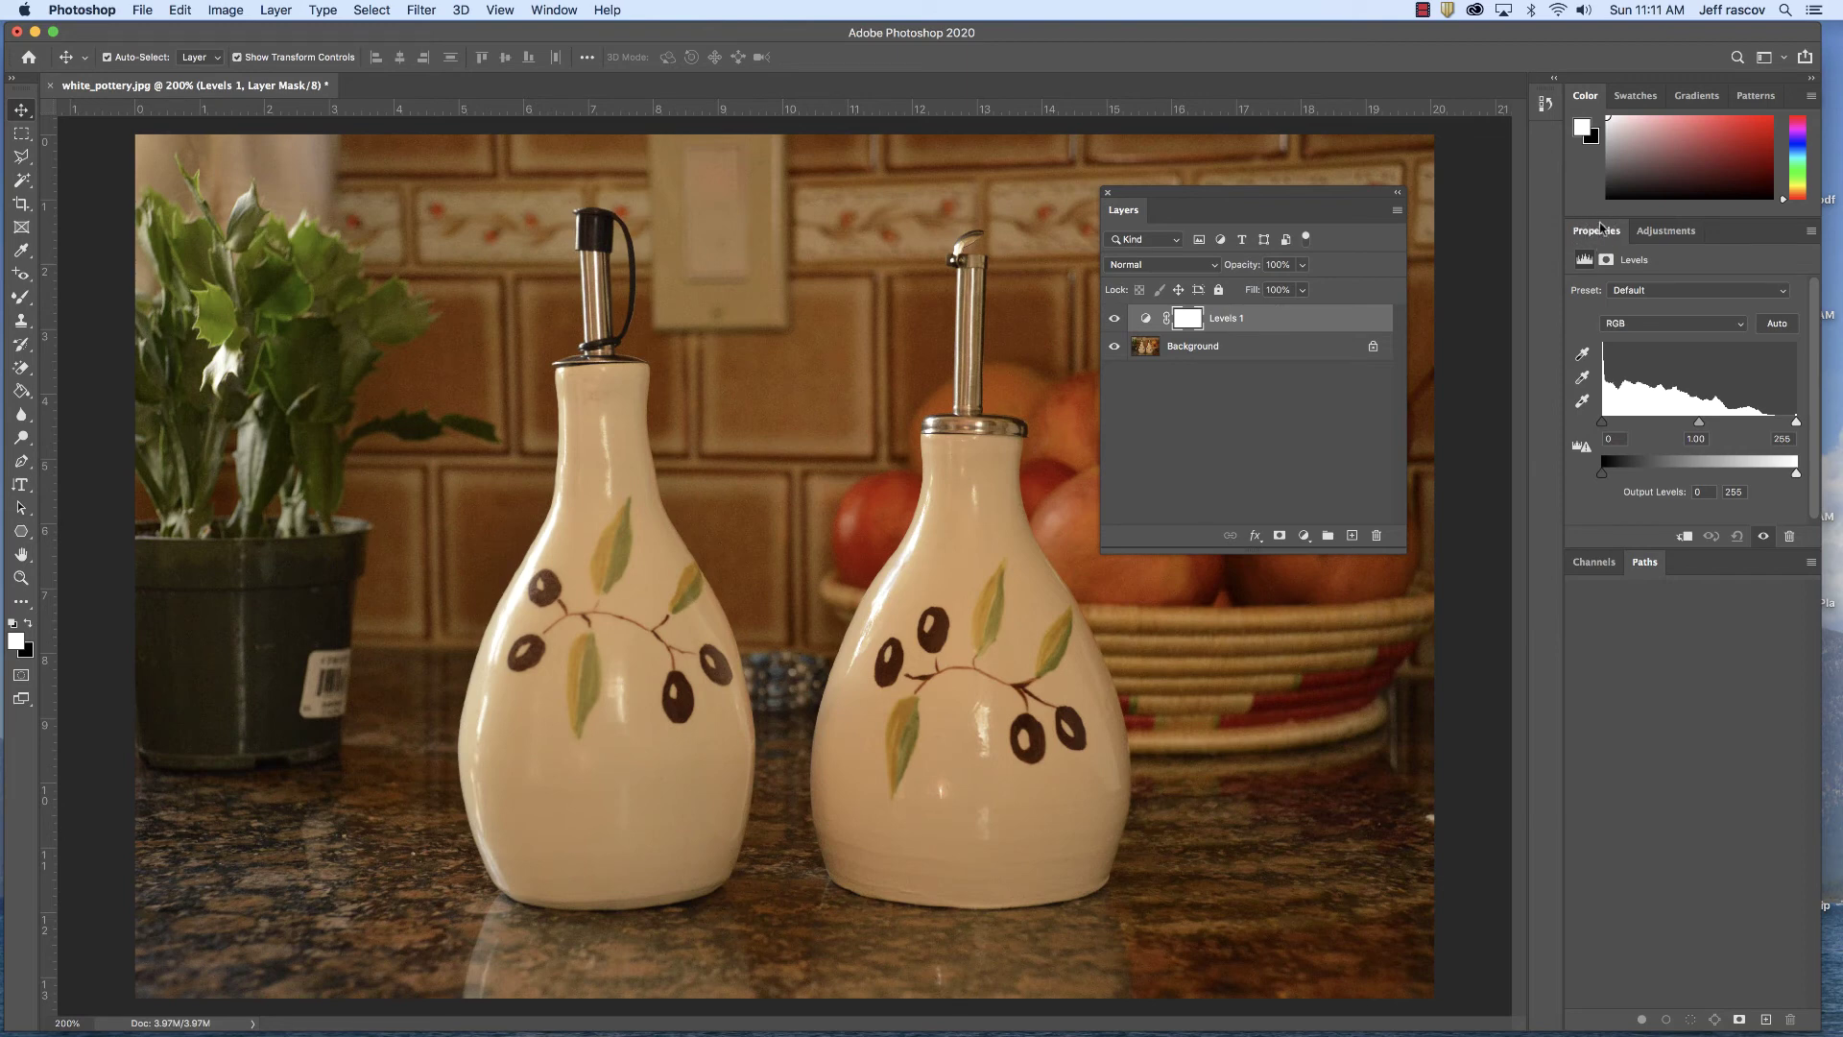
drag(1590, 235, 1175, 429)
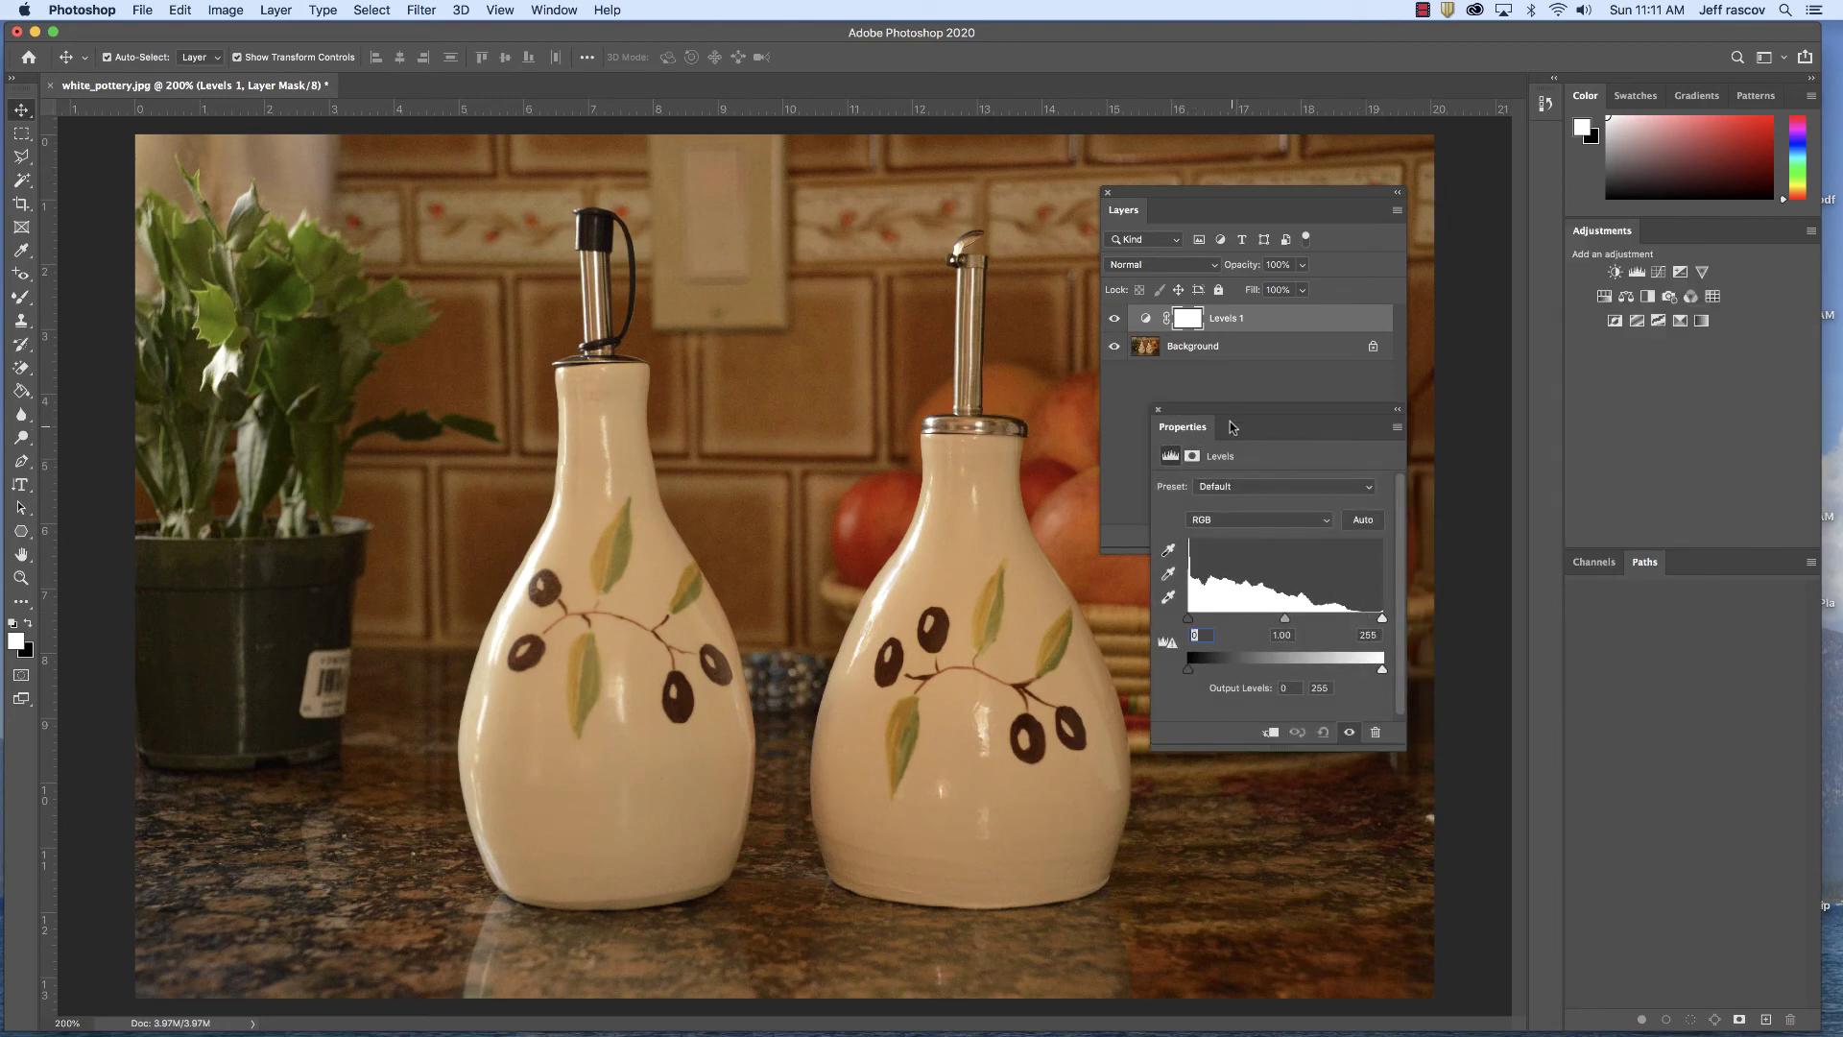
drag(1236, 415, 1238, 393)
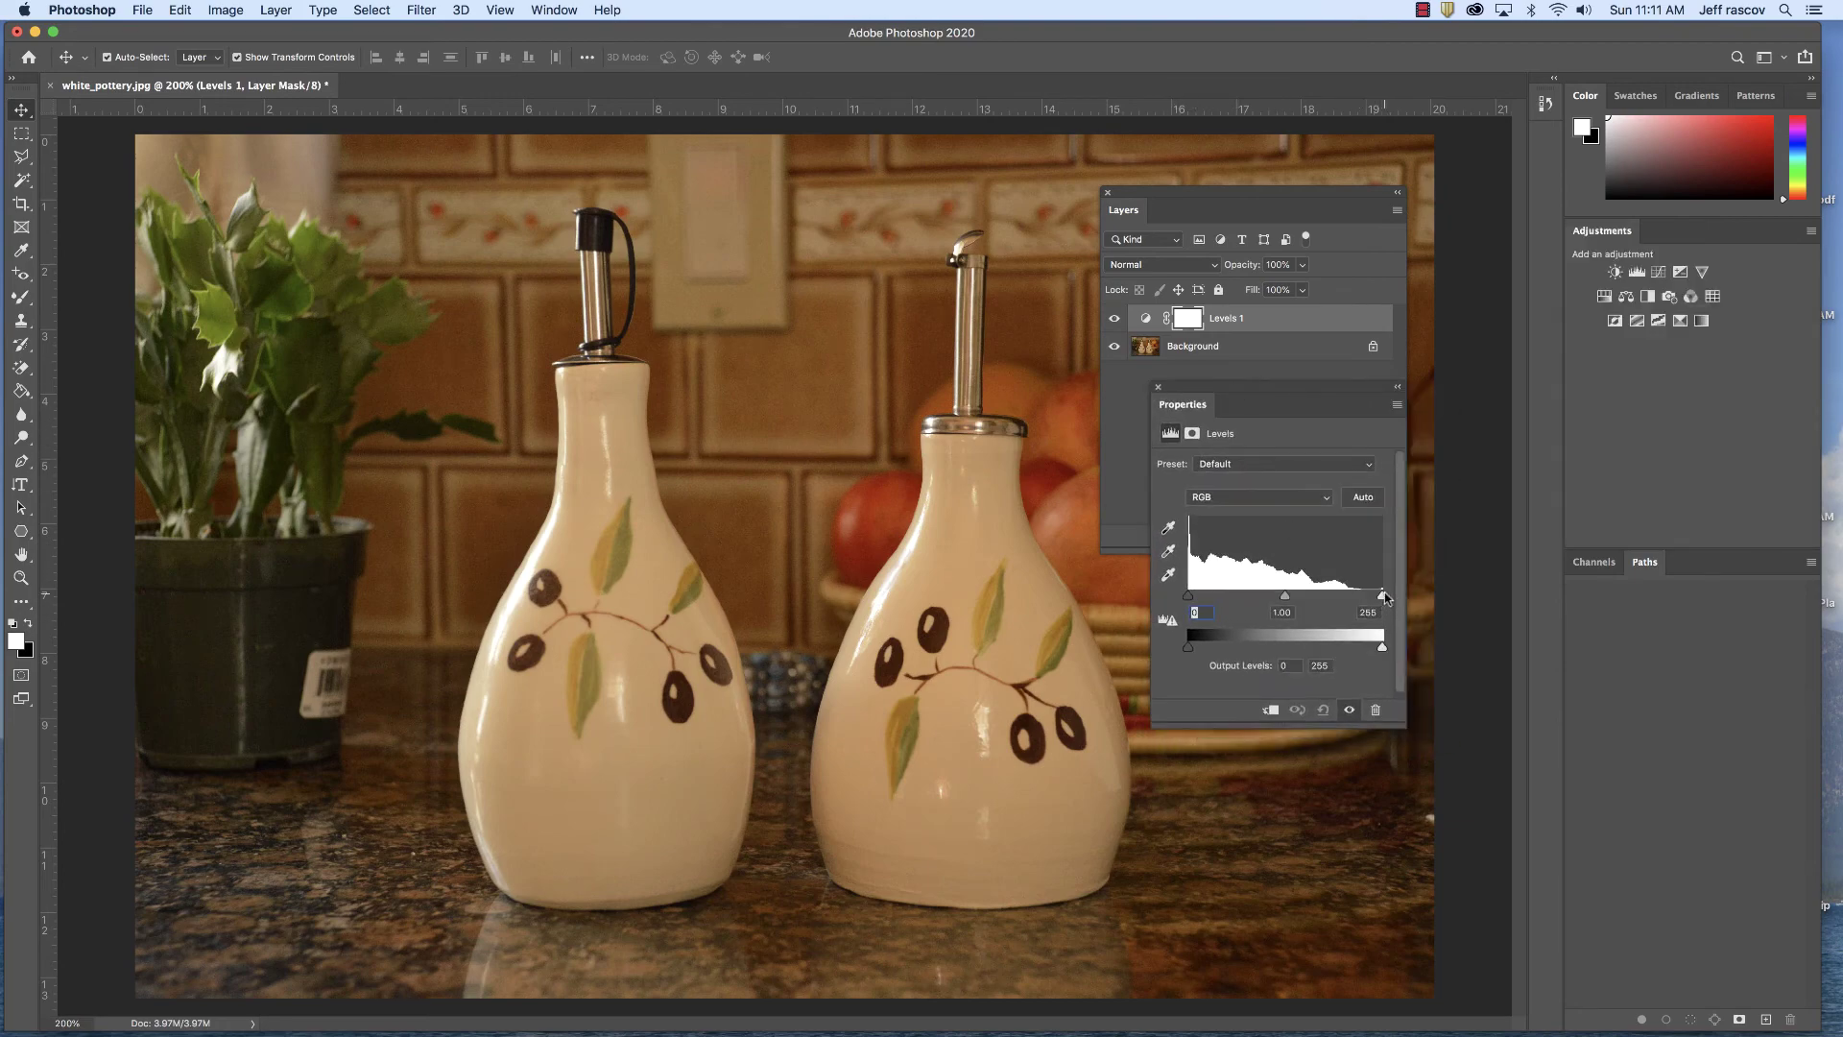
Set the Levels white point by sampling several spots on the left bottle's neck, settling on its left shoulder
click(1168, 576)
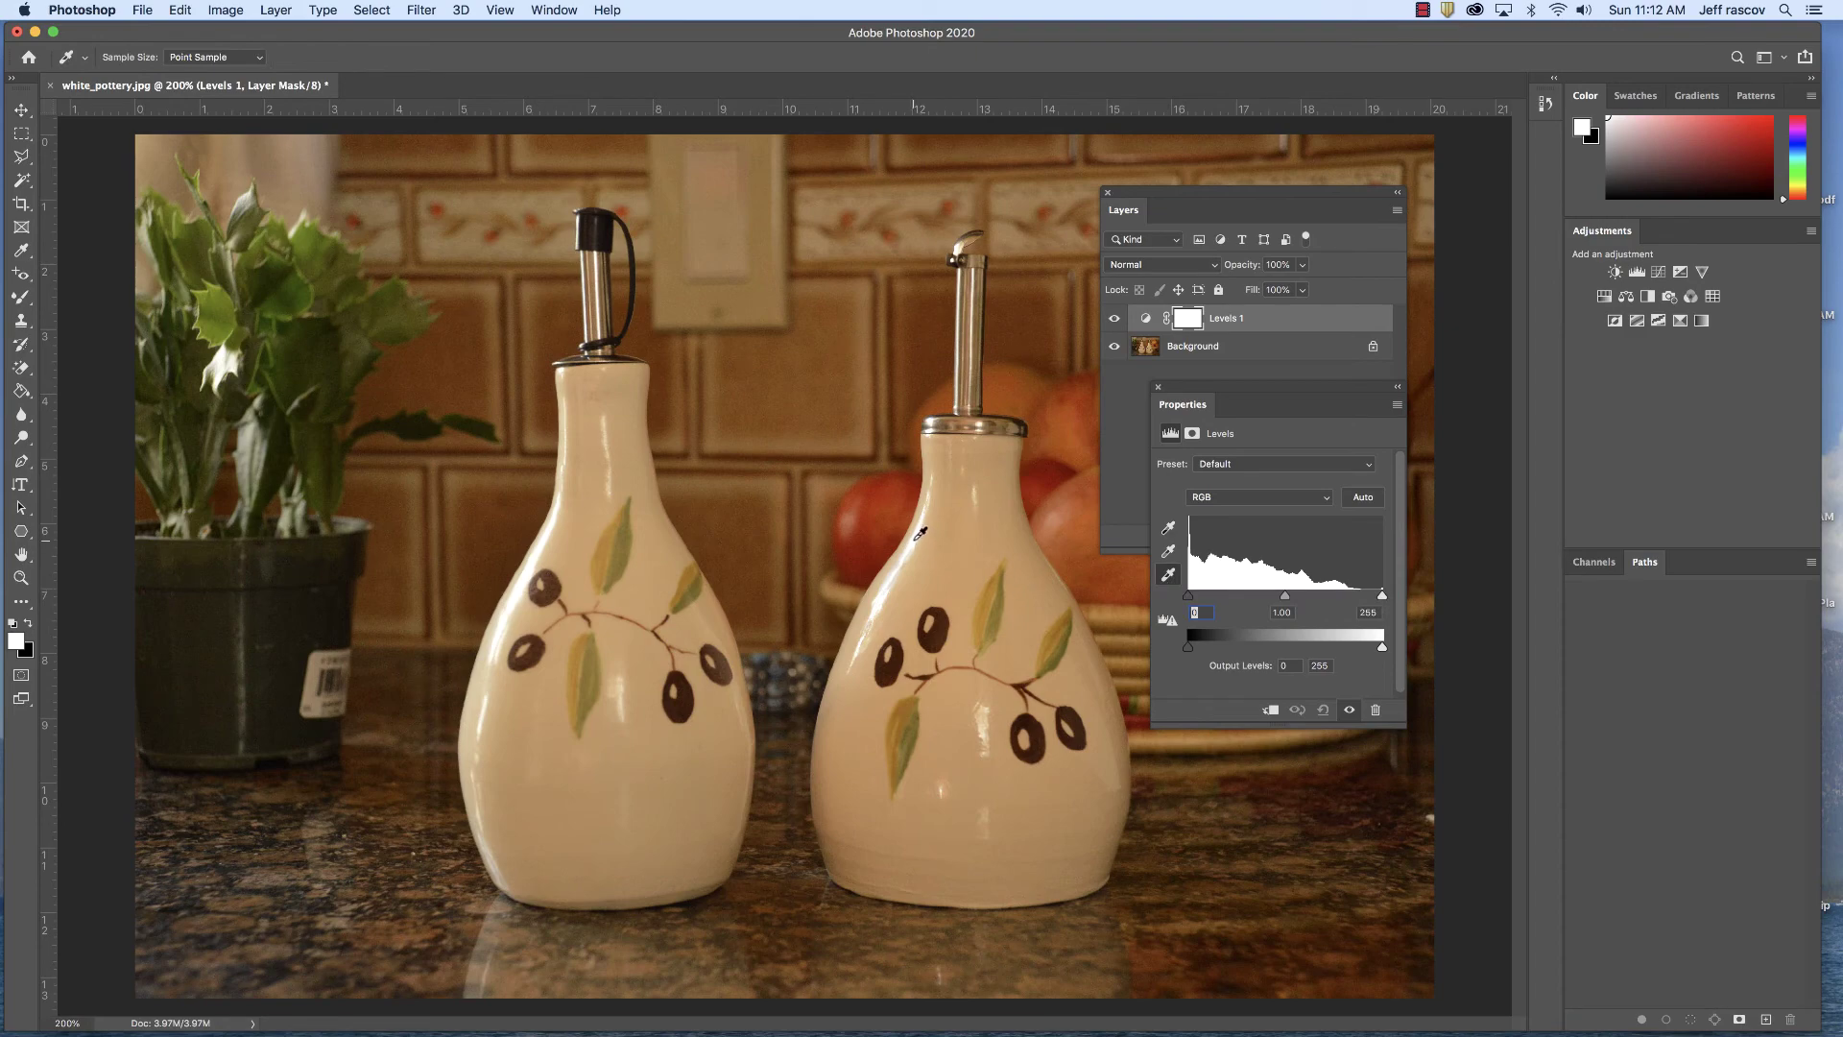
click(565, 498)
click(564, 463)
click(571, 465)
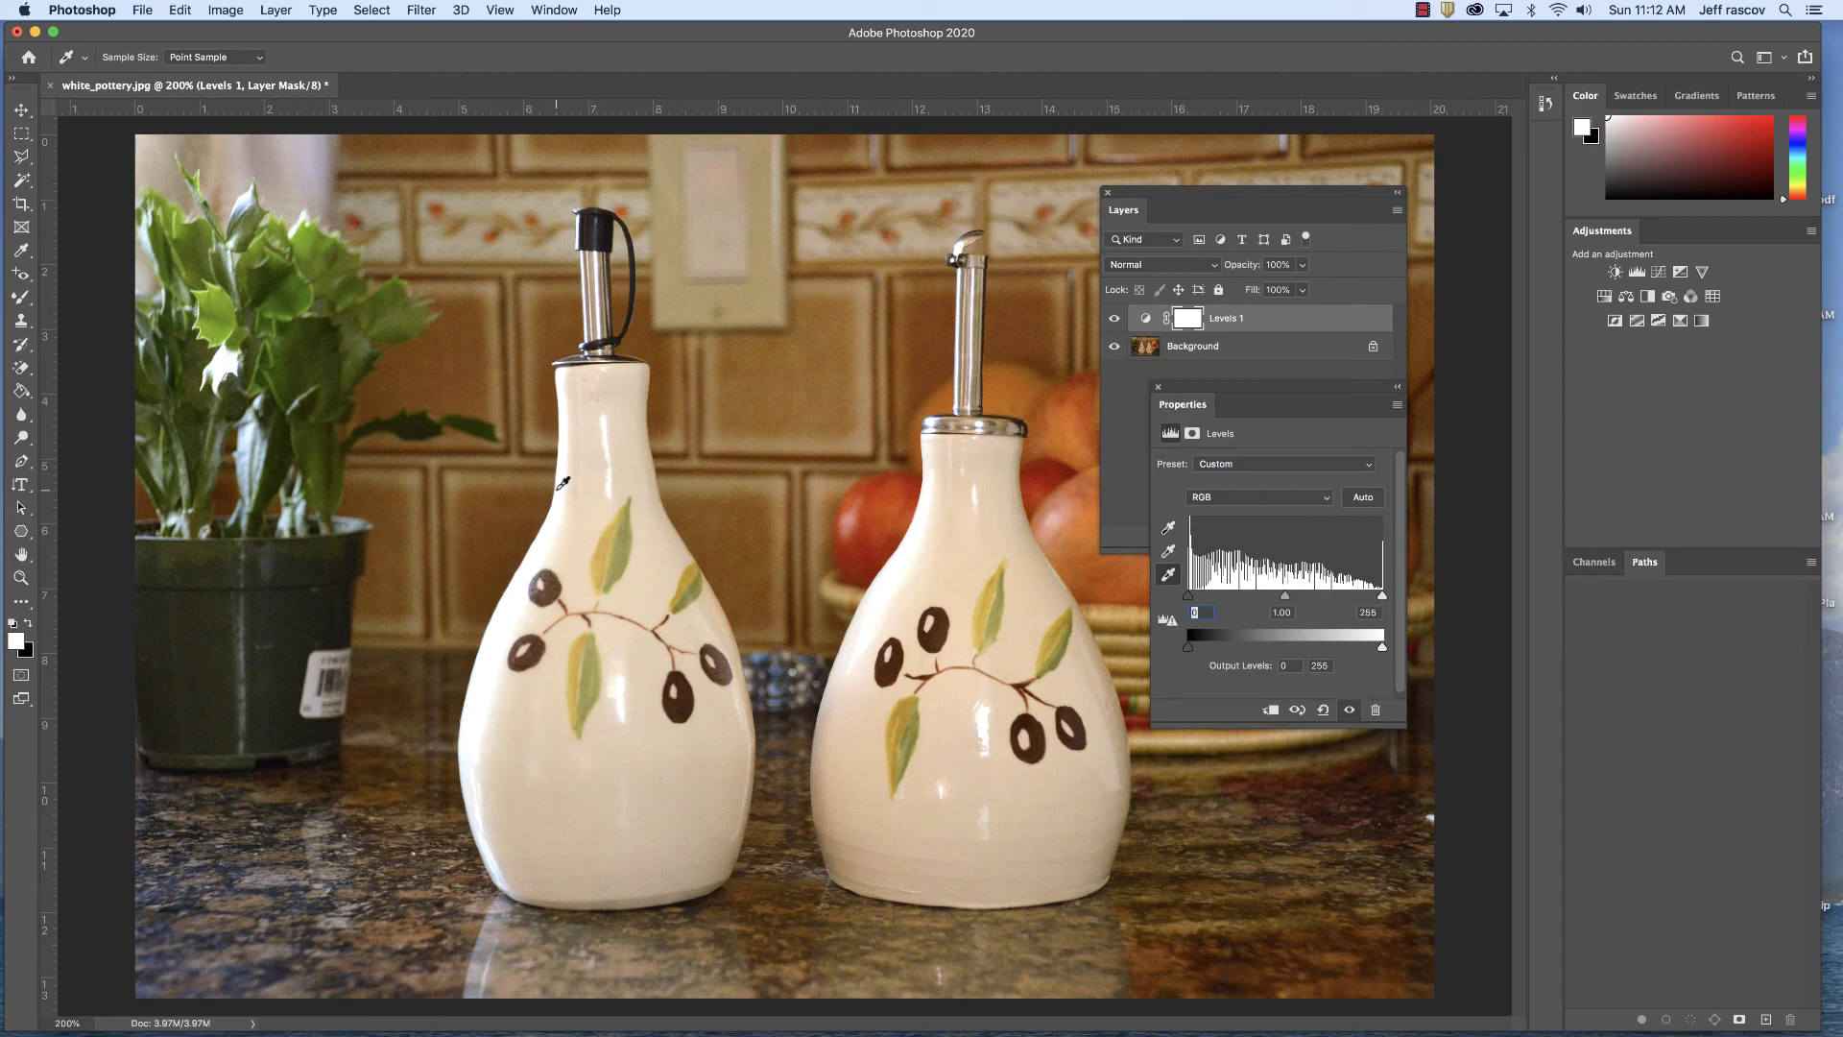
click(566, 491)
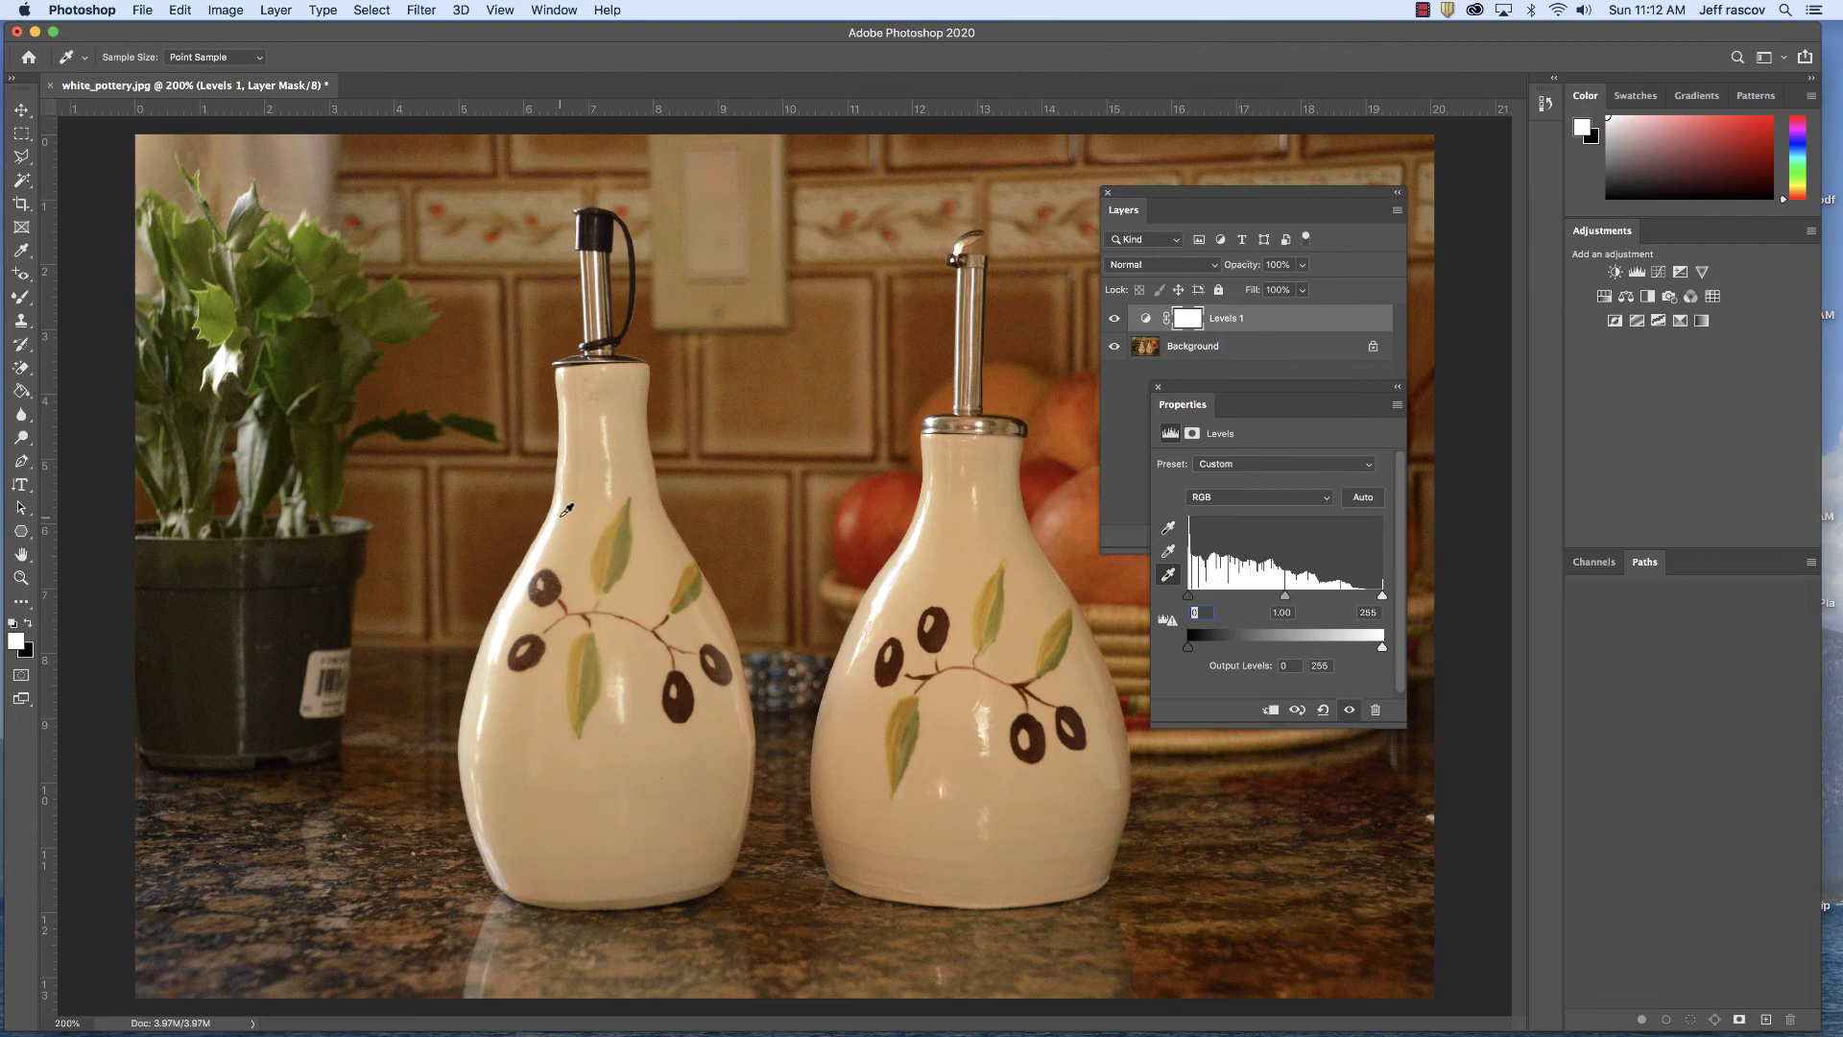
click(564, 506)
click(568, 493)
click(567, 482)
click(569, 463)
click(570, 458)
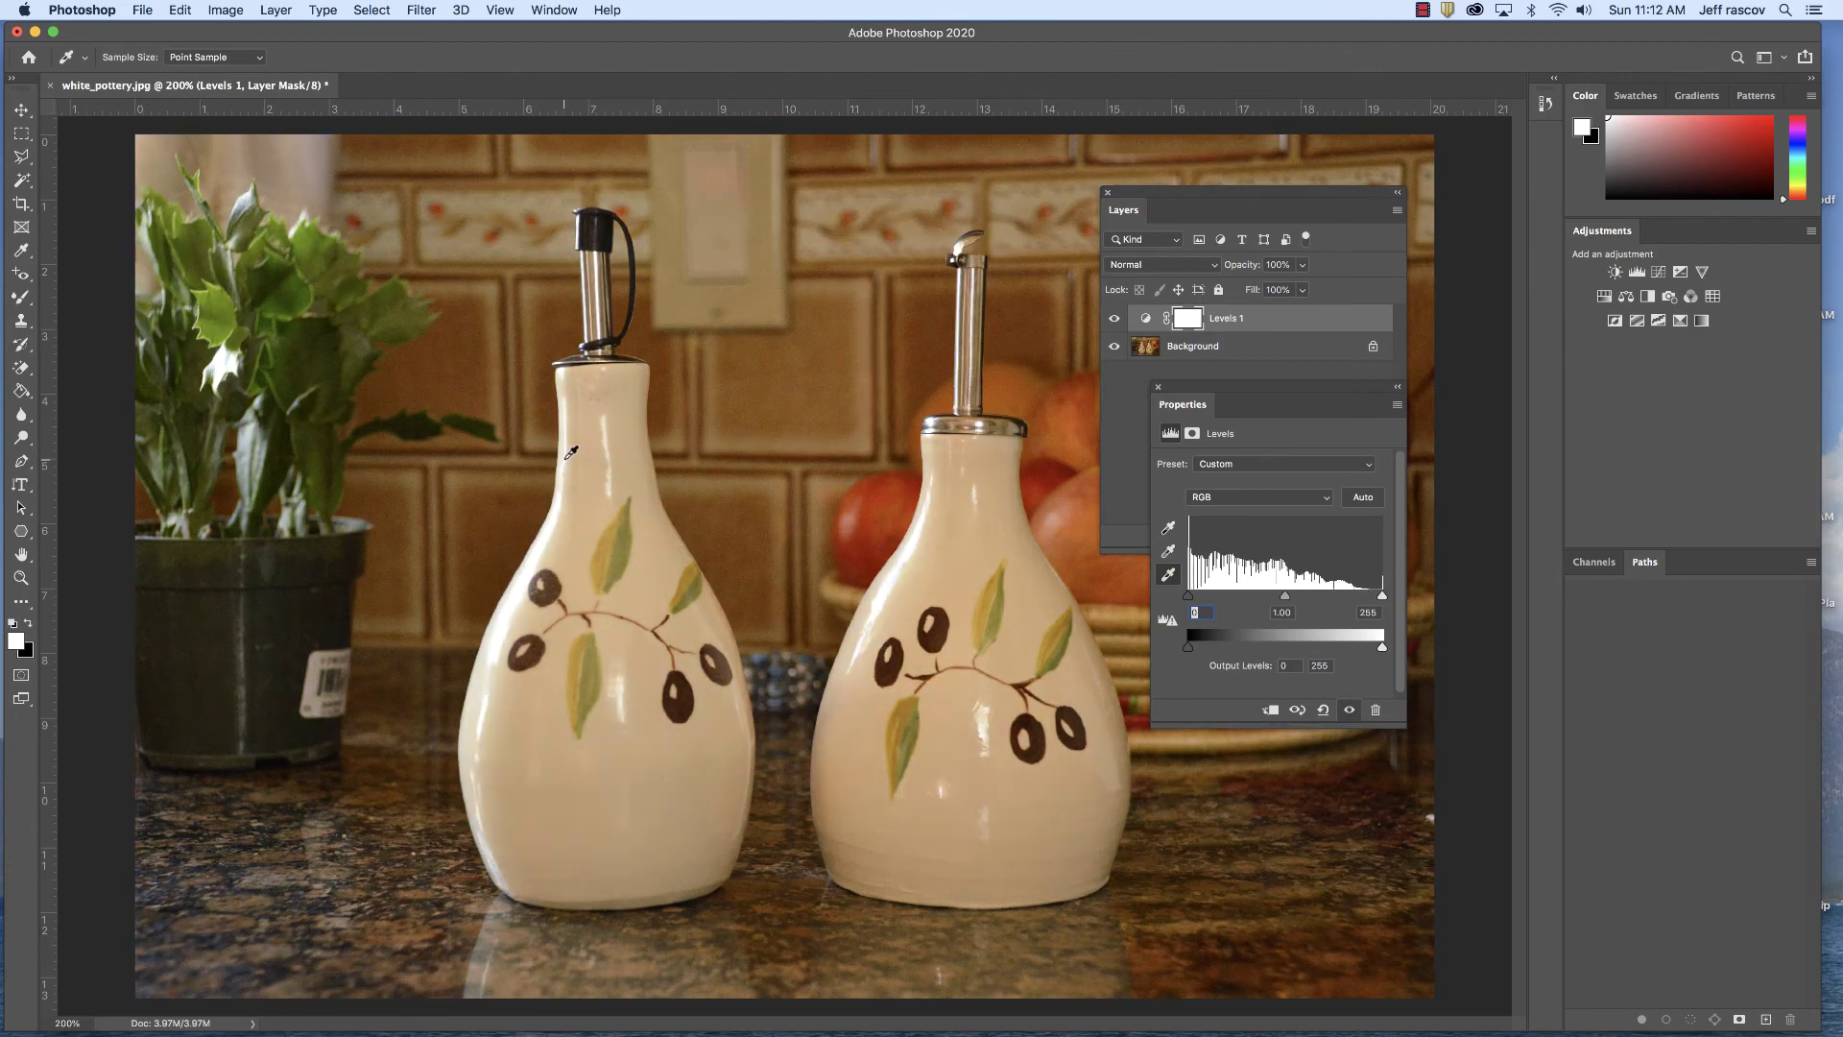
click(572, 452)
click(566, 465)
click(569, 461)
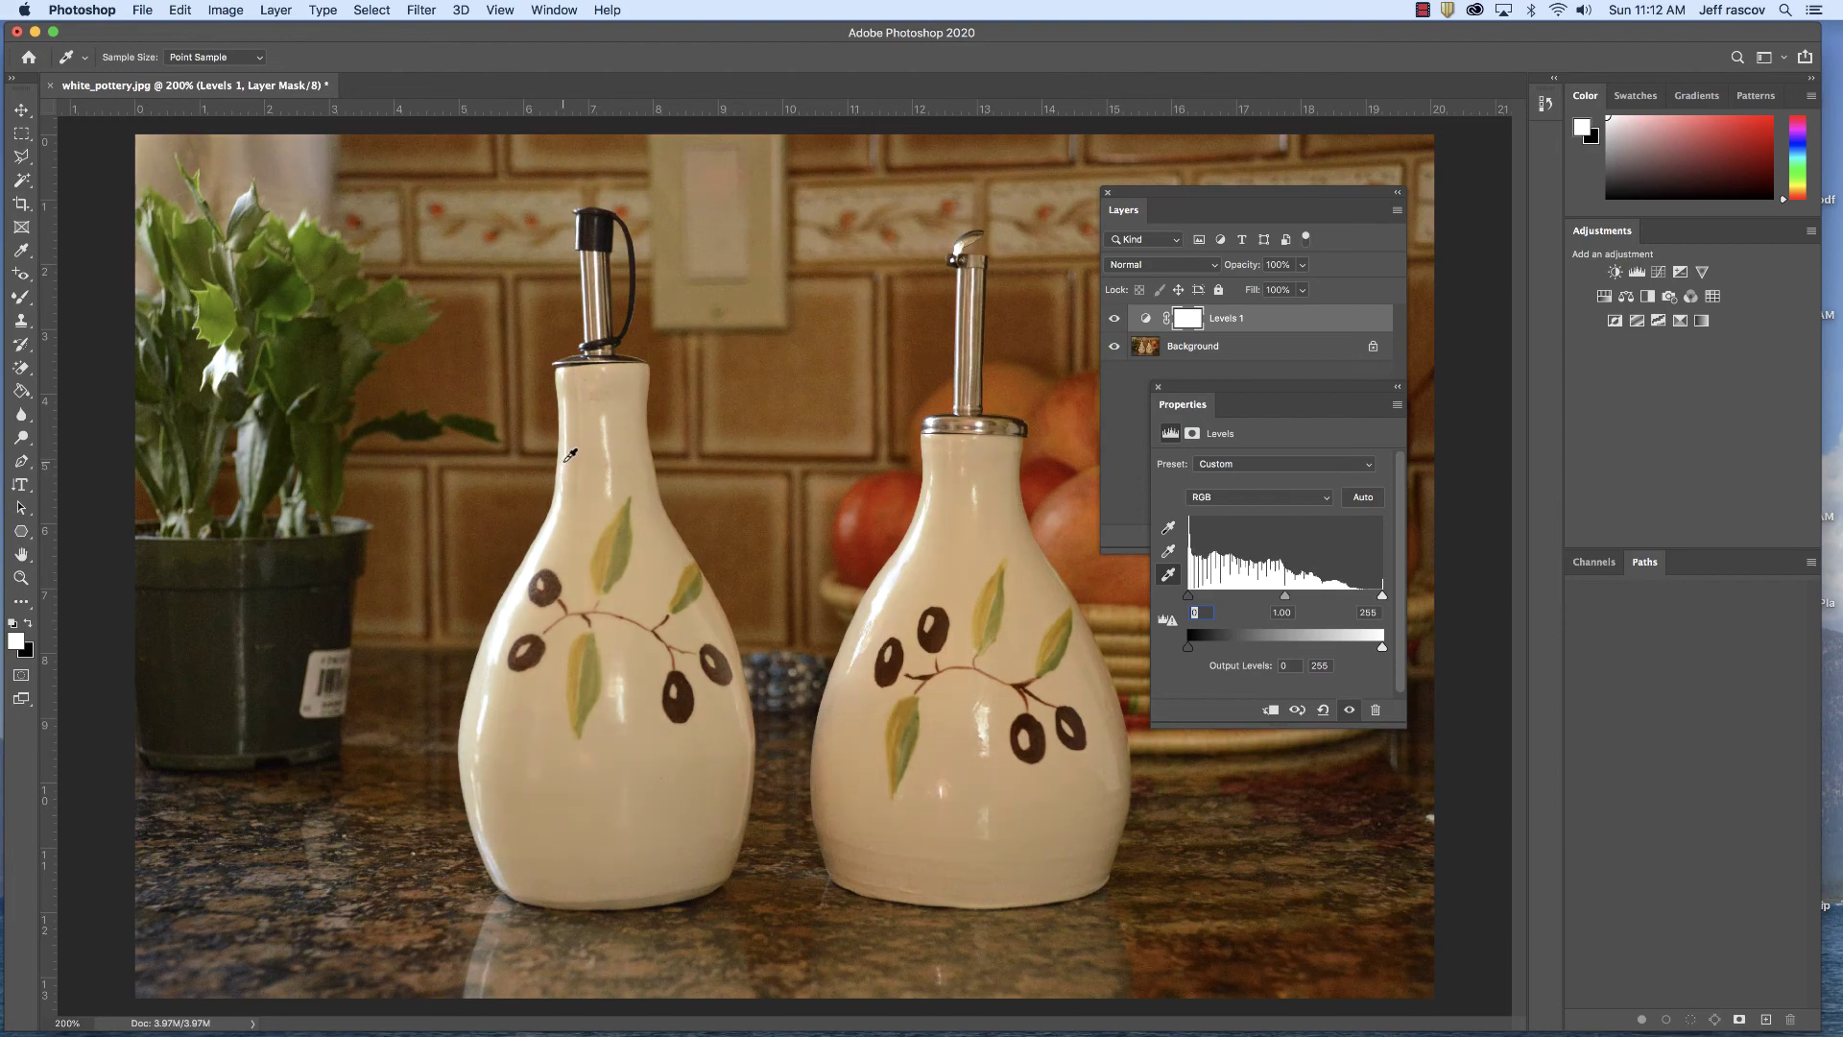
click(570, 458)
click(570, 458)
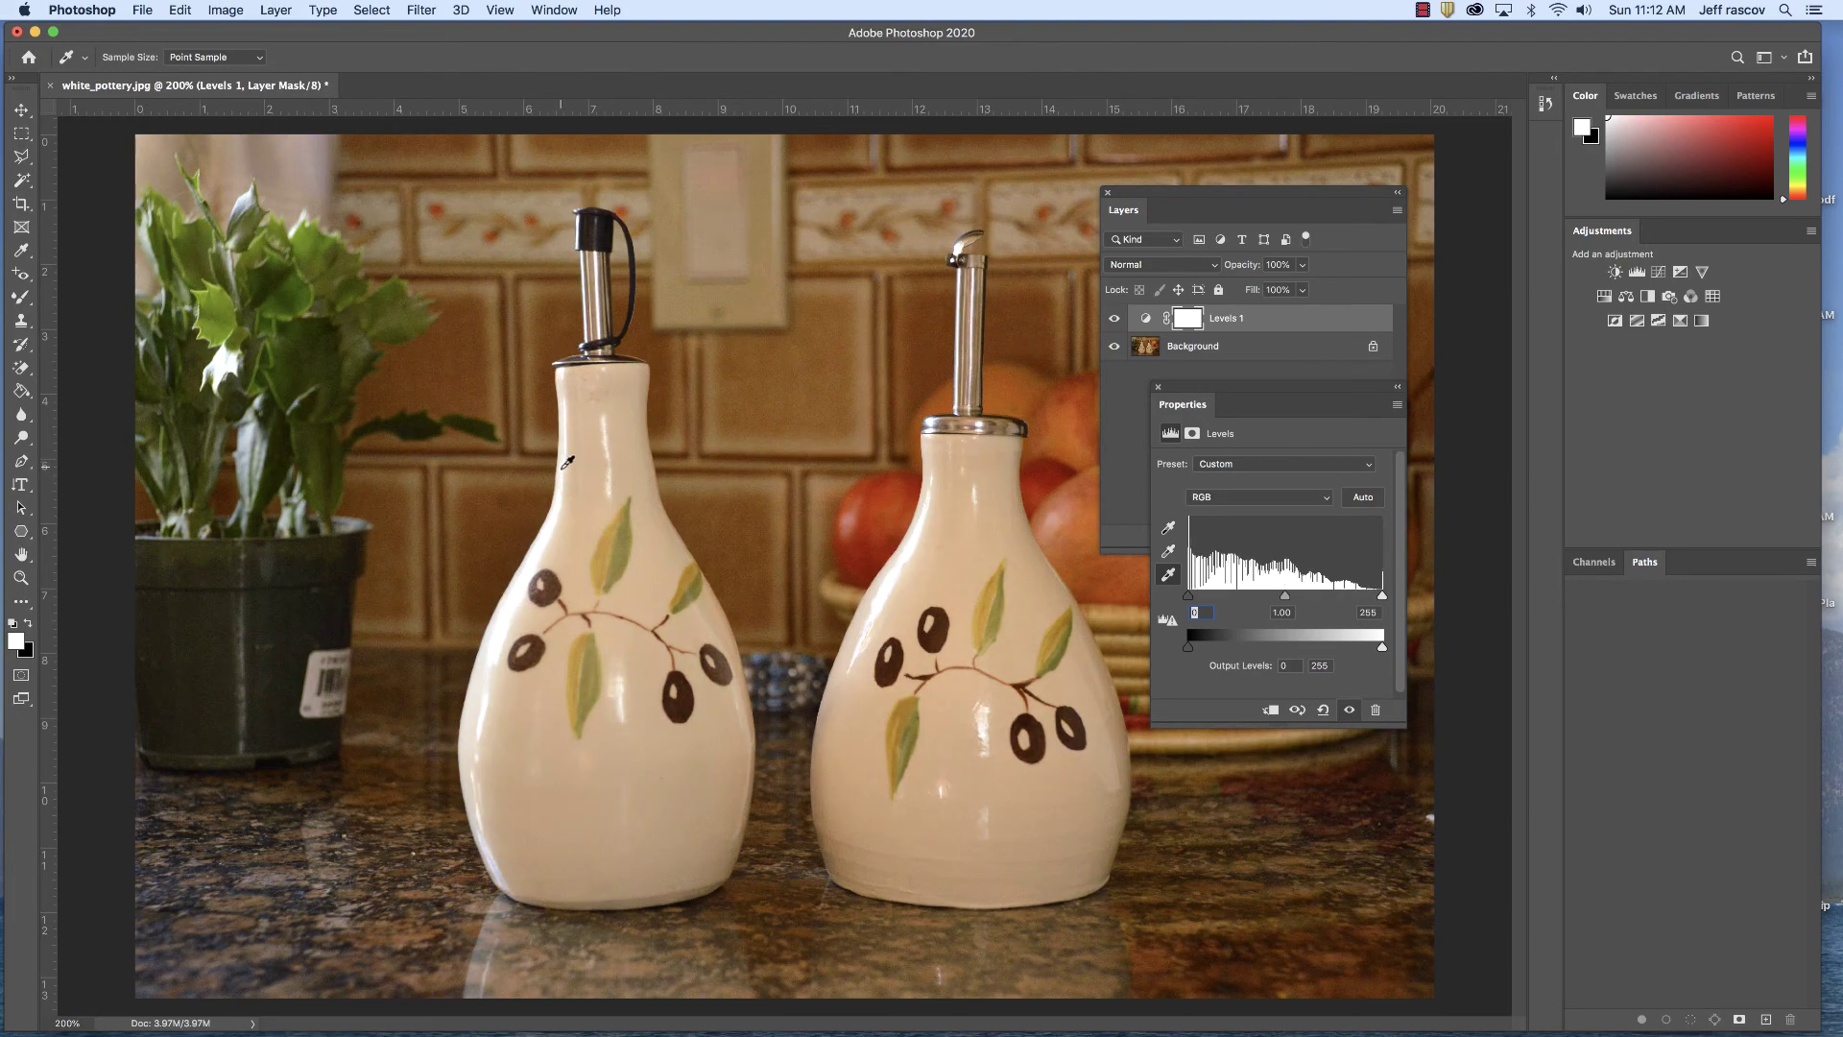
click(569, 451)
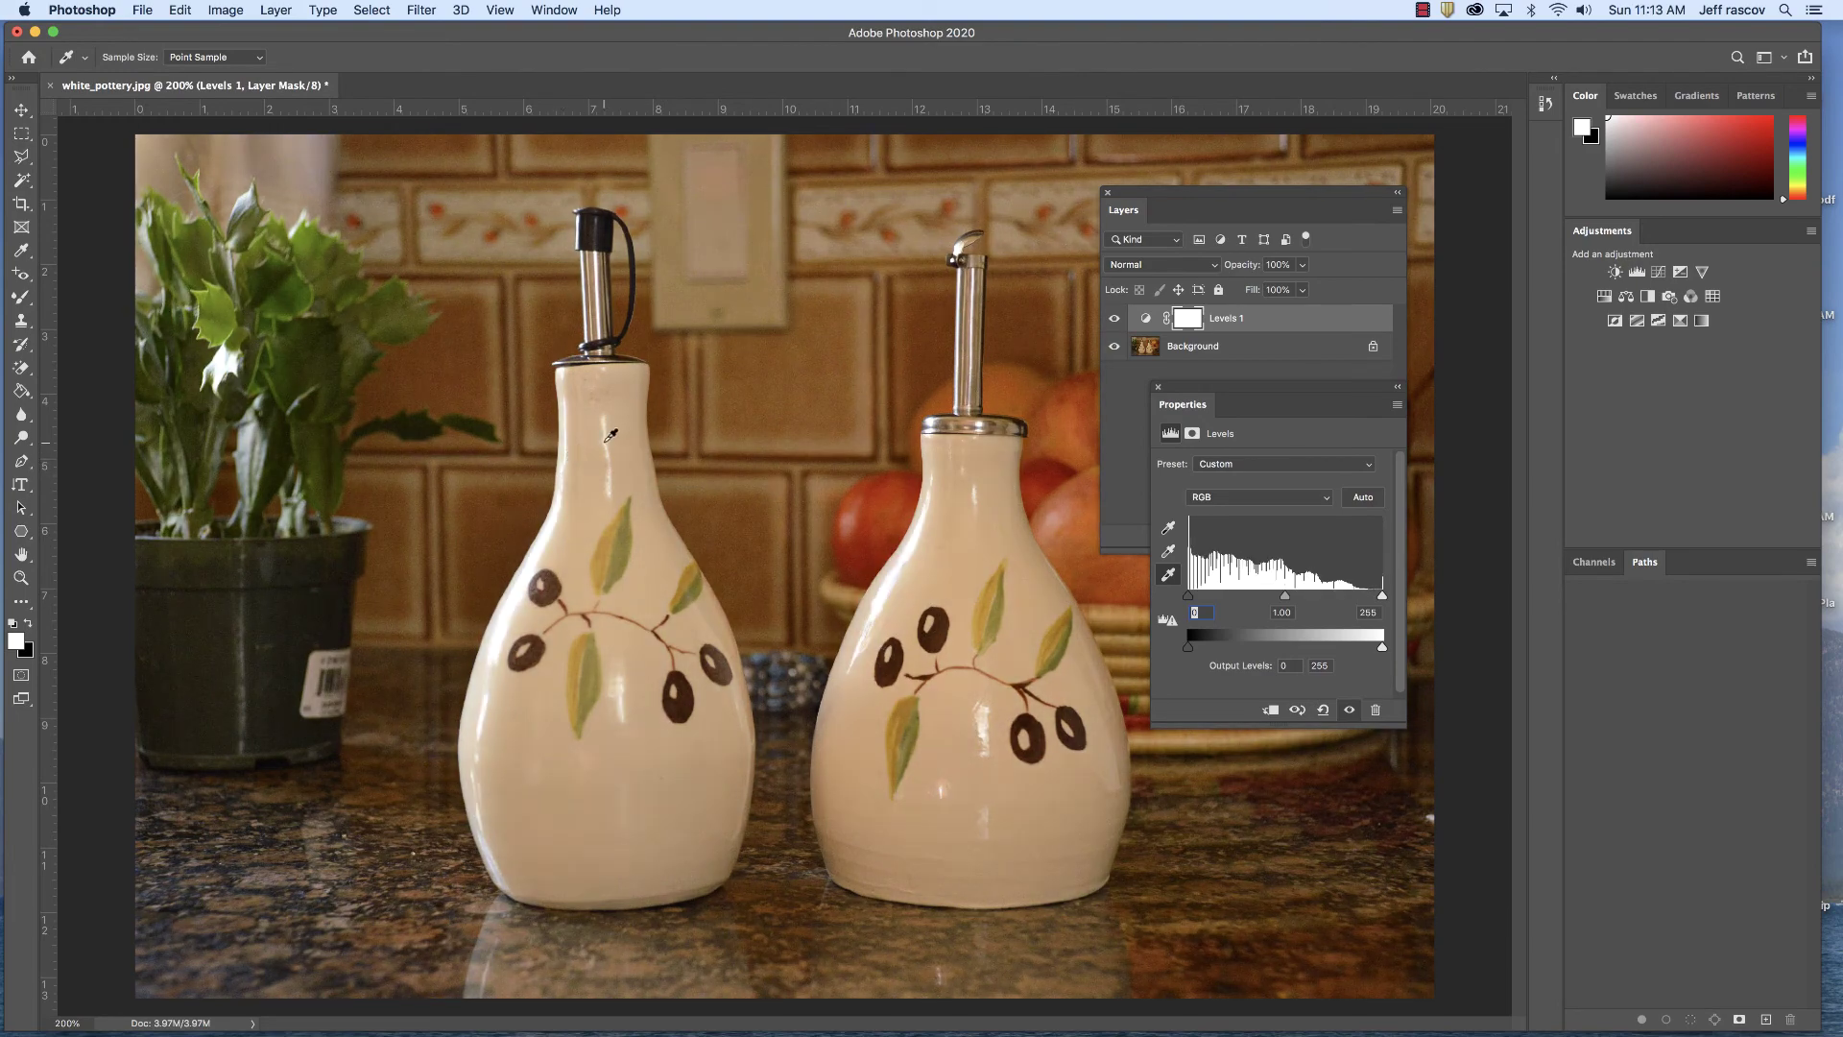
click(612, 437)
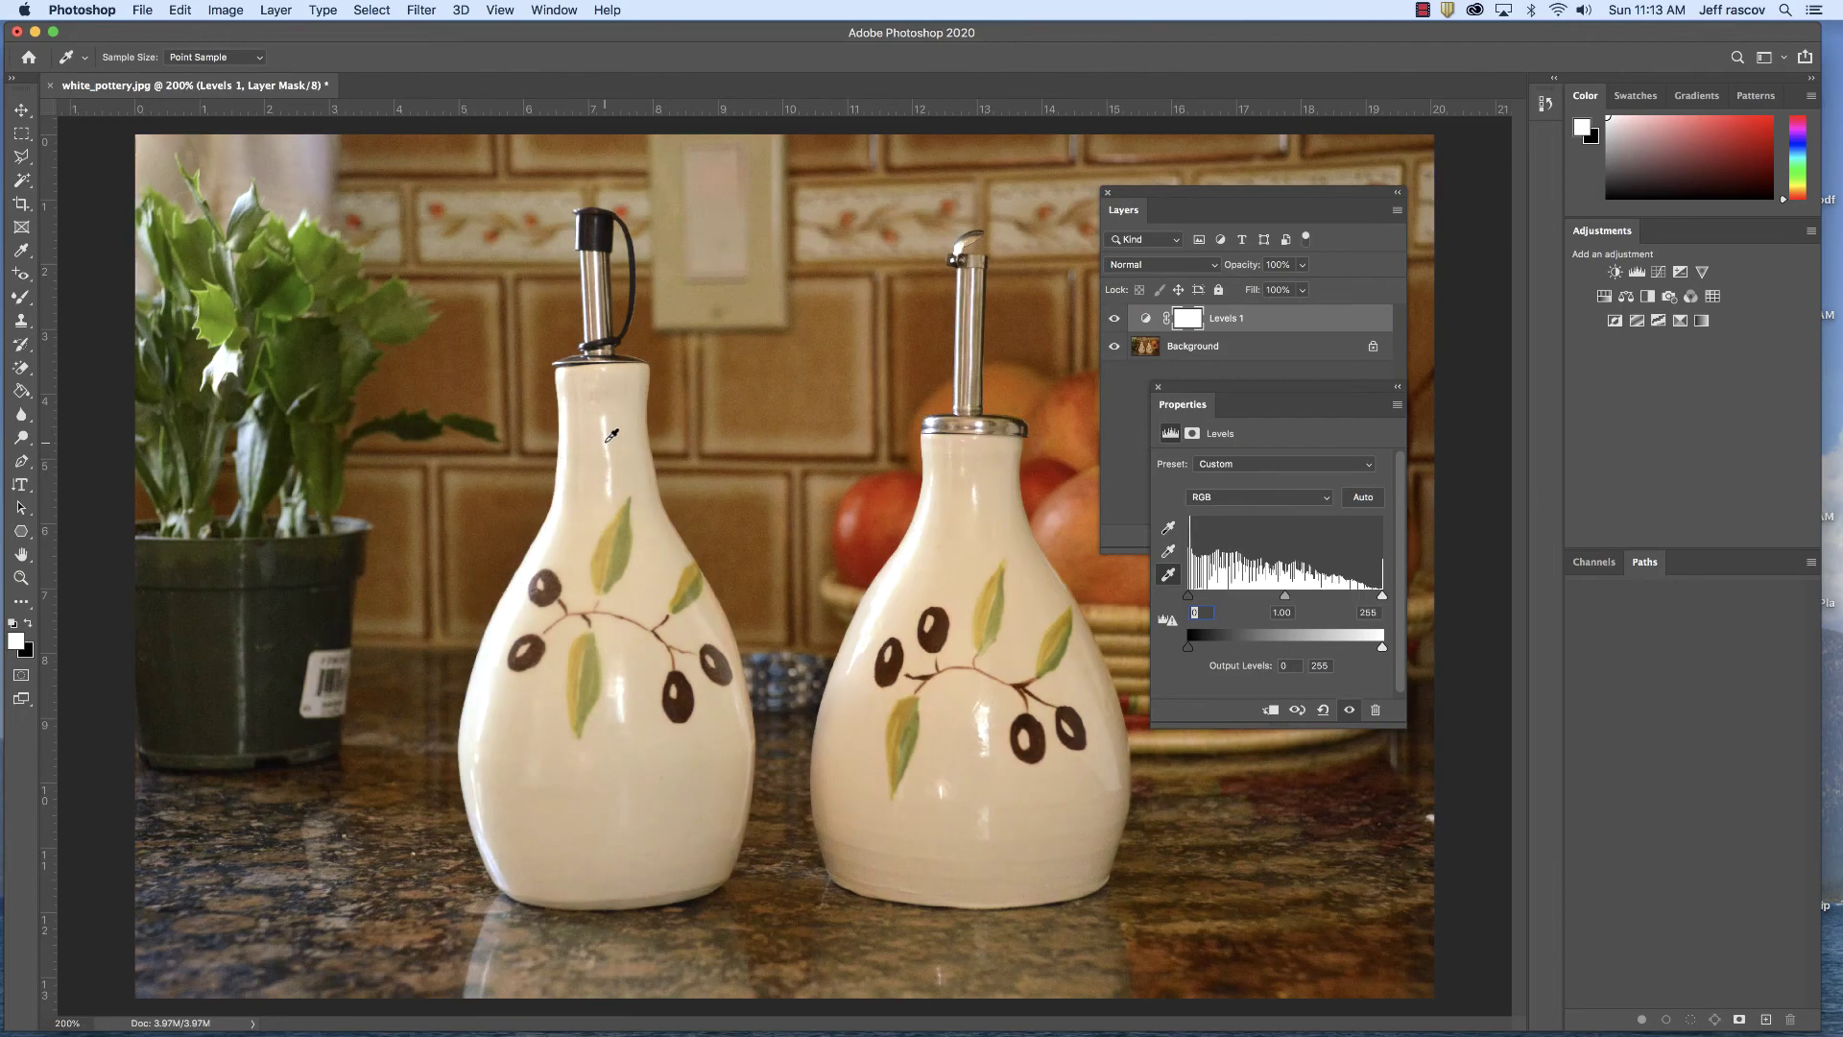
click(616, 490)
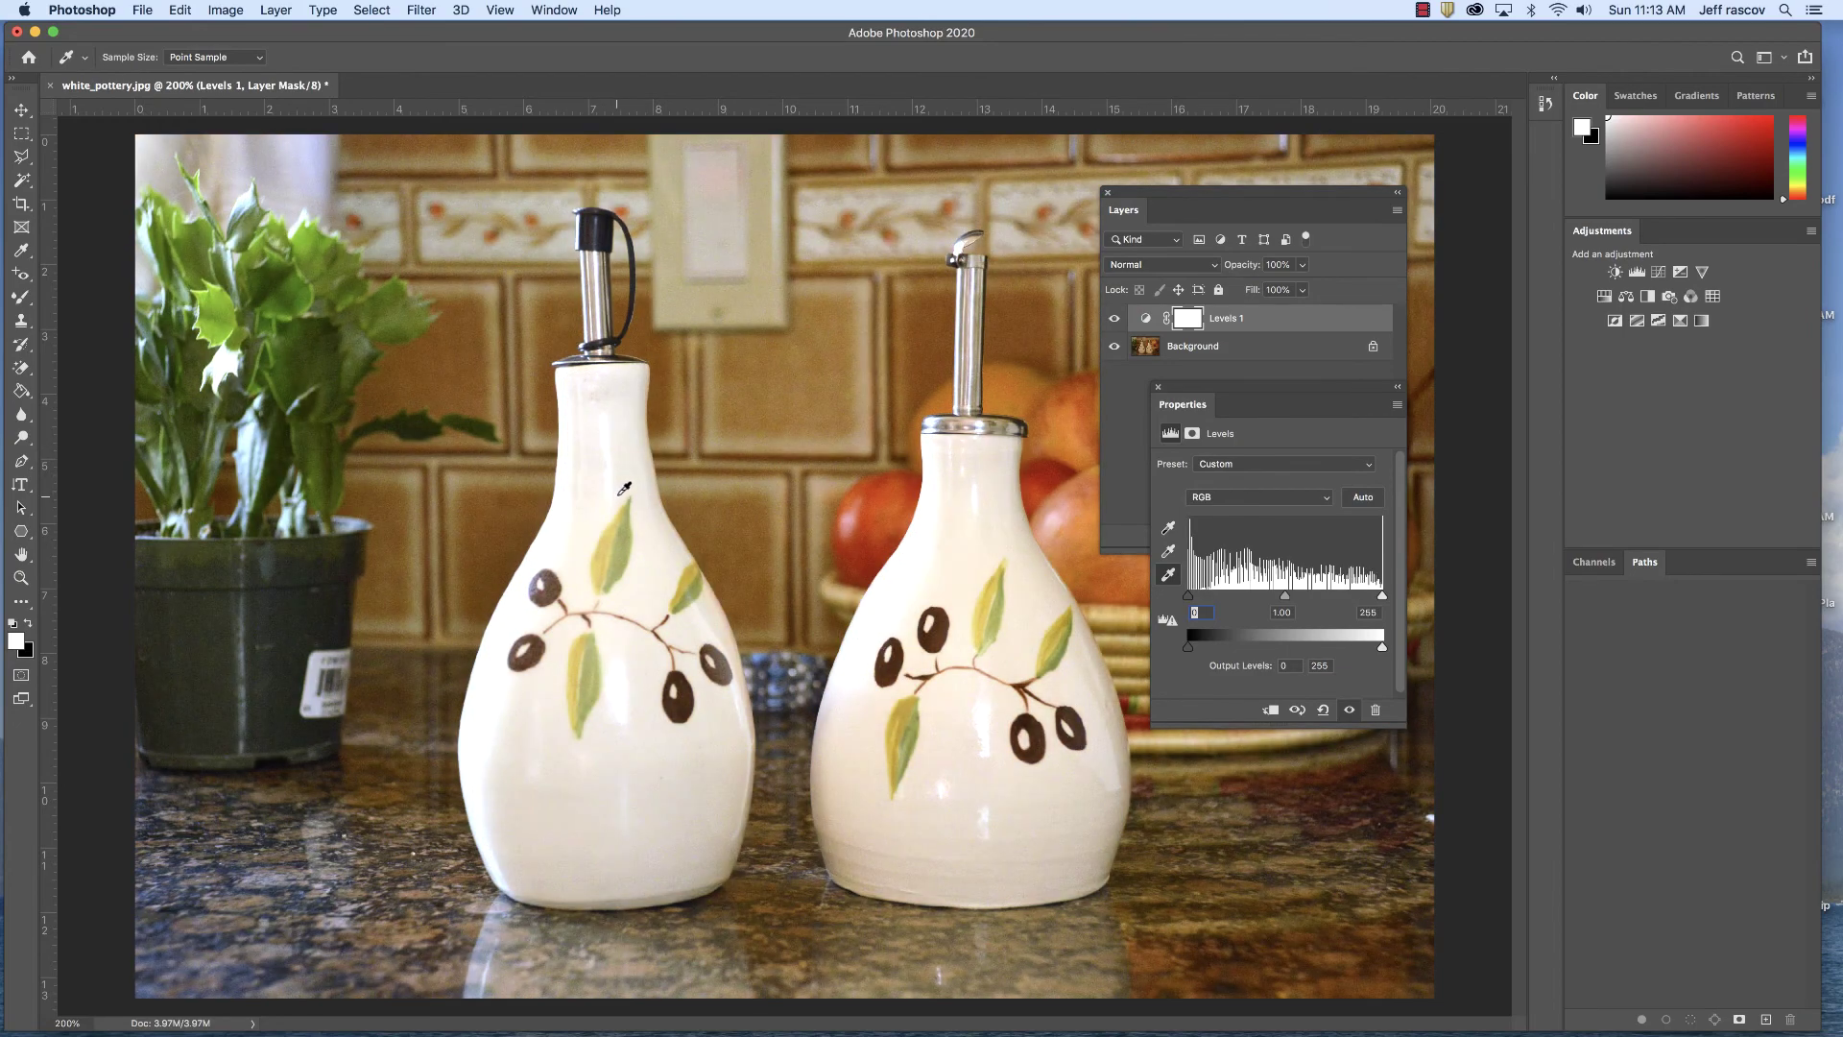
click(630, 486)
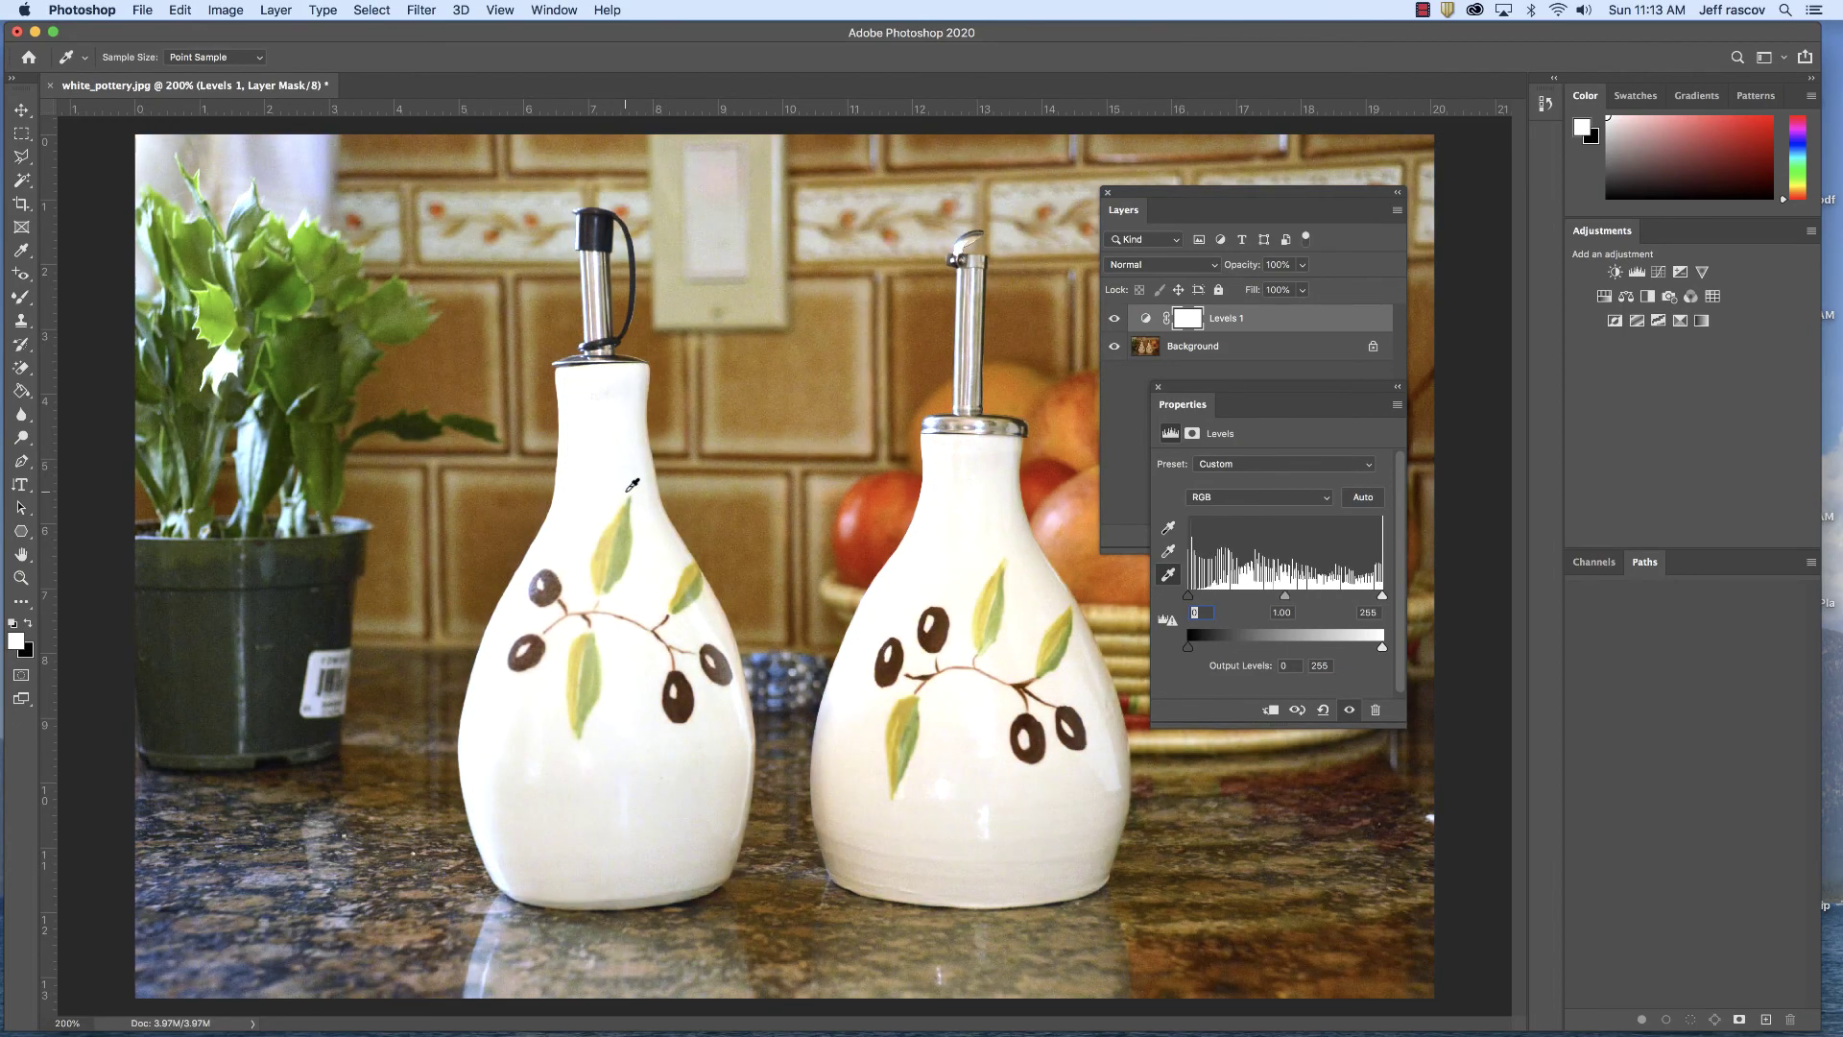
click(555, 537)
click(553, 541)
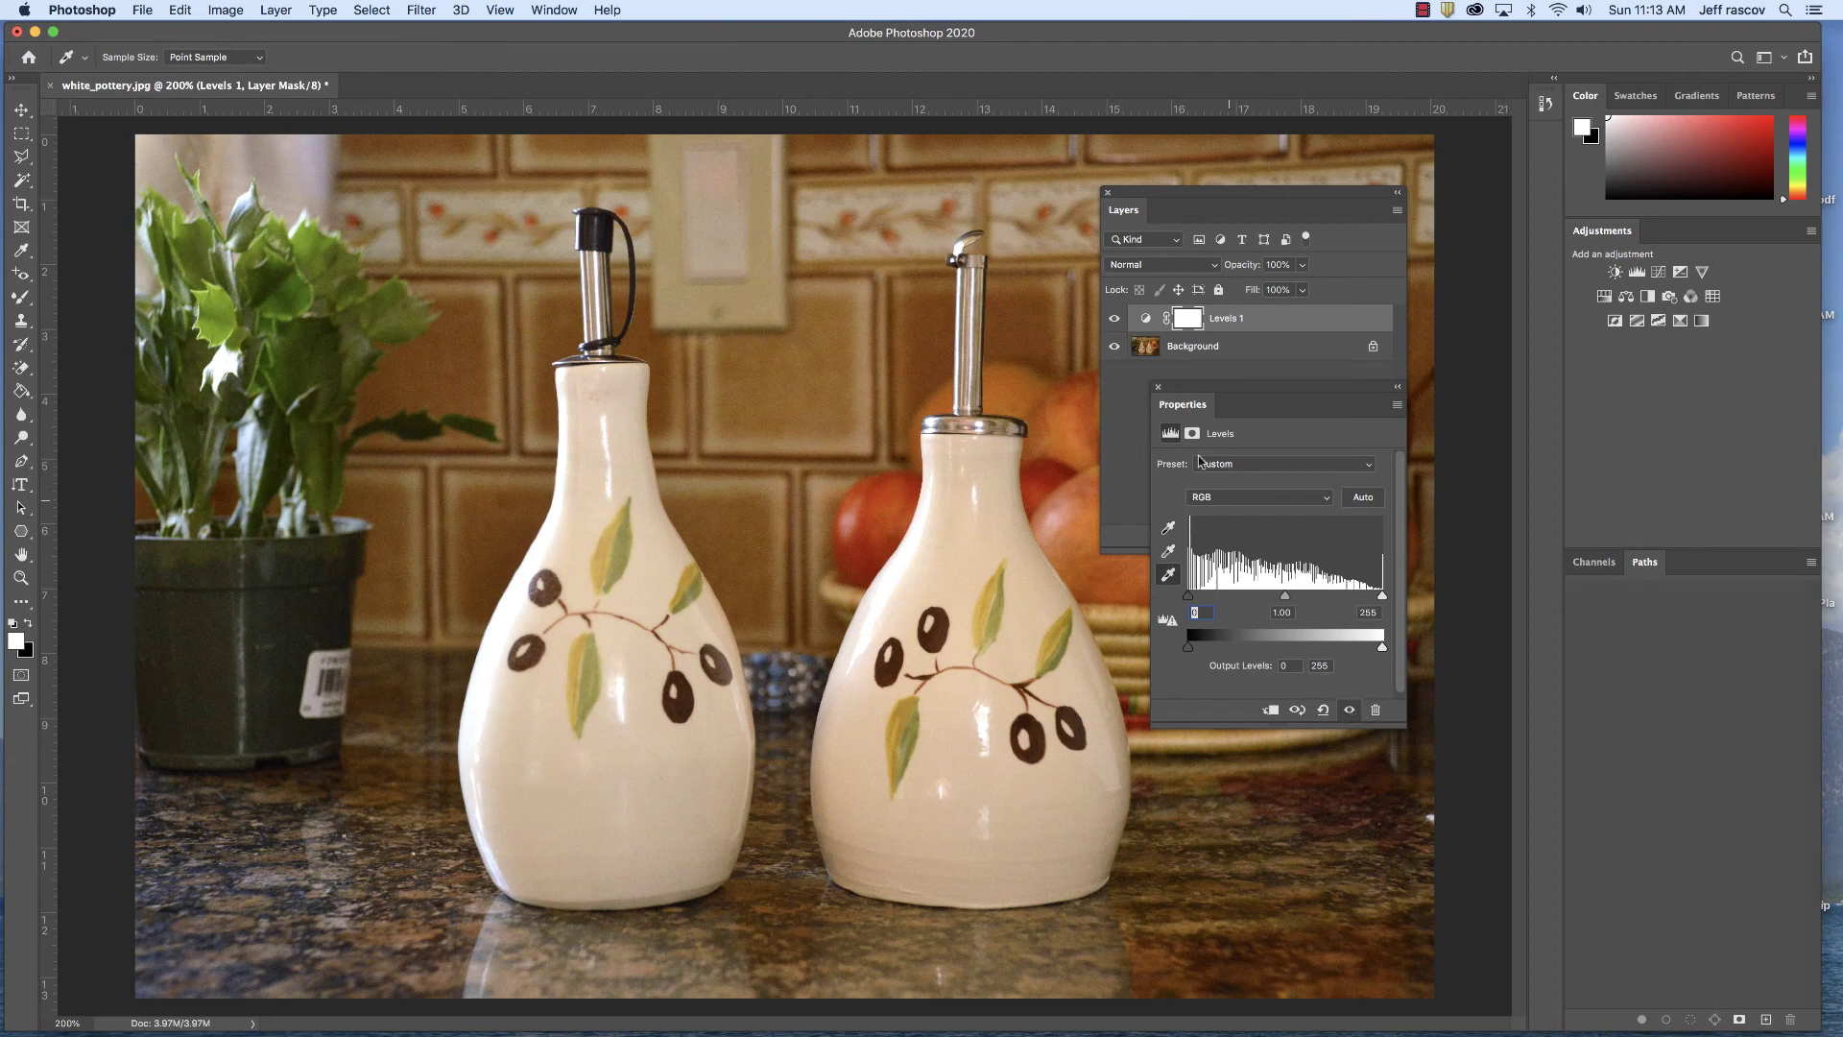
Toggle the Levels adjustment layer's visibility repeatedly to compare the photo before and after, leaving the layer shown
click(1351, 711)
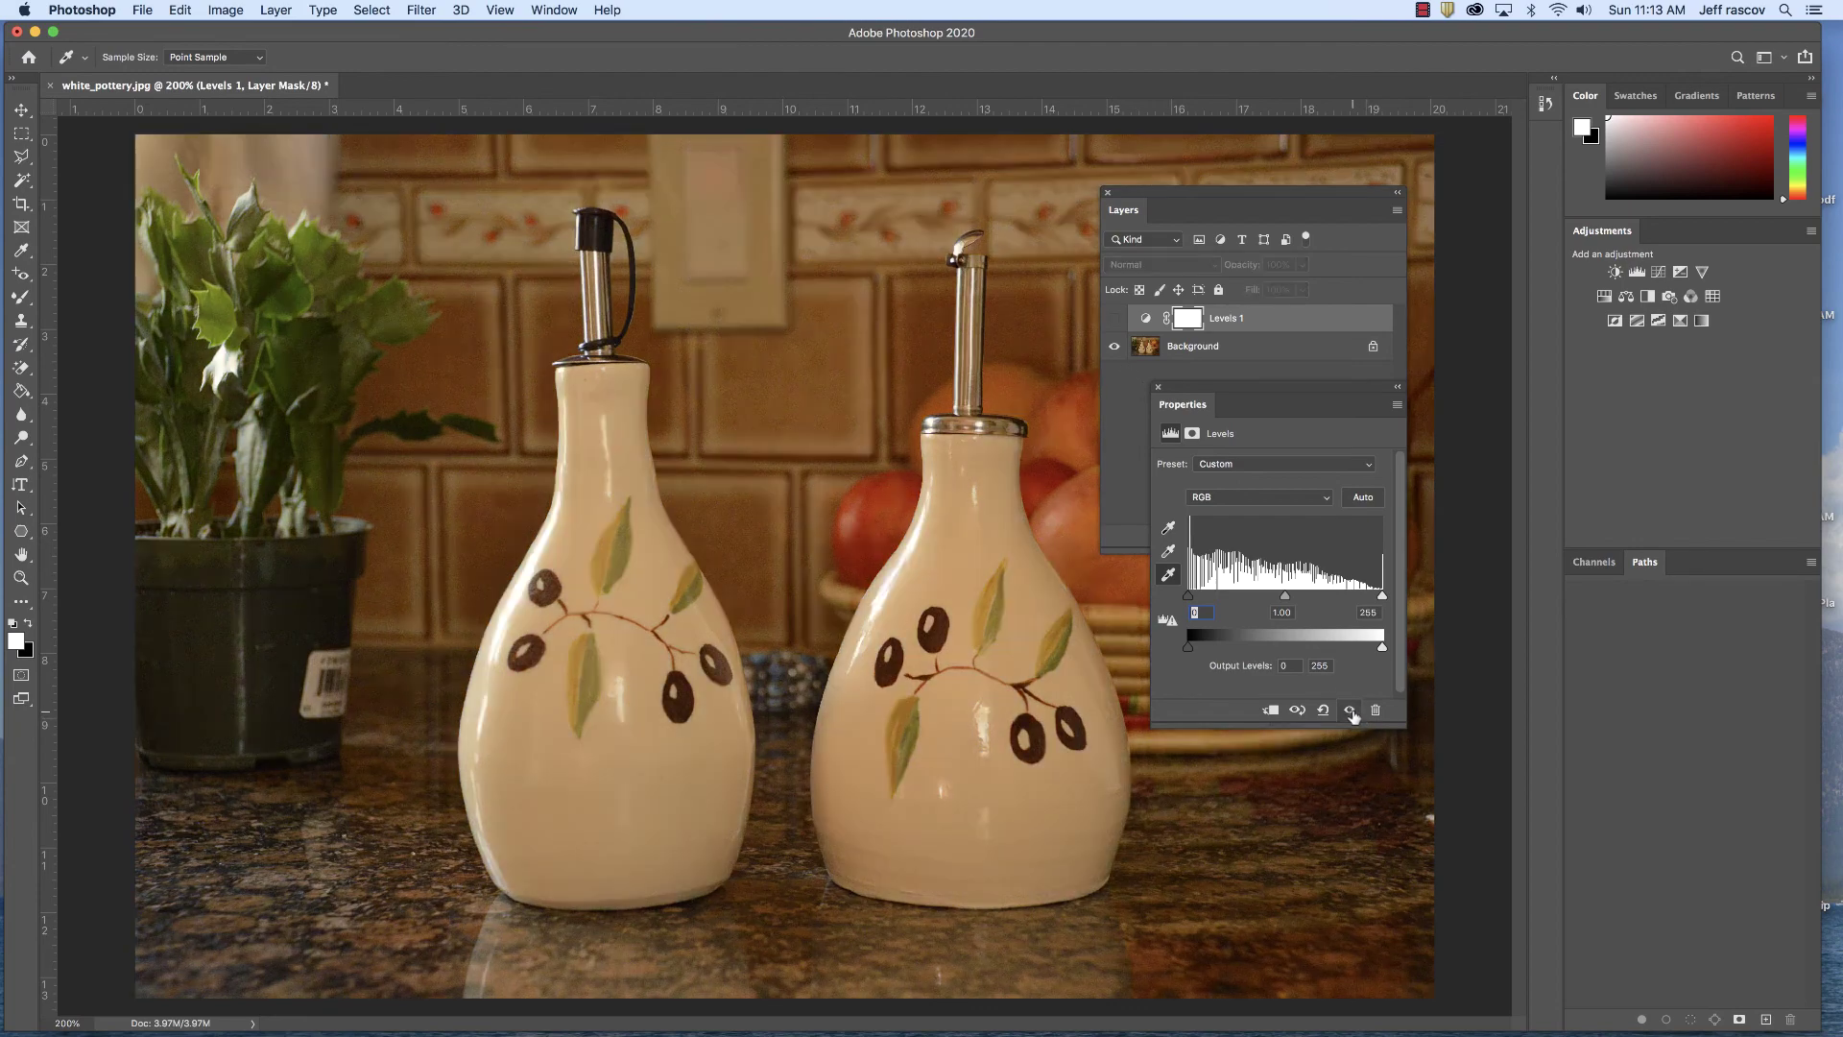
click(1351, 711)
click(1350, 711)
click(1350, 712)
click(1351, 711)
click(1350, 711)
click(1115, 319)
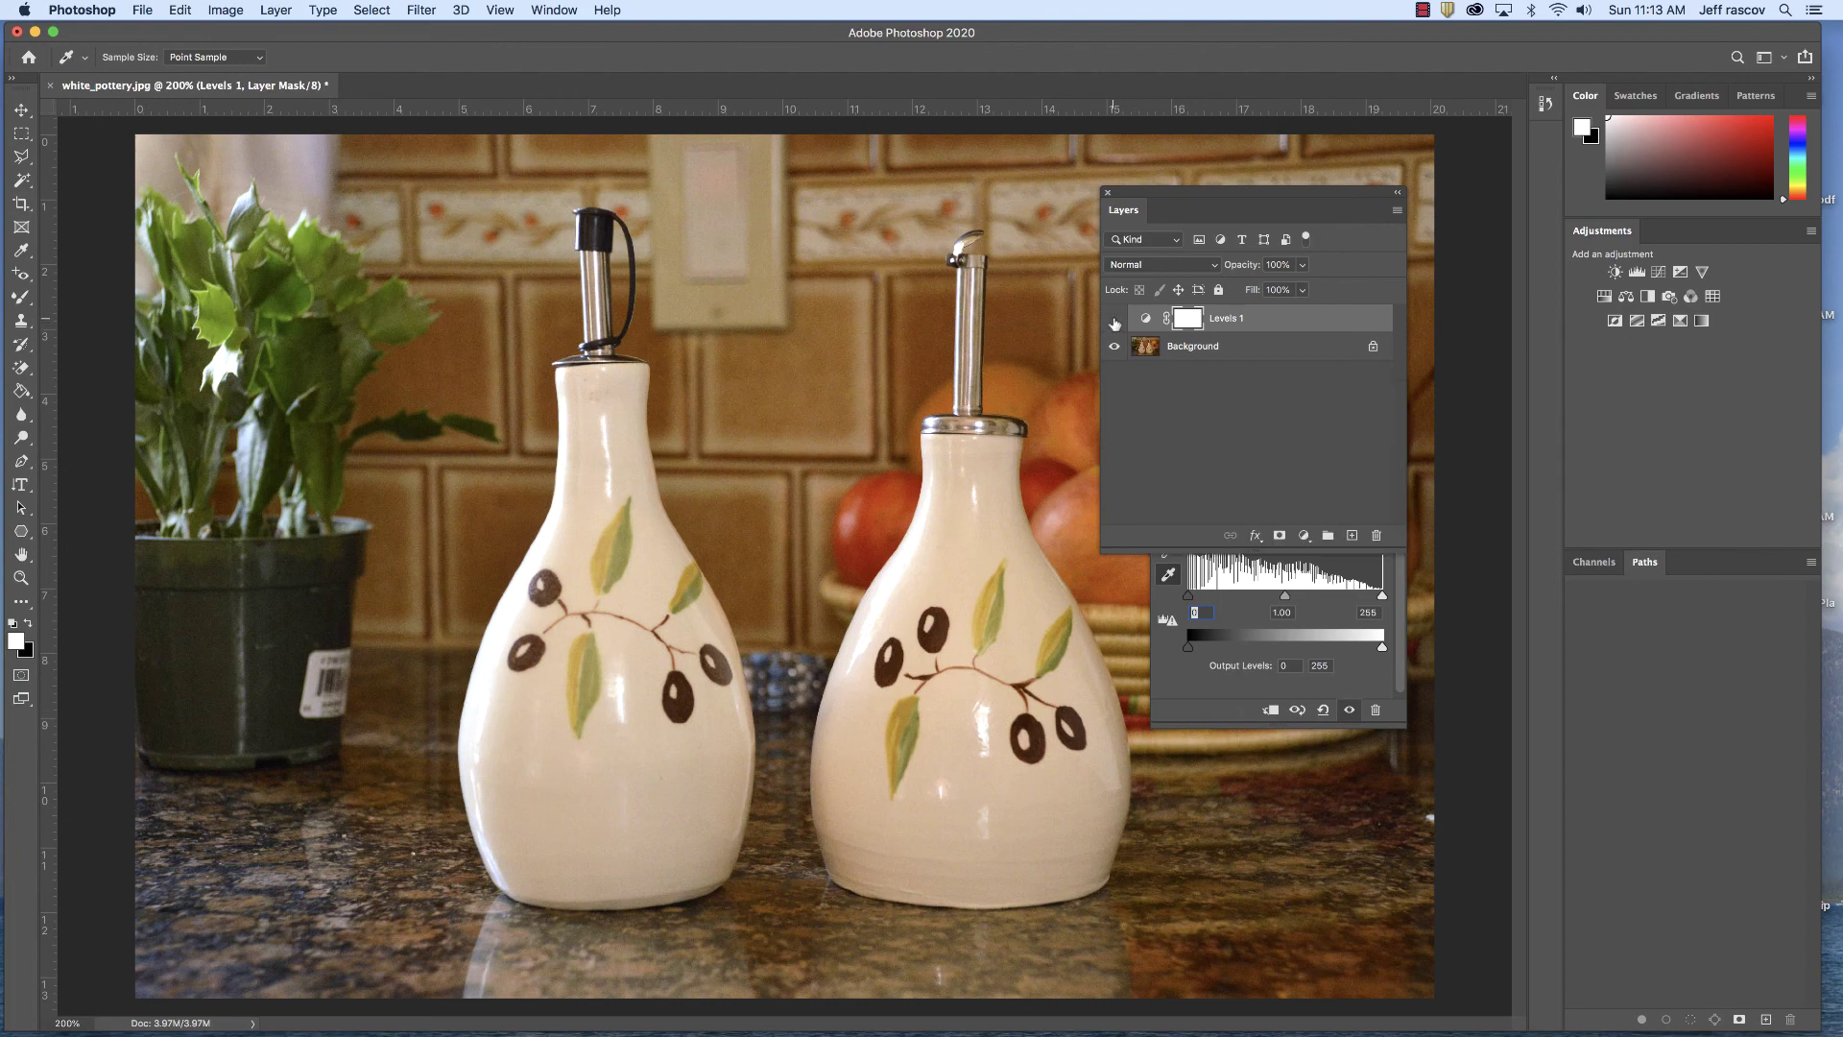
click(1114, 320)
click(1115, 320)
click(1113, 320)
click(1111, 319)
click(1111, 320)
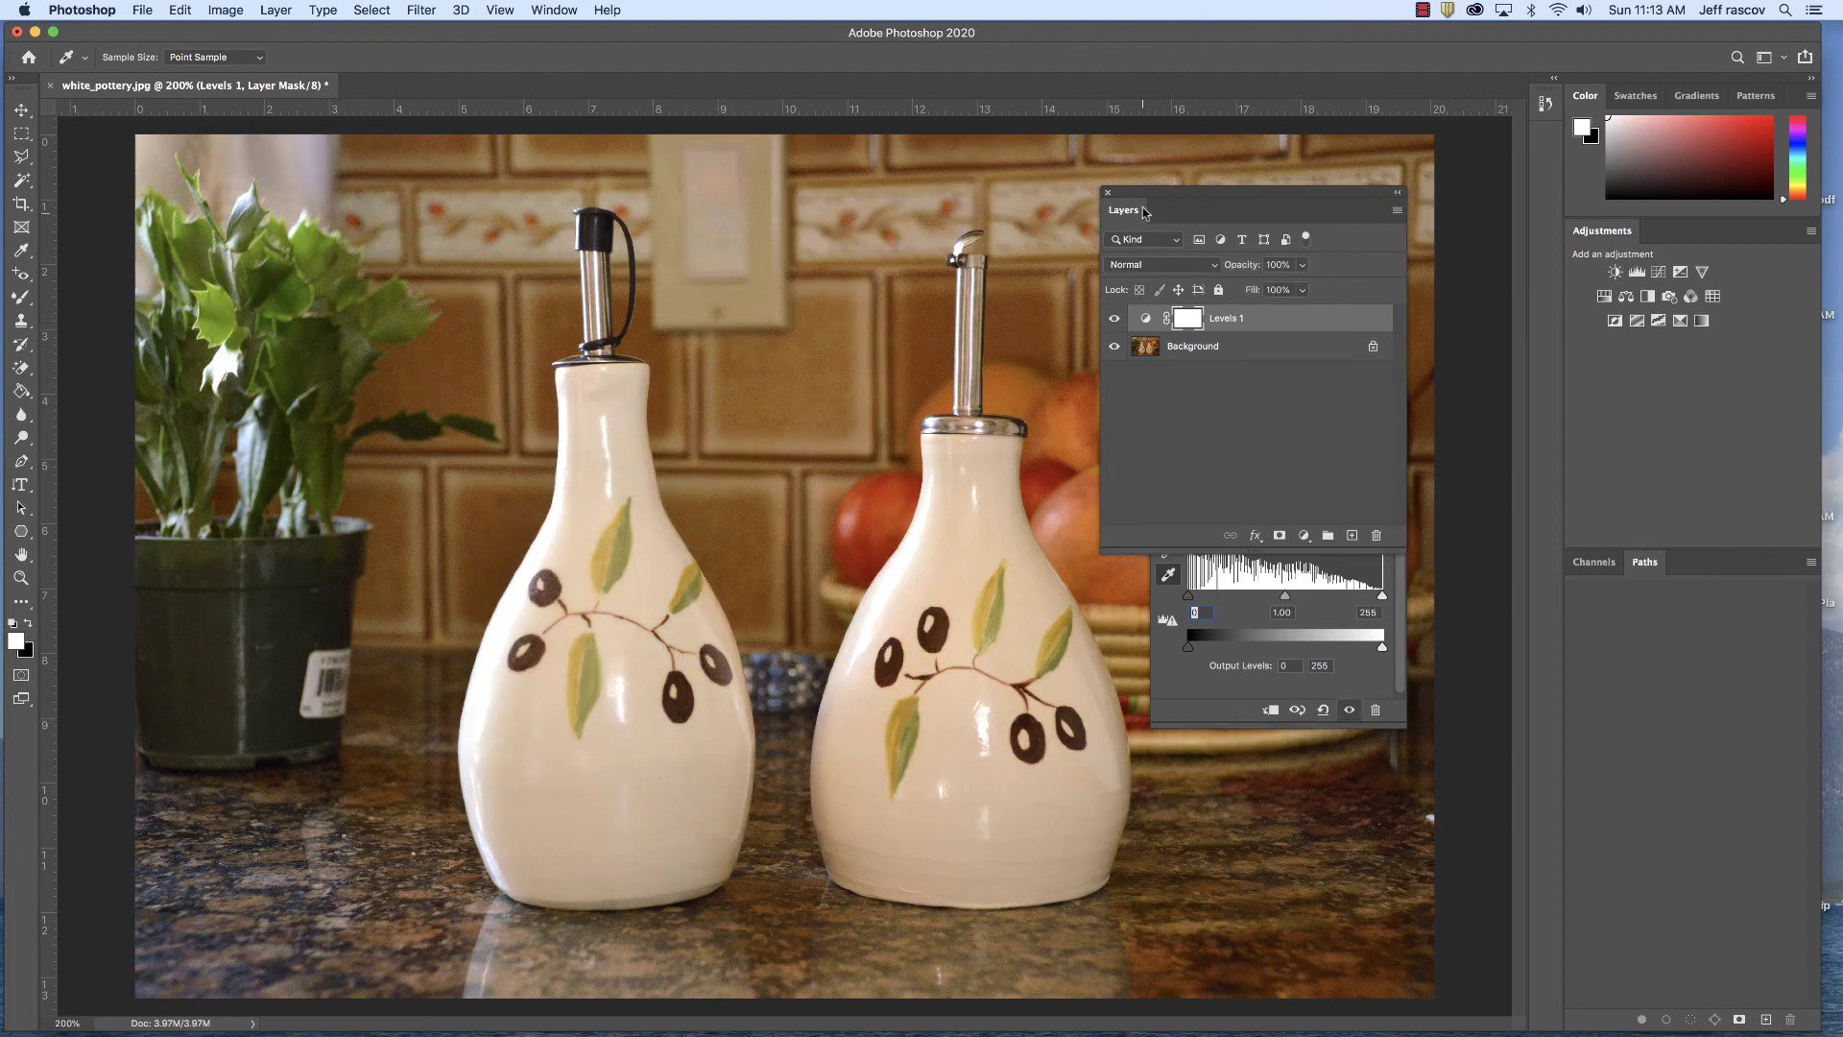
click(1118, 324)
click(1117, 324)
click(1118, 325)
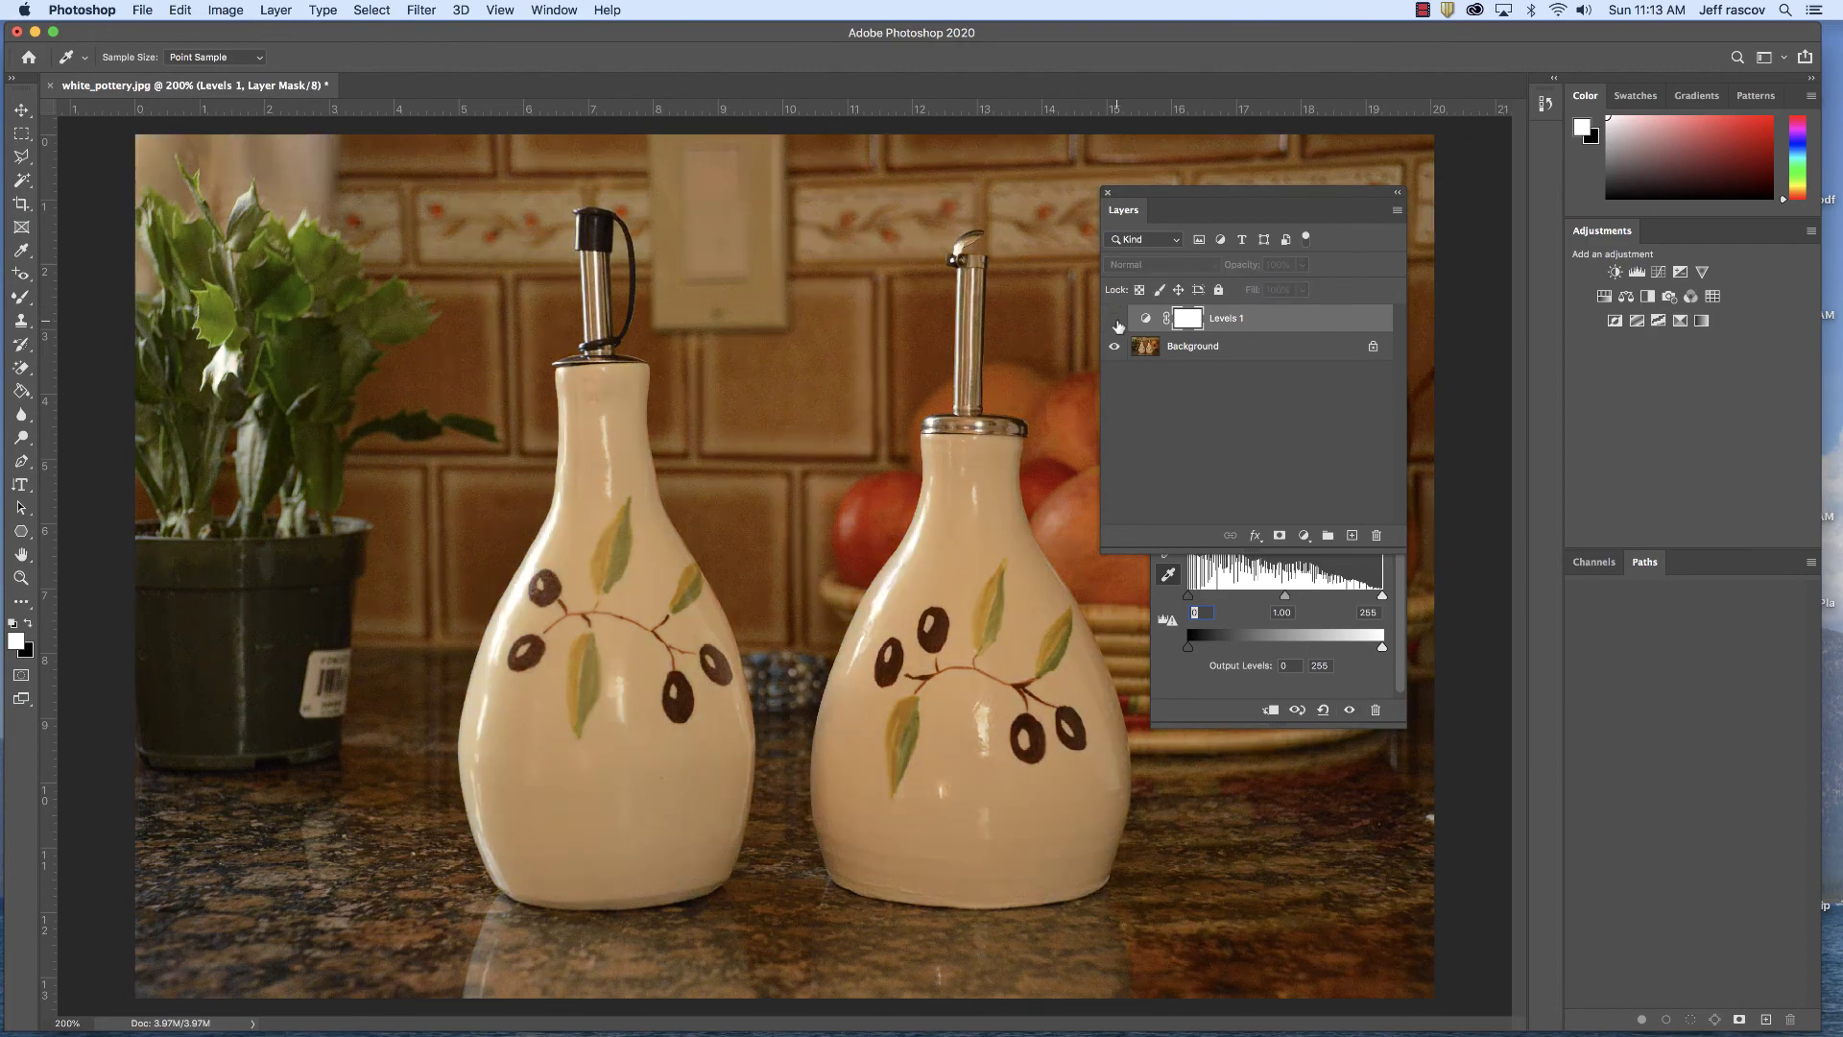
click(1118, 324)
click(1118, 324)
click(1123, 326)
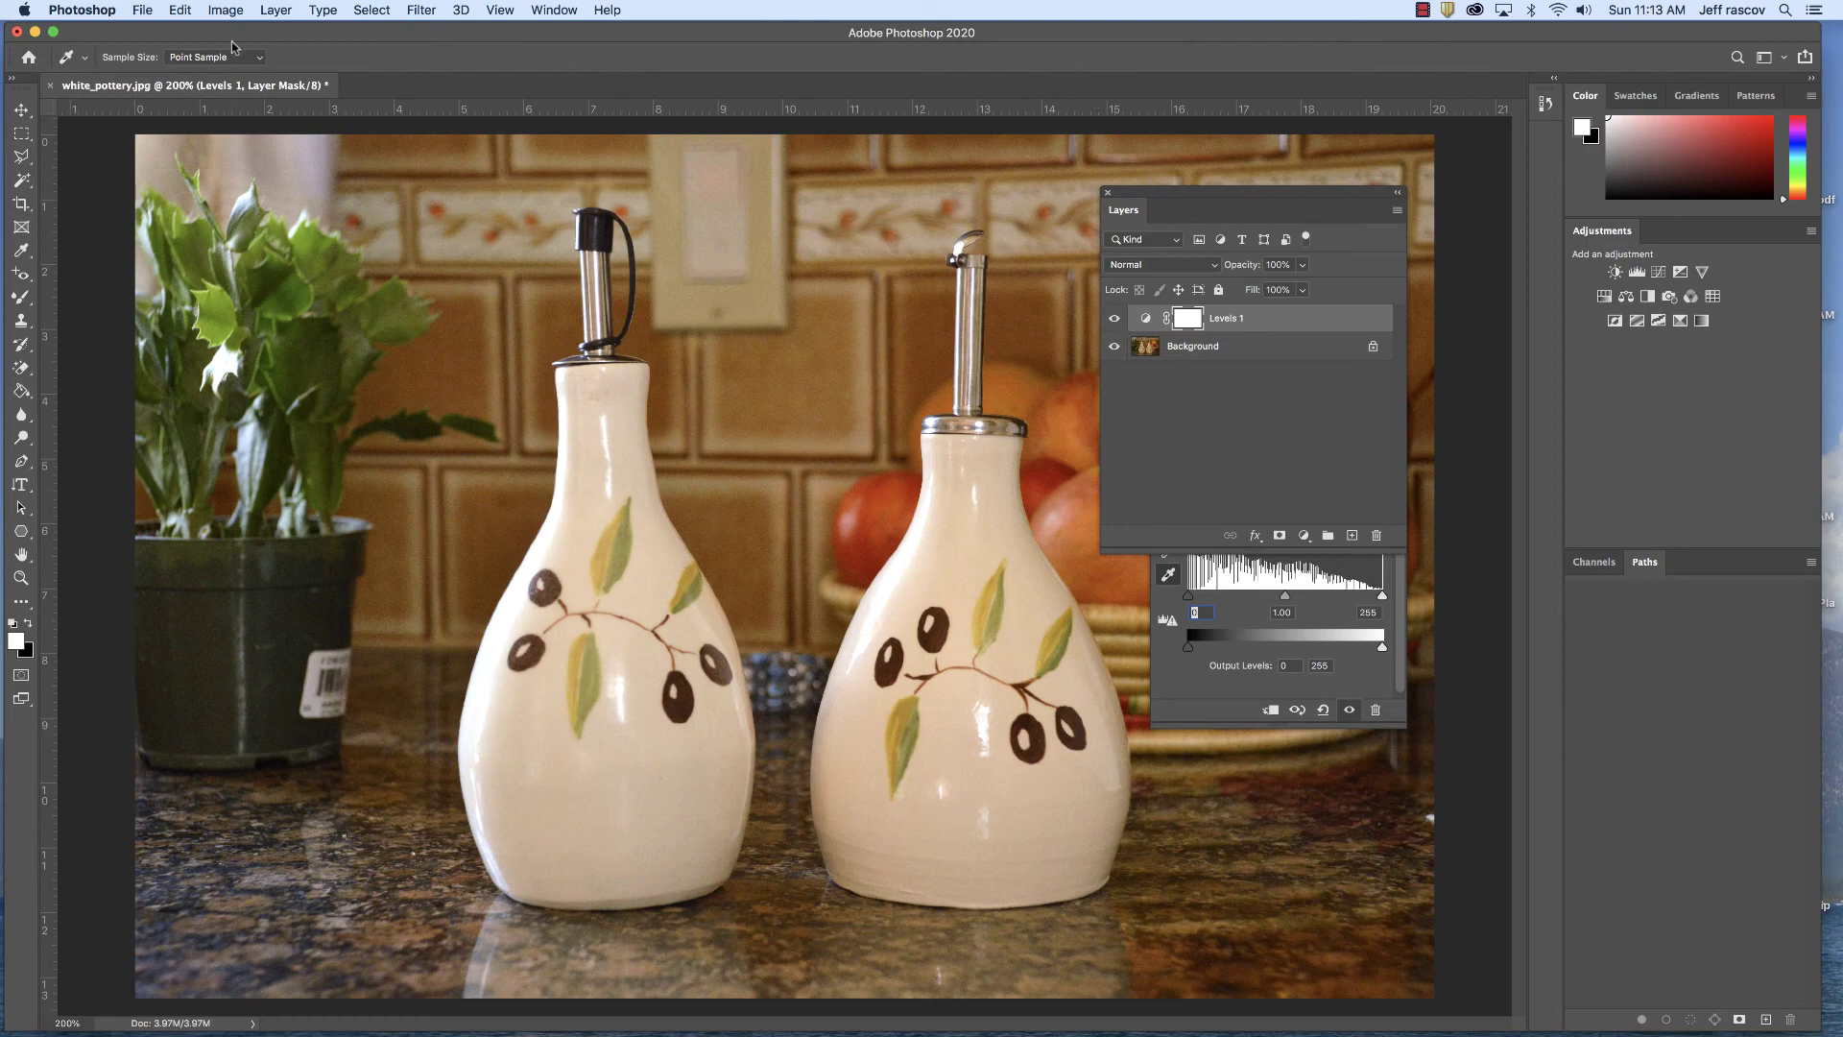
Review the direct image adjustment commands and shift the floating Layers panel partly away from the Levels settings
click(230, 11)
mouse_move(247, 62)
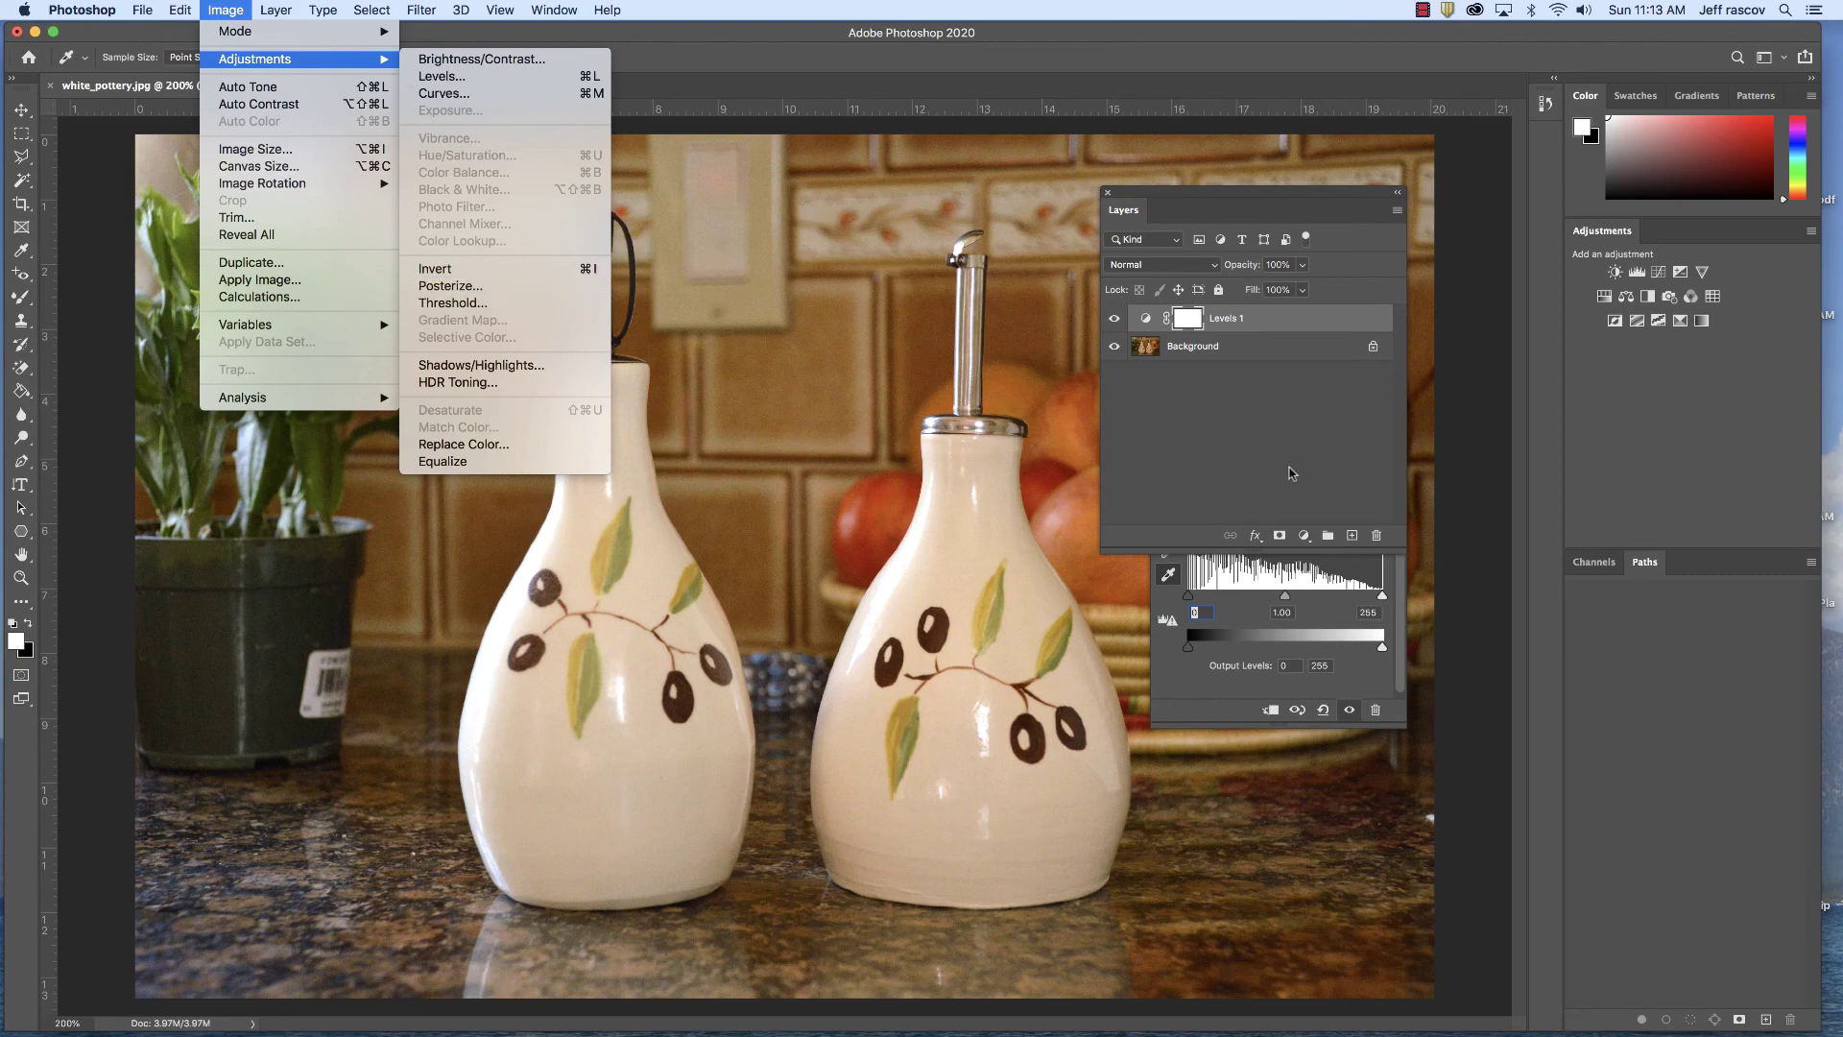
click(1249, 451)
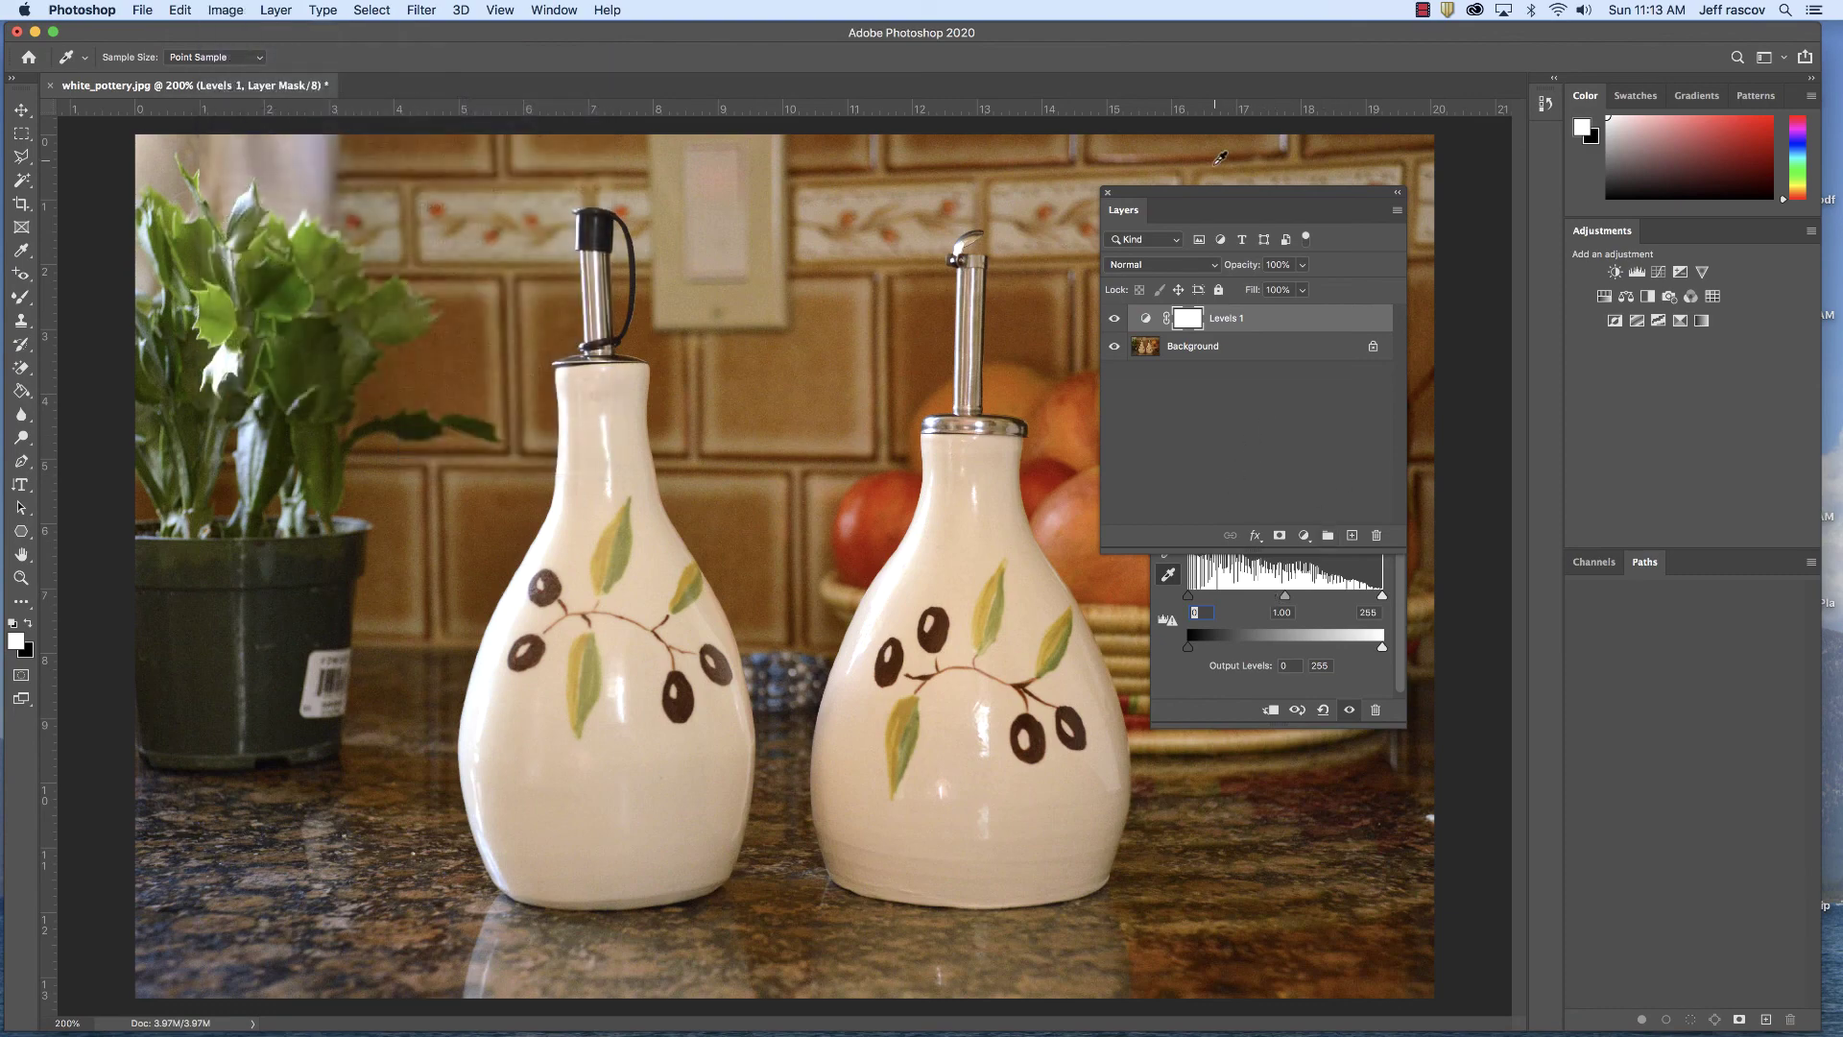
drag(1209, 194, 1180, 170)
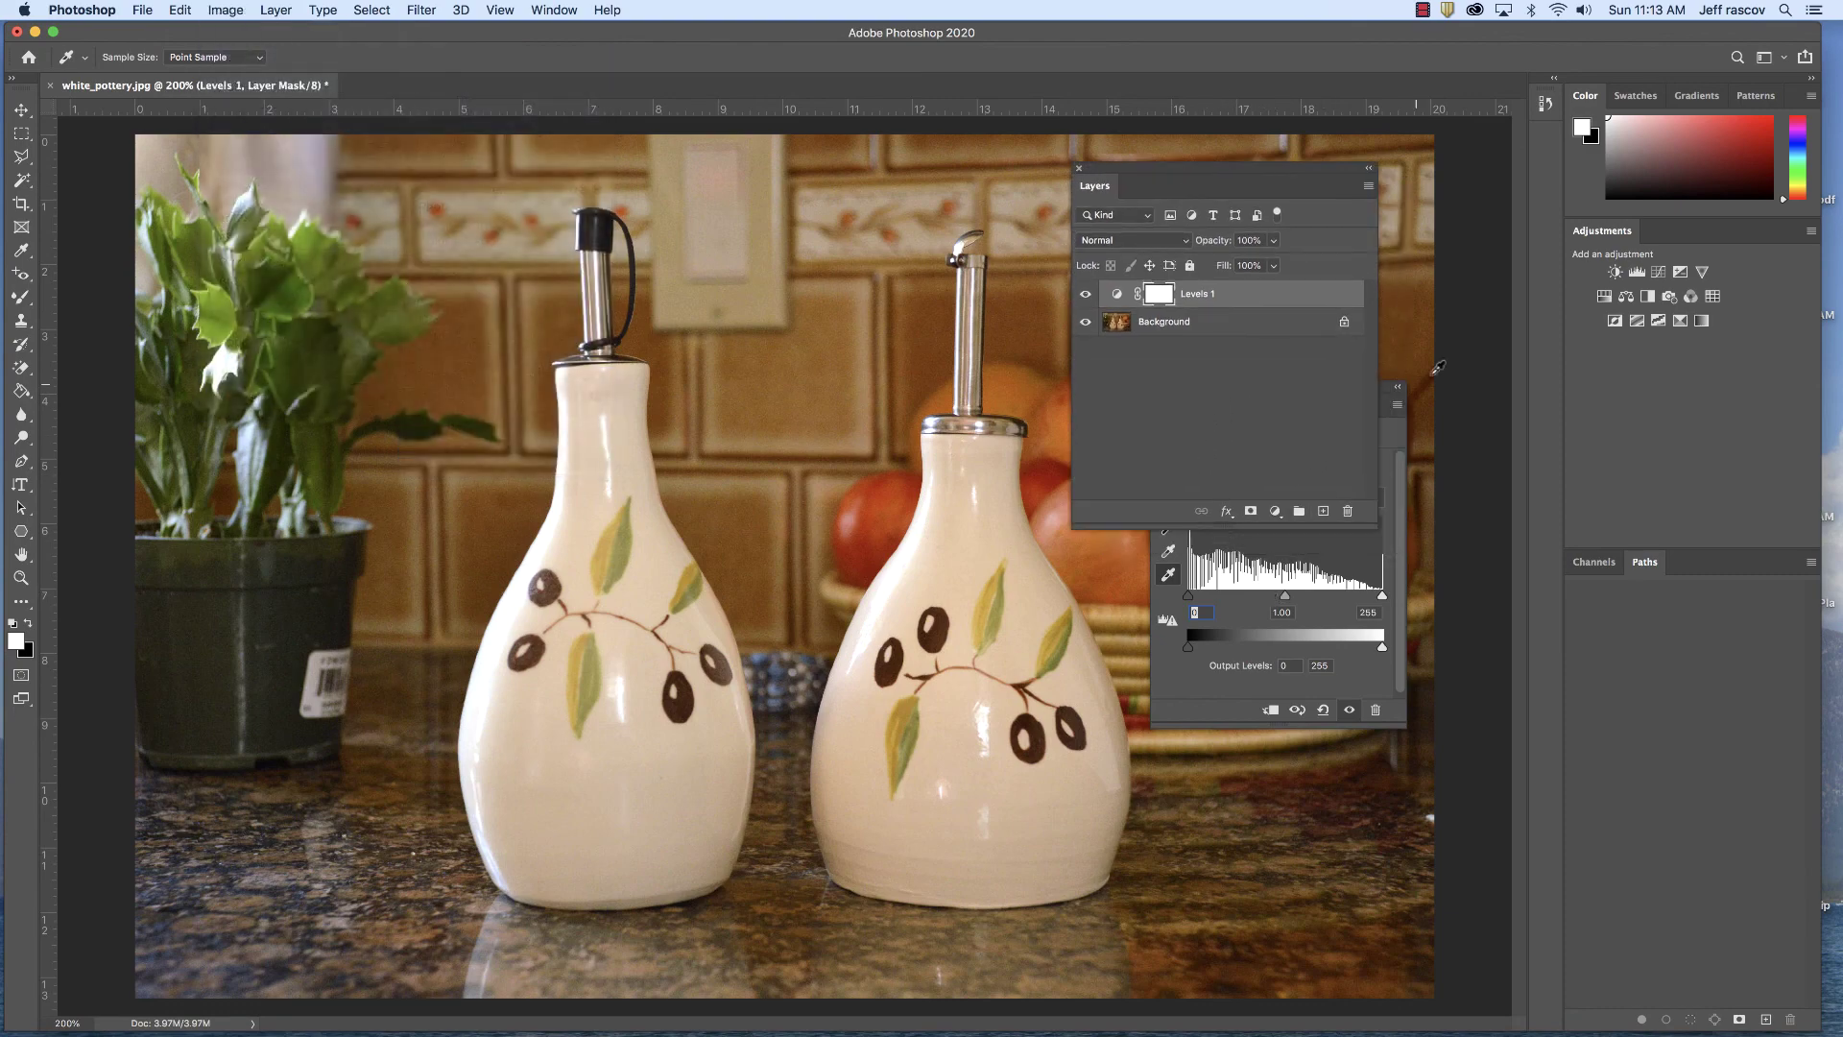
Move the floating Properties panel clear of the Layers panel and review the direct image adjustment commands
click(1389, 403)
drag(1336, 403, 1323, 575)
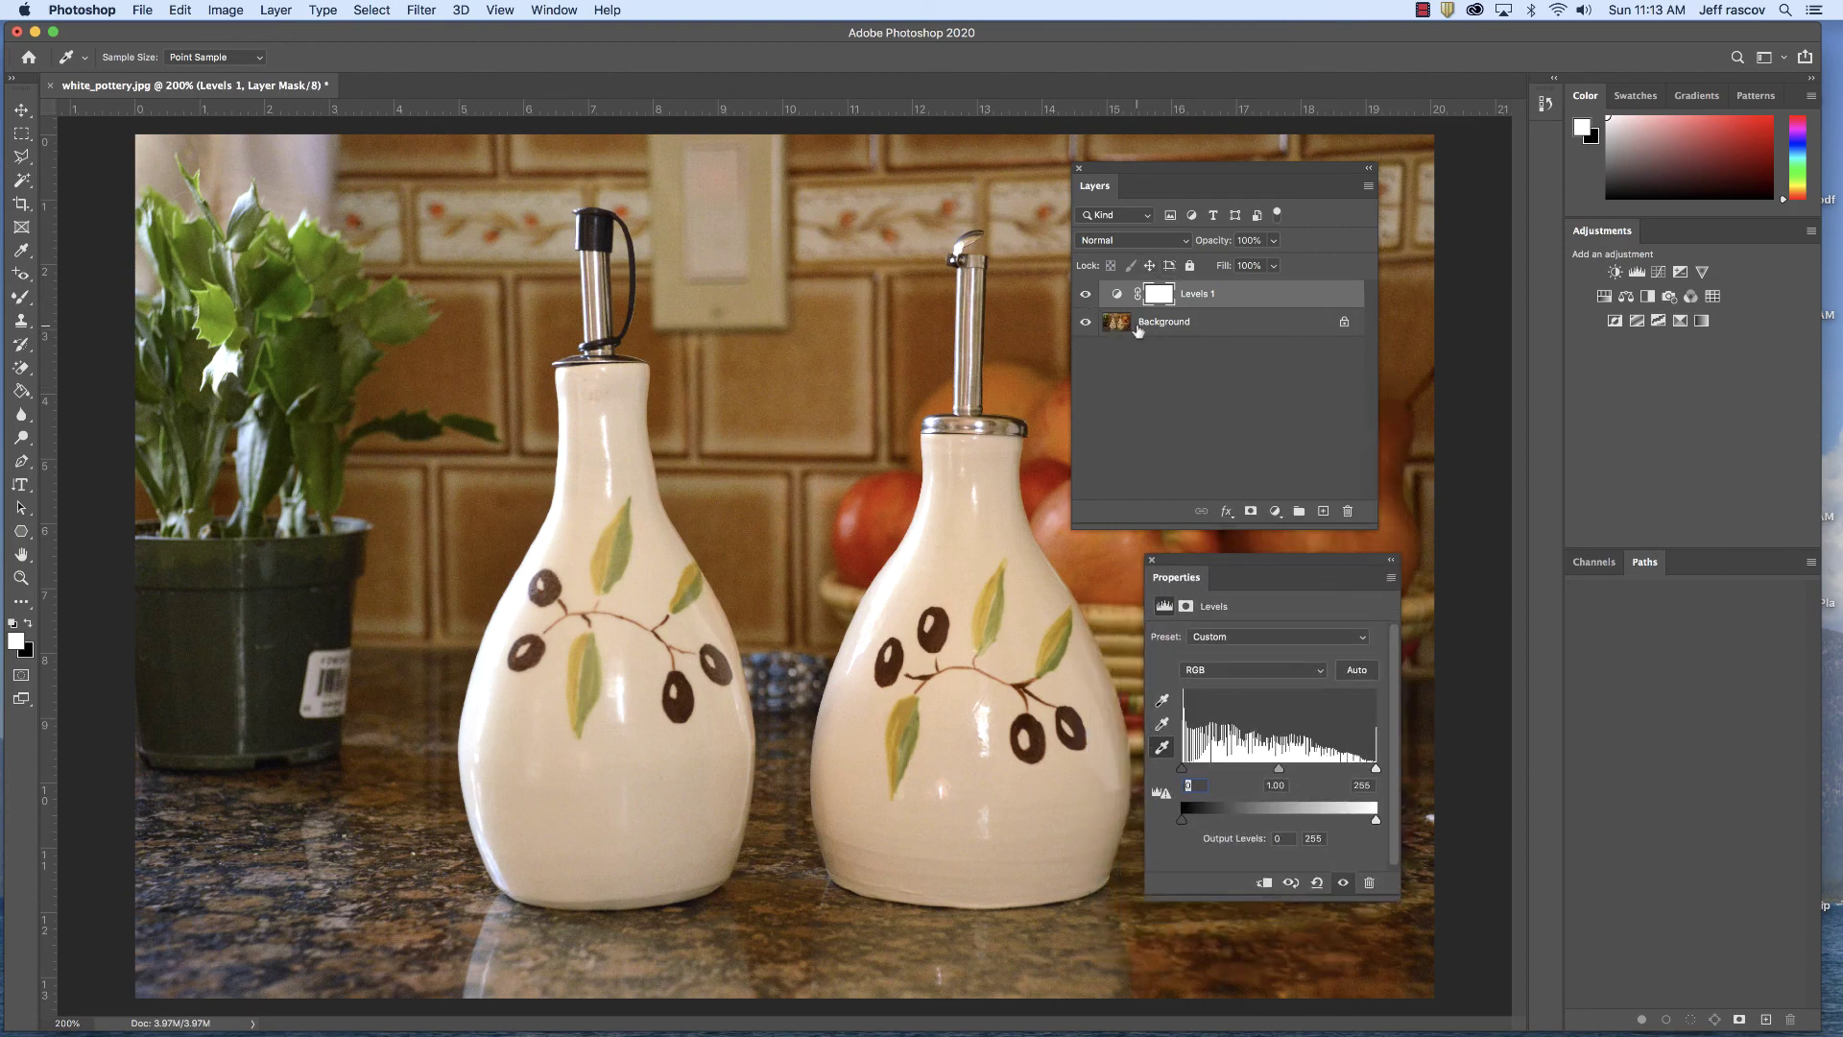
click(1087, 296)
click(1087, 296)
click(234, 12)
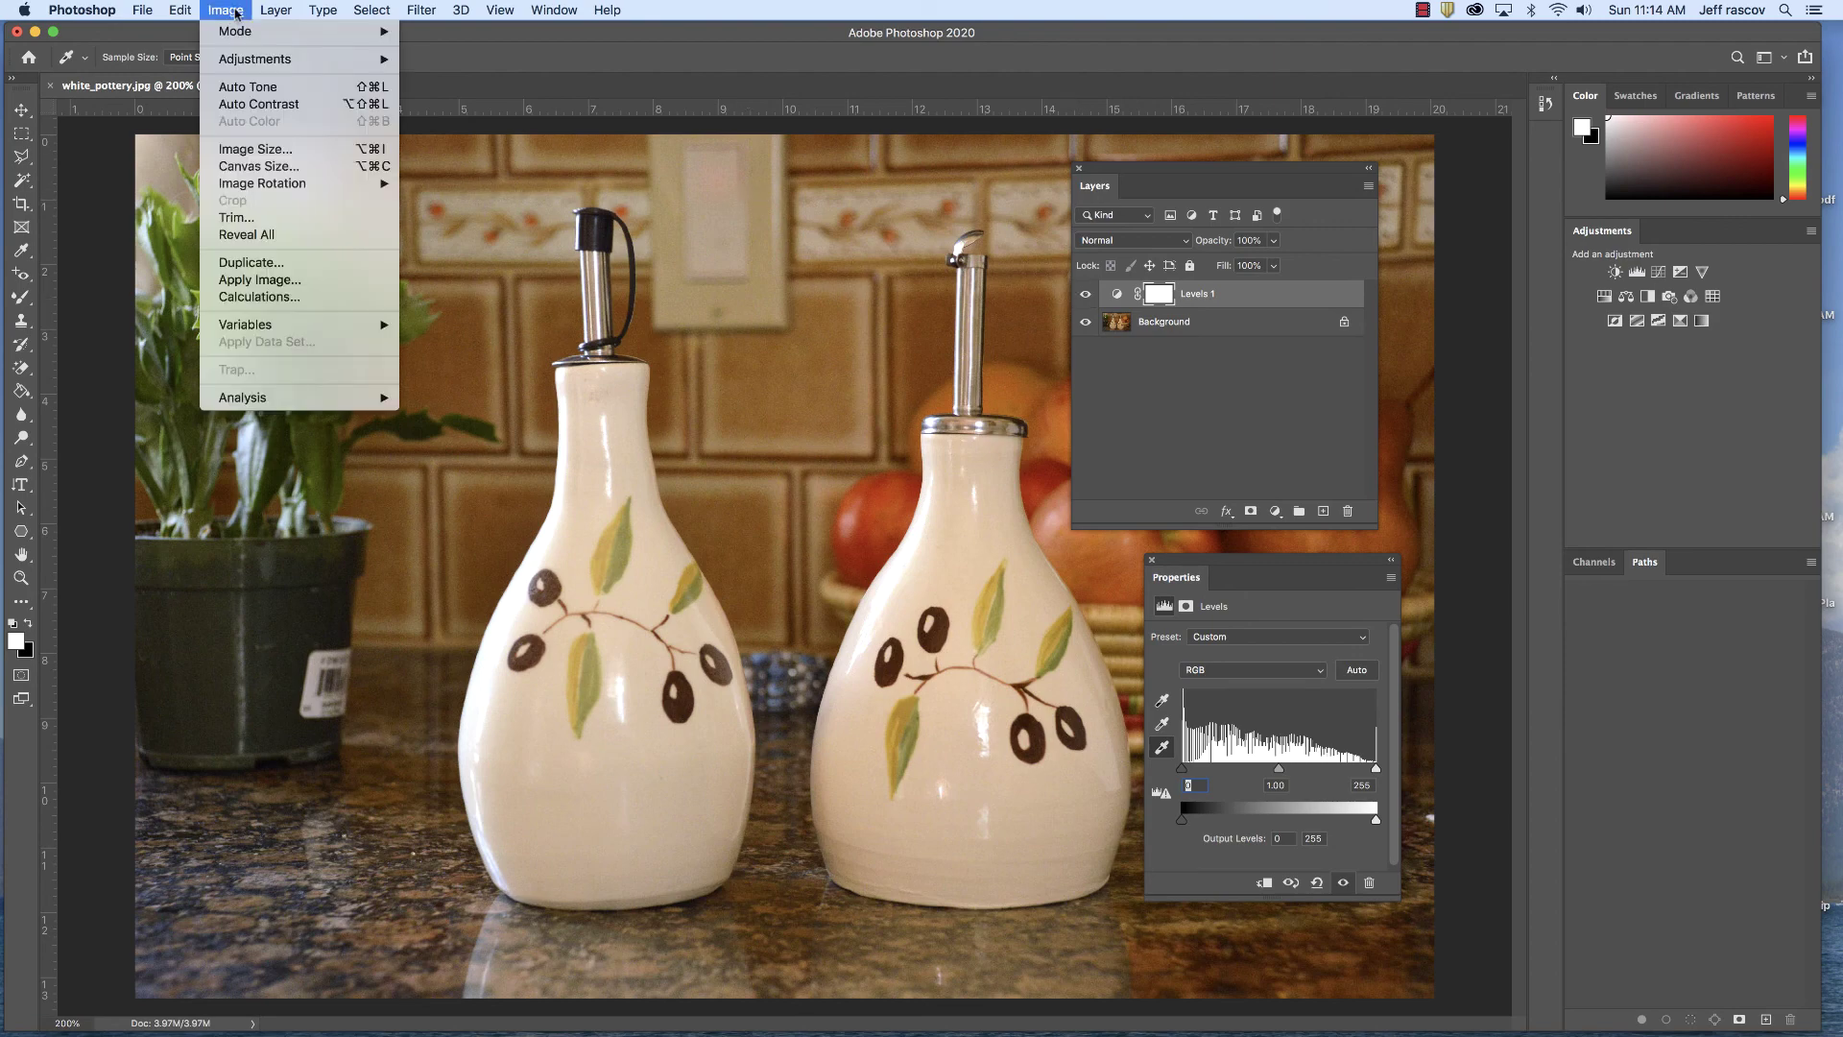
mouse_move(245, 59)
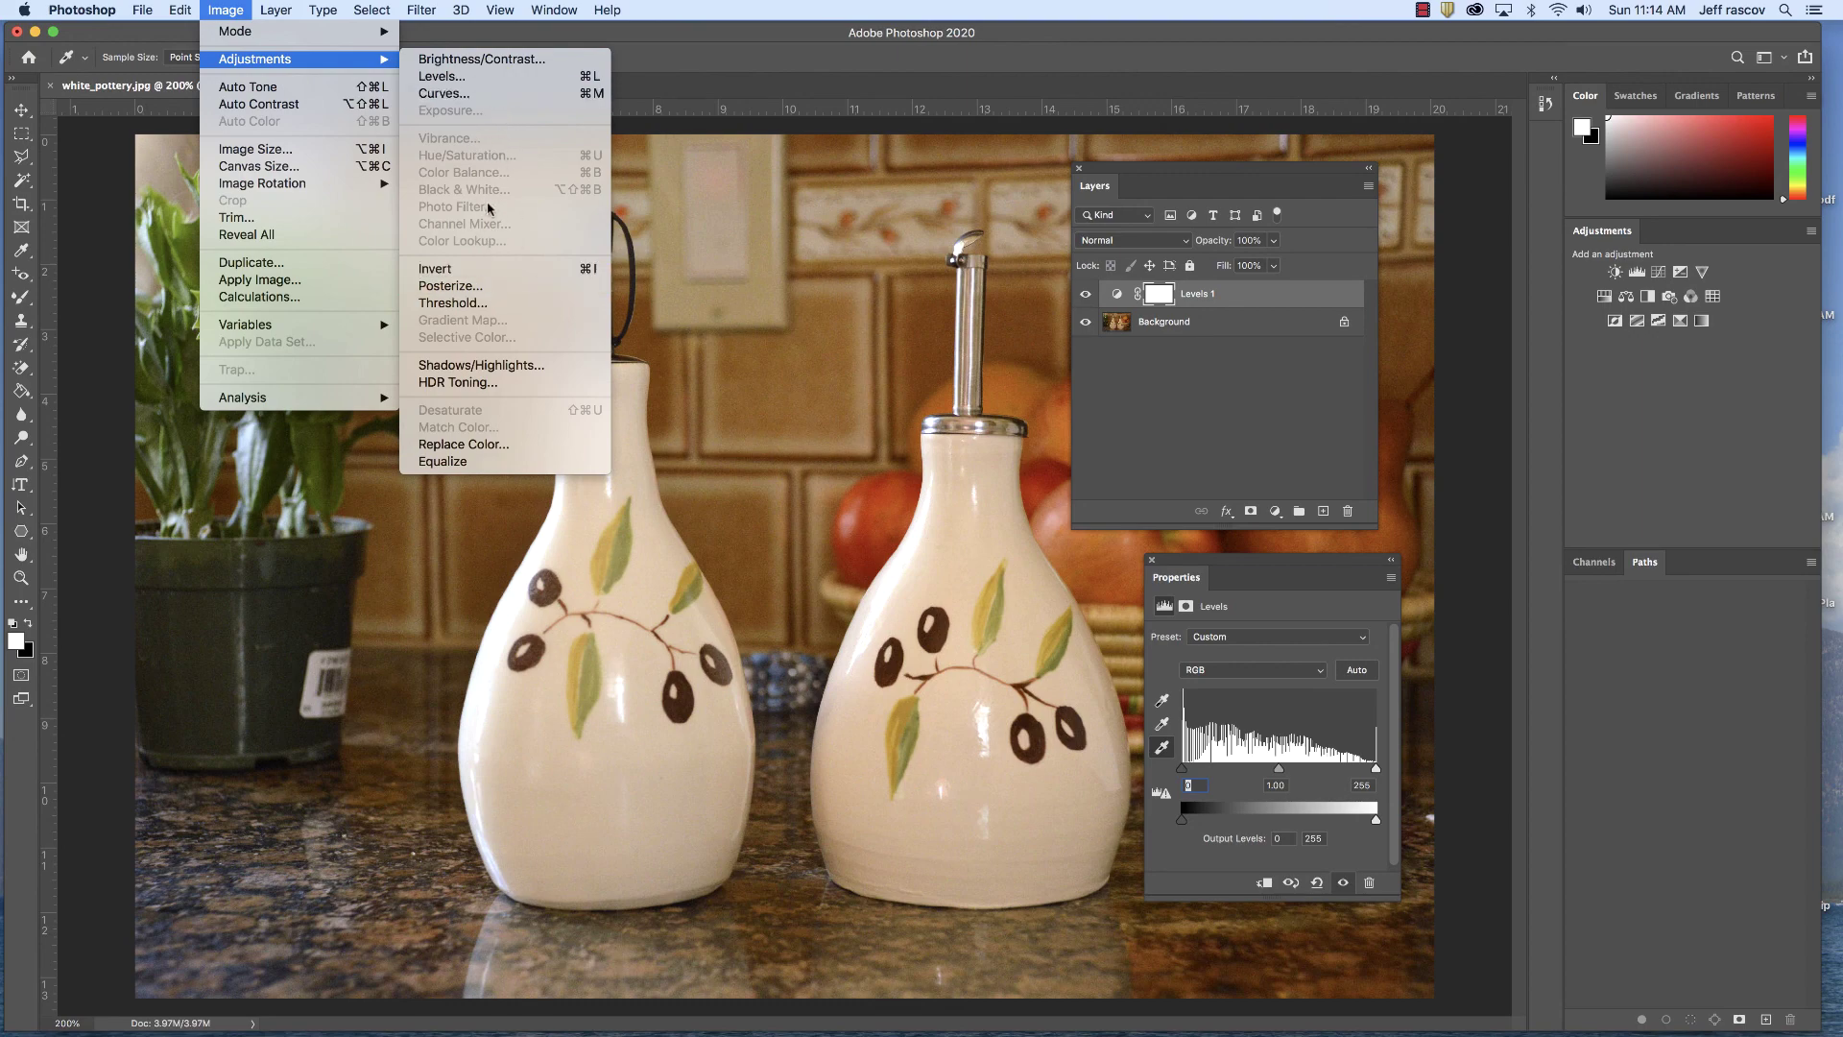
click(1194, 404)
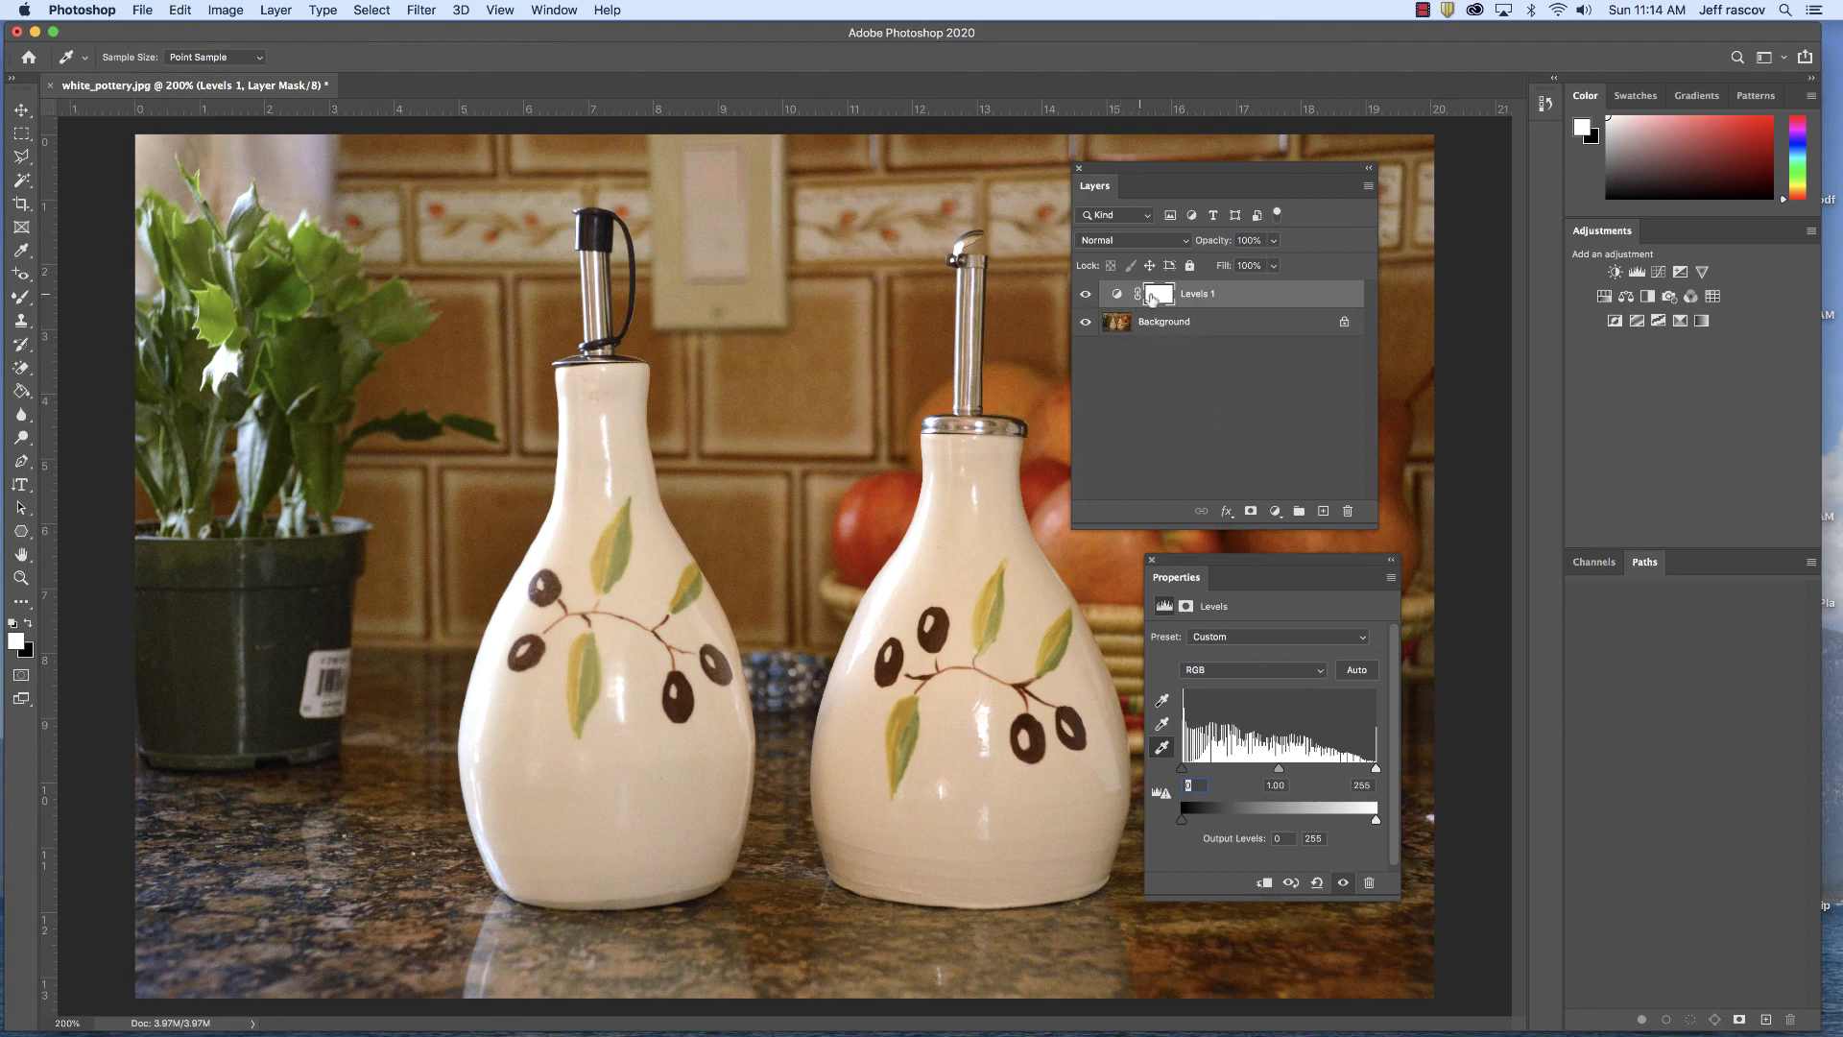
Compare the photo with and without the Levels layer, and raise its black input level slightly to deepen the shadows
click(1087, 295)
click(1087, 296)
click(1087, 297)
click(1088, 297)
drag(1182, 769, 1191, 768)
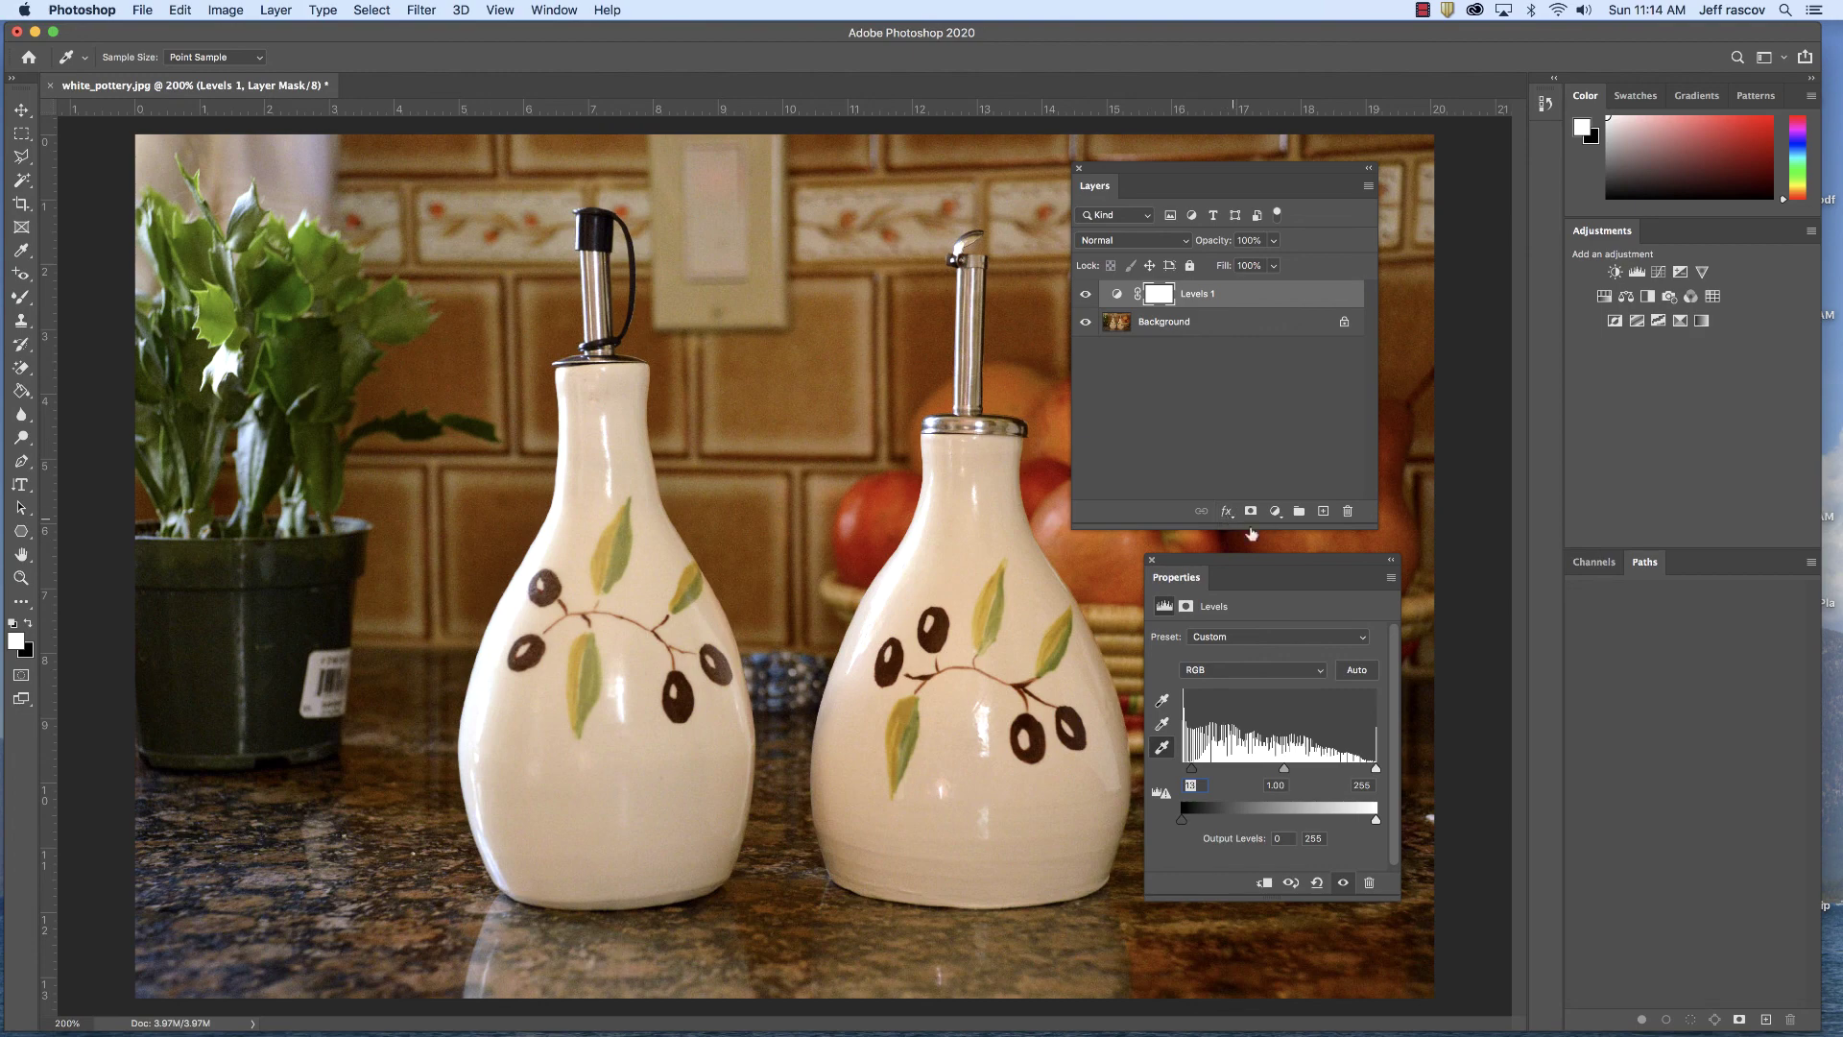
Add a Photo Filter adjustment layer above the Levels layer and set its filter to Cooling Filter (80)
click(1276, 513)
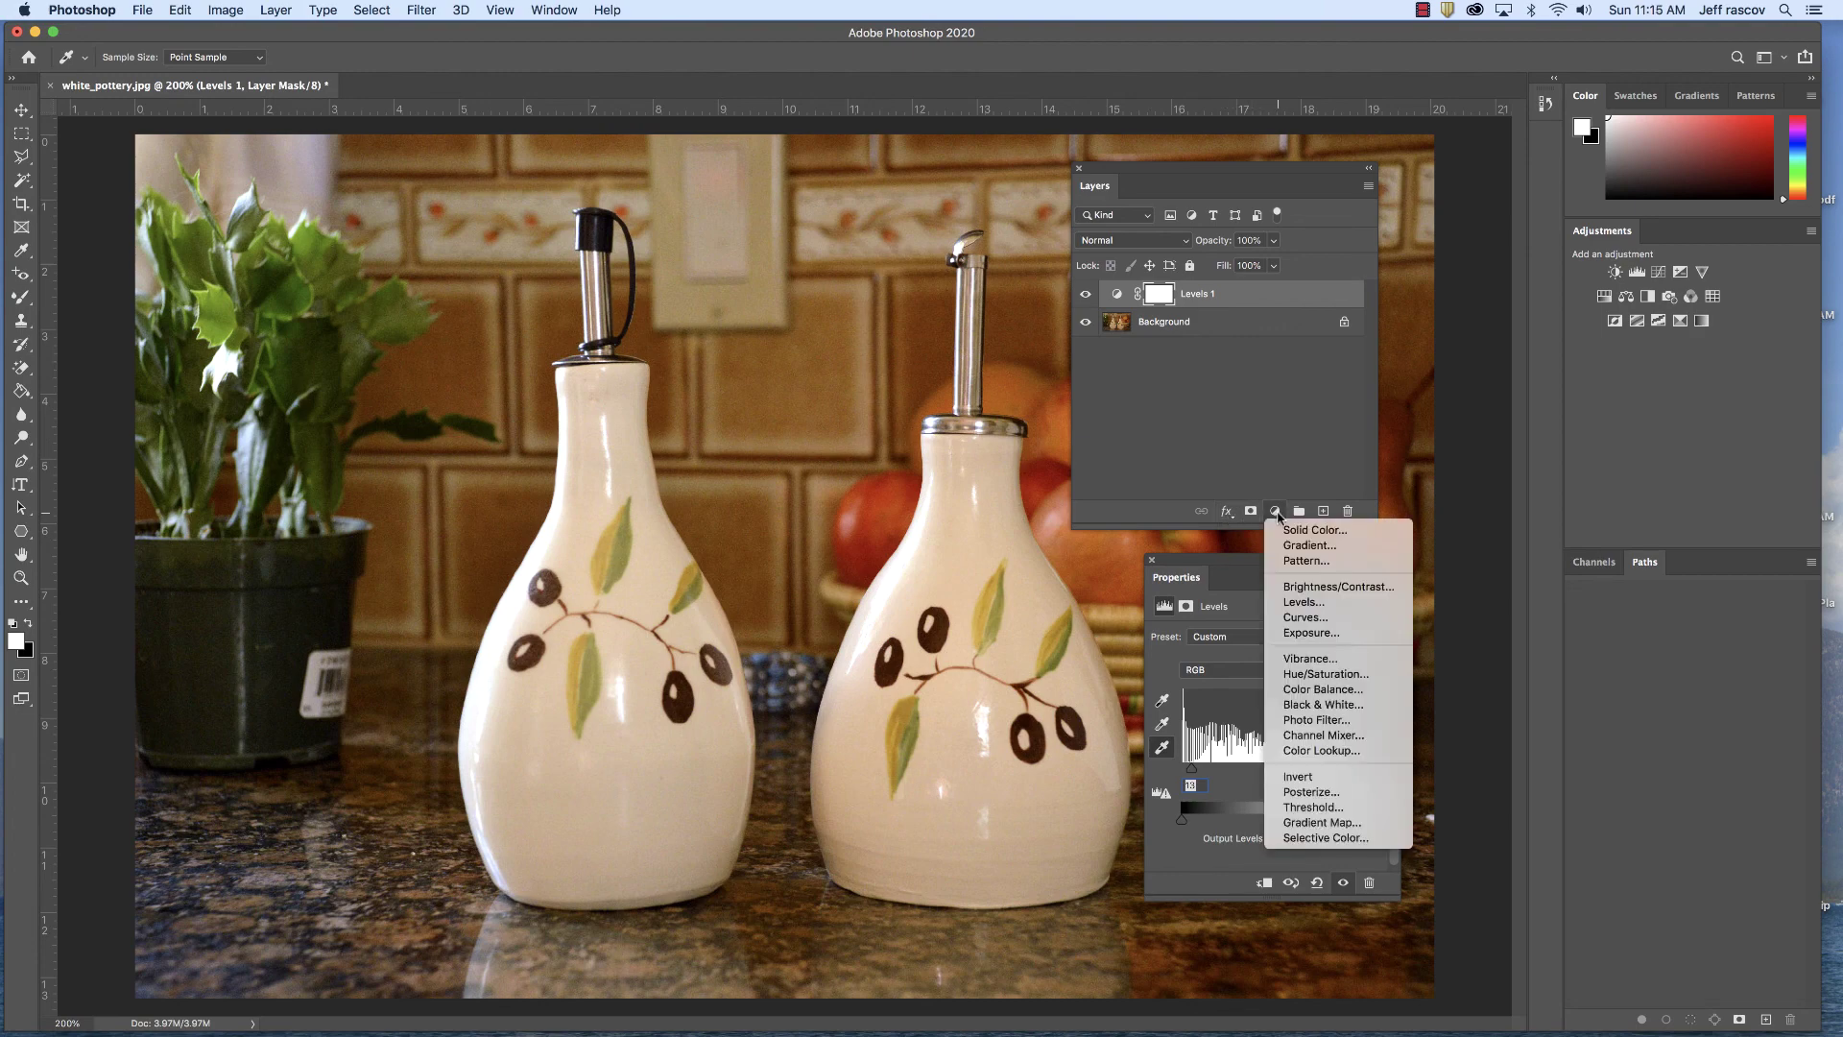
click(1323, 722)
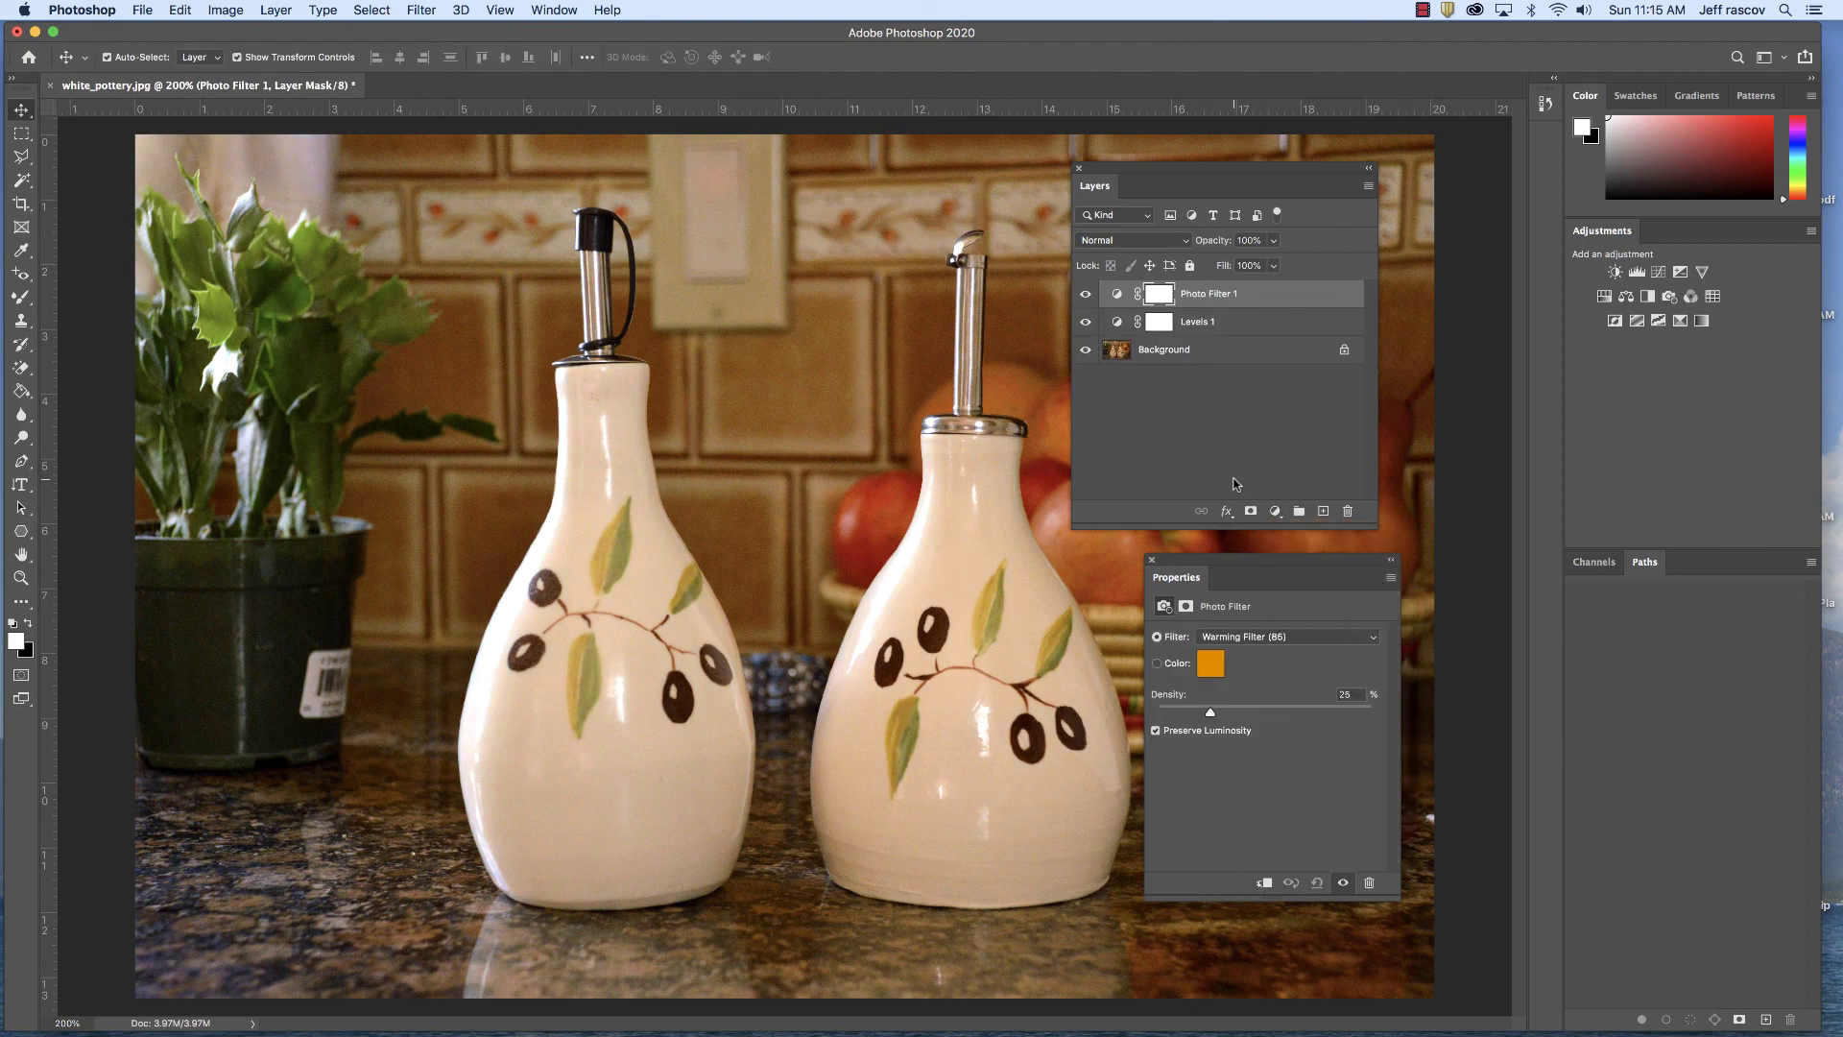
click(1271, 646)
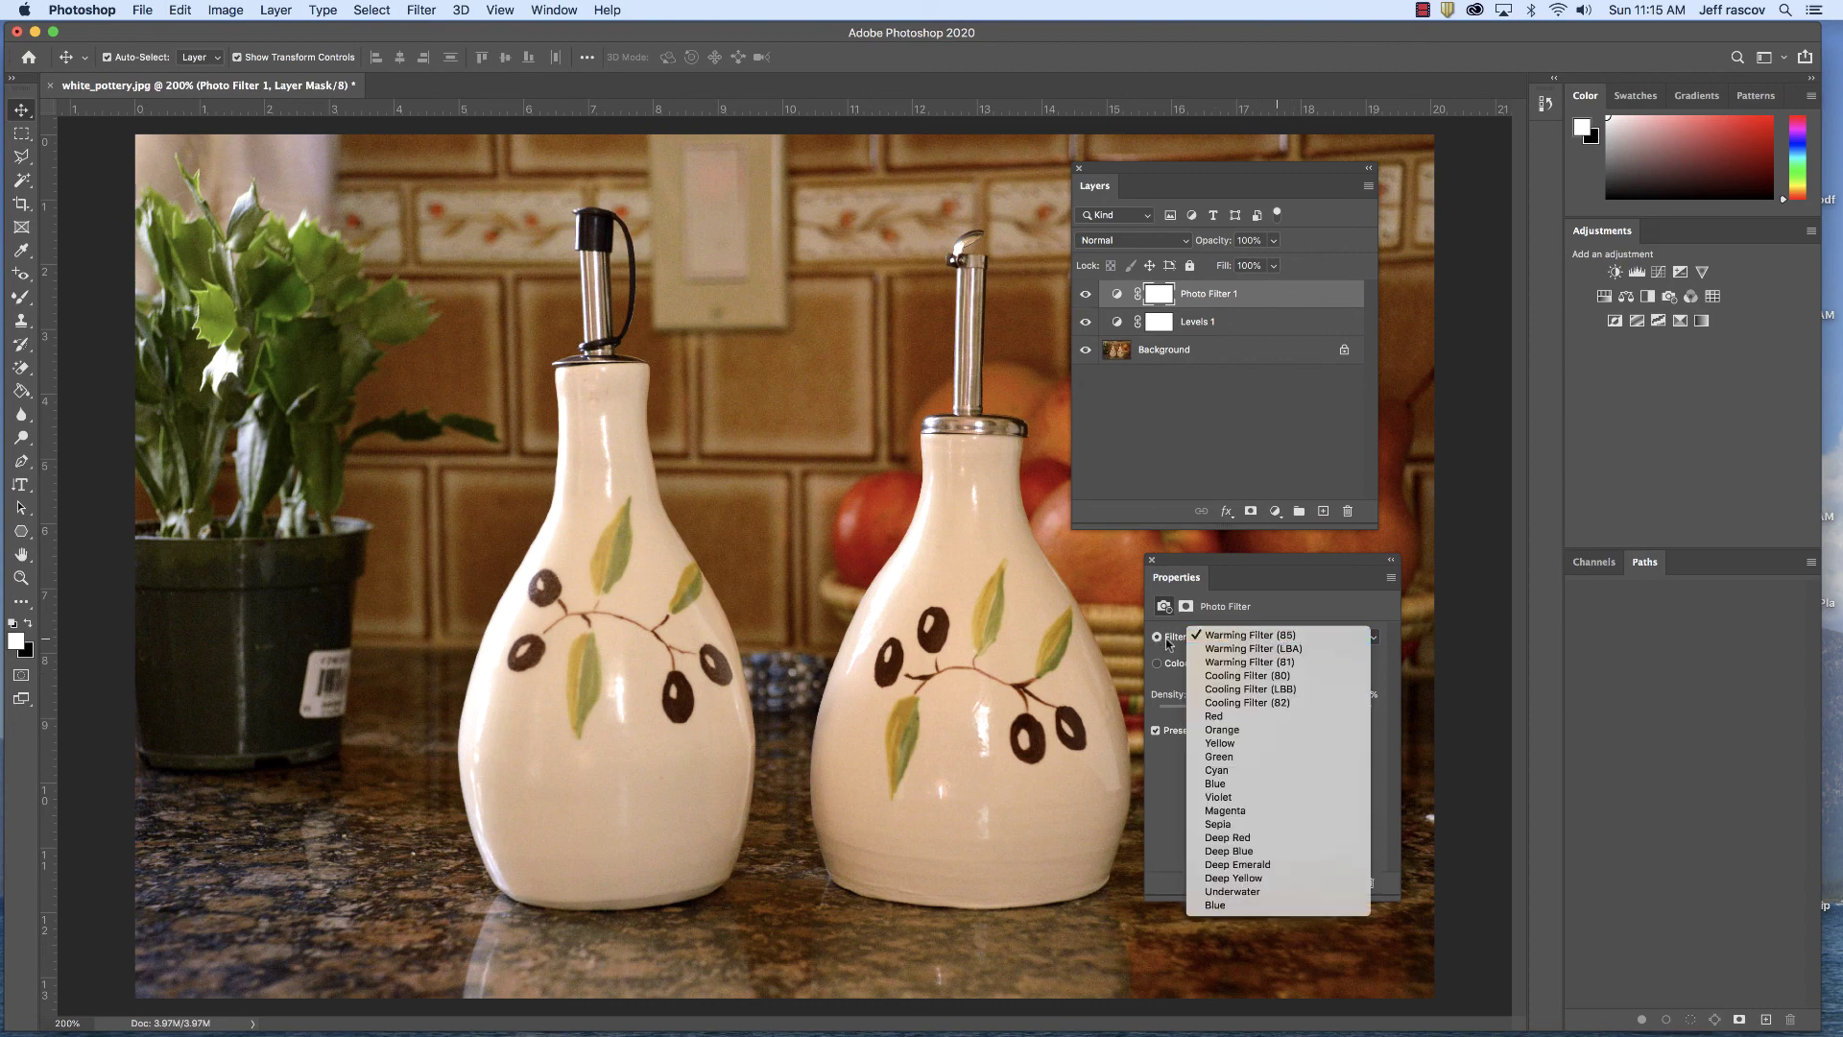
click(1276, 637)
click(1261, 639)
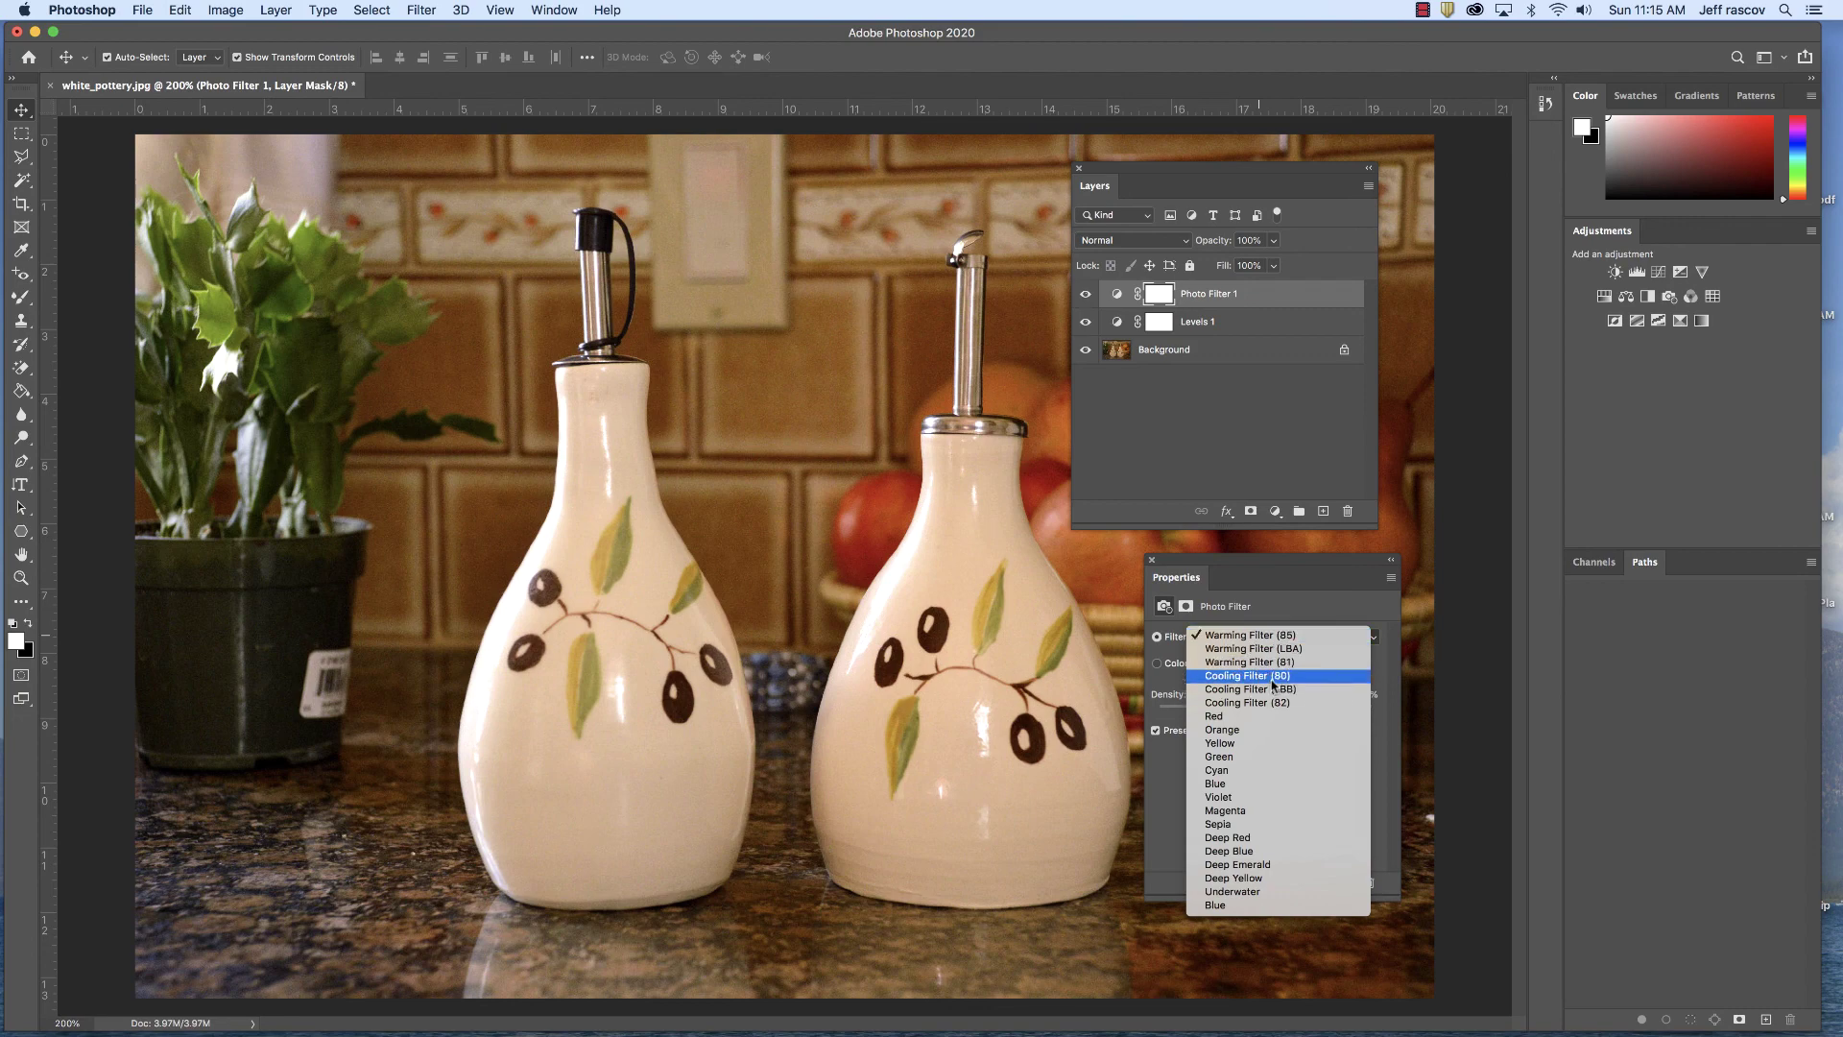
click(1271, 676)
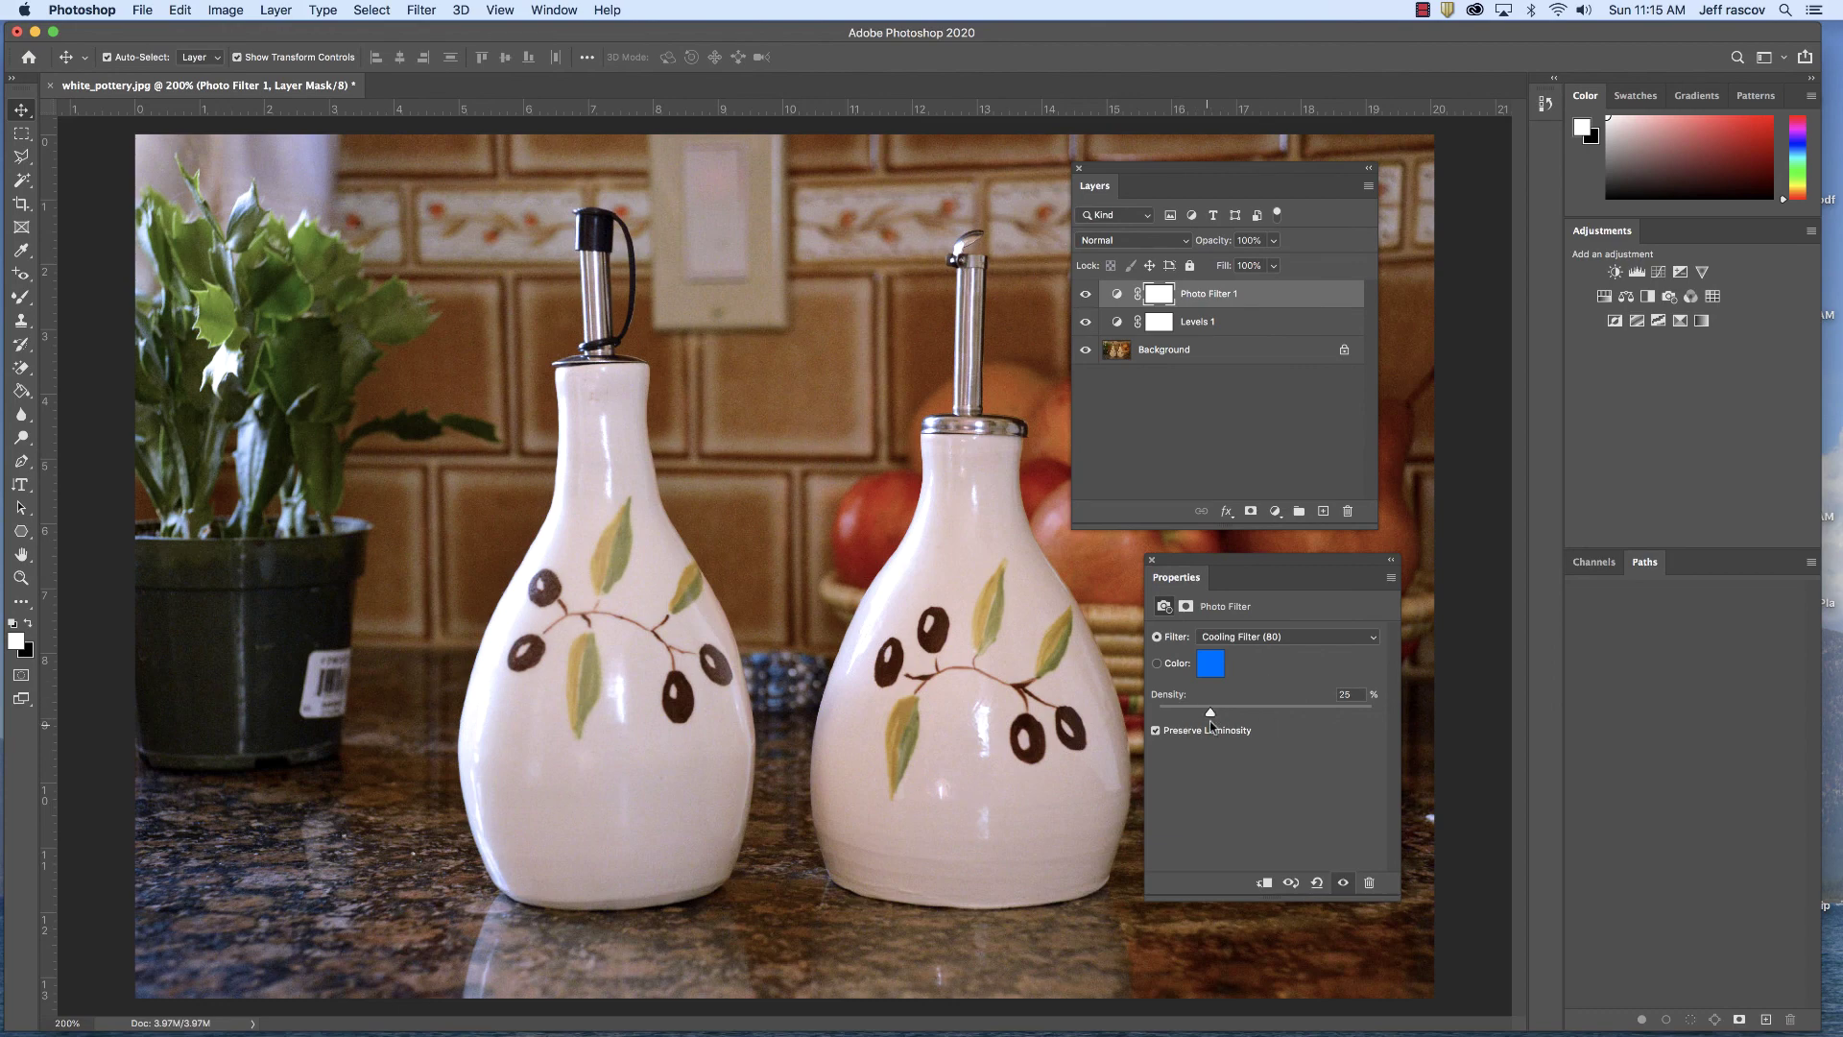
Reduce the photo filter's density to 14% and keep Cooling Filter (80) as its filter
drag(1209, 713, 1187, 715)
click(1255, 640)
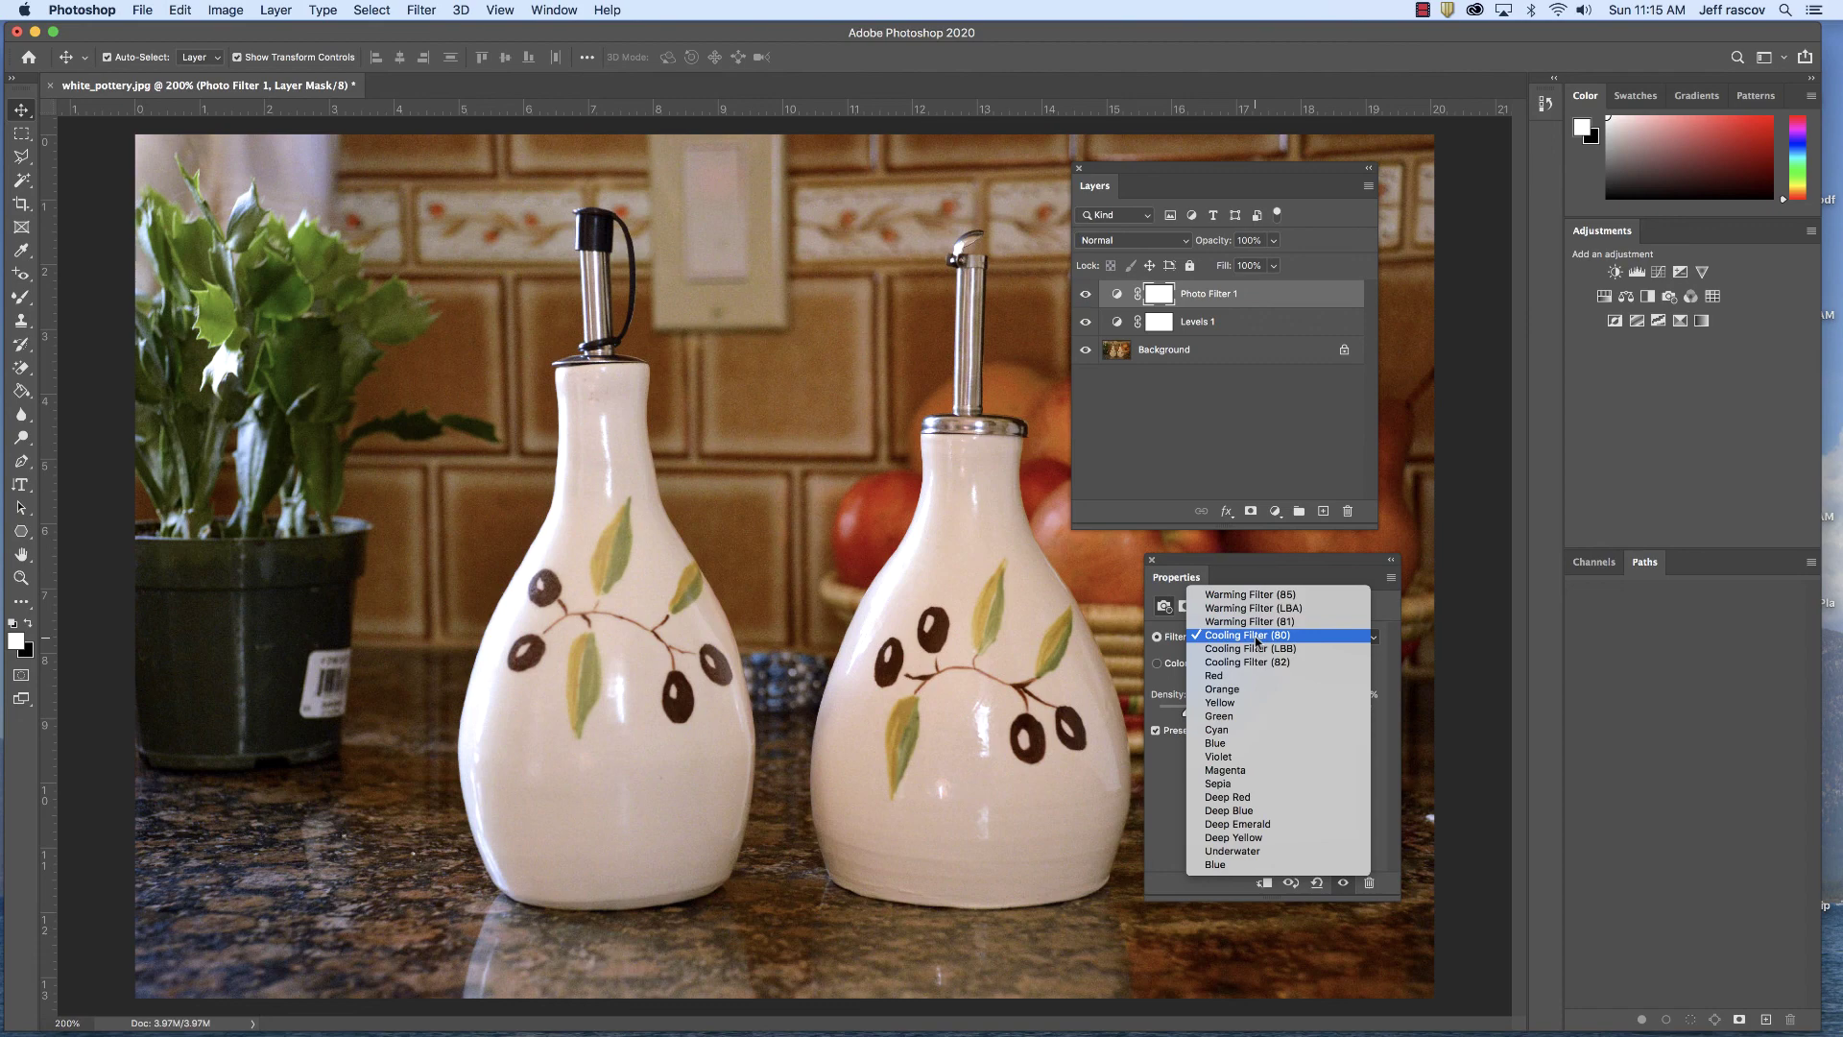
click(1255, 636)
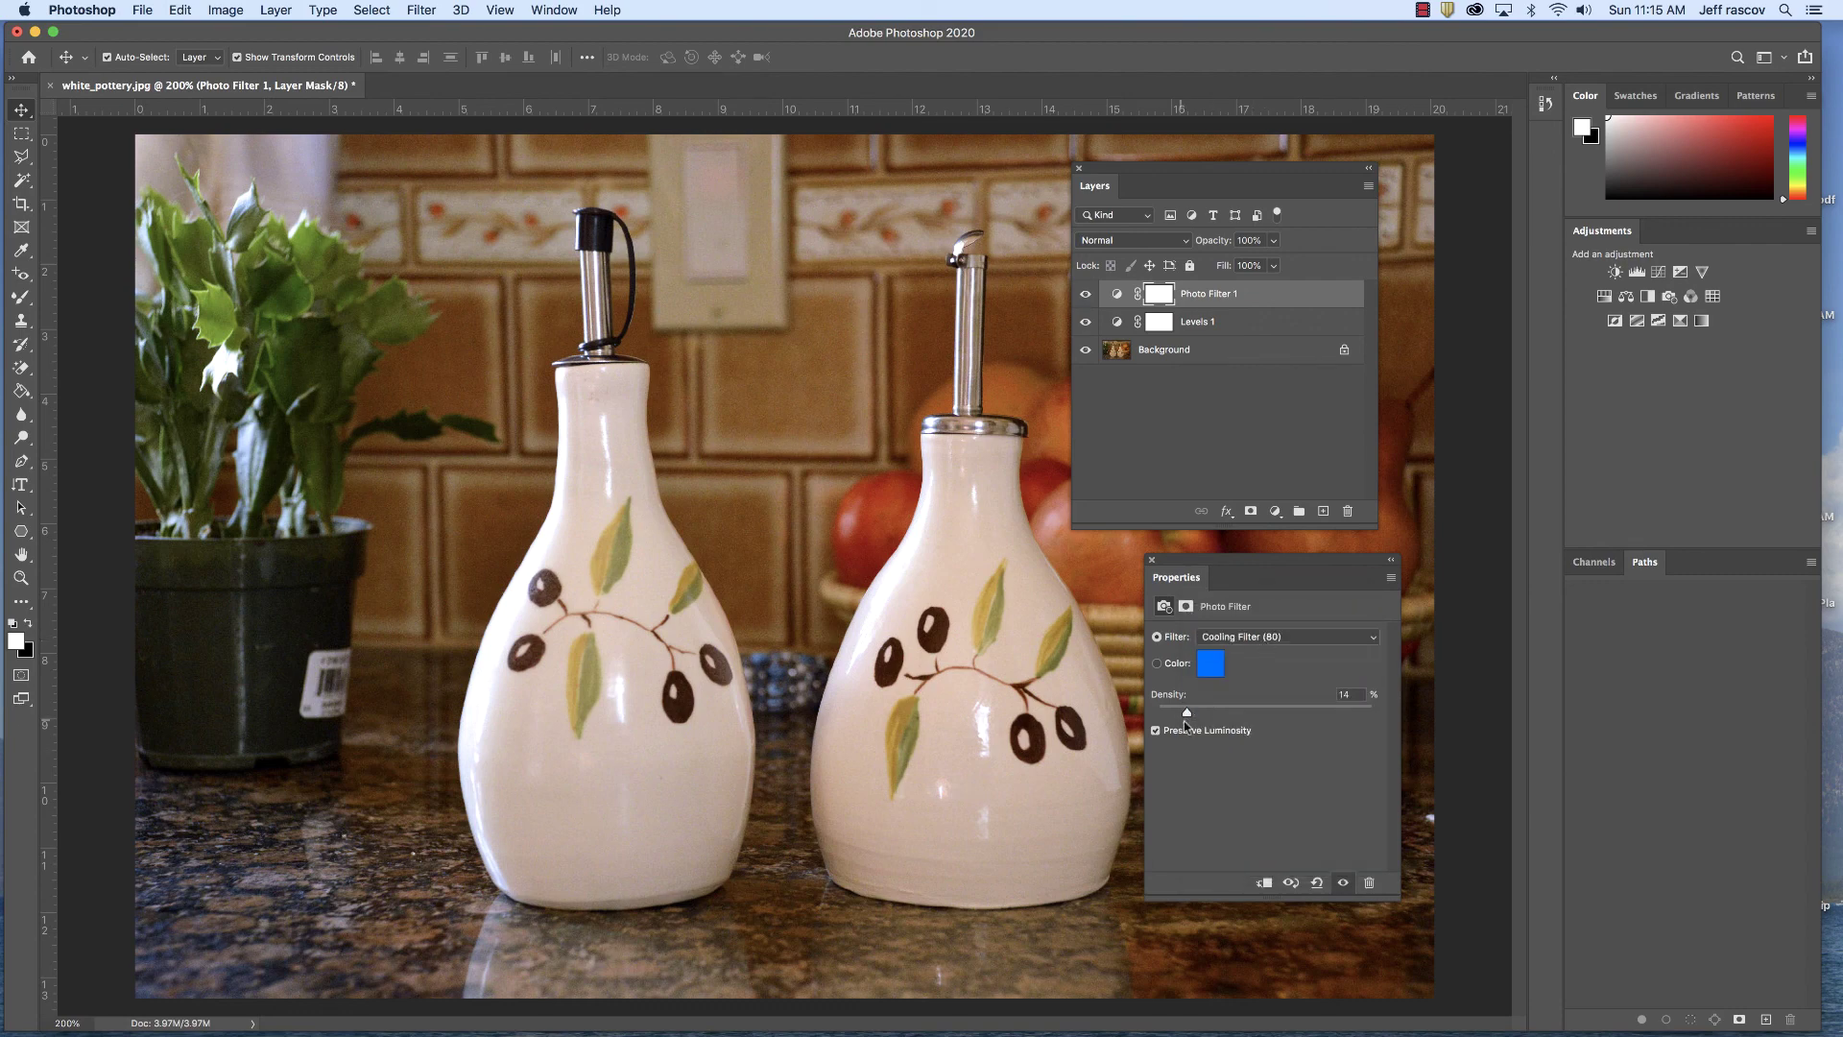
Toggle the Photo Filter layer's visibility repeatedly to compare the photo with and without the cooling effect, leaving the layer shown
click(1085, 293)
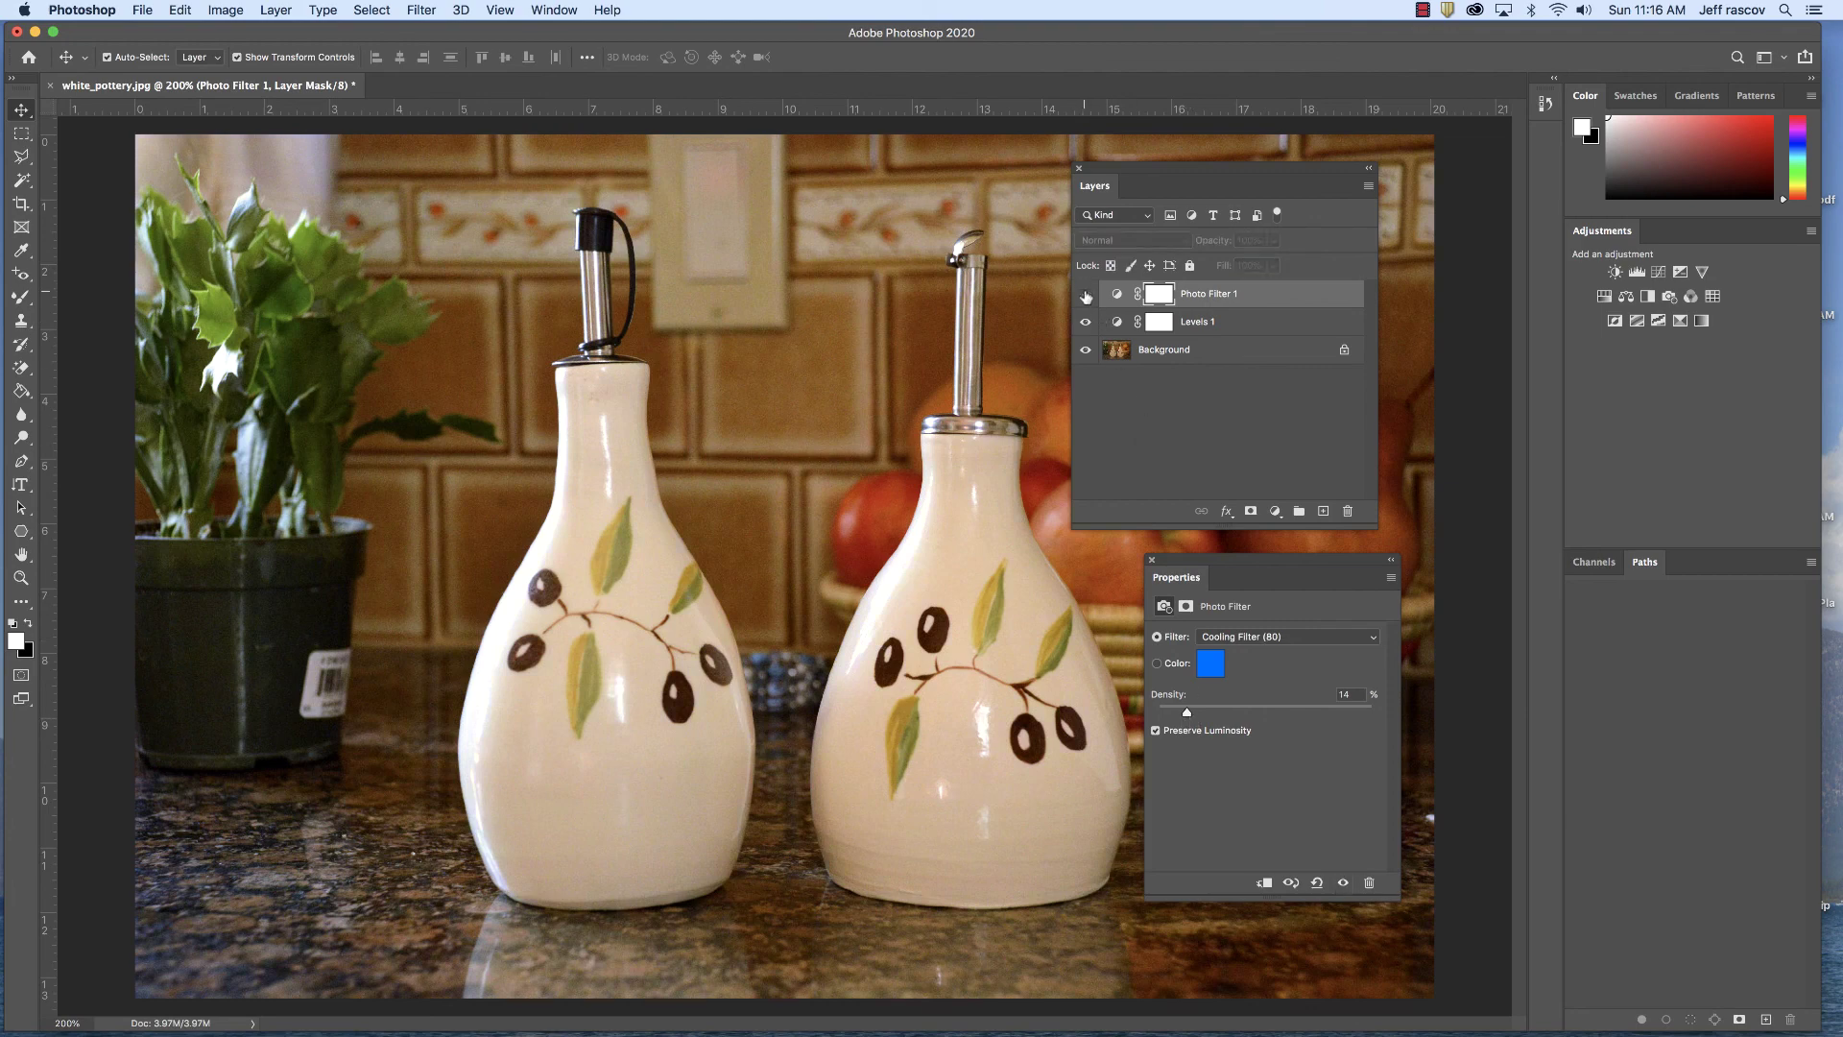
click(1086, 294)
click(1085, 294)
click(1087, 295)
click(1088, 294)
click(1087, 295)
click(1088, 294)
click(1087, 294)
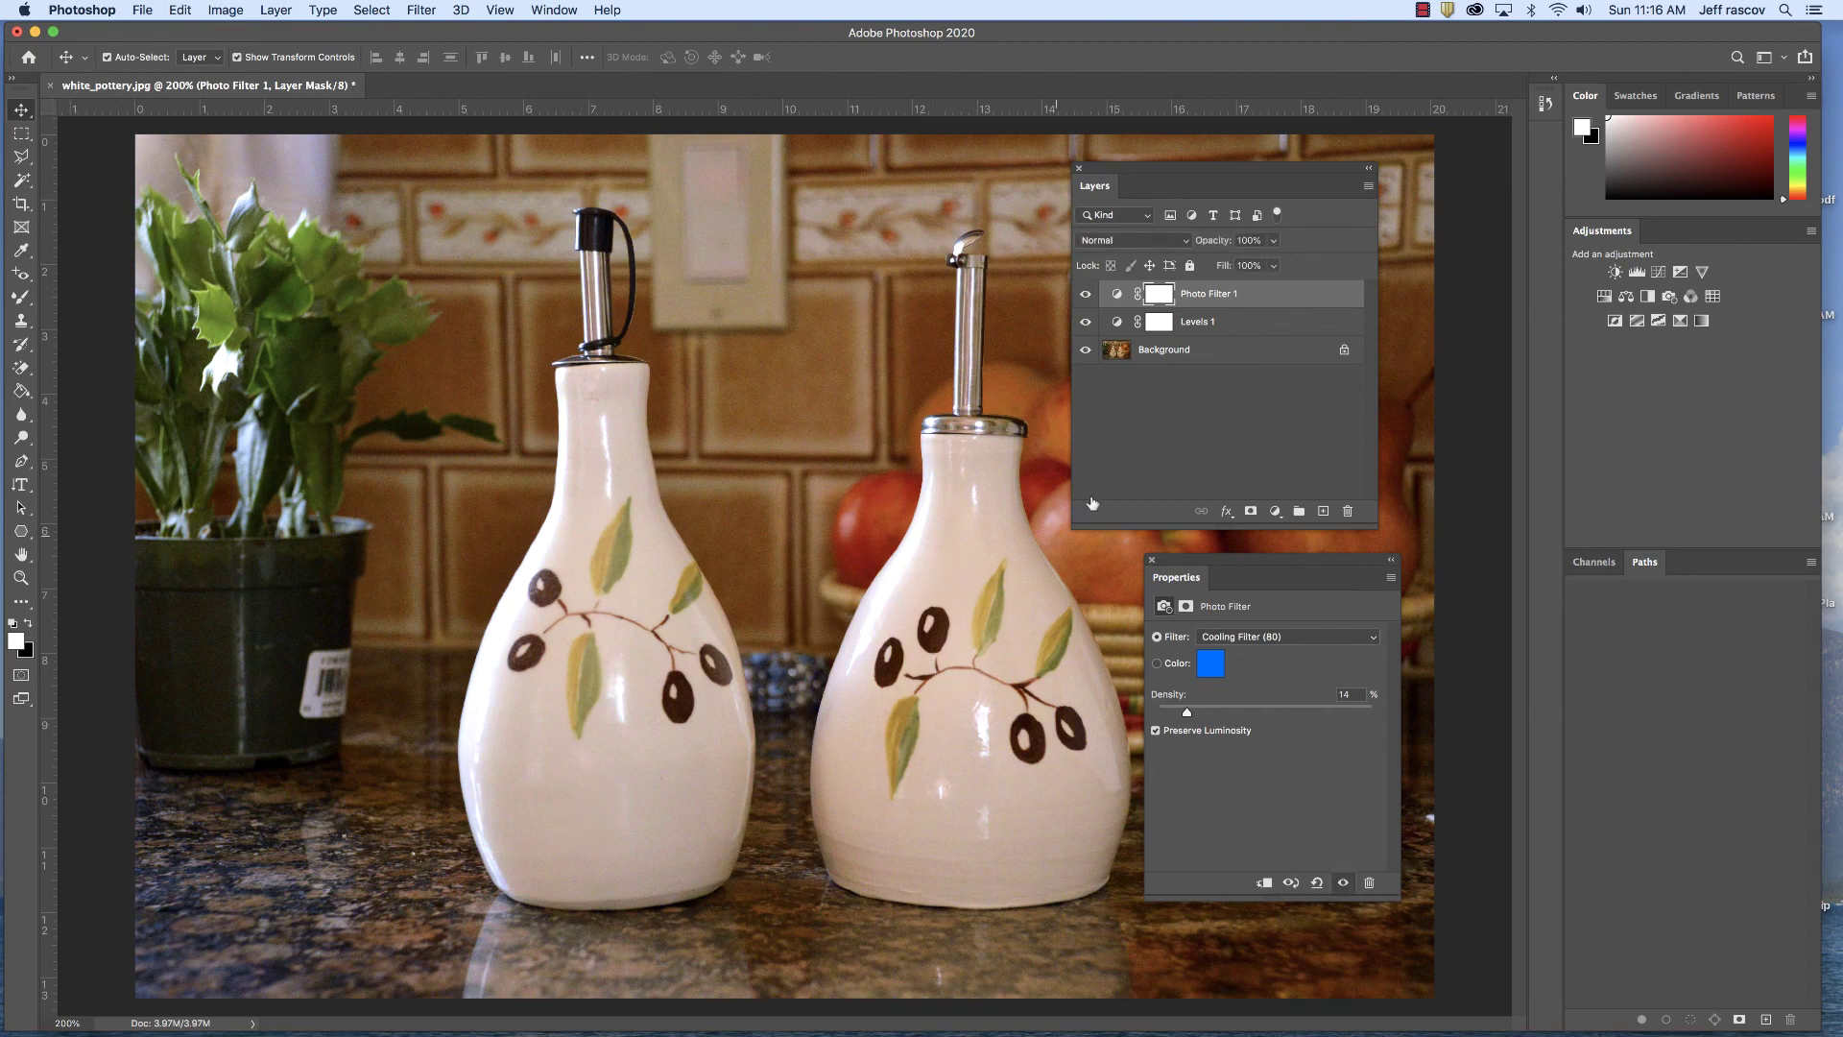
click(1087, 294)
click(1087, 294)
click(1088, 296)
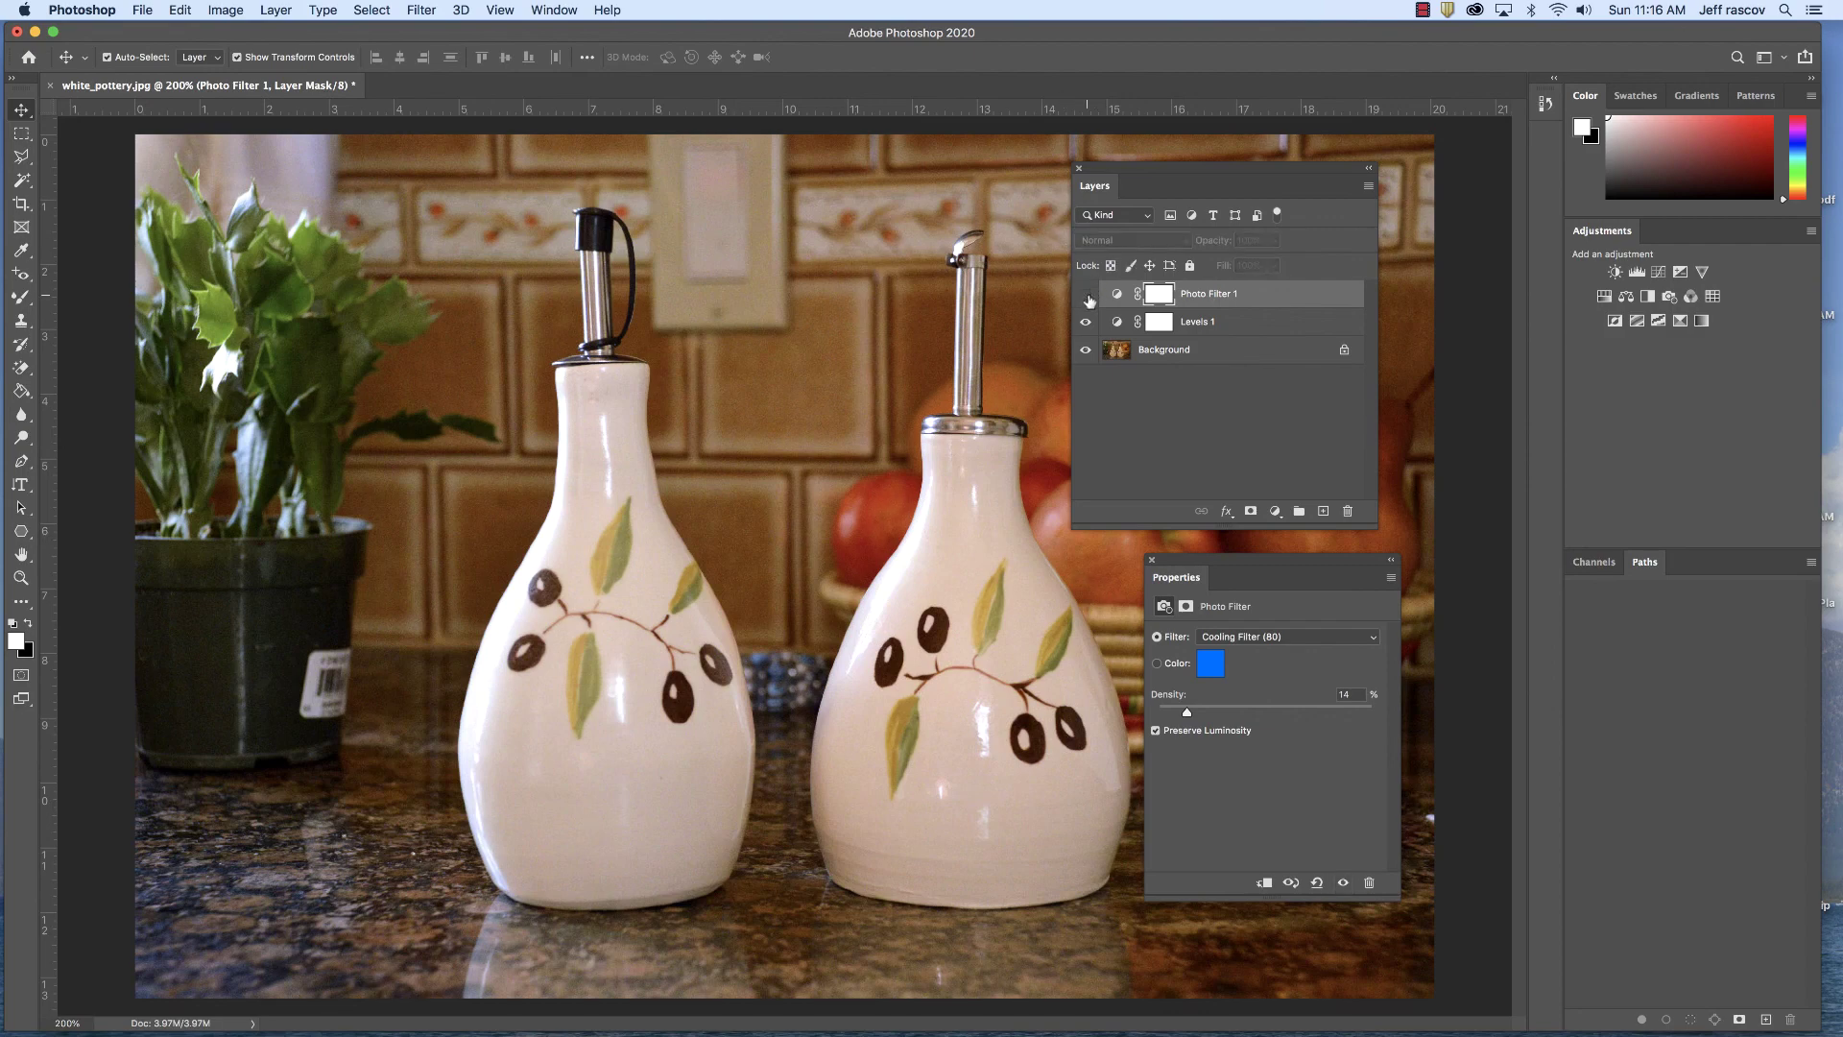
click(1087, 296)
click(1088, 296)
click(1087, 296)
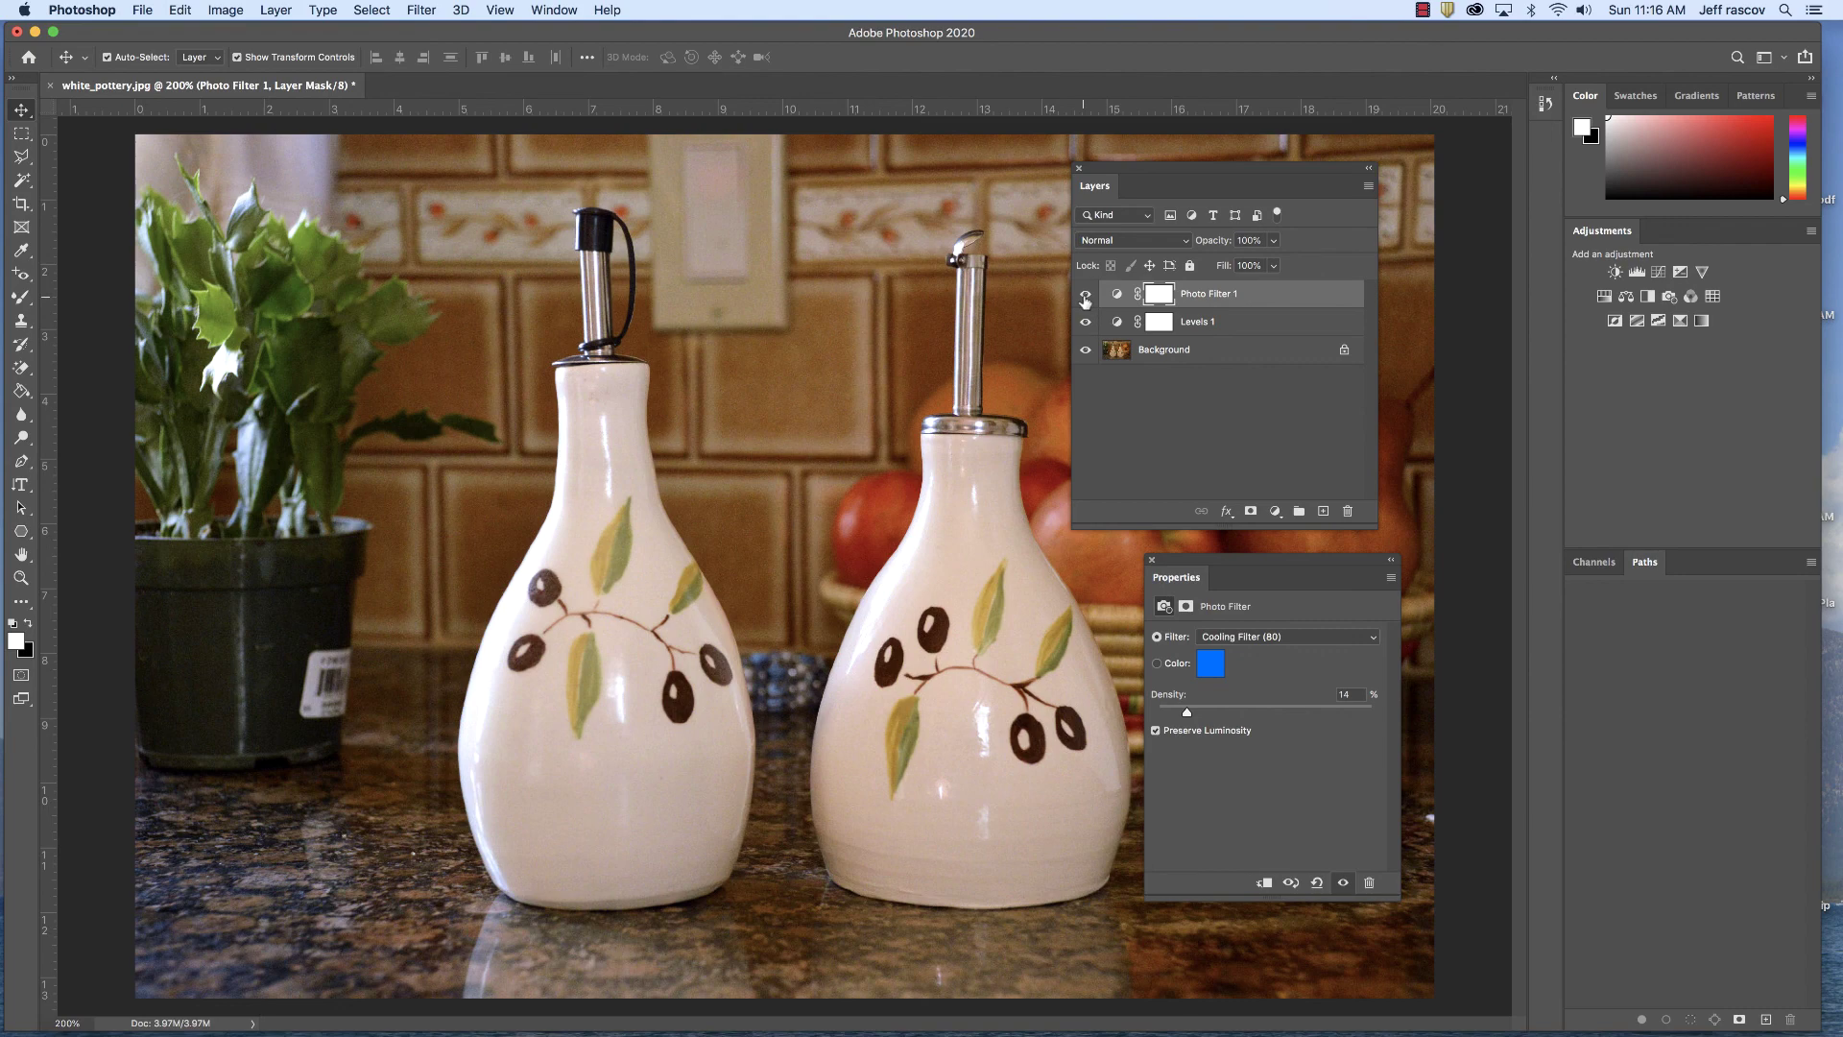